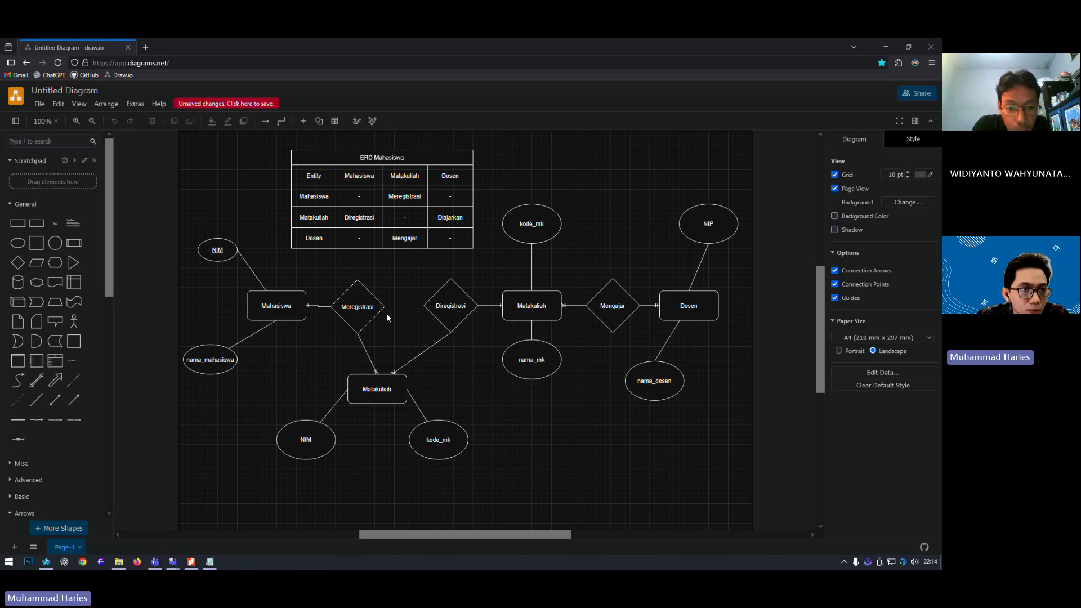
- Create a new blank diagram with the default name and the XML file format
{"action": "left_click", "coordinate": [38, 106]}
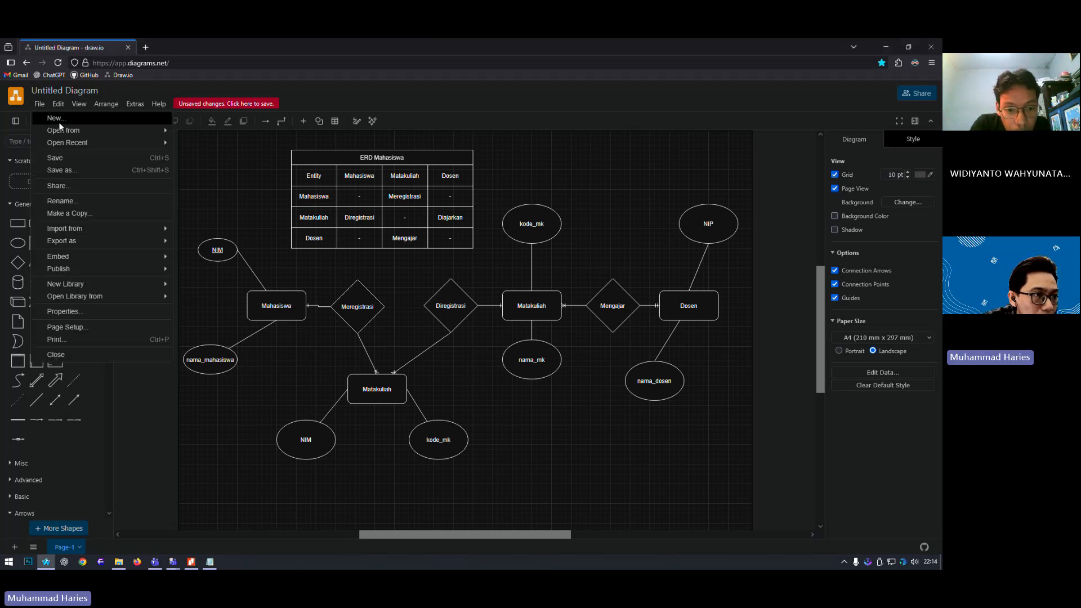
{"action": "left_click", "coordinate": [56, 119]}
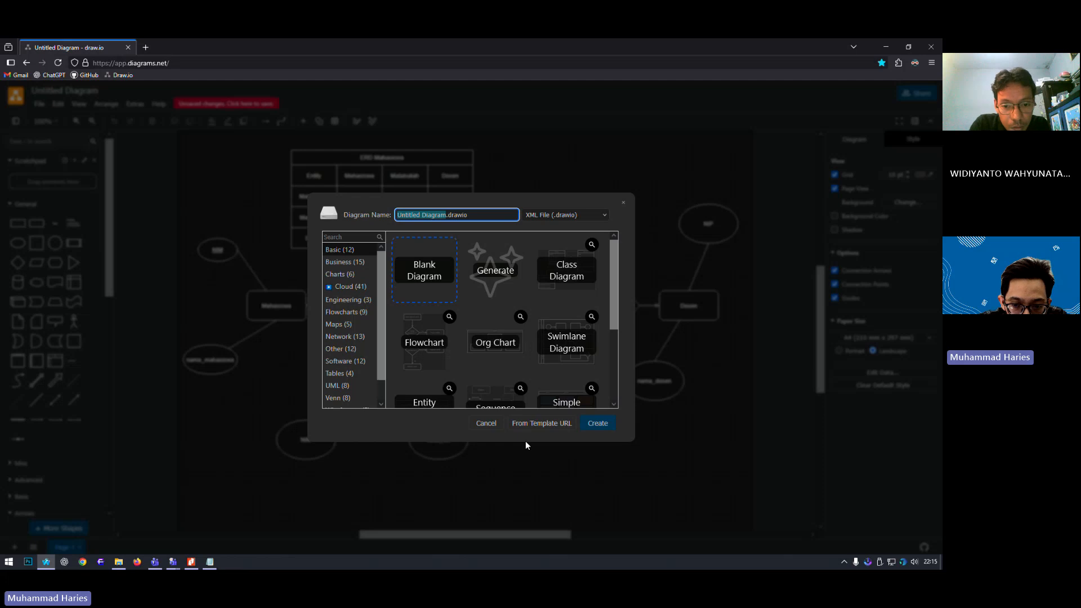
{"action": "left_click", "coordinate": [421, 286]}
{"action": "left_click", "coordinate": [596, 425]}
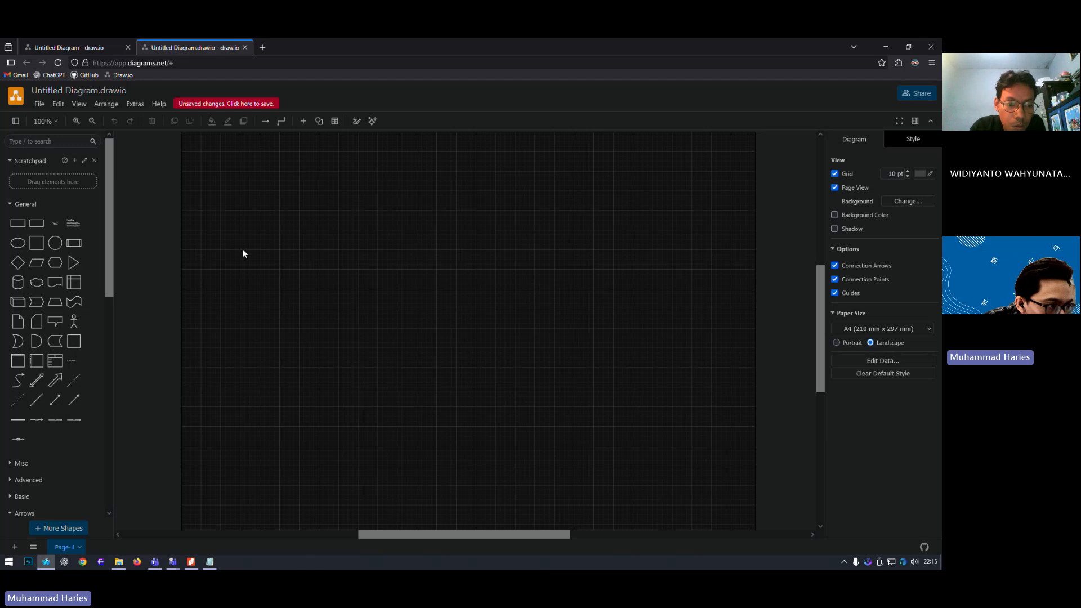
- Add a rectangle for the first entity in the Notepad notes, place it in the page's upper middle and label it "Siswa"
{"action": "mouse_move", "coordinate": [16, 231]}
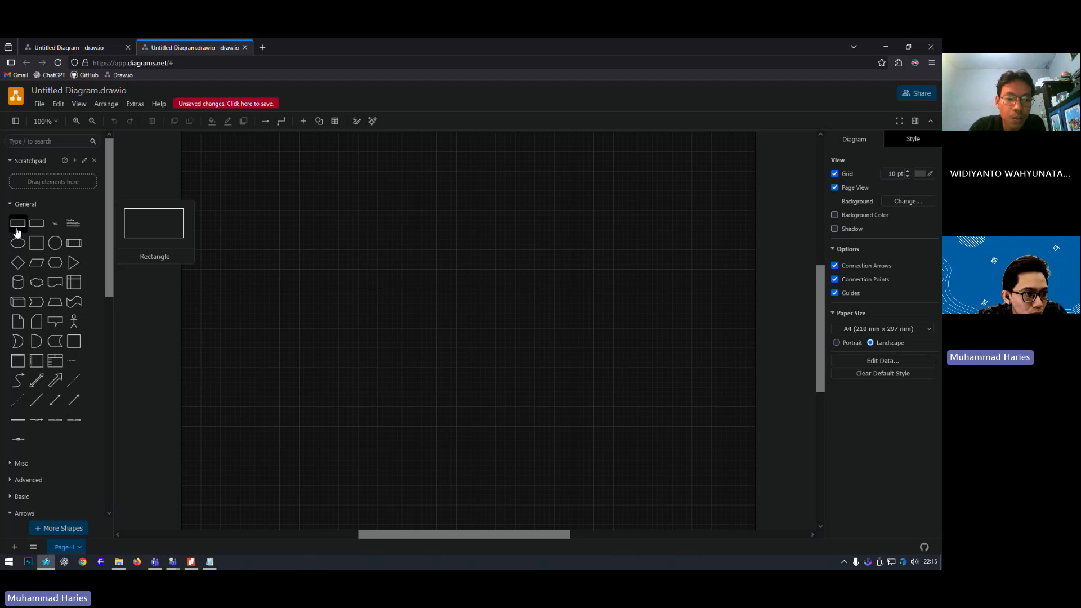
{"action": "left_click", "coordinate": [17, 230]}
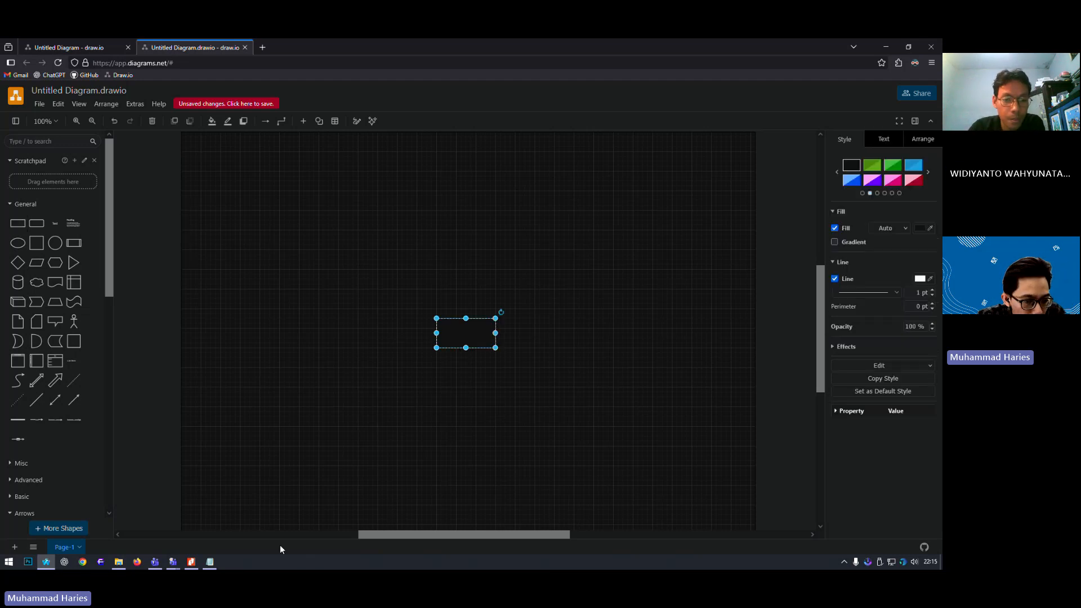
{"action": "left_click", "coordinate": [209, 562]}
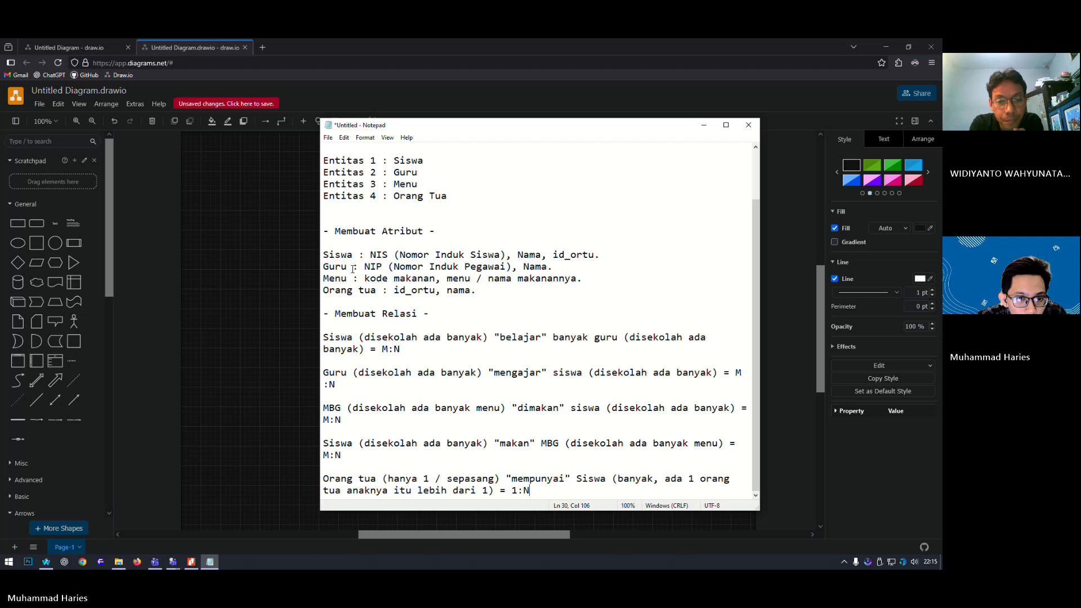
{"action": "left_click", "coordinate": [285, 276]}
{"action": "mouse_move", "coordinate": [489, 322]}
{"action": "left_mouse_down"}
{"action": "mouse_move", "coordinate": [483, 260]}
{"action": "mouse_move", "coordinate": [479, 278]}
{"action": "left_mouse_up"}
{"action": "double_click", "coordinate": [477, 288]}
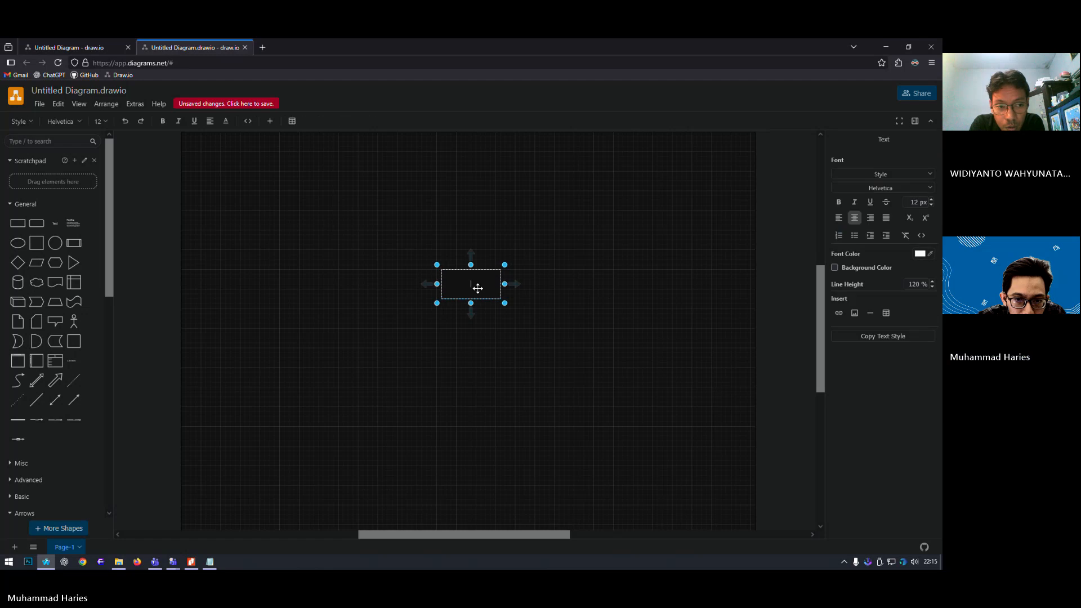
{"action": "type", "text": "Siswqa"}
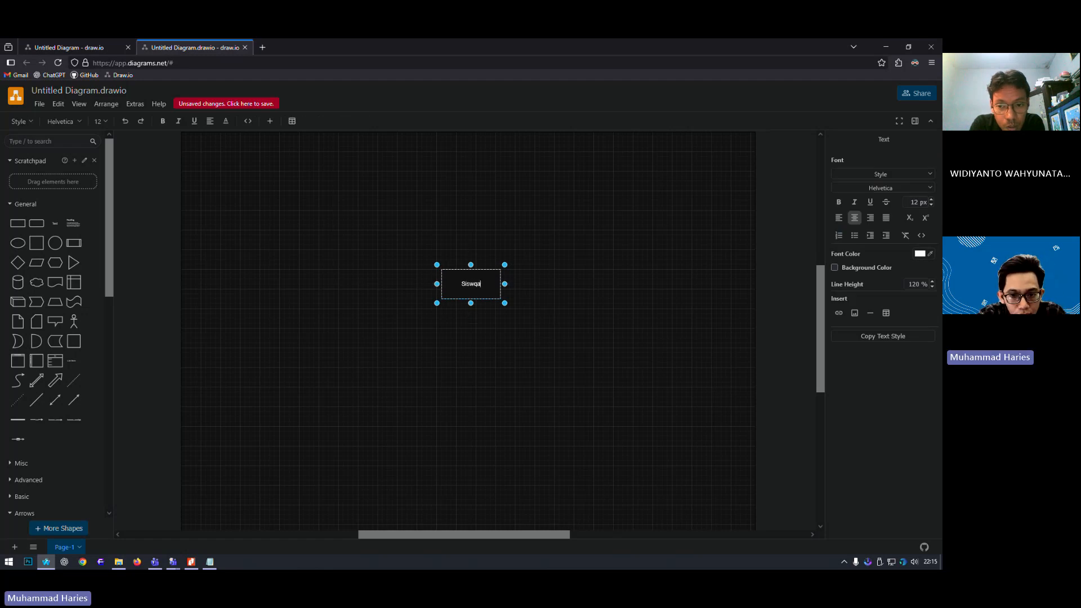
{"action": "key", "text": "BackSpace"}
{"action": "key", "text": "BackSpace"}
{"action": "type", "text": "a"}
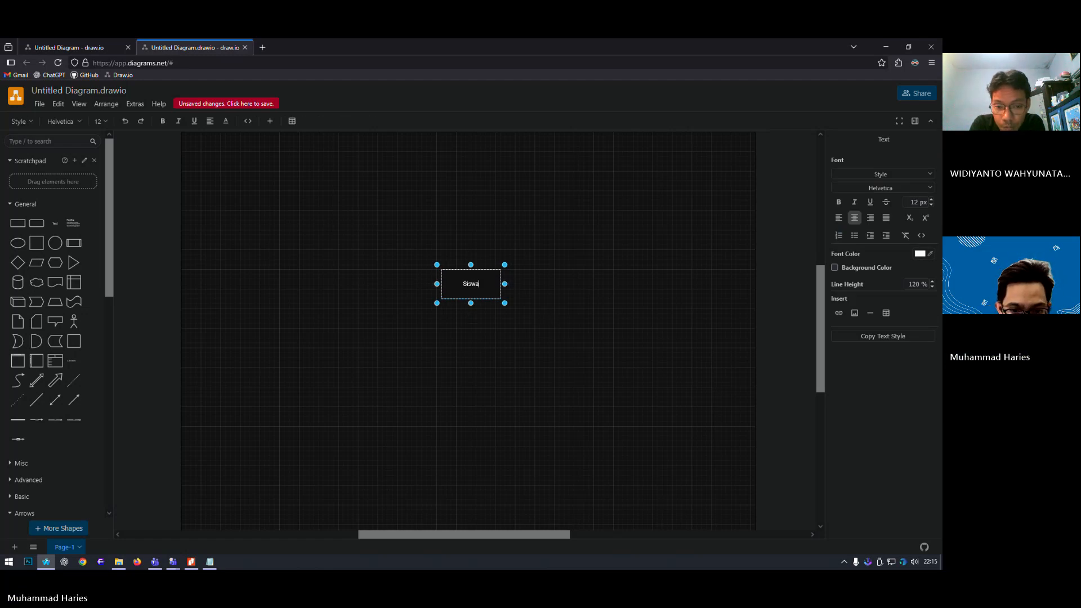
{"action": "left_click", "coordinate": [491, 479]}
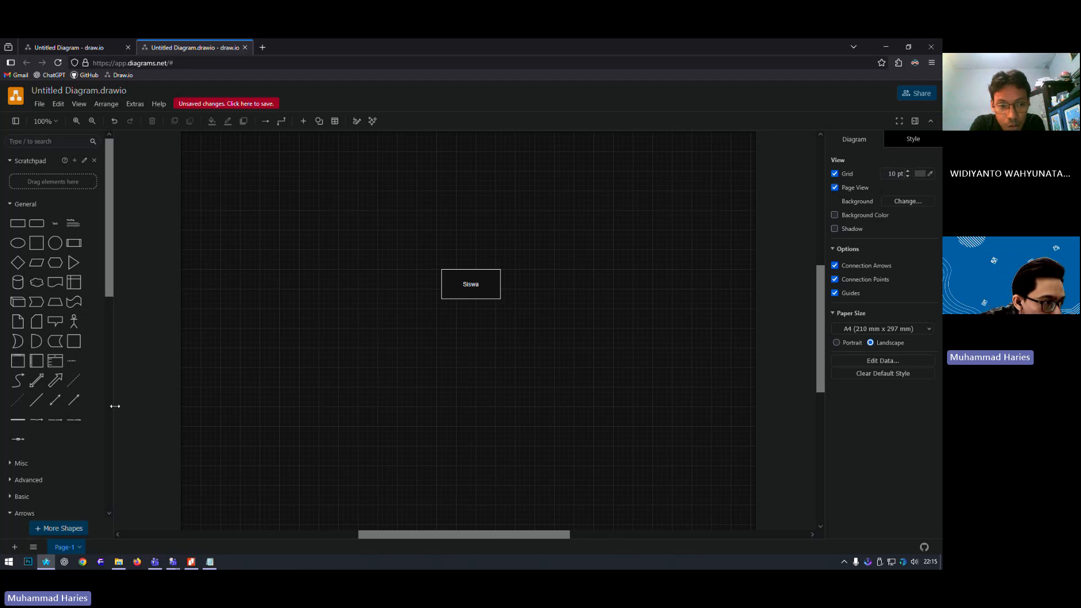
- Add a diamond to the right of the Siswa entity, level with it, and label it "belajar"
{"action": "mouse_move", "coordinate": [20, 266]}
{"action": "left_click_drag", "start_coordinate": [20, 266], "coordinate": [566, 266]}
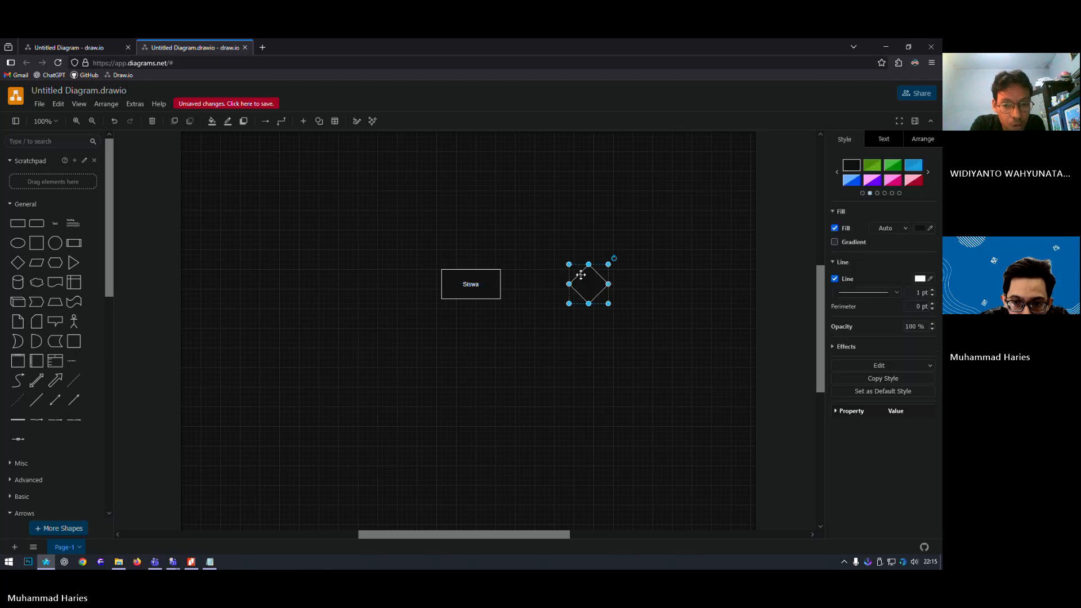
{"action": "double_click", "coordinate": [591, 284]}
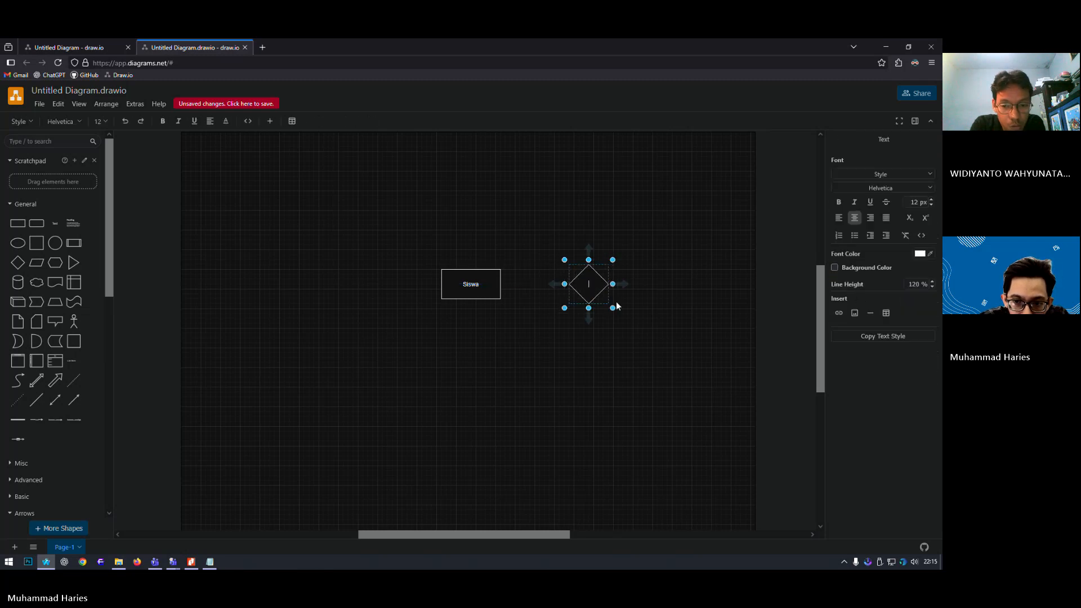
{"action": "type", "text": "belaha"}
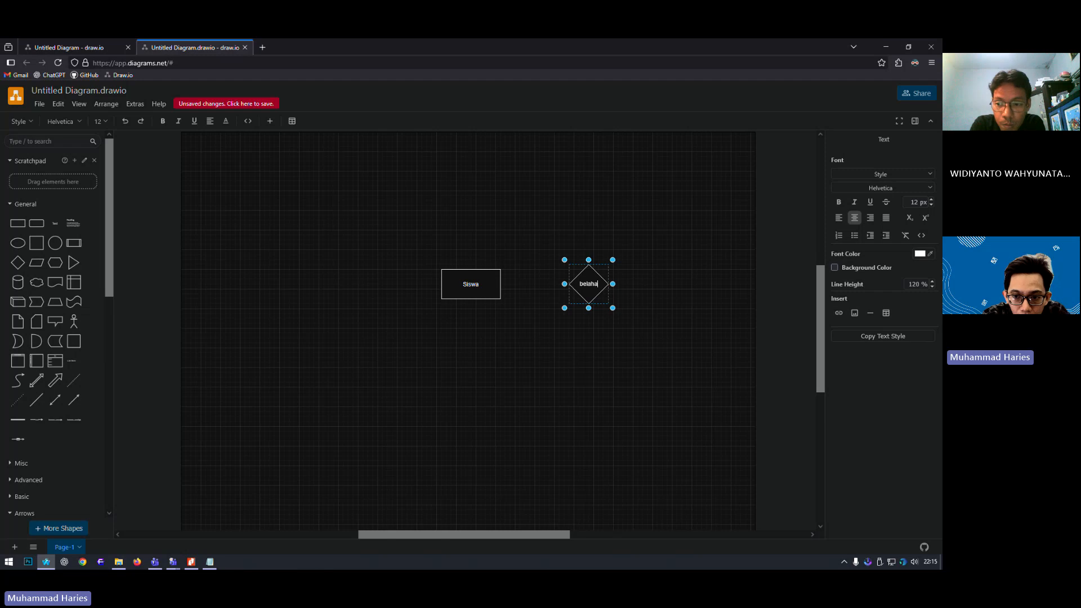
{"action": "key", "text": "BackSpace"}
{"action": "key", "text": "BackSpace"}
{"action": "type", "text": "jar"}
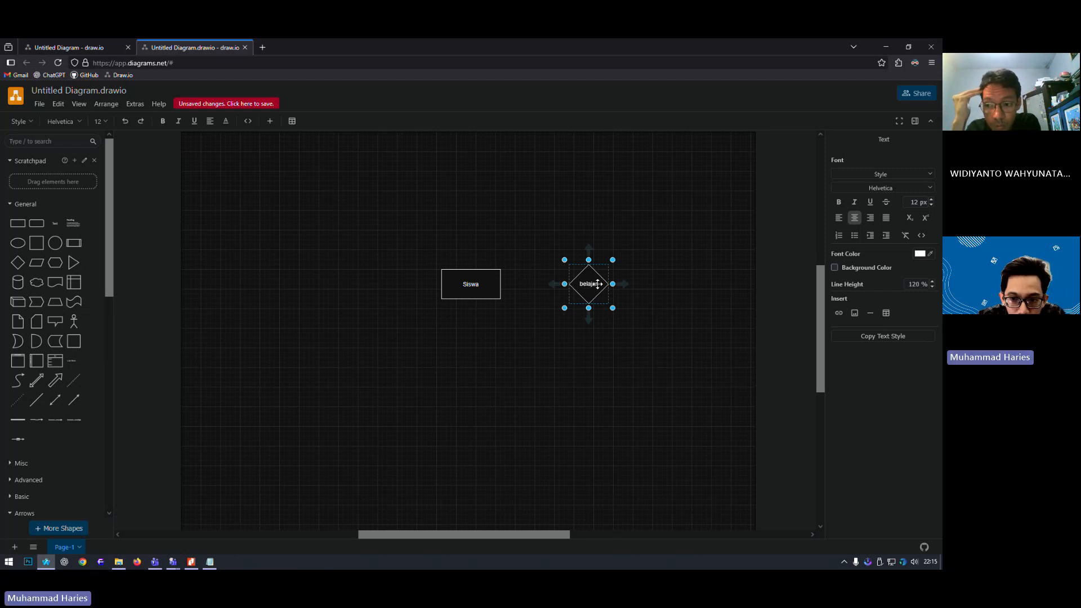
{"action": "left_click_drag", "start_coordinate": [594, 284], "coordinate": [571, 285]}
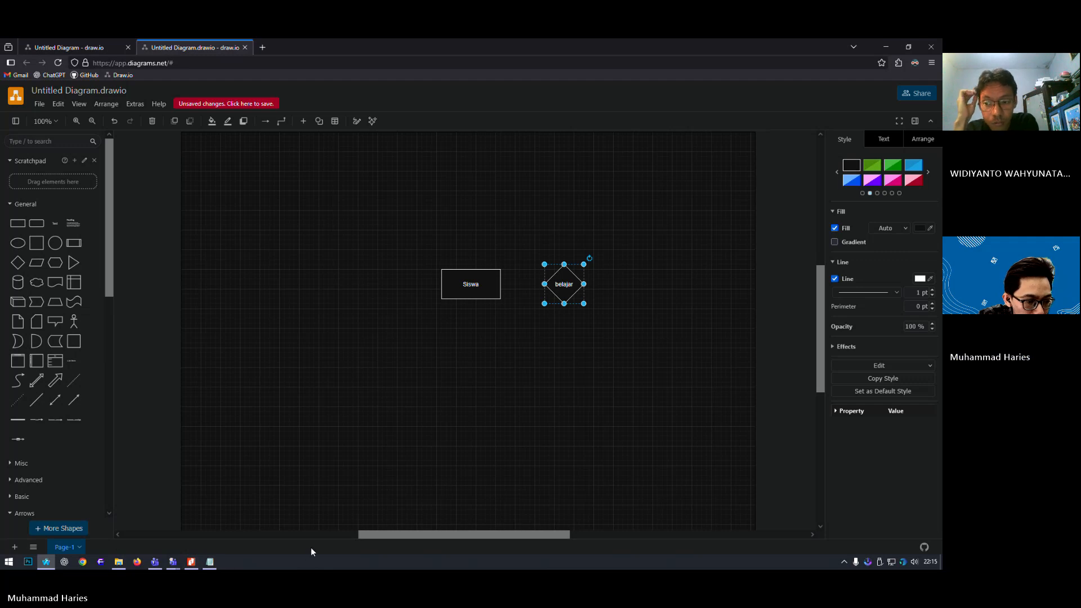
- Following the relation notes in Notepad, add a rectangle labelled "Guru" to the right of the belajar diamond and align it with the row
{"action": "left_click", "coordinate": [216, 557]}
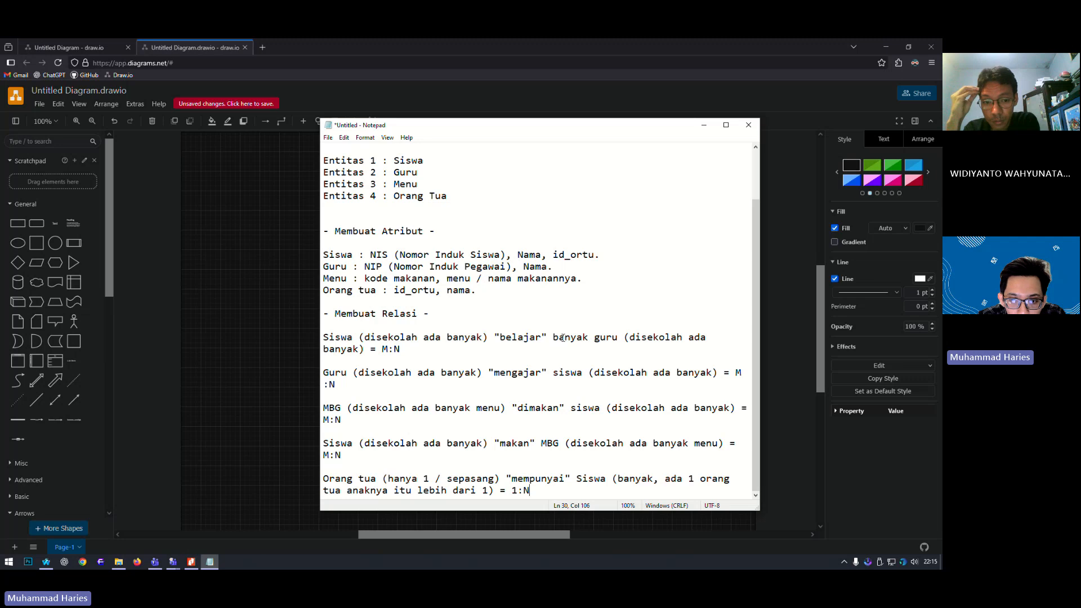
{"action": "left_click", "coordinate": [228, 360]}
{"action": "left_click", "coordinate": [18, 223]}
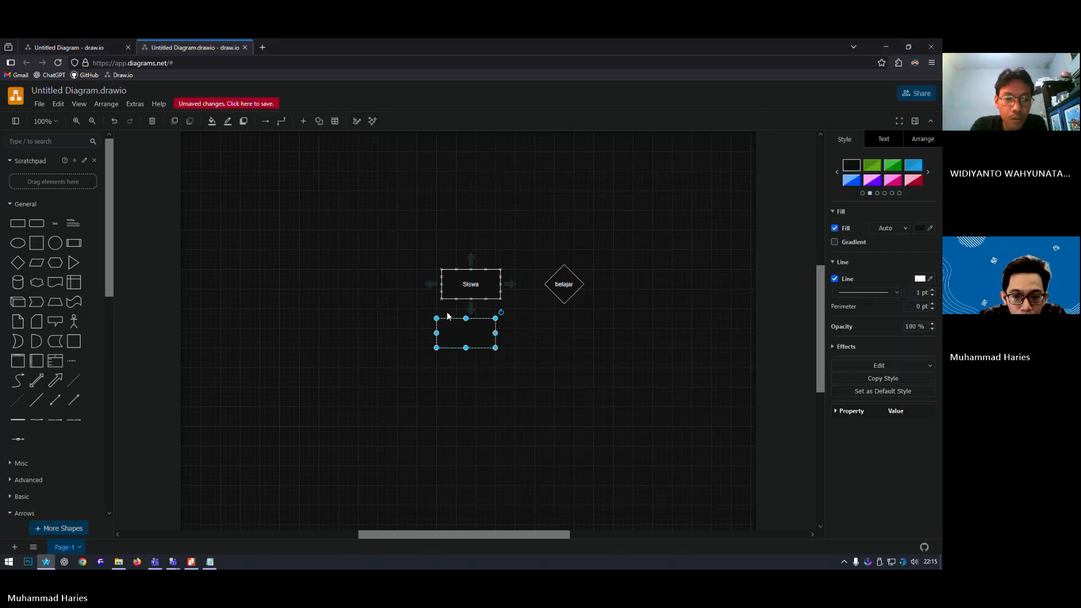
{"action": "double_click", "coordinate": [467, 333]}
{"action": "type", "text": "Gu"}
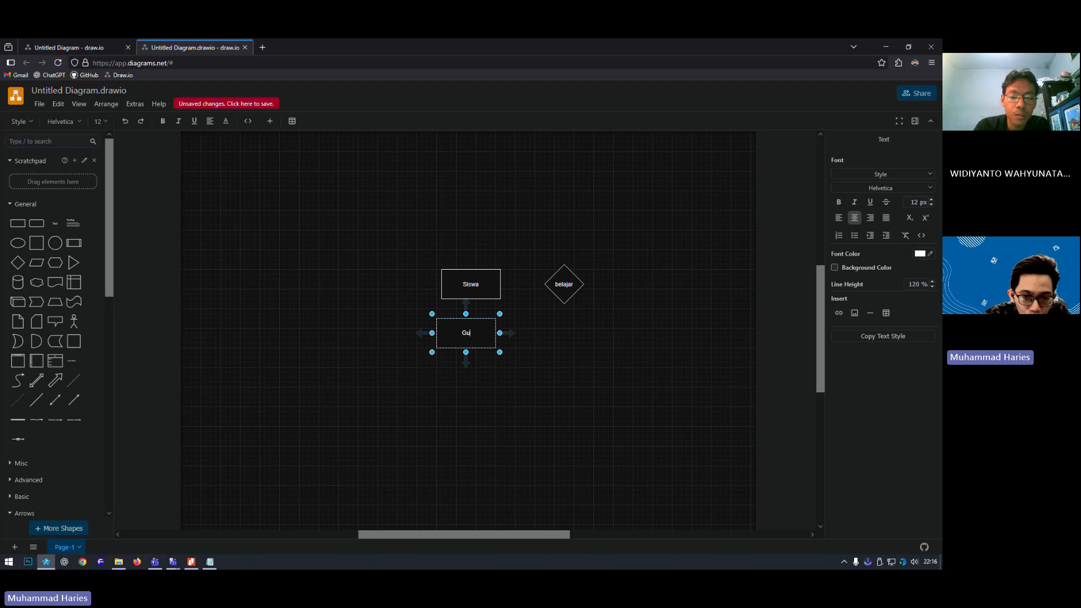
{"action": "type", "text": "ru"}
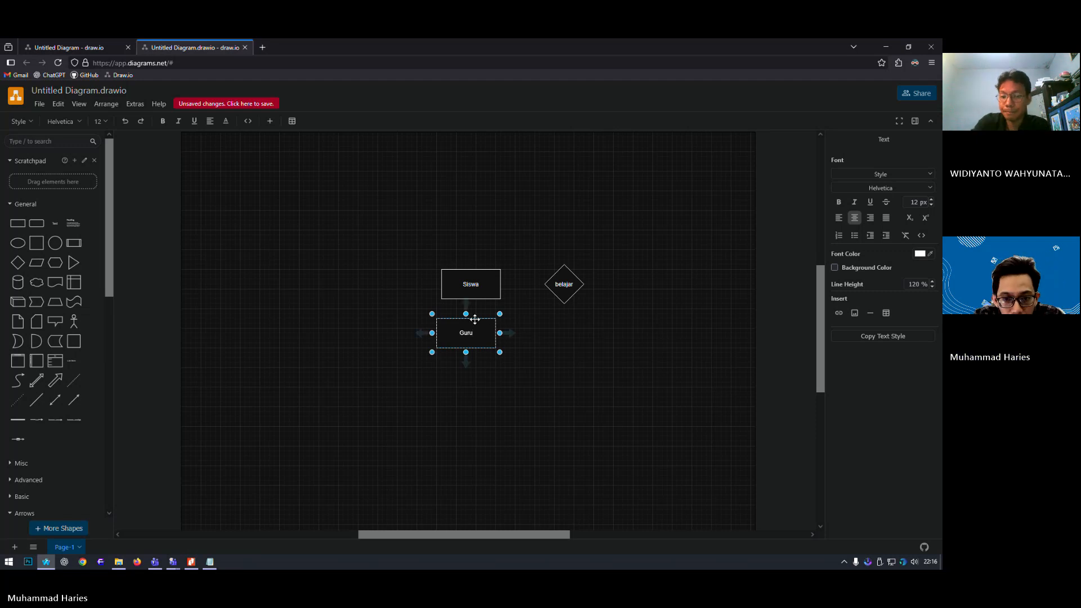
{"action": "left_click_drag", "start_coordinate": [475, 319], "coordinate": [662, 265]}
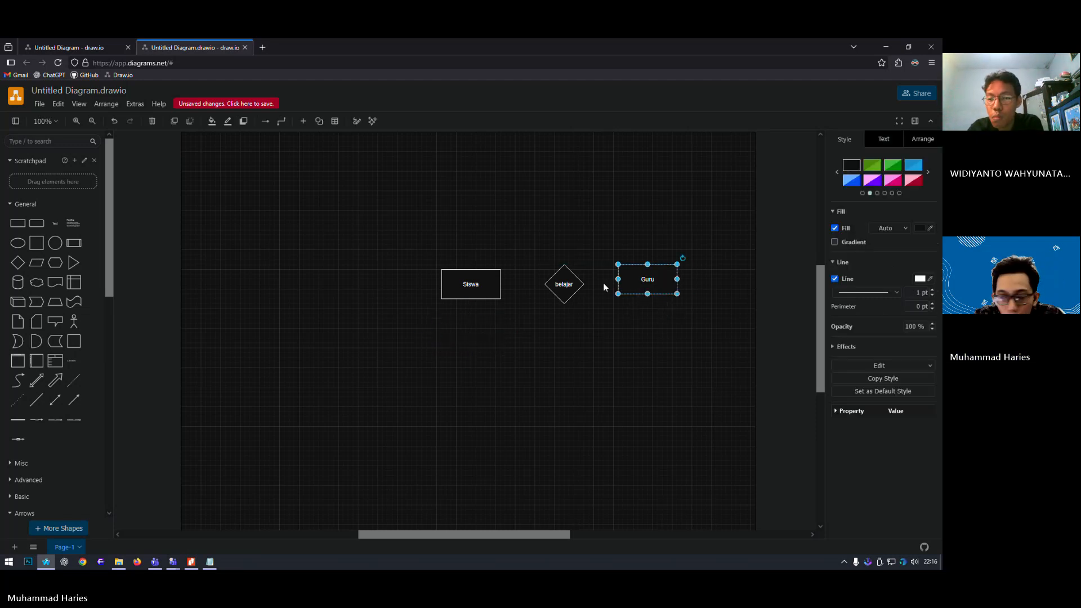
{"action": "scroll", "coordinate": [319, 341], "scroll_direction": "up", "scroll_amount": 2}
{"action": "scroll", "coordinate": [318, 342], "scroll_direction": "down", "scroll_amount": 4}
{"action": "scroll", "coordinate": [319, 342], "scroll_direction": "up", "scroll_amount": 3}
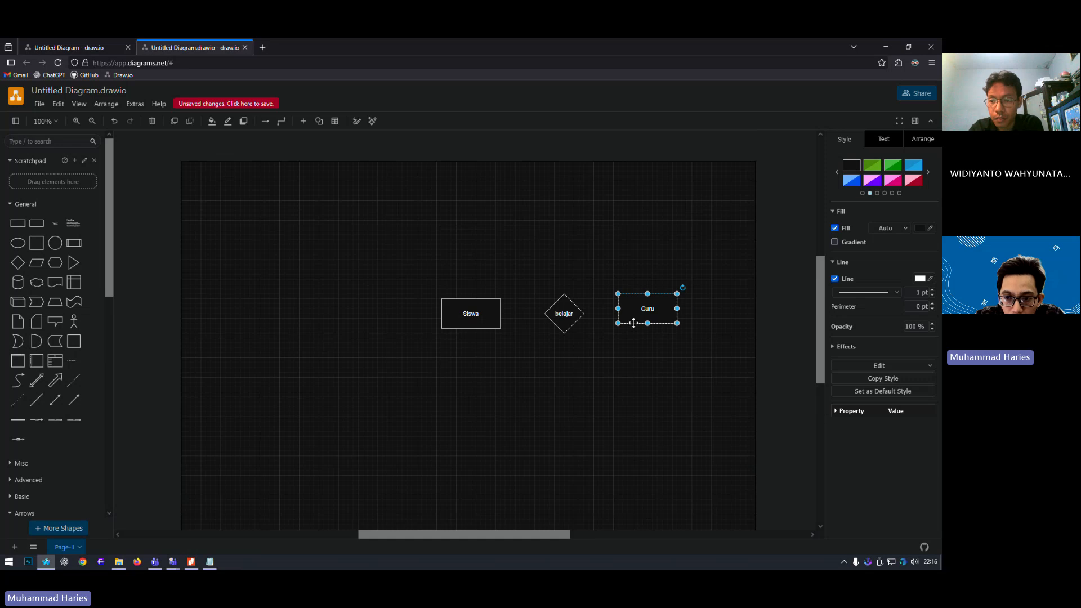
{"action": "left_click_drag", "start_coordinate": [659, 298], "coordinate": [660, 302]}
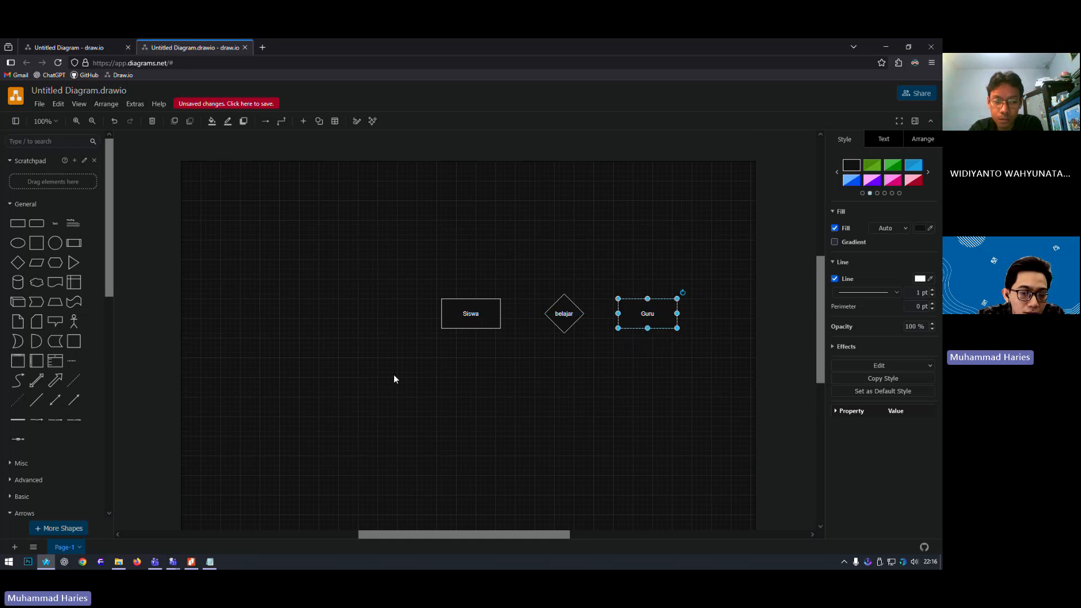
{"action": "left_click", "coordinate": [394, 375]}
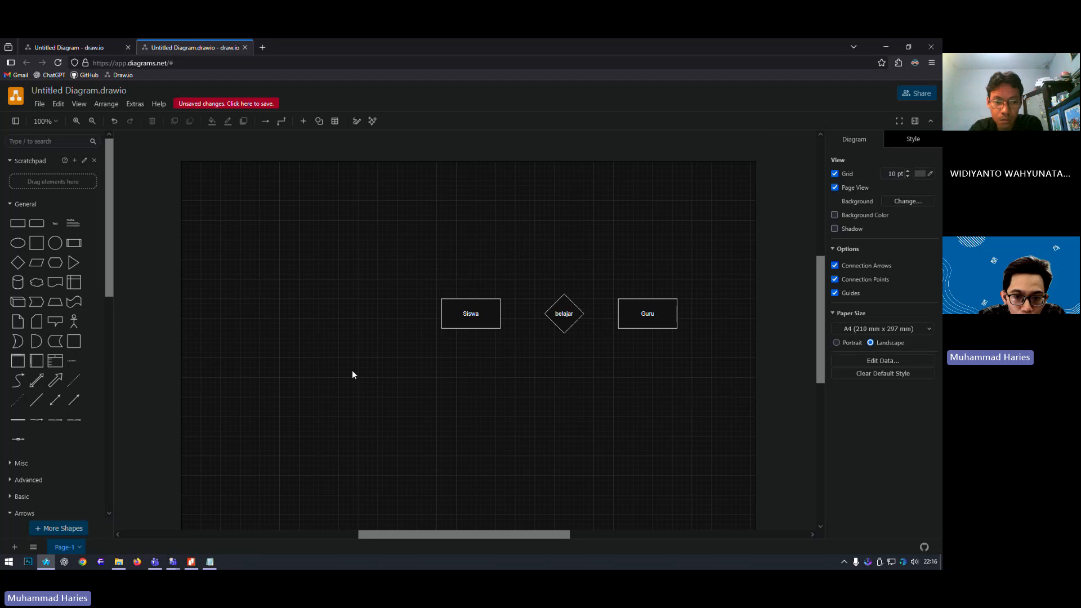
- Consult the relation notes in Notepad and add a rectangle labelled "MBG" directly below the Siswa entity
{"action": "left_click", "coordinate": [210, 562]}
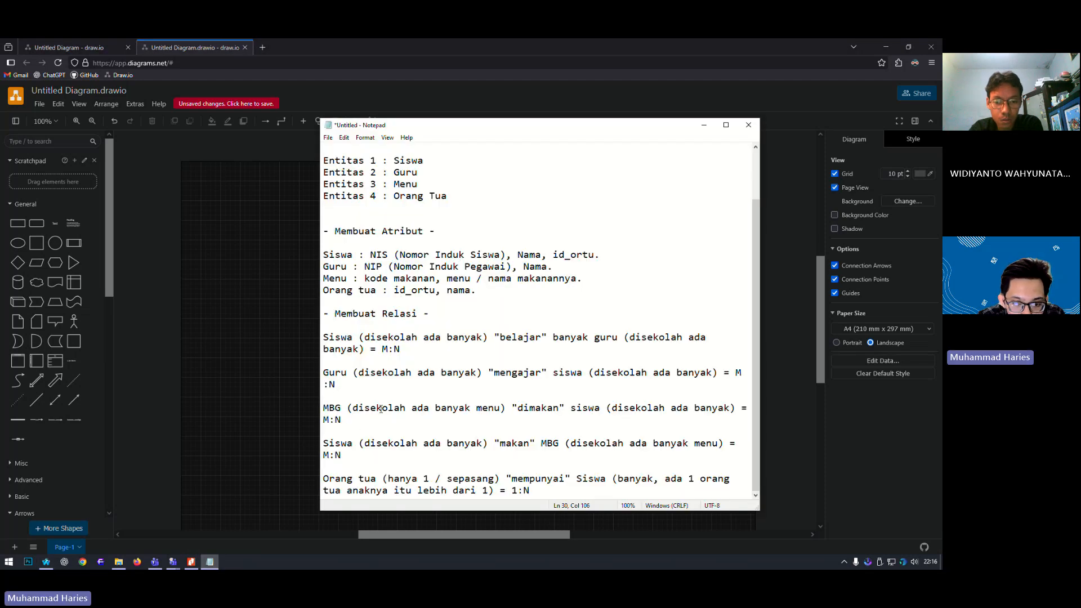
{"action": "left_click", "coordinate": [272, 397]}
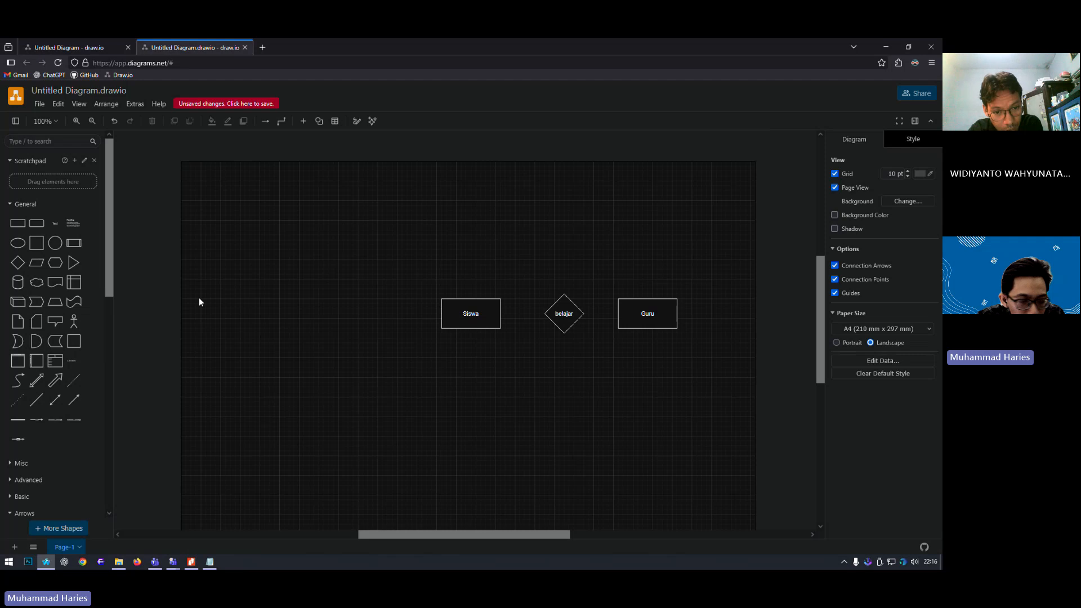
{"action": "left_click", "coordinate": [18, 223]}
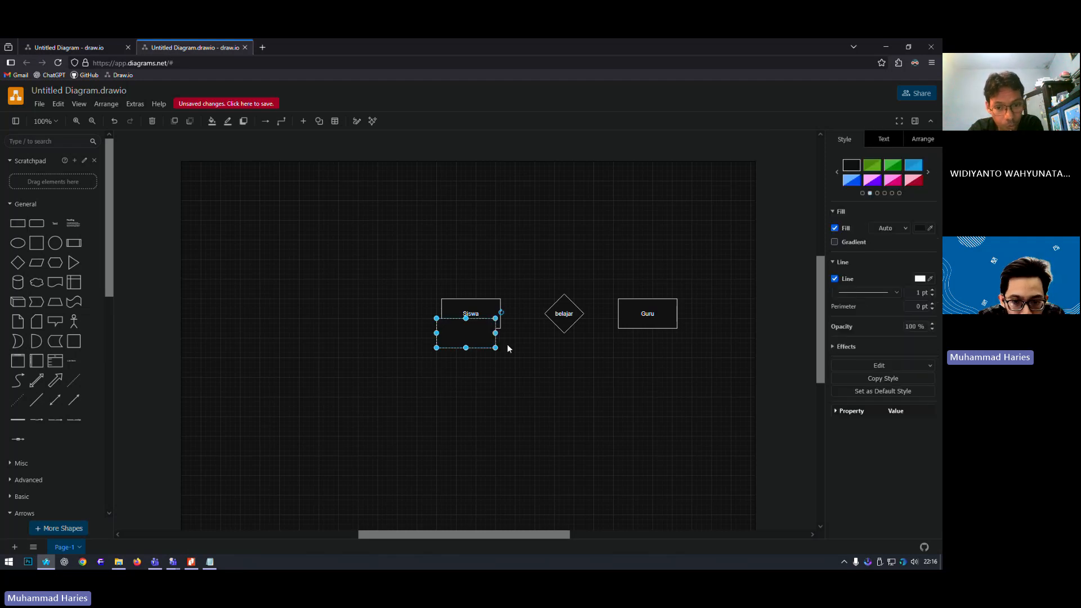
{"action": "left_click_drag", "start_coordinate": [481, 344], "coordinate": [485, 416]}
{"action": "double_click", "coordinate": [479, 400]}
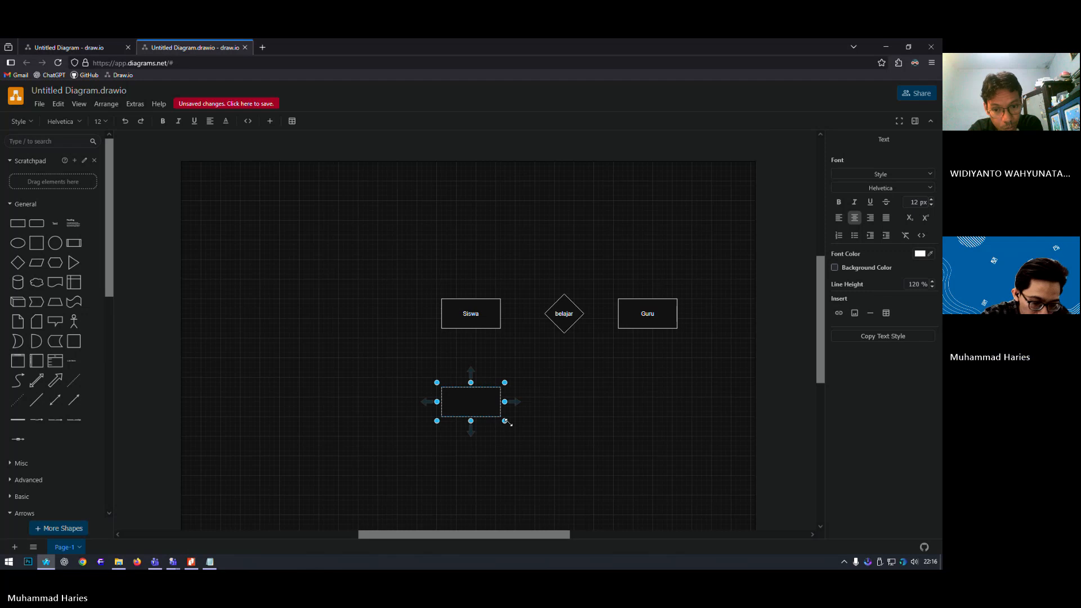
{"action": "type", "text": "MBG"}
{"action": "left_click", "coordinate": [489, 434]}
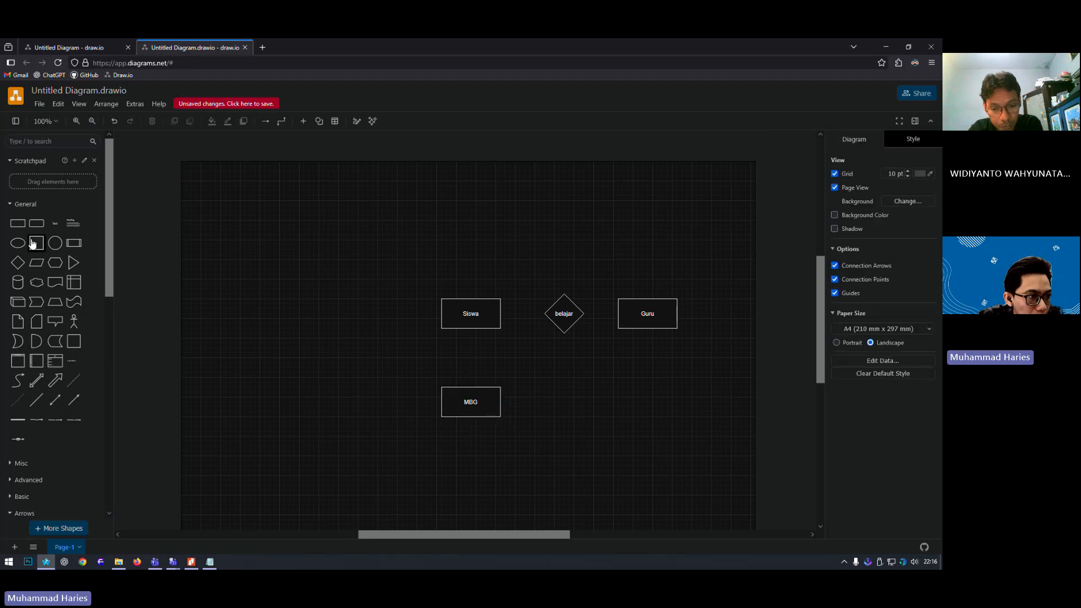
- Add a rectangle labelled "Orang Tua" well to the left of the Siswa entity, in the same row
{"action": "left_click", "coordinate": [17, 223]}
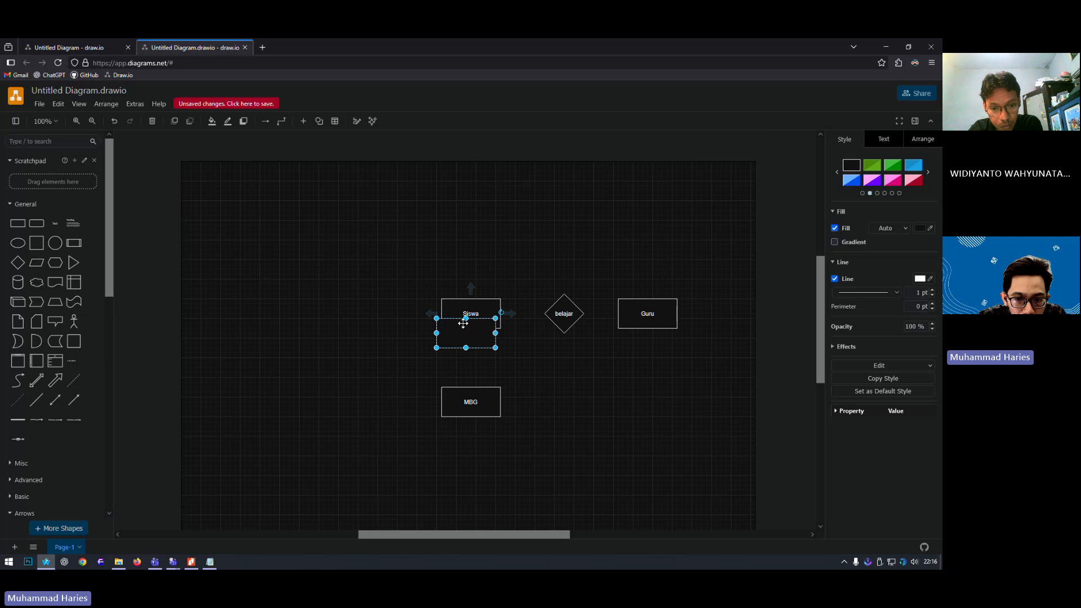
{"action": "left_click_drag", "start_coordinate": [481, 323], "coordinate": [309, 299]}
{"action": "double_click", "coordinate": [305, 317]}
{"action": "type", "text": "Or"}
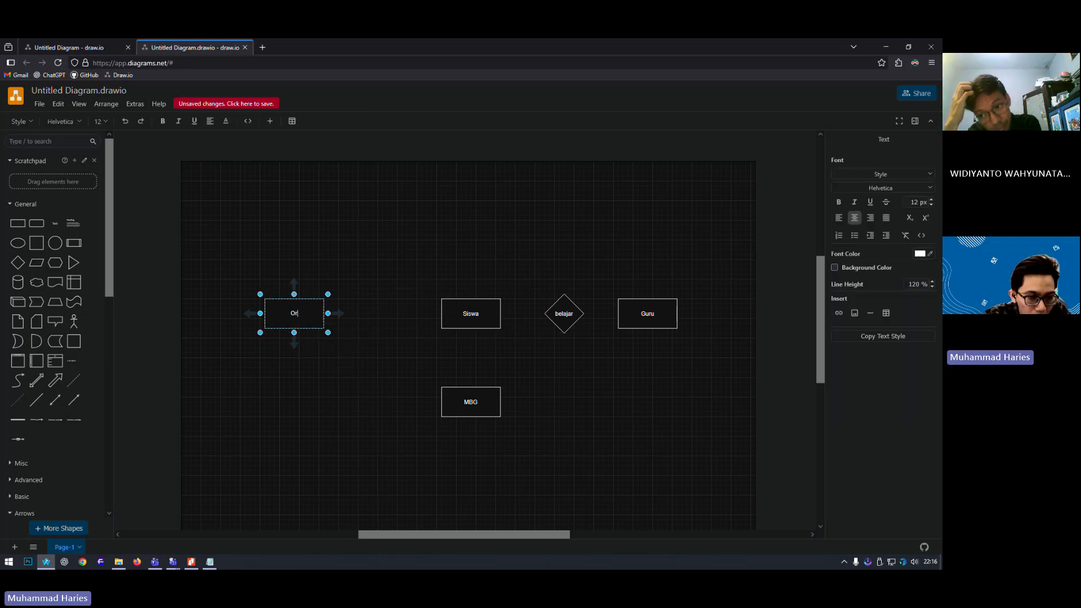
{"action": "type", "text": "ang Tua"}
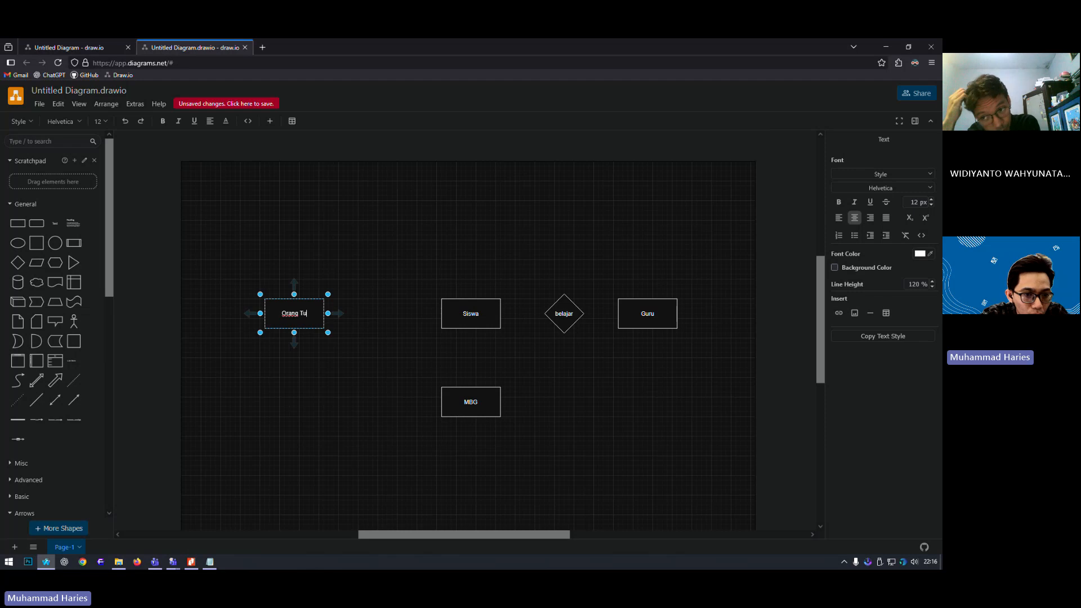
{"action": "left_click", "coordinate": [513, 371]}
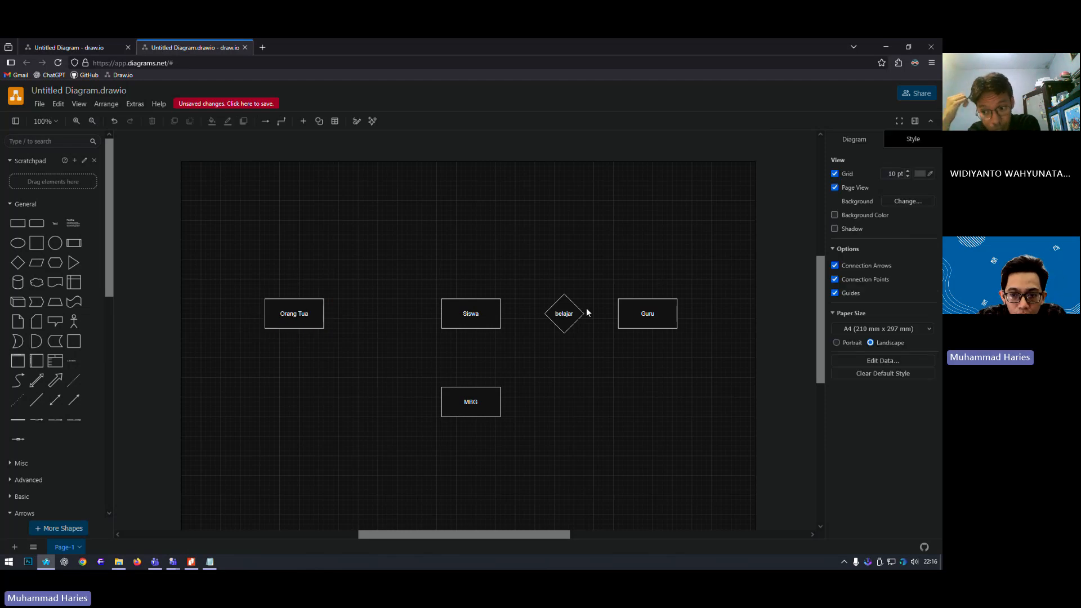
- Add a diamond between the Orang Tua and Siswa entities and label it "Punya"
{"action": "left_click", "coordinate": [17, 263]}
{"action": "left_click_drag", "start_coordinate": [475, 325], "coordinate": [387, 305]}
{"action": "double_click", "coordinate": [379, 312]}
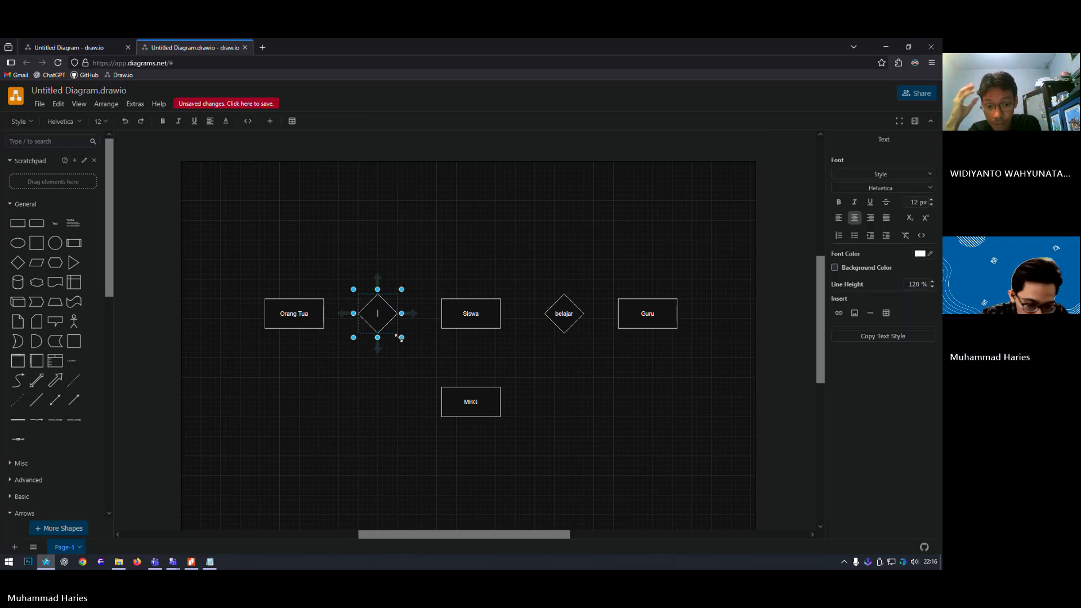
{"action": "type", "text": "Puny"}
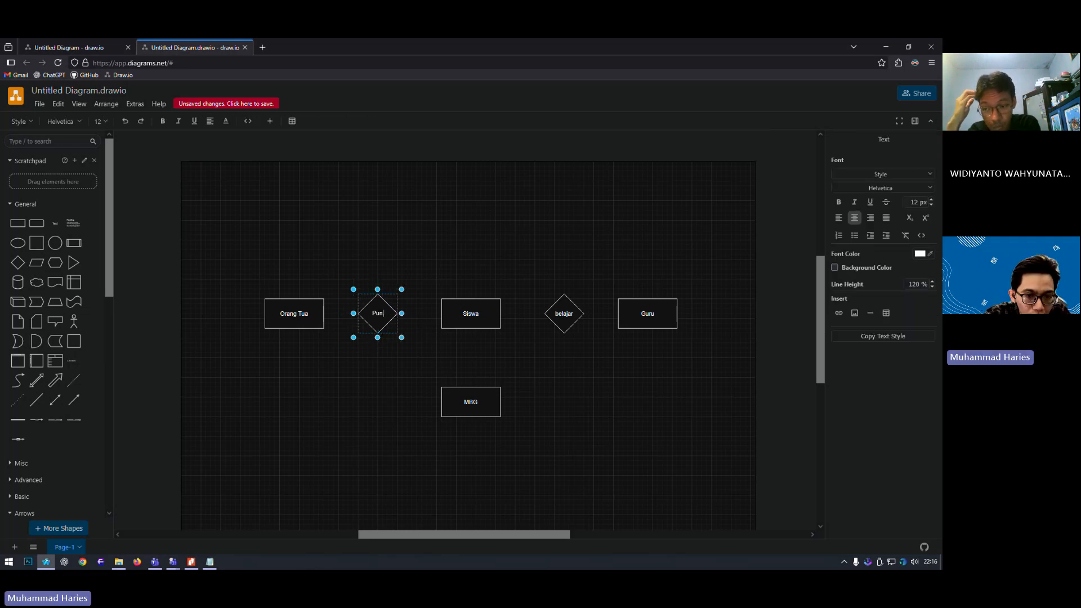
{"action": "type", "text": "a"}
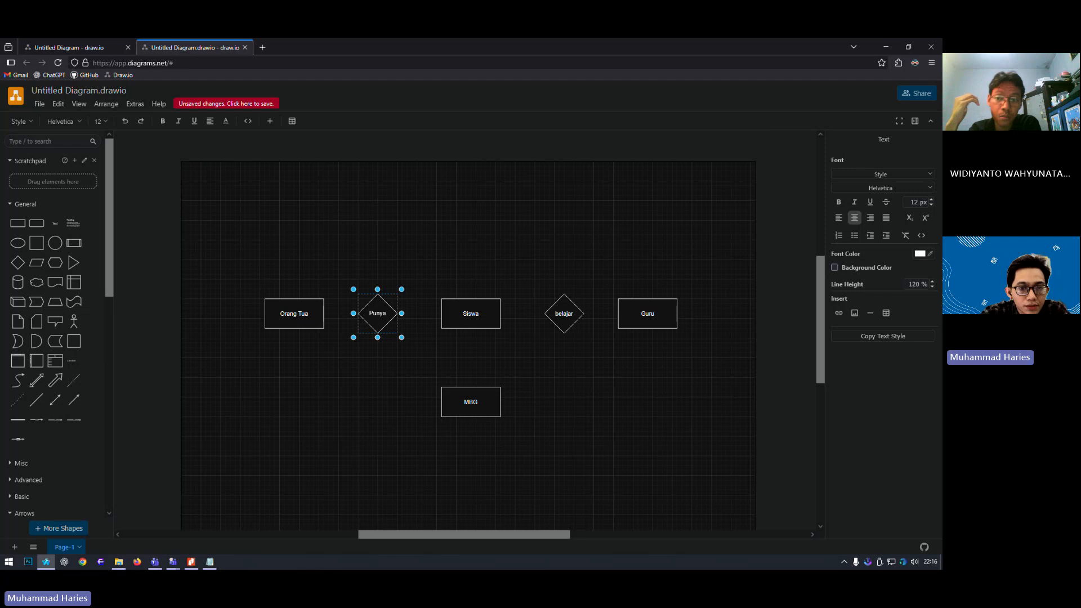
- Add a diamond between the Siswa and MBG entities, moving the MBG rectangle further down to make room for it
{"action": "left_click", "coordinate": [467, 364]}
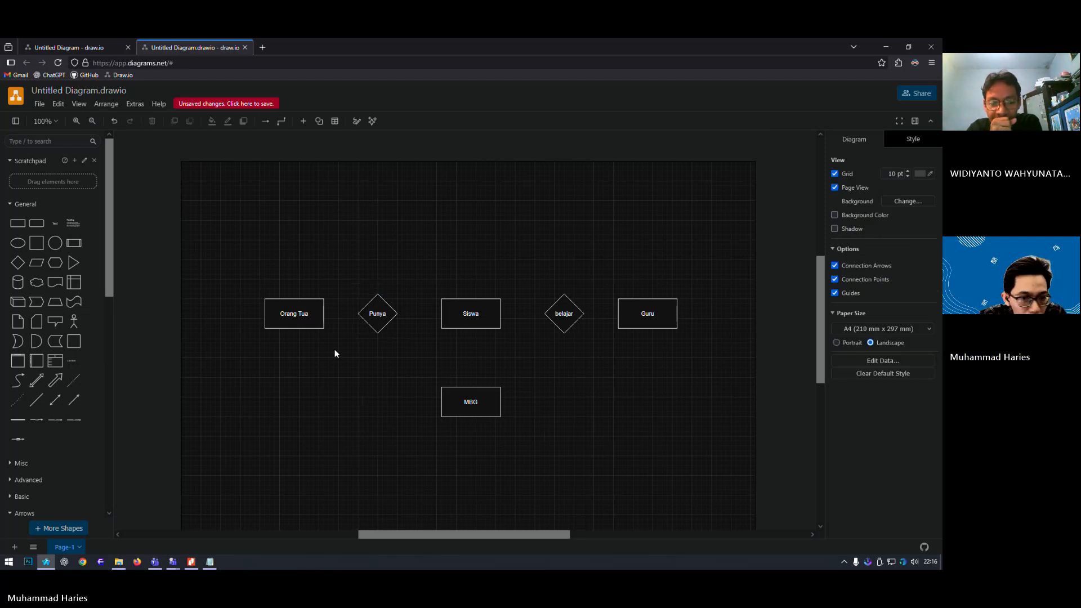
{"action": "left_click", "coordinate": [18, 262]}
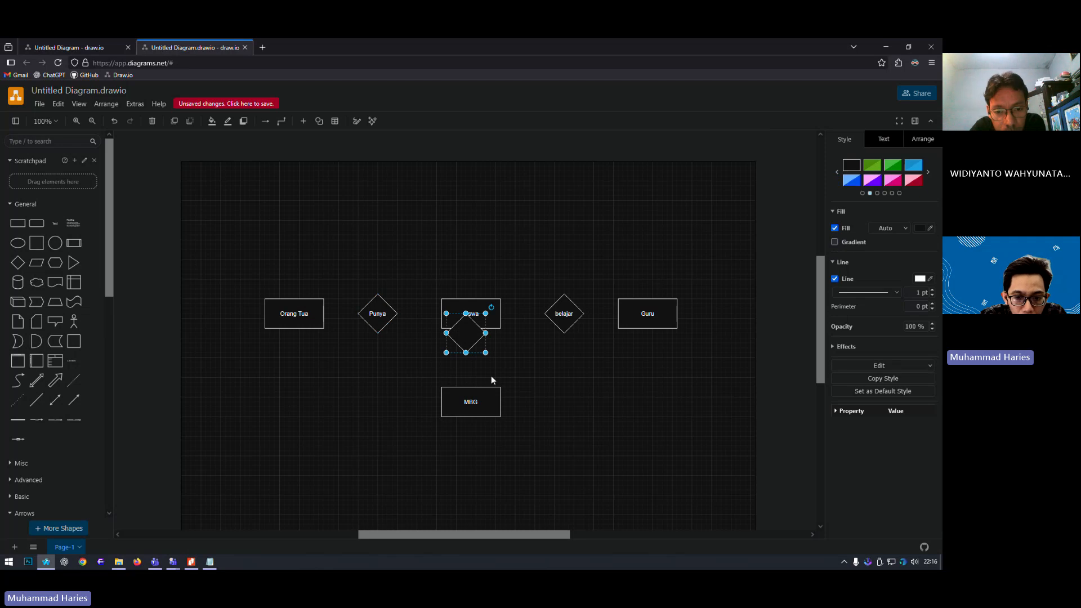
{"action": "left_click_drag", "start_coordinate": [488, 389], "coordinate": [499, 417]}
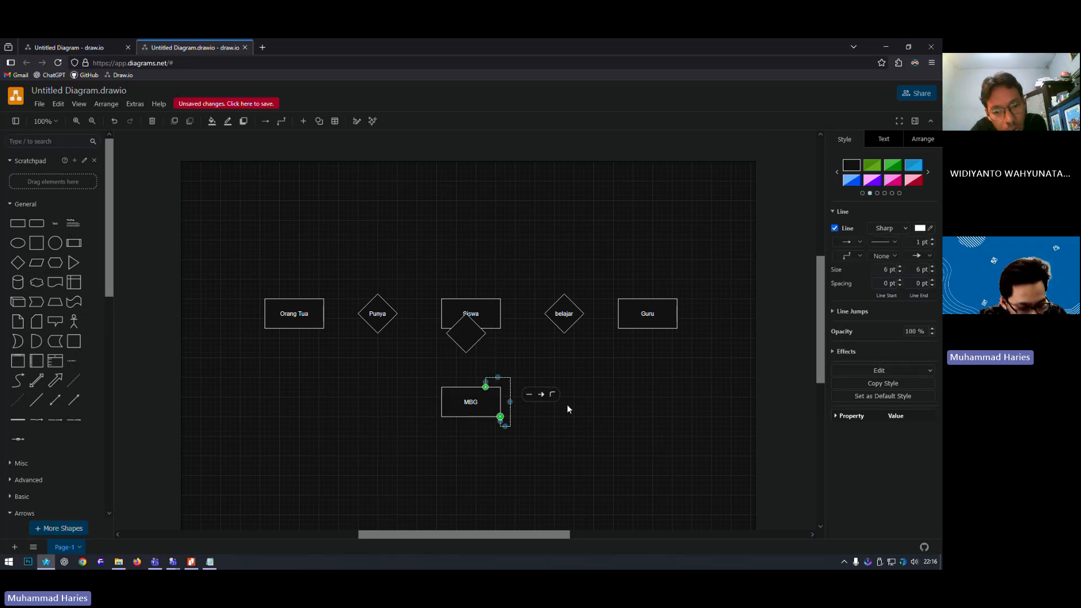
{"action": "key", "text": "ctrl+z"}
{"action": "left_click", "coordinate": [565, 417]}
{"action": "left_click", "coordinate": [479, 392]}
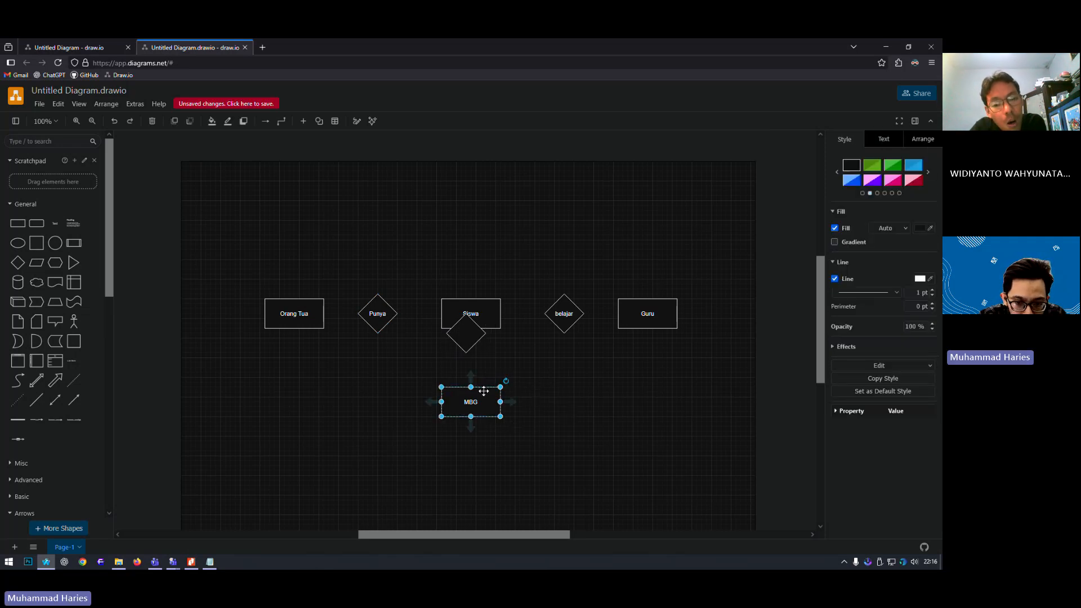
{"action": "left_click_drag", "start_coordinate": [480, 392], "coordinate": [485, 429]}
{"action": "left_click_drag", "start_coordinate": [477, 330], "coordinate": [485, 366]}
- Label the diamond below Siswa "Makan" and centre it above the MBG rectangle
{"action": "double_click", "coordinate": [476, 372]}
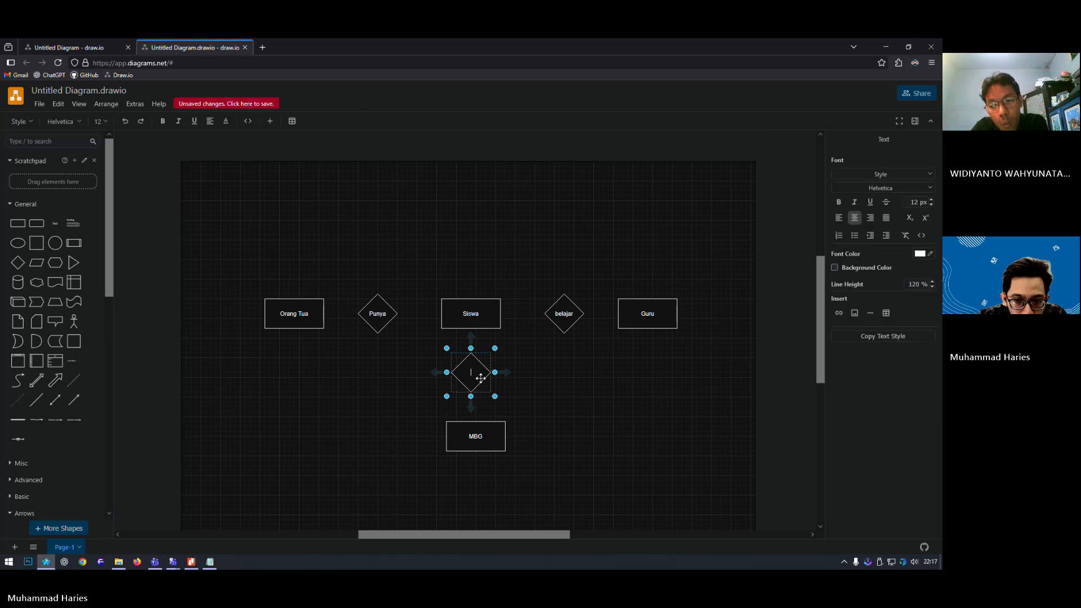
{"action": "type", "text": "M"}
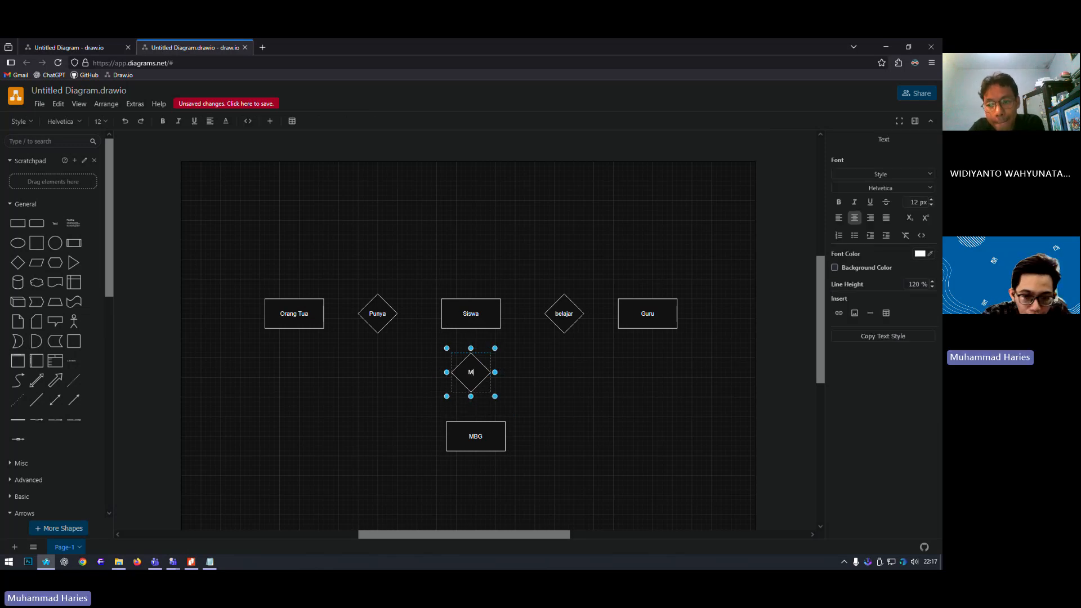
{"action": "type", "text": "akan"}
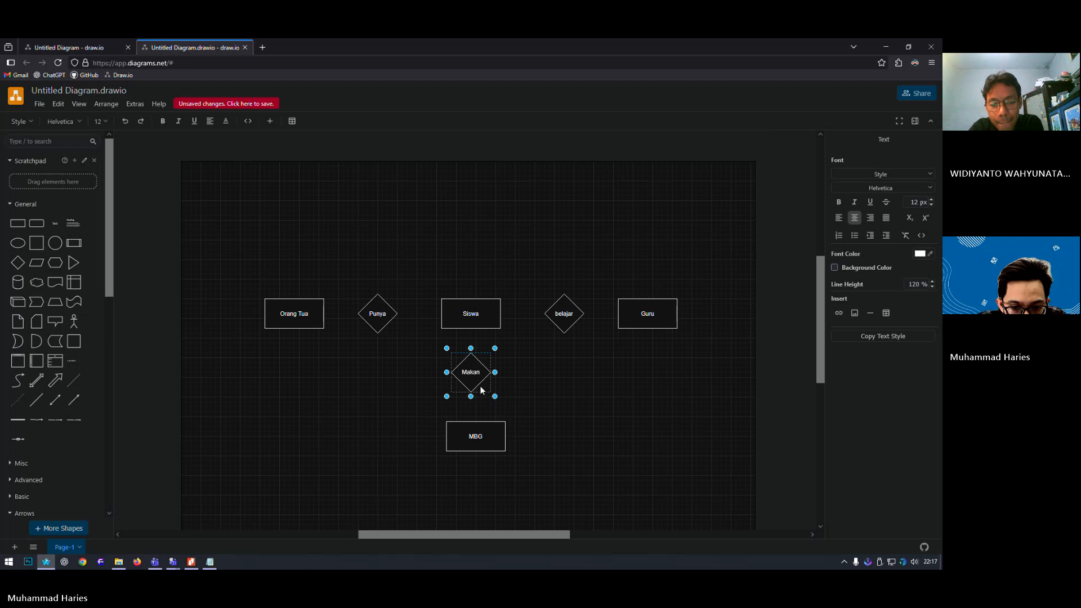
{"action": "left_click_drag", "start_coordinate": [482, 390], "coordinate": [481, 386]}
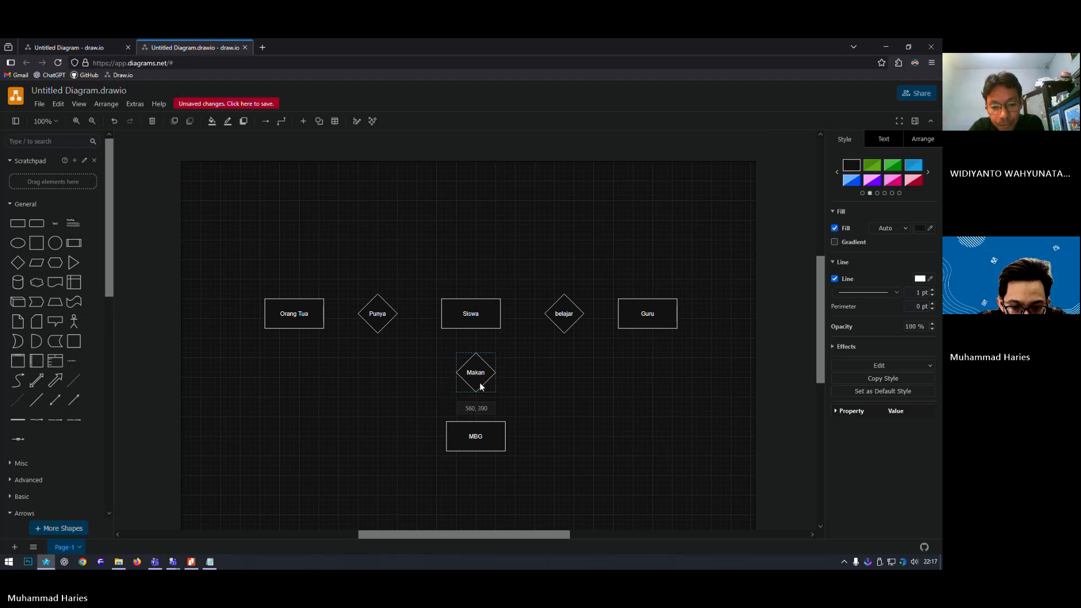
{"action": "left_click", "coordinate": [552, 386]}
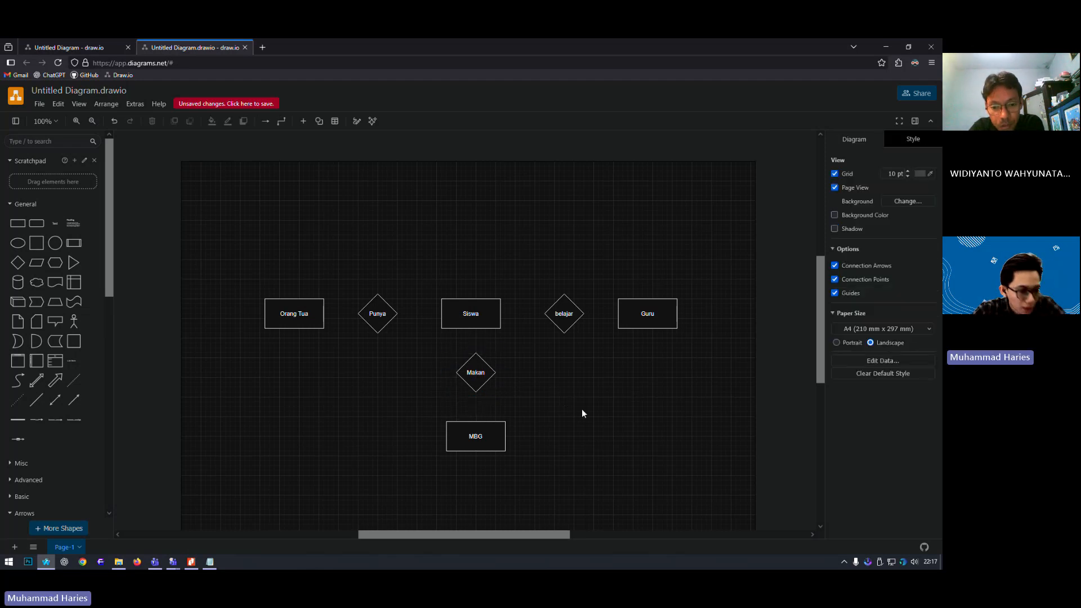
- Following the attribute notes in Notepad, add a reduced ellipse labelled "Id_ortu" above and slightly left of the Orang Tua entity
{"action": "left_click", "coordinate": [210, 562]}
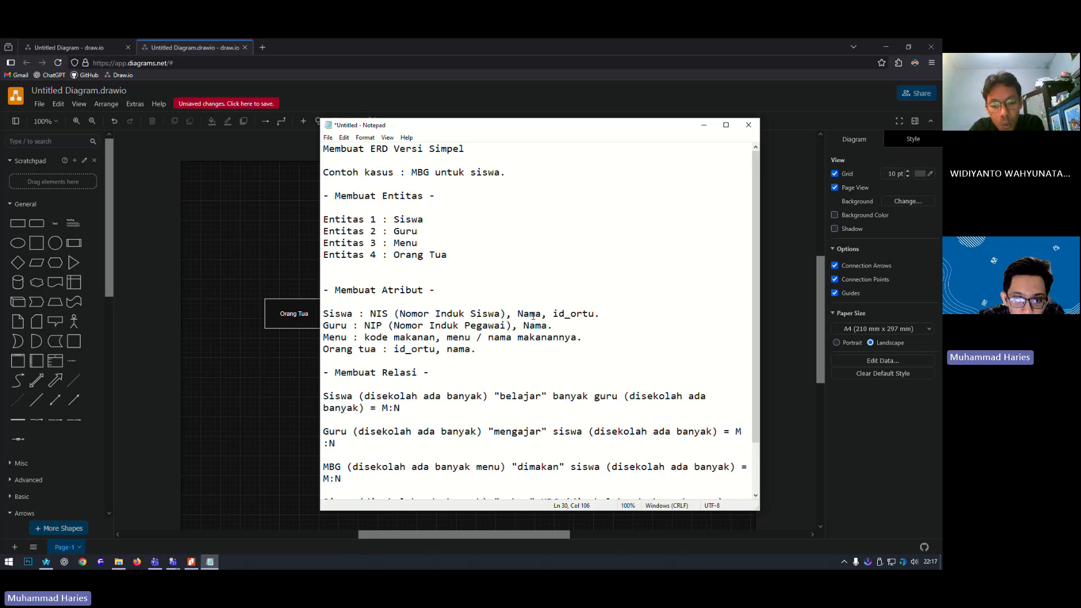
{"action": "left_click", "coordinate": [263, 417]}
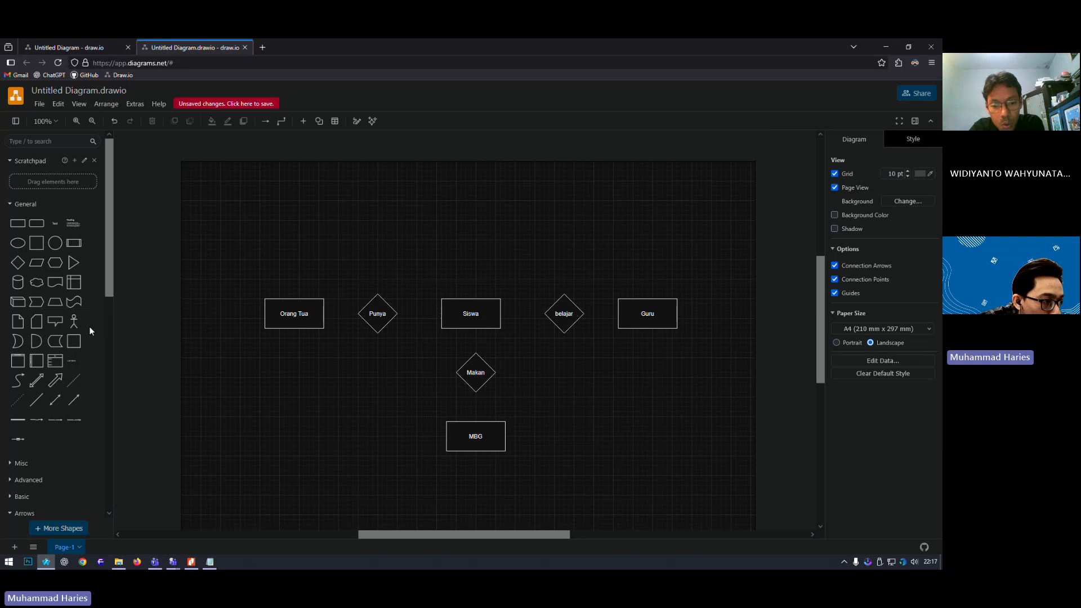
{"action": "left_click", "coordinate": [18, 243]}
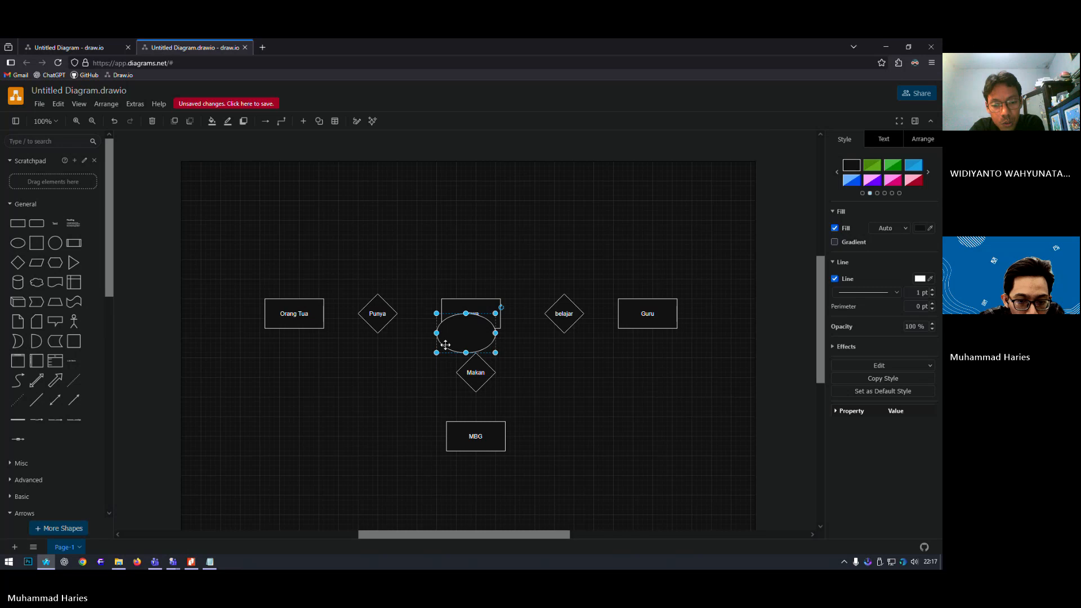
{"action": "left_click_drag", "start_coordinate": [445, 345], "coordinate": [265, 239]}
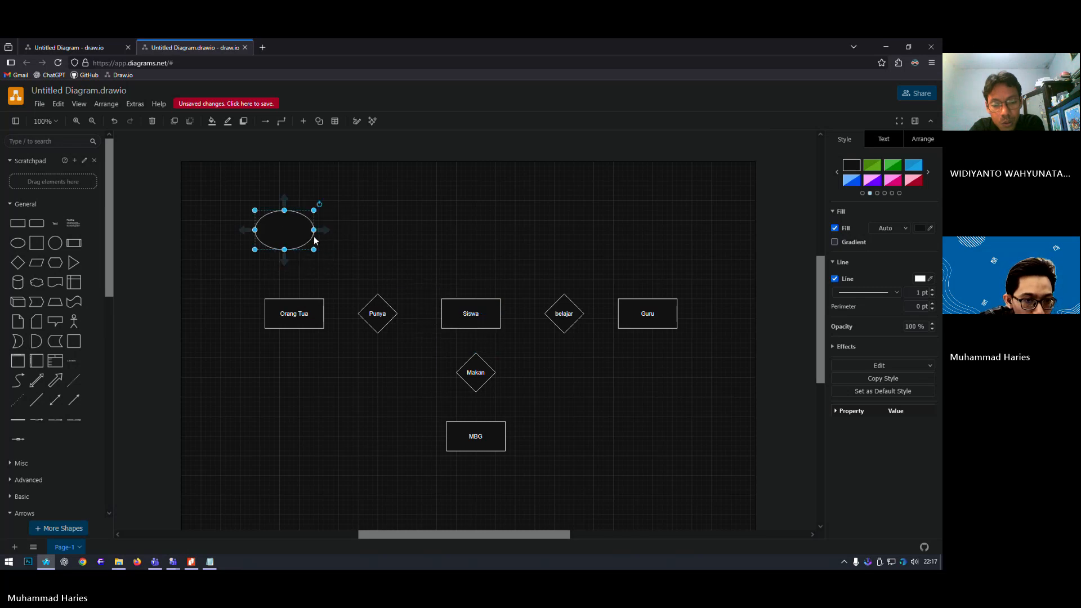
{"action": "double_click", "coordinate": [283, 236]}
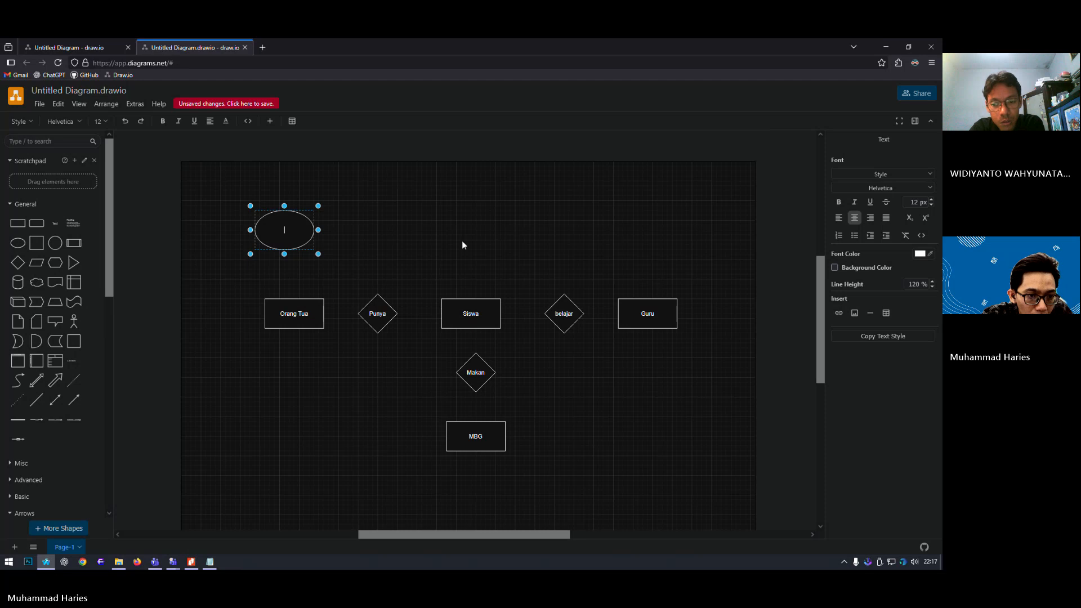
{"action": "type", "text": "Id_or"}
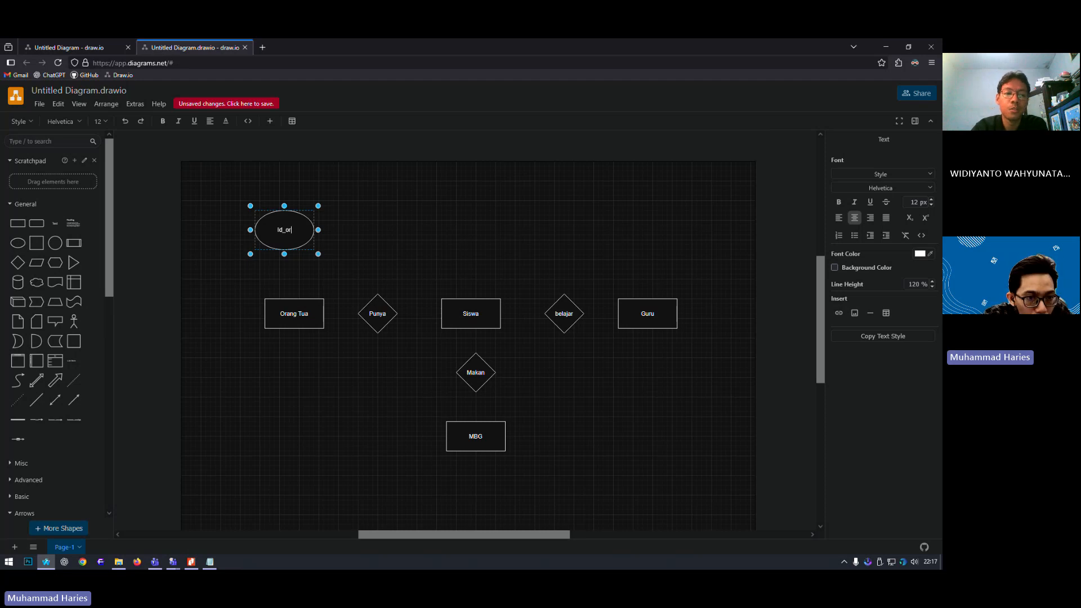
{"action": "type", "text": "tu"}
{"action": "key", "text": "Escape"}
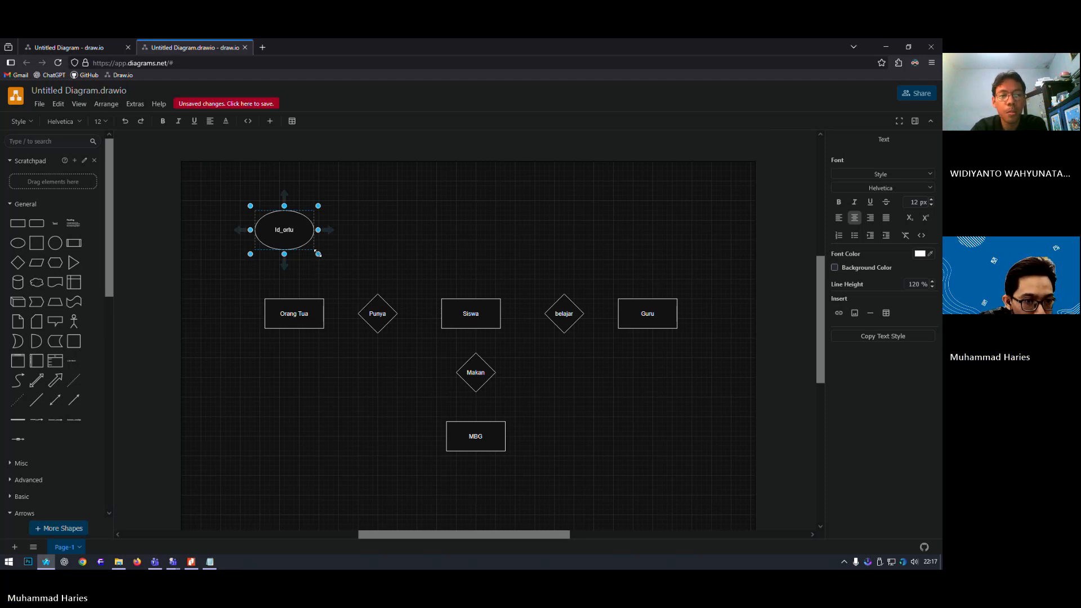
{"action": "left_click_drag", "start_coordinate": [318, 254], "coordinate": [259, 265]}
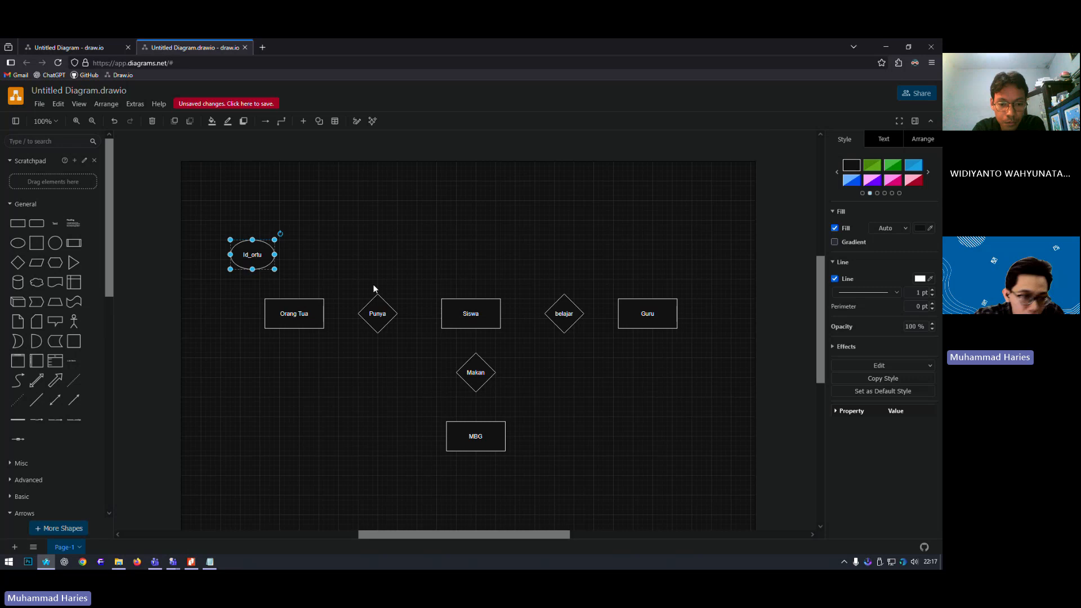
- Check the Orang Tua attributes in Notepad and add a smaller ellipse labelled "Nama" to the right of the Id_ortu ellipse
{"action": "left_click", "coordinate": [209, 561]}
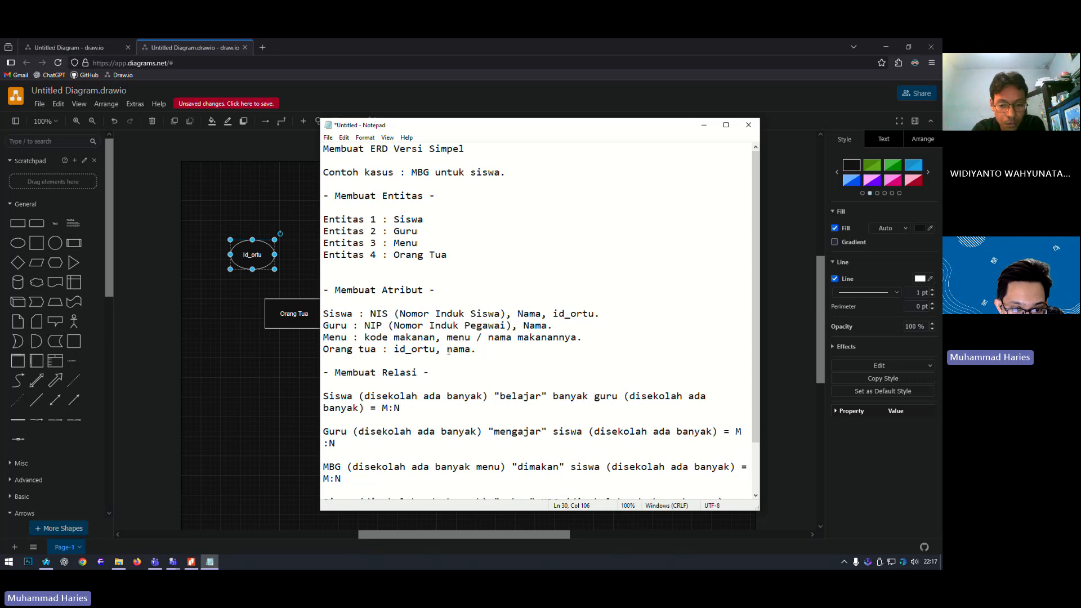
{"action": "left_click", "coordinate": [319, 369]}
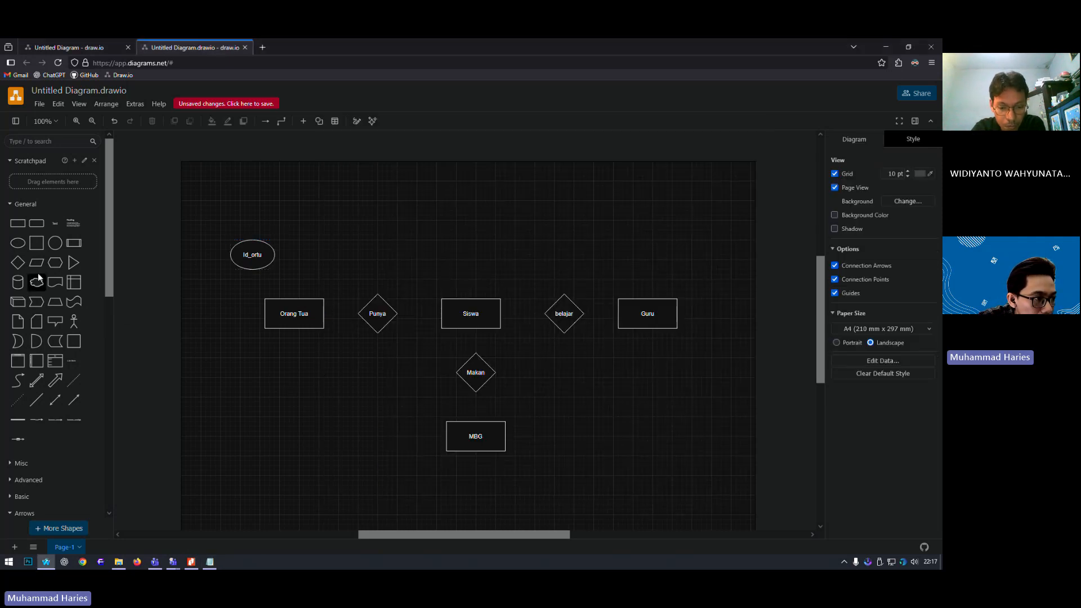
{"action": "left_click", "coordinate": [19, 245]}
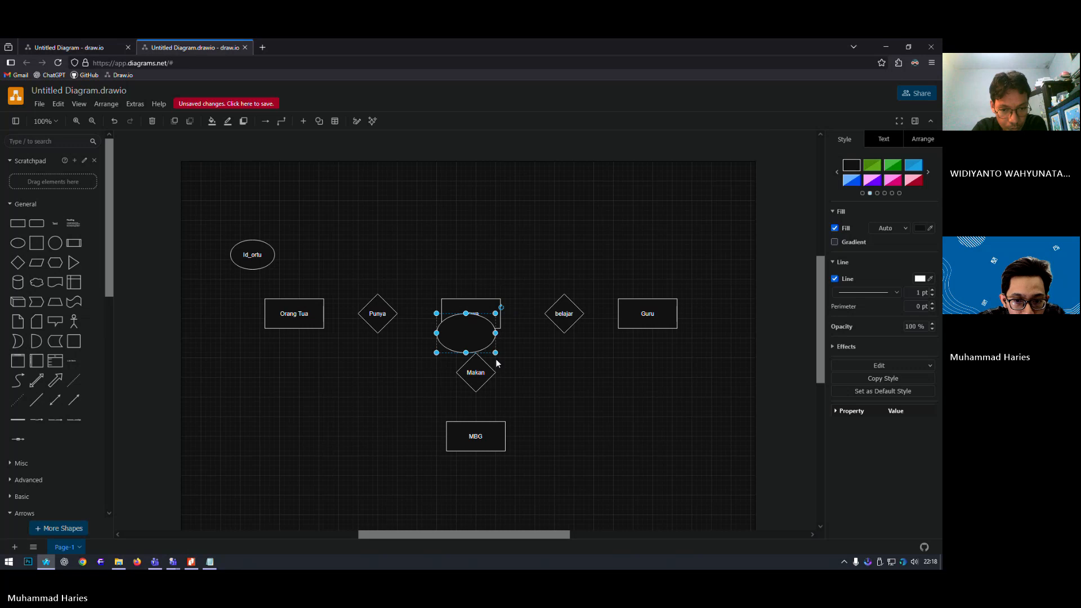
{"action": "left_click_drag", "start_coordinate": [504, 359], "coordinate": [429, 277]}
{"action": "key", "text": "ctrl+z"}
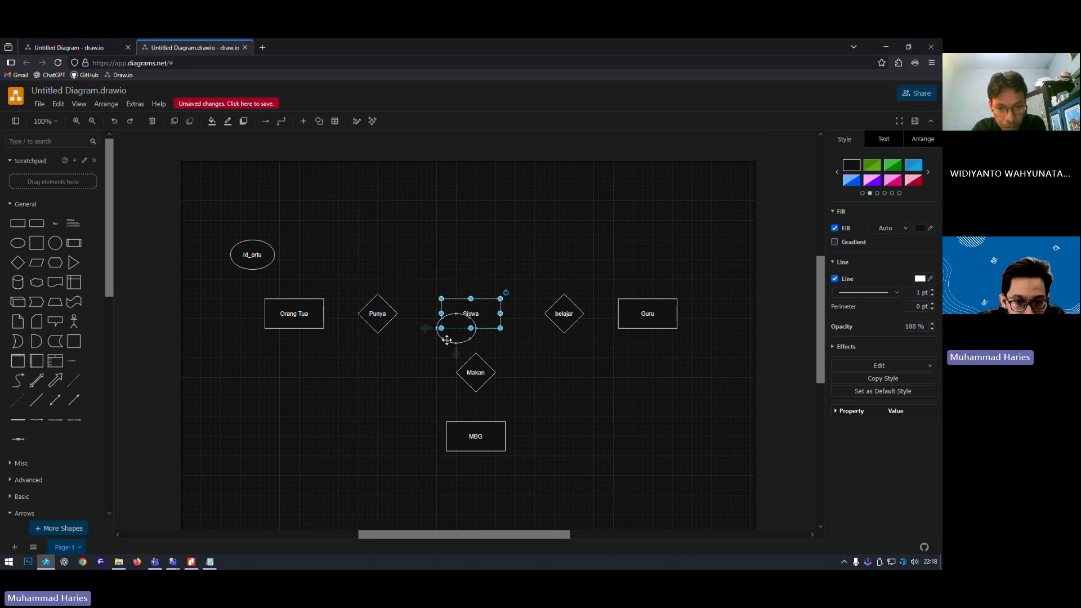
{"action": "left_click", "coordinate": [442, 340]}
{"action": "left_click_drag", "start_coordinate": [442, 341], "coordinate": [319, 264]}
{"action": "double_click", "coordinate": [319, 264]}
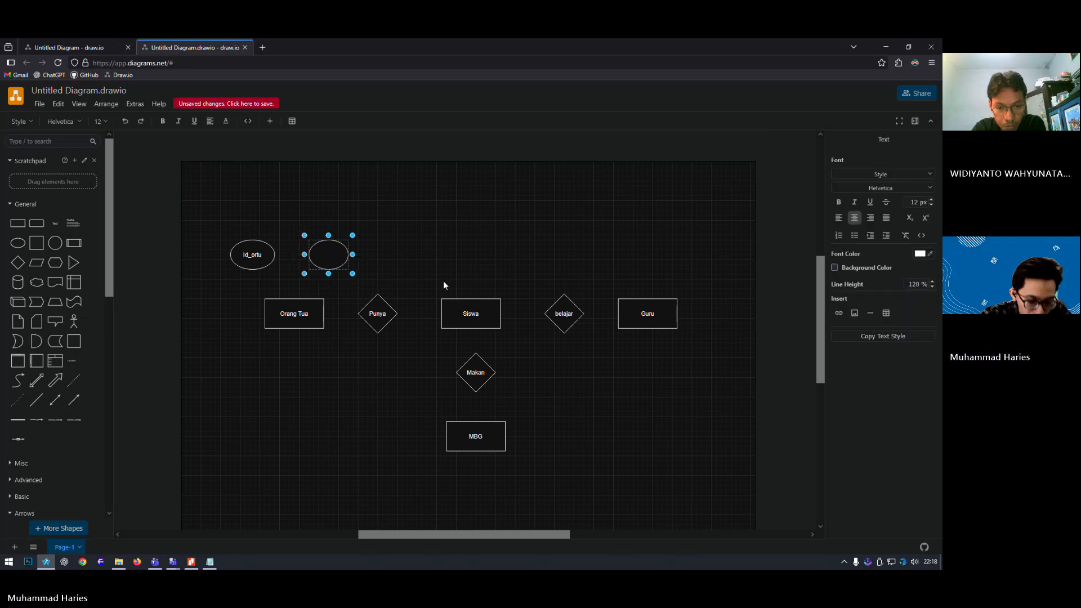
{"action": "type", "text": "Nama"}
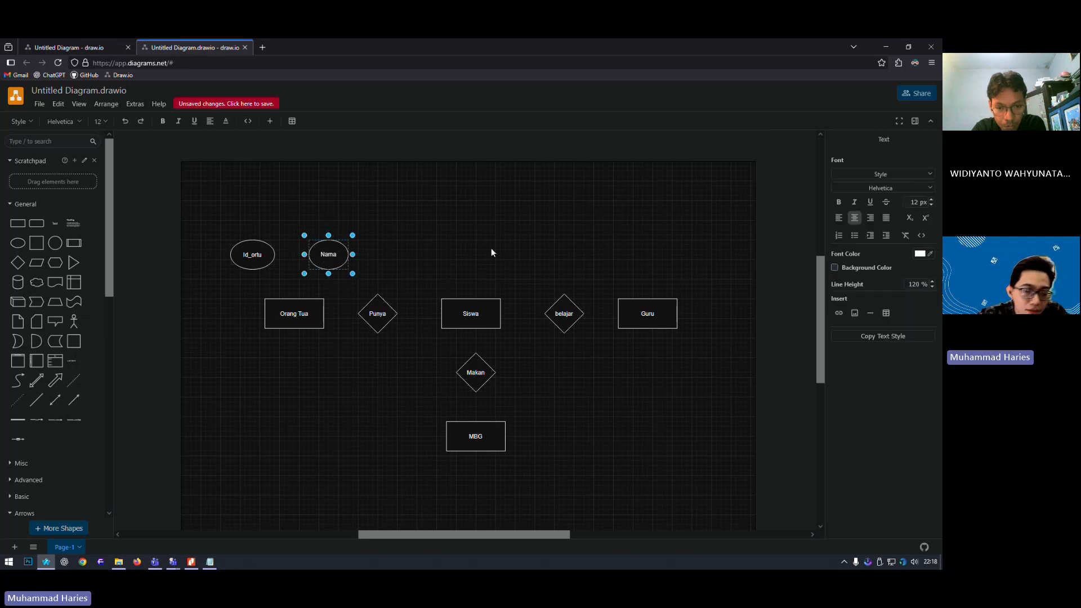
{"action": "left_click", "coordinate": [349, 409]}
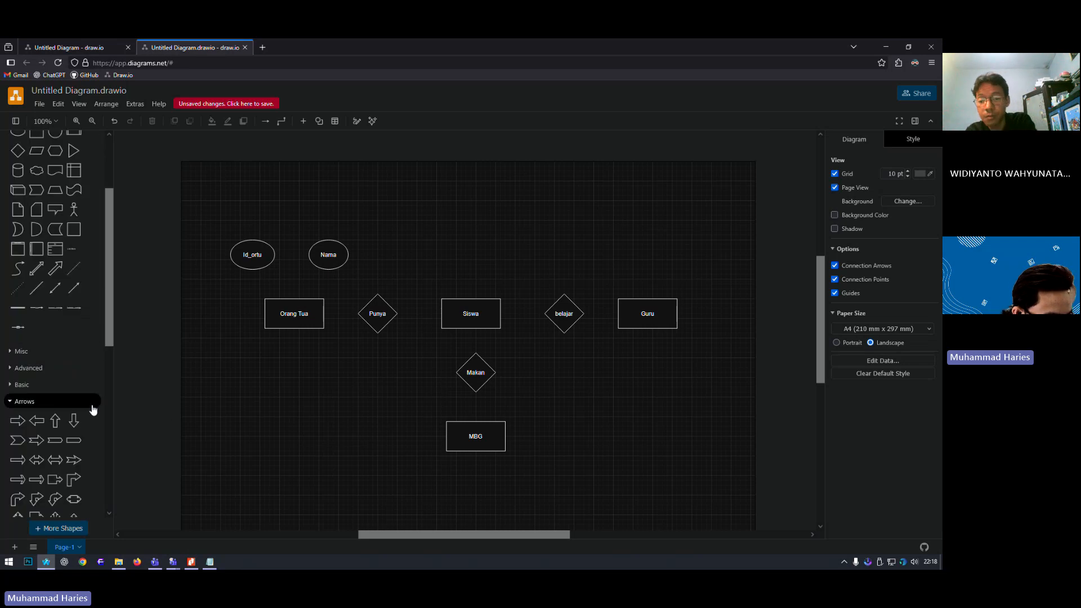
- Connect the Id_ortu ellipse to the top of the Orang Tua entity with a straight plain line
{"action": "scroll", "coordinate": [90, 406], "scroll_direction": "down", "scroll_amount": 3}
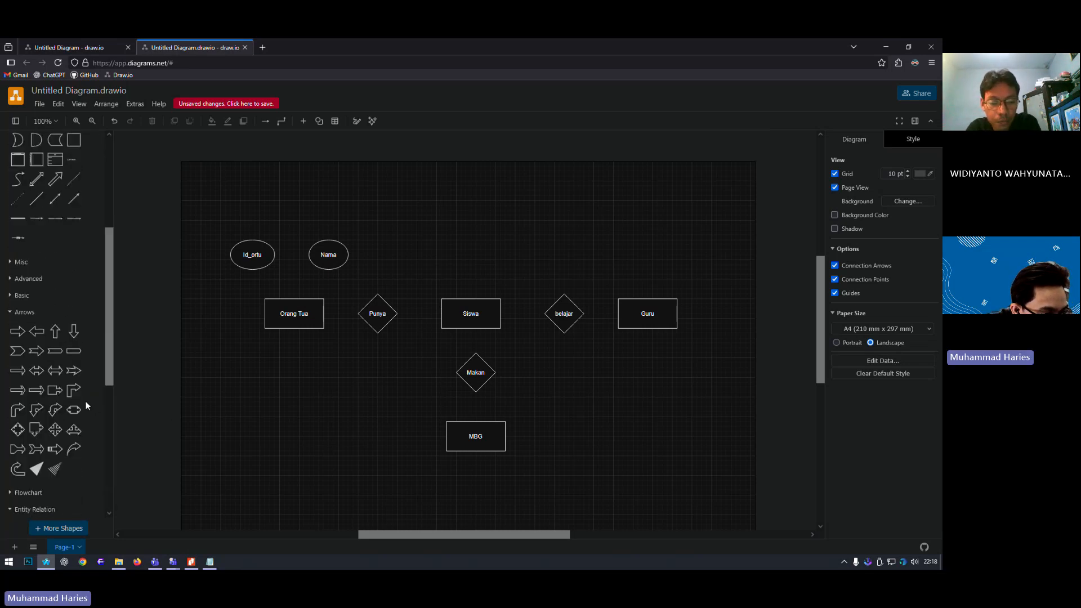
{"action": "scroll", "coordinate": [79, 382], "scroll_direction": "up", "scroll_amount": 4}
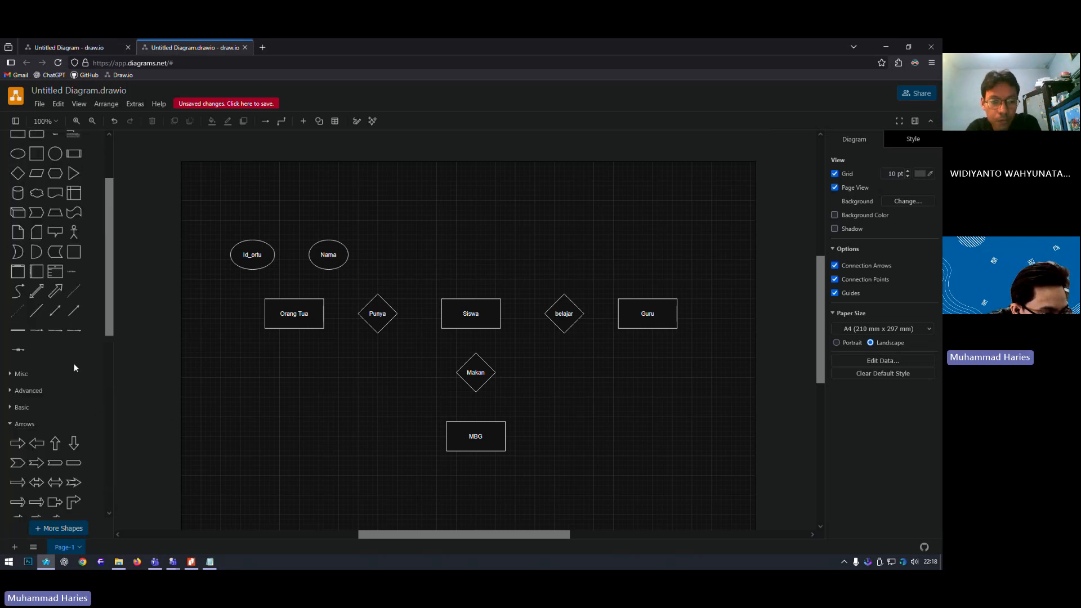
{"action": "left_click", "coordinate": [40, 313]}
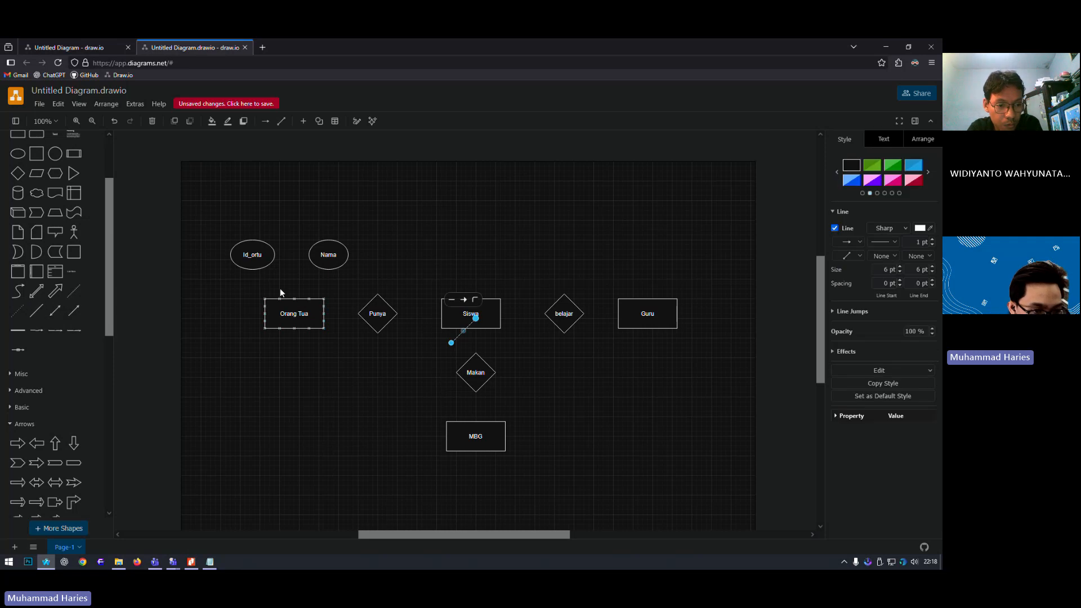
{"action": "left_click", "coordinate": [253, 268]}
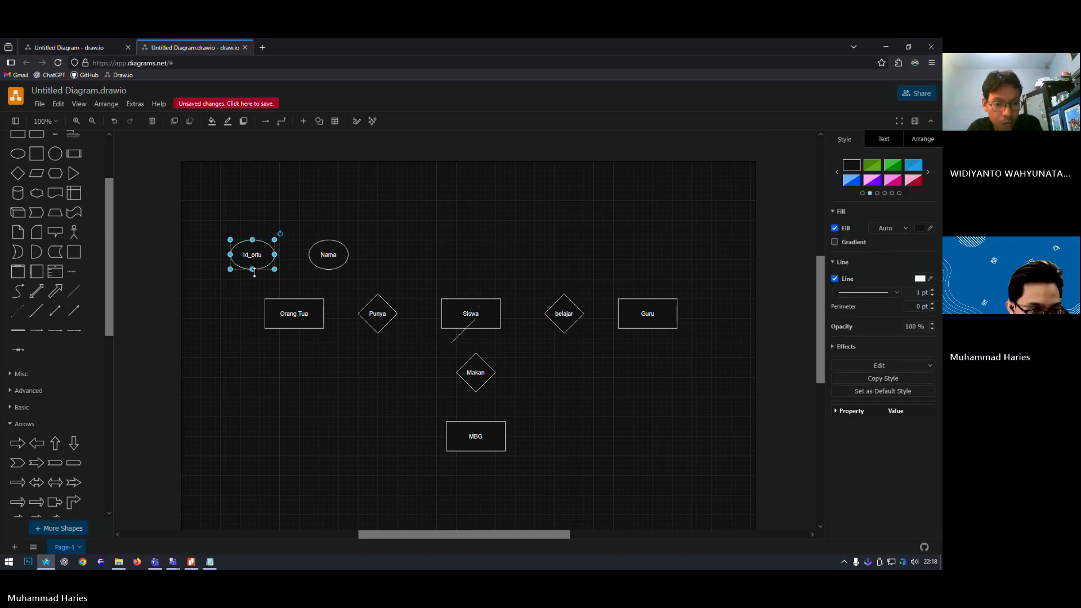
{"action": "left_click", "coordinate": [41, 312]}
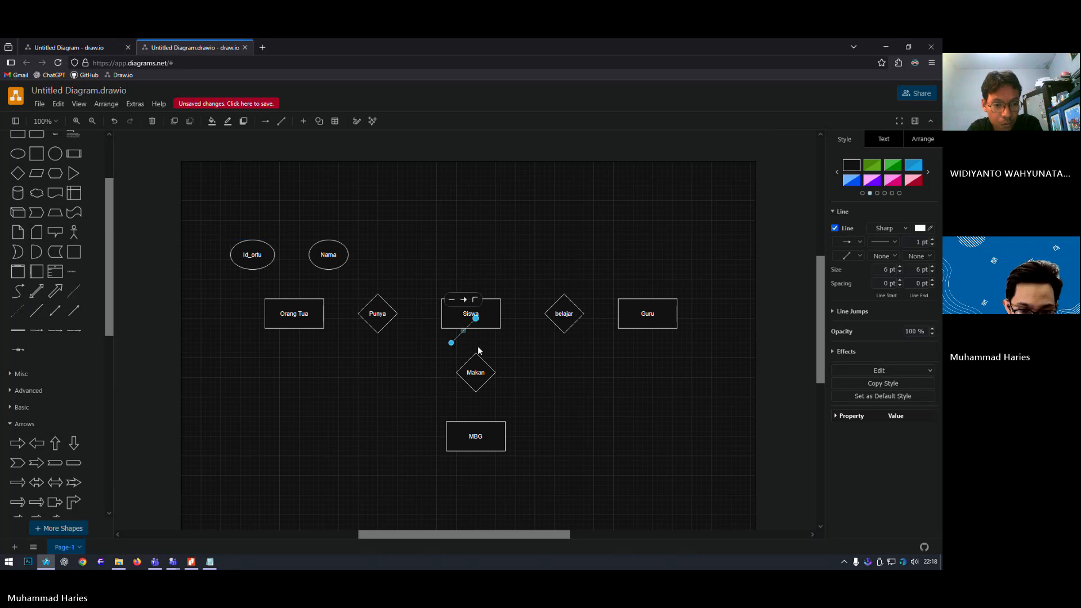
{"action": "left_click_drag", "start_coordinate": [469, 328], "coordinate": [296, 299]}
{"action": "left_click", "coordinate": [350, 326]}
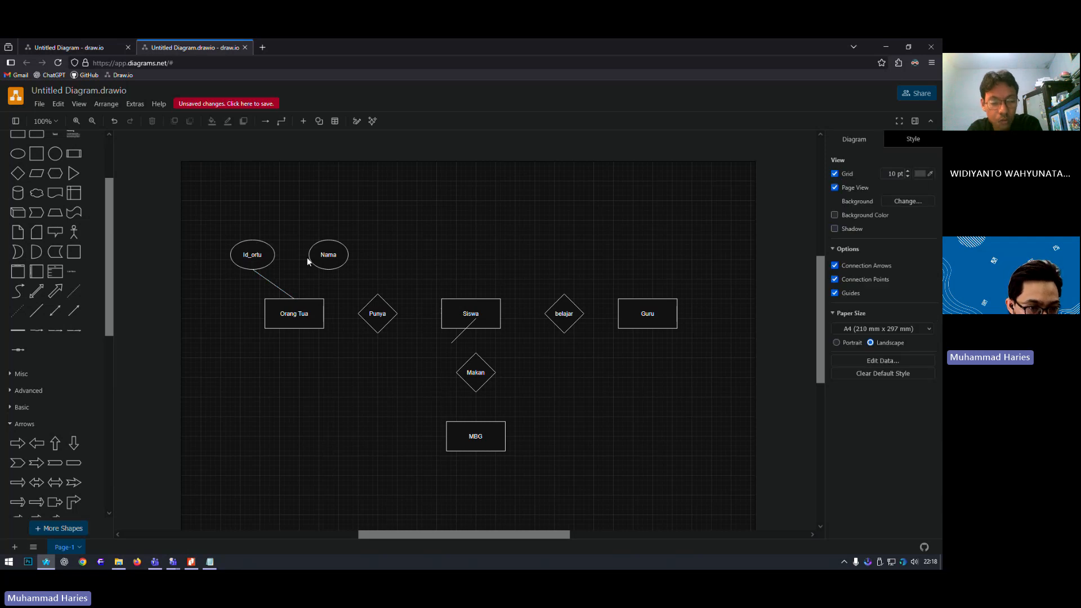
- Connect the Nama ellipse to the top of the Orang Tua entity and set the connector to a straight line
{"action": "left_click", "coordinate": [38, 316]}
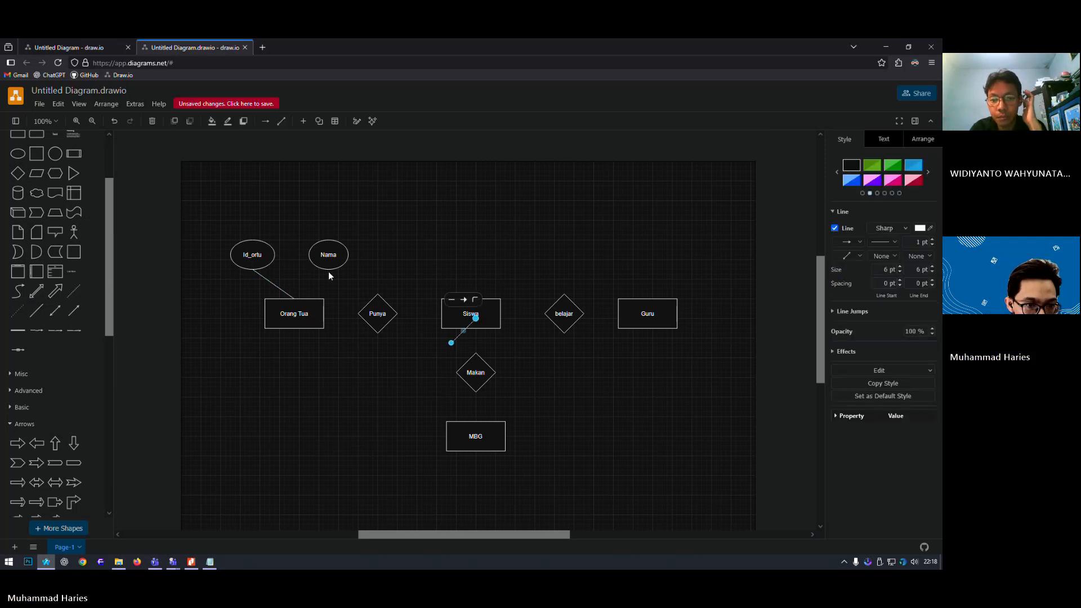
{"action": "left_click_drag", "start_coordinate": [329, 271], "coordinate": [295, 299]}
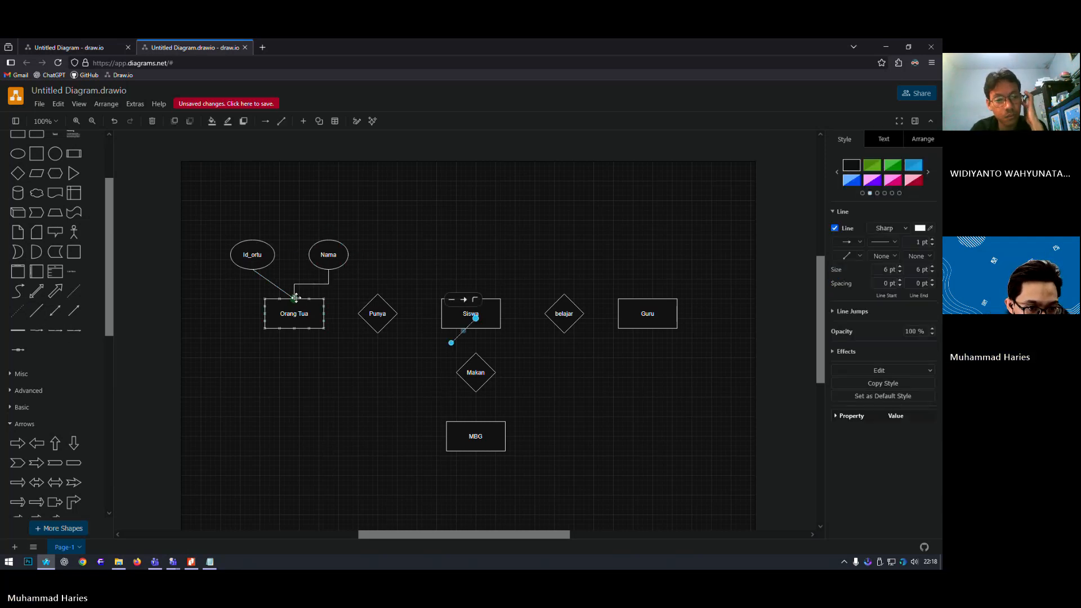
{"action": "left_click", "coordinate": [294, 290]}
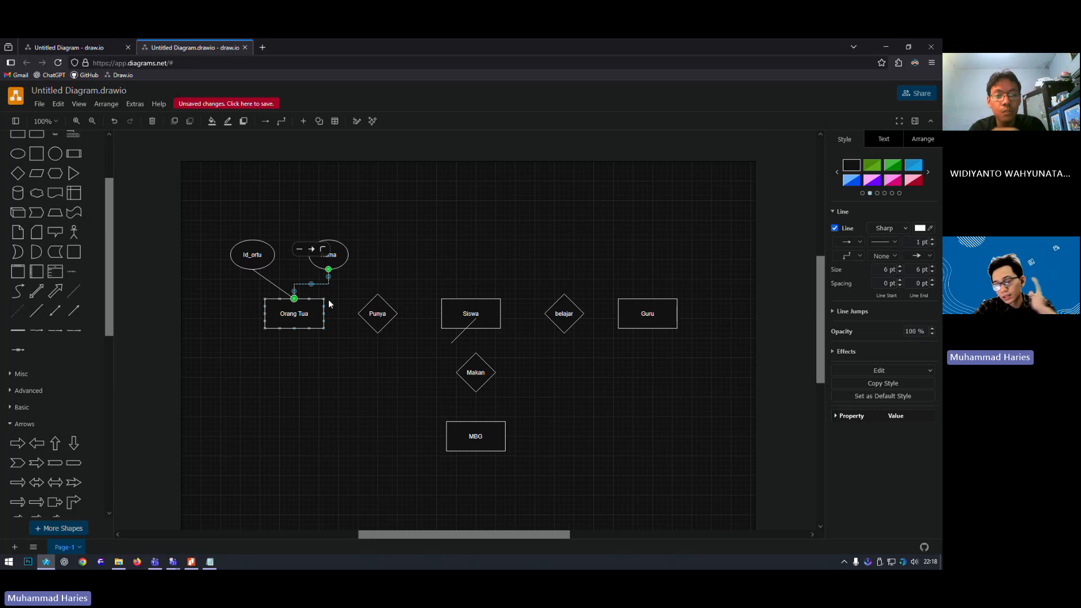
{"action": "left_click", "coordinate": [323, 251]}
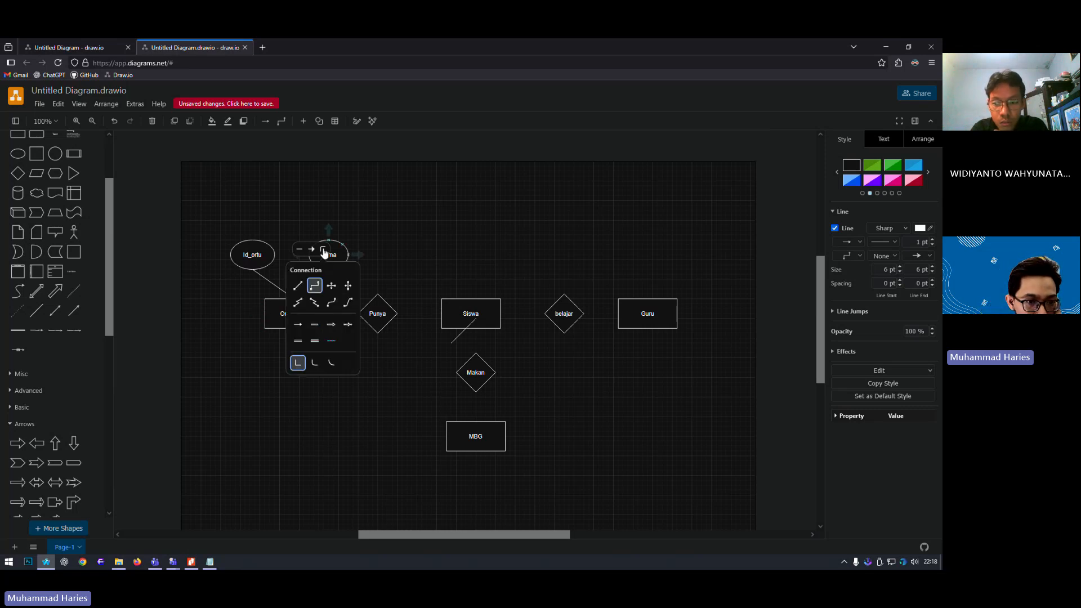
{"action": "left_click", "coordinate": [298, 285]}
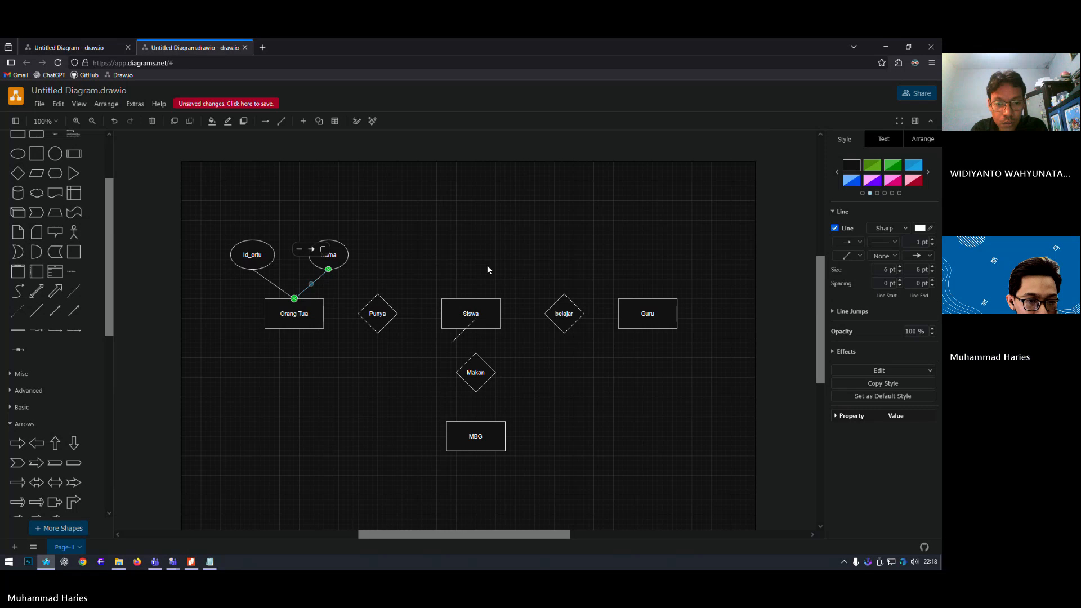
- Remove the end arrowhead from the connector between the Nama ellipse and the Orang Tua entity
{"action": "left_click", "coordinate": [488, 269]}
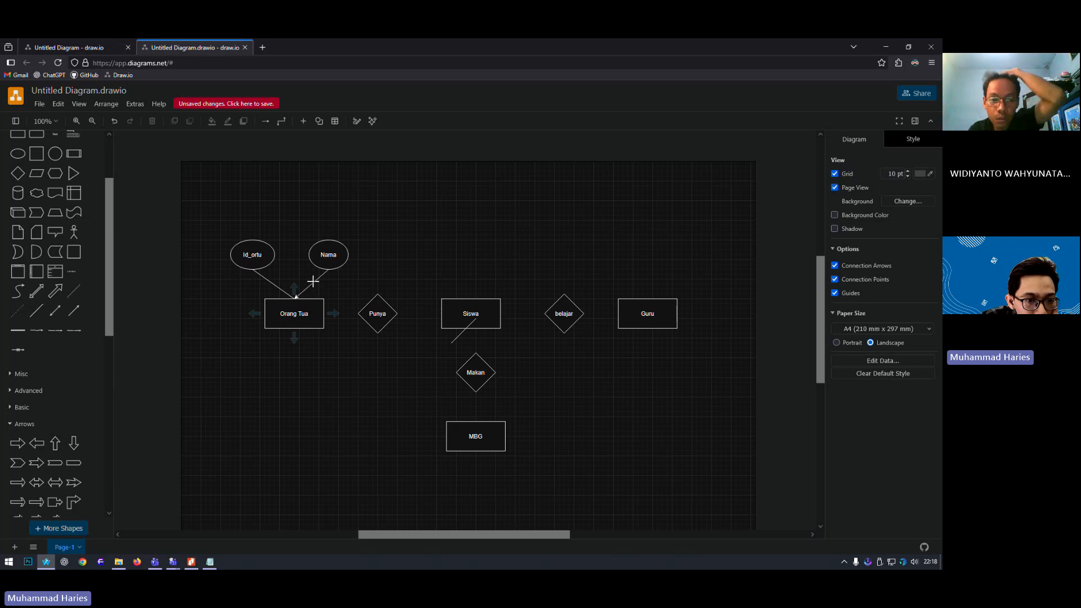
{"action": "left_click", "coordinate": [318, 279]}
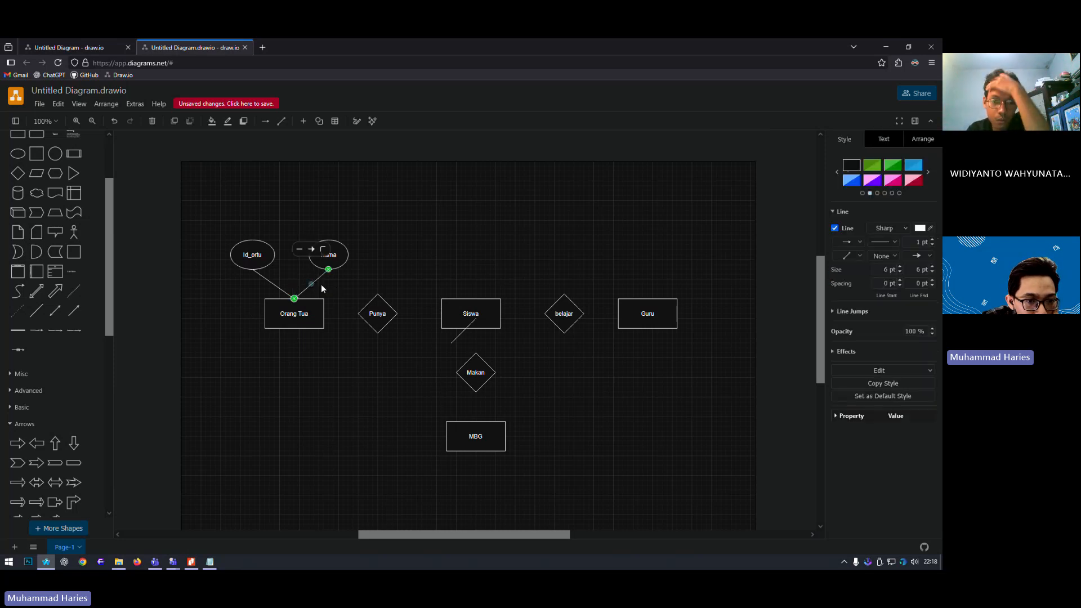
{"action": "left_click", "coordinate": [311, 248]}
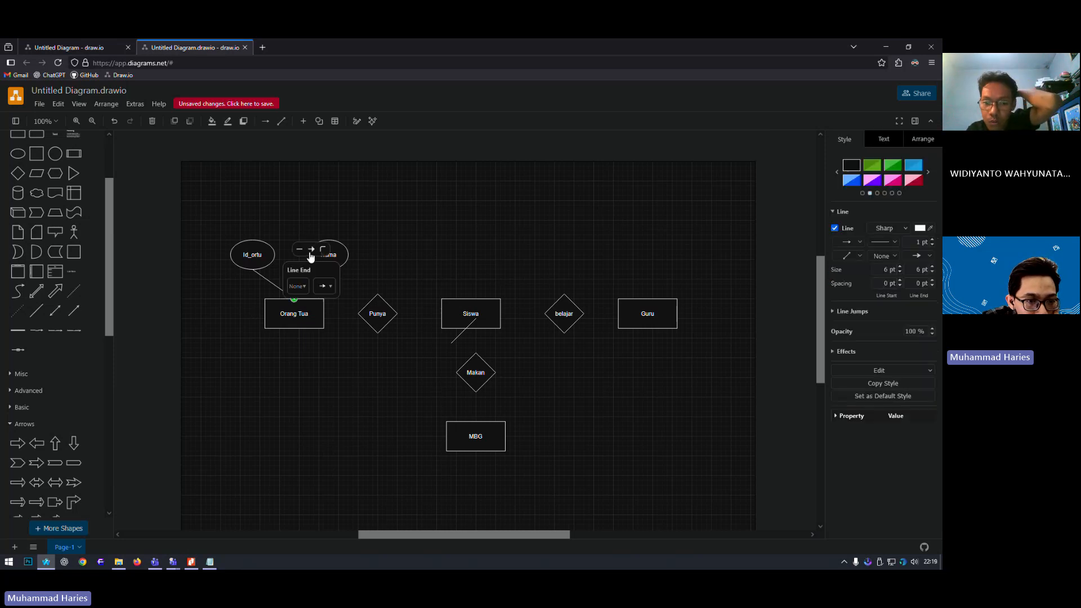
{"action": "left_click", "coordinate": [324, 287]}
{"action": "left_click", "coordinate": [323, 308]}
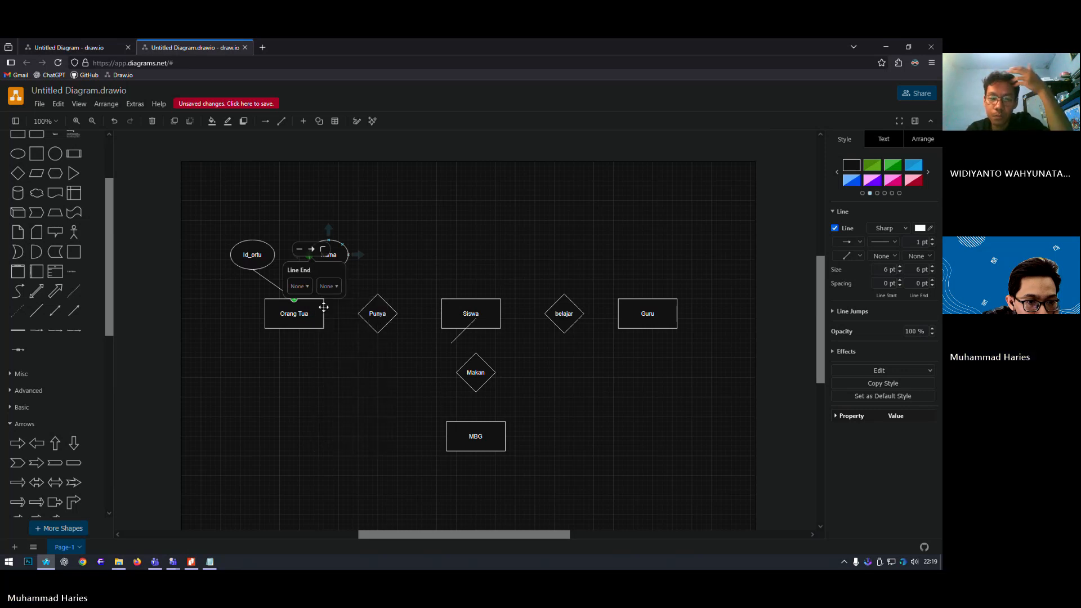
{"action": "left_click", "coordinate": [407, 275]}
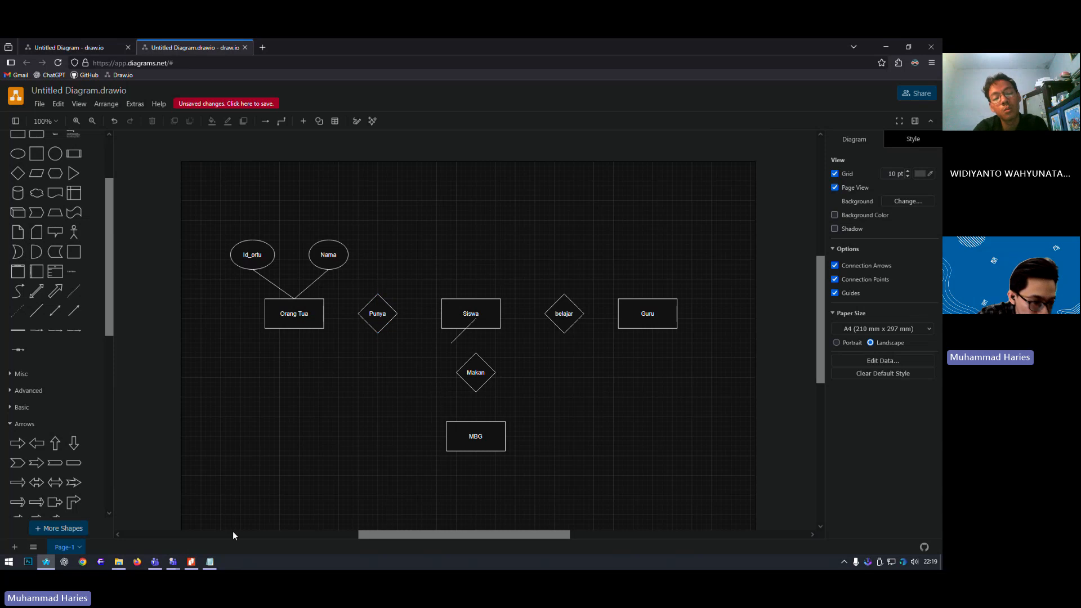
- Check the final ERD example in the Aktifitas 4 Praktikum PDF, and delete the stray diagonal line on the Siswa entity
{"action": "left_click", "coordinate": [191, 562]}
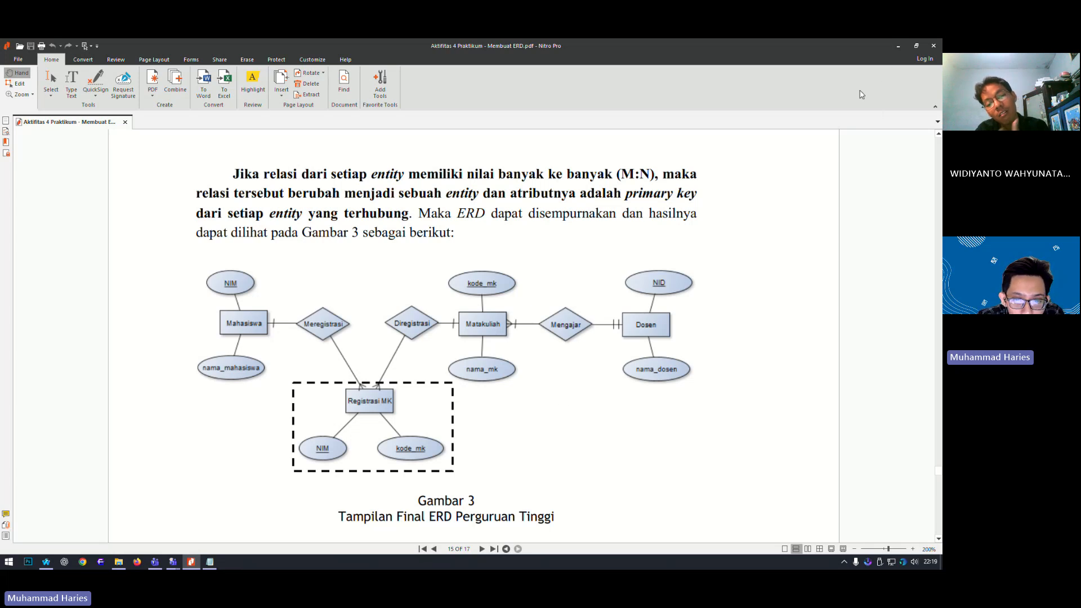
{"action": "left_click", "coordinate": [897, 47]}
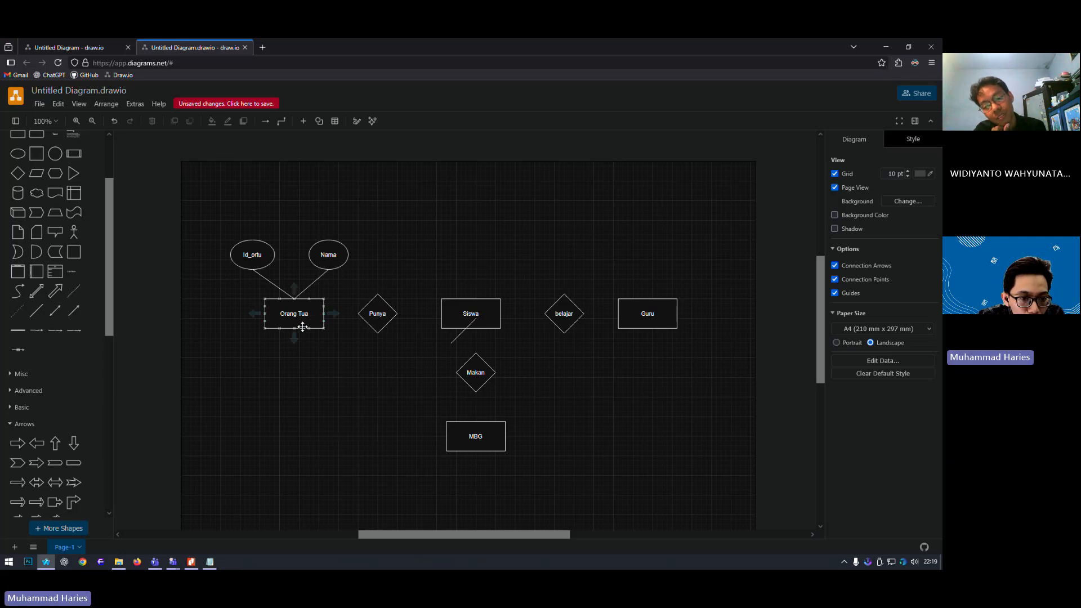
{"action": "mouse_move", "coordinate": [386, 315]}
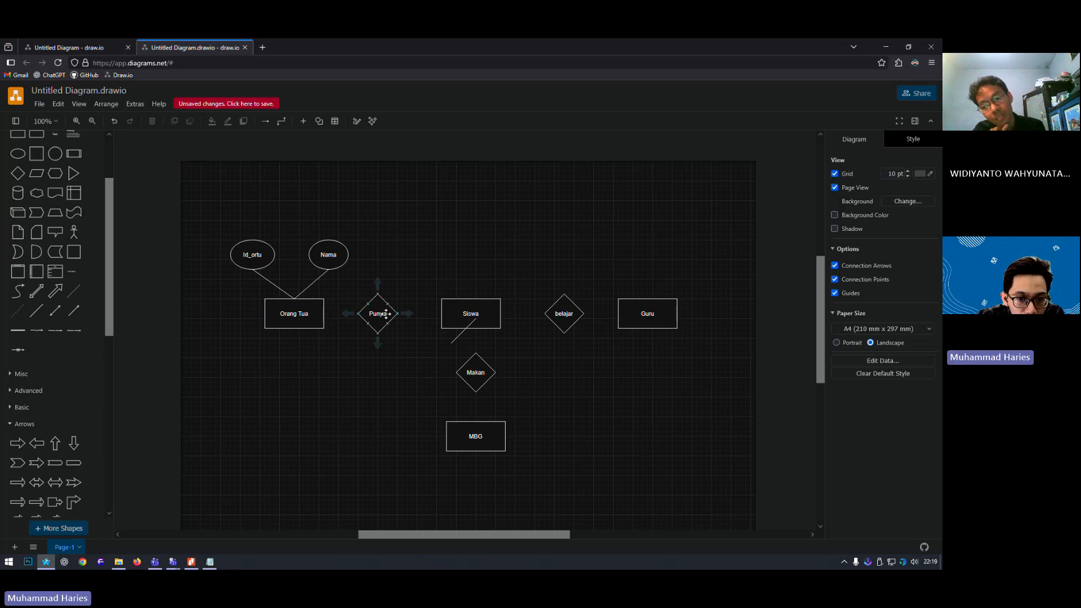
{"action": "left_click", "coordinate": [452, 340]}
{"action": "mouse_move", "coordinate": [471, 369]}
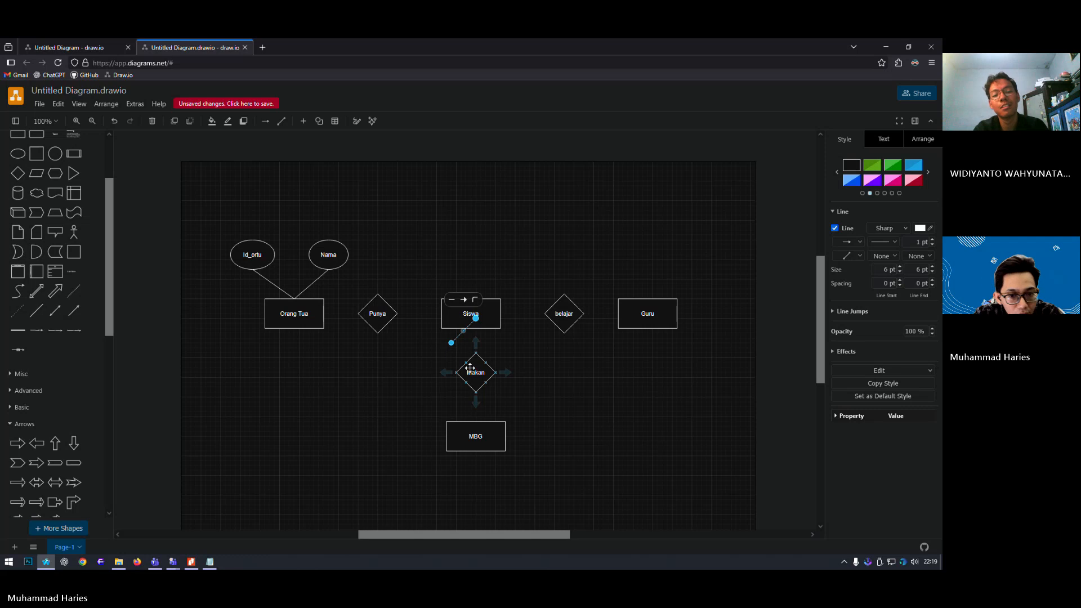
{"action": "left_click", "coordinate": [458, 338]}
{"action": "left_click", "coordinate": [457, 337]}
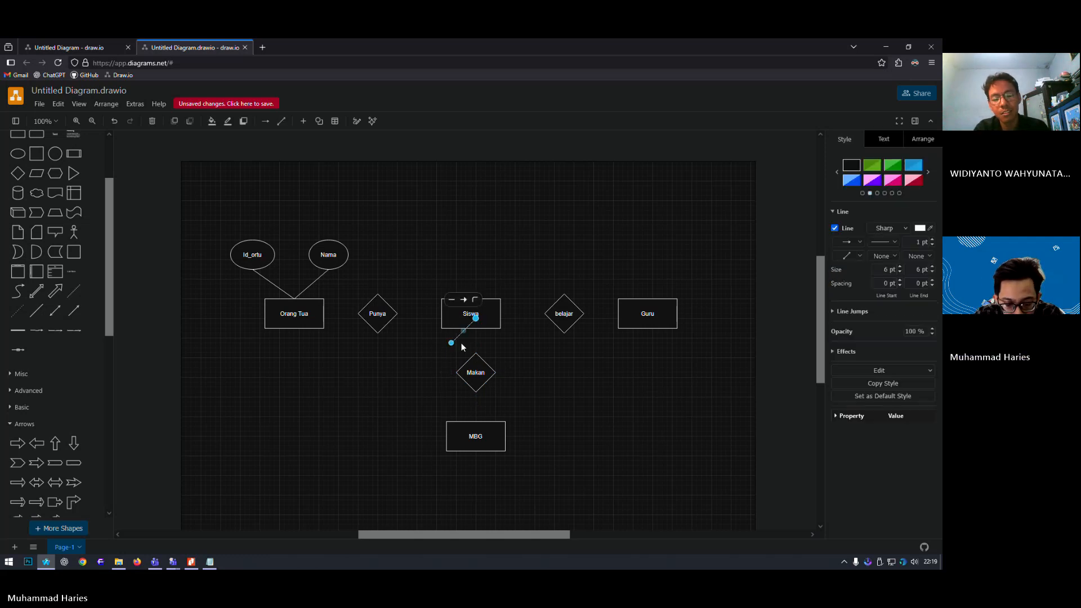
{"action": "key", "text": "Delete"}
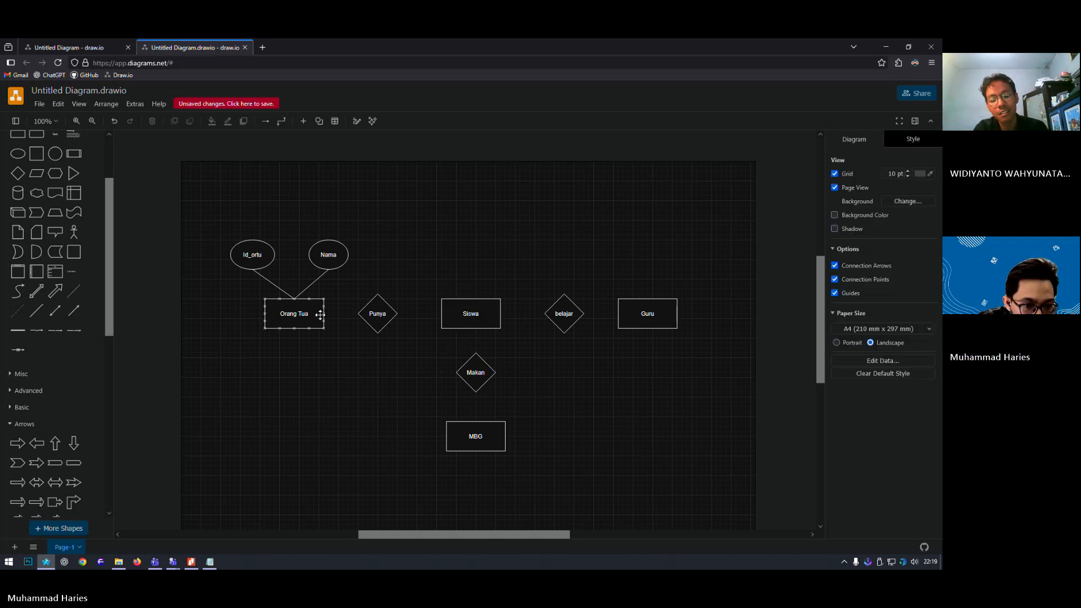
- Try joining the Orang Tua entity to the Punya diamond with a plain straight line, and delete that line
{"action": "mouse_move", "coordinate": [321, 315]}
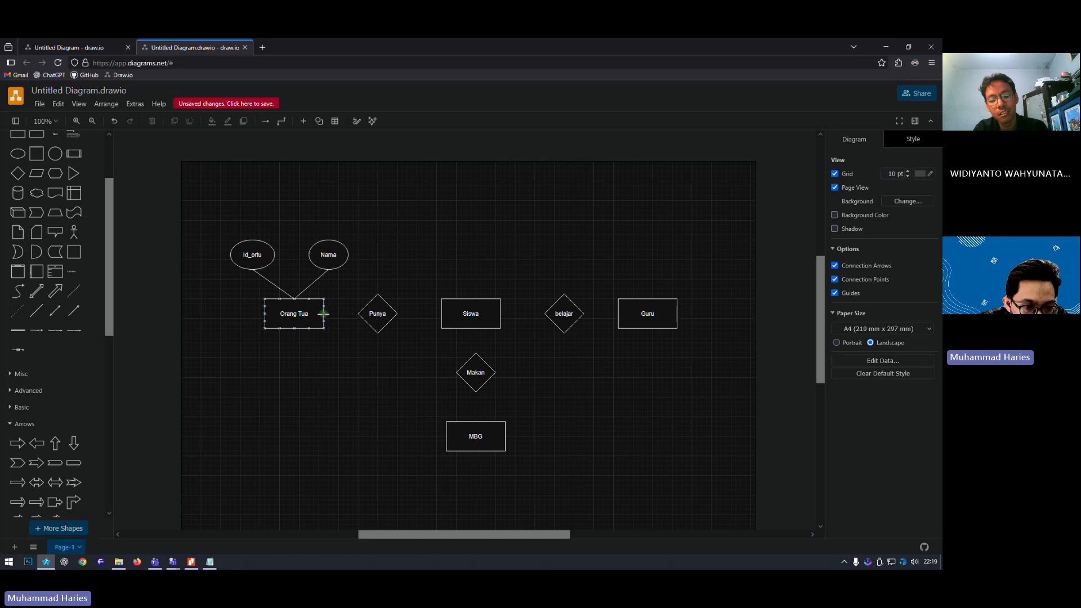
{"action": "left_click", "coordinate": [323, 318]}
{"action": "mouse_move", "coordinate": [319, 313]}
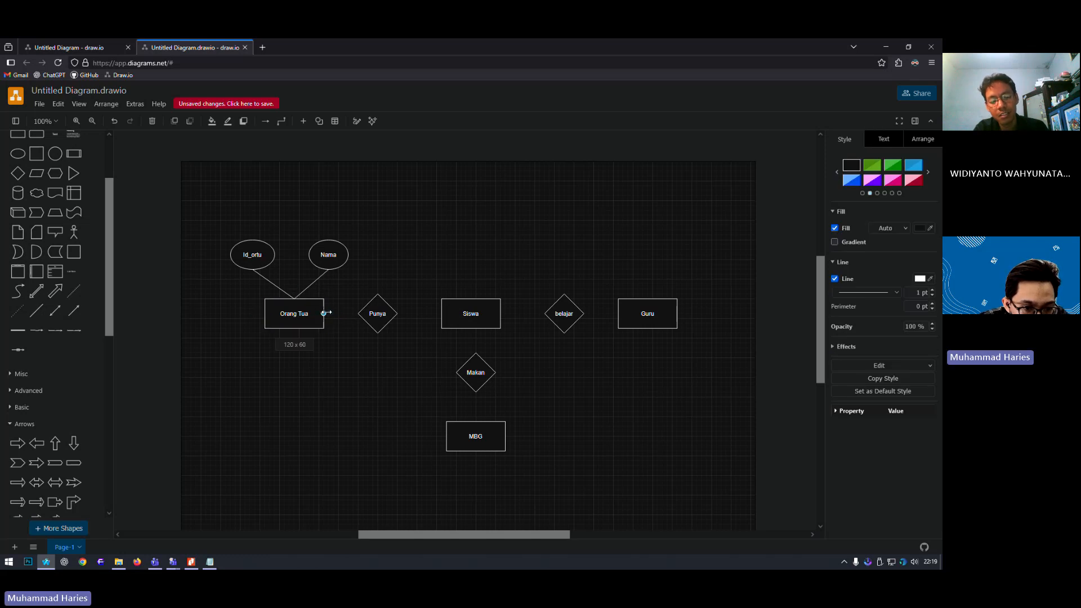
{"action": "left_click_drag", "start_coordinate": [324, 314], "coordinate": [329, 334]}
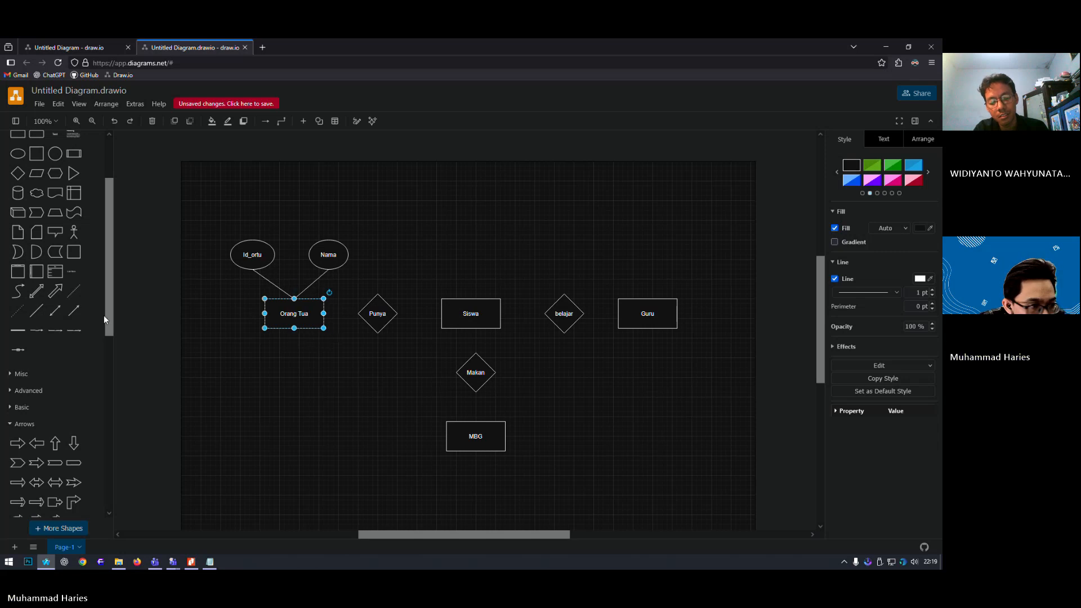
{"action": "left_click", "coordinate": [36, 311]}
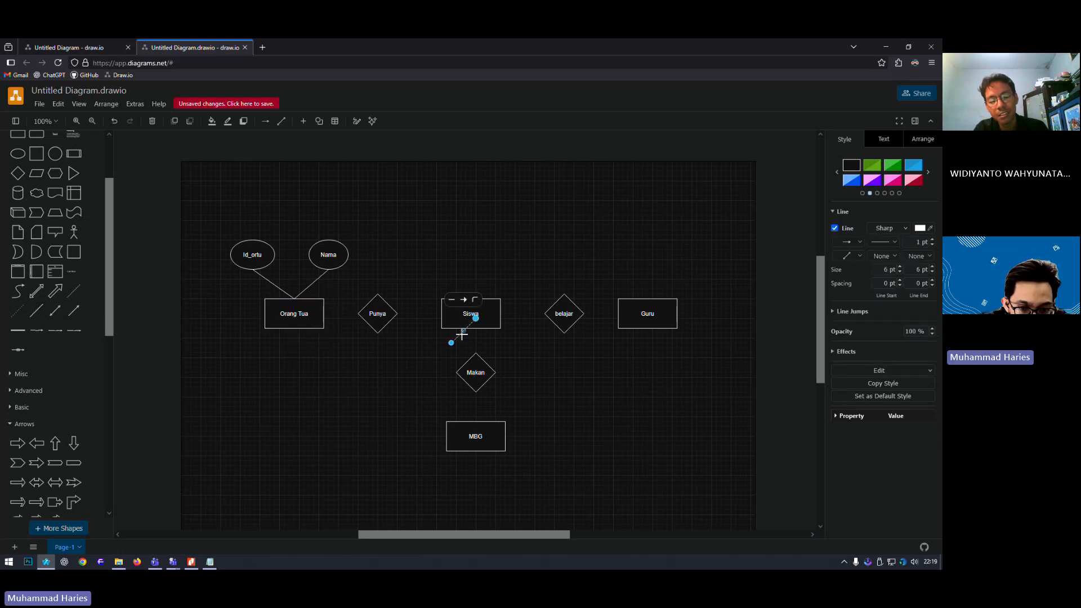
{"action": "left_click_drag", "start_coordinate": [476, 325], "coordinate": [329, 331]}
{"action": "key", "text": "ctrl+z"}
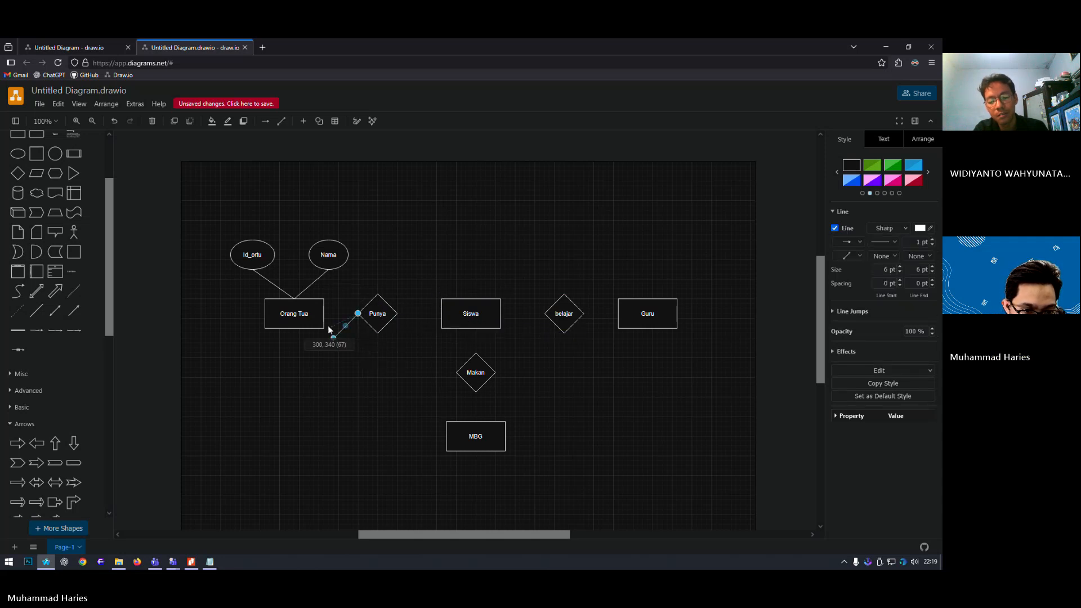
{"action": "left_click", "coordinate": [385, 364]}
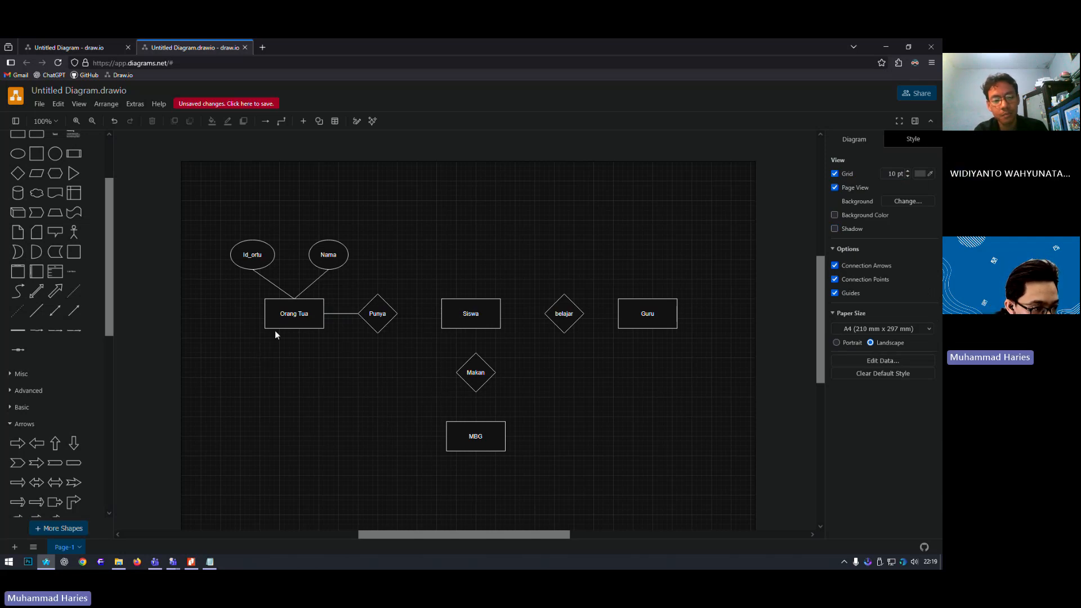
{"action": "left_click", "coordinate": [341, 313]}
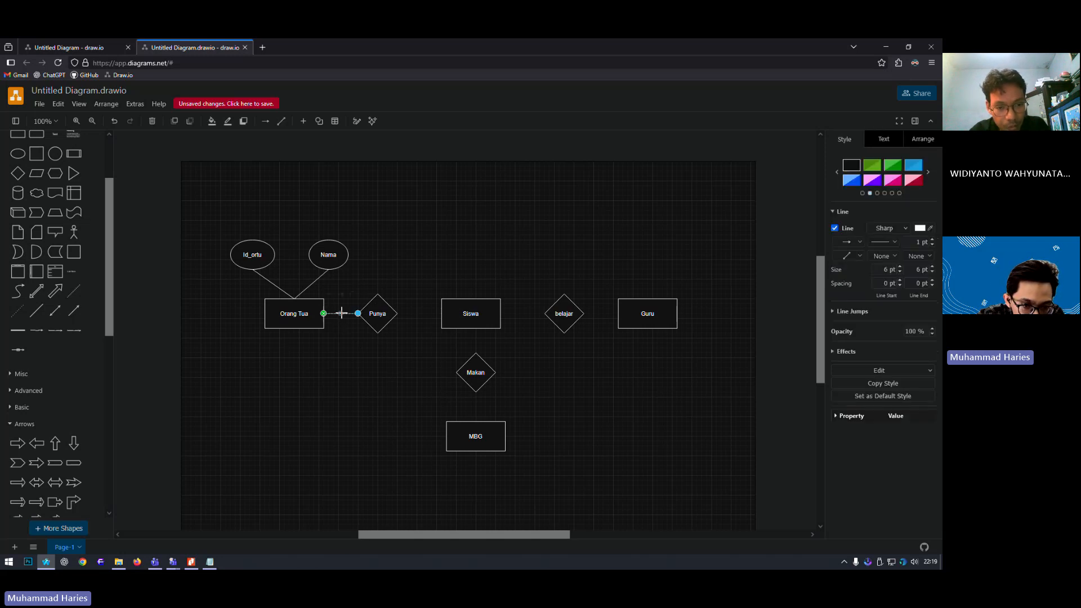
{"action": "key", "text": "Delete"}
- Connect the Orang Tua entity to the Punya diamond with an Entity Relation connector carrying a crow's-foot marker at the Punya end
{"action": "scroll", "coordinate": [91, 441], "scroll_direction": "down", "scroll_amount": 6}
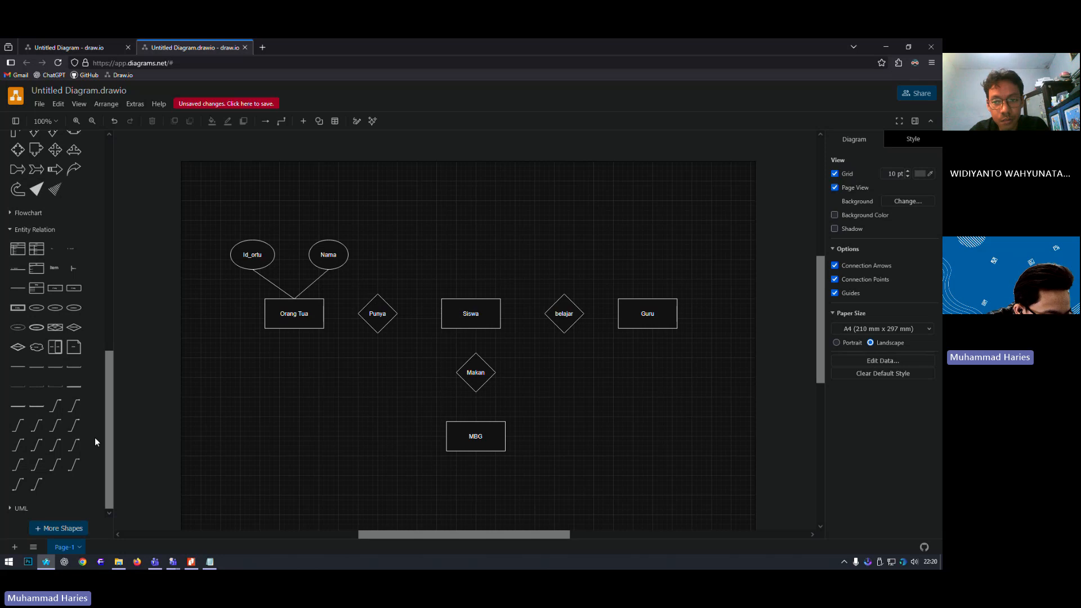
{"action": "scroll", "coordinate": [67, 357], "scroll_direction": "up", "scroll_amount": 3}
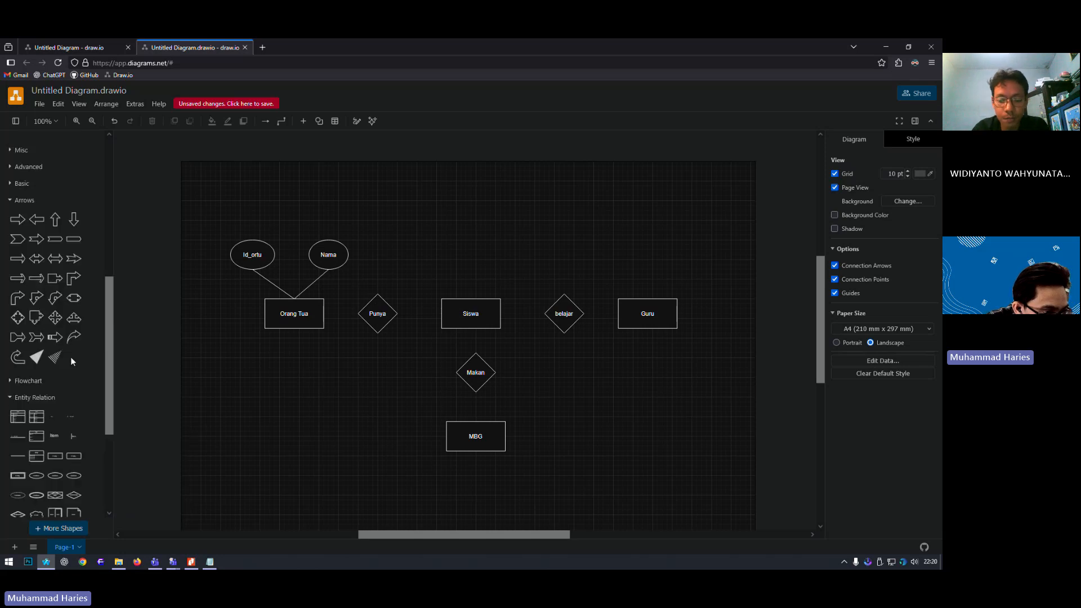
{"action": "left_click", "coordinate": [31, 397]}
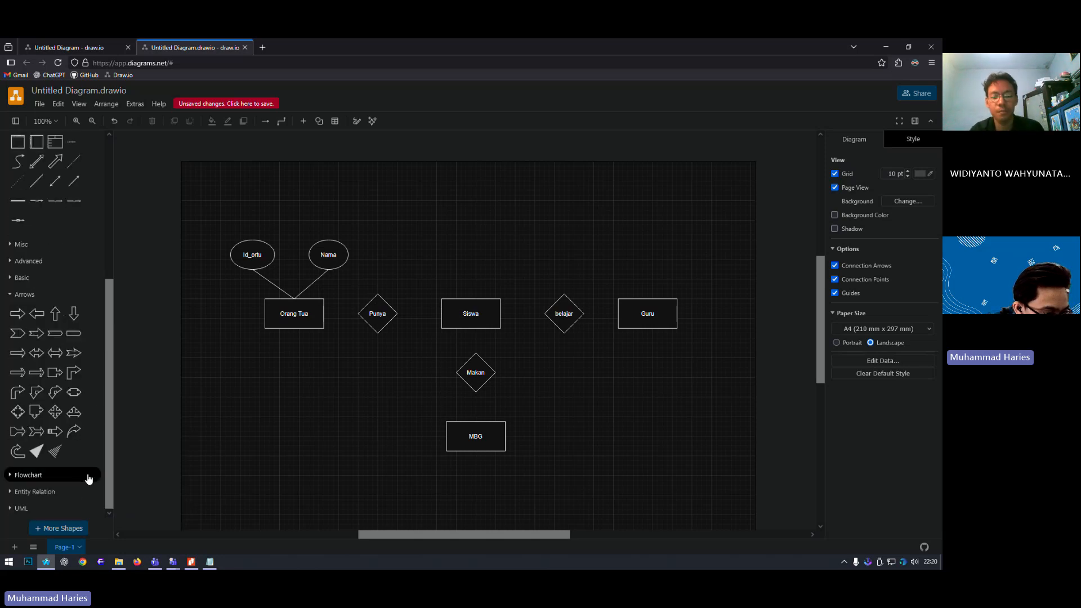
{"action": "left_click", "coordinate": [14, 497]}
{"action": "scroll", "coordinate": [82, 494], "scroll_direction": "down", "scroll_amount": 5}
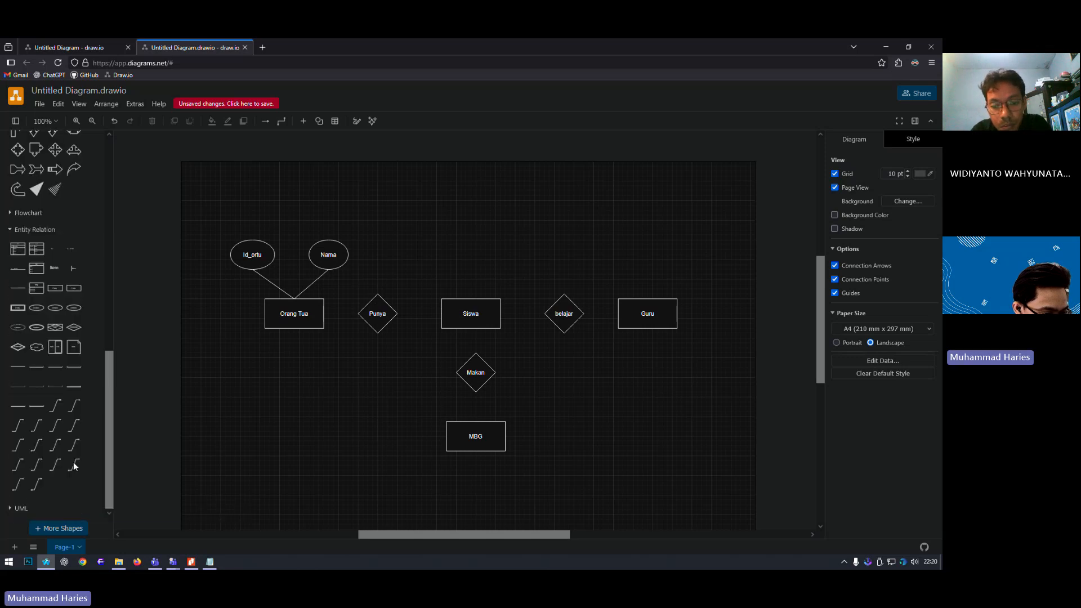
{"action": "mouse_move", "coordinate": [71, 471]}
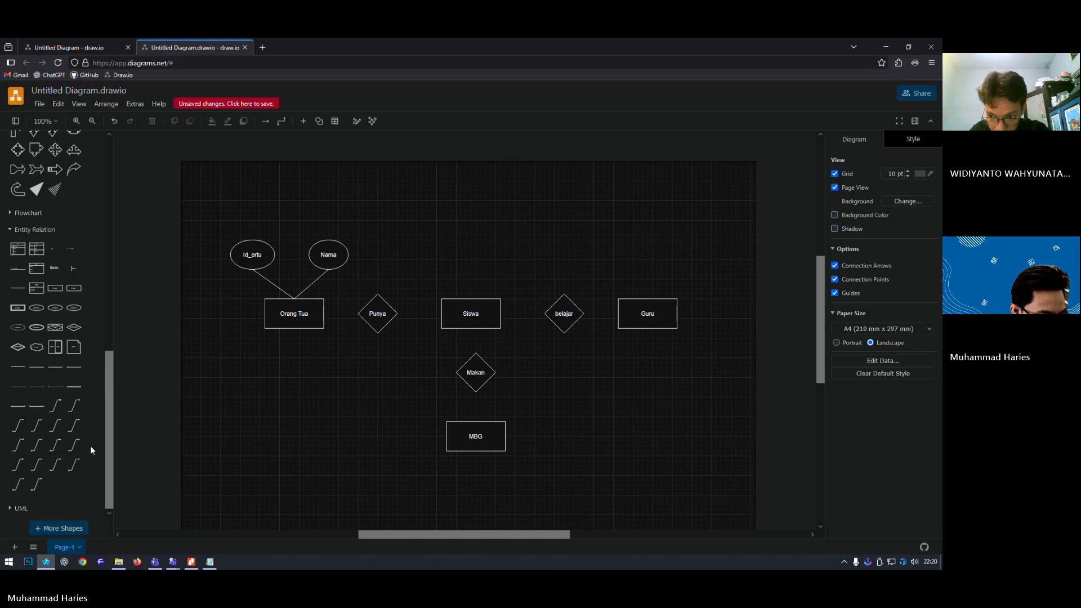
{"action": "mouse_move", "coordinate": [74, 446]}
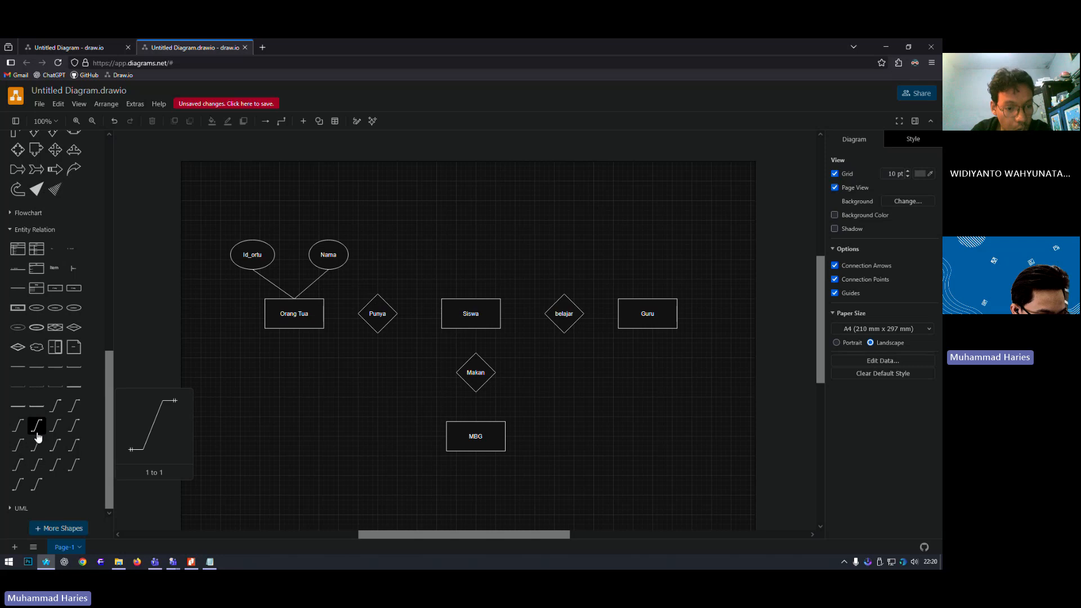
{"action": "left_click", "coordinate": [72, 413]}
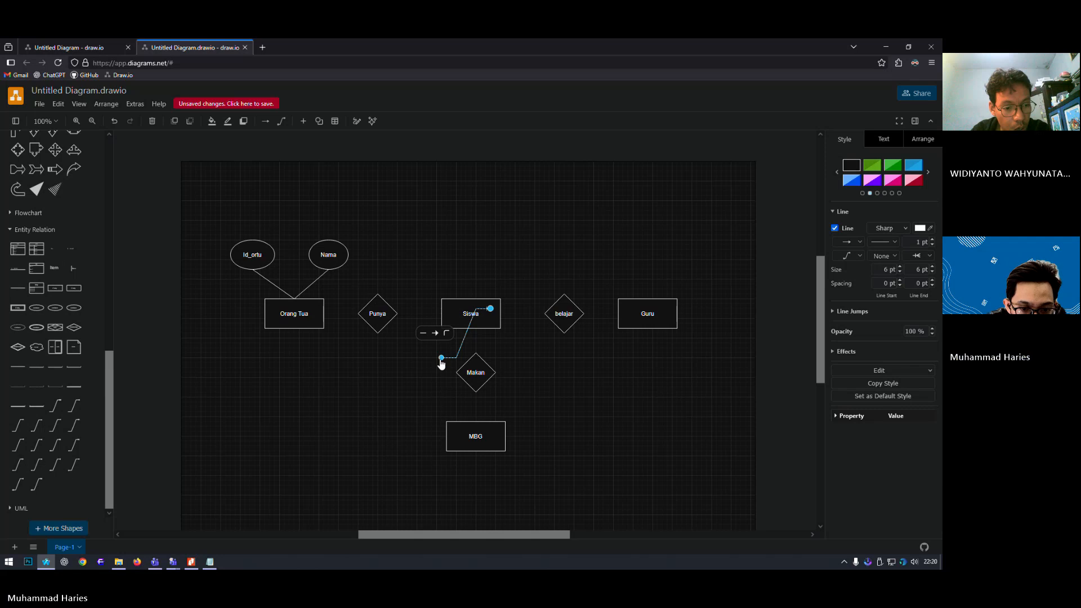
{"action": "left_click_drag", "start_coordinate": [442, 360], "coordinate": [324, 314]}
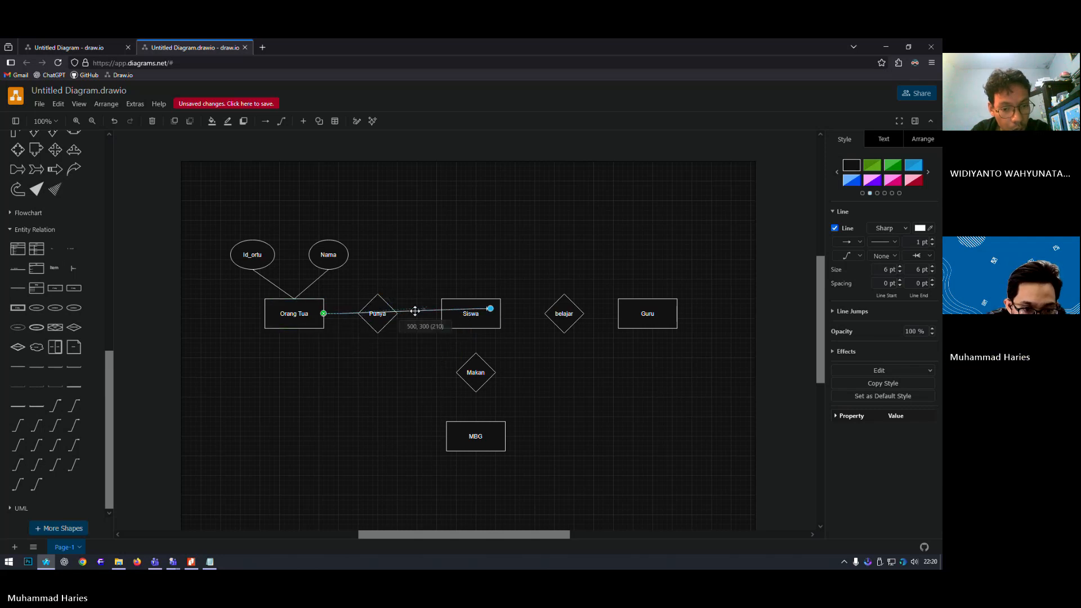
{"action": "left_click_drag", "start_coordinate": [415, 311], "coordinate": [360, 315]}
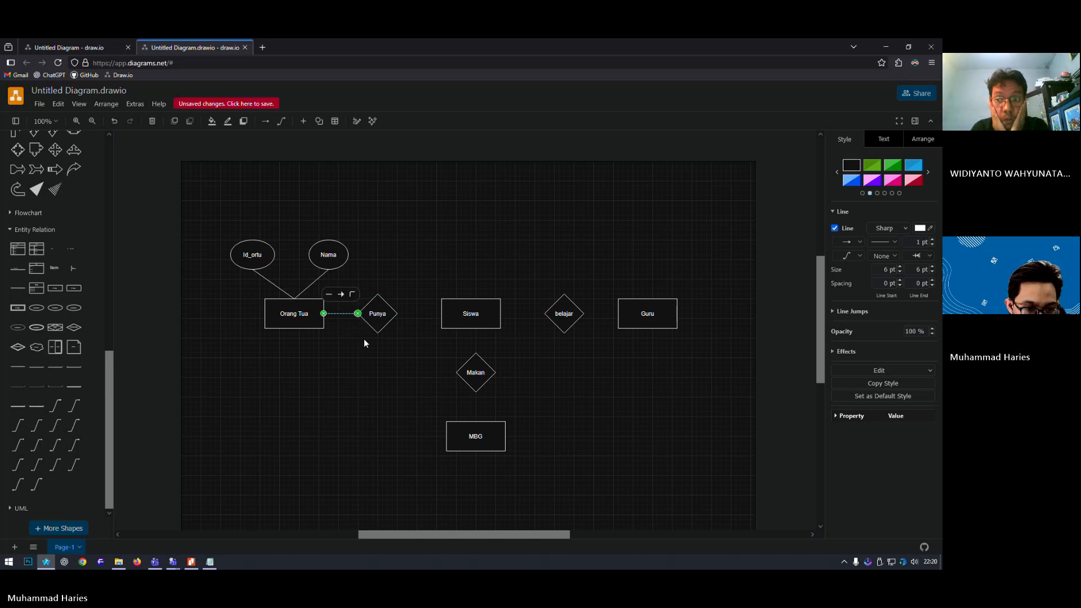
{"action": "left_click", "coordinate": [365, 343]}
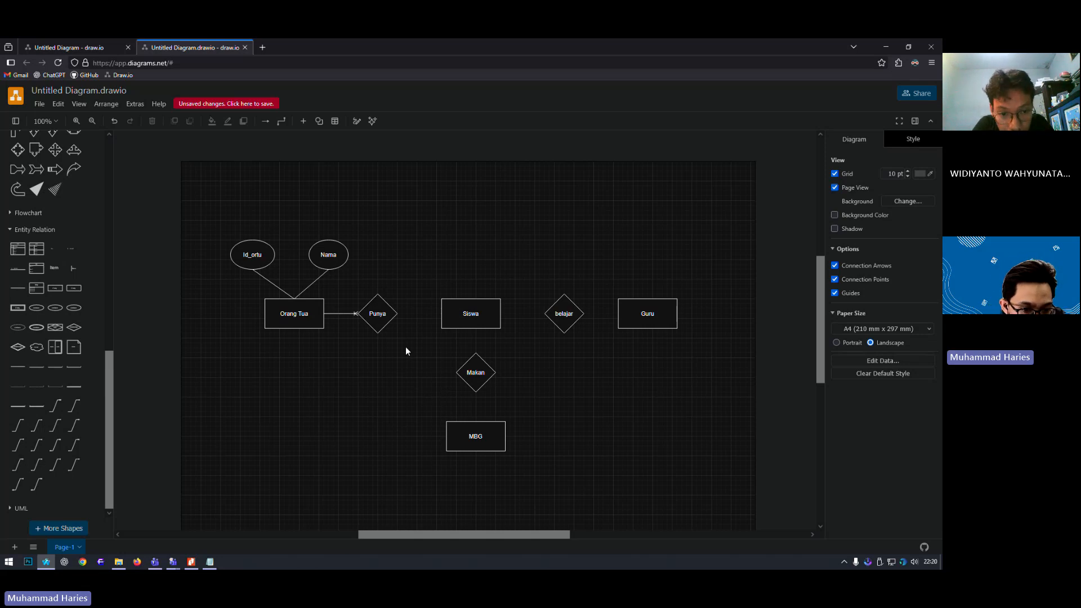
{"action": "left_click", "coordinate": [338, 314]}
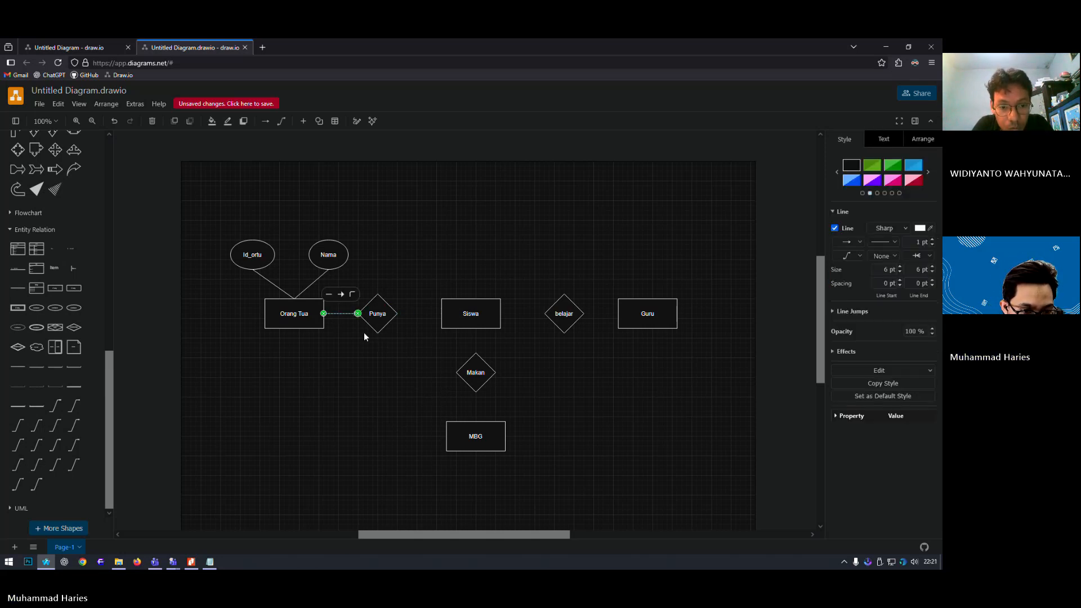
{"action": "left_click", "coordinate": [341, 294]}
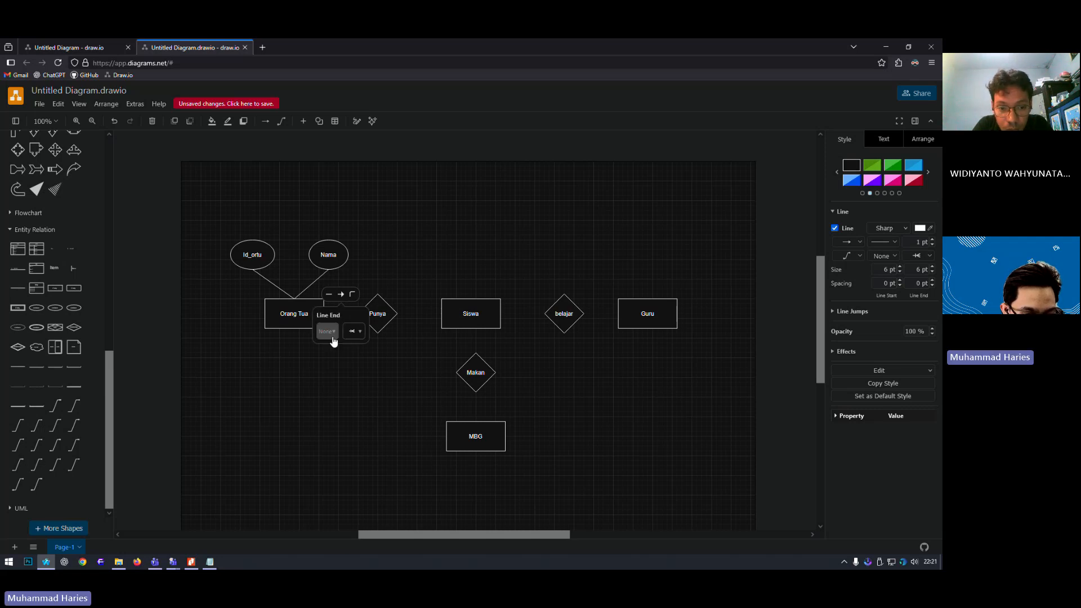
{"action": "left_click", "coordinate": [333, 402]}
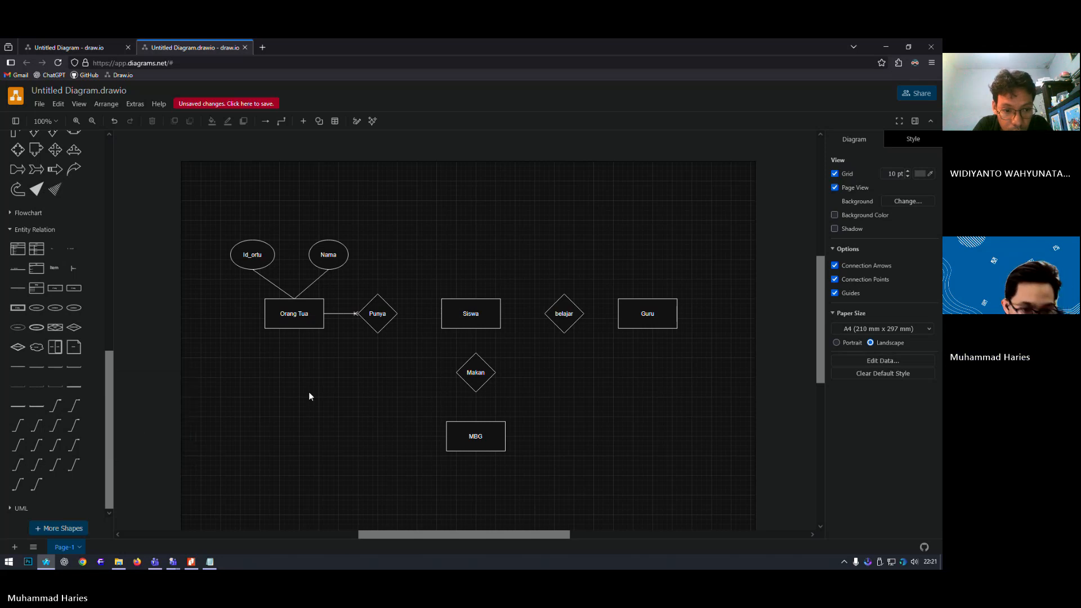
- Draw a connector from the left side of the Siswa entity to the right corner of the Punya diamond
{"action": "left_click", "coordinate": [442, 318]}
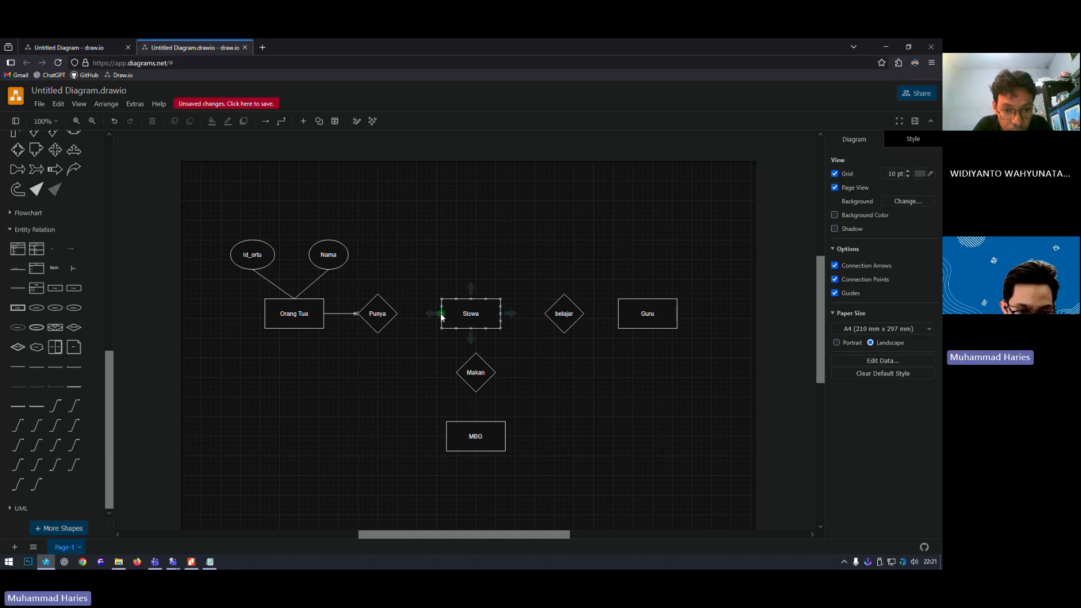
{"action": "right_click", "coordinate": [442, 317]}
{"action": "left_click", "coordinate": [438, 318]}
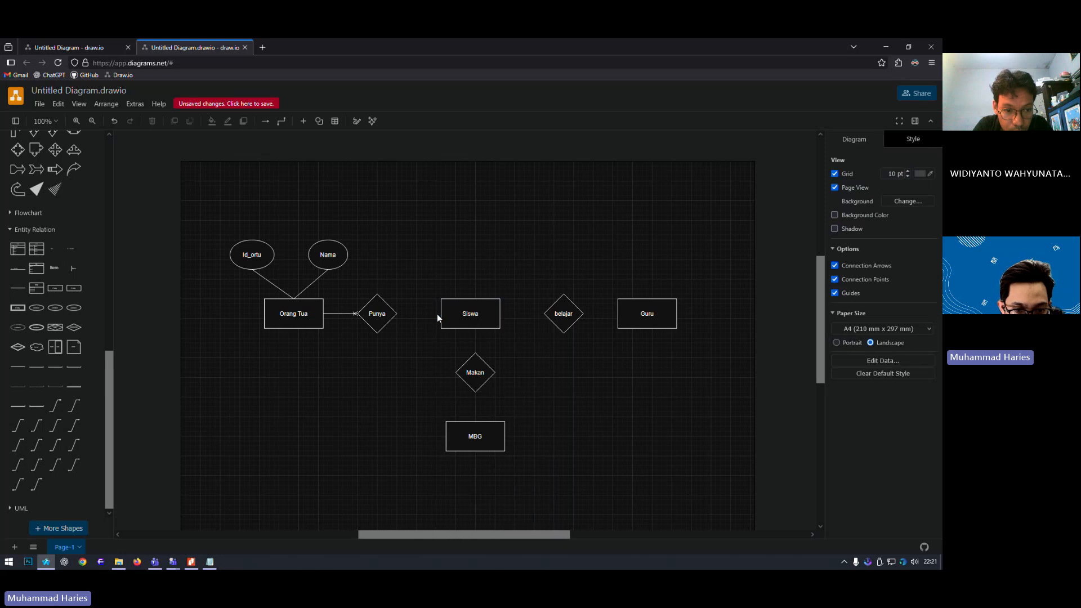
{"action": "left_click", "coordinate": [439, 316]}
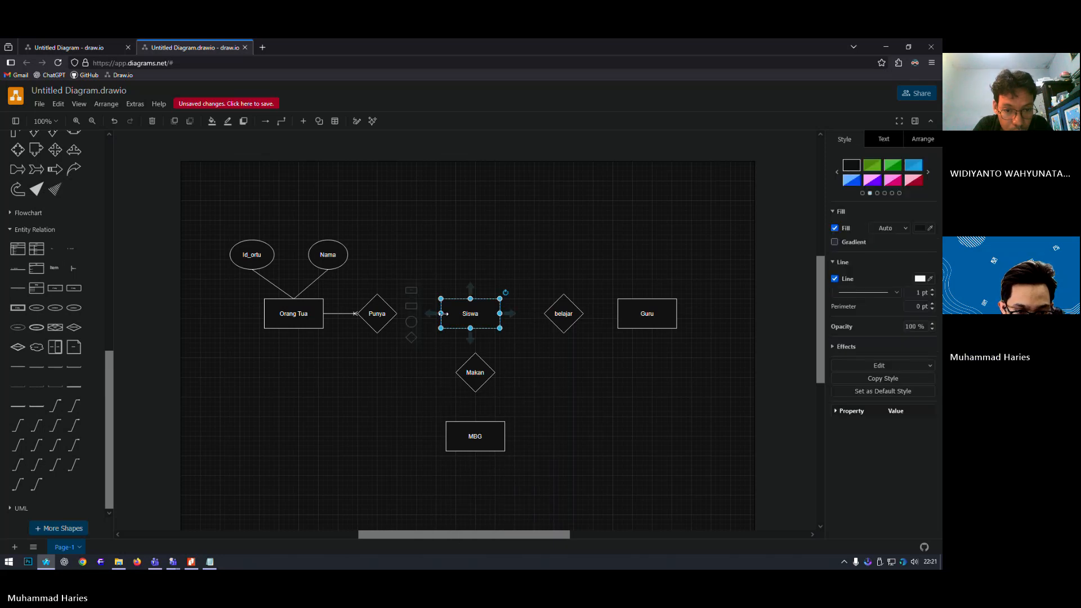
{"action": "left_click_drag", "start_coordinate": [444, 314], "coordinate": [397, 313]}
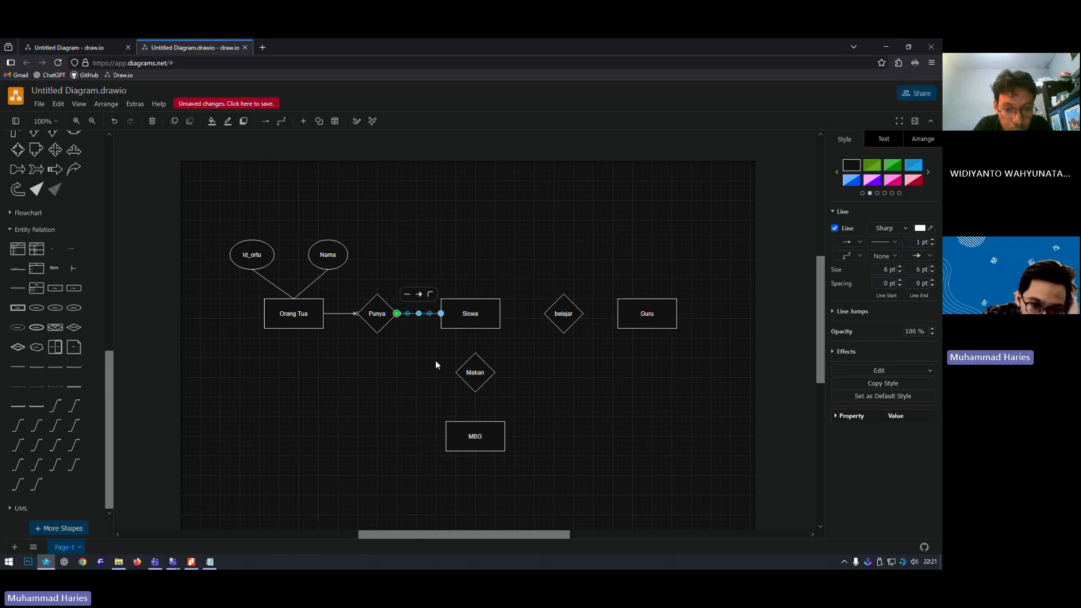
- Try a crow's-foot line-end marker at the Punya end of the connector between Siswa and Punya
{"action": "left_click", "coordinate": [421, 297]}
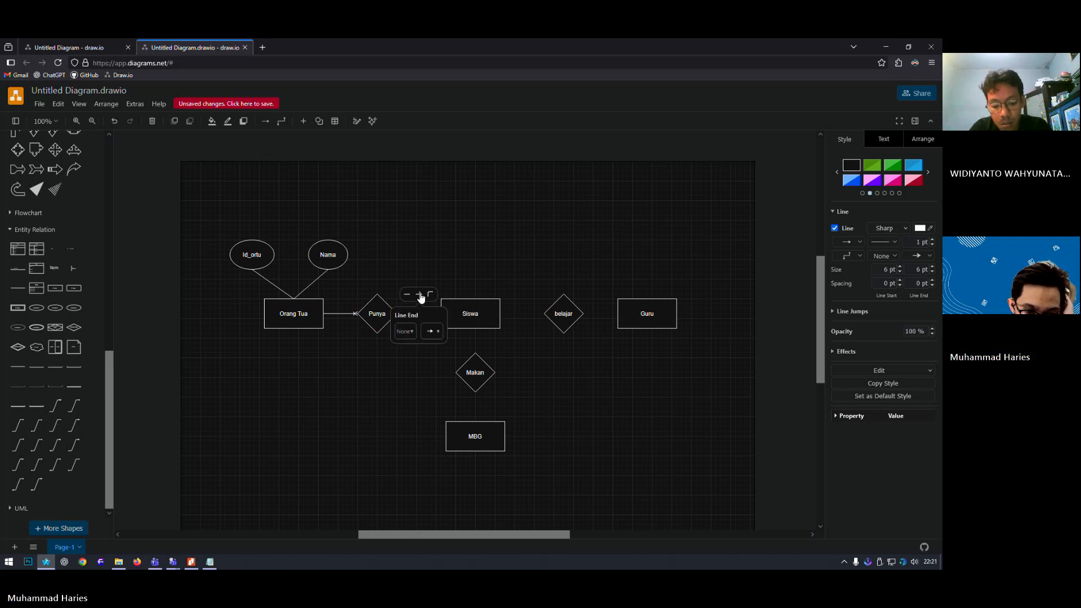
{"action": "left_click", "coordinate": [437, 334]}
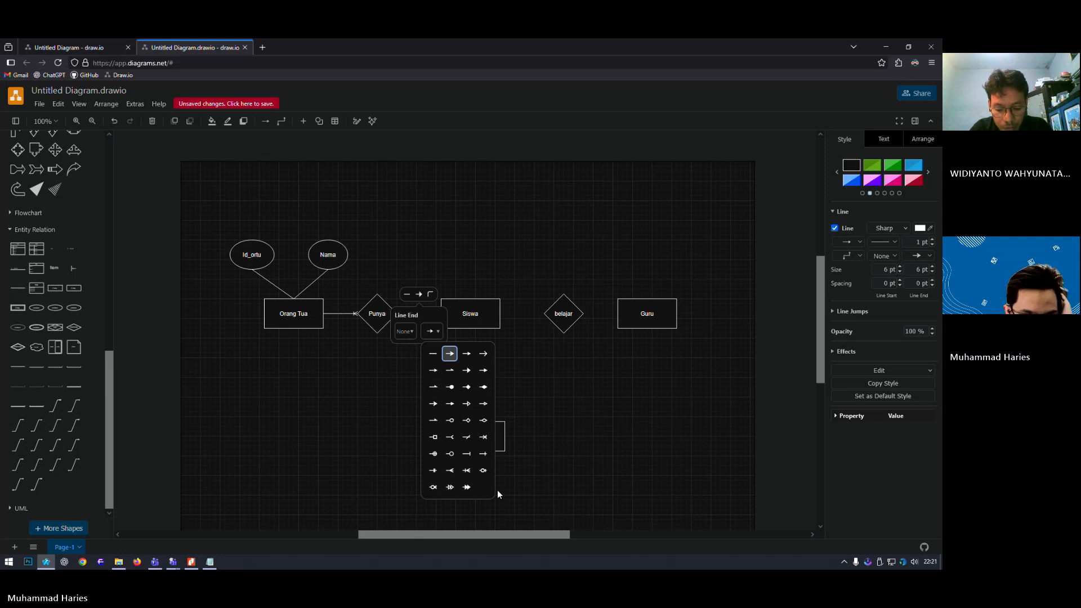
{"action": "left_click", "coordinate": [466, 484]}
{"action": "left_click", "coordinate": [403, 420]}
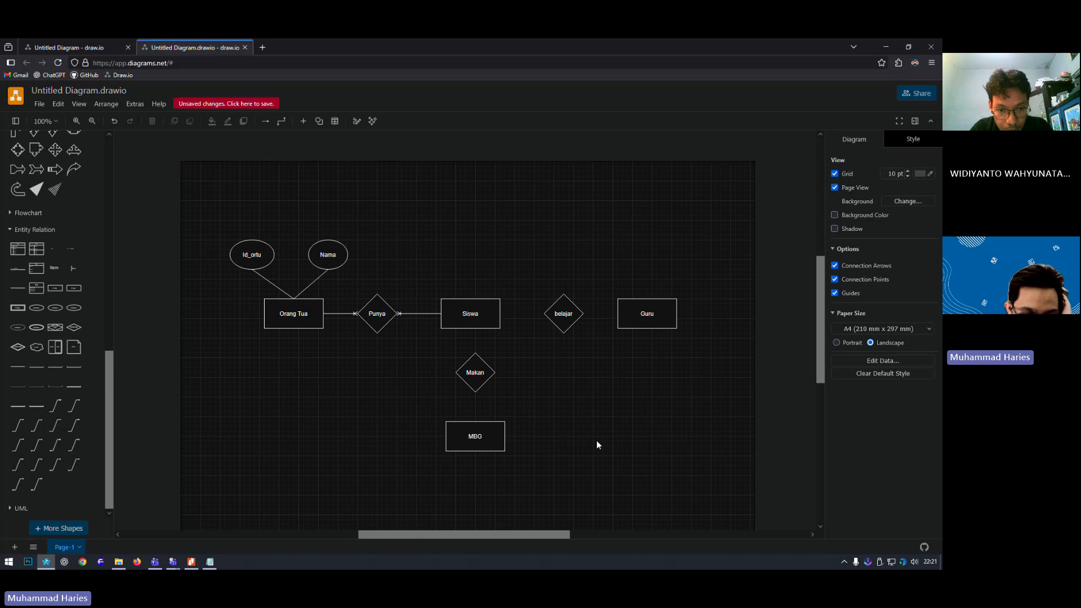
- Remove the marker at the Punya end of the Siswa–Punya connector and set a crow's-foot marker at its Siswa end
{"action": "left_click", "coordinate": [417, 314]}
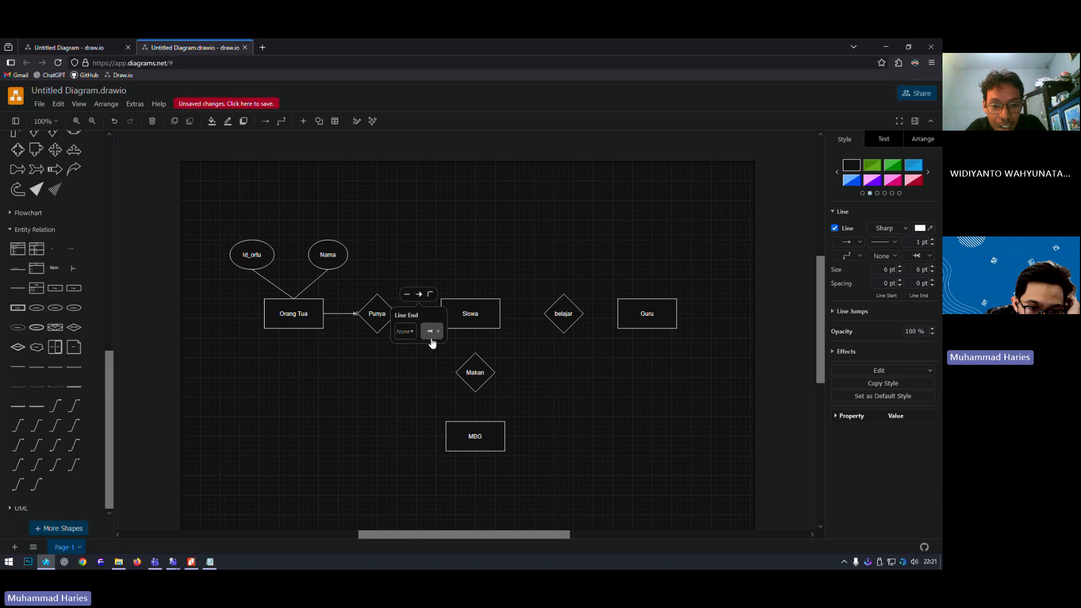
{"action": "left_click", "coordinate": [411, 380]}
{"action": "left_click", "coordinate": [401, 316]}
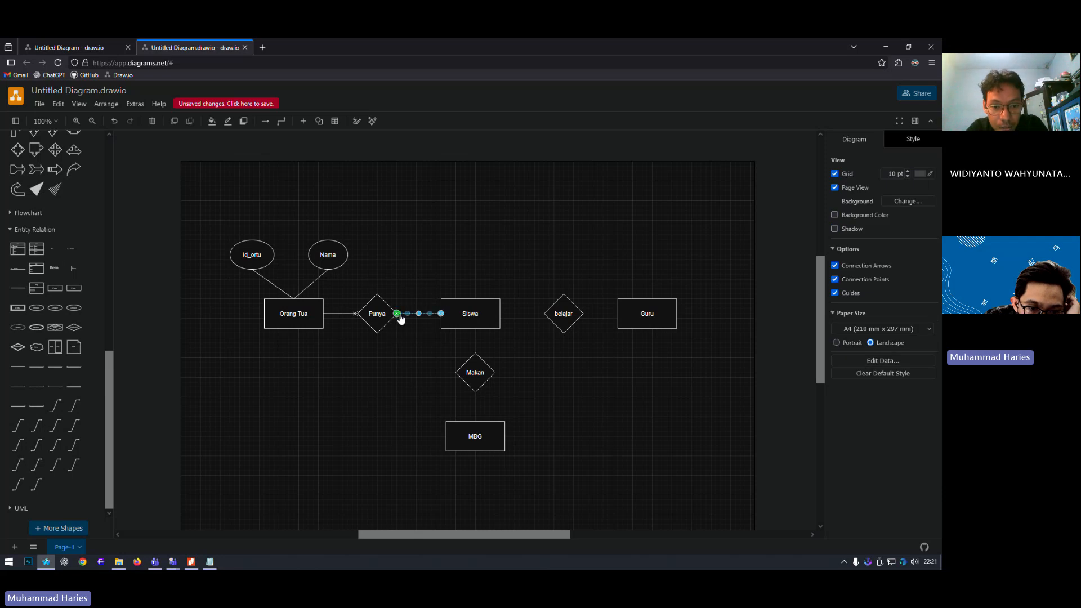
{"action": "left_click", "coordinate": [419, 294]}
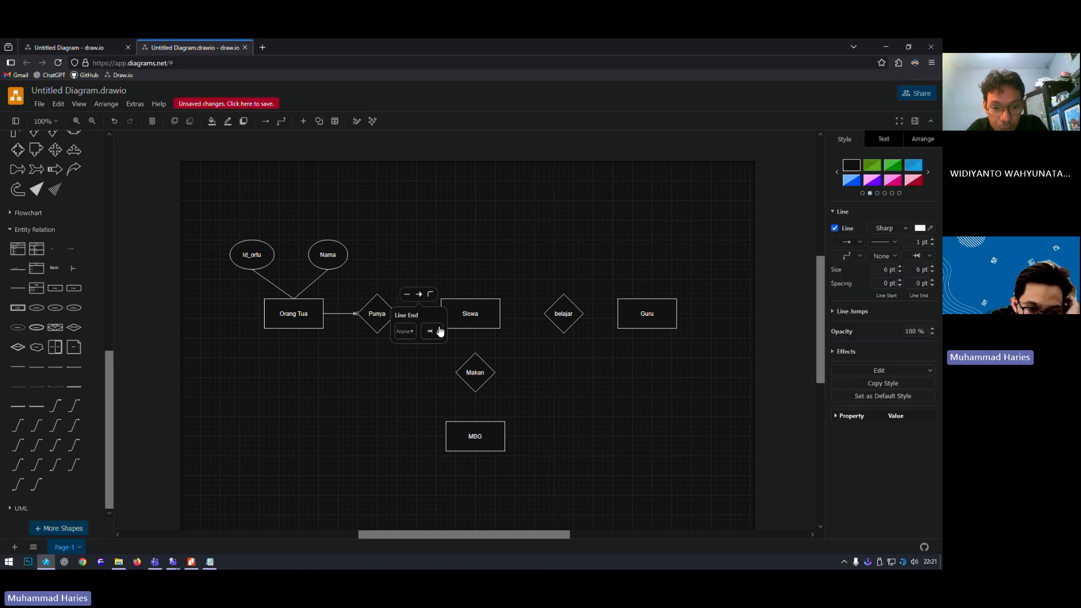
{"action": "left_click", "coordinate": [436, 332]}
{"action": "left_click", "coordinate": [434, 359]}
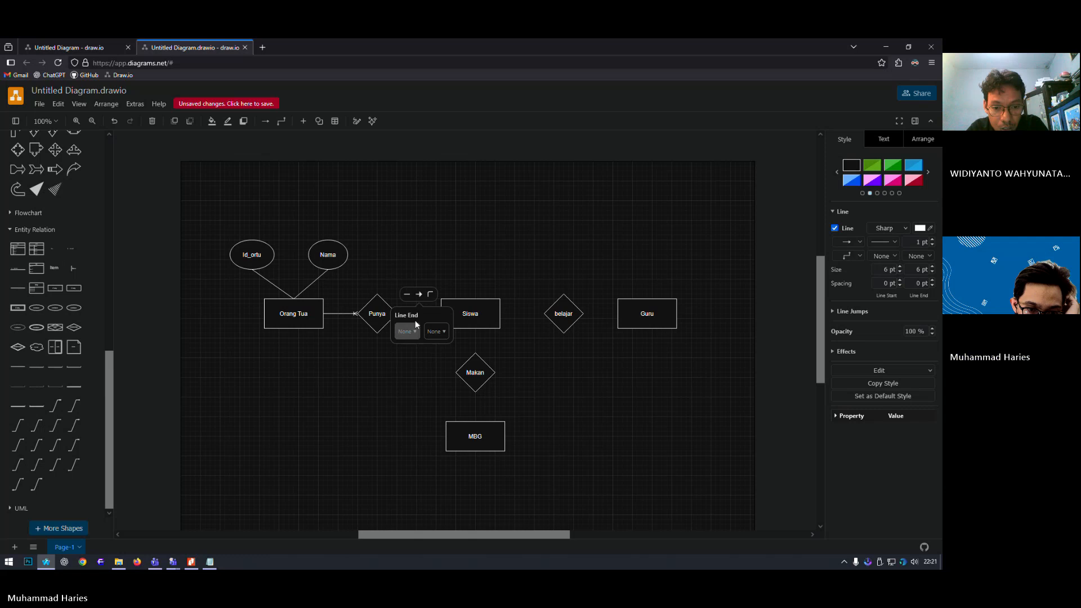
{"action": "left_click", "coordinate": [407, 332]}
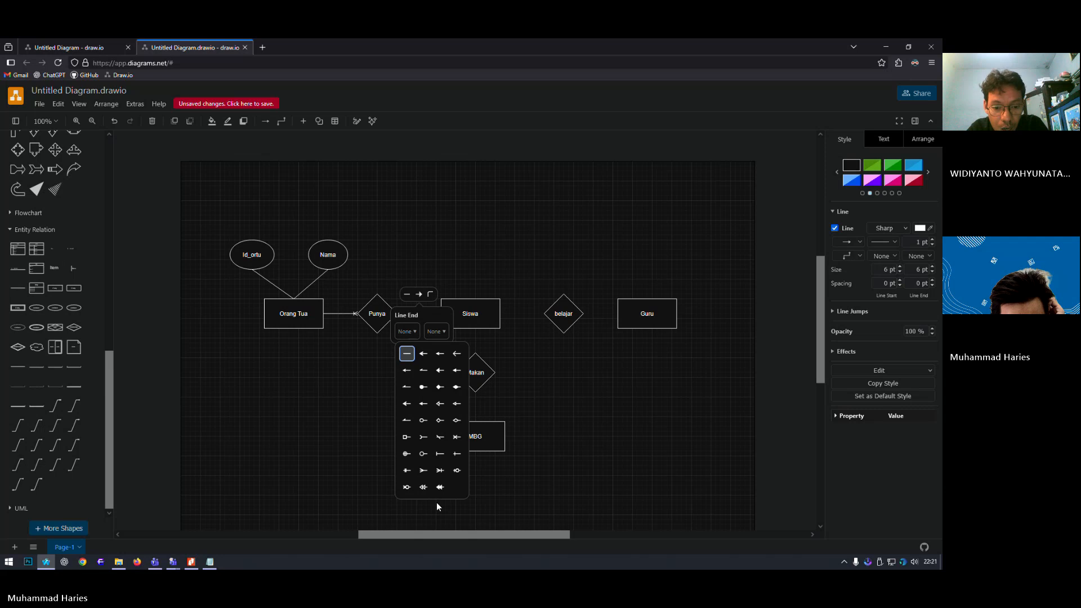
{"action": "left_click", "coordinate": [444, 468]}
{"action": "left_click", "coordinate": [424, 415]}
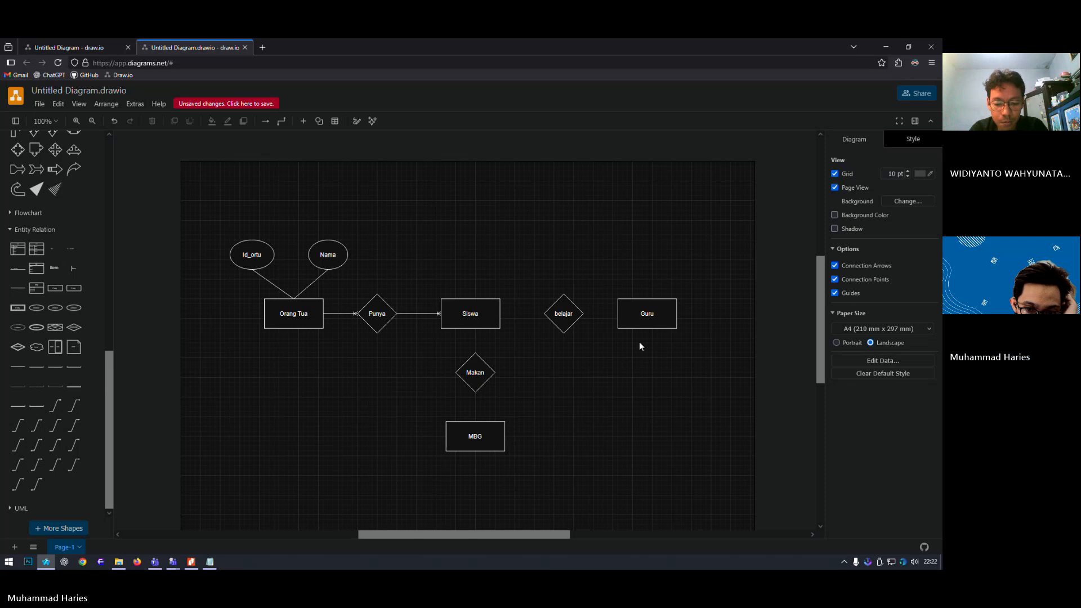
- Shift the Guru entity and the belajar diamond rightward along the row, leaving room for connectors on either side of belajar
{"action": "left_click", "coordinate": [669, 301]}
{"action": "left_click_drag", "start_coordinate": [669, 302], "coordinate": [687, 304]}
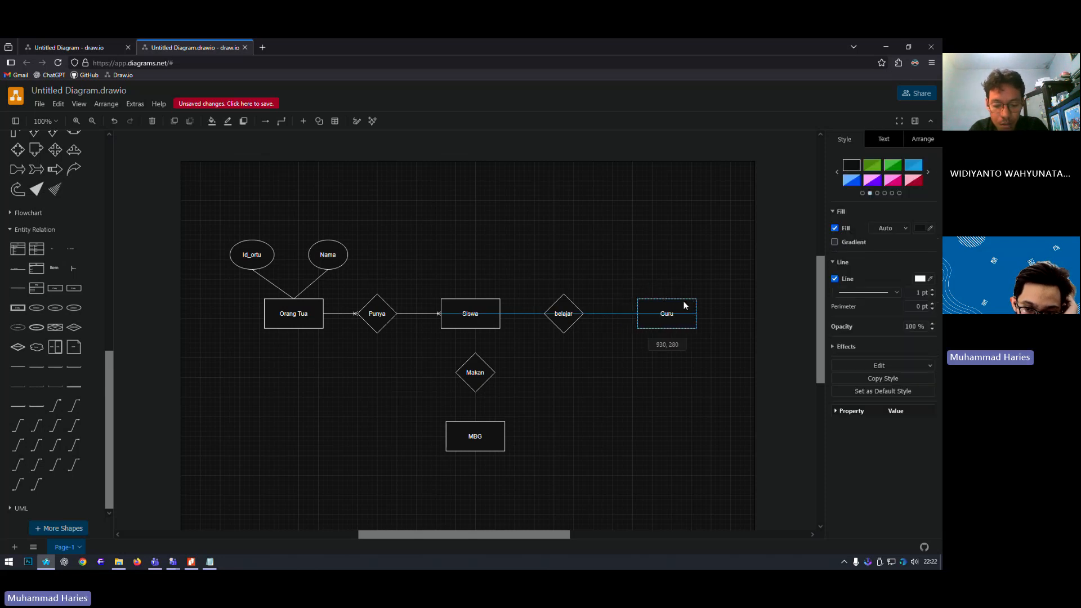
{"action": "left_click", "coordinate": [575, 320]}
{"action": "left_click_drag", "start_coordinate": [575, 320], "coordinate": [584, 319]}
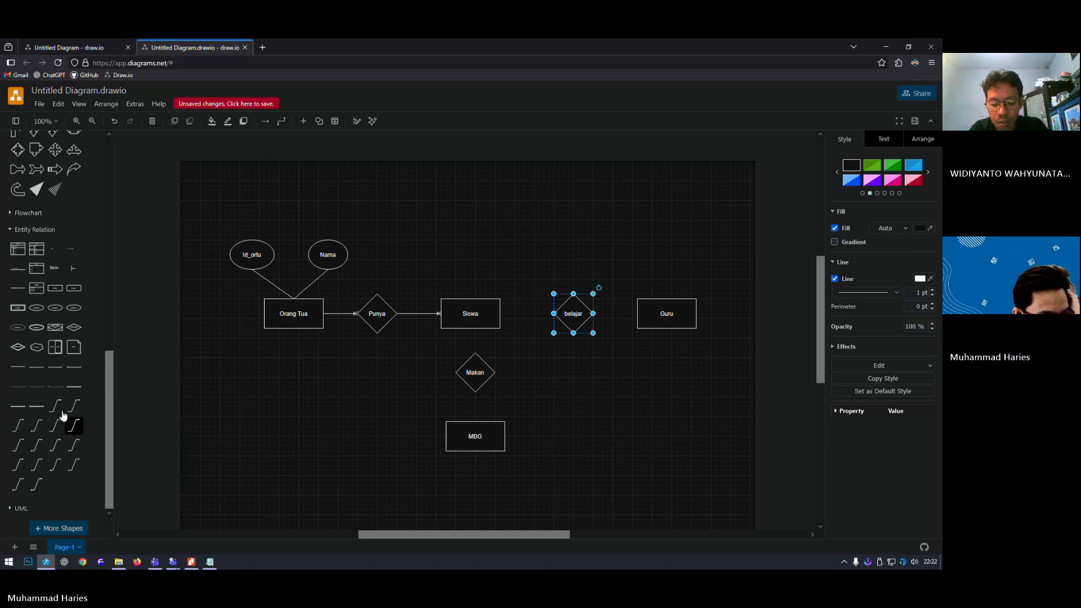
- Connect the Siswa entity to the belajar diamond with an Entity Relation connector carrying crow's-foot markers at both ends
{"action": "mouse_move", "coordinate": [35, 426]}
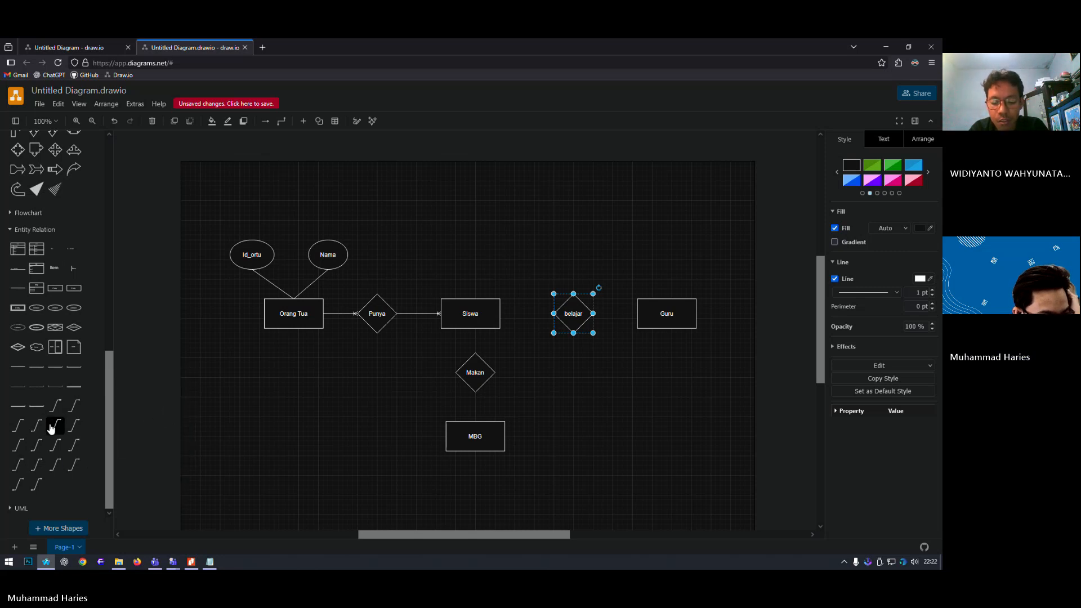
{"action": "mouse_move", "coordinate": [71, 431]}
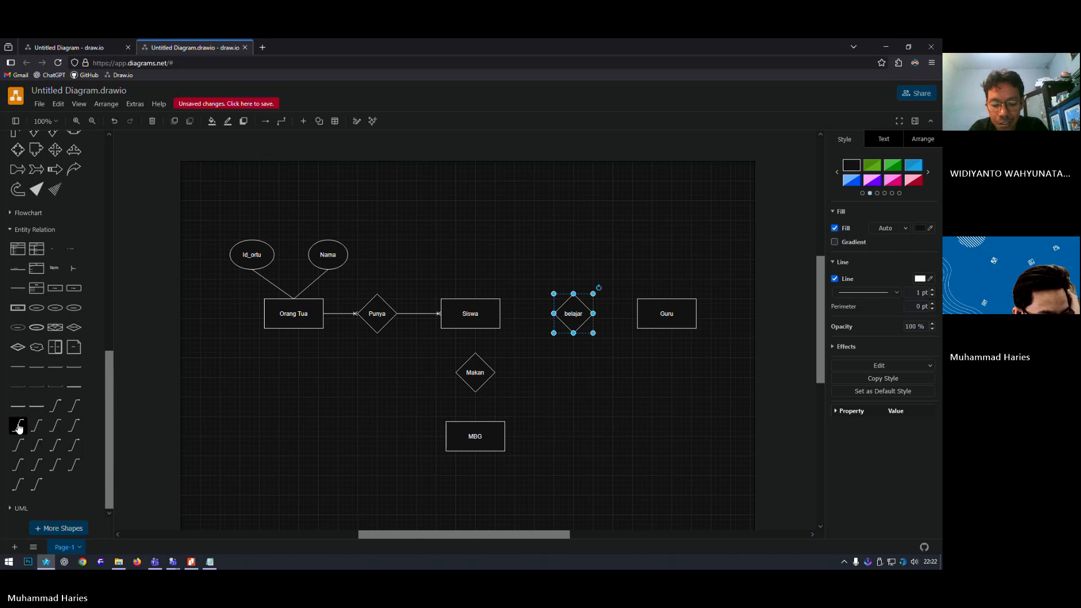
{"action": "mouse_move", "coordinate": [16, 447]}
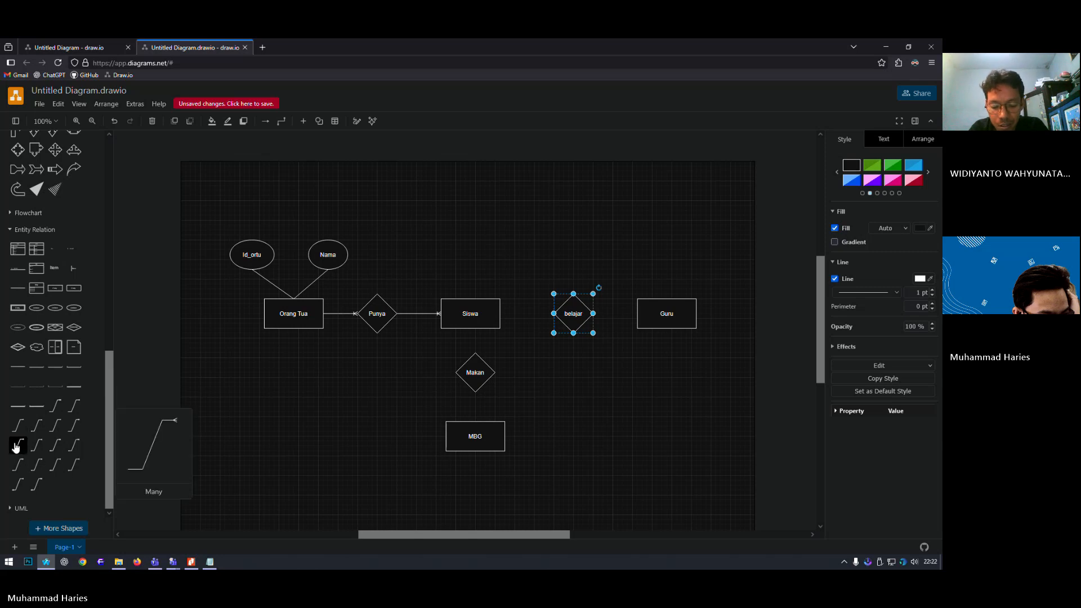
{"action": "left_click", "coordinate": [36, 445]}
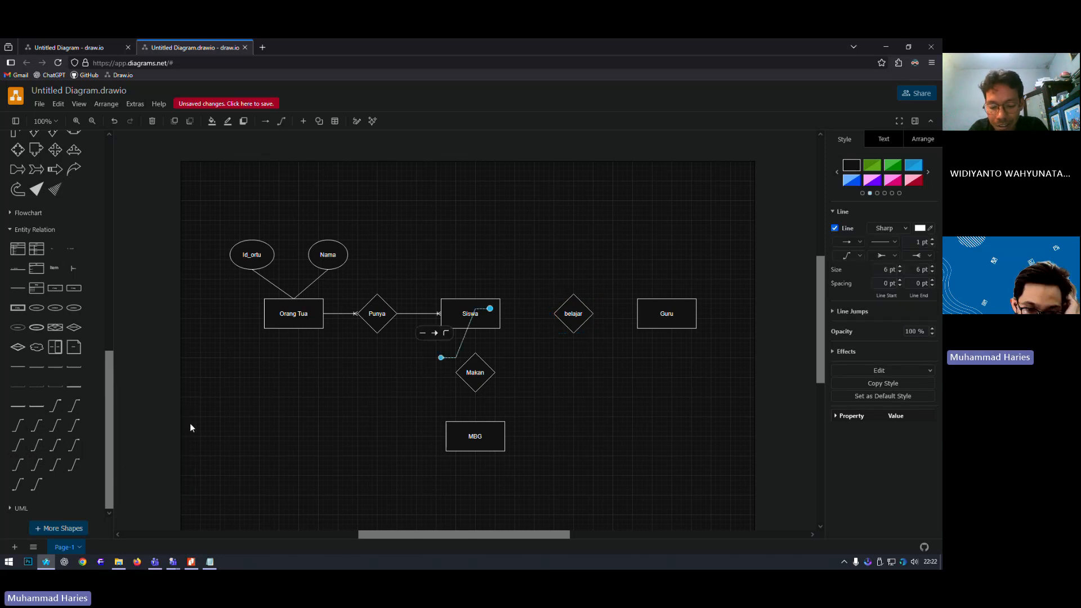
{"action": "left_click_drag", "start_coordinate": [490, 309], "coordinate": [553, 316]}
{"action": "left_click_drag", "start_coordinate": [442, 359], "coordinate": [500, 315]}
{"action": "left_click", "coordinate": [609, 389]}
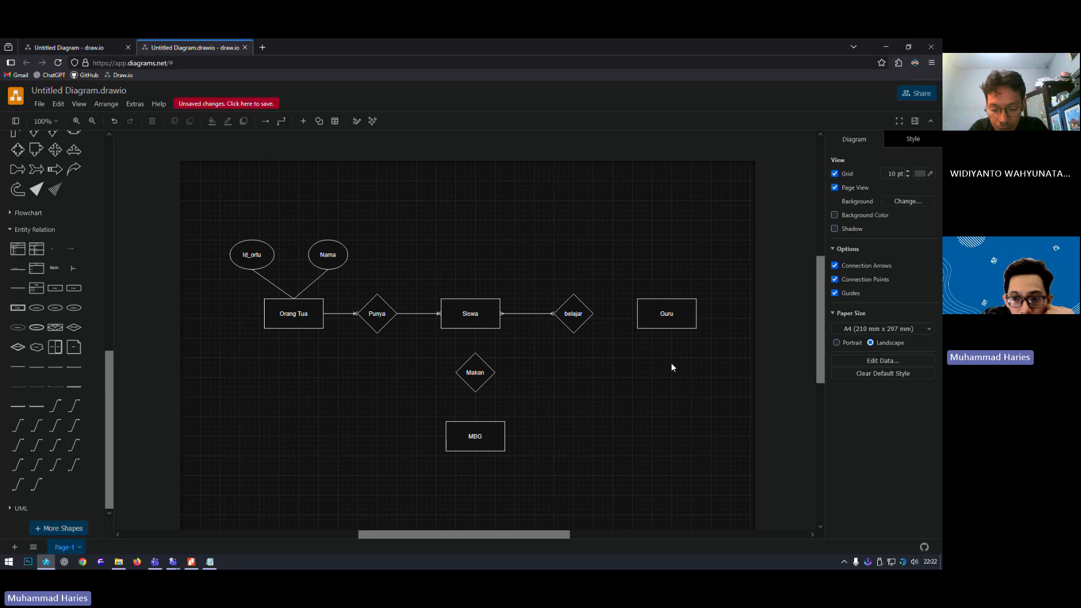
- Move the Guru entity farther right and join it to the belajar diamond with a connector carrying crow's-foot markers at both ends
{"action": "left_click", "coordinate": [663, 300]}
{"action": "left_click_drag", "start_coordinate": [663, 300], "coordinate": [682, 299]}
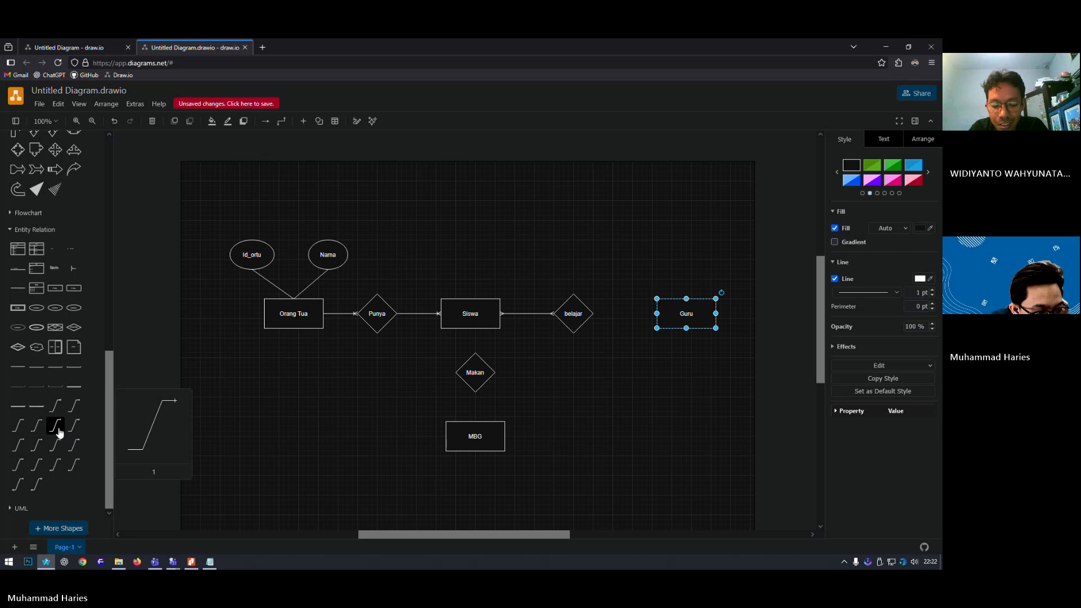
{"action": "mouse_move", "coordinate": [19, 450]}
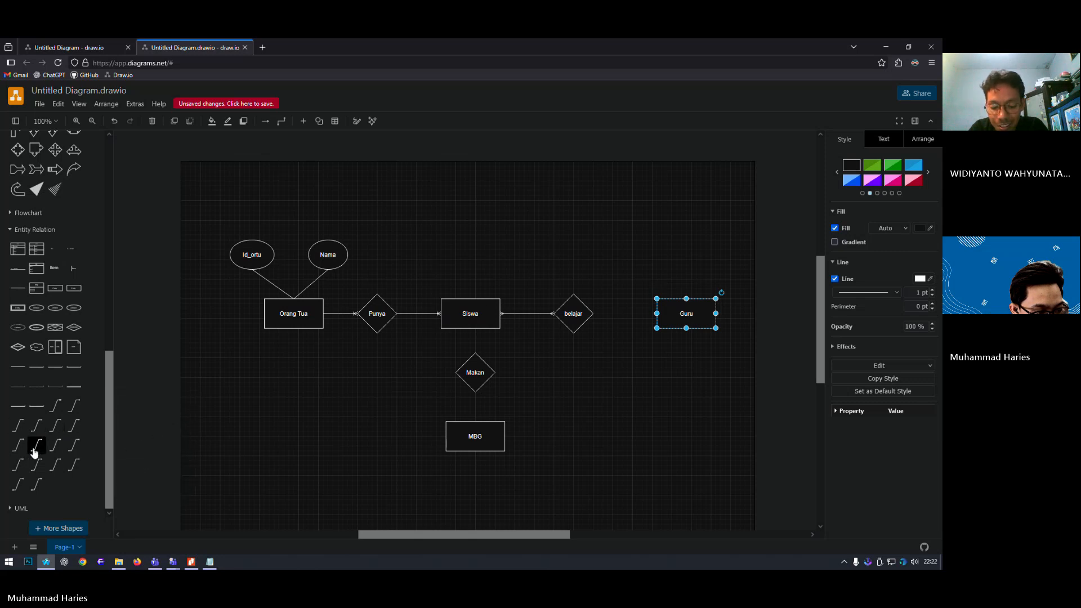
{"action": "left_click", "coordinate": [38, 447]}
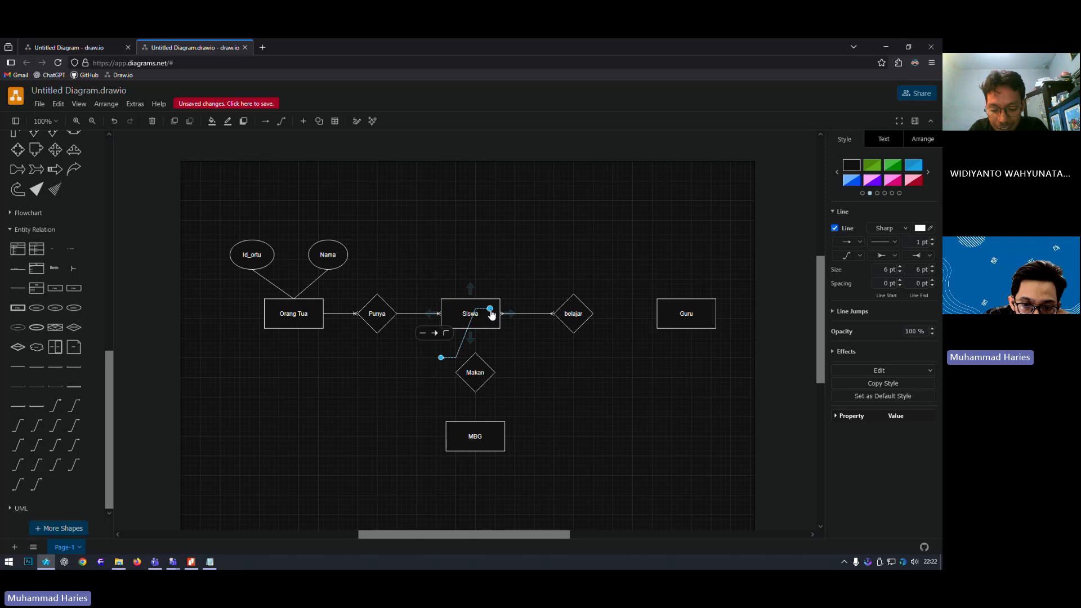
{"action": "left_click_drag", "start_coordinate": [490, 309], "coordinate": [657, 314]}
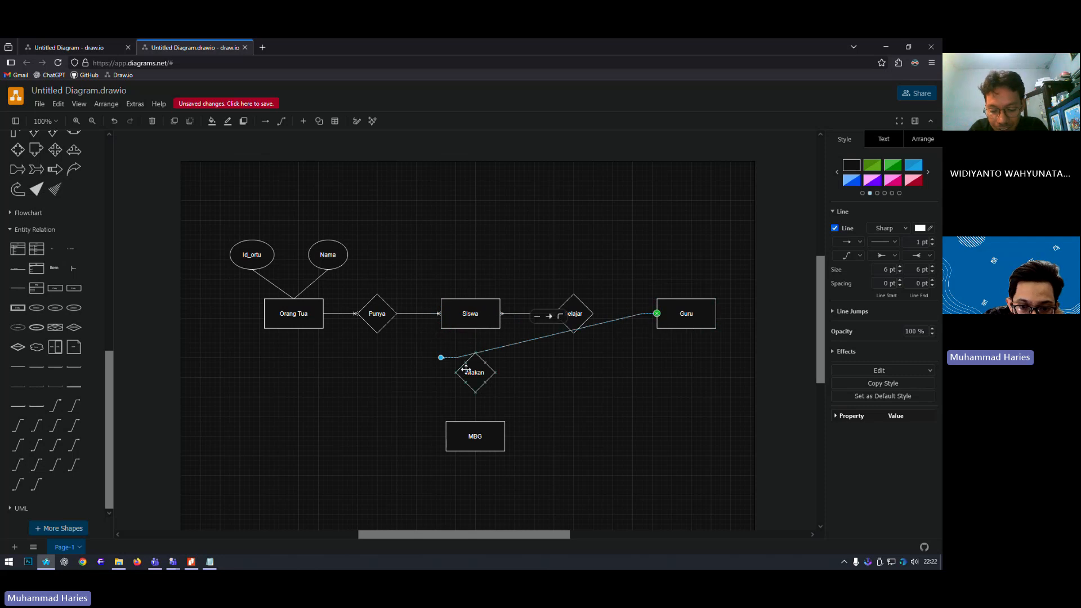
{"action": "left_click_drag", "start_coordinate": [441, 358], "coordinate": [593, 313]}
{"action": "left_click", "coordinate": [586, 371]}
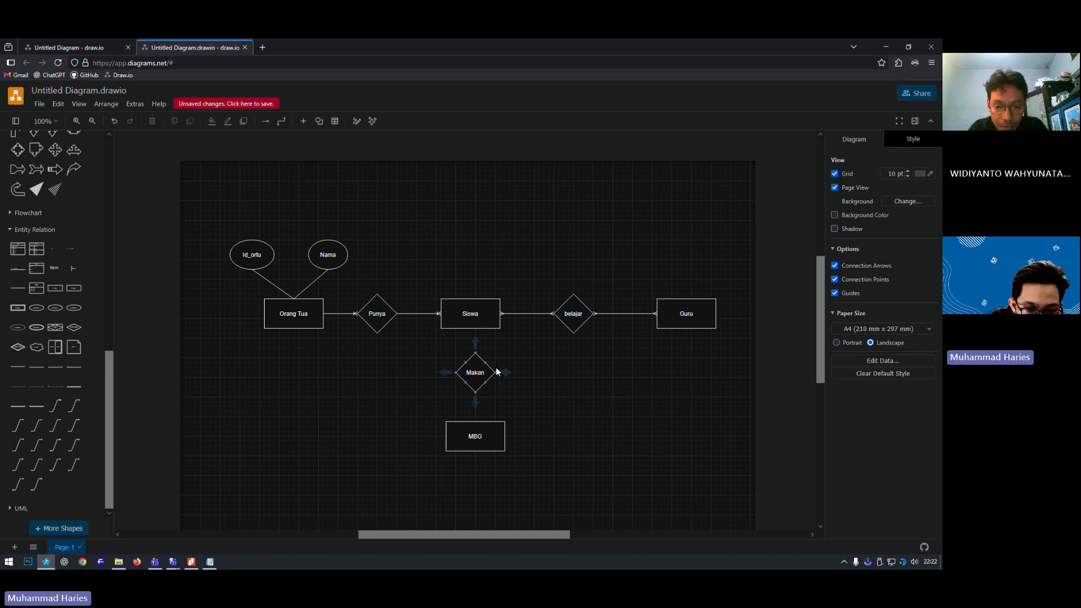
- Try joining the Siswa entity to the Makan diamond with a double crow's-foot Entity Relation connector, and delete that connector
{"action": "left_click_drag", "start_coordinate": [489, 372], "coordinate": [484, 372]}
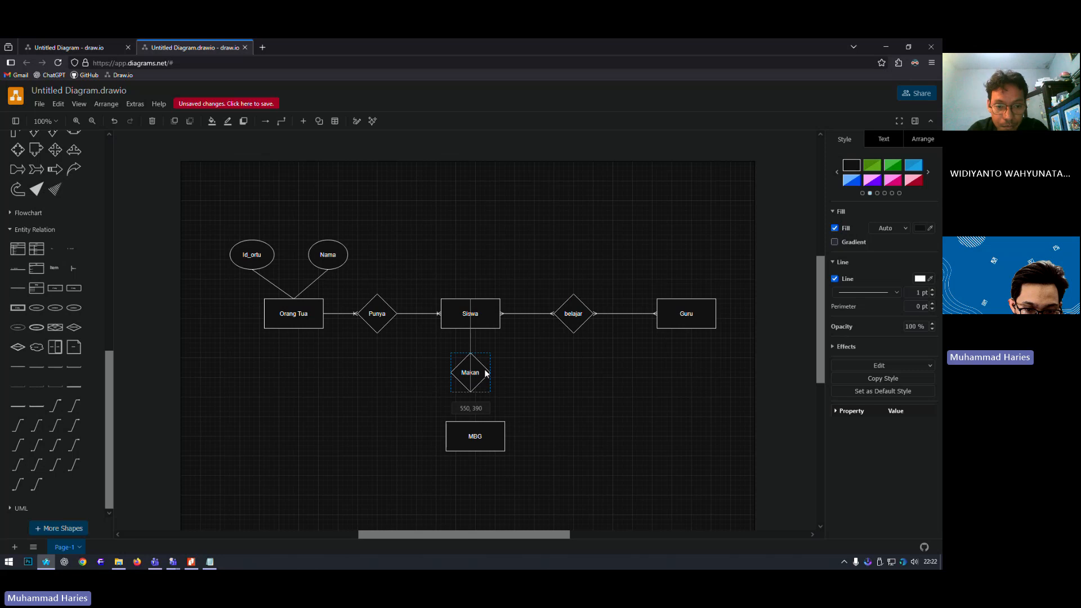
{"action": "left_click", "coordinate": [36, 450]}
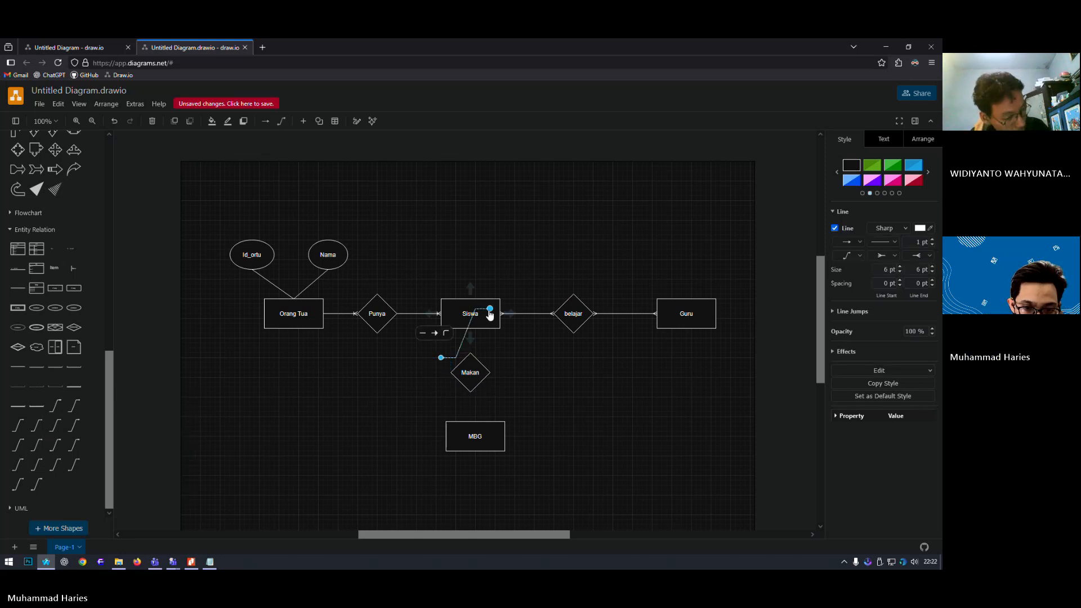
{"action": "left_click_drag", "start_coordinate": [490, 311], "coordinate": [476, 387]}
{"action": "left_click", "coordinate": [470, 376]}
{"action": "left_click", "coordinate": [483, 342]}
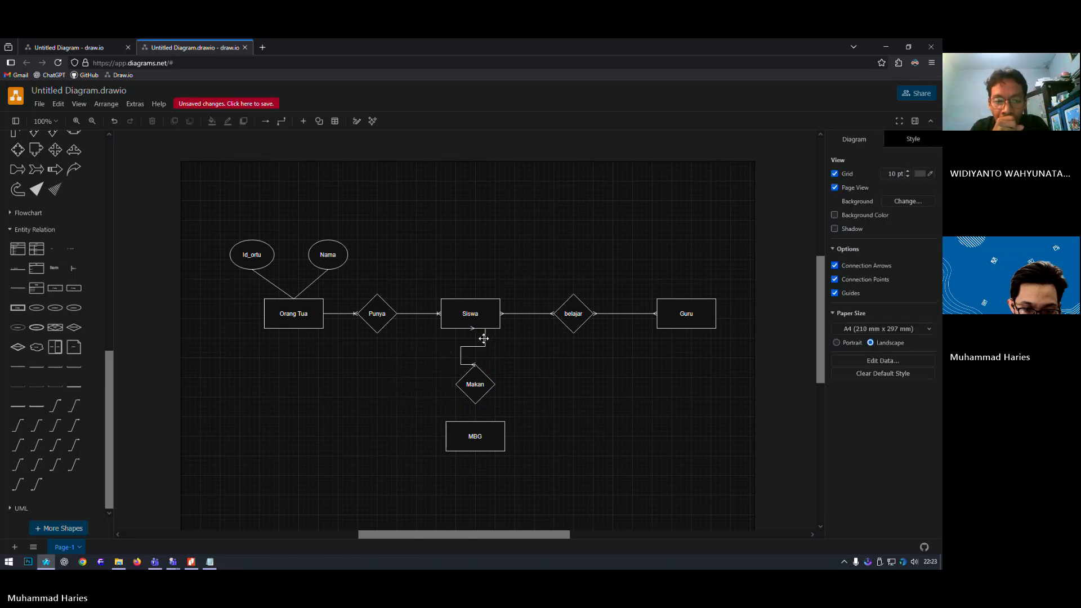
{"action": "mouse_move", "coordinate": [484, 342]}
{"action": "left_mouse_down"}
{"action": "mouse_move", "coordinate": [454, 345]}
{"action": "mouse_move", "coordinate": [470, 348]}
{"action": "left_mouse_up"}
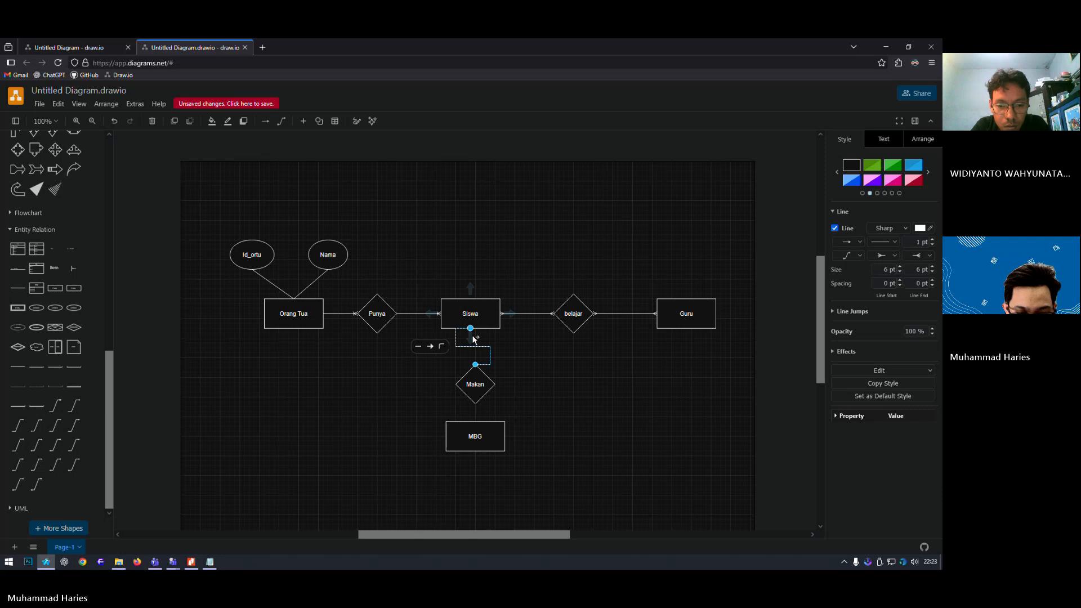
{"action": "key", "text": "Delete"}
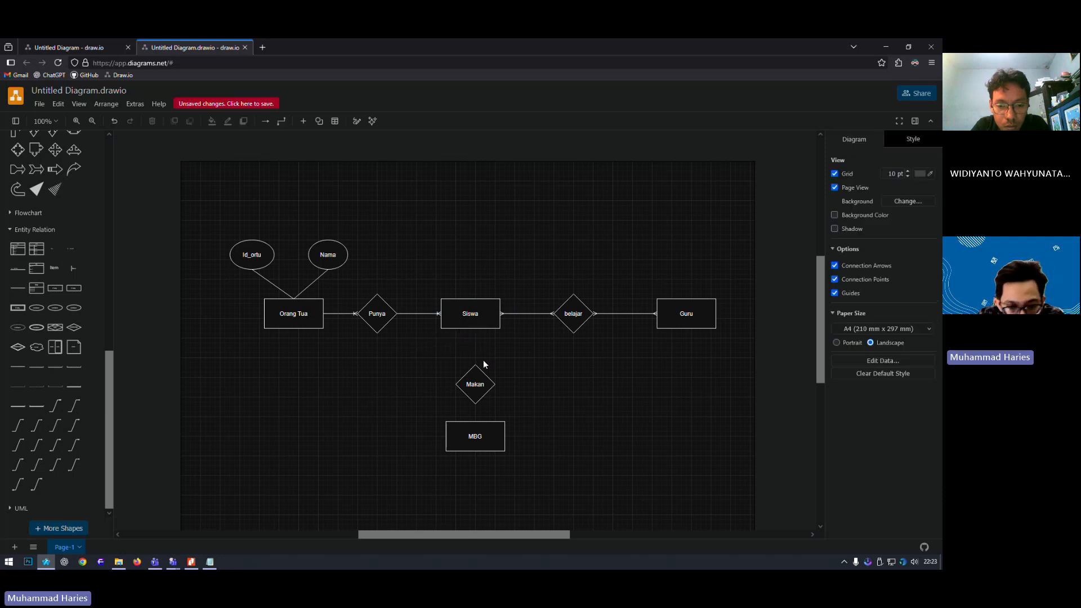
- Try linking the underside of the Siswa entity to the Makan diamond with a plain arrow connector, and delete it
{"action": "left_click", "coordinate": [471, 327]}
{"action": "left_click_drag", "start_coordinate": [471, 337], "coordinate": [474, 370]}
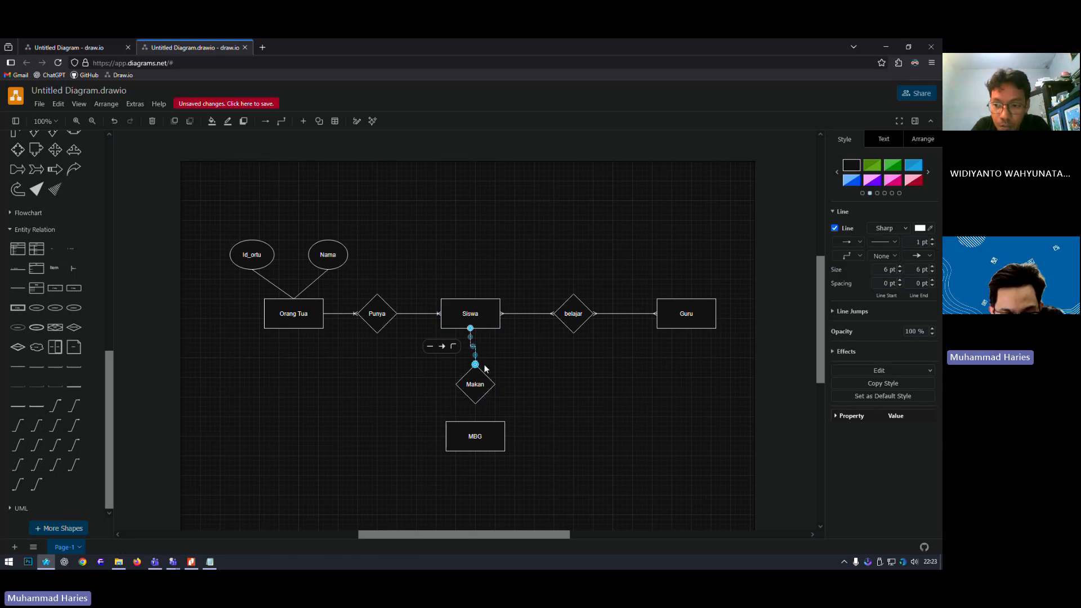
{"action": "left_click_drag", "start_coordinate": [475, 354], "coordinate": [470, 350]}
{"action": "left_click", "coordinate": [492, 383]}
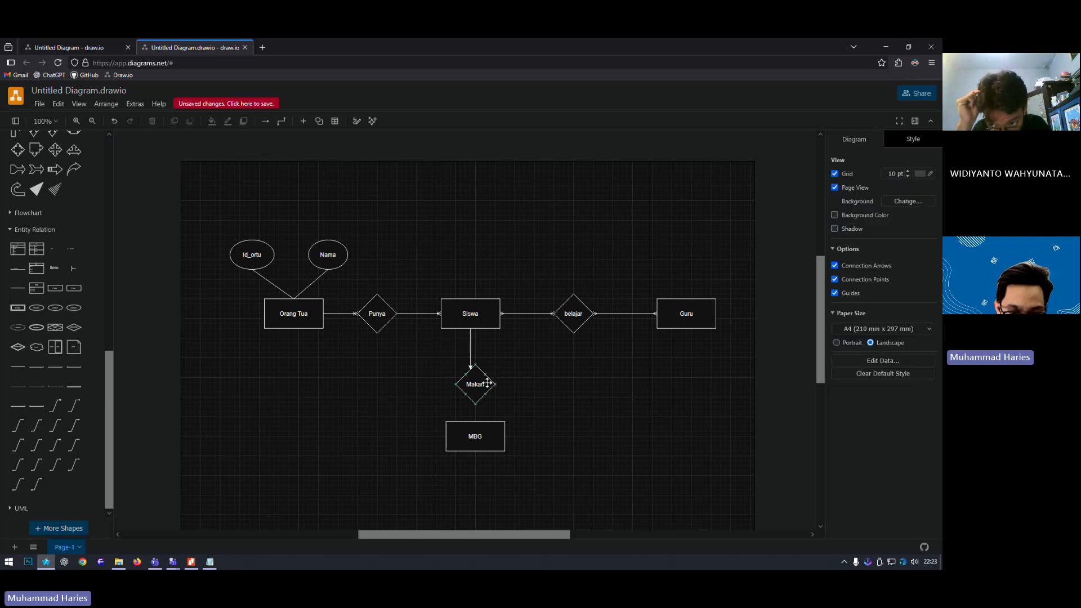
{"action": "left_click", "coordinate": [481, 375]}
{"action": "left_click", "coordinate": [470, 342]}
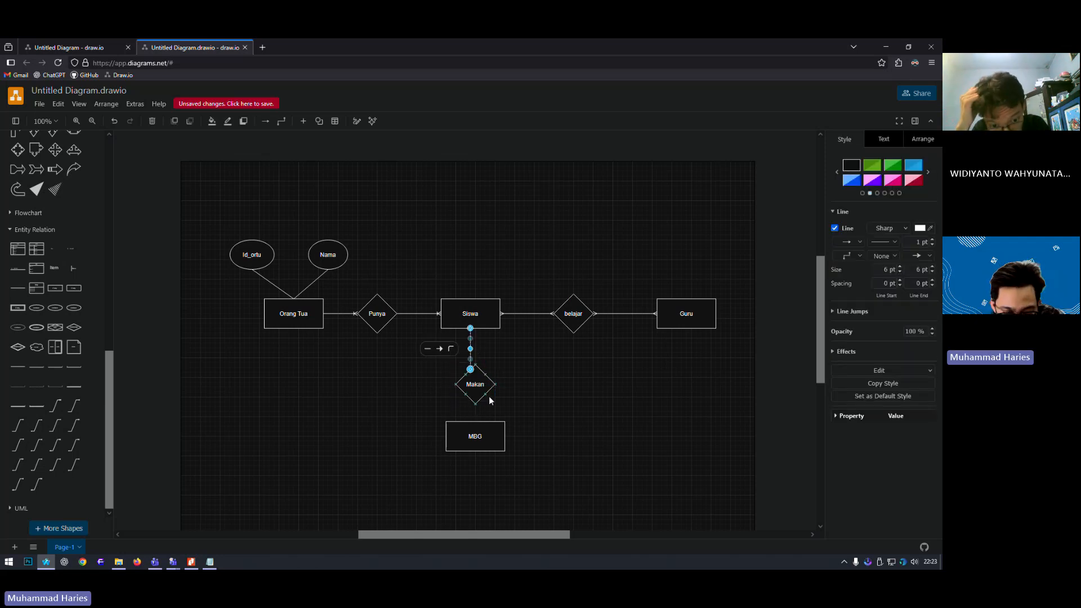
{"action": "key", "text": "Delete"}
- Move the Makan diamond lower and centre it beneath Siswa, and shift the MBG entity farther down
{"action": "left_click_drag", "start_coordinate": [485, 375], "coordinate": [493, 458]}
{"action": "key", "text": "Delete"}
{"action": "left_click", "coordinate": [484, 396]}
{"action": "left_click", "coordinate": [509, 454]}
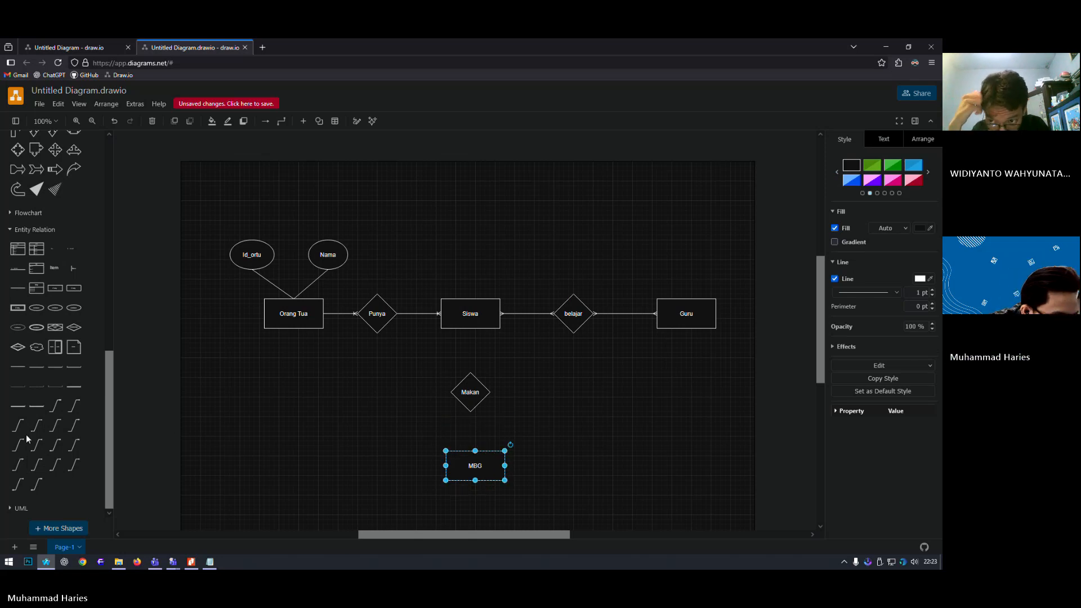
- Try attaching a double crow's-foot connector between Siswa and the repositioned Makan diamond, adjust its bend, and delete it
{"action": "left_click", "coordinate": [37, 456]}
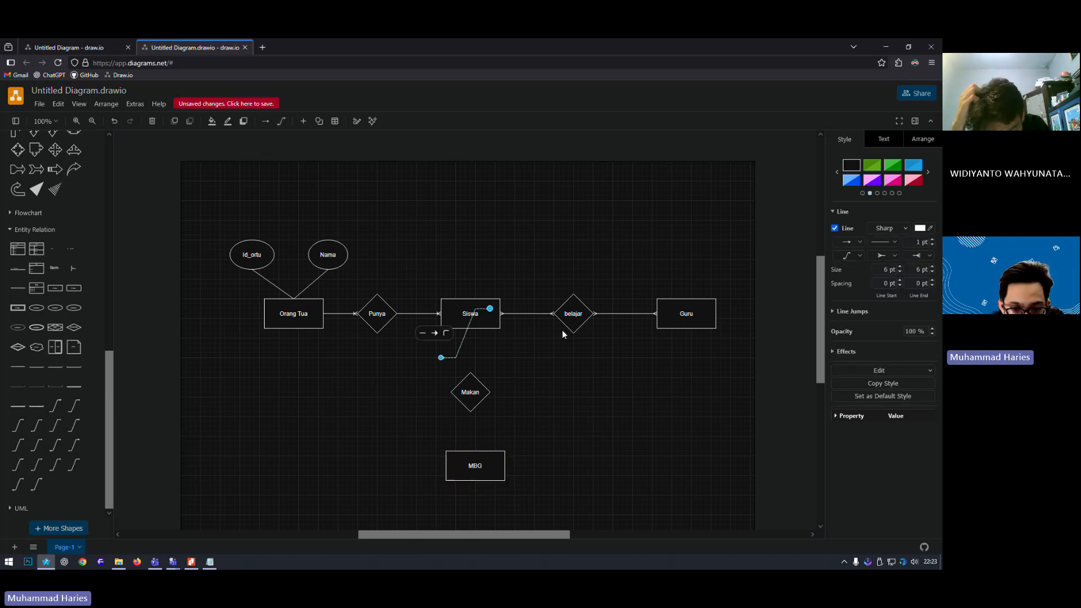
{"action": "left_click_drag", "start_coordinate": [491, 309], "coordinate": [470, 372]}
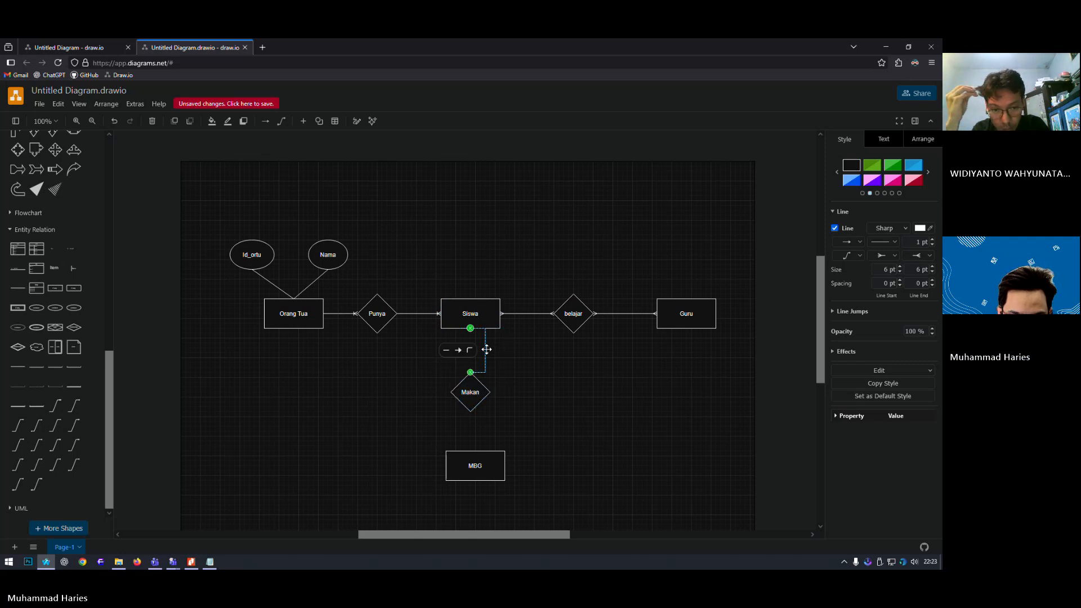
{"action": "scroll", "coordinate": [485, 353], "scroll_direction": "up", "scroll_amount": 2}
{"action": "scroll", "coordinate": [490, 383], "scroll_direction": "down", "scroll_amount": 1}
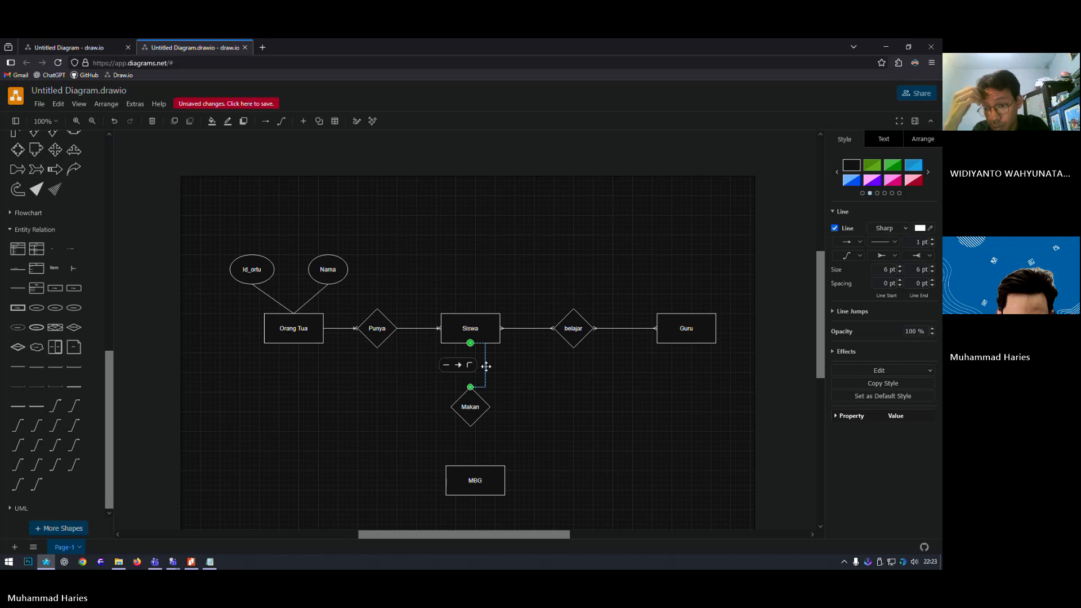
{"action": "left_click_drag", "start_coordinate": [485, 365], "coordinate": [454, 364]}
{"action": "key", "text": "Delete"}
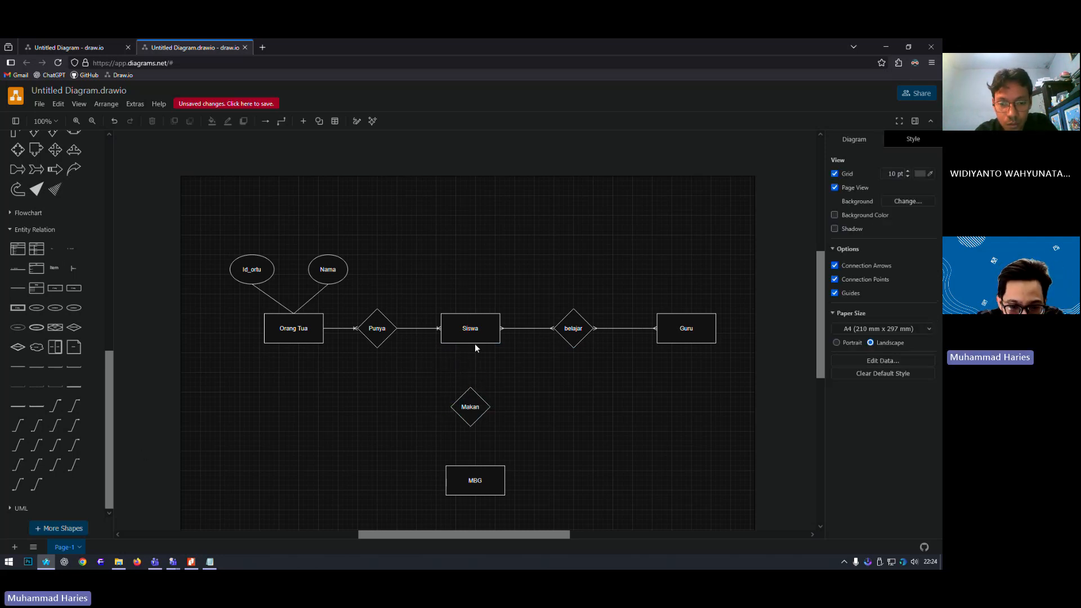
- Connect the underside of the Siswa entity to the top of the Makan diamond with a straight connector
{"action": "left_click_drag", "start_coordinate": [471, 343], "coordinate": [470, 387]}
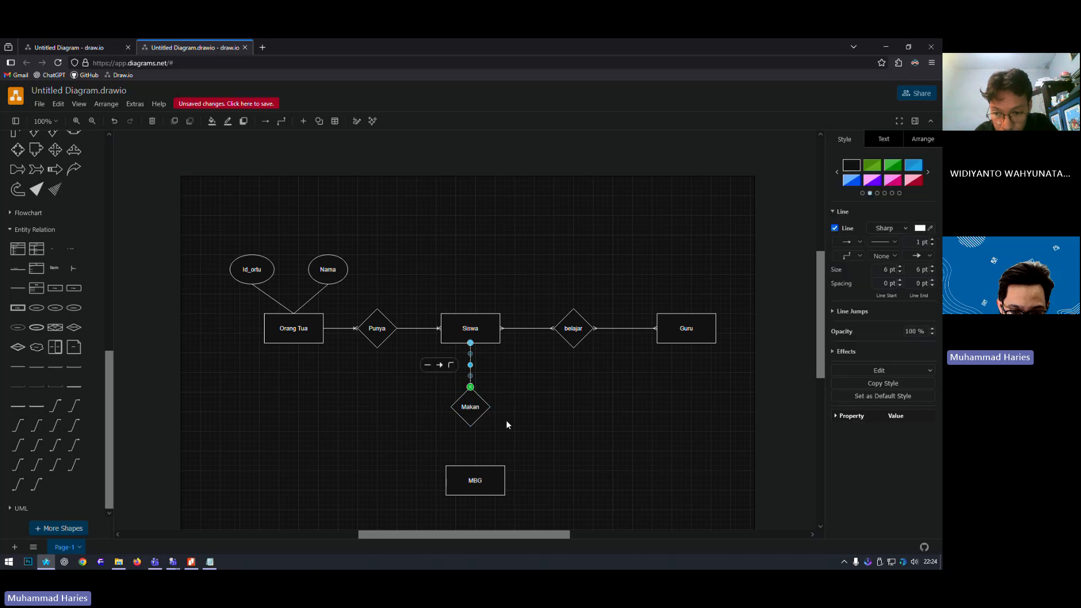
{"action": "left_click", "coordinate": [450, 370]}
{"action": "left_click", "coordinate": [425, 402]}
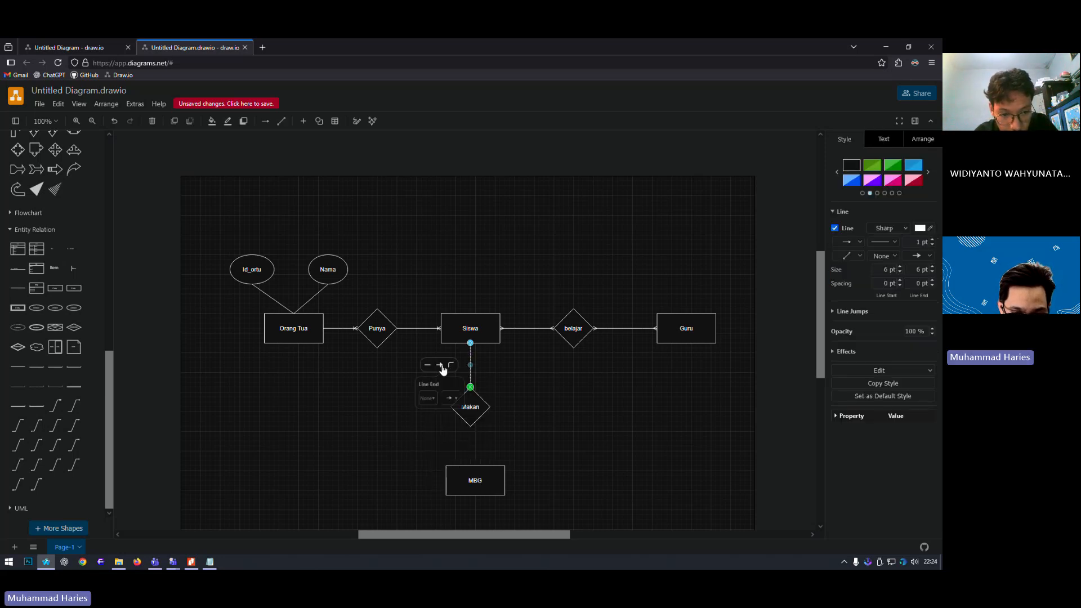
- Set the Siswa end of the Siswa–Makan connector to a one-to-many crow's-foot marker
{"action": "left_click", "coordinate": [427, 402]}
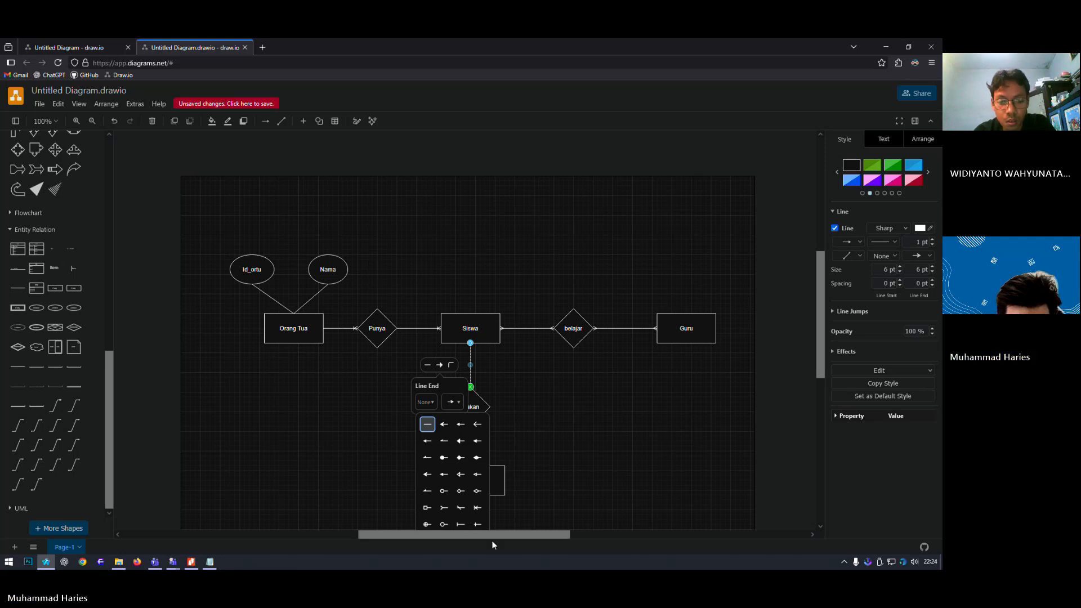
{"action": "scroll", "coordinate": [470, 506], "scroll_direction": "down", "scroll_amount": 1}
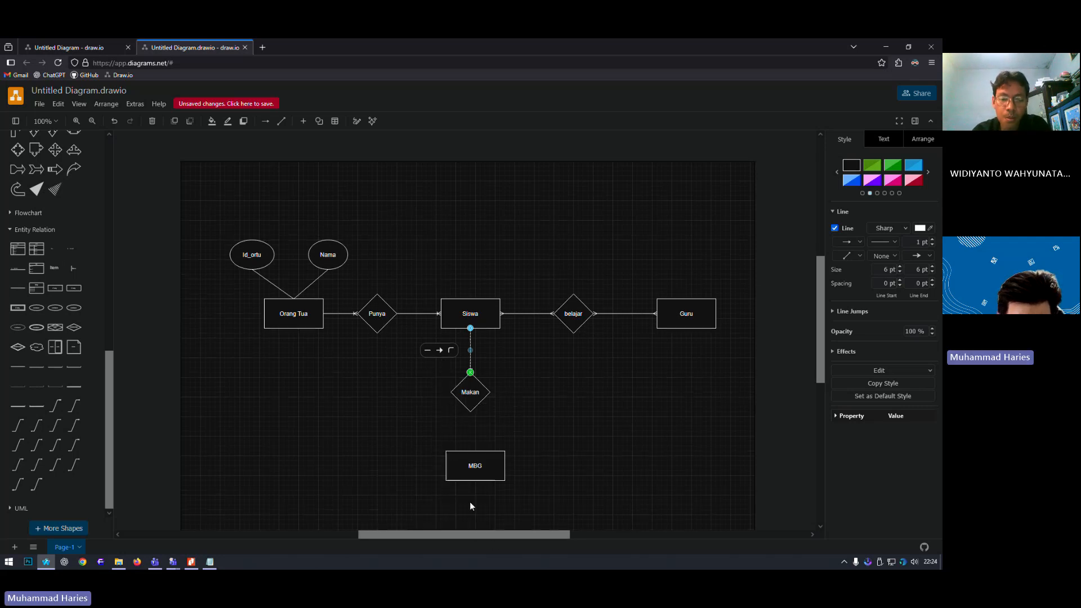
{"action": "left_click", "coordinate": [440, 350]}
{"action": "left_click", "coordinate": [426, 388]}
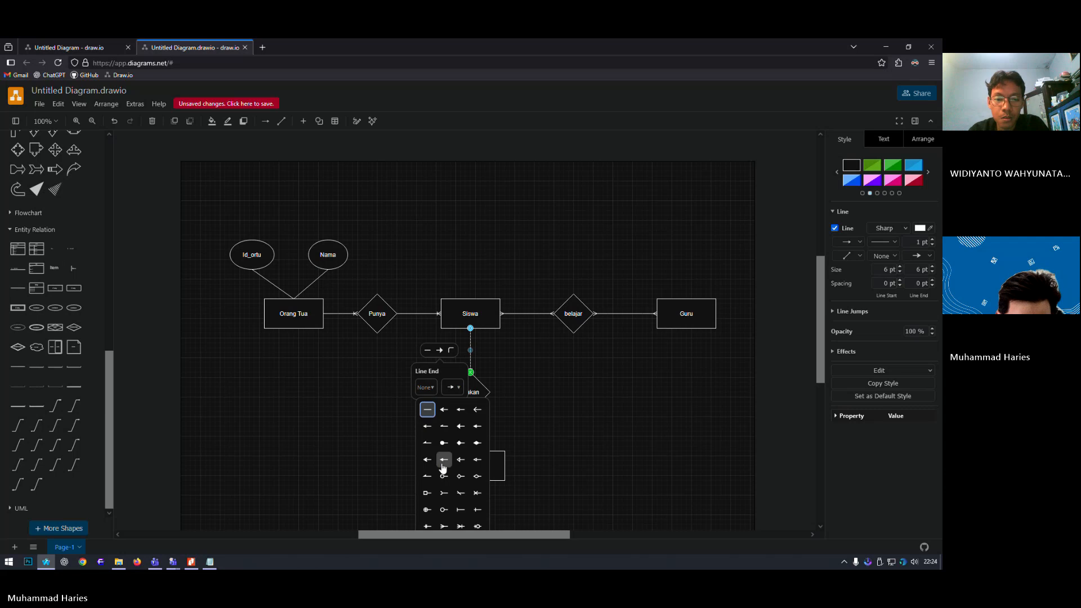
{"action": "left_click", "coordinate": [462, 527]}
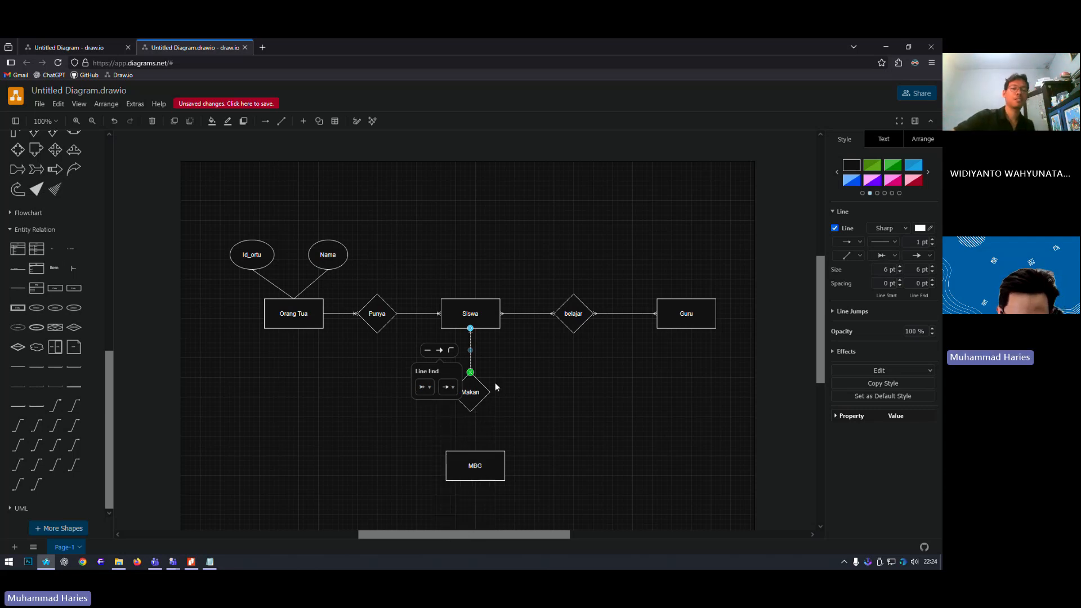
- Set the Makan end of the Siswa–Makan connector to the matching one-to-many crow's-foot marker
{"action": "left_click", "coordinate": [448, 387]}
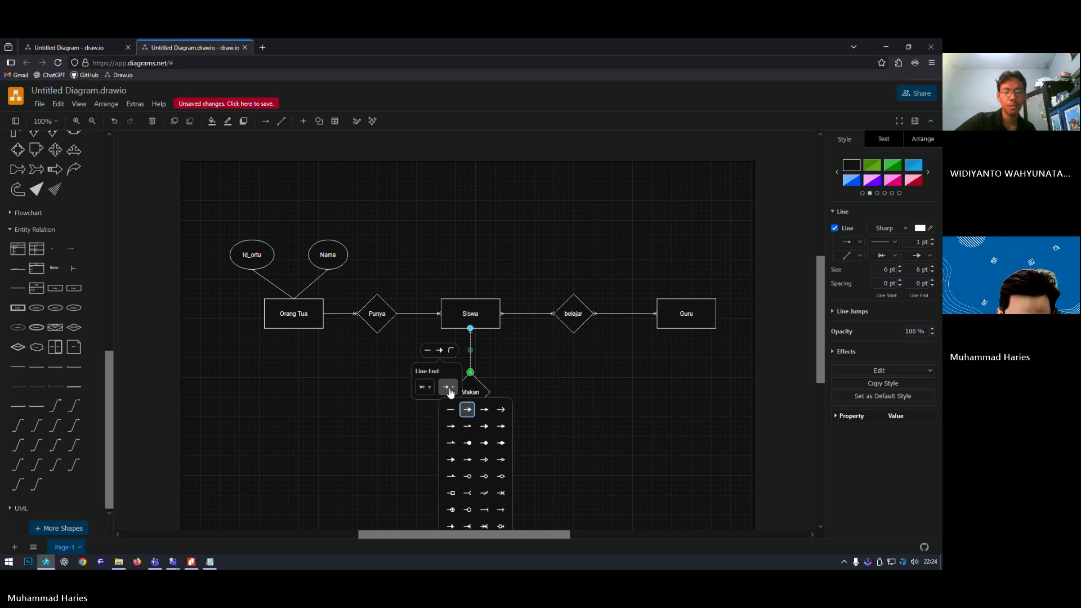
{"action": "scroll", "coordinate": [485, 533], "scroll_direction": "down", "scroll_amount": 1}
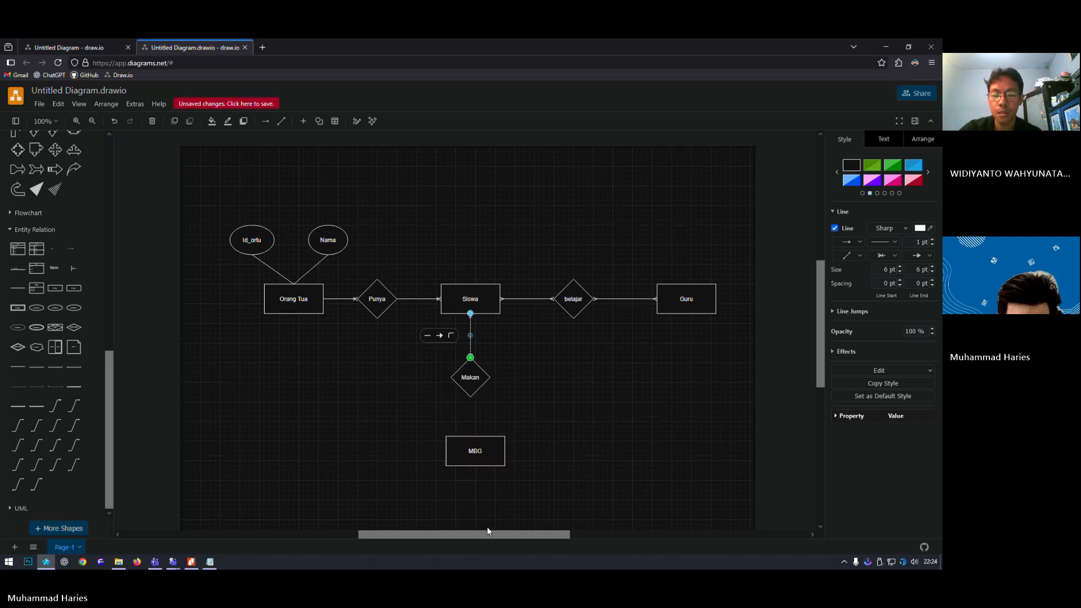
{"action": "left_click", "coordinate": [440, 335]}
{"action": "left_click", "coordinate": [450, 372]}
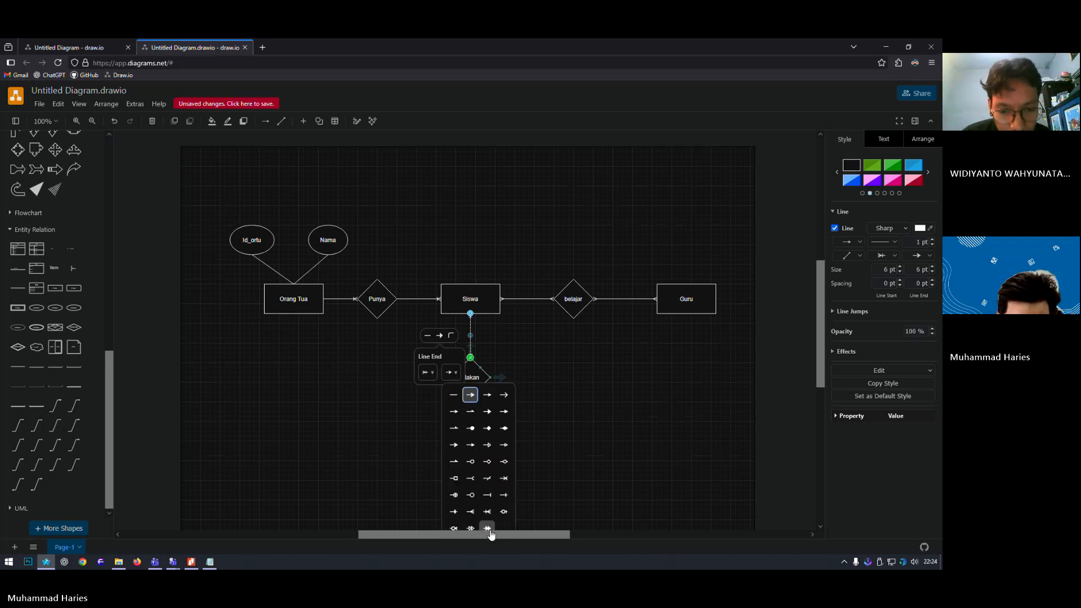
{"action": "left_click", "coordinate": [487, 513]}
{"action": "left_click", "coordinate": [583, 428]}
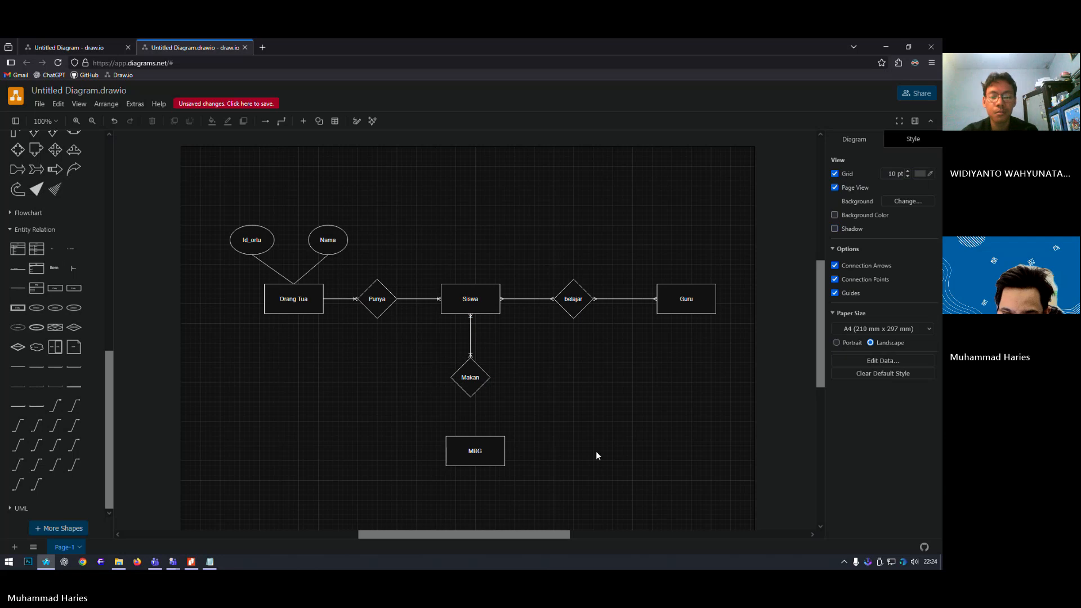
- Change both ends of the Siswa–Makan connector to plain many crow's-foot markers
{"action": "left_click", "coordinate": [471, 330]}
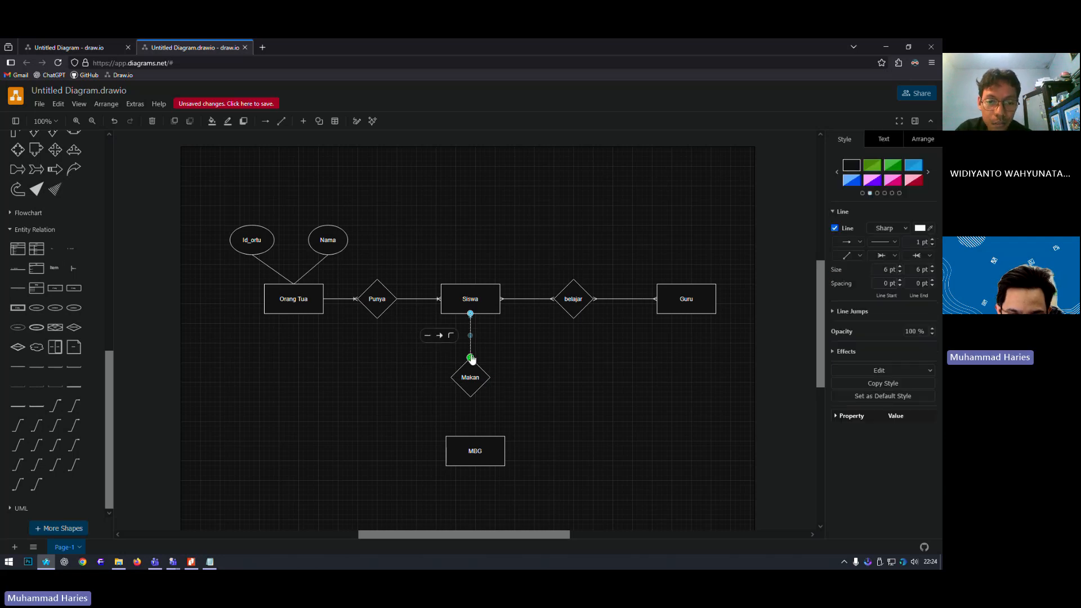
{"action": "left_click", "coordinate": [439, 336]}
{"action": "left_click", "coordinate": [445, 371]}
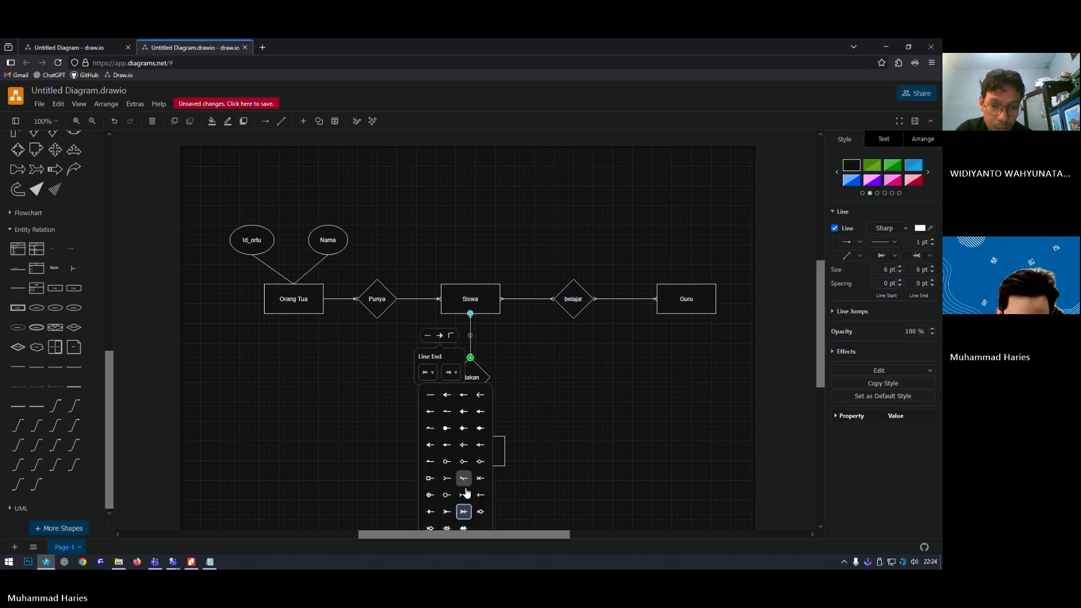
{"action": "left_click", "coordinate": [447, 512]}
{"action": "left_click", "coordinate": [451, 372]}
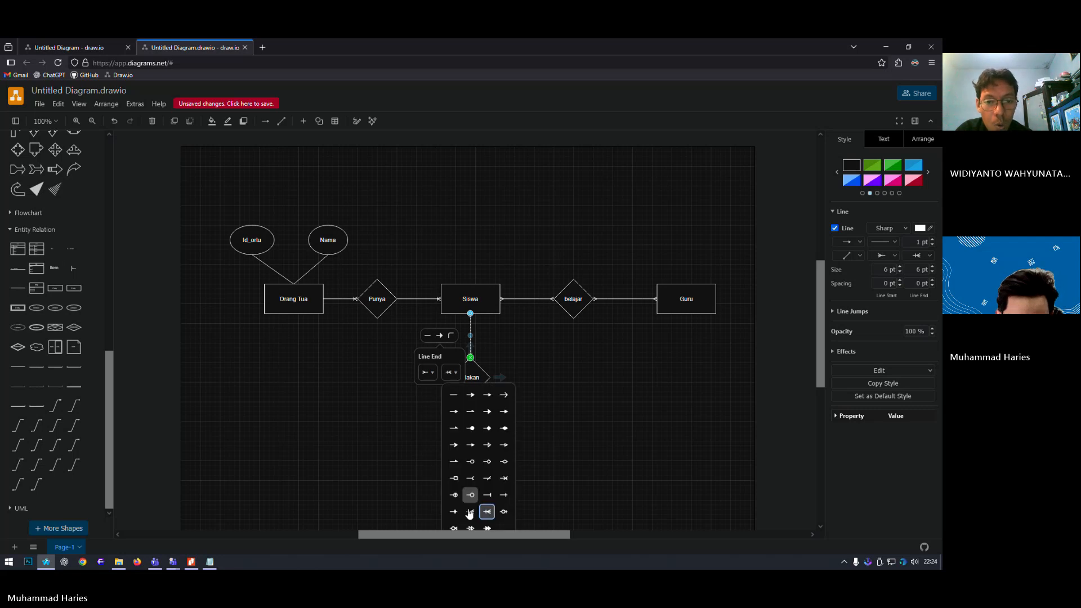
{"action": "left_click", "coordinate": [470, 511]}
{"action": "left_click", "coordinate": [584, 434]}
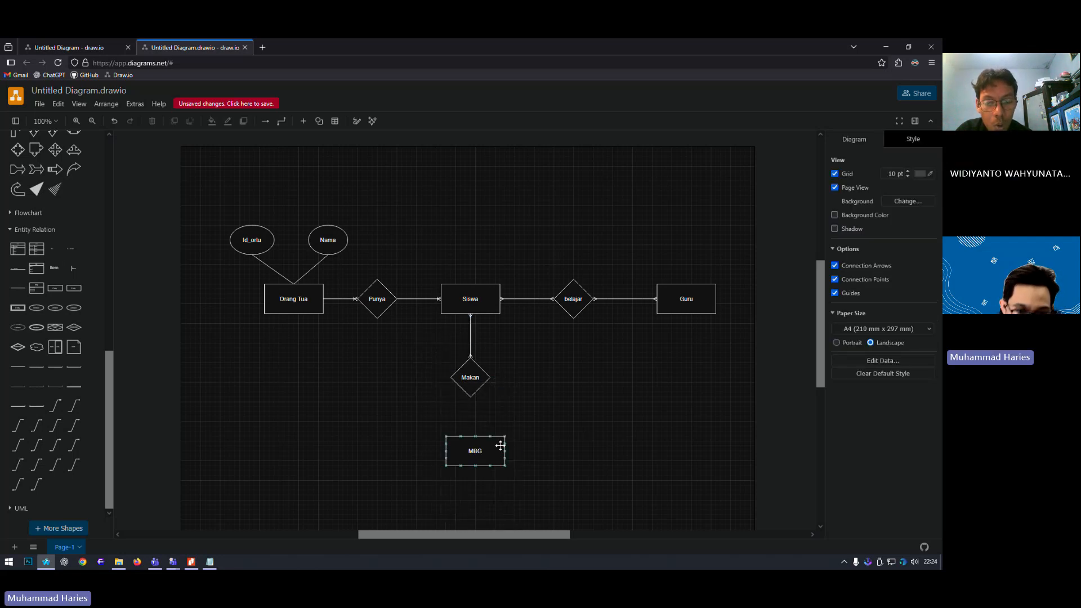
- Centre the MBG entity beneath the Makan diamond, and delete the trial connector drawn between them
{"action": "left_click", "coordinate": [471, 399]}
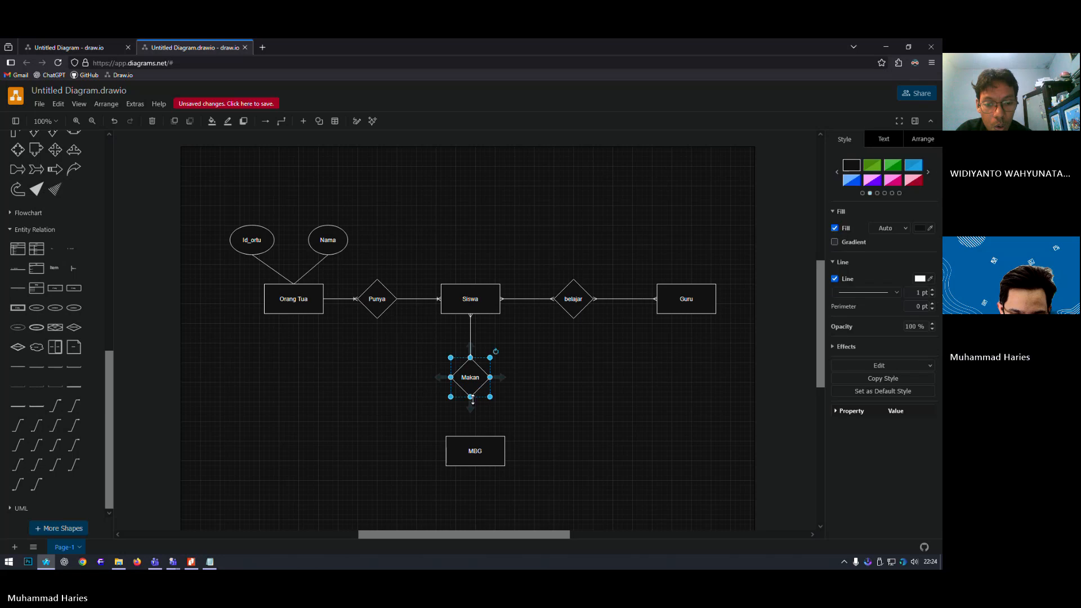
{"action": "left_click_drag", "start_coordinate": [470, 397], "coordinate": [489, 438]}
{"action": "left_click", "coordinate": [498, 440]}
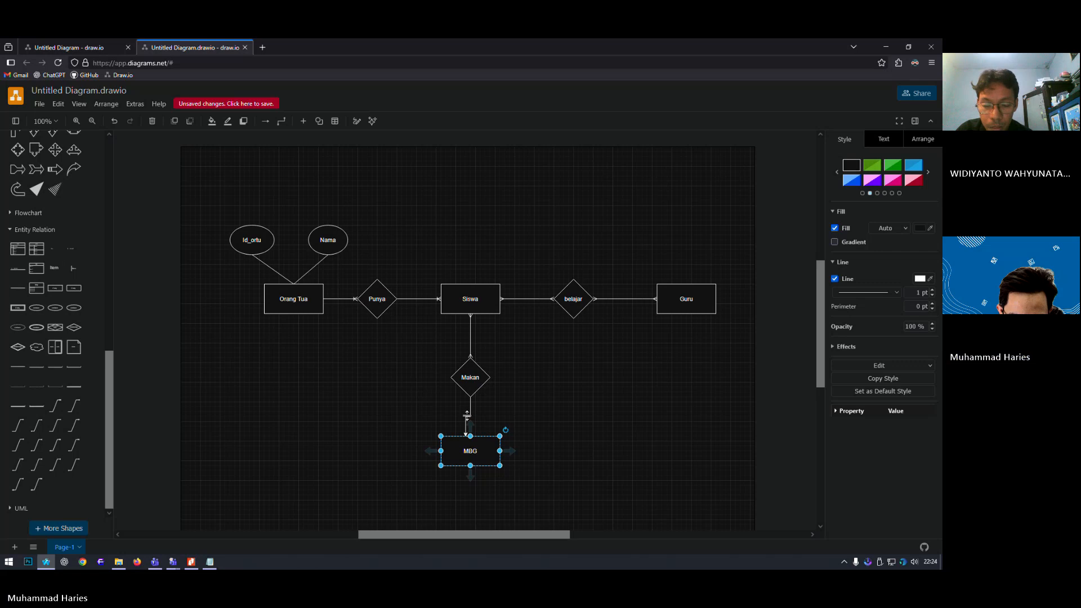
{"action": "left_click", "coordinate": [469, 420]}
{"action": "key", "text": "Delete"}
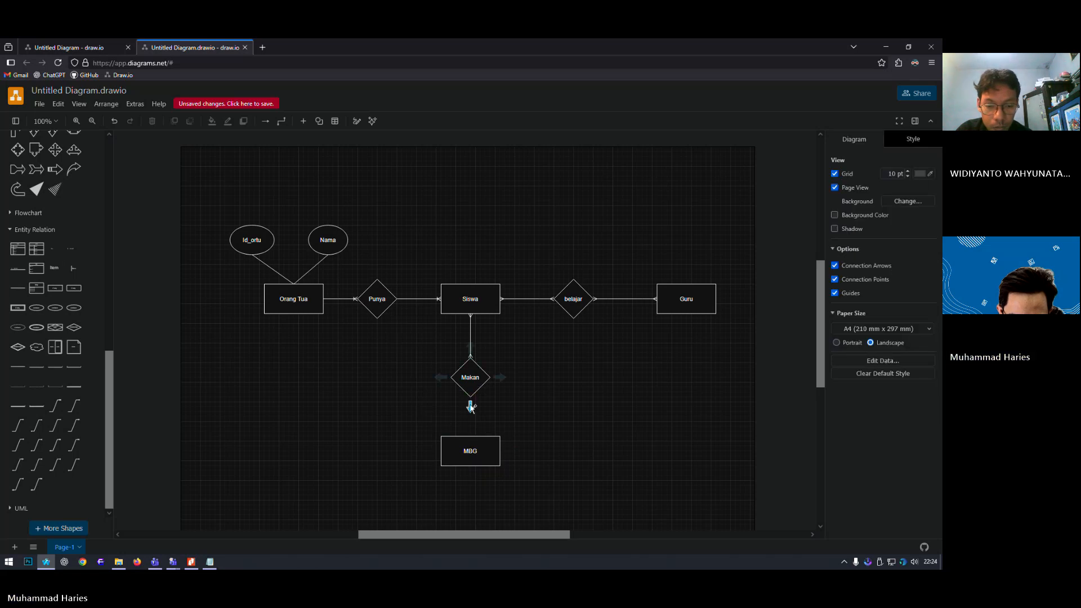
- Connect the bottom of the Makan diamond to the top of MBG, and try a half-circle marker at the Makan end
{"action": "left_click_drag", "start_coordinate": [471, 407], "coordinate": [470, 437]}
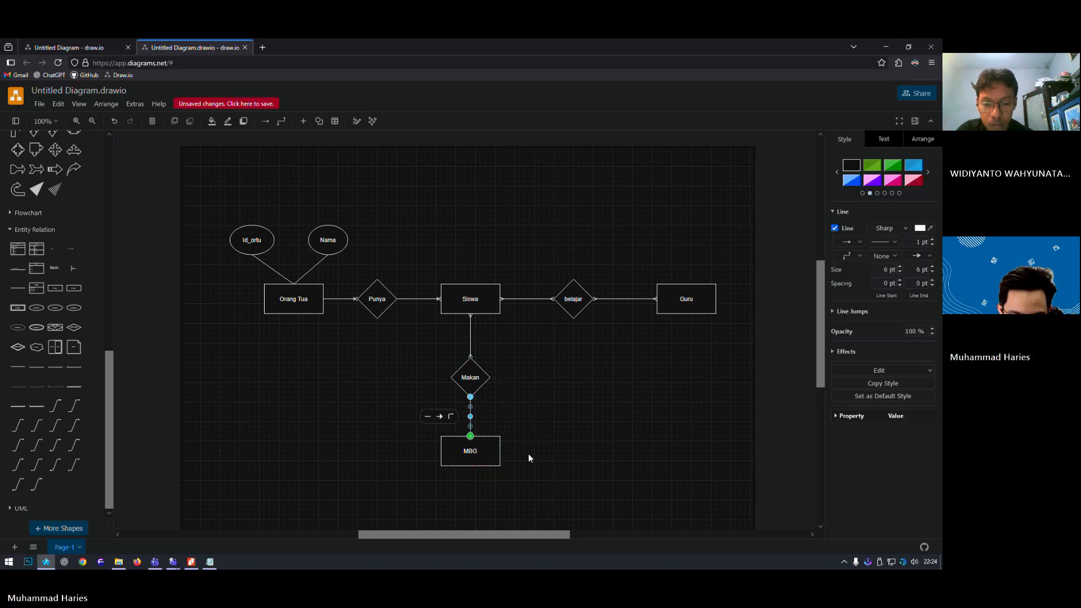
{"action": "left_click", "coordinate": [441, 418]}
{"action": "left_click", "coordinate": [432, 457]}
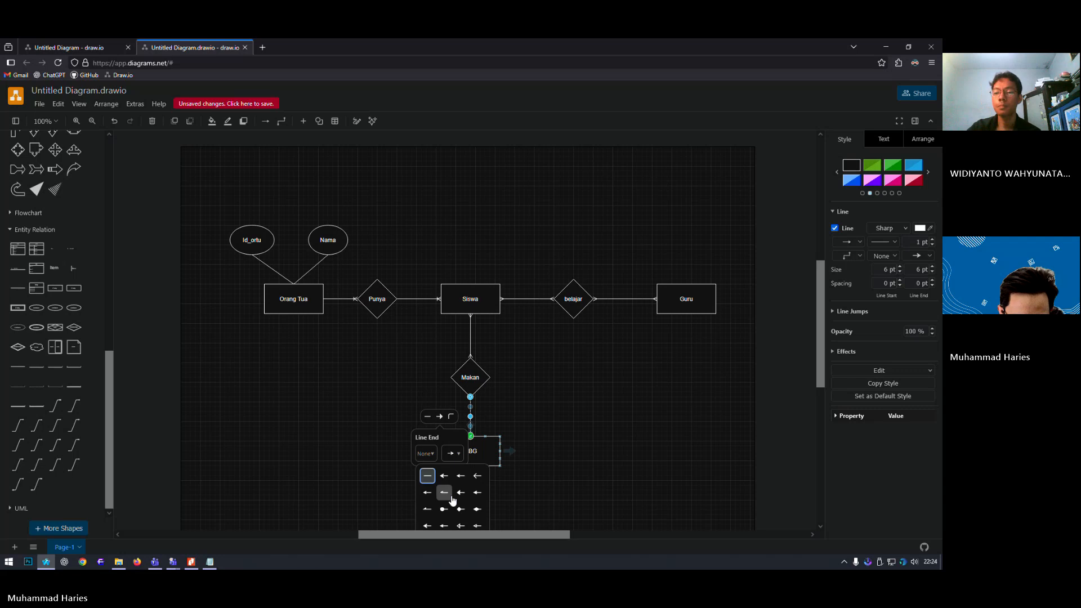
{"action": "scroll", "coordinate": [461, 529], "scroll_direction": "down", "scroll_amount": 1}
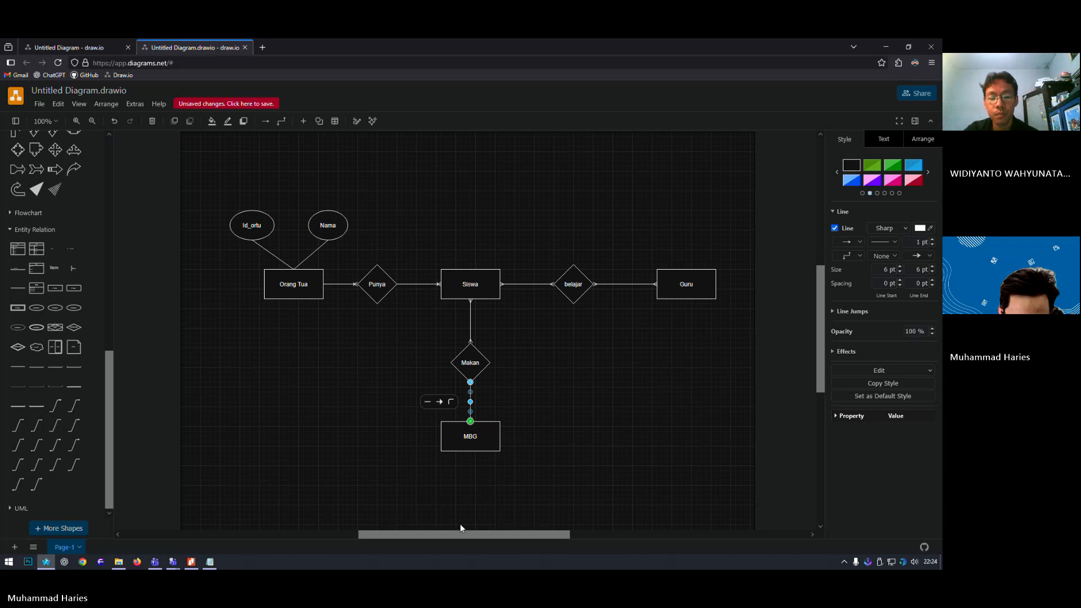
{"action": "left_click", "coordinate": [438, 403]}
{"action": "left_click", "coordinate": [428, 439]}
{"action": "scroll", "coordinate": [465, 518], "scroll_direction": "down", "scroll_amount": 1}
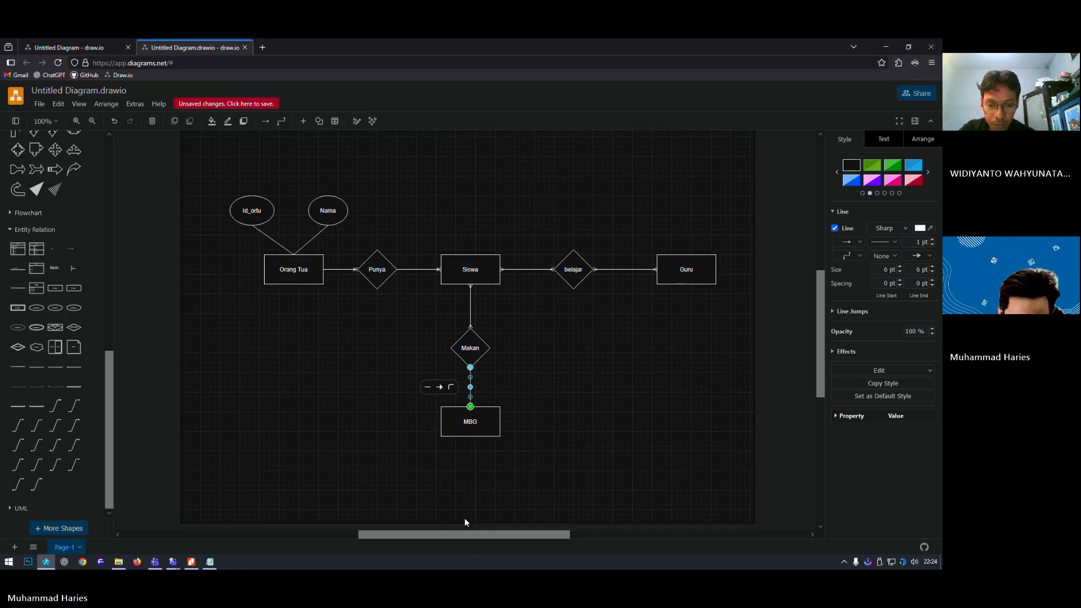
{"action": "left_click", "coordinate": [439, 388]}
{"action": "left_click", "coordinate": [426, 424]}
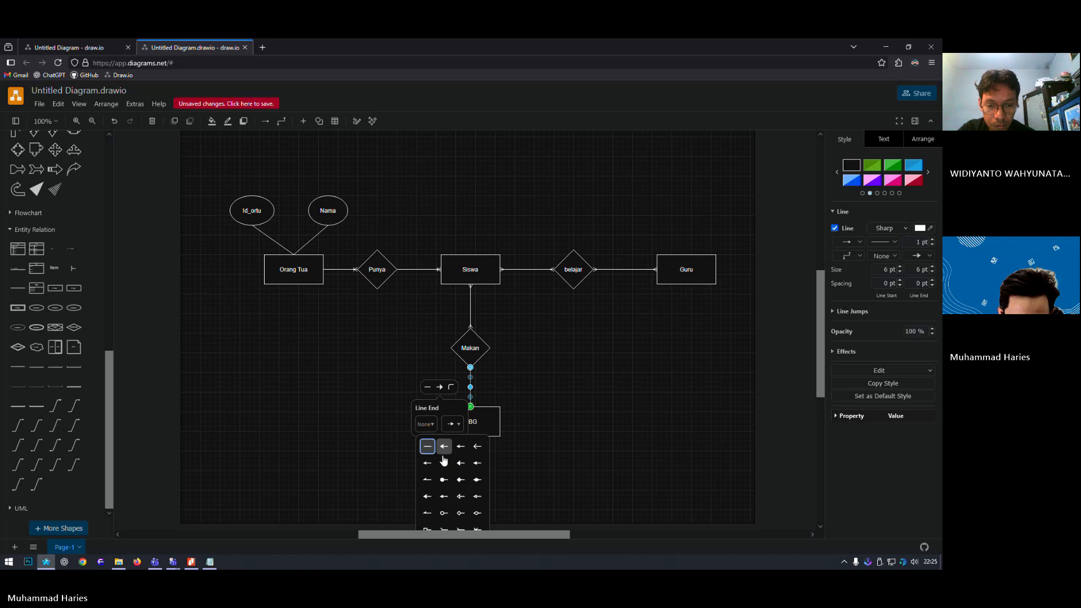
{"action": "left_click", "coordinate": [445, 530]}
{"action": "left_click", "coordinate": [497, 452]}
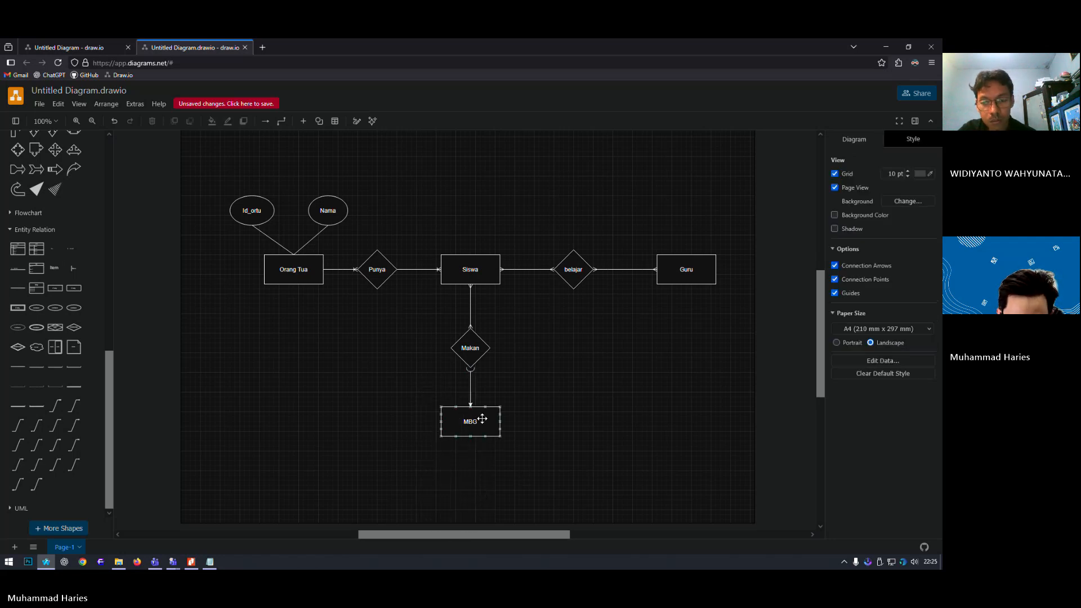
- Change the Makan end of the Makan–MBG connector to a many crow's-foot marker
{"action": "left_click", "coordinate": [470, 373]}
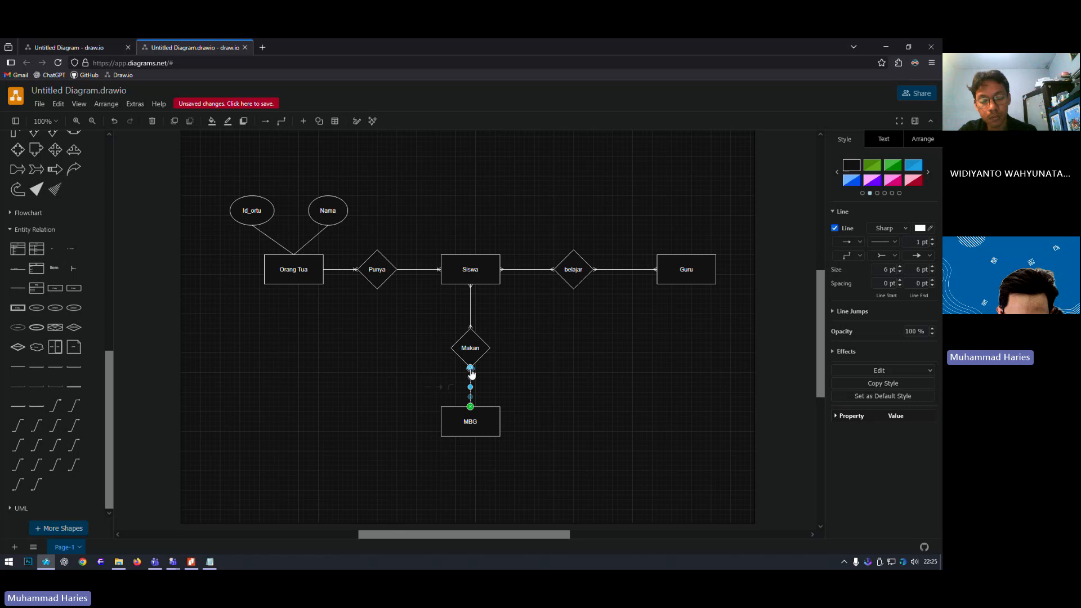
{"action": "left_click", "coordinate": [439, 387]}
{"action": "left_click", "coordinate": [428, 423]}
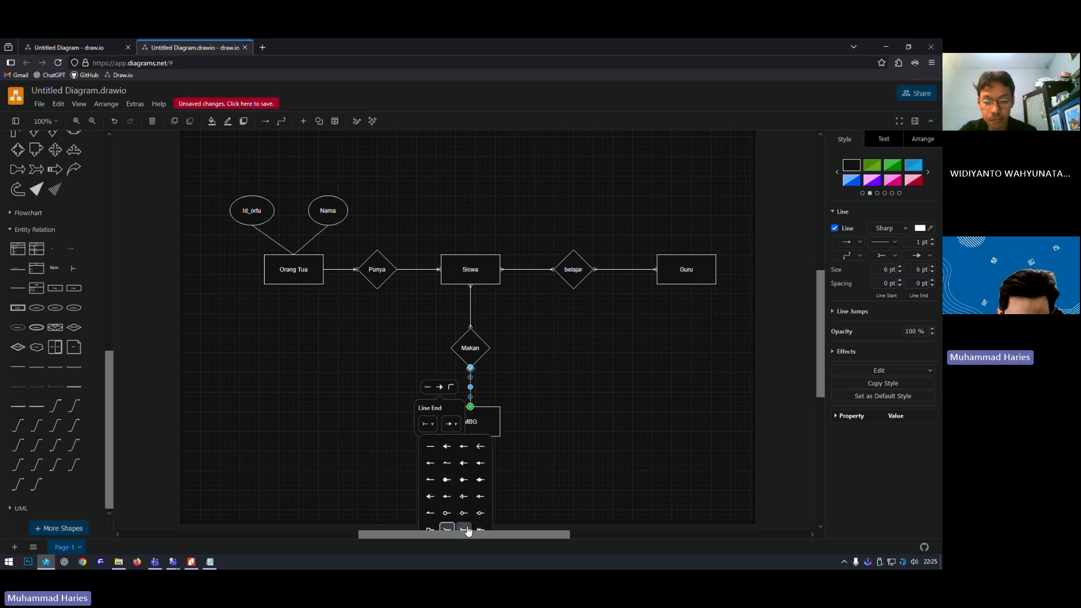
{"action": "left_click", "coordinate": [465, 529]}
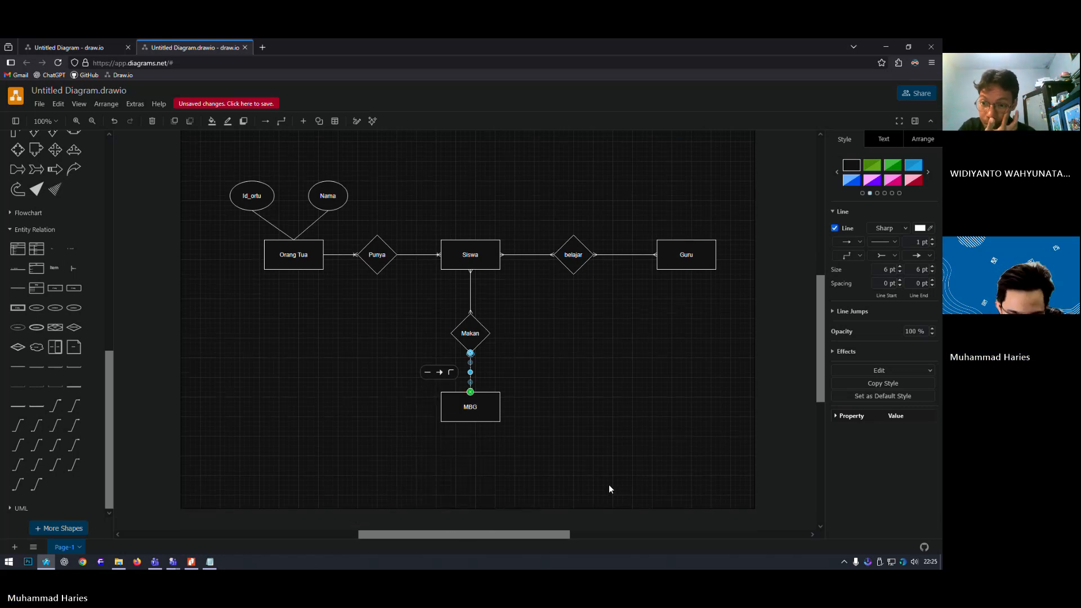
{"action": "scroll", "coordinate": [592, 482], "scroll_direction": "down", "scroll_amount": 2}
{"action": "key", "text": "alt"}
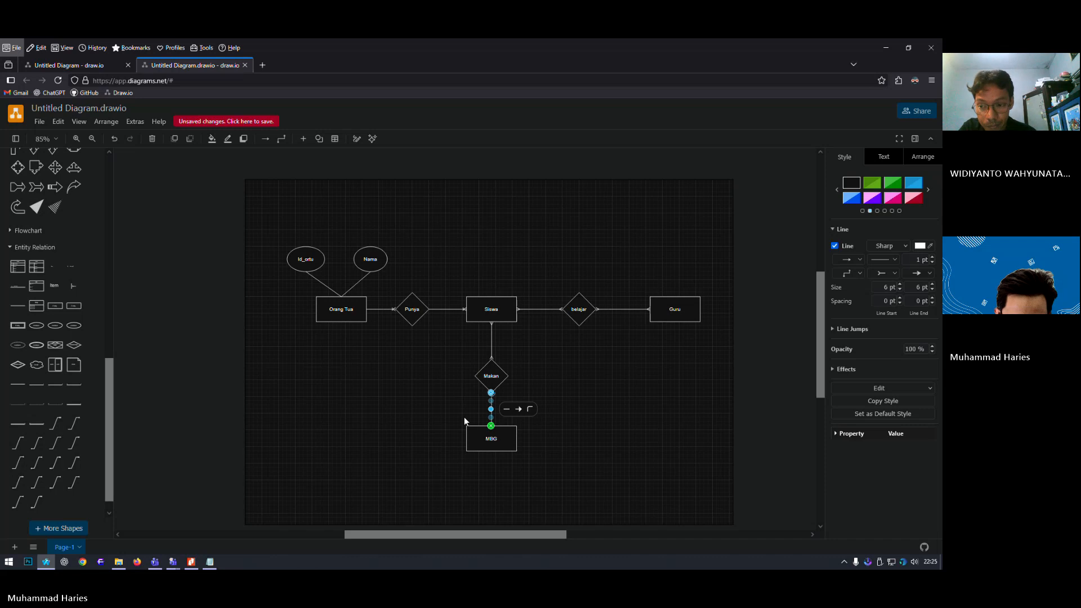
{"action": "left_click", "coordinate": [519, 413]}
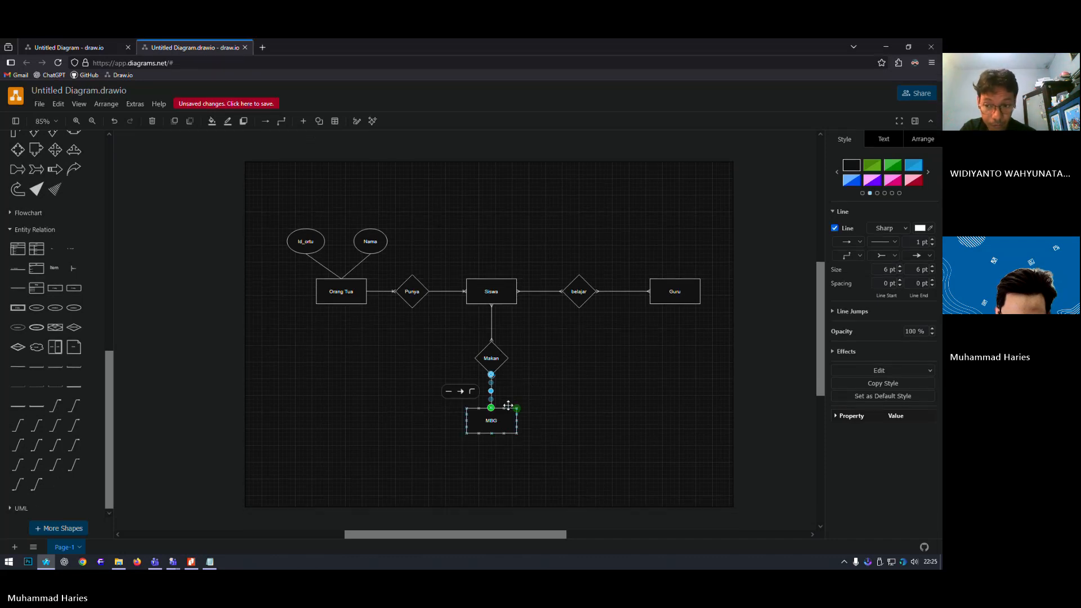
{"action": "left_click", "coordinate": [461, 393]}
{"action": "left_click", "coordinate": [449, 432]}
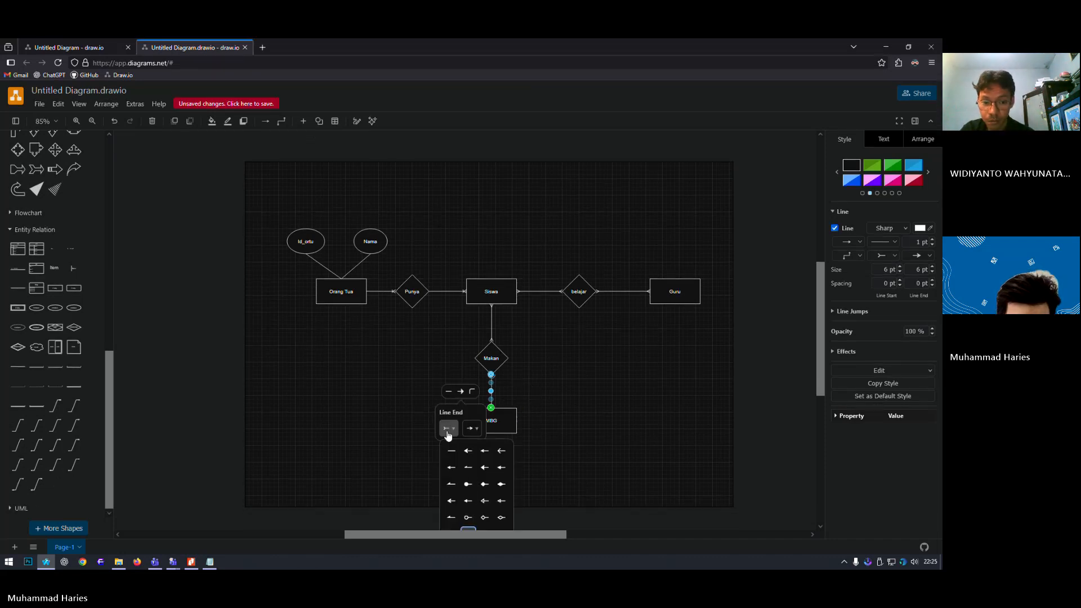
{"action": "scroll", "coordinate": [478, 510], "scroll_direction": "down", "scroll_amount": 1}
{"action": "scroll", "coordinate": [473, 453], "scroll_direction": "down", "scroll_amount": 3}
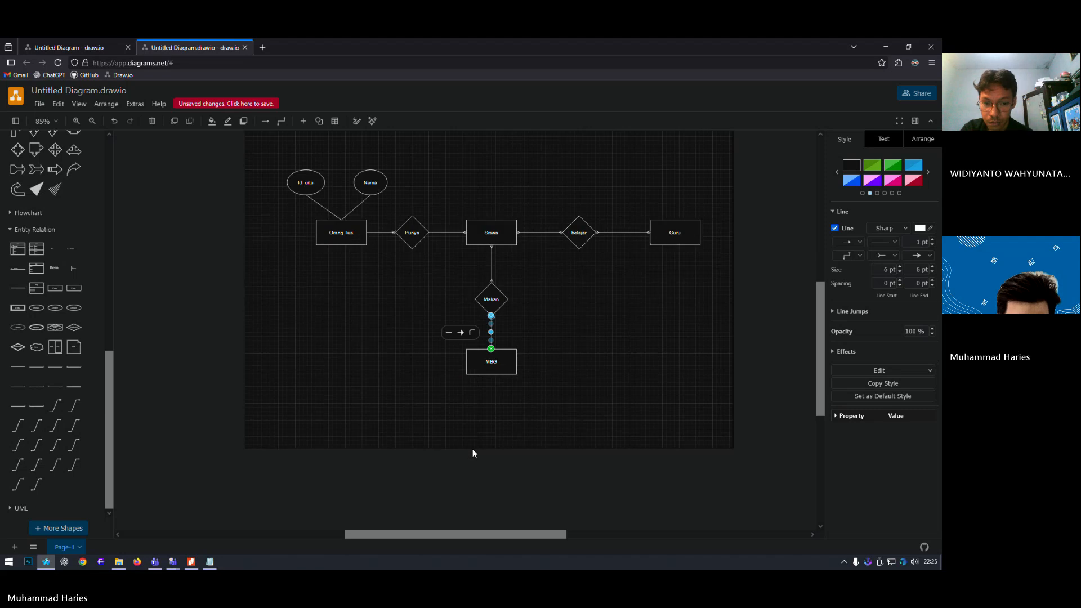
{"action": "left_click", "coordinate": [459, 334]}
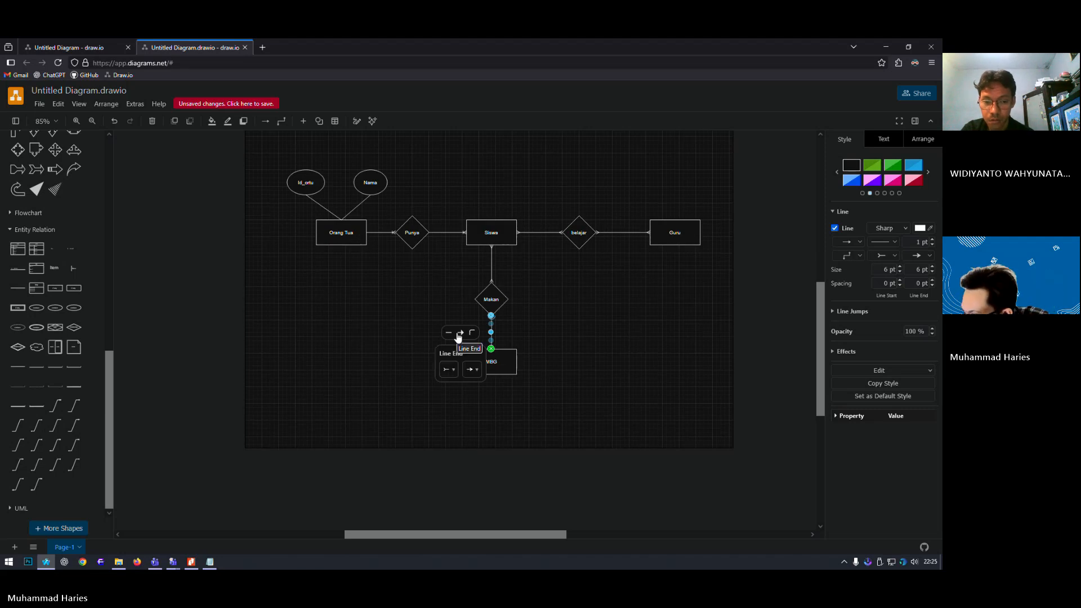
{"action": "left_click", "coordinate": [455, 375]}
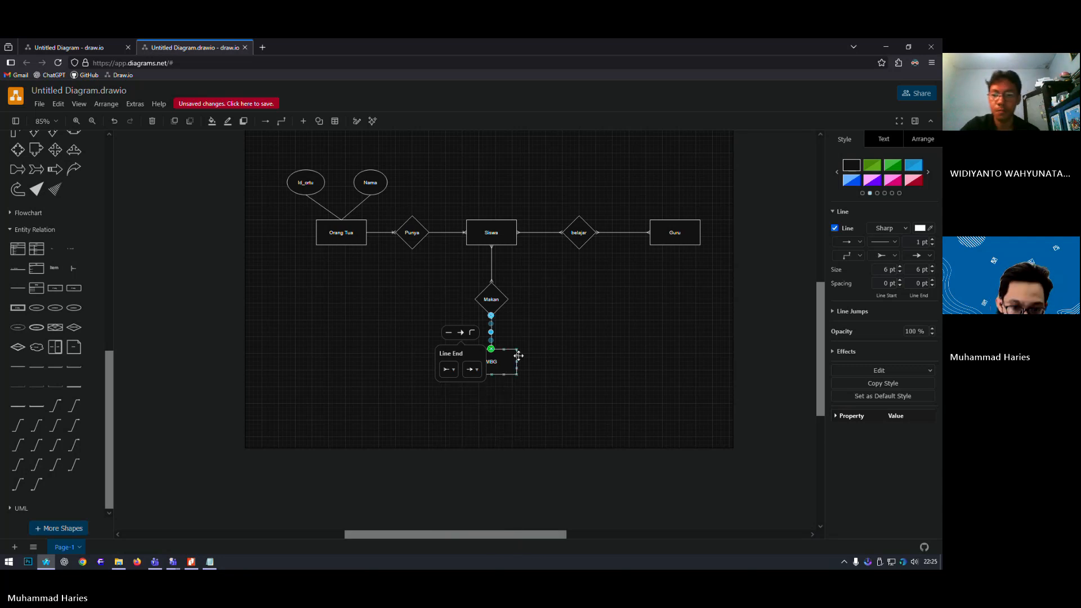
- Set the MBG end of the Makan–MBG connector to a crow's-foot marker
{"action": "left_click", "coordinate": [472, 369]}
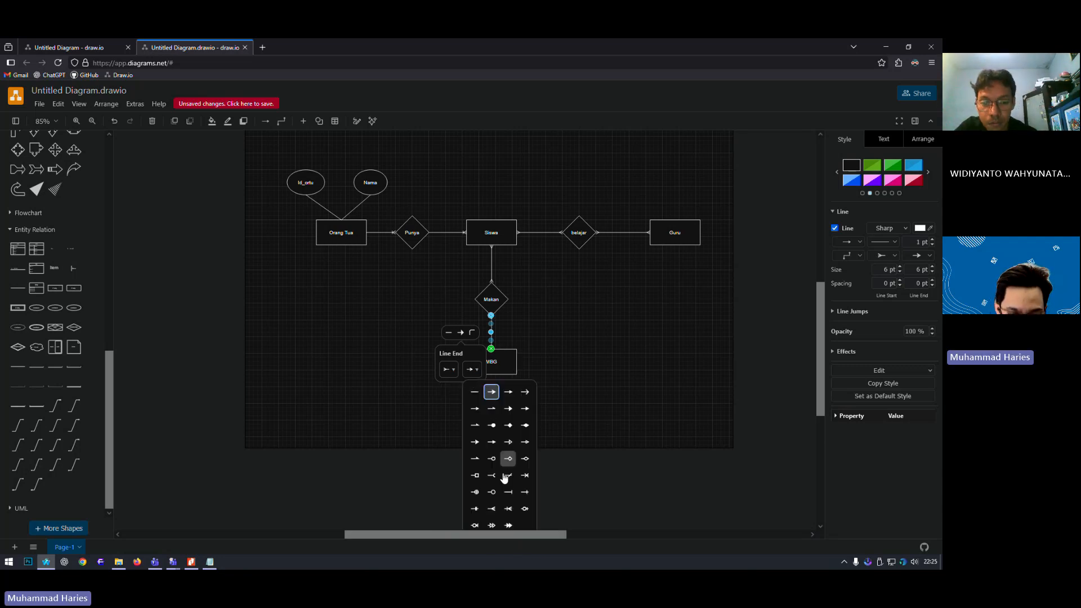
{"action": "left_click", "coordinate": [492, 525]}
{"action": "left_click", "coordinate": [575, 411]}
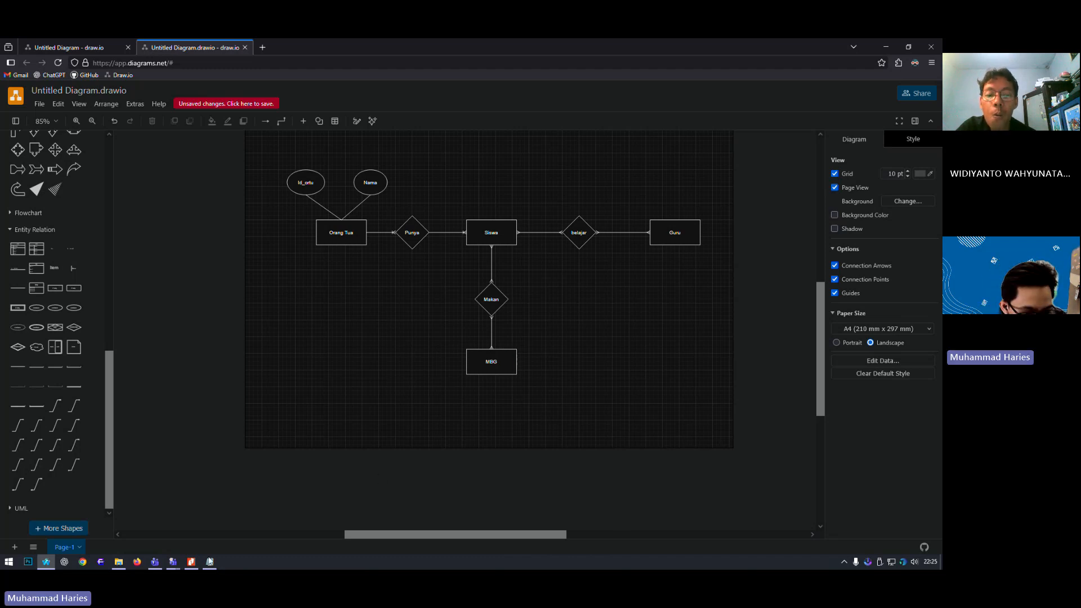
- Check the attribute list in the Notepad notes, and add an ellipse labelled NIS above and left of the Siswa entity
{"action": "left_click", "coordinate": [212, 563]}
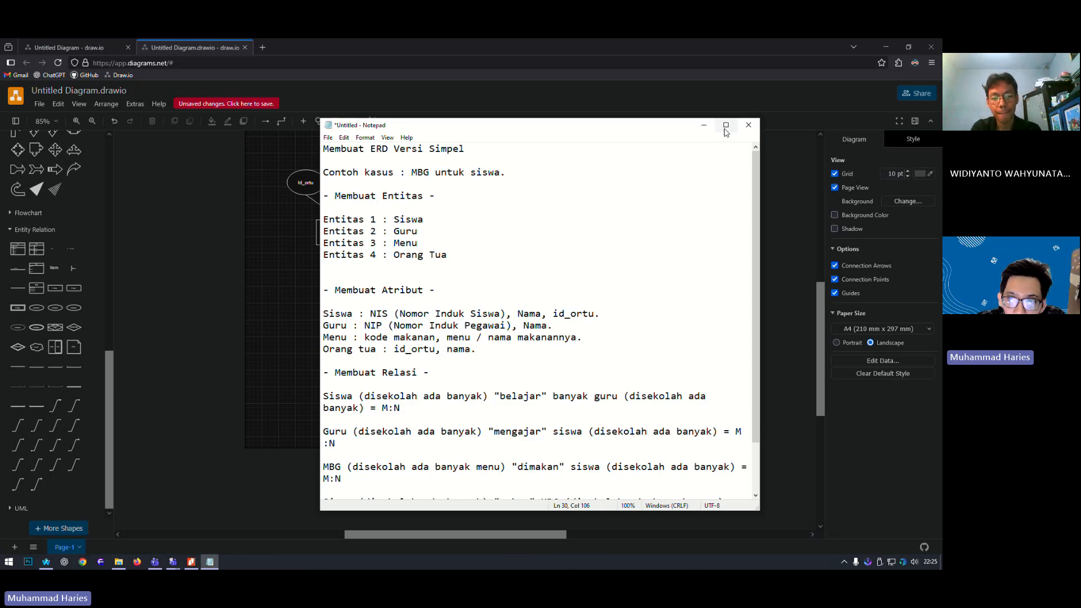
{"action": "left_click", "coordinate": [704, 125]}
{"action": "scroll", "coordinate": [51, 313], "scroll_direction": "up", "scroll_amount": 10}
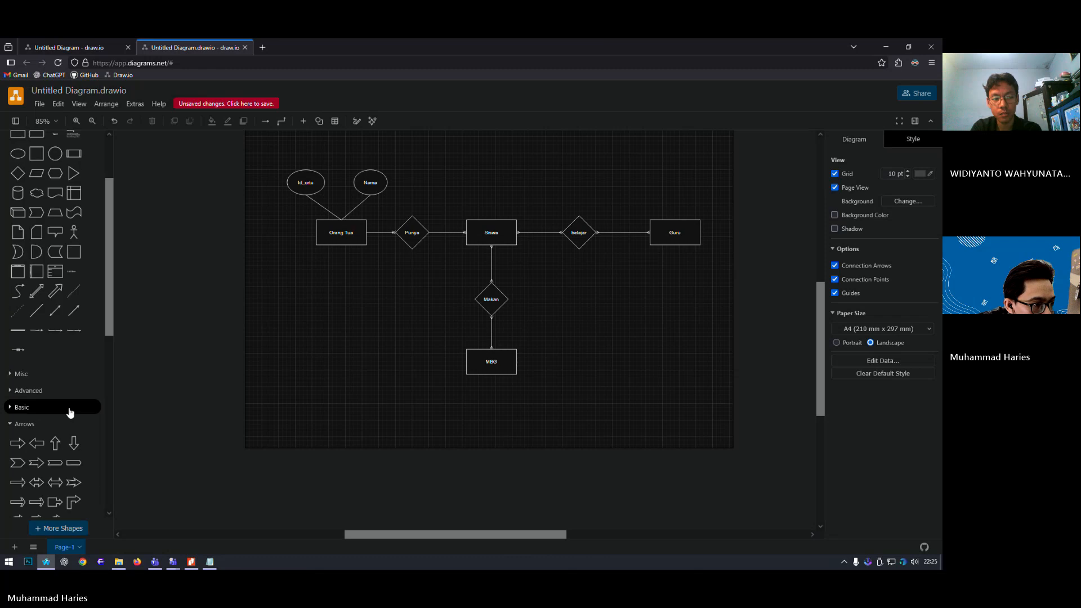
{"action": "left_click_drag", "start_coordinate": [20, 242], "coordinate": [453, 180]}
{"action": "double_click", "coordinate": [453, 180]}
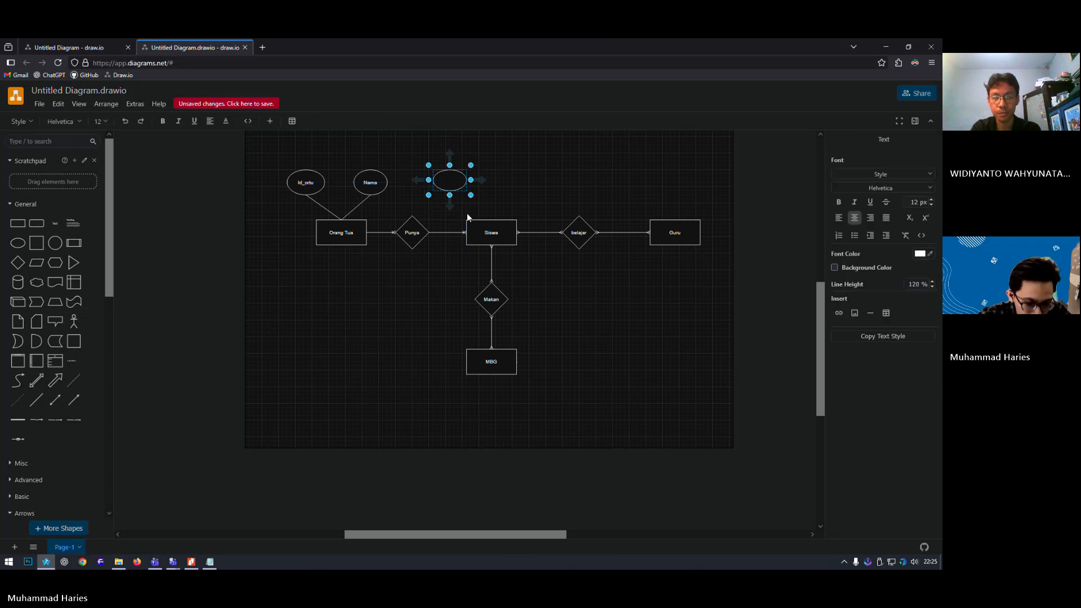
{"action": "type", "text": "NIS"}
{"action": "left_click", "coordinate": [507, 161]}
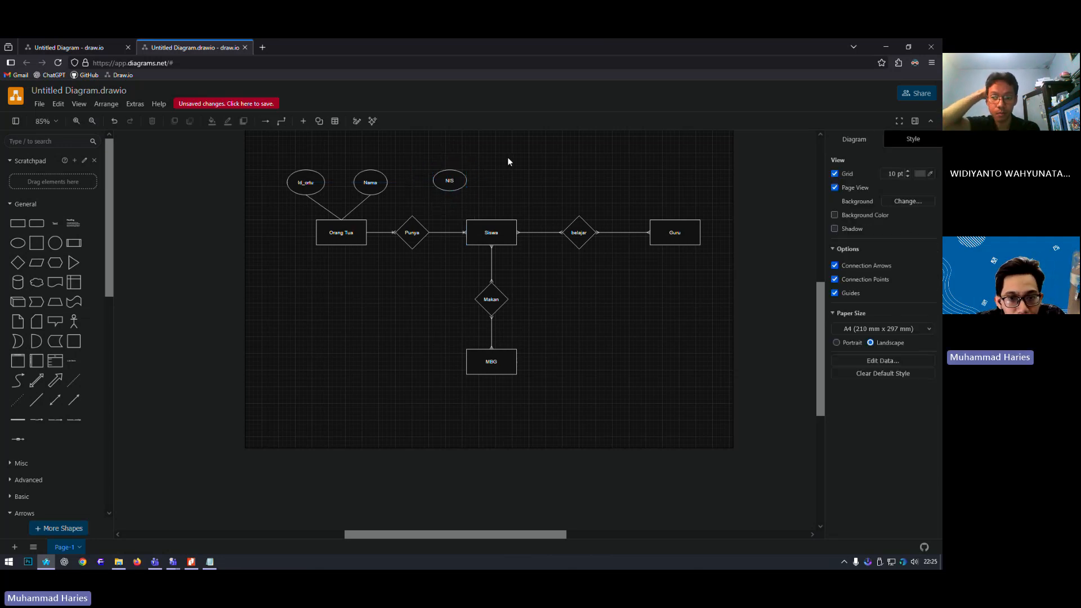
- Duplicate the NIS ellipse, place the copy level with it above and right of Siswa, and relabel it Nama
{"action": "left_click", "coordinate": [454, 188]}
{"action": "key", "text": "ctrl+c"}
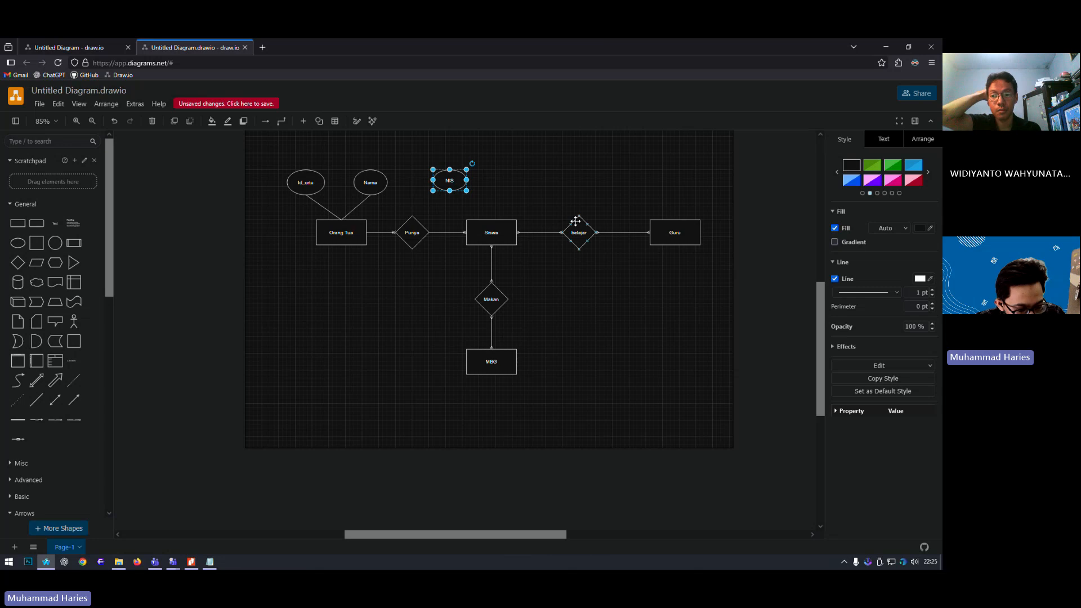
{"action": "key", "text": "ctrl+v"}
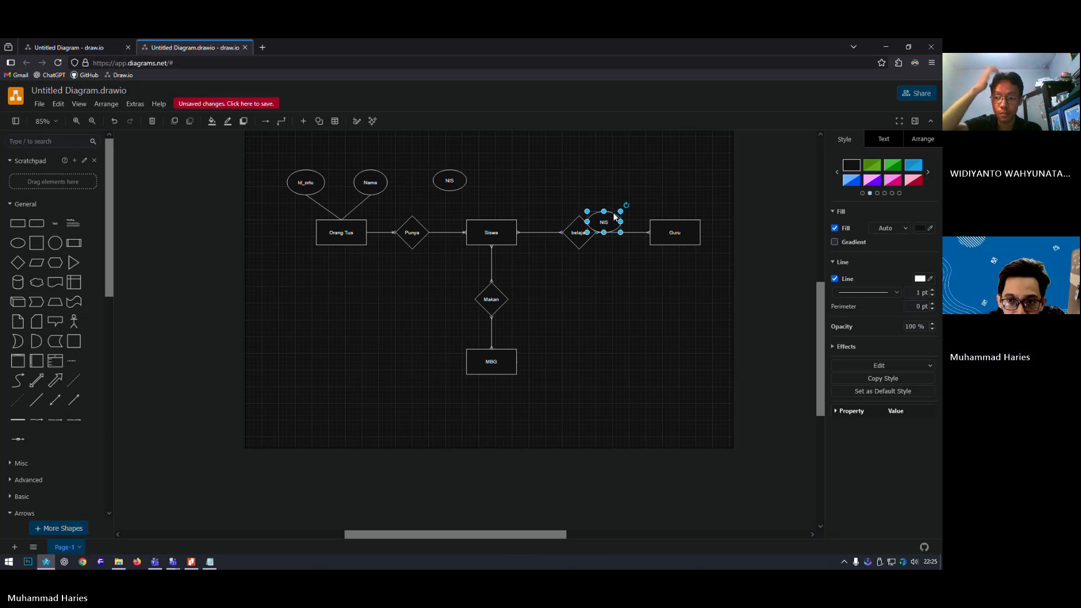
{"action": "left_click_drag", "start_coordinate": [613, 215], "coordinate": [522, 176]}
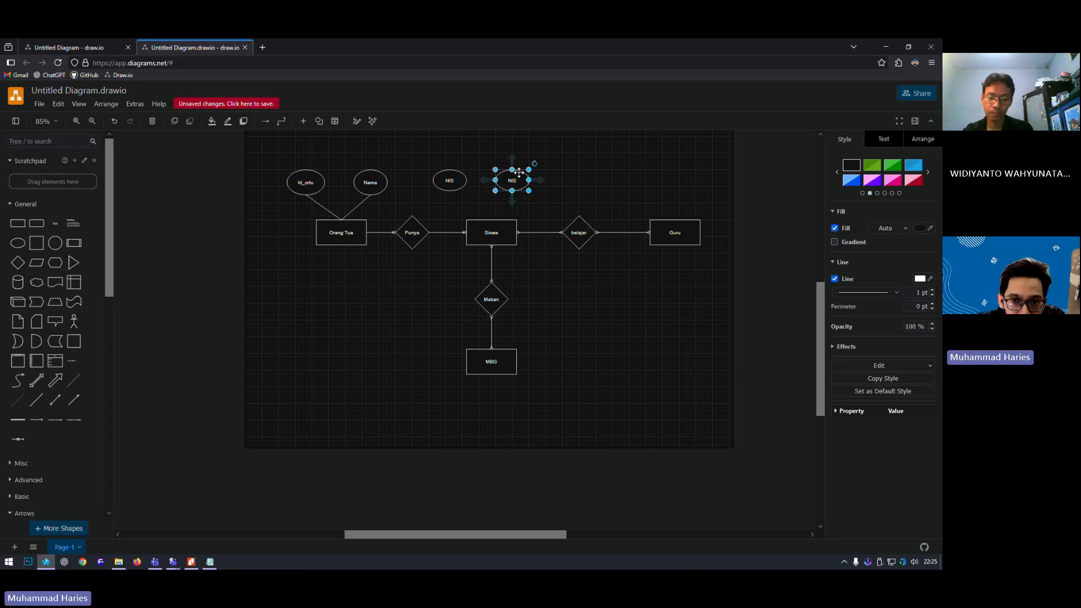
{"action": "double_click", "coordinate": [519, 180]}
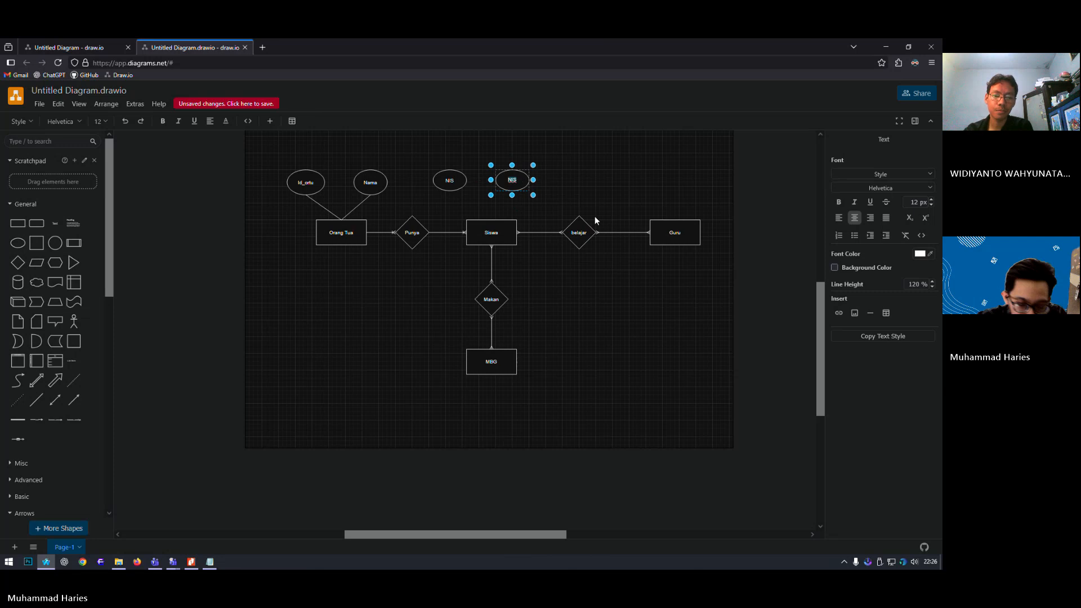
{"action": "type", "text": "Nama"}
{"action": "left_click", "coordinate": [573, 190]}
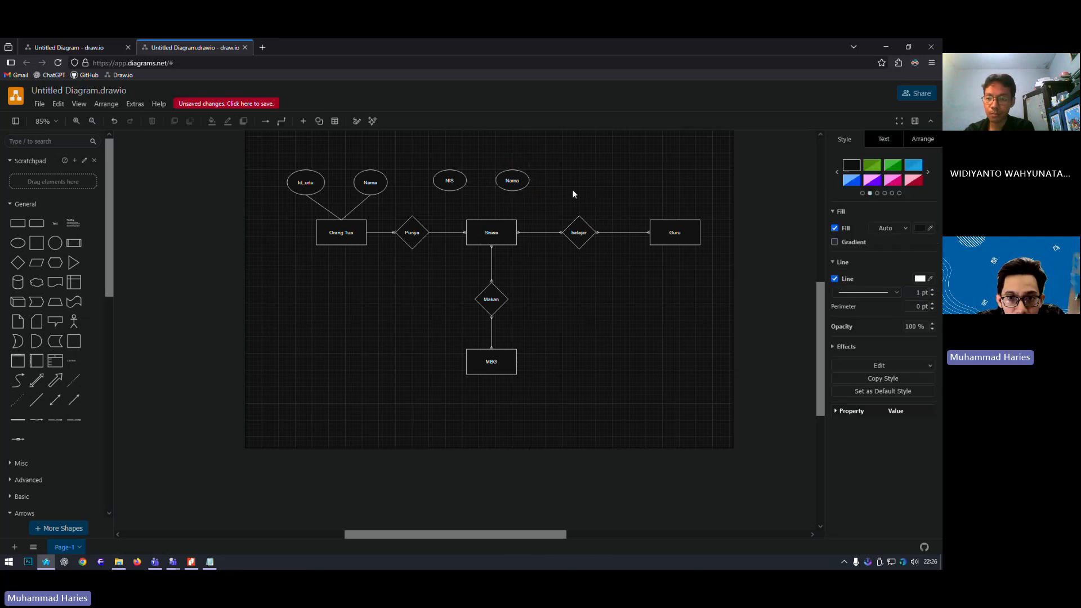
{"action": "double_click", "coordinate": [515, 184]}
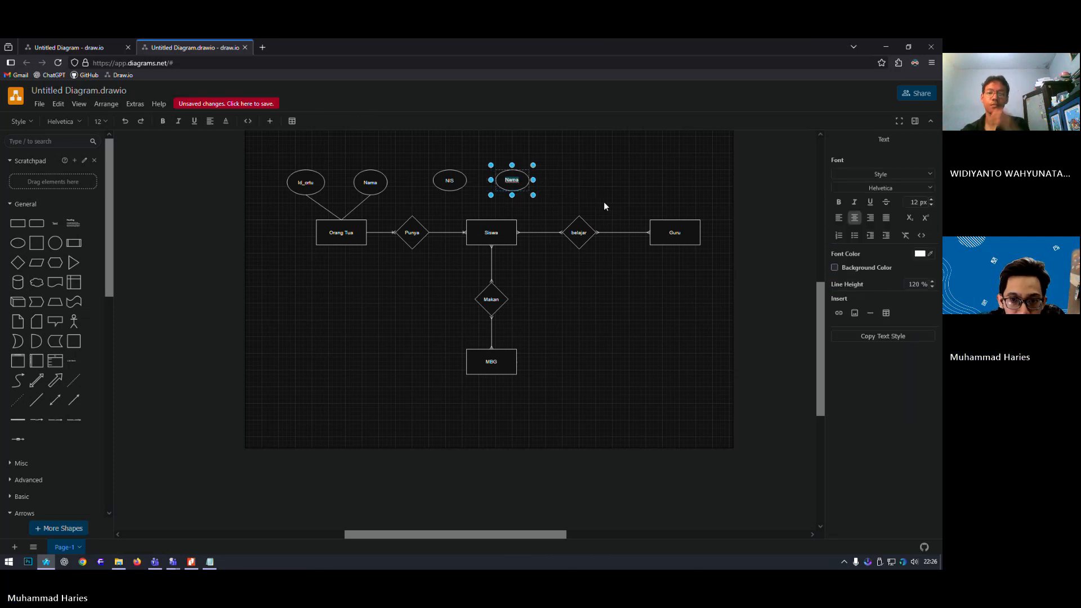
{"action": "key", "text": "ctrl+c"}
{"action": "left_click", "coordinate": [562, 251]}
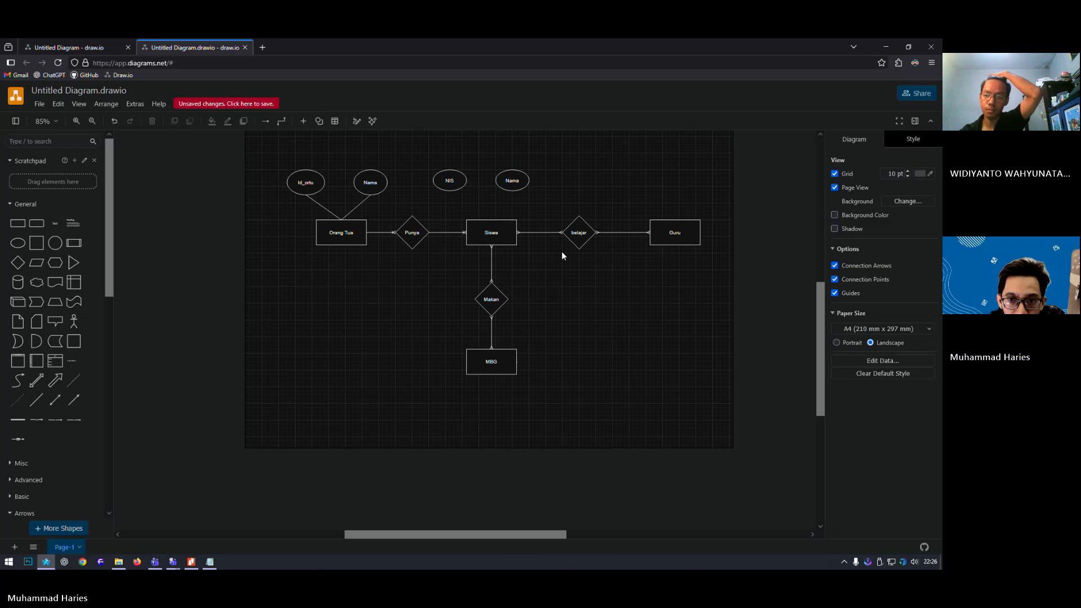
{"action": "key", "text": "ctrl+v"}
{"action": "key", "text": "ctrl+z"}
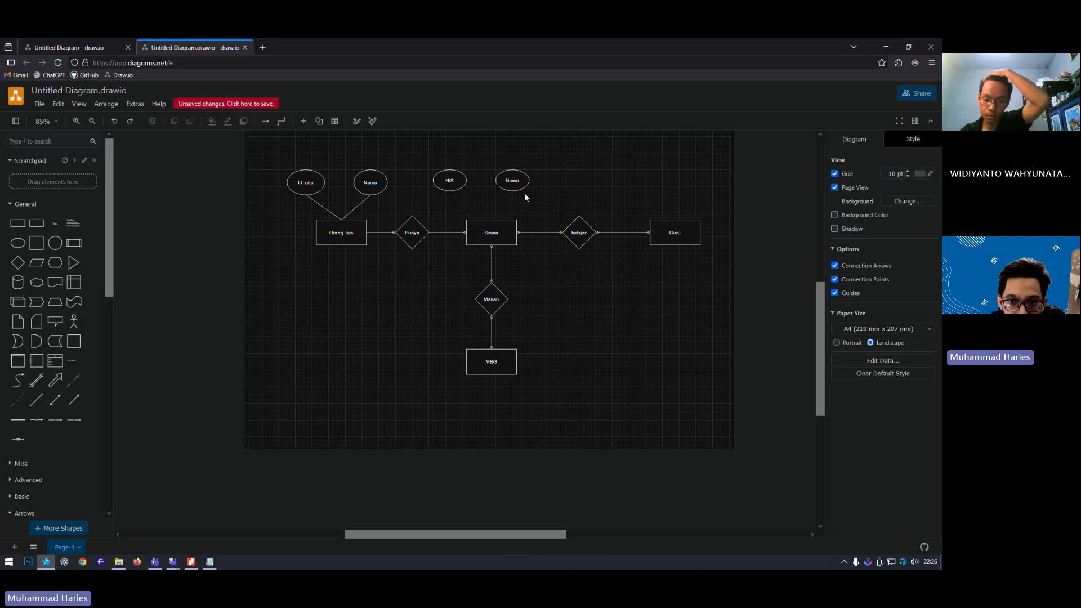
- Duplicate the Nama ellipse to its right, relabel the copy Id_ortu, and recheck the Siswa attributes in the notes
{"action": "left_click", "coordinate": [514, 181]}
{"action": "key", "text": "ctrl+v"}
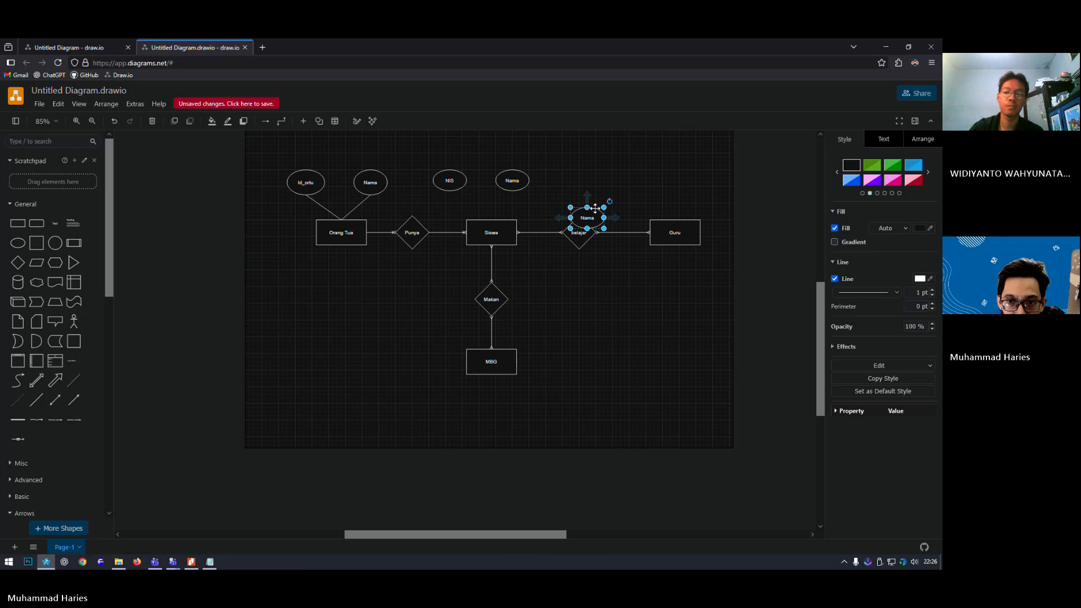
{"action": "left_click_drag", "start_coordinate": [597, 211], "coordinate": [570, 174]}
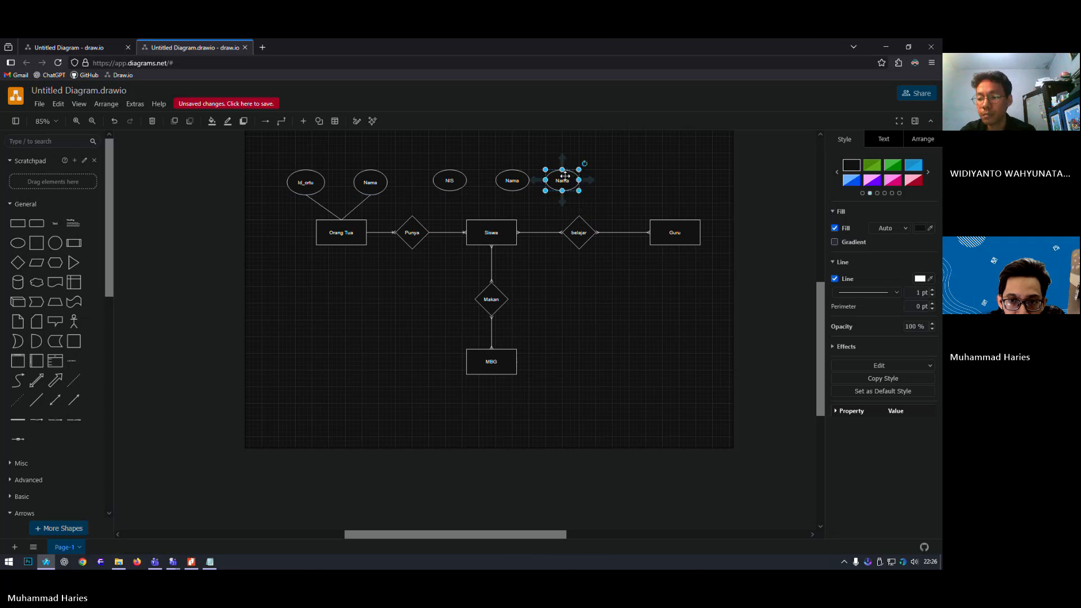
{"action": "double_click", "coordinate": [565, 178]}
{"action": "key", "text": "BackSpace"}
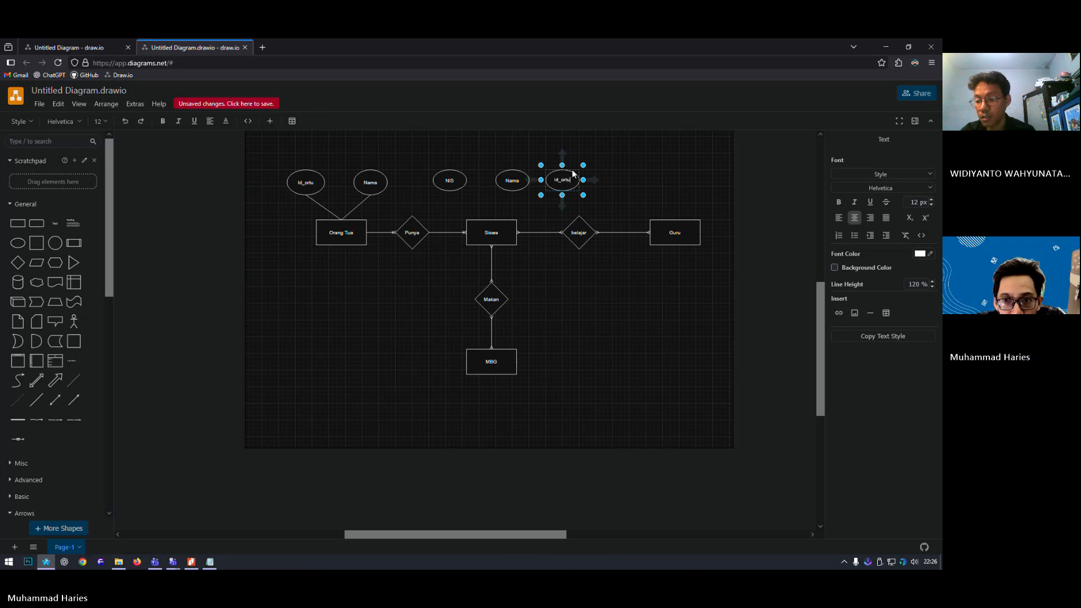
{"action": "mouse_move", "coordinate": [571, 173]}
{"action": "left_mouse_down"}
{"action": "mouse_move", "coordinate": [580, 178]}
{"action": "mouse_move", "coordinate": [571, 178]}
{"action": "left_mouse_up"}
{"action": "left_click", "coordinate": [624, 190]}
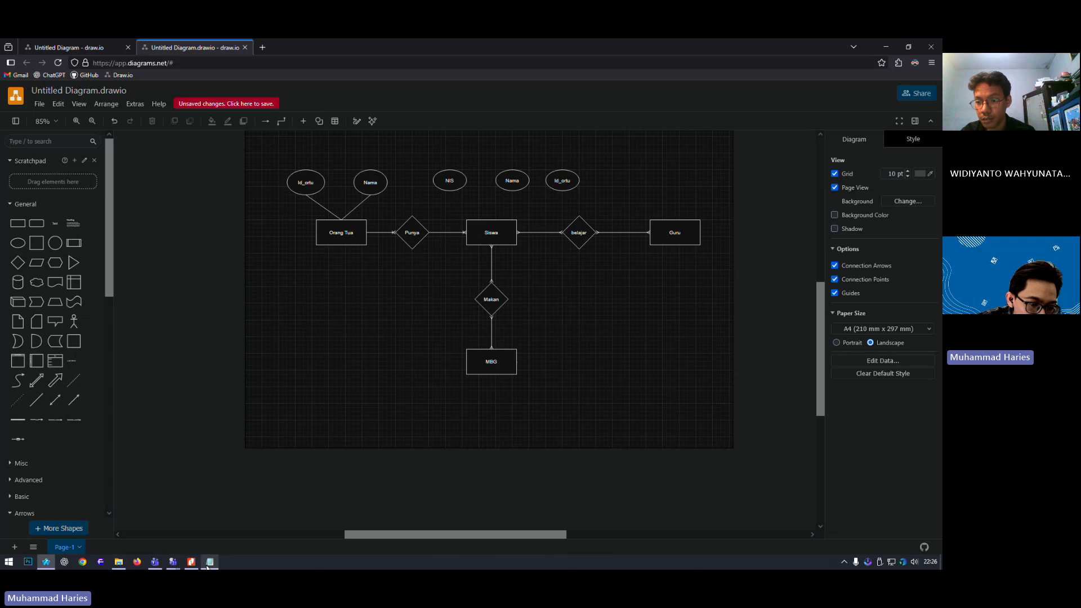
{"action": "left_click", "coordinate": [208, 564]}
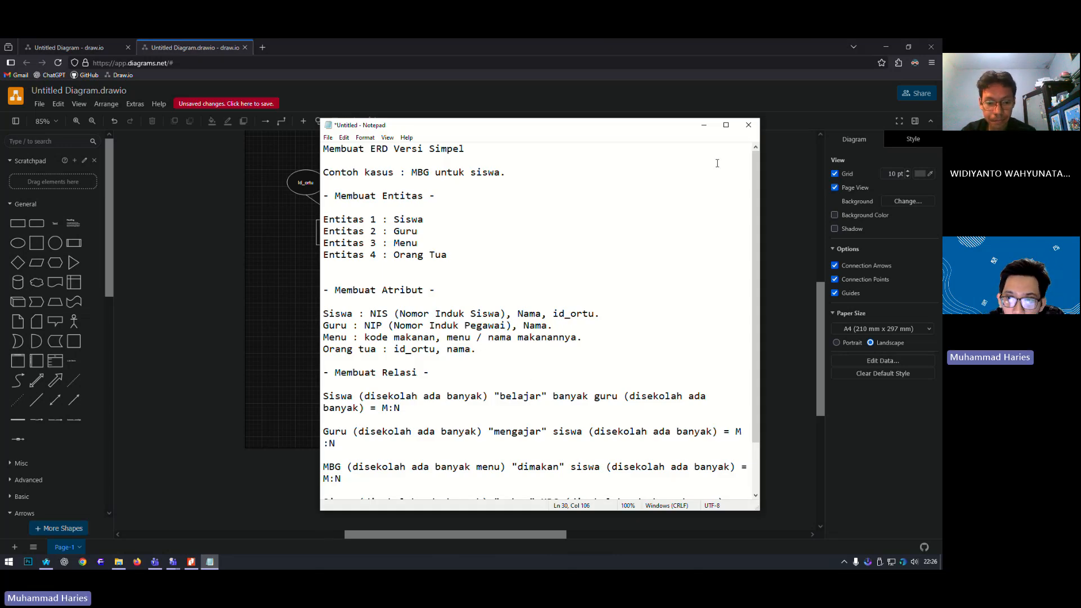
{"action": "left_click", "coordinate": [704, 125]}
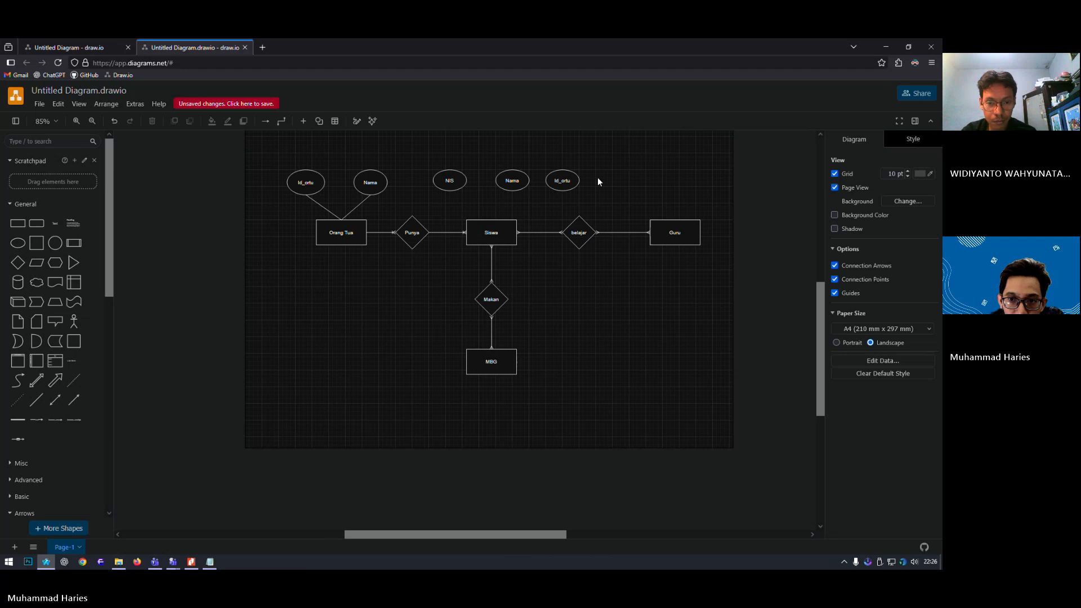
{"action": "left_click", "coordinate": [566, 191]}
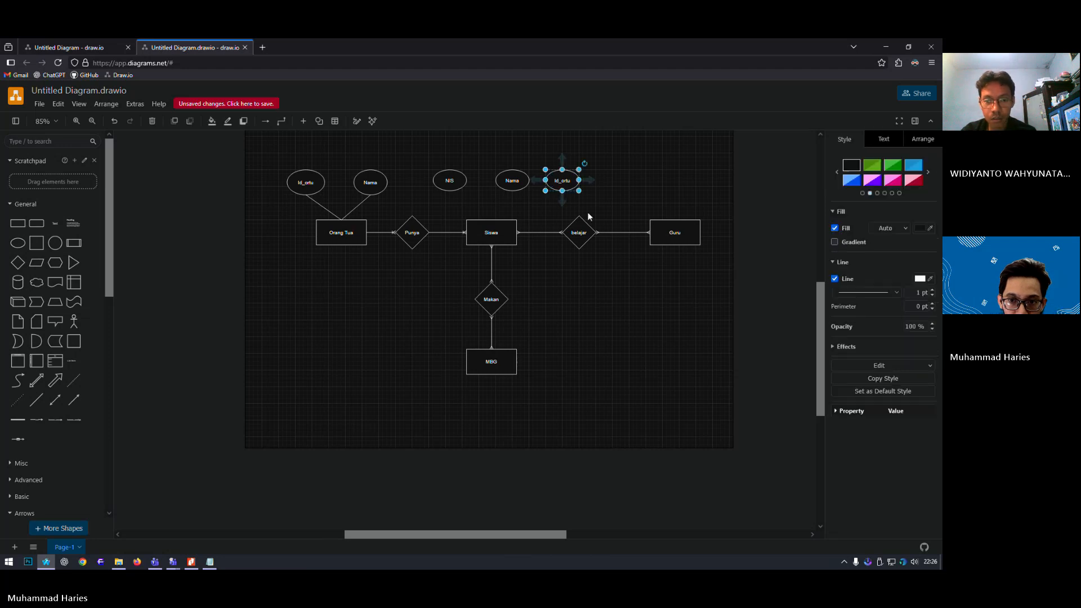
{"action": "left_click", "coordinate": [584, 348]}
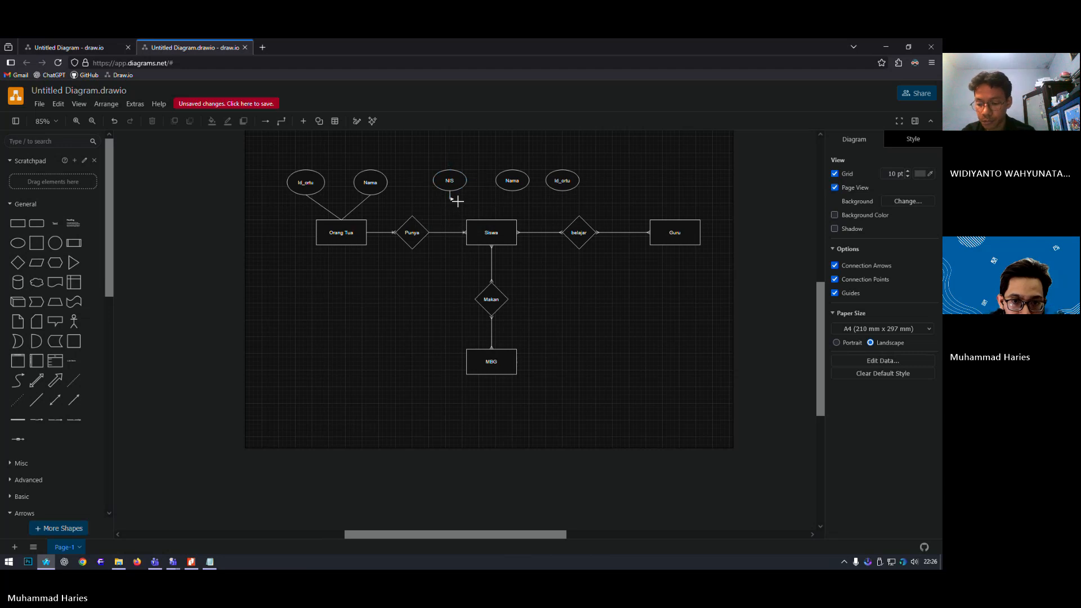
- Connect the NIS ellipse to the top centre of Siswa with a straight connector
{"action": "left_click_drag", "start_coordinate": [450, 201], "coordinate": [493, 221]}
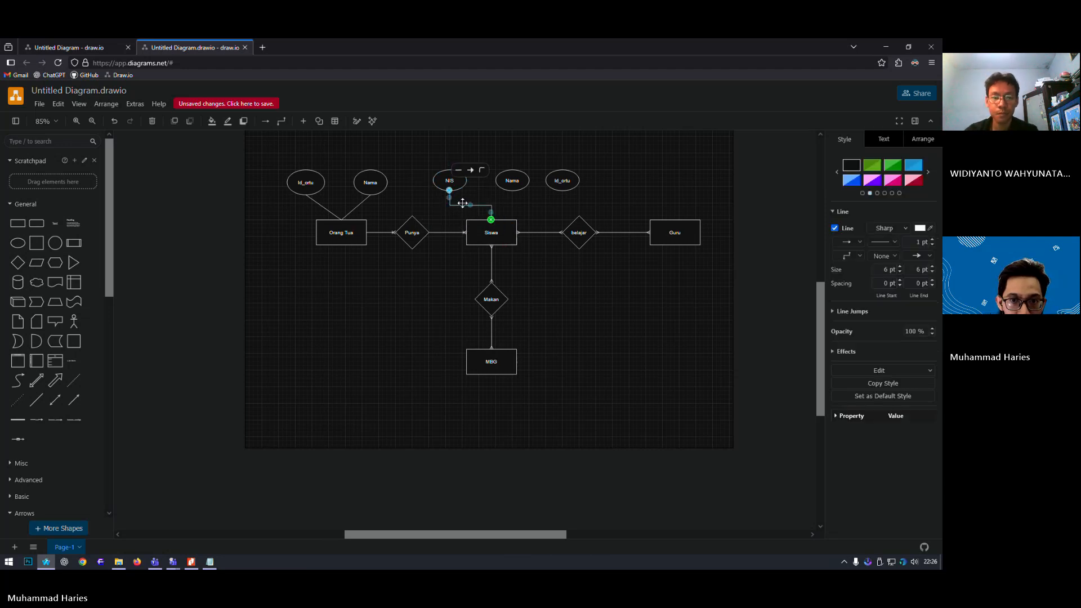
{"action": "left_click", "coordinate": [484, 171]}
{"action": "left_click", "coordinate": [454, 208]}
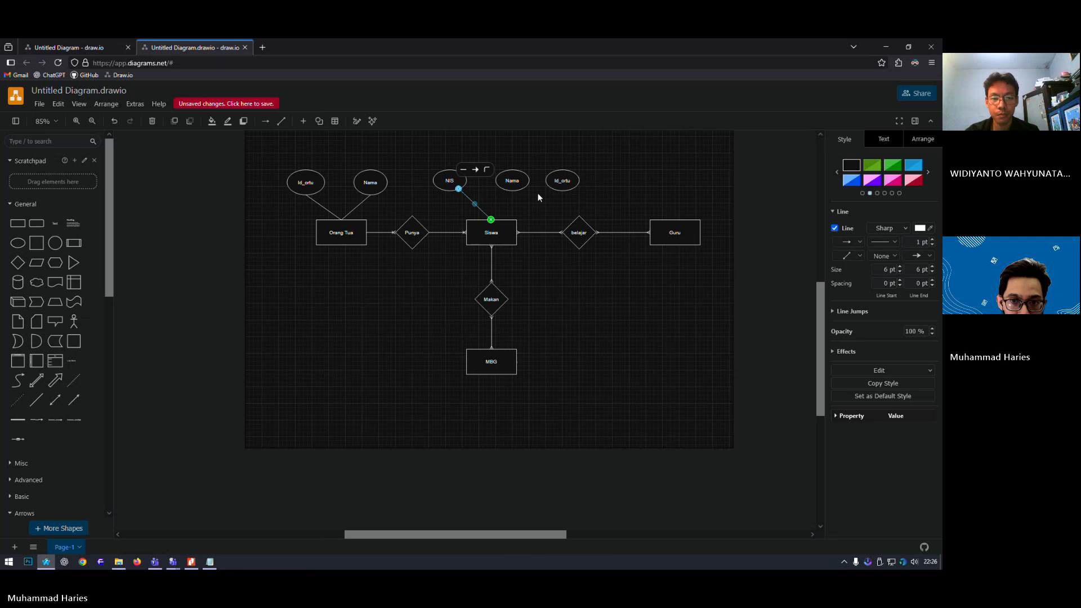
{"action": "left_click", "coordinate": [526, 207]}
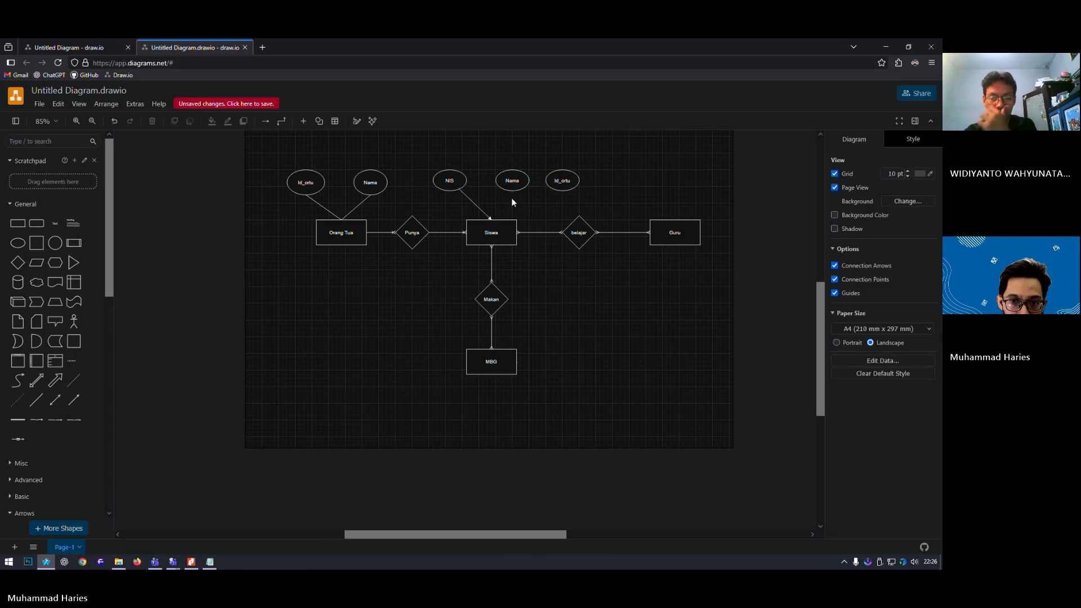
- Connect the Nama ellipse beside NIS to the top of Siswa with a straight connector
{"action": "left_click_drag", "start_coordinate": [511, 198], "coordinate": [492, 221]}
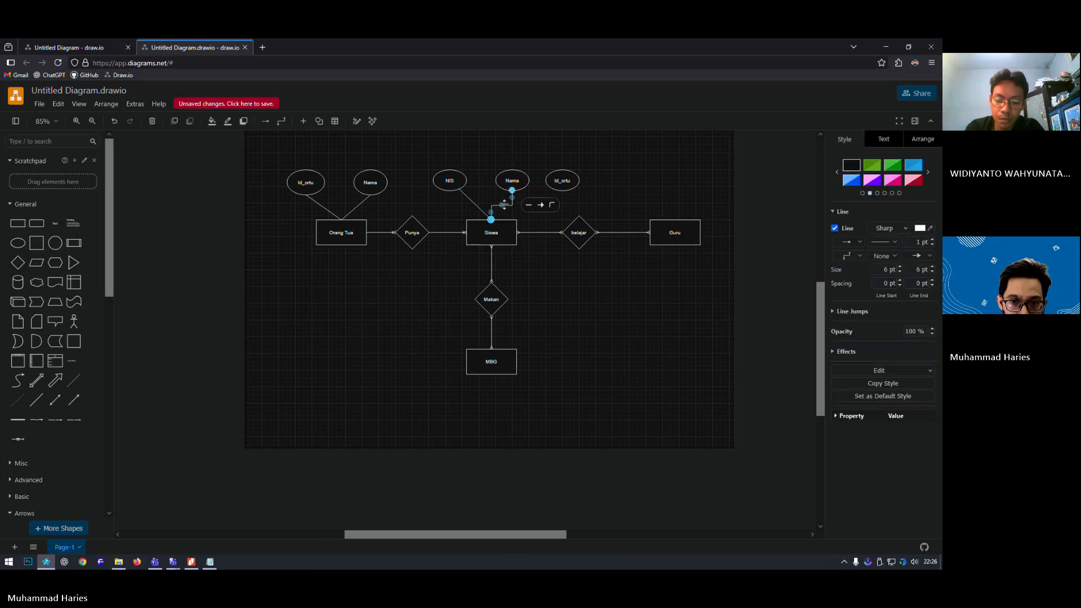
{"action": "left_click", "coordinate": [541, 207]}
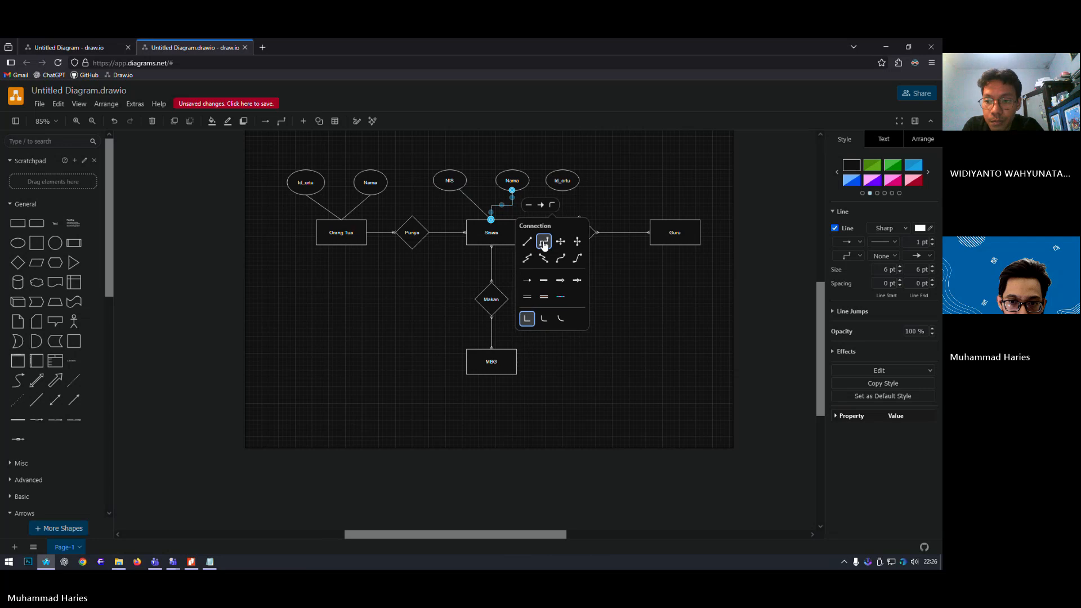
{"action": "left_click", "coordinate": [524, 241]}
{"action": "left_click", "coordinate": [549, 224]}
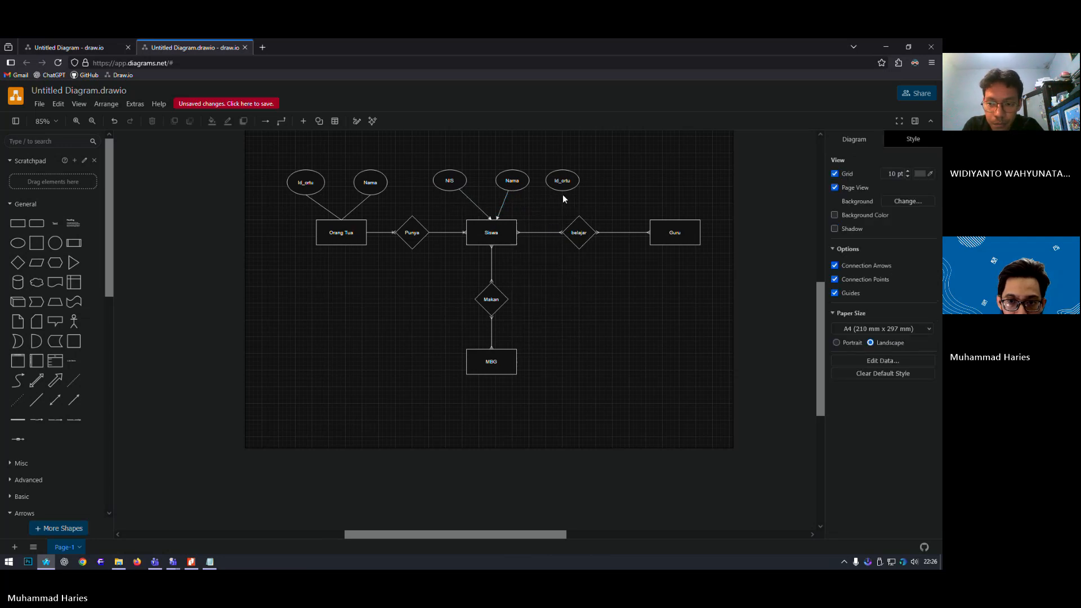
- Set the line end of the NIS–Siswa connector to none, removing its arrowhead
{"action": "left_click", "coordinate": [488, 217]}
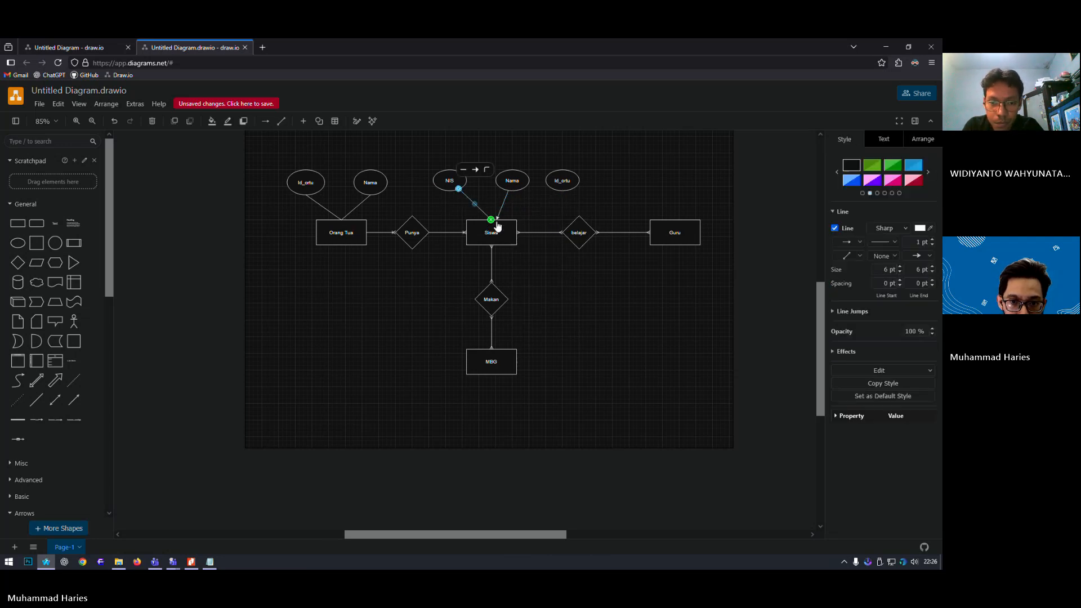
{"action": "left_click", "coordinate": [476, 169]}
{"action": "left_click", "coordinate": [488, 208]}
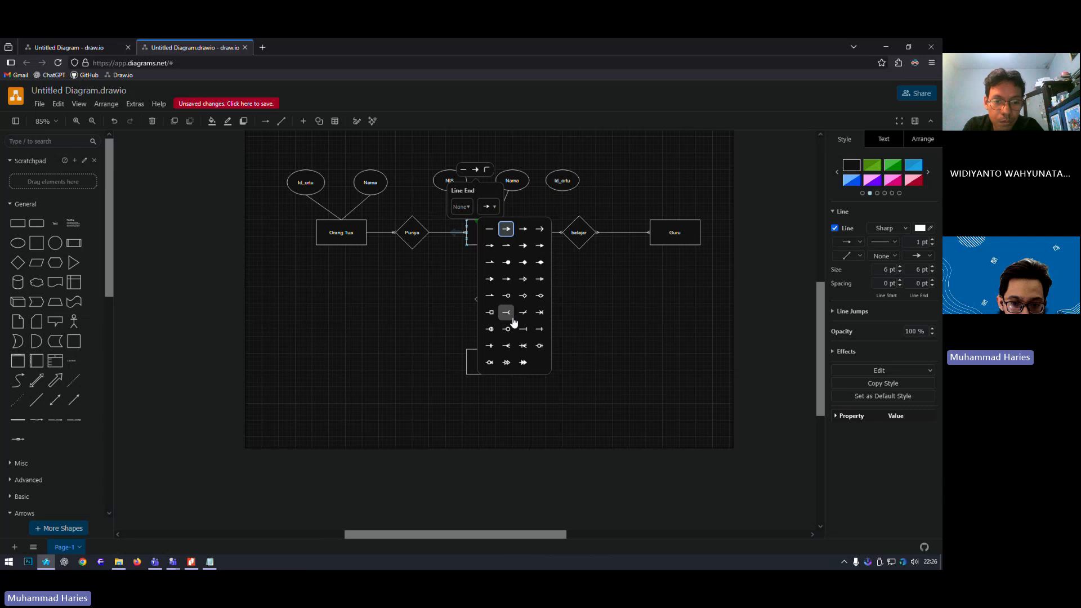
{"action": "left_click", "coordinate": [493, 230]}
{"action": "left_click", "coordinate": [550, 217]}
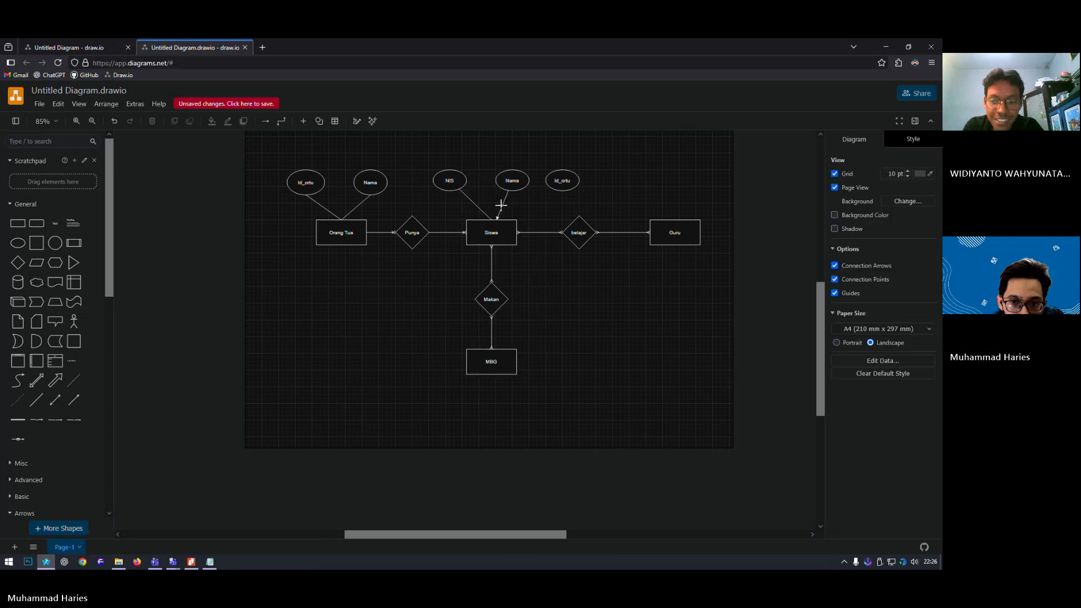
- Remove the arrowhead at the Siswa end of the Nama–Siswa connector
{"action": "left_click", "coordinate": [503, 207]}
{"action": "left_click", "coordinate": [468, 205]}
{"action": "left_click", "coordinate": [480, 242]}
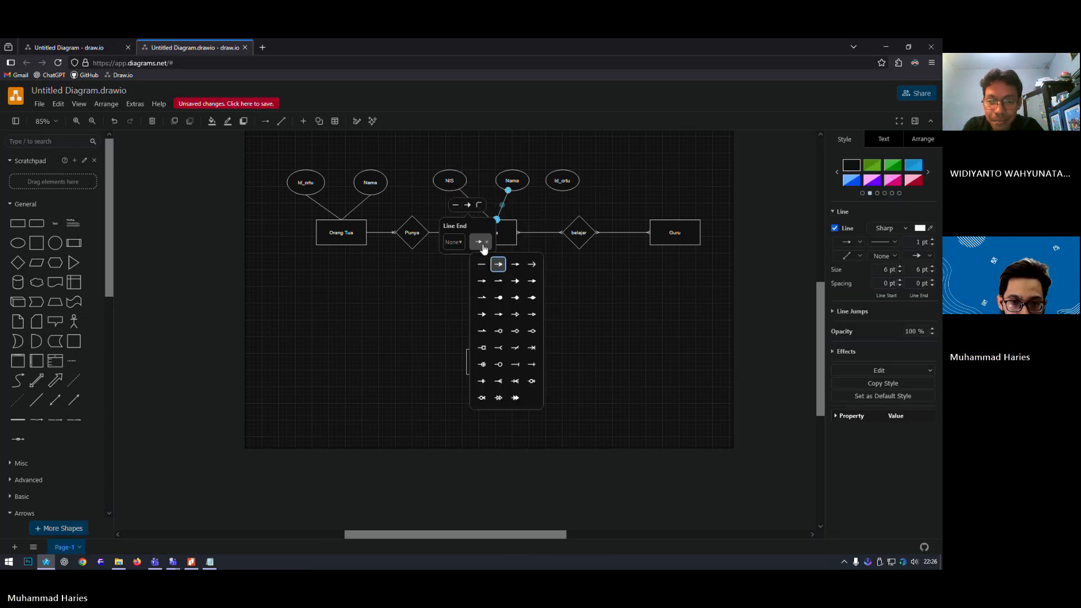
{"action": "left_click", "coordinate": [483, 265]}
{"action": "left_click", "coordinate": [564, 192]}
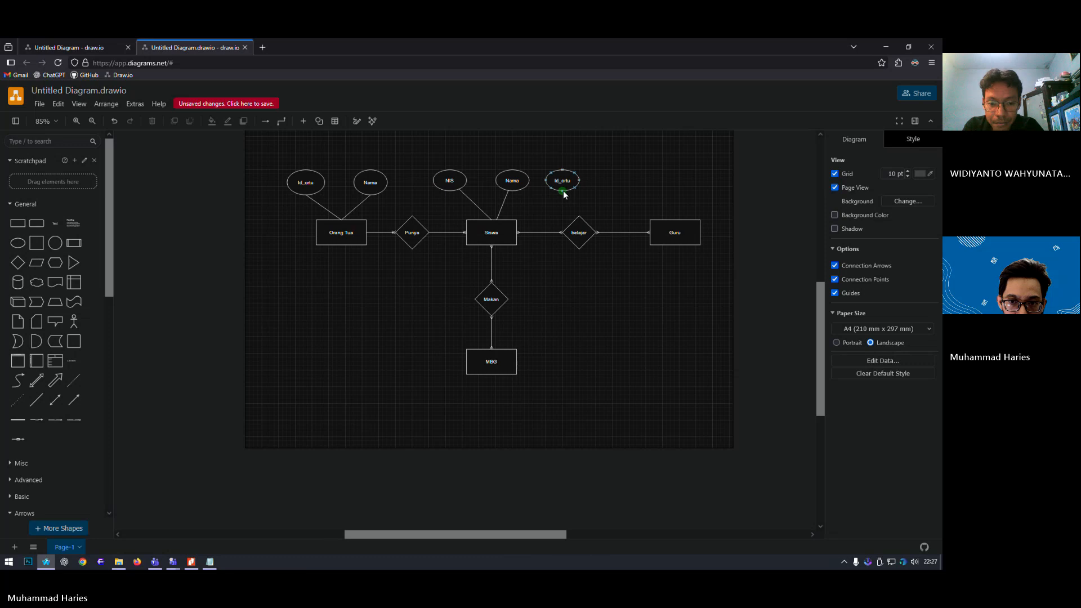
- Connect the Id_ortu ellipse beside Nama to the top of Siswa with a straight connector
{"action": "left_click", "coordinate": [564, 186]}
{"action": "left_click_drag", "start_coordinate": [563, 201], "coordinate": [495, 219]}
{"action": "left_click", "coordinate": [512, 164]}
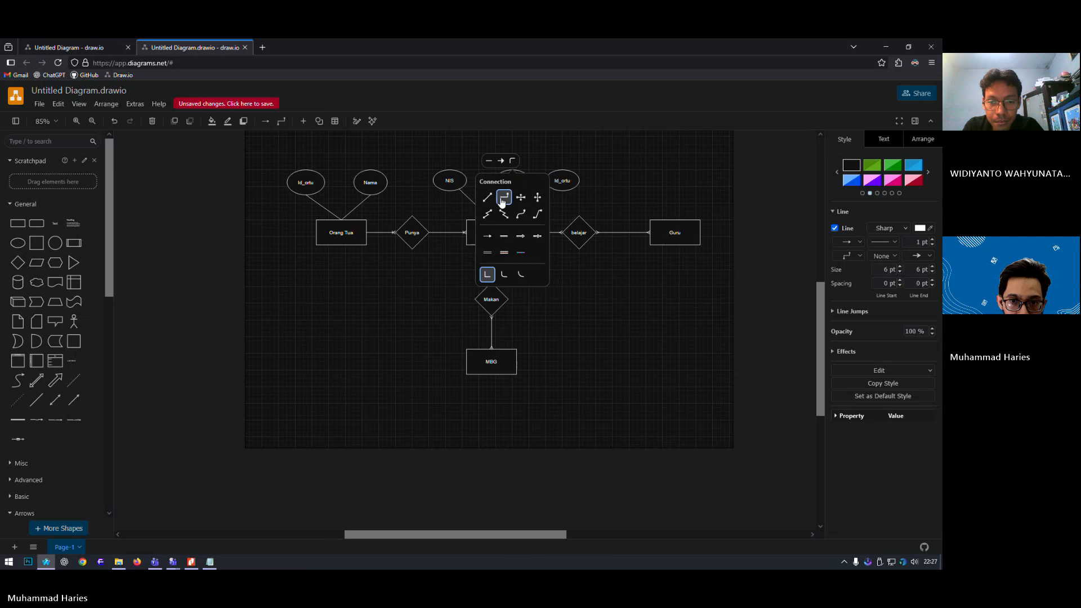
{"action": "left_click", "coordinate": [513, 189]}
{"action": "left_click", "coordinate": [619, 194]}
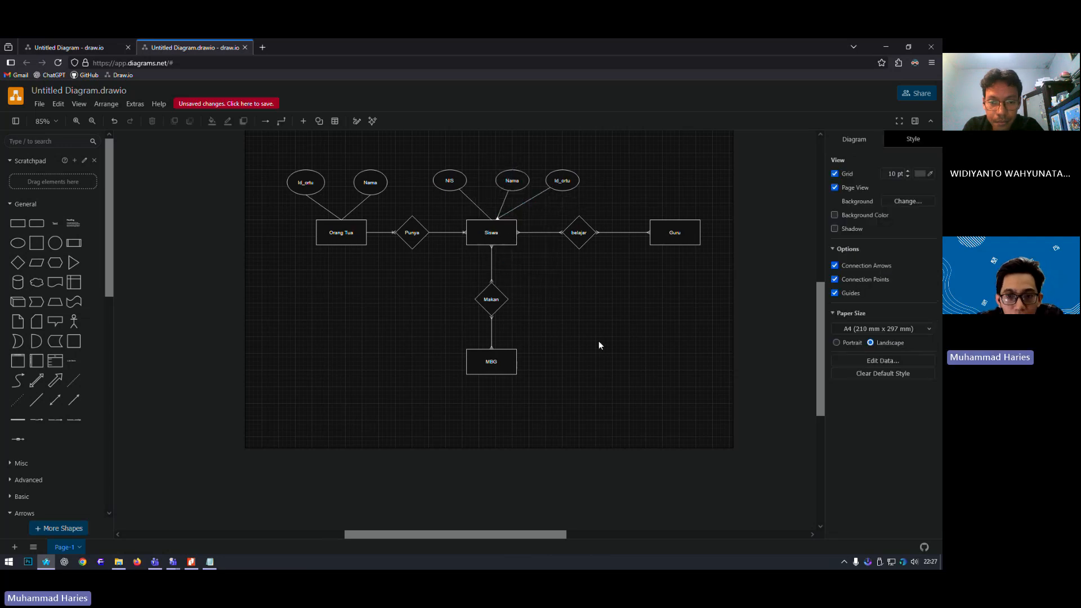
- Remove the arrowhead at the Siswa end of the Id_ortu–Siswa connector
{"action": "left_click", "coordinate": [520, 205]}
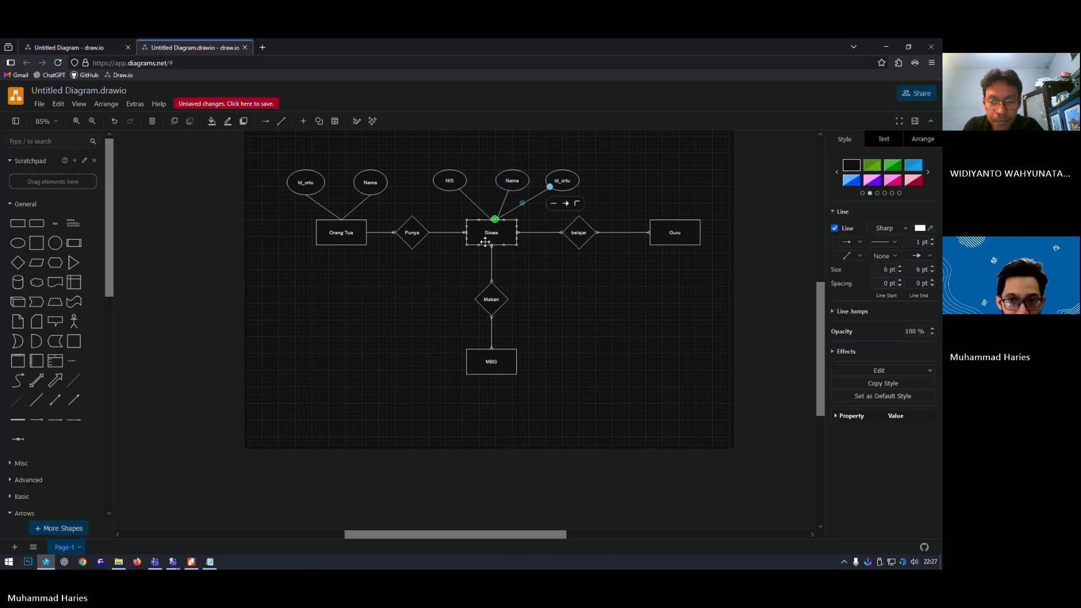
{"action": "left_click", "coordinate": [566, 203]}
{"action": "left_click", "coordinate": [575, 241]}
{"action": "left_click", "coordinate": [580, 264]}
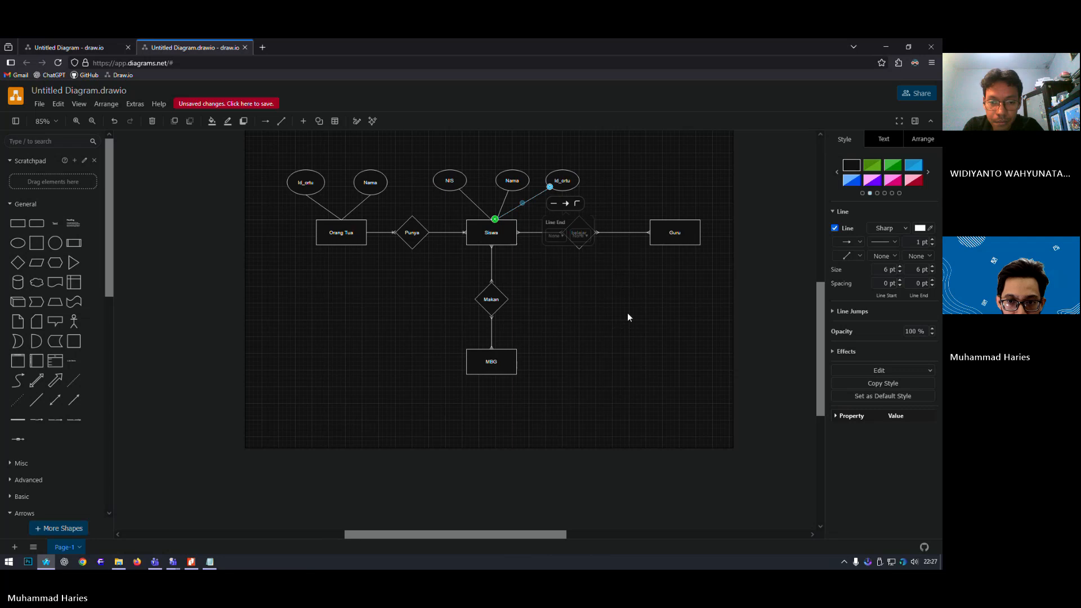
{"action": "left_click", "coordinate": [628, 314]}
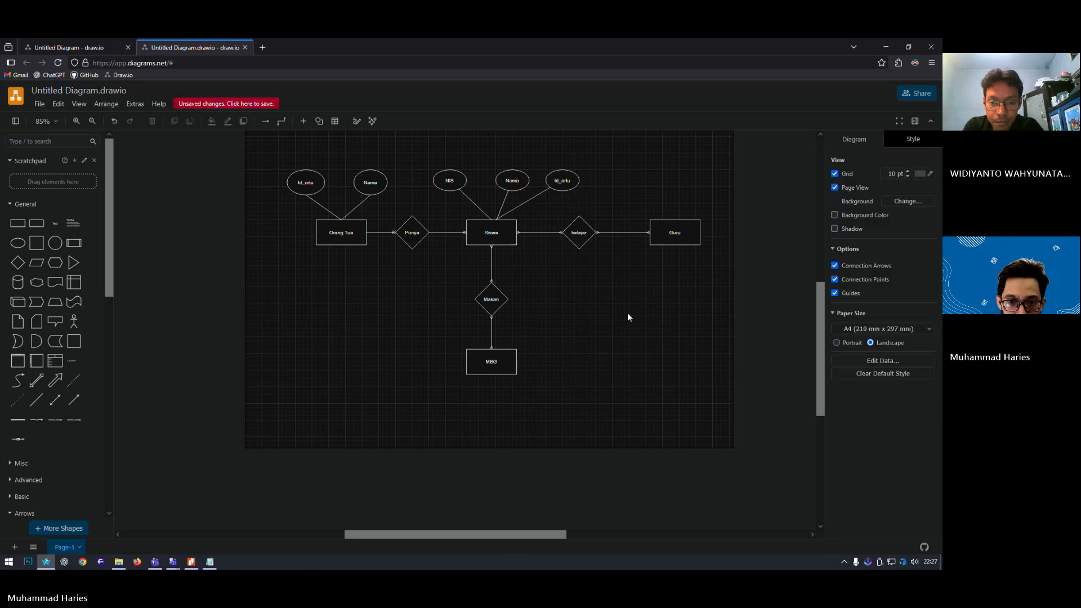
{"action": "left_click", "coordinate": [518, 206]}
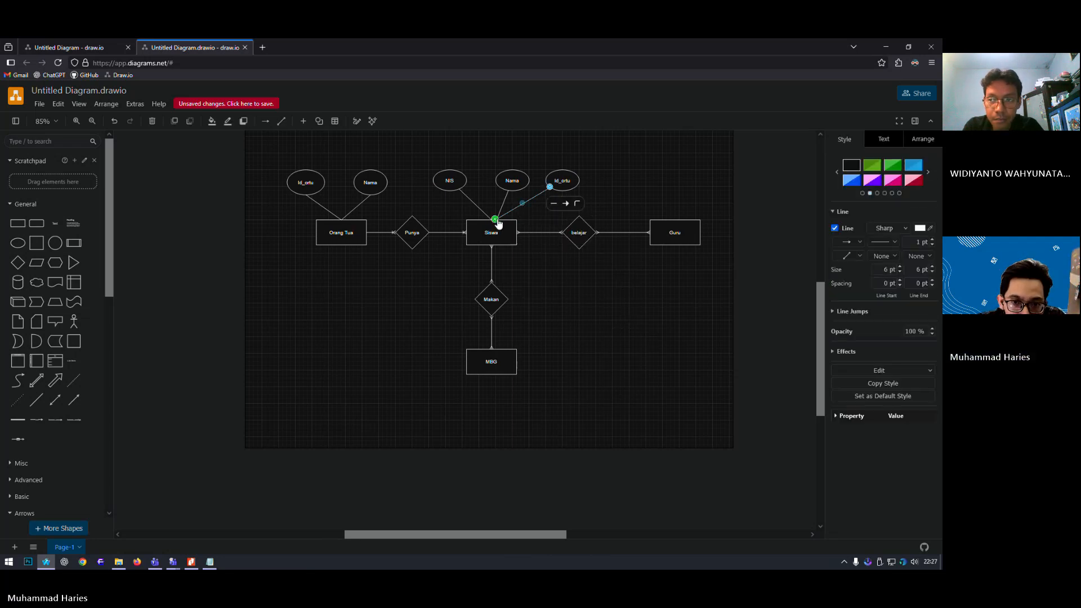
{"action": "left_click", "coordinate": [632, 455]}
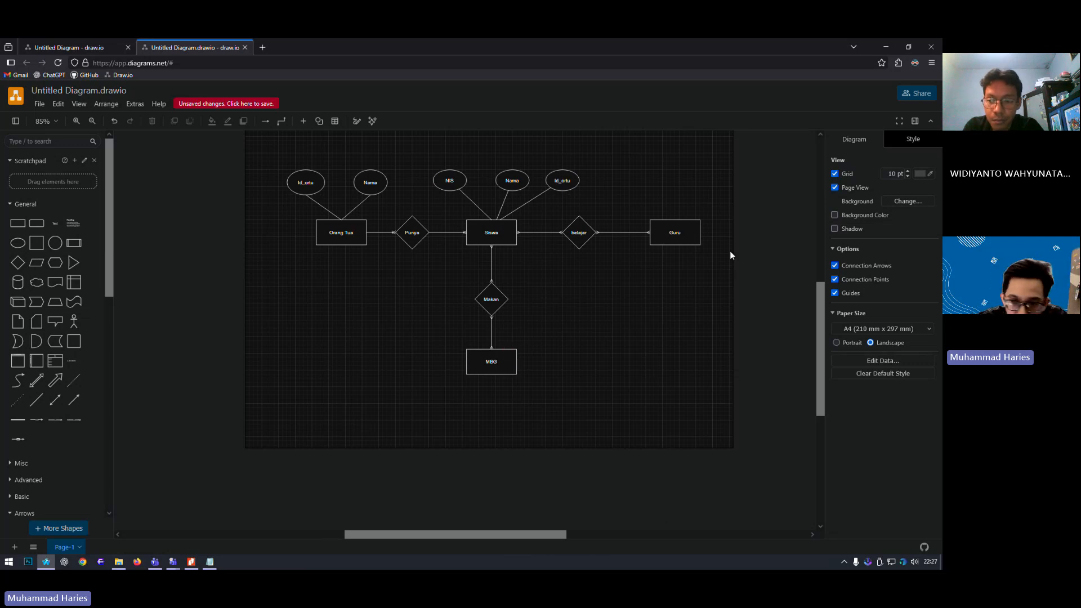
- Duplicate the Siswa entity's Id_ortu ellipse twice and place both copies in the attribute row above Guru
{"action": "left_click", "coordinate": [573, 189]}
{"action": "left_click", "coordinate": [635, 333]}
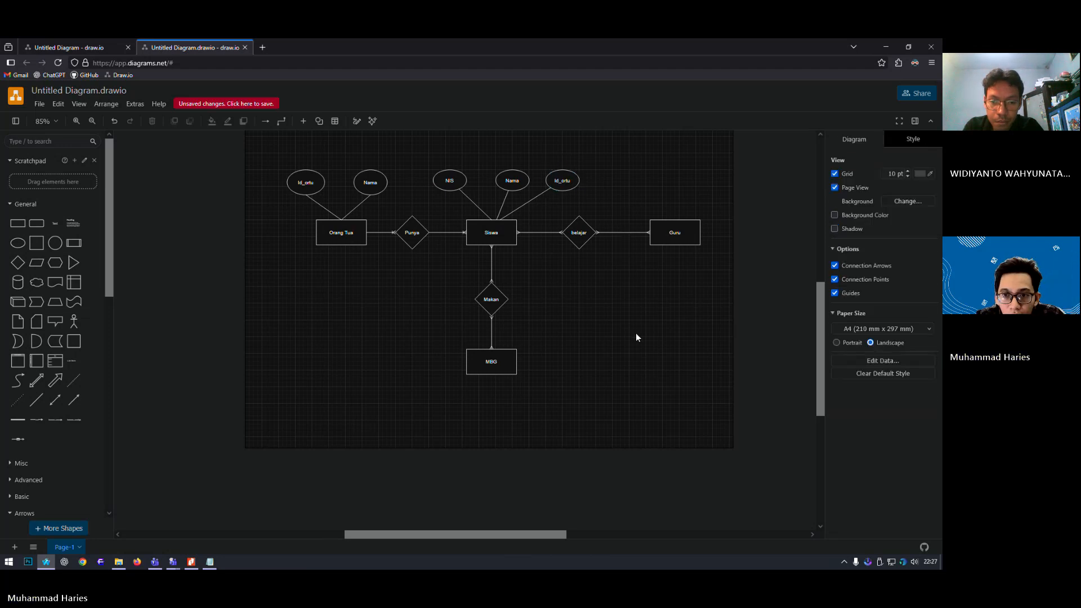
{"action": "key", "text": "ctrl+v"}
{"action": "left_click_drag", "start_coordinate": [656, 339], "coordinate": [631, 178]}
{"action": "left_click", "coordinate": [637, 350]}
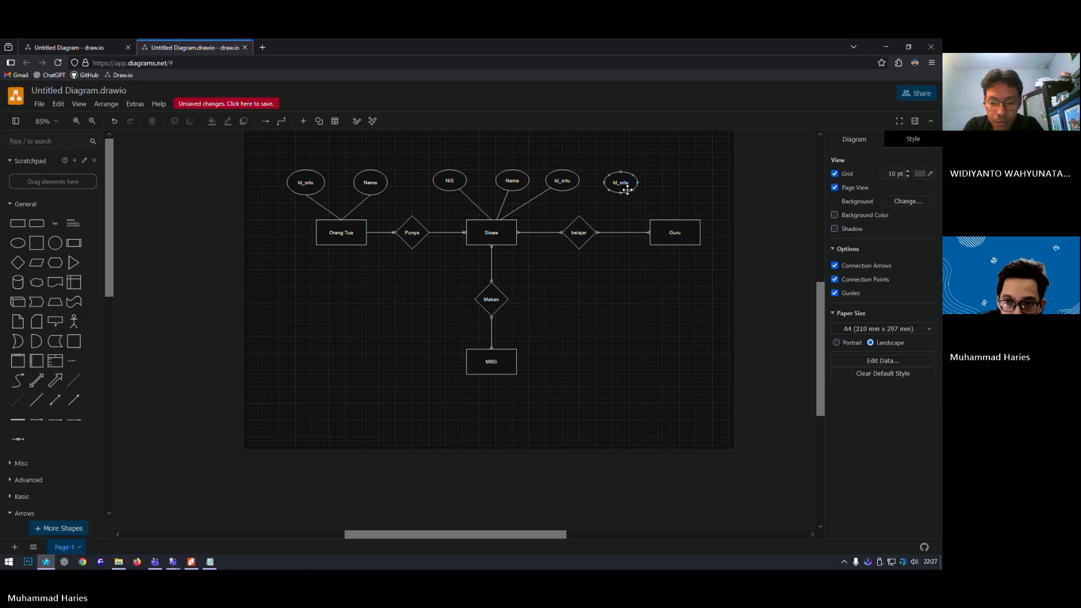
{"action": "left_click", "coordinate": [626, 190]}
{"action": "key", "text": "ctrl+v"}
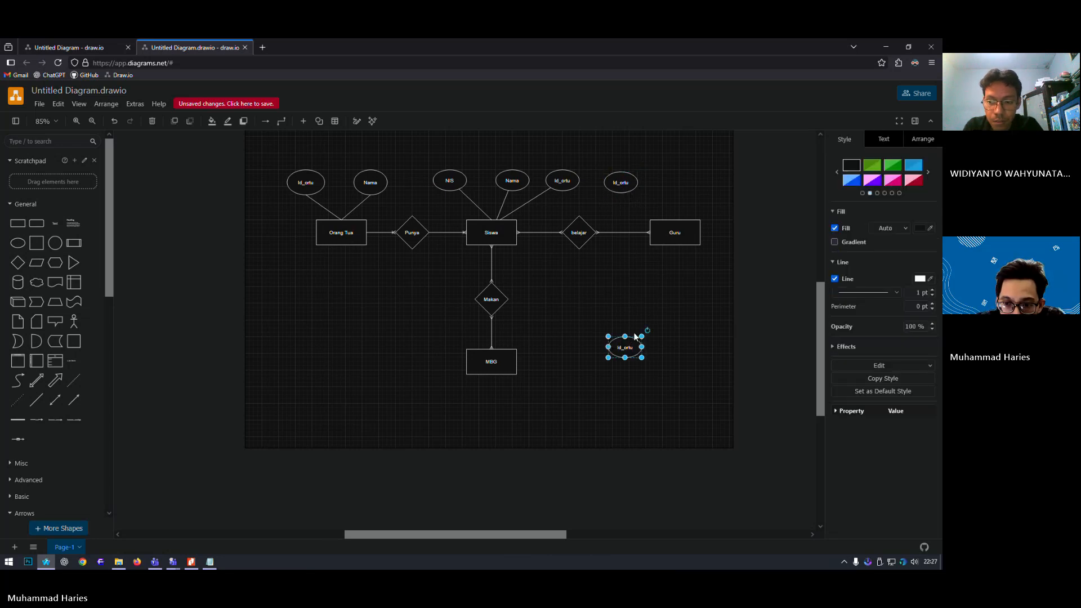
{"action": "left_click_drag", "start_coordinate": [633, 342], "coordinate": [698, 182]}
- Relabel the two copied ellipses above Guru as NIP and Nama
{"action": "left_click", "coordinate": [621, 182]}
{"action": "double_click", "coordinate": [621, 183]}
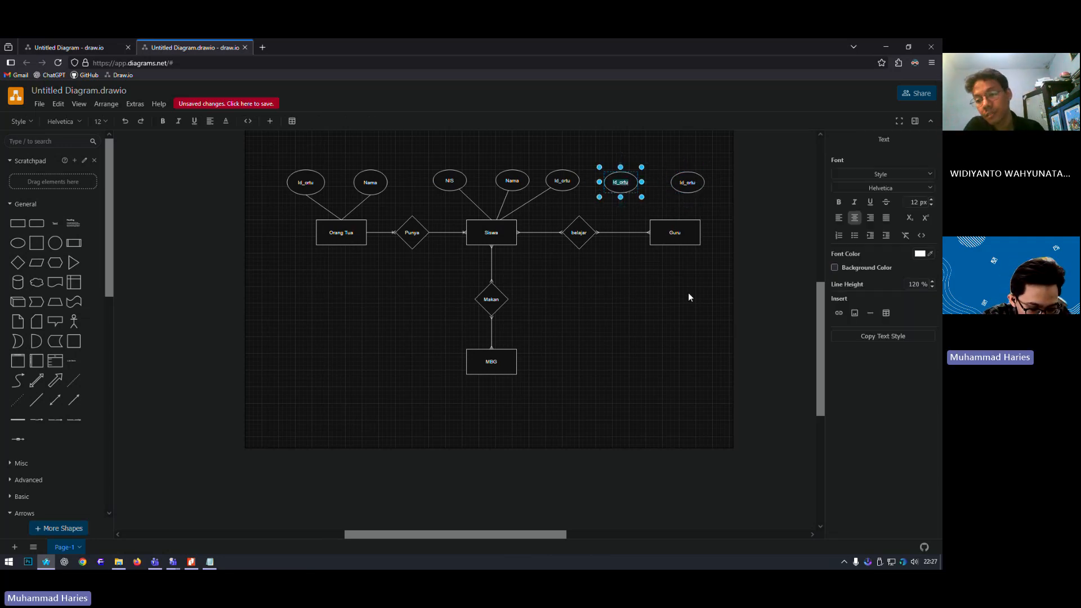
{"action": "type", "text": "NIP"}
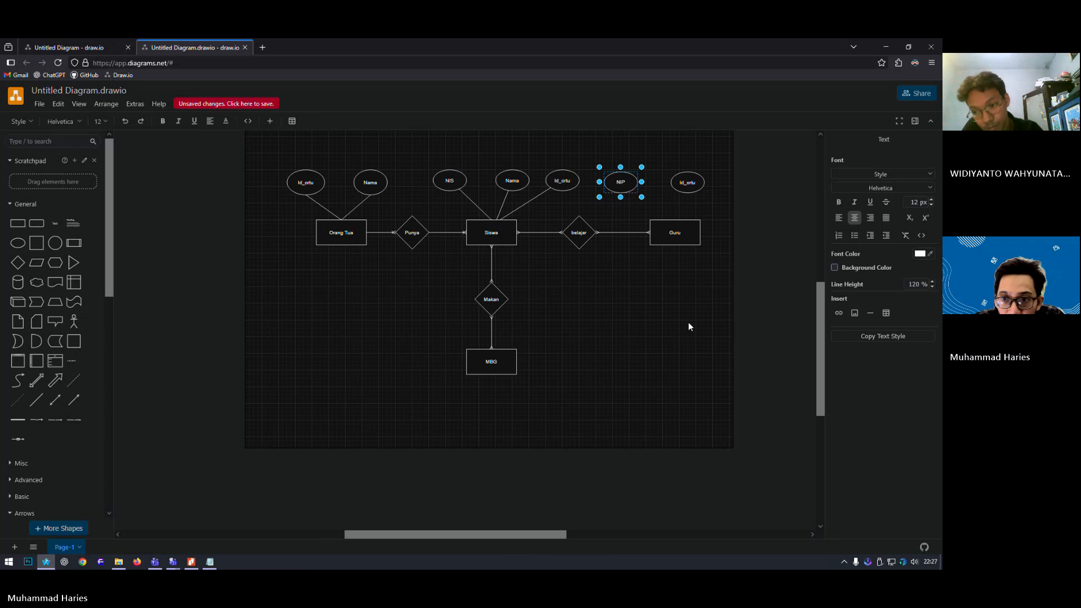
{"action": "left_click", "coordinate": [688, 182]}
{"action": "double_click", "coordinate": [688, 182]}
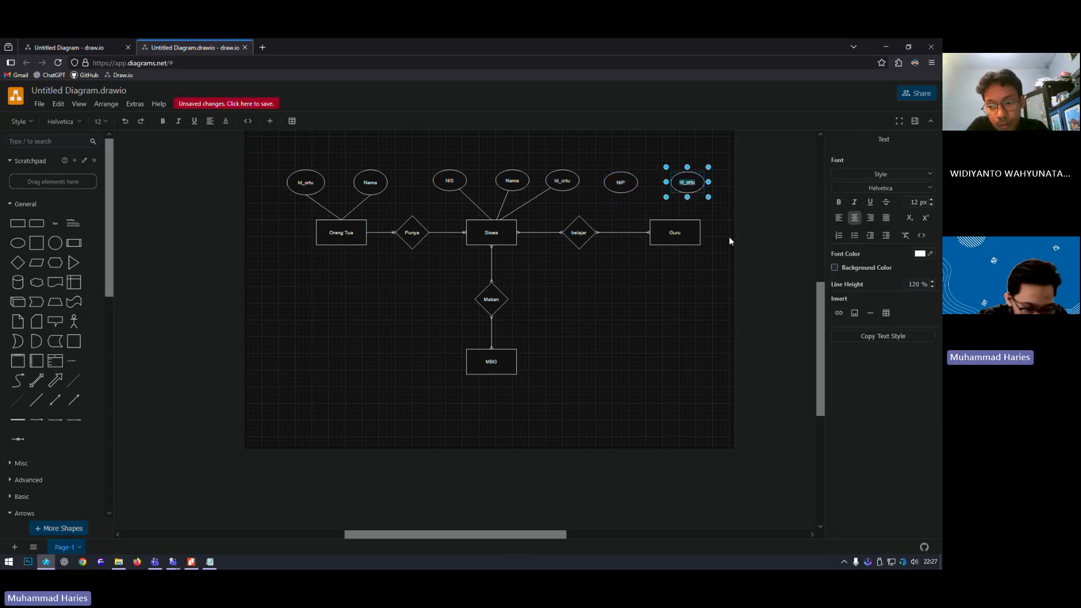
{"action": "type", "text": "Nama"}
{"action": "left_click", "coordinate": [715, 243]}
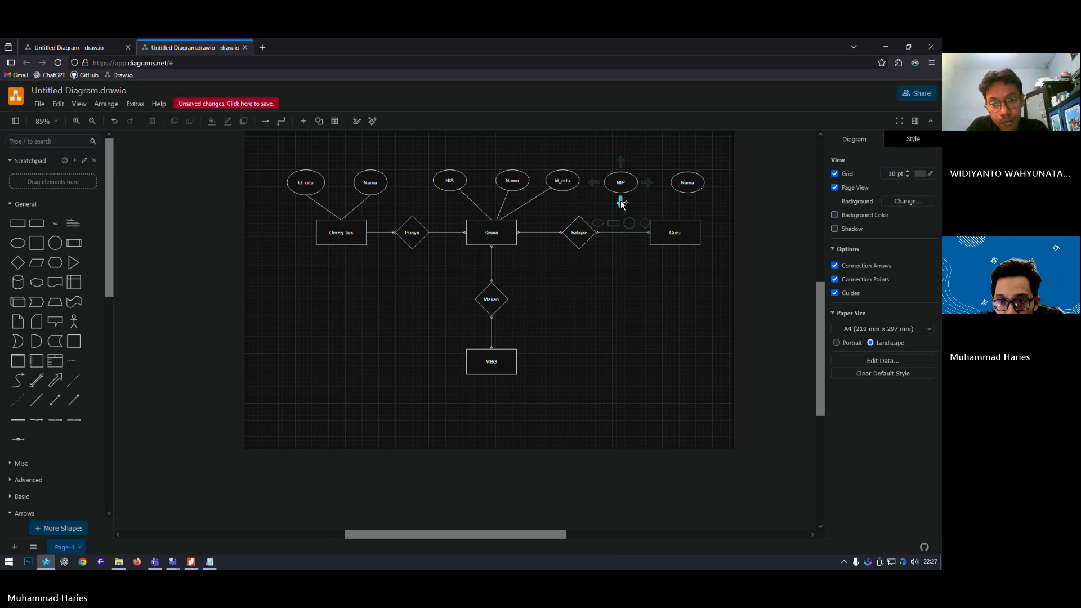
- Connect the NIP ellipse to the top of Guru with a straight connector
{"action": "left_click_drag", "start_coordinate": [621, 201], "coordinate": [675, 219]}
{"action": "left_click", "coordinate": [691, 183]}
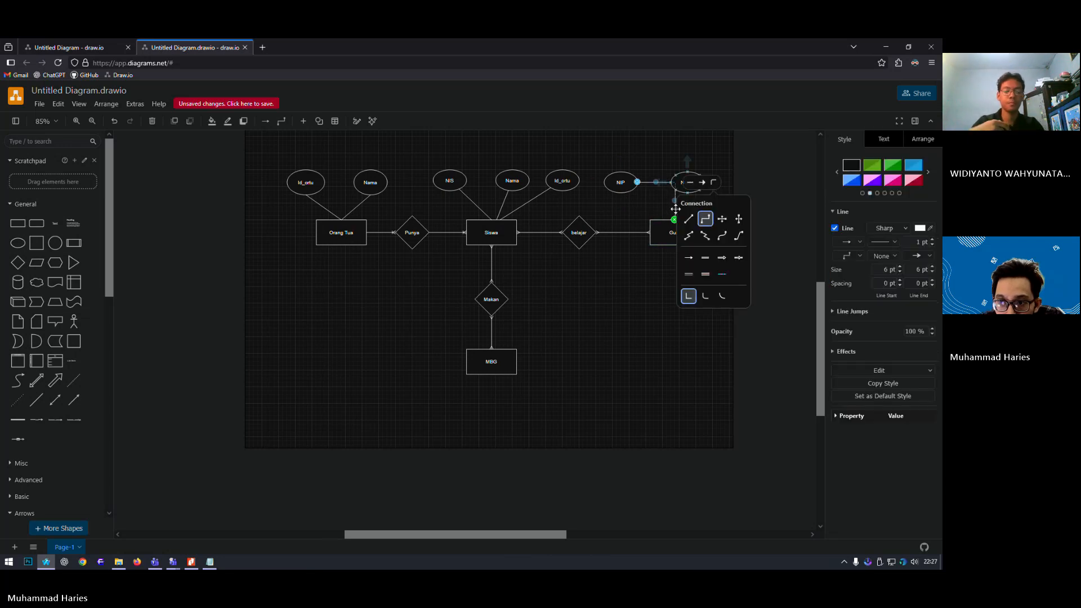
{"action": "left_click", "coordinate": [694, 217]}
{"action": "left_click", "coordinate": [709, 209]}
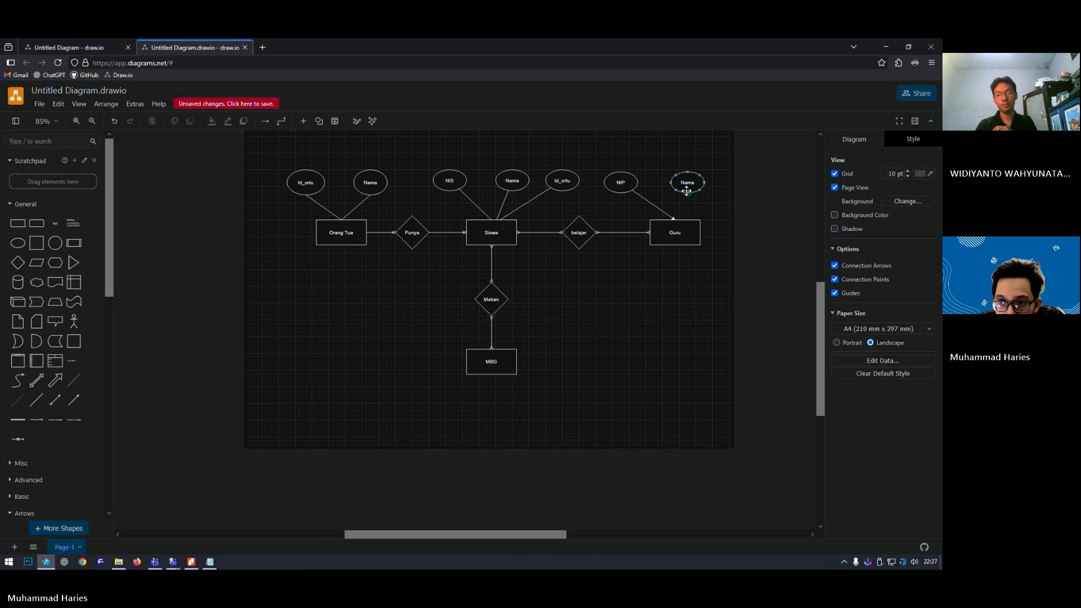
- Connect the Nama ellipse above Guru to the top of Guru with a straight connector
{"action": "left_click", "coordinate": [686, 189]}
{"action": "left_click_drag", "start_coordinate": [687, 201], "coordinate": [683, 221]}
{"action": "left_click", "coordinate": [727, 206]}
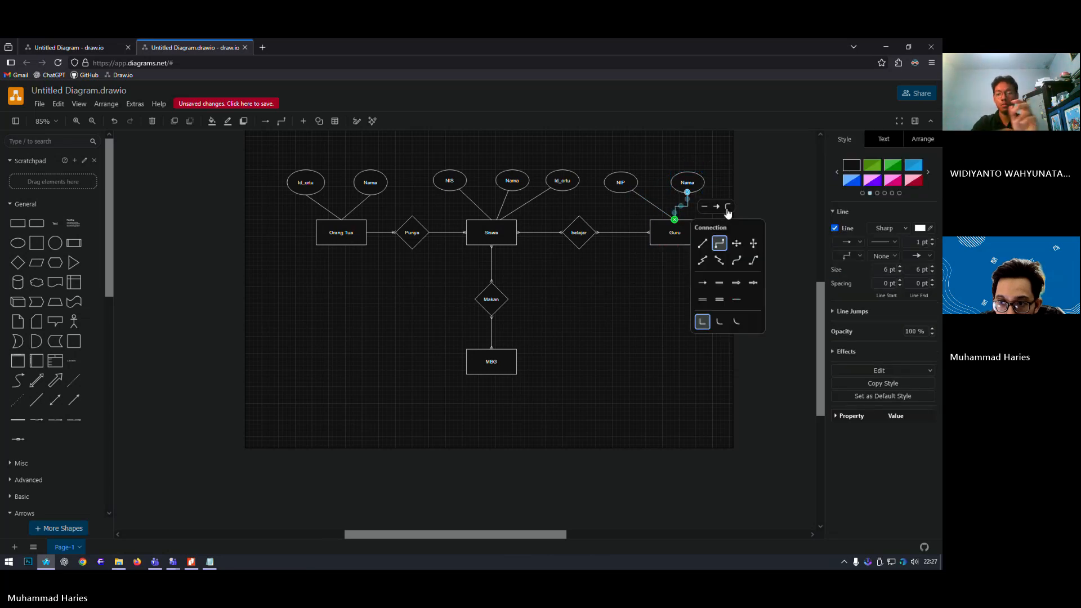
{"action": "left_click", "coordinate": [702, 243]}
{"action": "left_click", "coordinate": [711, 271]}
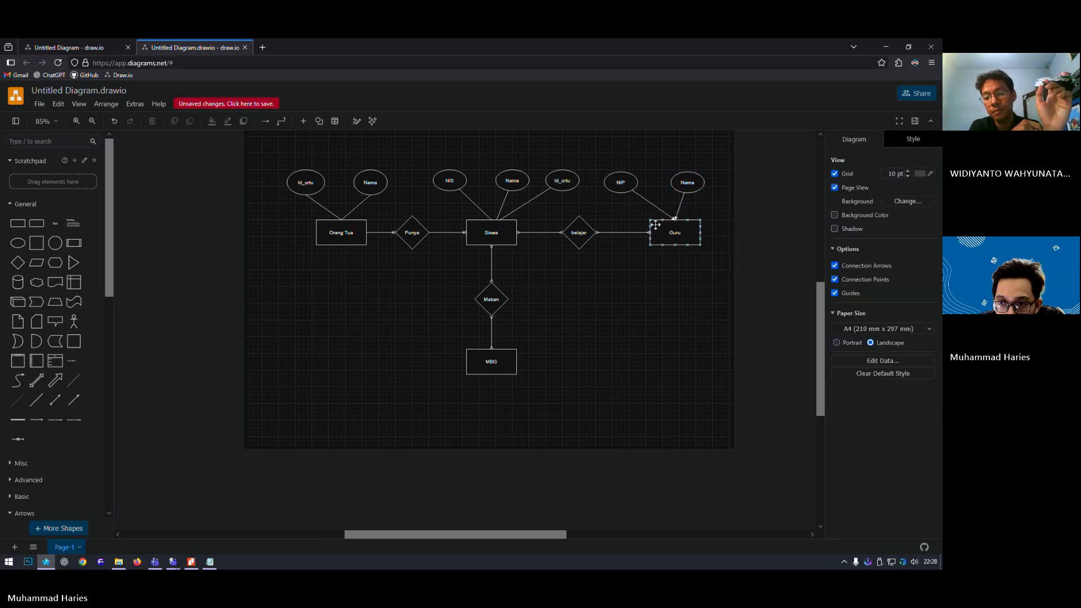
- Set the line end of the Nama–Guru connector to none, removing its arrowhead
{"action": "left_click", "coordinate": [680, 208]}
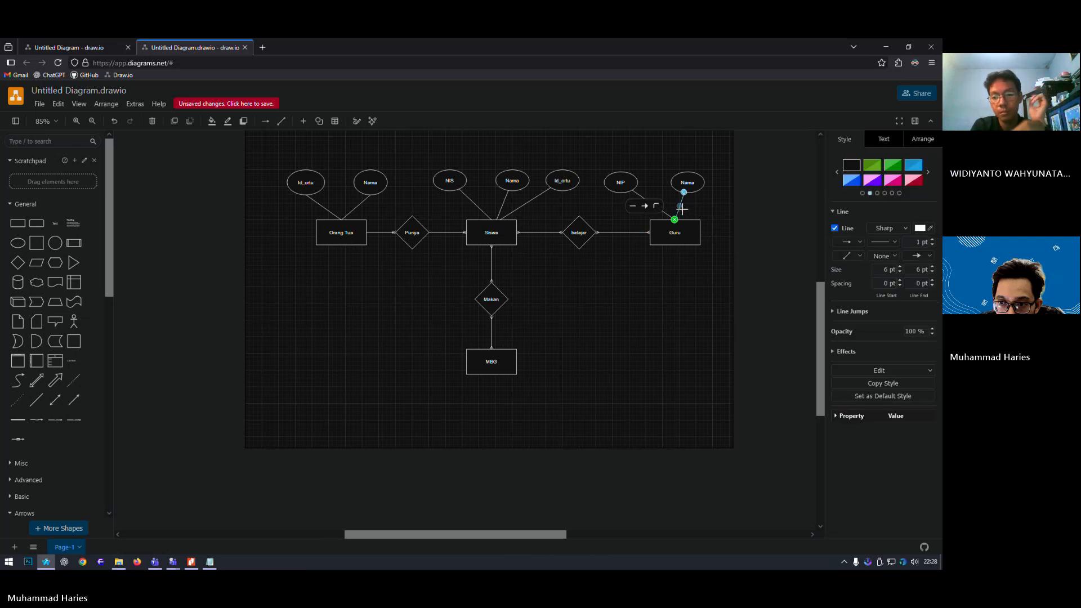
{"action": "left_click", "coordinate": [645, 206]}
{"action": "left_click", "coordinate": [657, 242]}
{"action": "left_click", "coordinate": [659, 266]}
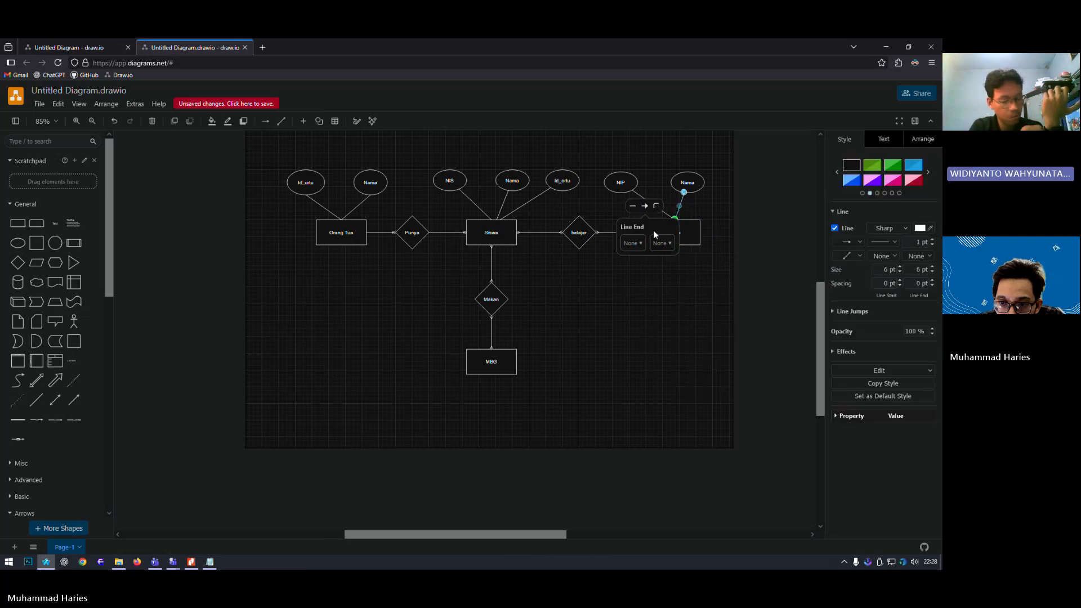
- Remove the arrowhead at the Guru end of the NIP–Guru connector
{"action": "left_click", "coordinate": [637, 194]}
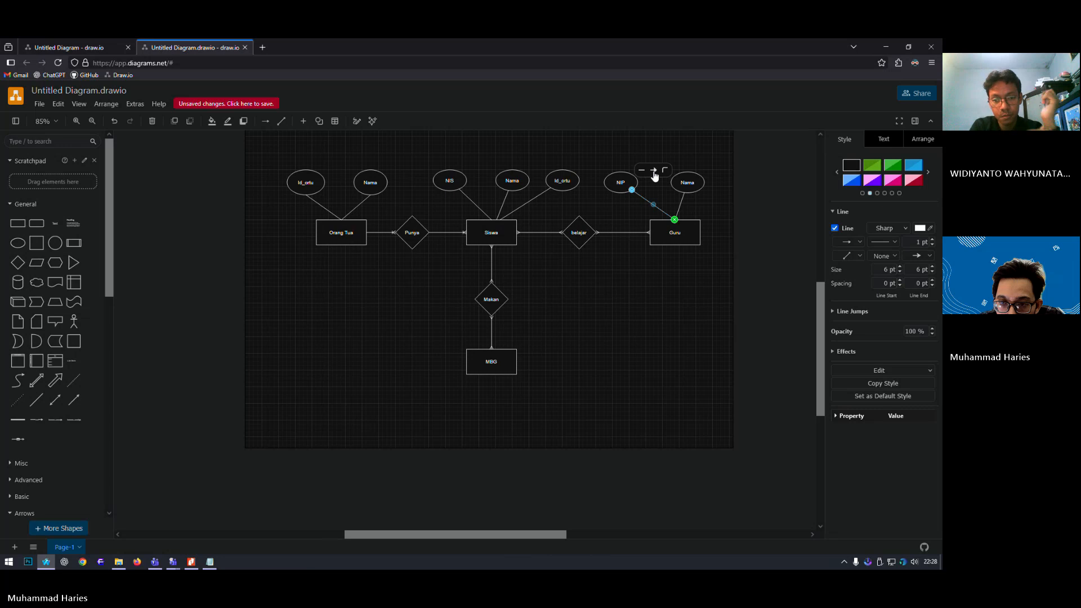
{"action": "left_click", "coordinate": [655, 172]}
{"action": "left_click", "coordinate": [664, 213]}
{"action": "left_click", "coordinate": [668, 231]}
{"action": "left_click", "coordinate": [684, 330]}
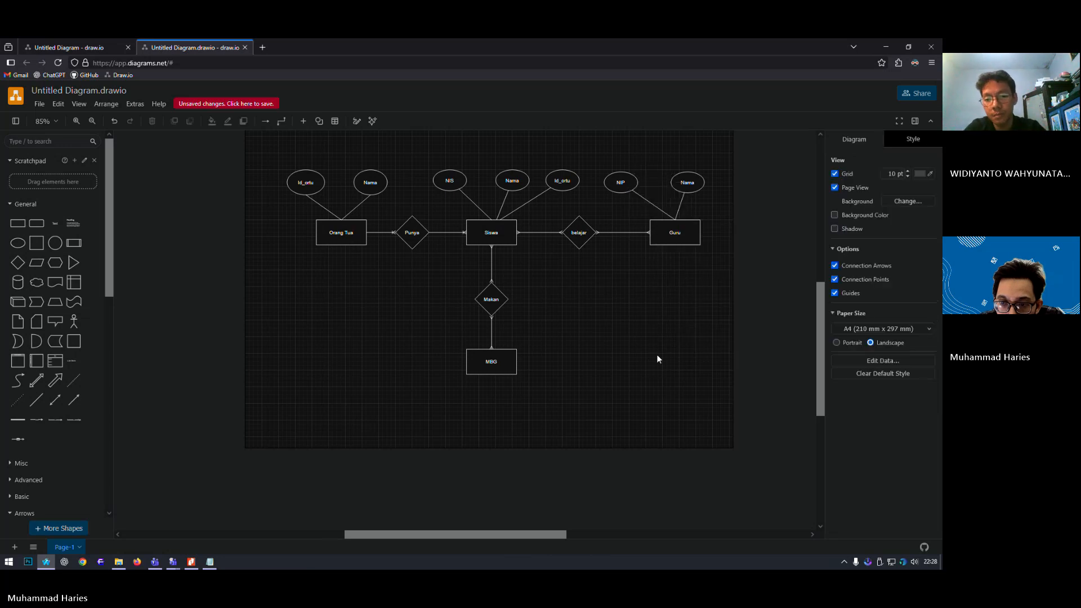
- Spread the Guru ends of the Nama and NIP connectors apart along Guru's top edge
{"action": "left_click", "coordinate": [680, 200]}
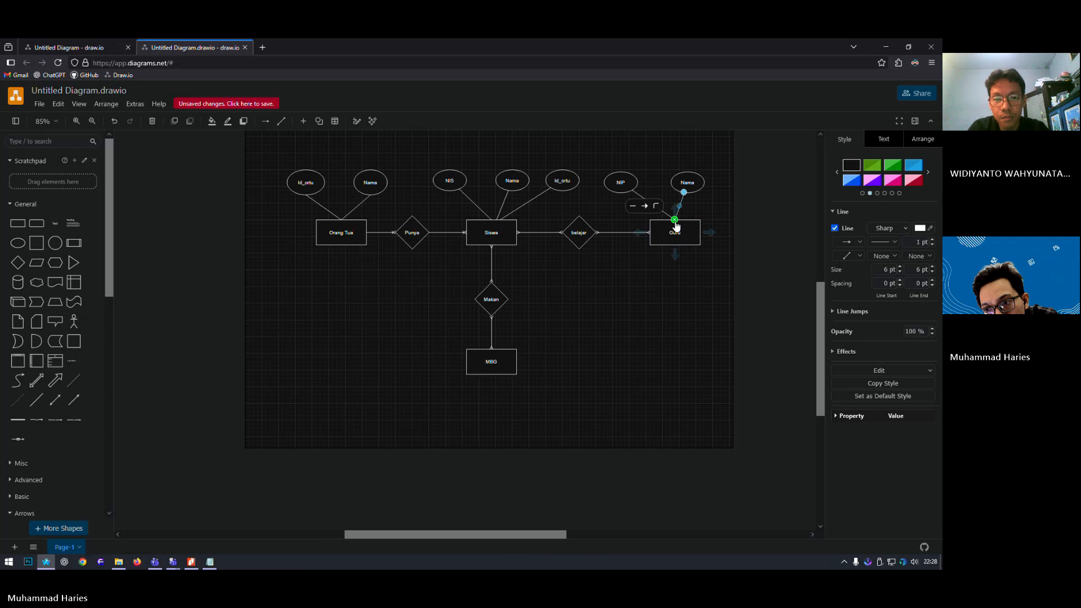
{"action": "left_click_drag", "start_coordinate": [676, 222], "coordinate": [678, 225]}
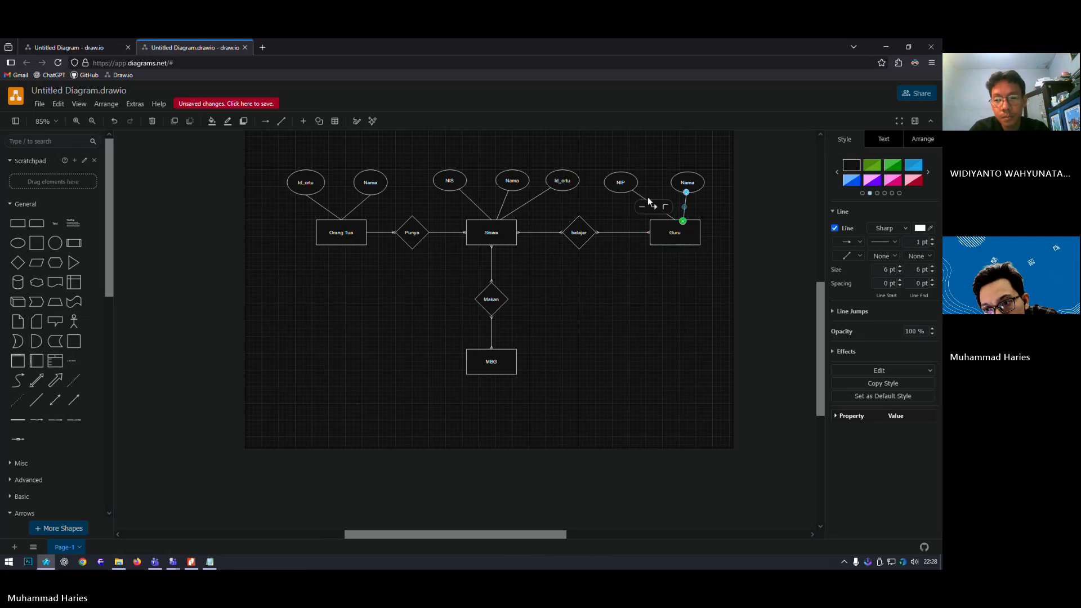
{"action": "left_click_drag", "start_coordinate": [641, 196], "coordinate": [669, 224]}
{"action": "left_click", "coordinate": [714, 389]}
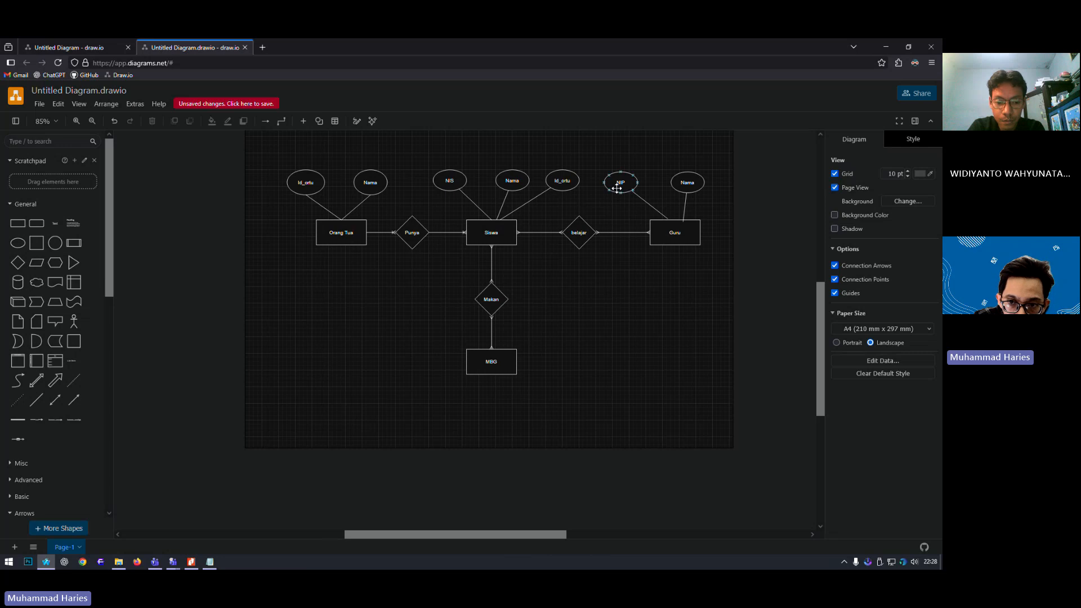
- Check the Menu attributes in the Notepad notes and paste a copy of the NIP ellipse beside MBG
{"action": "left_click", "coordinate": [618, 188]}
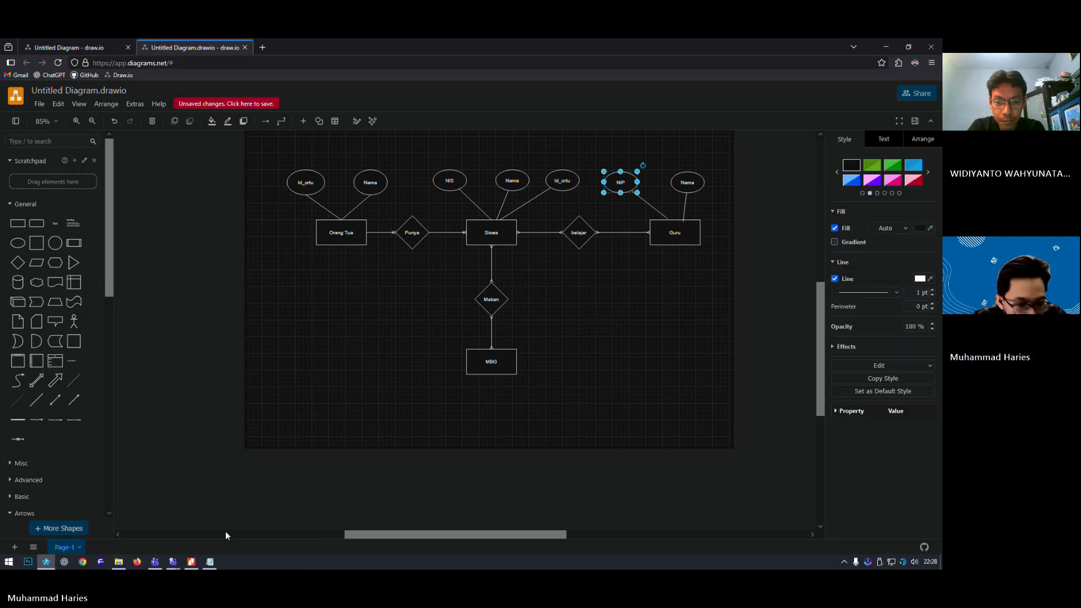
{"action": "left_click", "coordinate": [209, 562]}
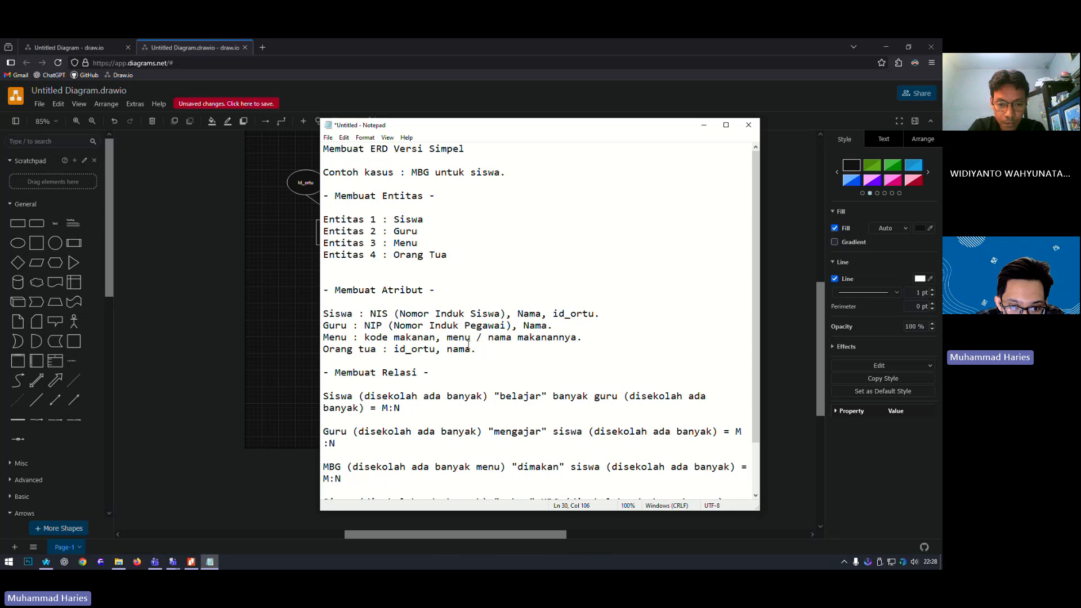
{"action": "left_click", "coordinate": [269, 387]}
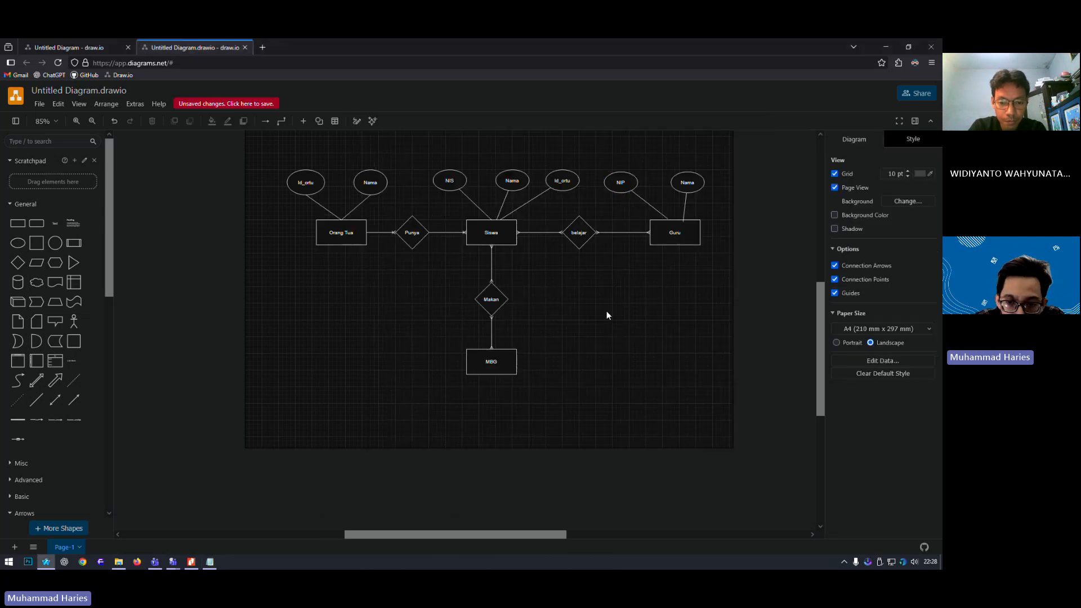
{"action": "key", "text": "ctrl+v"}
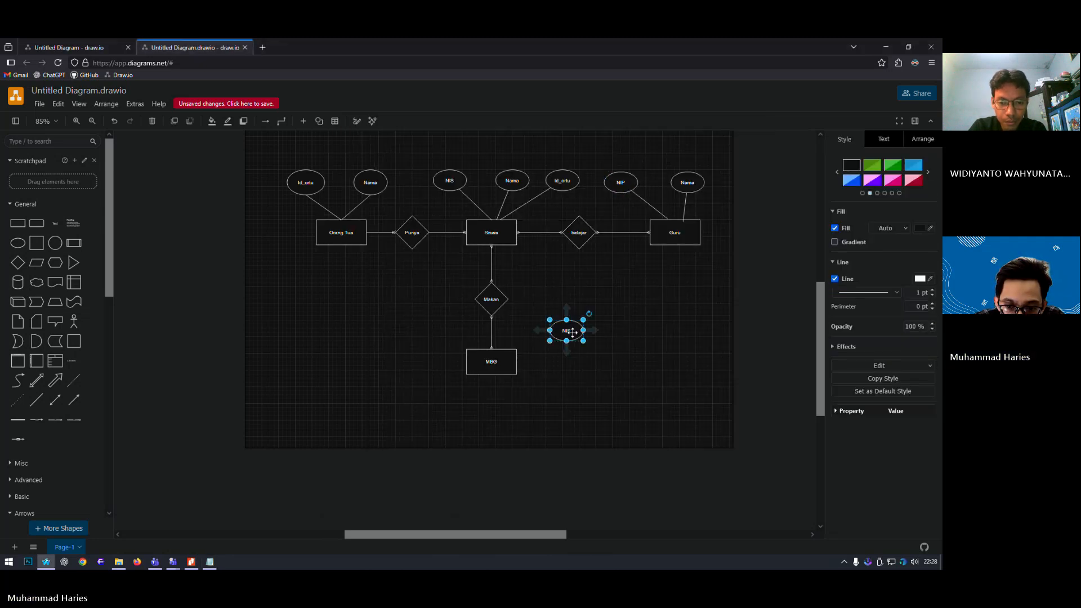
- Label the pasted ellipse "Kode _makanan", enlarge it to fit the text on one line and place it below MBG, slightly to the left
{"action": "double_click", "coordinate": [572, 333]}
{"action": "type", "text": "Kode _"}
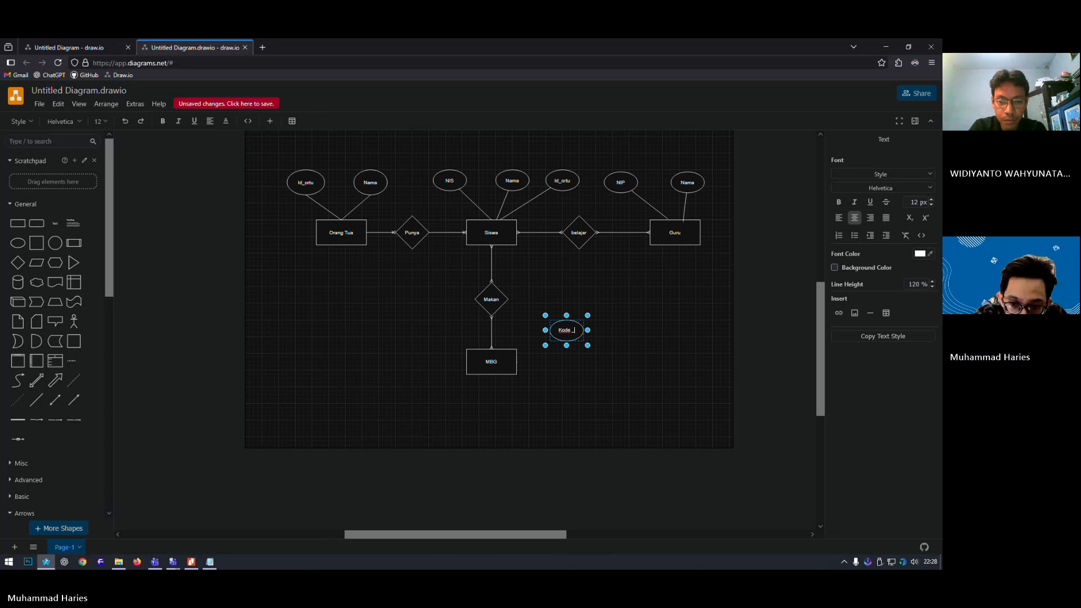
{"action": "type", "text": "ma"}
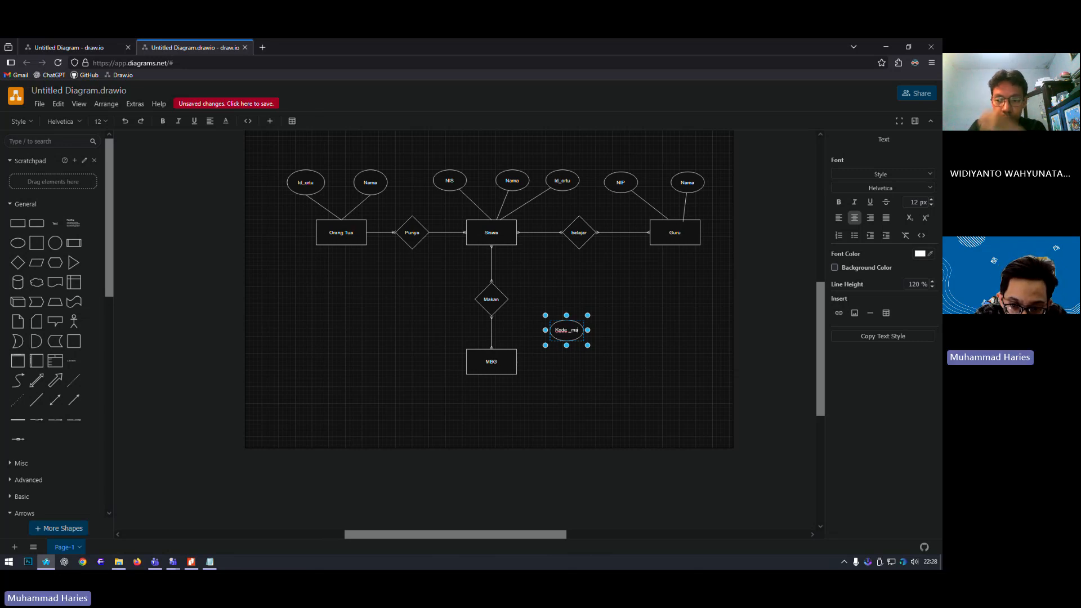
{"action": "type", "text": "kanan"}
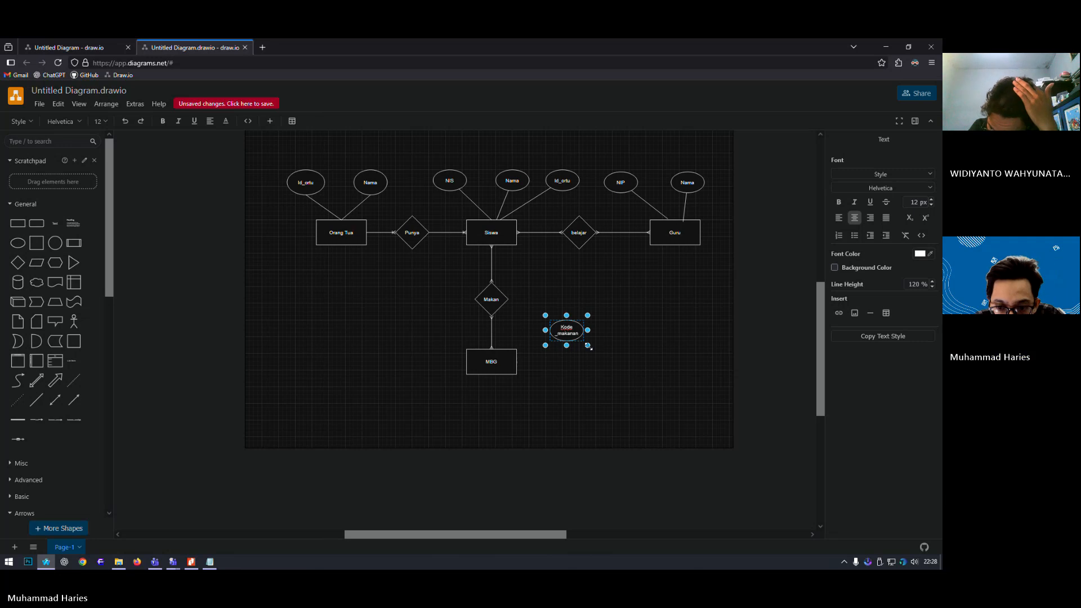
{"action": "left_click_drag", "start_coordinate": [587, 346], "coordinate": [463, 405]}
{"action": "left_click", "coordinate": [728, 254]}
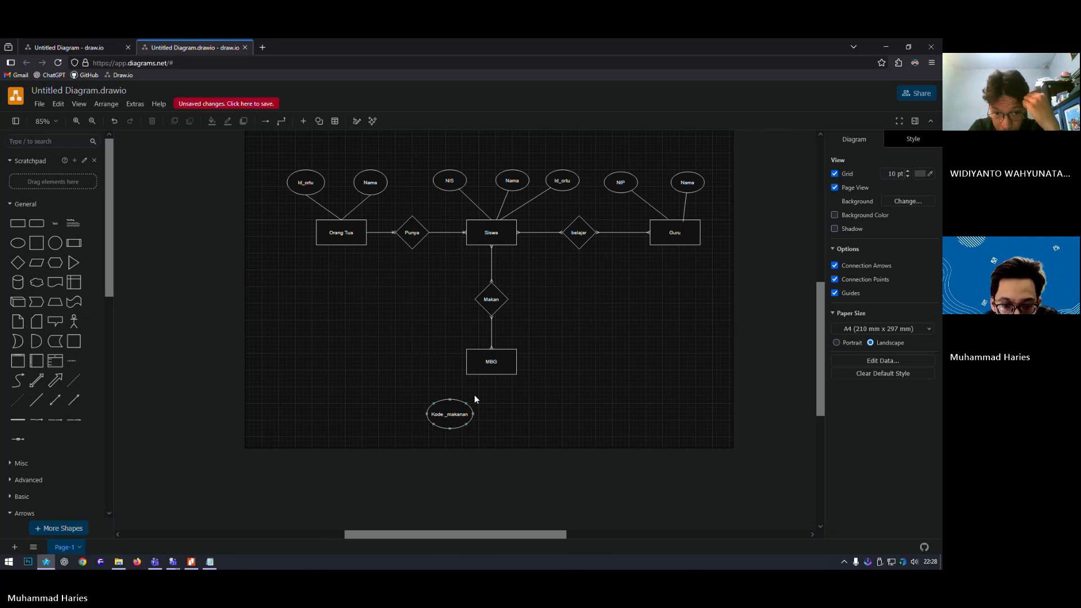
- Duplicate the Kode _makanan ellipse, place the copy to its right below MBG and relabel it "Nama _makanan"
{"action": "left_click", "coordinate": [462, 403]}
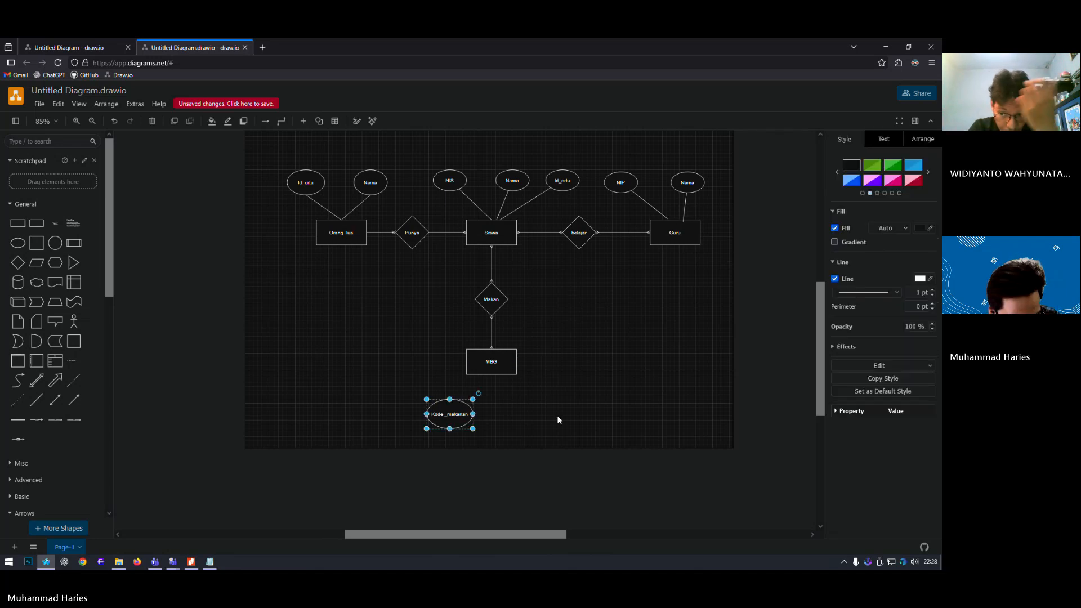
{"action": "key", "text": "ctrl+c"}
{"action": "key", "text": "ctrl+v"}
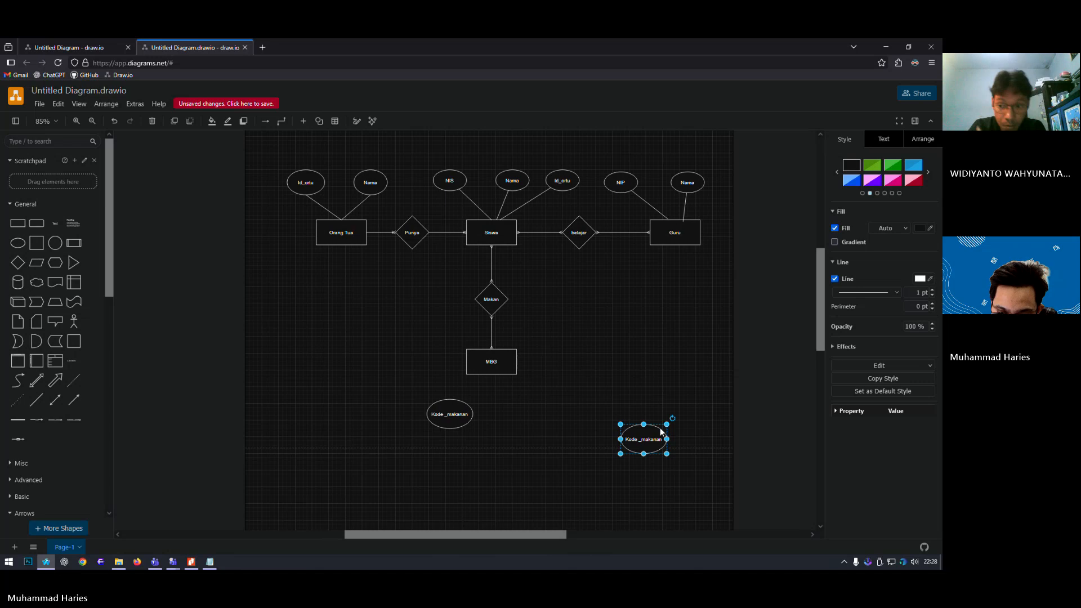
{"action": "left_click_drag", "start_coordinate": [662, 432], "coordinate": [539, 402]}
{"action": "double_click", "coordinate": [520, 415]}
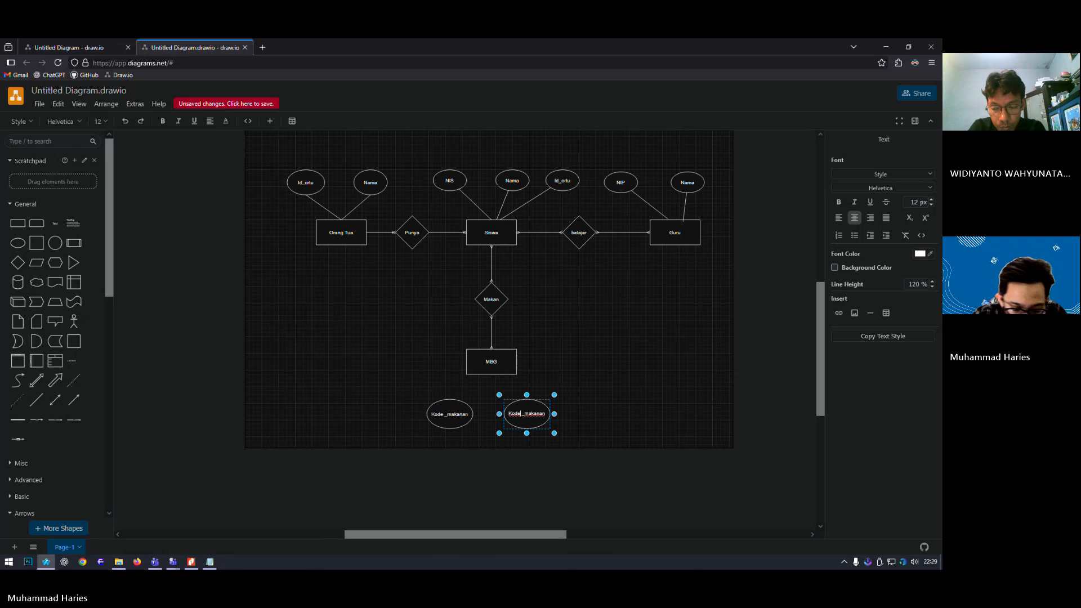
{"action": "type", "text": "Nama"}
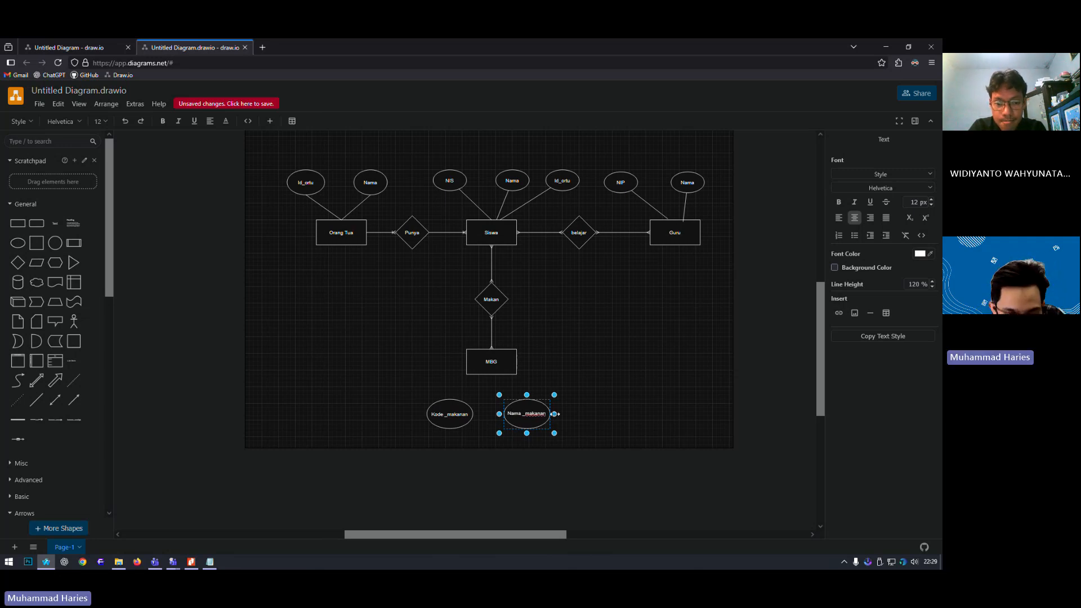
{"action": "left_click", "coordinate": [610, 417]}
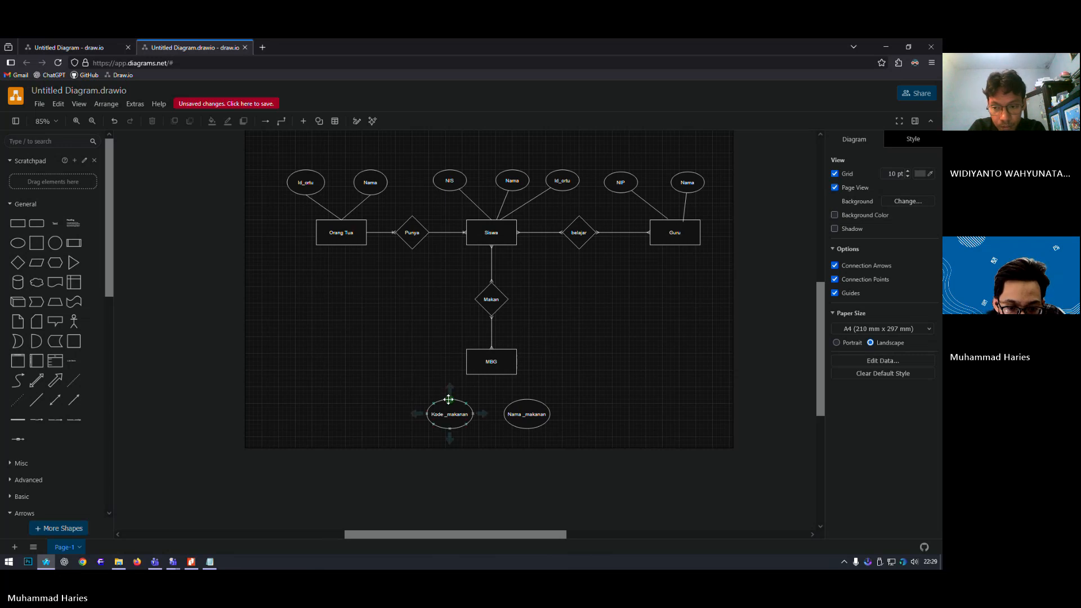
- Connect the Kode _makanan and Nama _makanan ellipses to MBG's bottom edge with straight lines
{"action": "left_click_drag", "start_coordinate": [448, 398], "coordinate": [491, 374]}
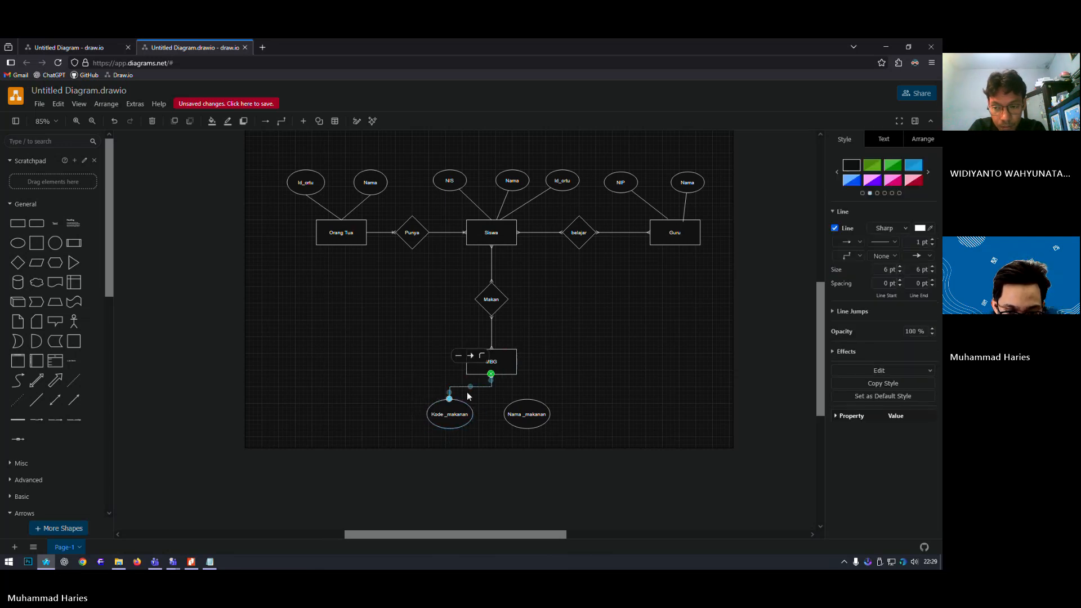
{"action": "left_click", "coordinate": [480, 361]}
{"action": "left_click", "coordinate": [476, 381]}
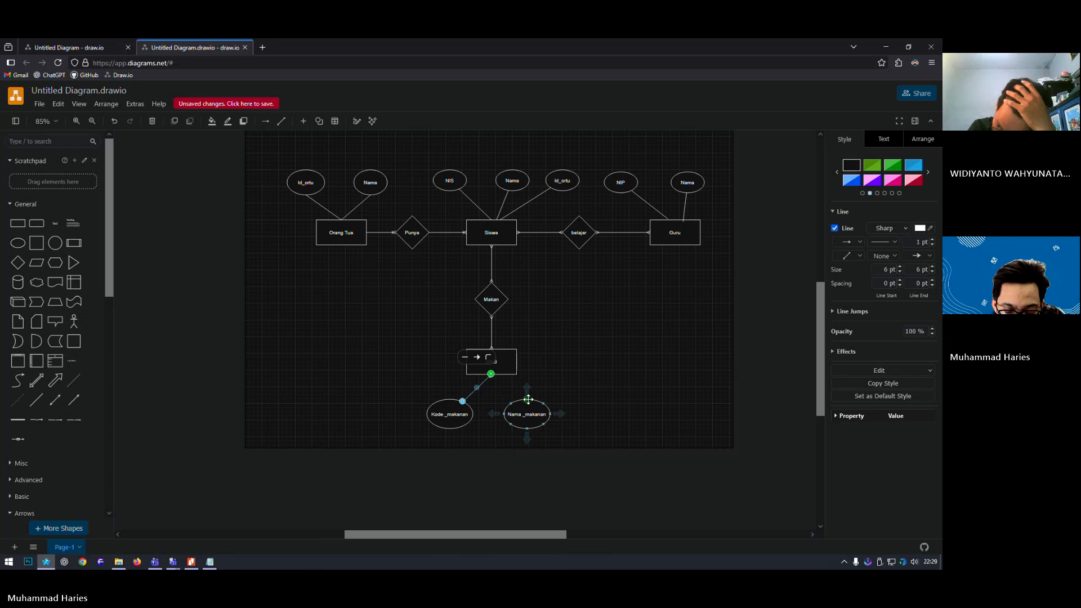
{"action": "left_click_drag", "start_coordinate": [526, 388], "coordinate": [493, 382]}
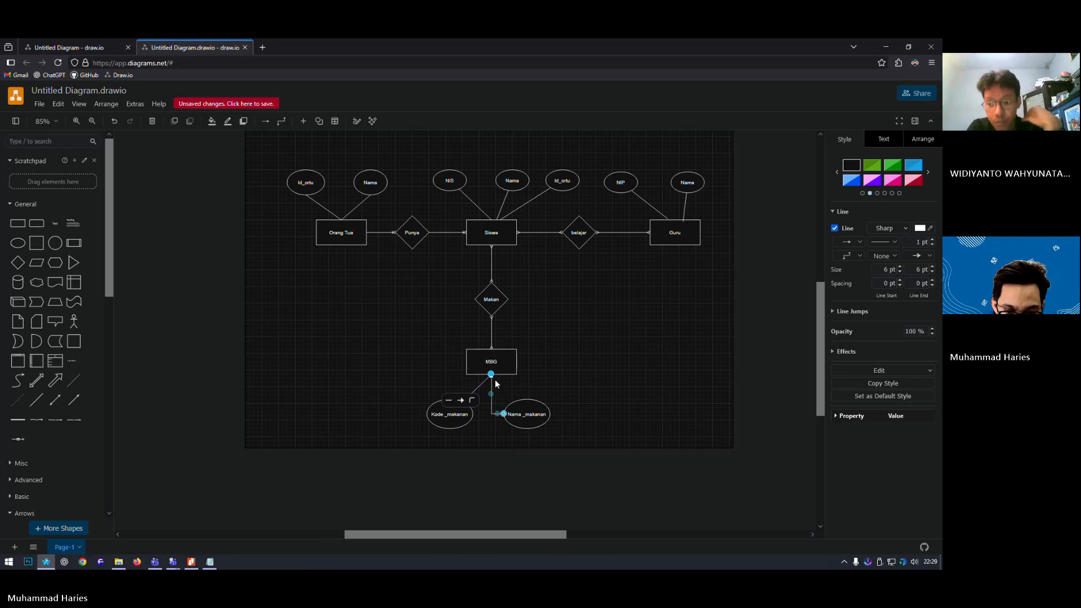
{"action": "left_click", "coordinate": [475, 401]}
{"action": "left_click", "coordinate": [448, 438]}
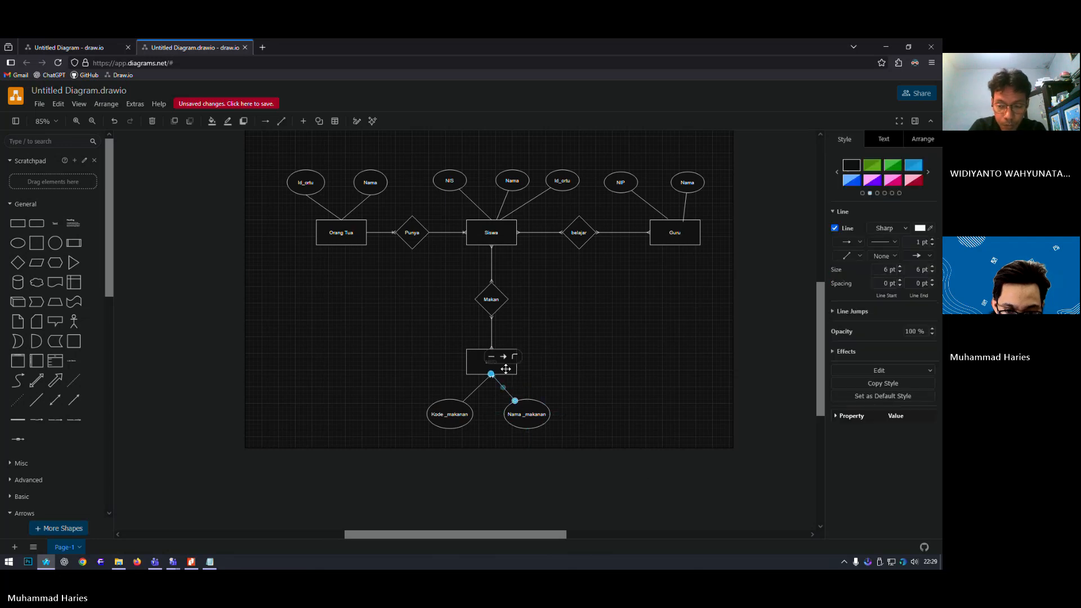
- Remove the arrowheads from the two connectors joining Nama _makanan and Kode _makanan to MBG
{"action": "left_click", "coordinate": [517, 394]}
{"action": "left_click", "coordinate": [518, 415]}
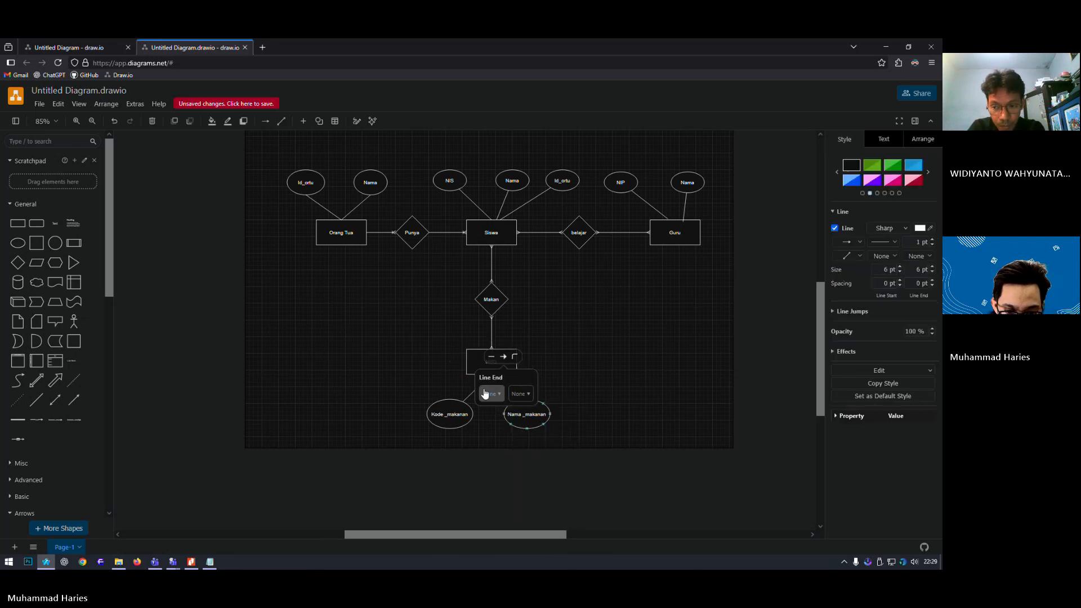
{"action": "left_click", "coordinate": [468, 396]}
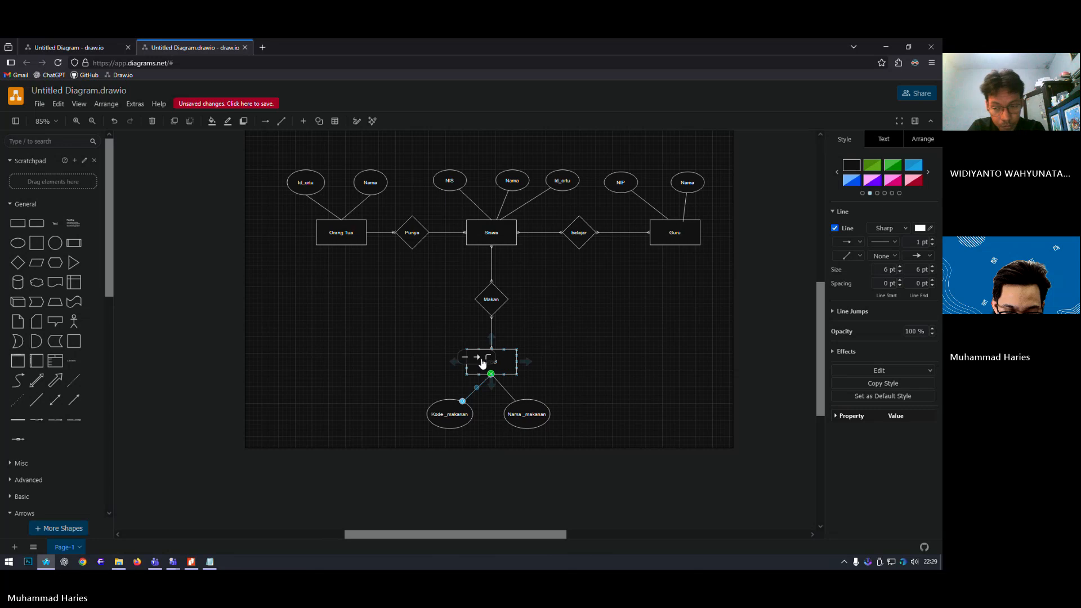
{"action": "left_click", "coordinate": [489, 399]}
{"action": "left_click", "coordinate": [493, 419]}
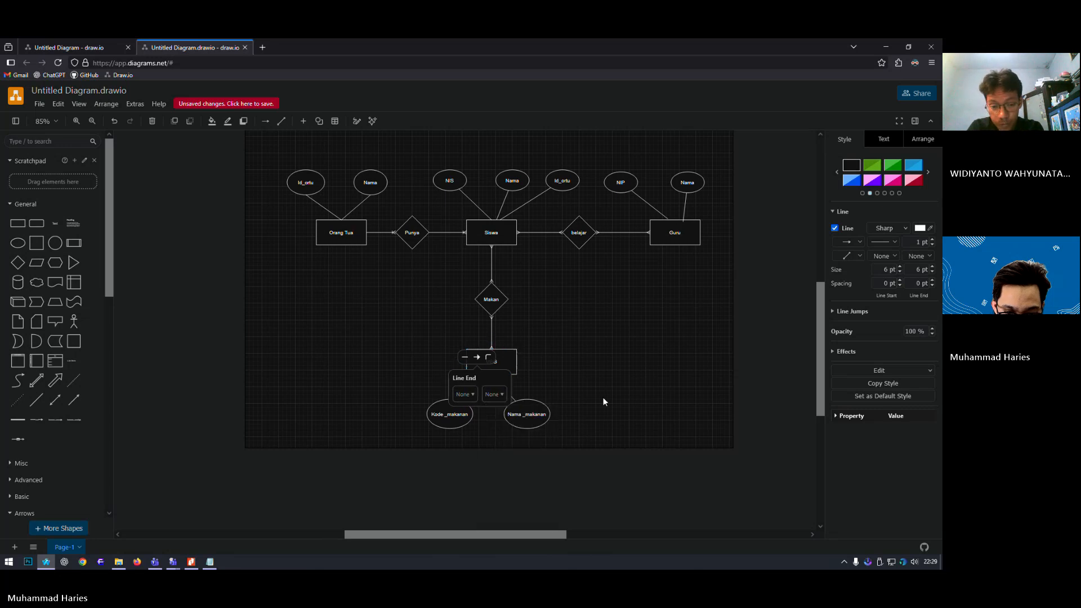
{"action": "left_click", "coordinate": [604, 399]}
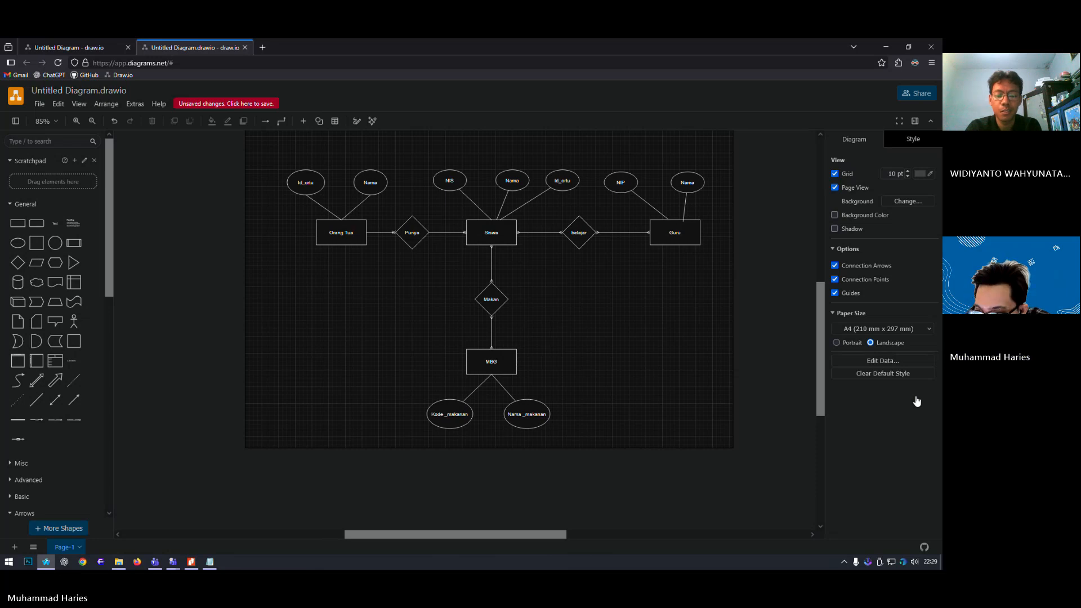
- Switch to the Teams meeting and send "ada yang mau ditanya gak ?" in the meeting chat
{"action": "key", "text": "alt+Tab"}
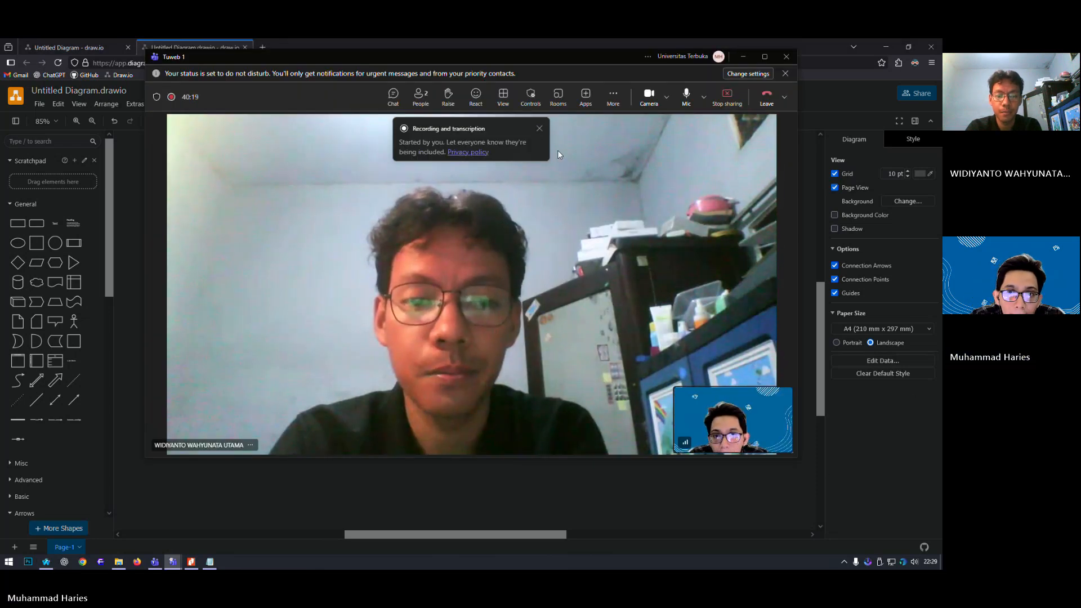
{"action": "left_click", "coordinate": [539, 129]}
{"action": "left_click", "coordinate": [394, 100]}
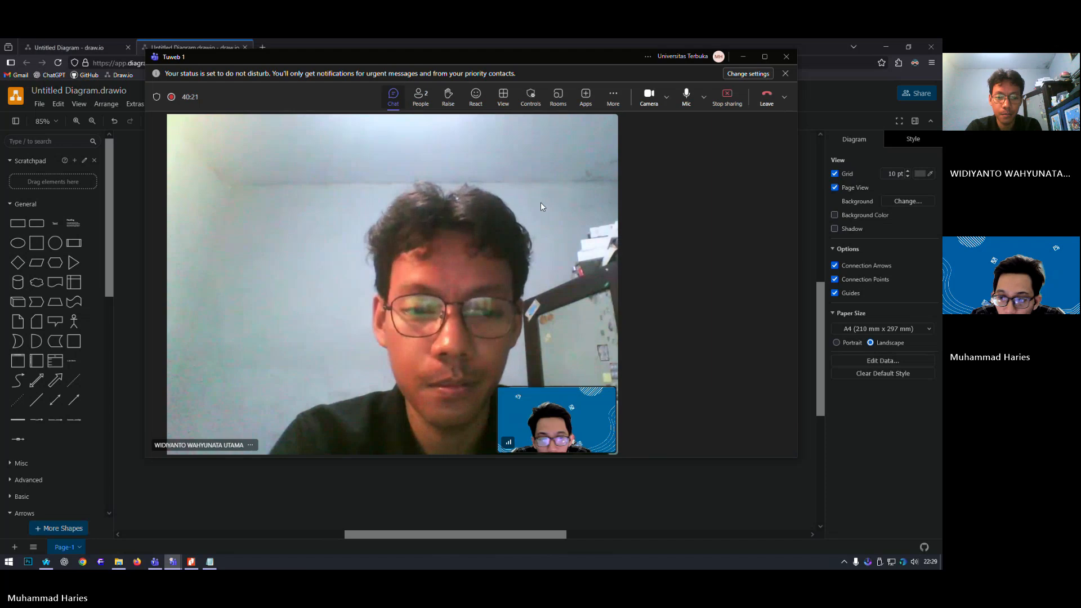
{"action": "type", "text": "a"}
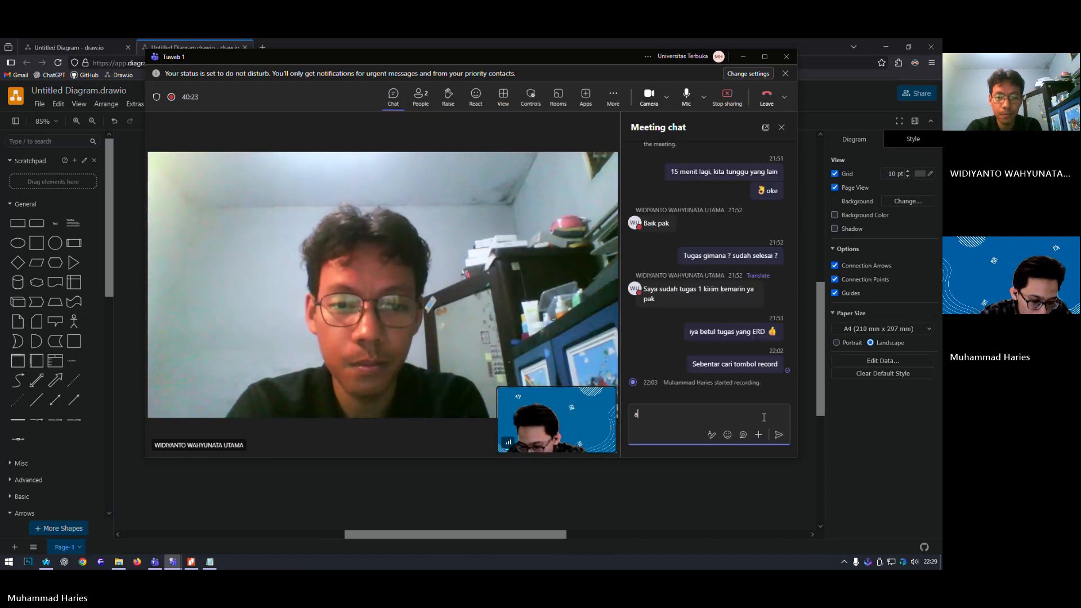
{"action": "type", "text": "da yang mau di"}
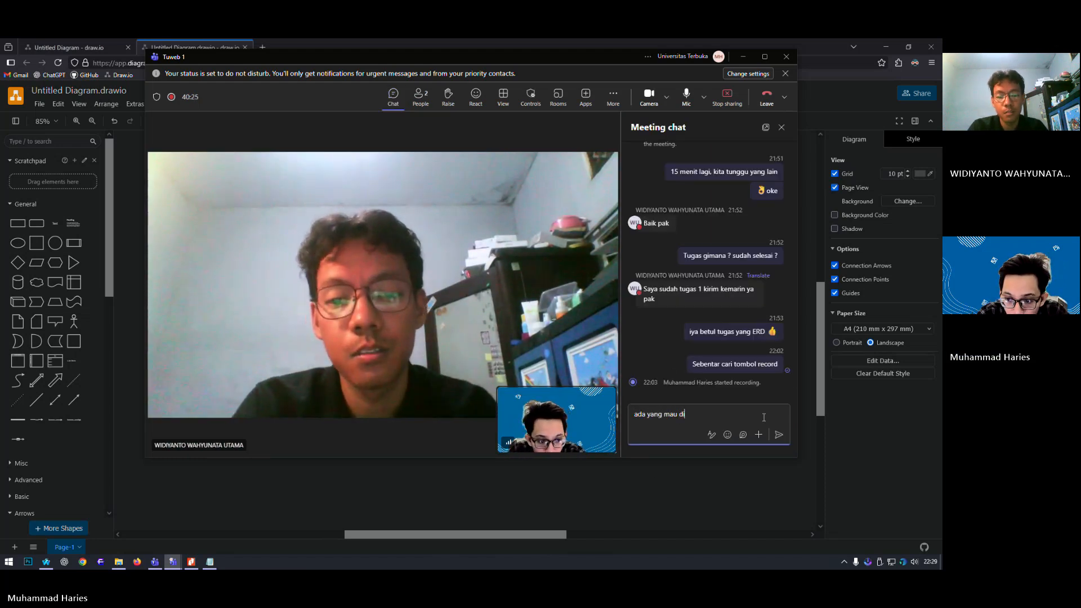
{"action": "type", "text": "tanya"}
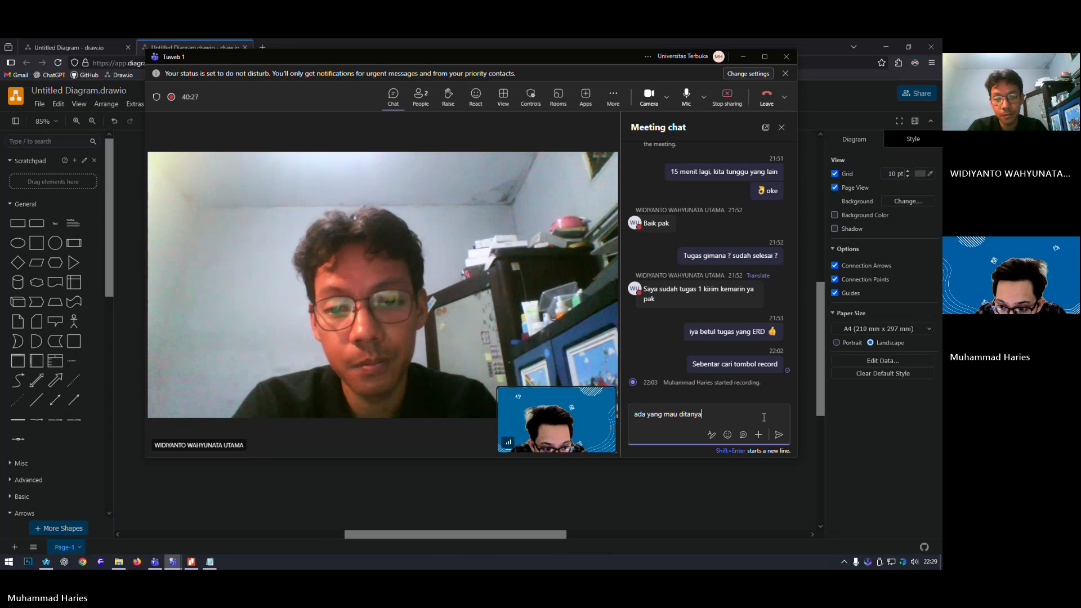
{"action": "type", "text": " gak ?"}
{"action": "key", "text": "Return"}
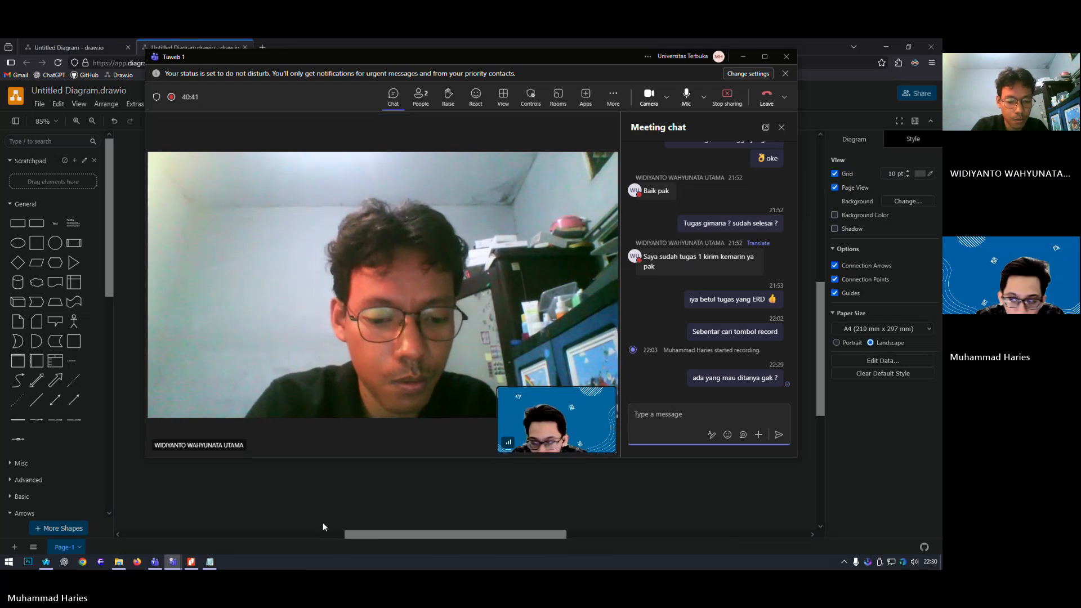
- Review the final ERD example and the many-to-many relation explanation in the Aktifitas 4 Praktikum PDF, and put the document away
{"action": "left_click", "coordinate": [193, 563]}
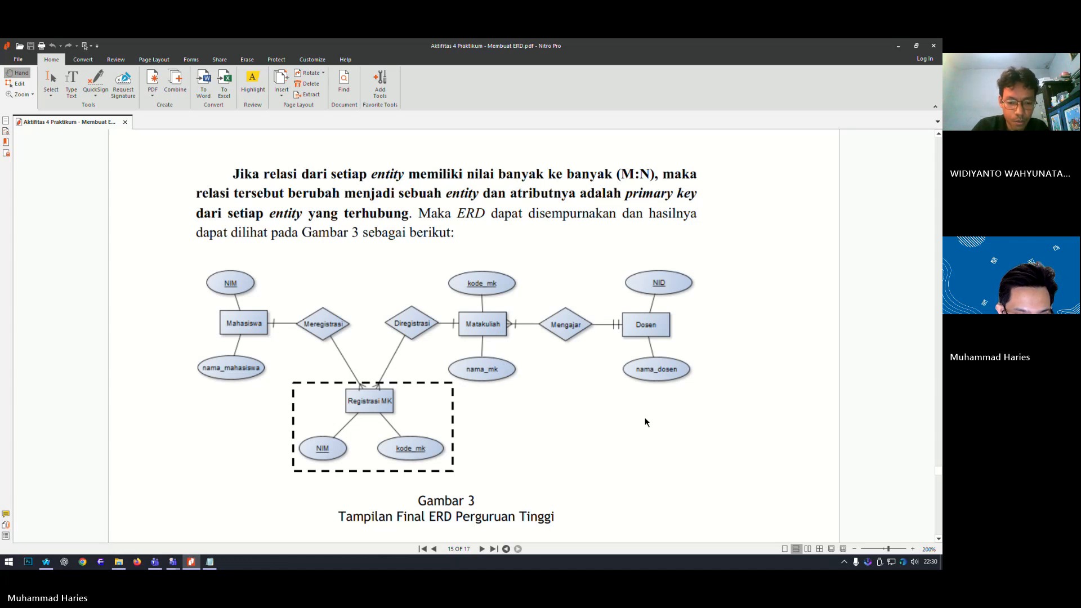
{"action": "scroll", "coordinate": [646, 423], "scroll_direction": "up", "scroll_amount": 3}
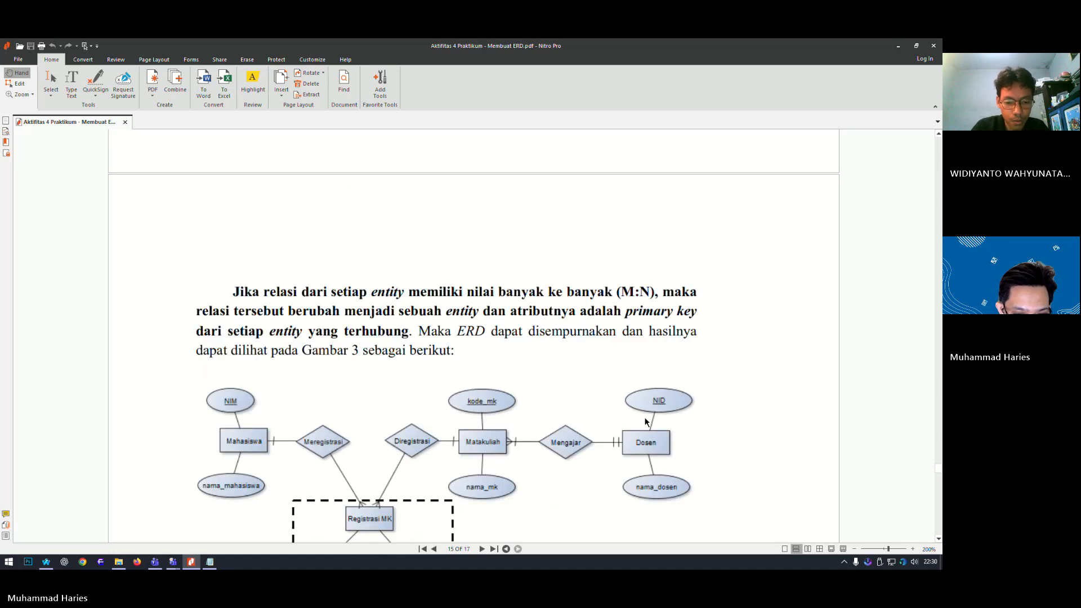
{"action": "scroll", "coordinate": [646, 422], "scroll_direction": "down", "scroll_amount": 4}
{"action": "scroll", "coordinate": [646, 420], "scroll_direction": "up", "scroll_amount": 12}
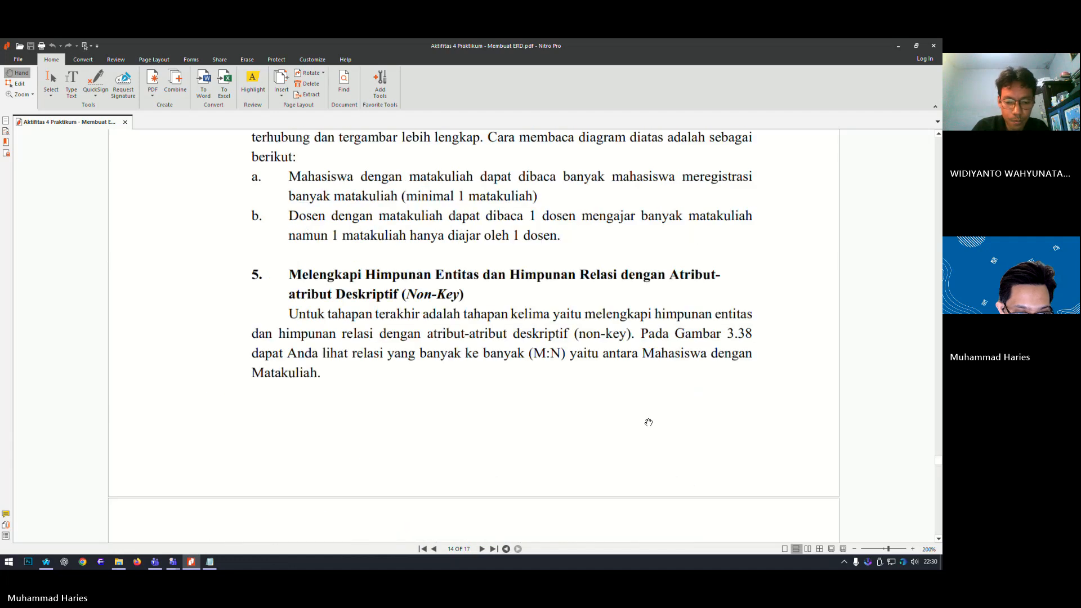
{"action": "scroll", "coordinate": [649, 422], "scroll_direction": "up", "scroll_amount": 15}
{"action": "scroll", "coordinate": [644, 439], "scroll_direction": "down", "scroll_amount": 14}
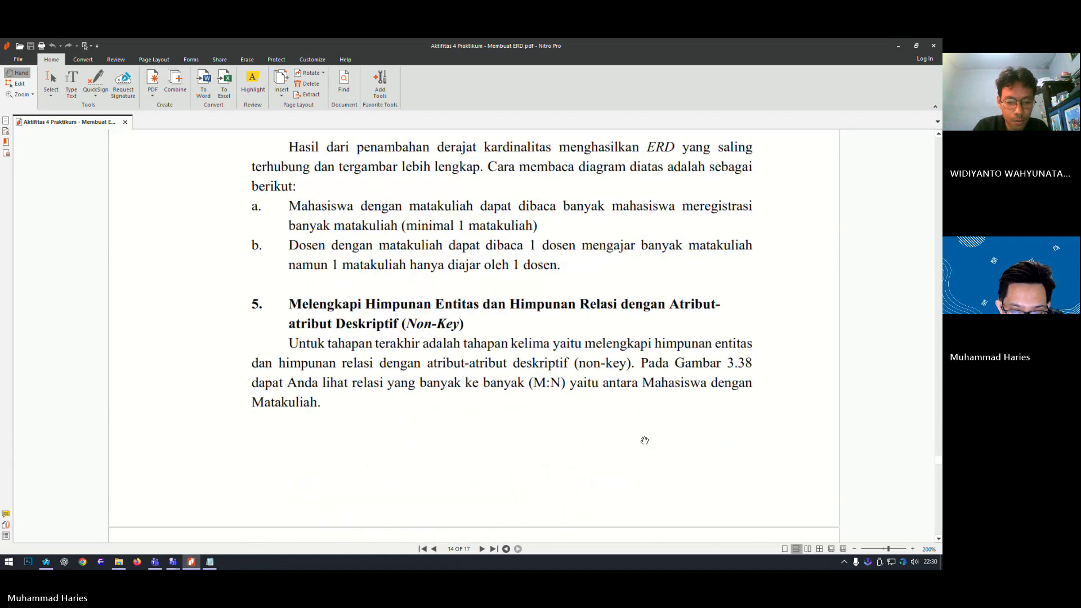
{"action": "scroll", "coordinate": [645, 441], "scroll_direction": "down", "scroll_amount": 13}
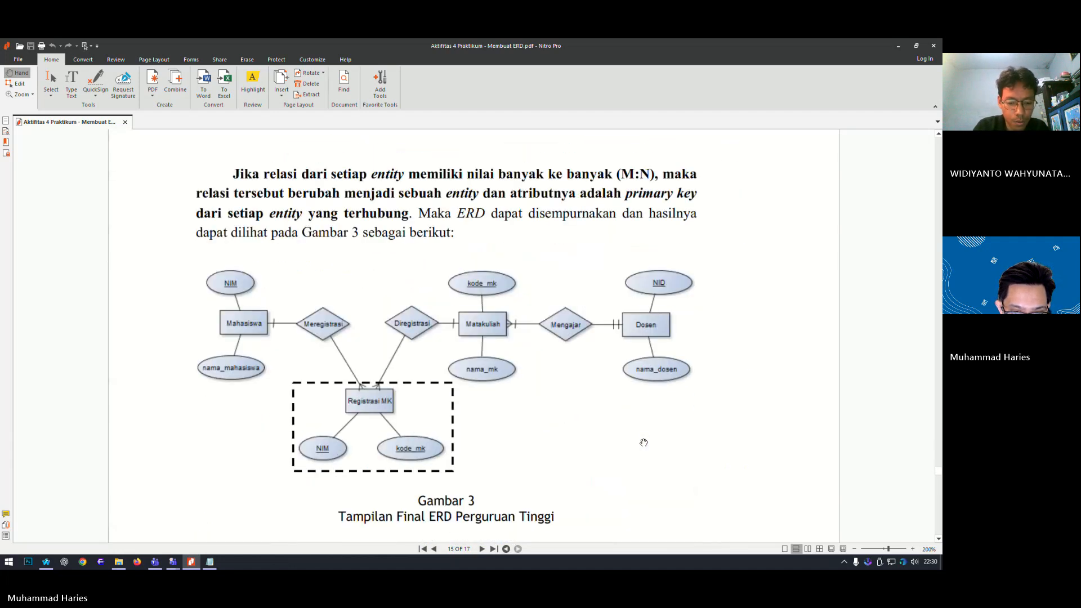
{"action": "scroll", "coordinate": [645, 442], "scroll_direction": "down", "scroll_amount": 8}
{"action": "scroll", "coordinate": [851, 214], "scroll_direction": "up", "scroll_amount": 3}
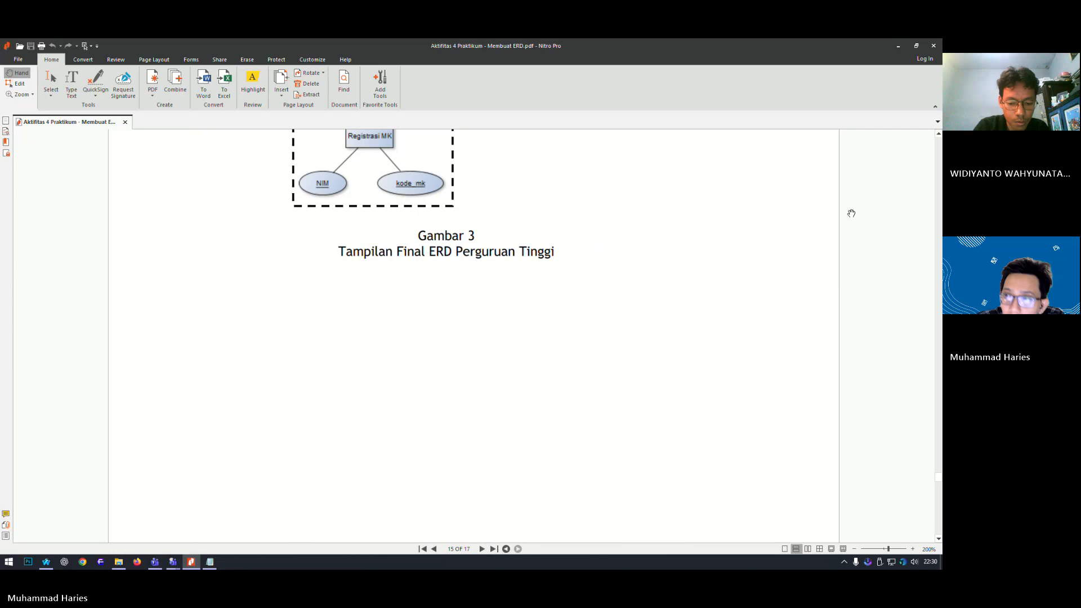
{"action": "left_click", "coordinate": [897, 48]}
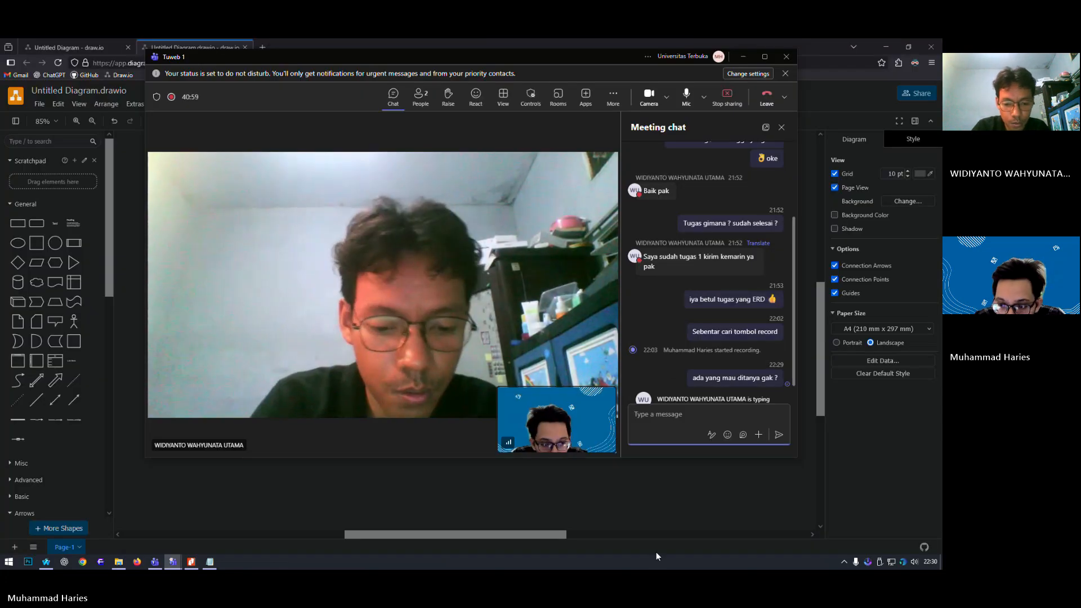
- Check the meeting chat, write the reply "oke." and return to the diagram in draw.io
{"action": "scroll", "coordinate": [763, 379], "scroll_direction": "up", "scroll_amount": 2}
{"action": "scroll", "coordinate": [763, 379], "scroll_direction": "down", "scroll_amount": 2}
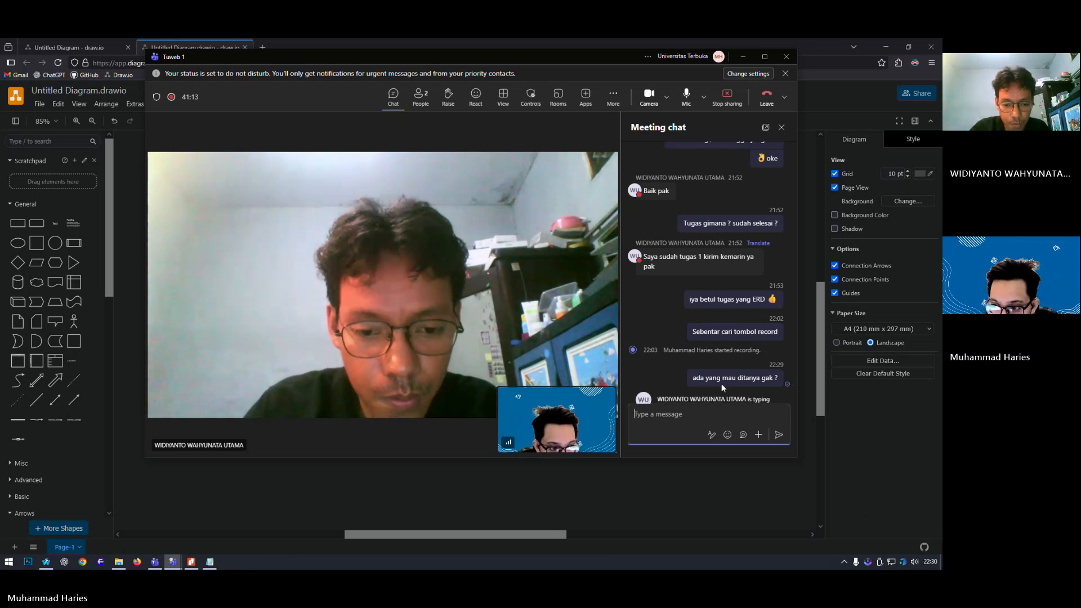
{"action": "mouse_move", "coordinate": [710, 332]}
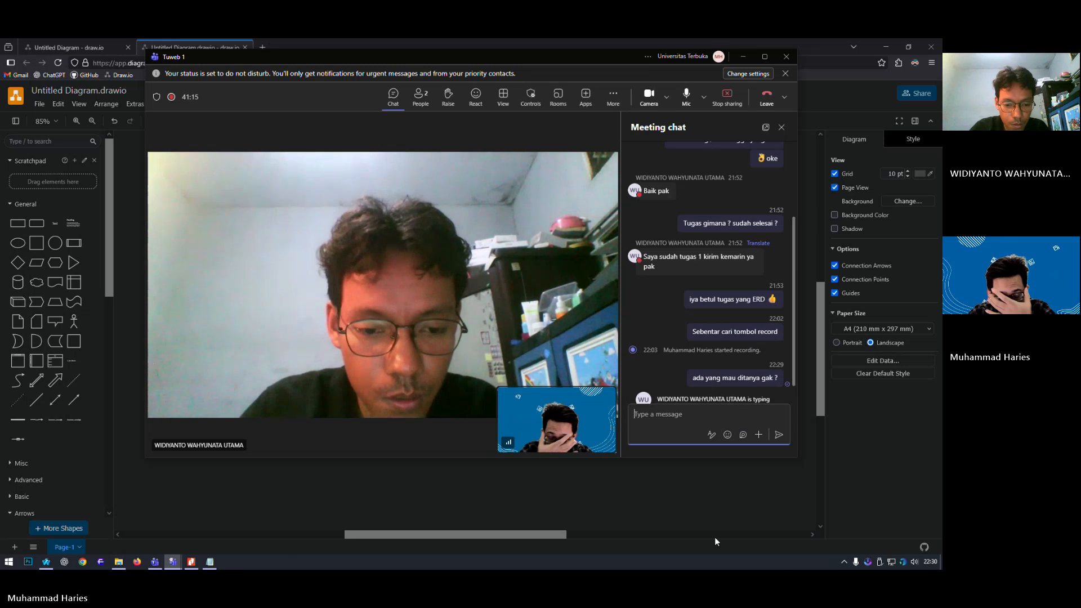
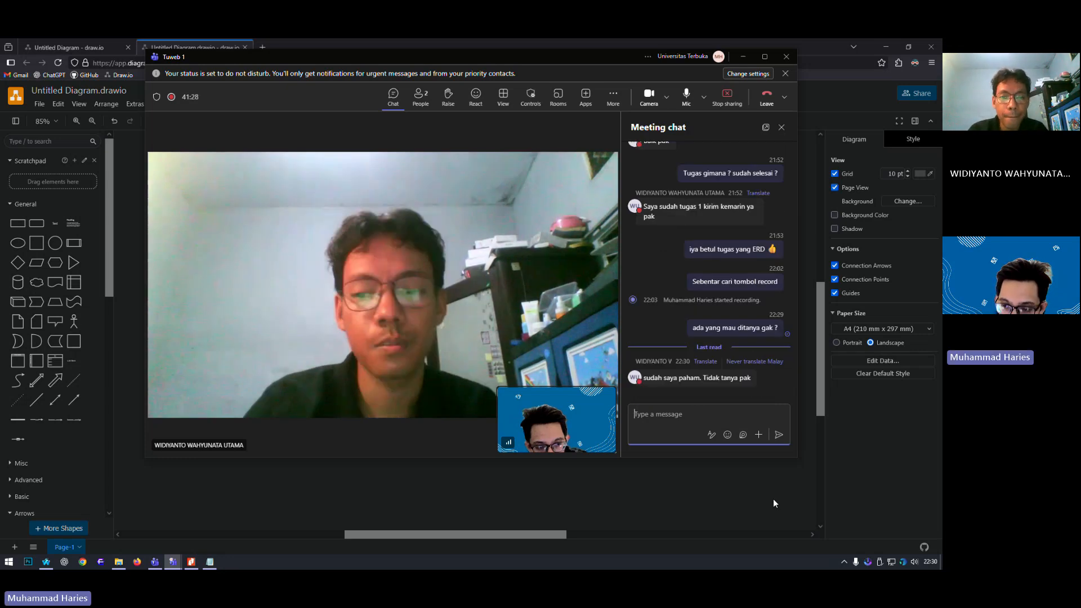
{"action": "type", "text": "oke"}
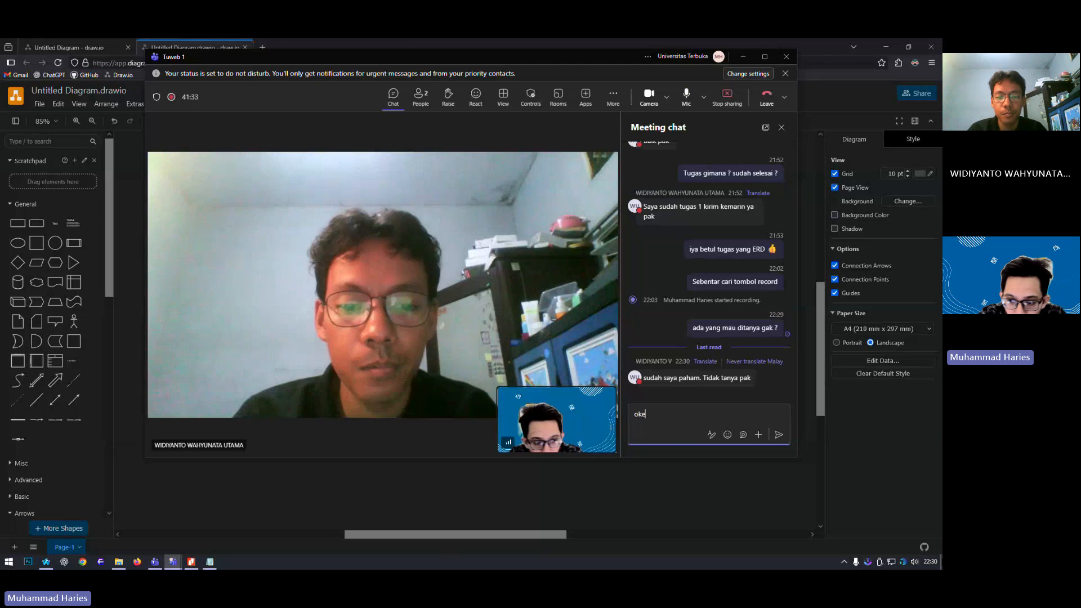
{"action": "type", "text": "."}
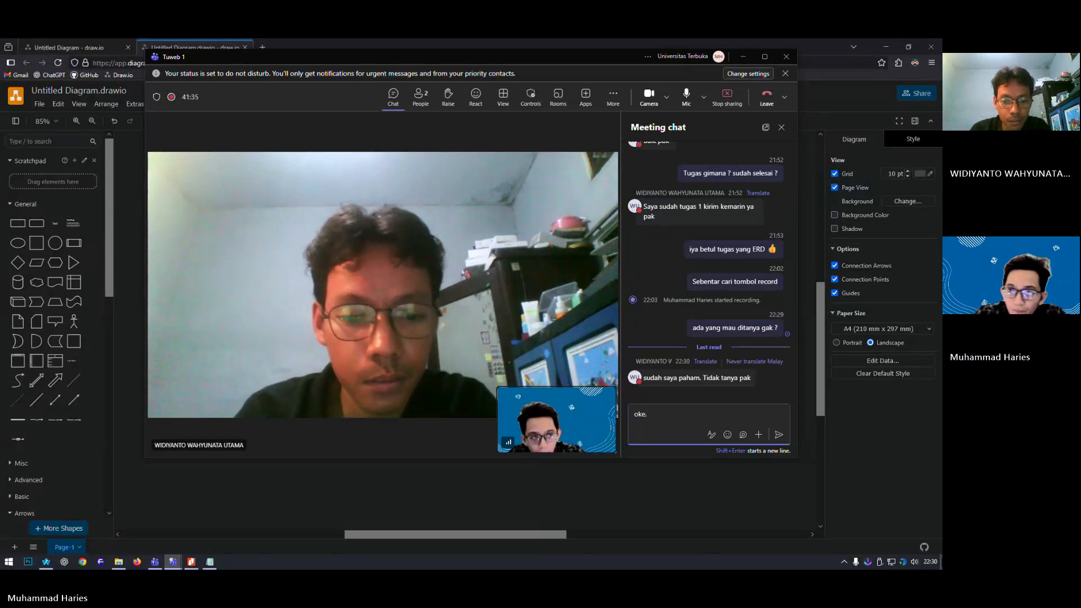
{"action": "left_click", "coordinate": [743, 57]}
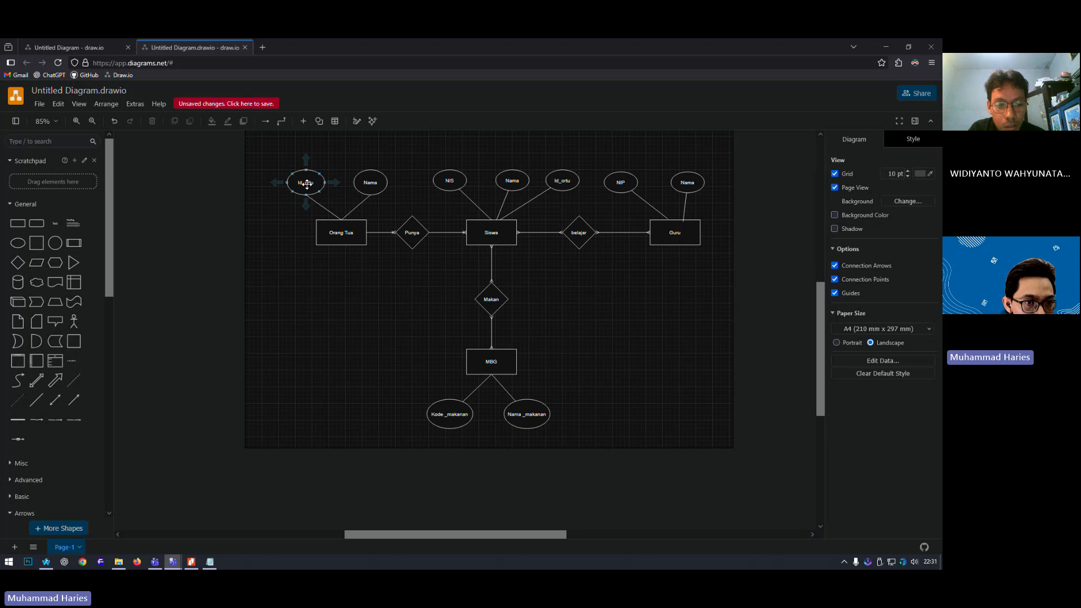
- Make the Id_ortu label above Orang Tua and the NIS label above Siswa bold
{"action": "left_click", "coordinate": [307, 183]}
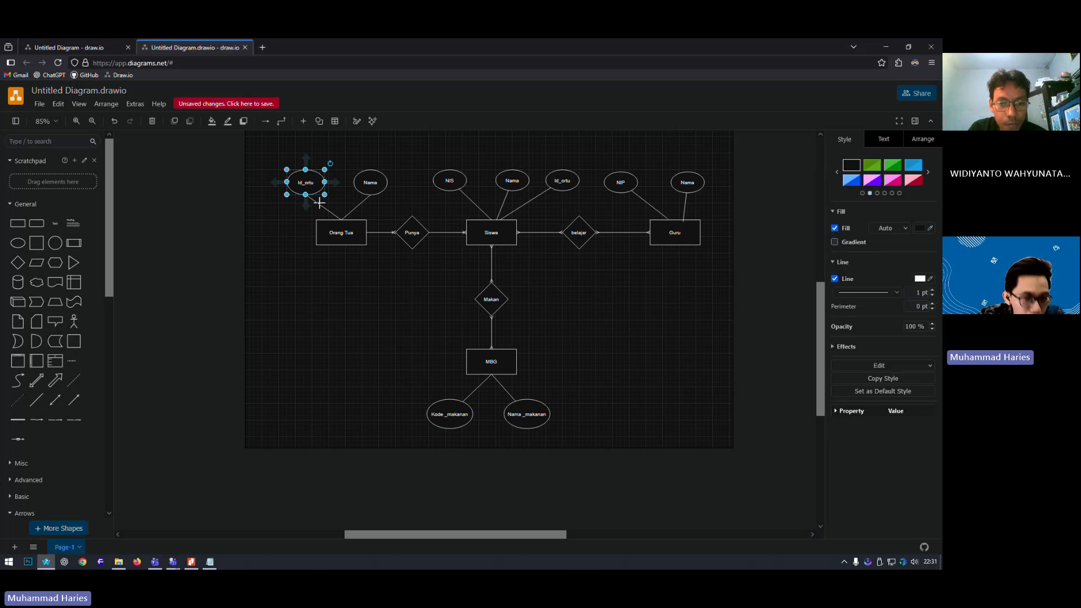
{"action": "double_click", "coordinate": [309, 184]}
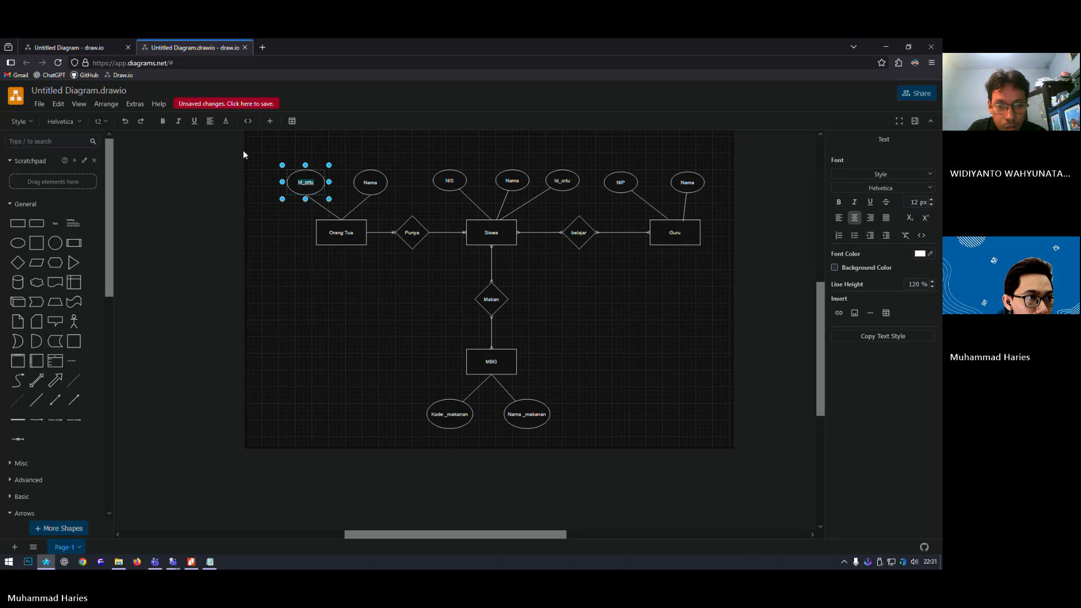
{"action": "left_click", "coordinate": [163, 122]}
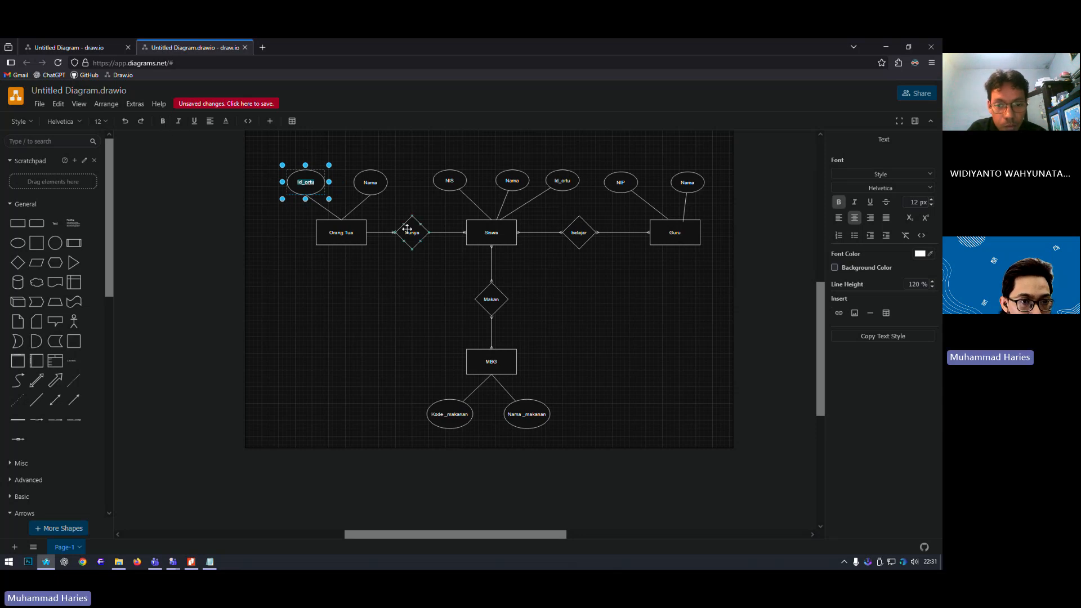
{"action": "left_click", "coordinate": [194, 122]}
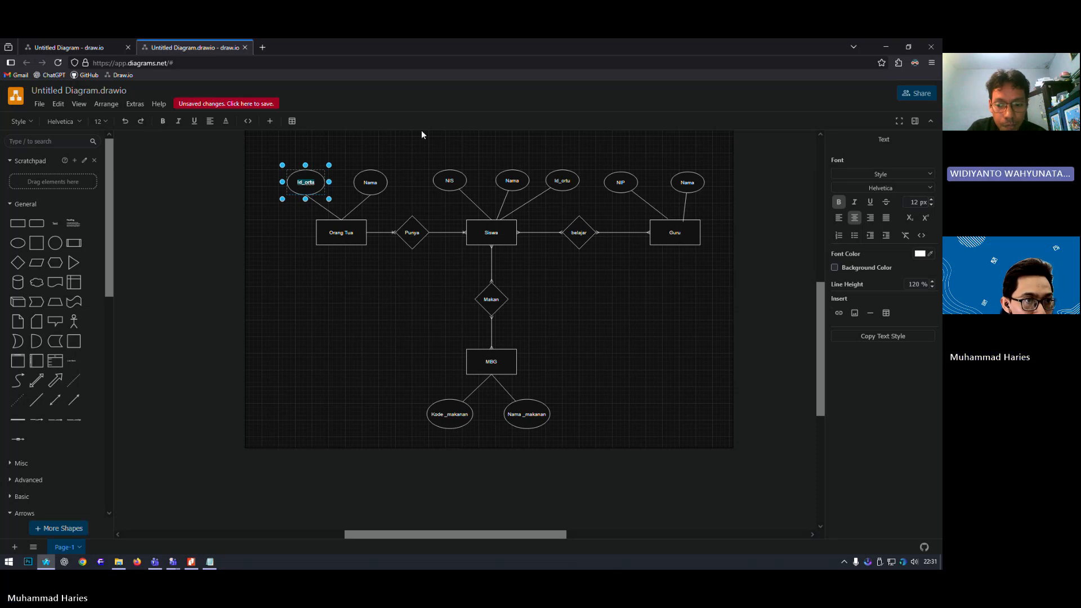
{"action": "double_click", "coordinate": [451, 180]}
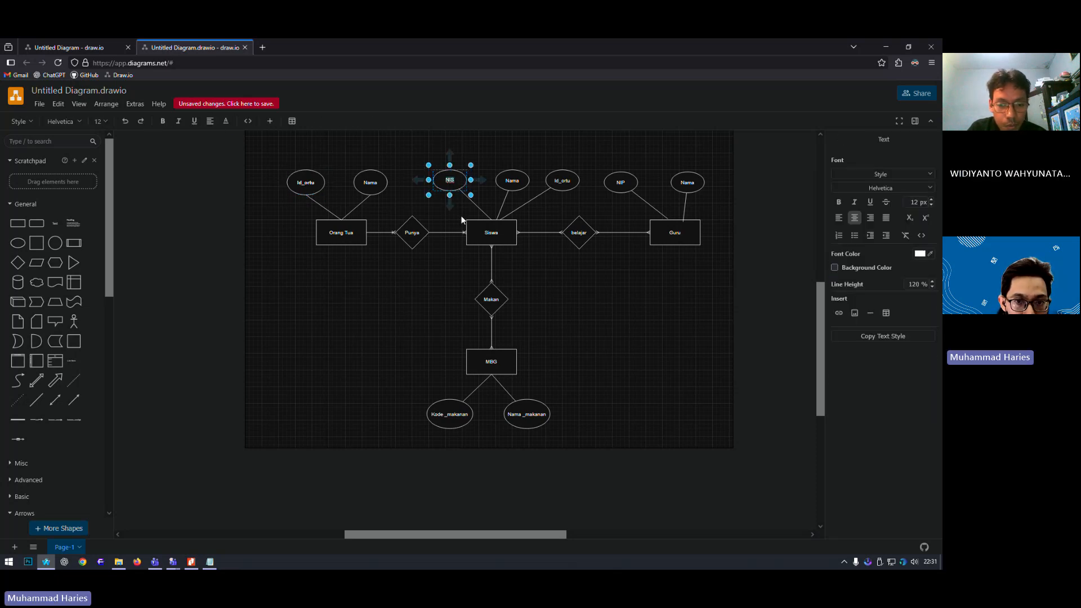
{"action": "left_click", "coordinate": [160, 122]}
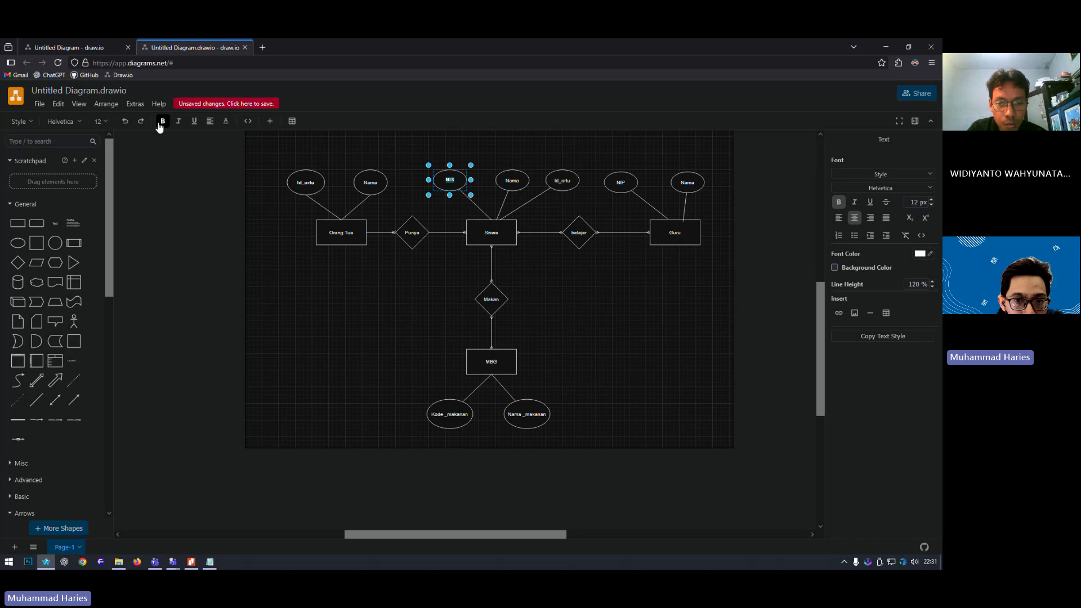
{"action": "left_click", "coordinate": [563, 259]}
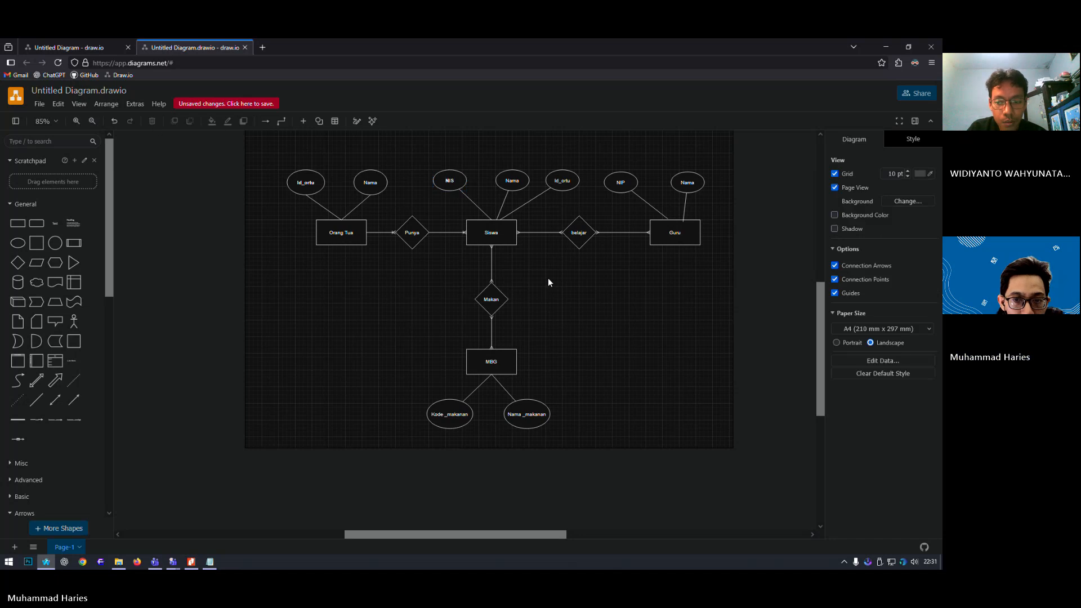
- Make Siswa's Id_ortu label and Guru's NIP label bold
{"action": "left_click", "coordinate": [566, 181]}
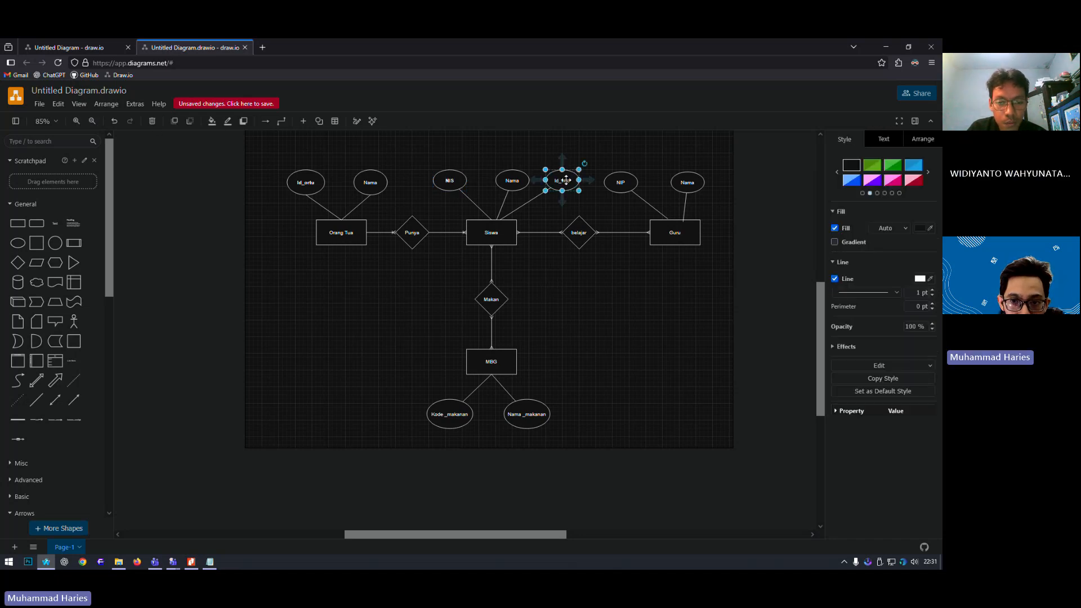
{"action": "double_click", "coordinate": [566, 181]}
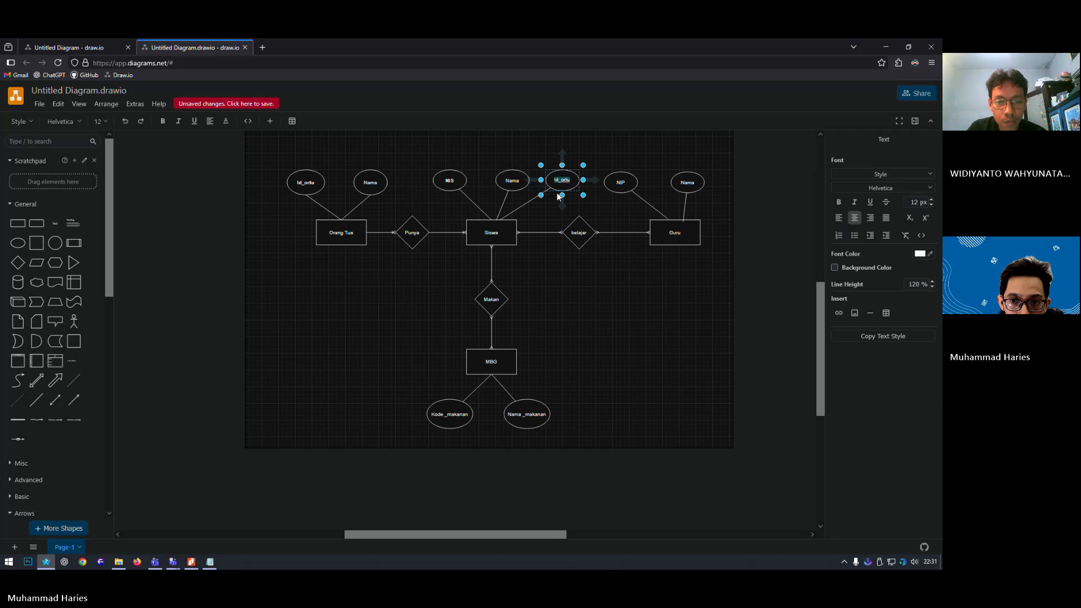
{"action": "left_click", "coordinate": [163, 121]}
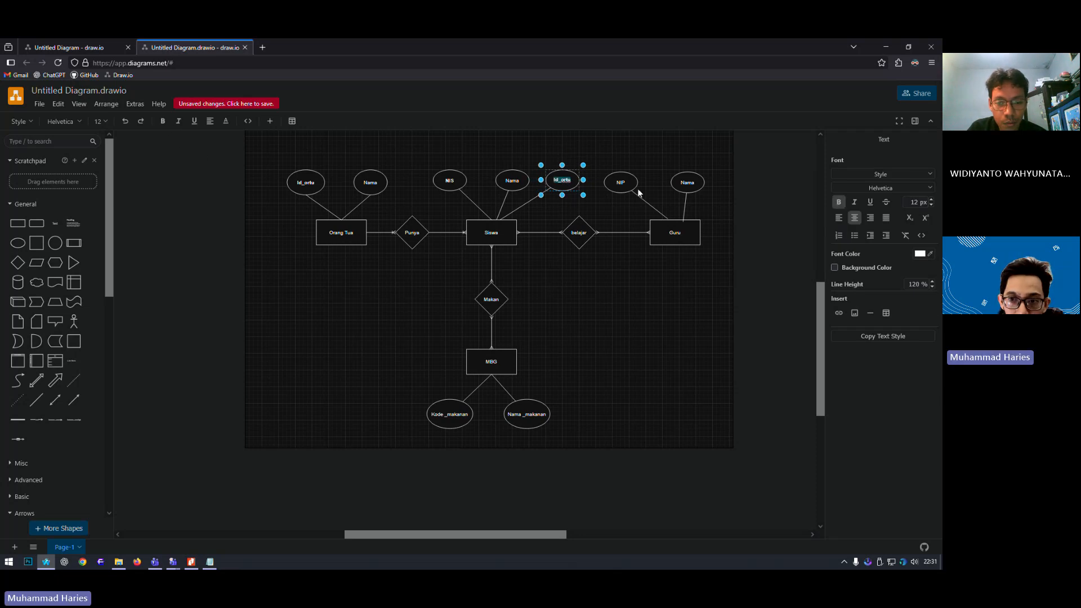
{"action": "double_click", "coordinate": [620, 182]}
{"action": "left_click", "coordinate": [162, 121]}
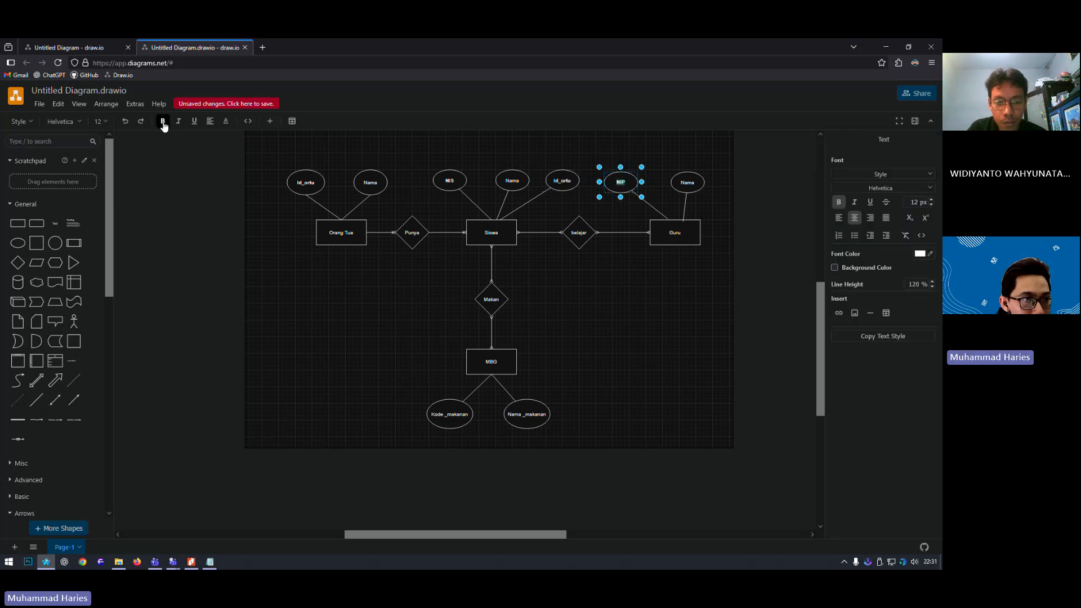
{"action": "left_click", "coordinate": [610, 319]}
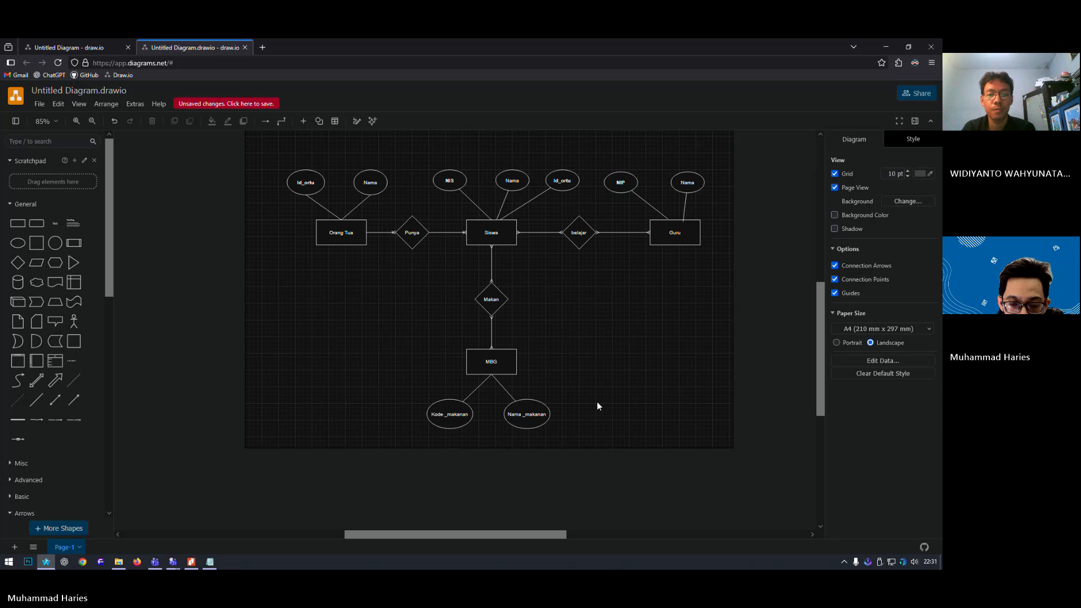
- Make the Kode _makanan label below MBG bold
{"action": "double_click", "coordinate": [453, 412]}
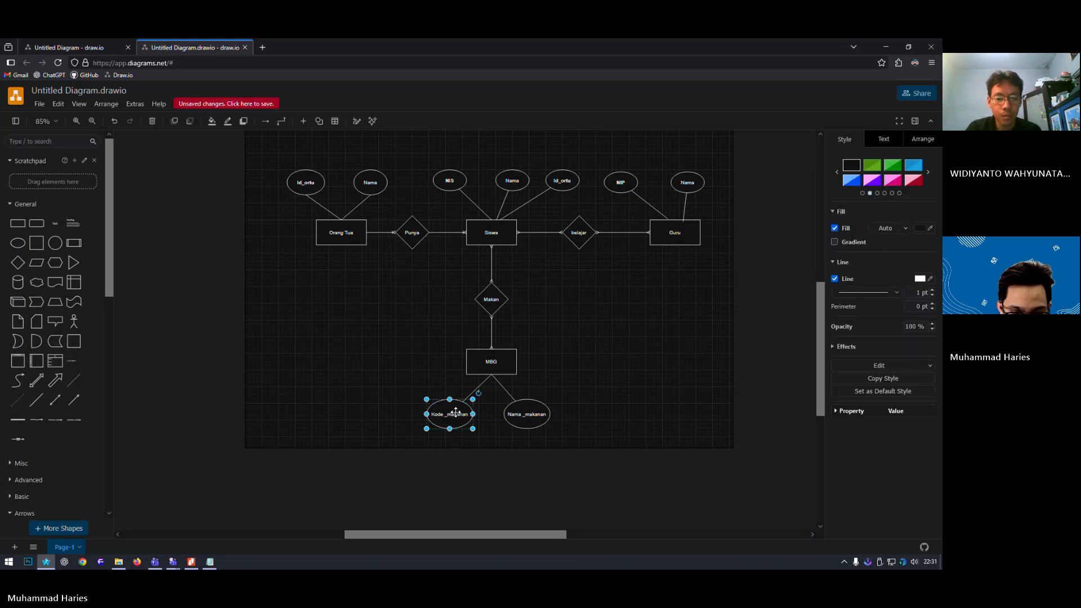
{"action": "left_click", "coordinate": [160, 123]}
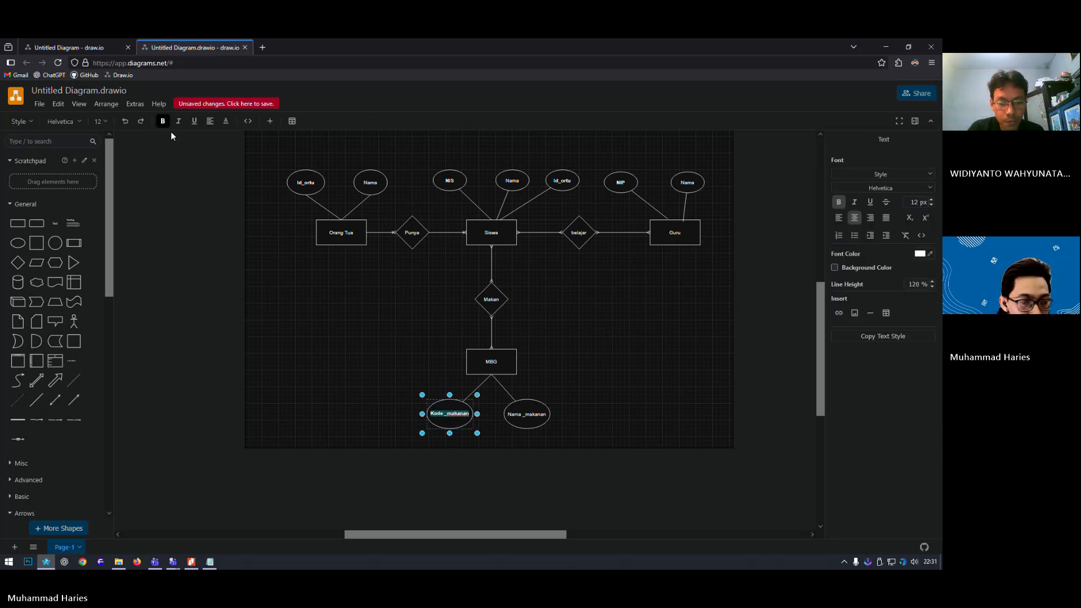
{"action": "left_click", "coordinate": [662, 397]}
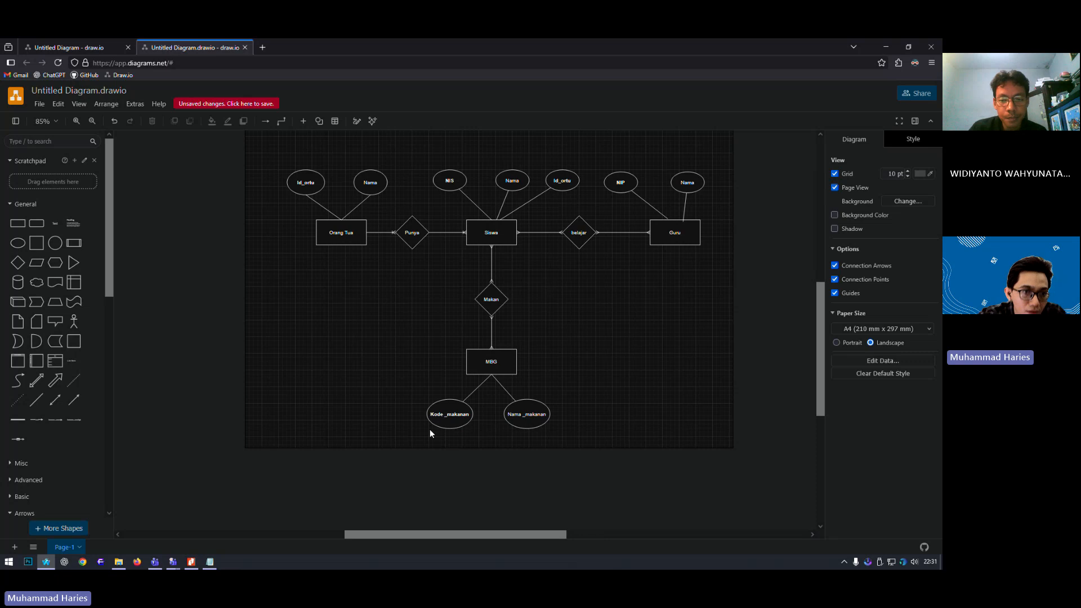
- Switch to the Notepad notes and add "- Jadi Primary Key" after "Nomor Induk Siswa" inside the brackets of the Siswa attribute line
{"action": "left_click", "coordinate": [214, 563]}
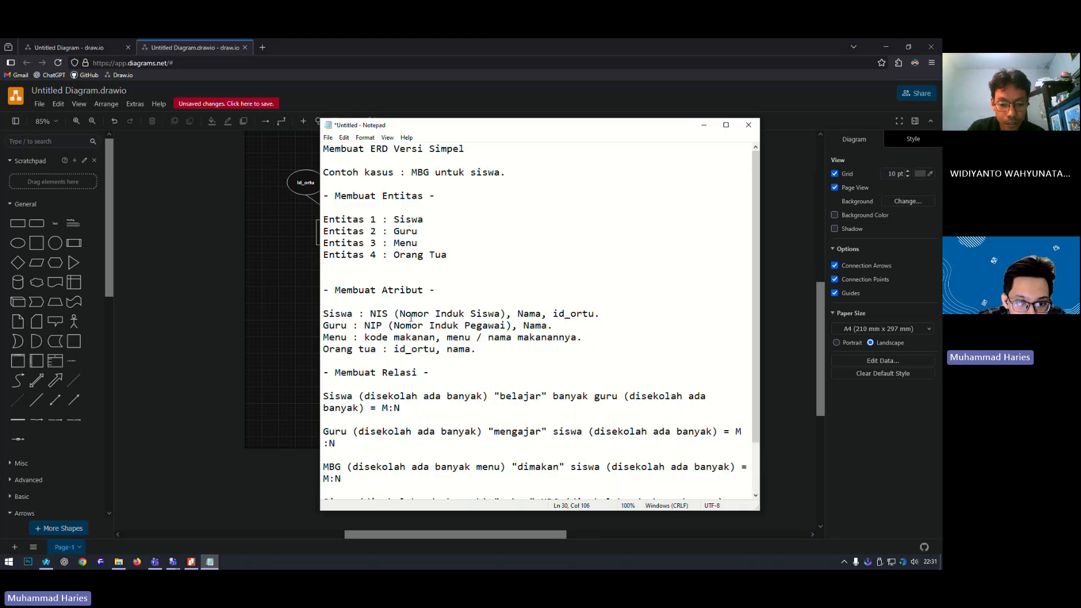
{"action": "left_click_drag", "start_coordinate": [365, 314], "coordinate": [506, 314]}
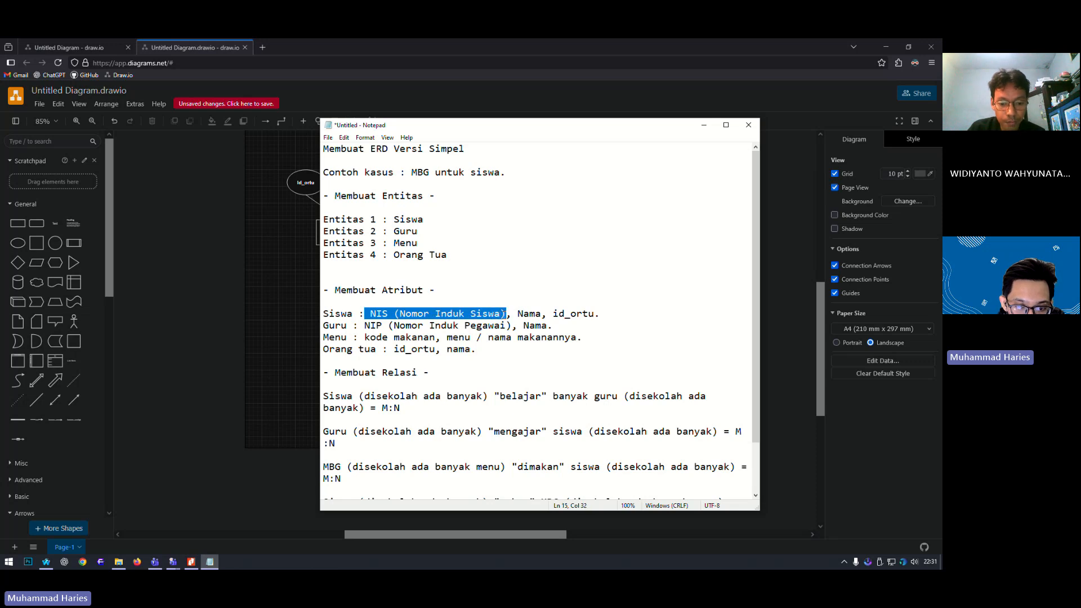
{"action": "left_click", "coordinate": [506, 313]}
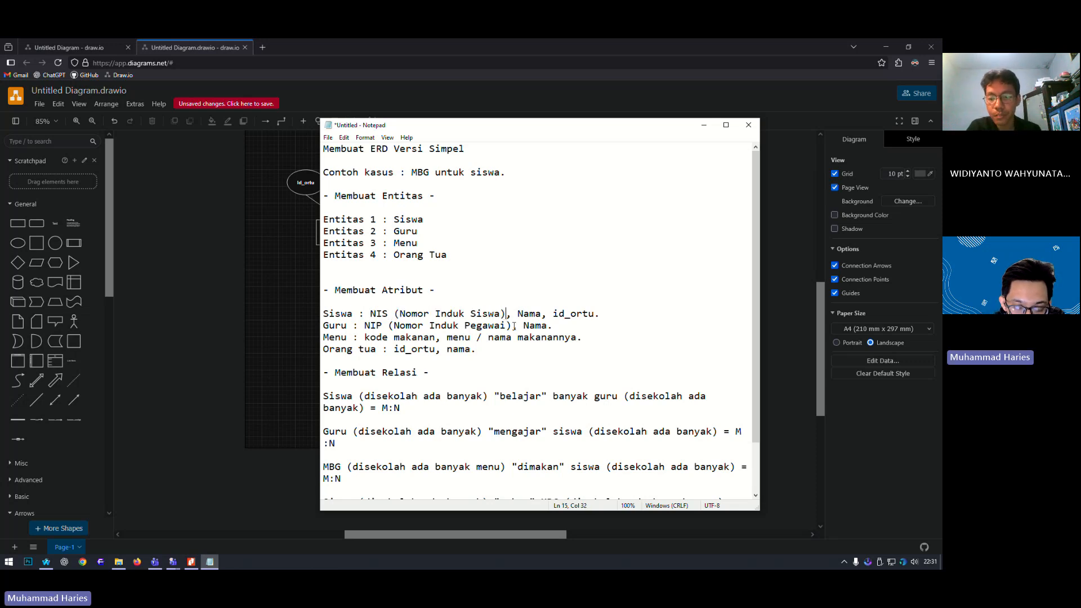
{"action": "left_click_drag", "start_coordinate": [502, 318], "coordinate": [508, 313]}
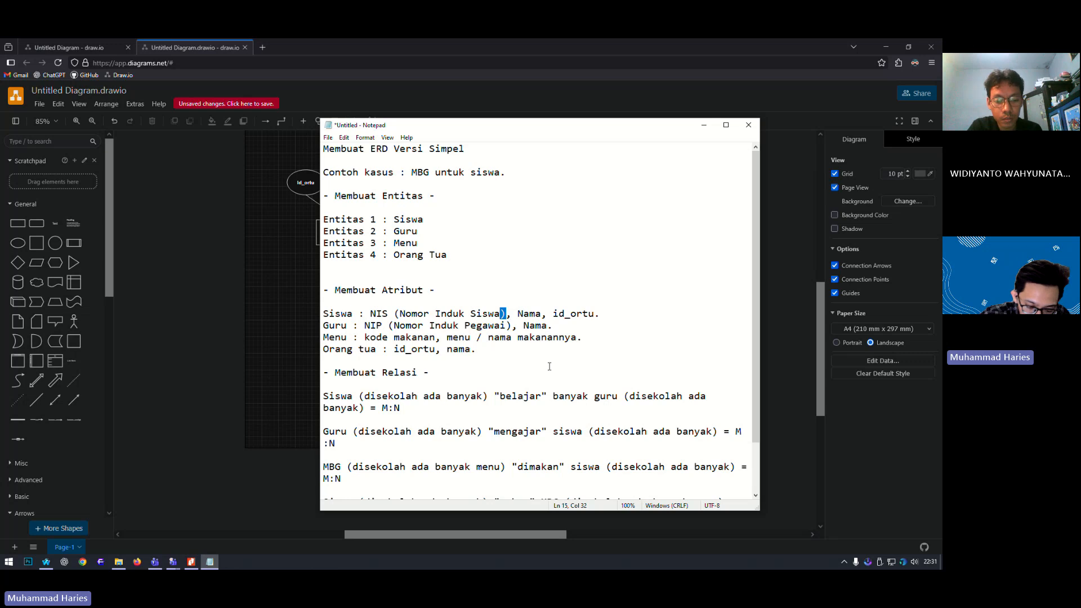
{"action": "key", "text": "Left"}
{"action": "type", "text": "- "}
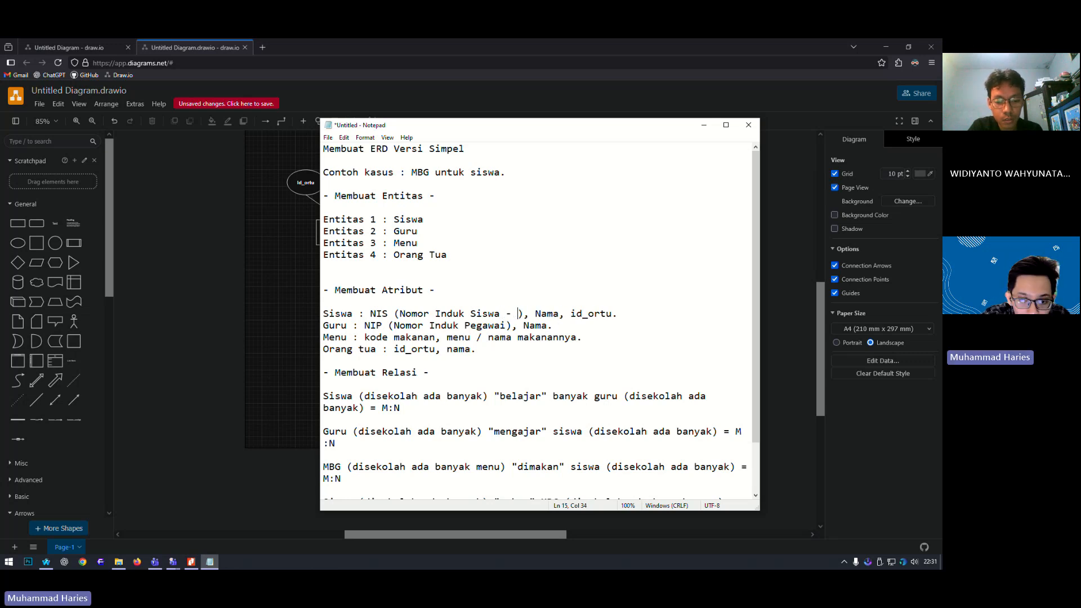
{"action": "type", "text": "Jadi Pri"}
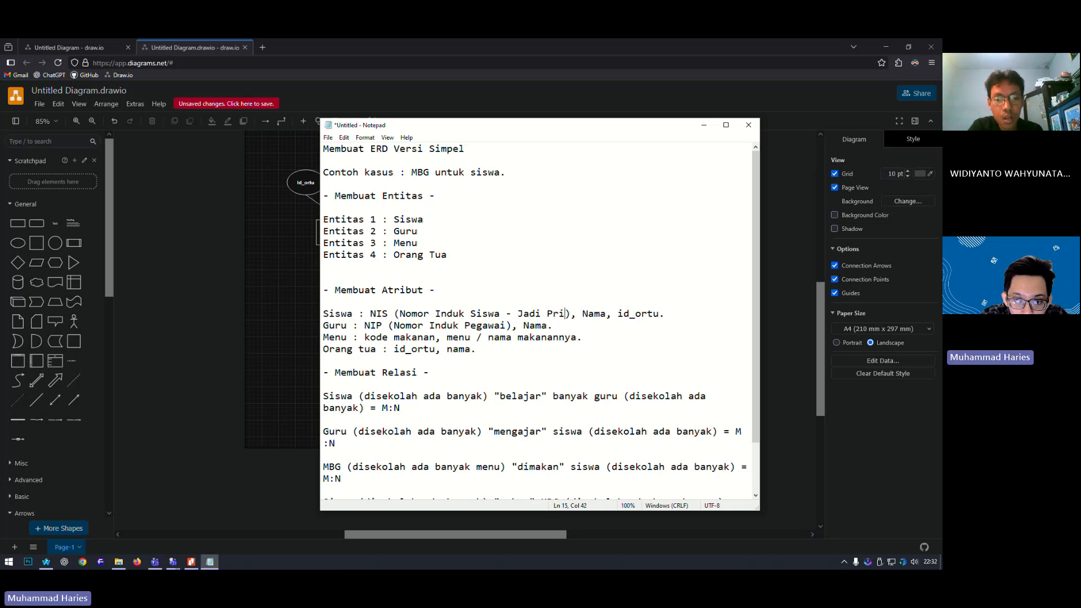
{"action": "type", "text": "mary Key"}
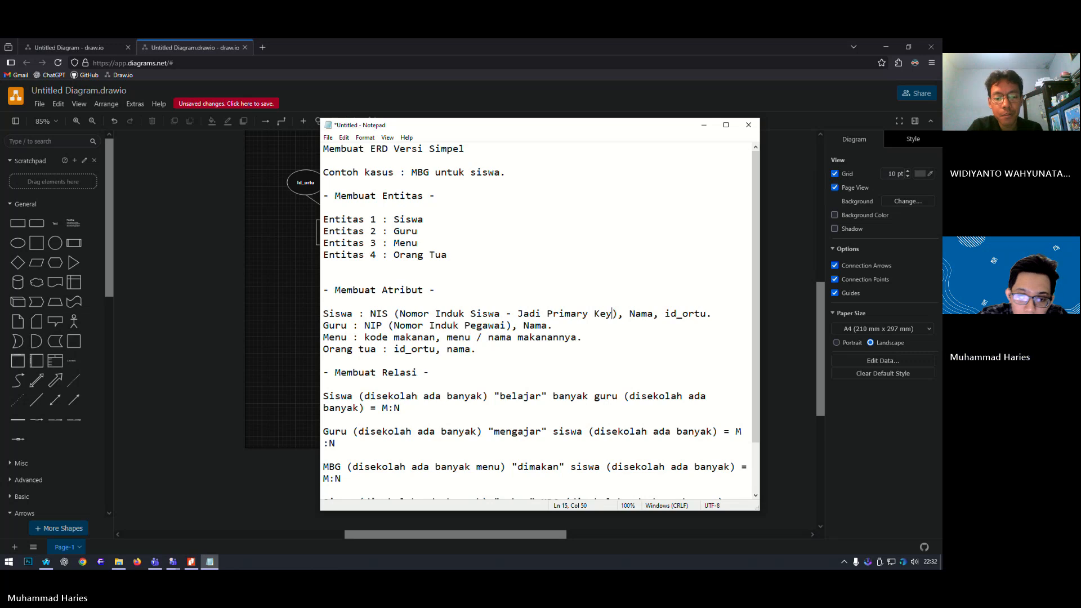
- Copy "- Jadi Primary Key" into the brackets of the Guru line after "Nomor Induk Pegawai", separated by a space
{"action": "left_click_drag", "start_coordinate": [612, 315], "coordinate": [508, 313]}
{"action": "key", "text": "ctrl+c"}
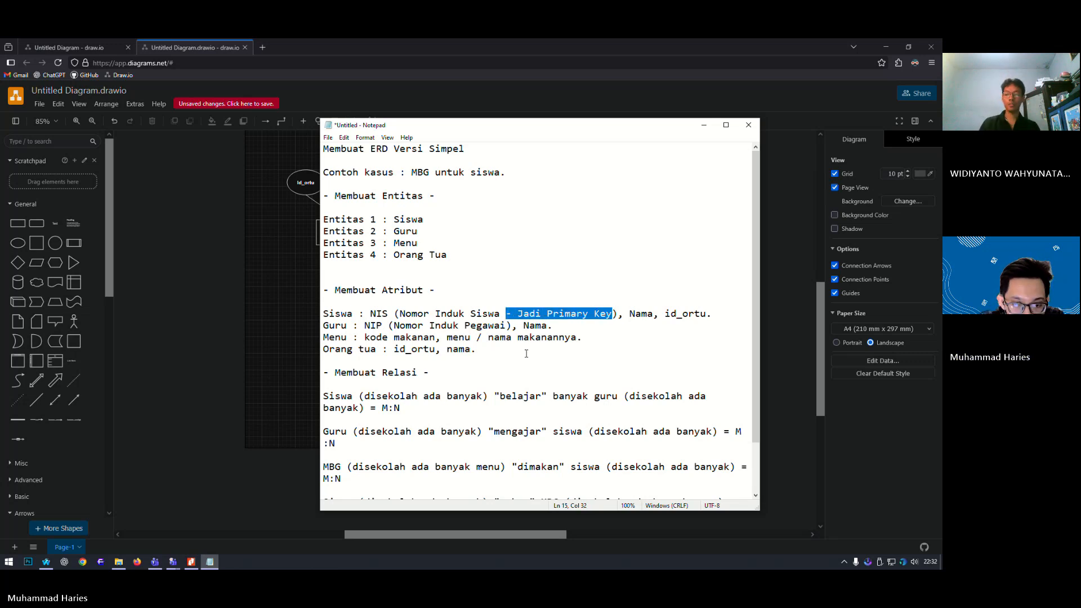
{"action": "left_click", "coordinate": [507, 326]}
{"action": "key", "text": "ctrl+v"}
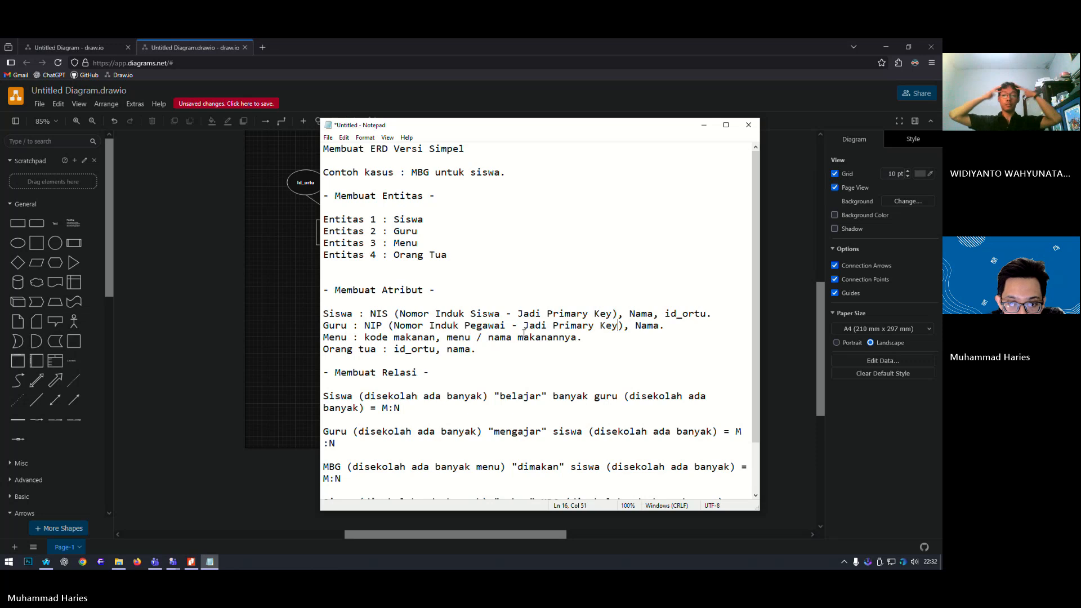
{"action": "left_click", "coordinate": [513, 326]}
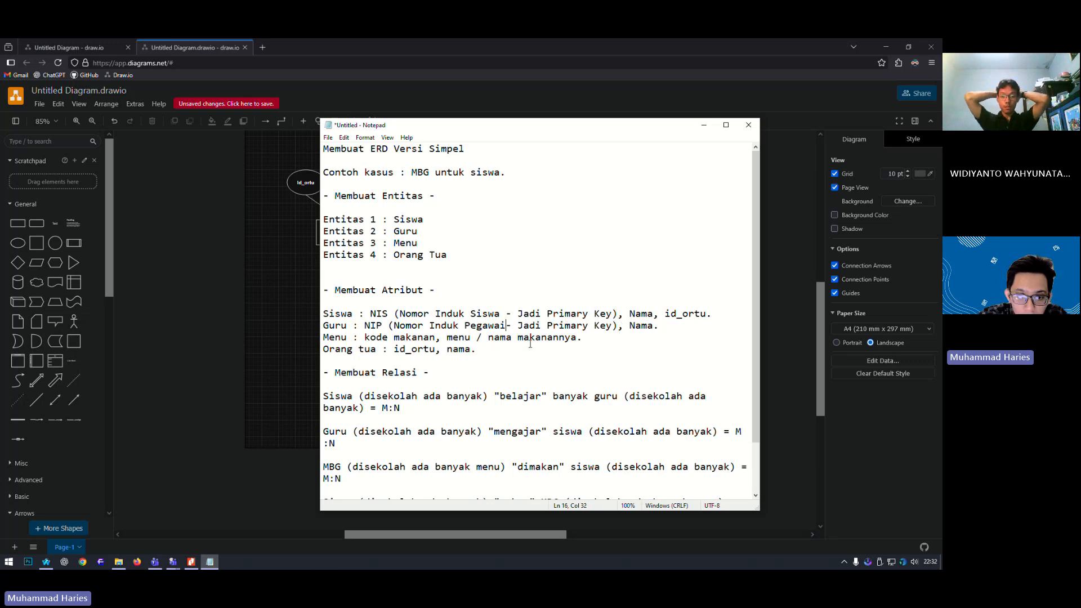
{"action": "left_click", "coordinate": [621, 328]}
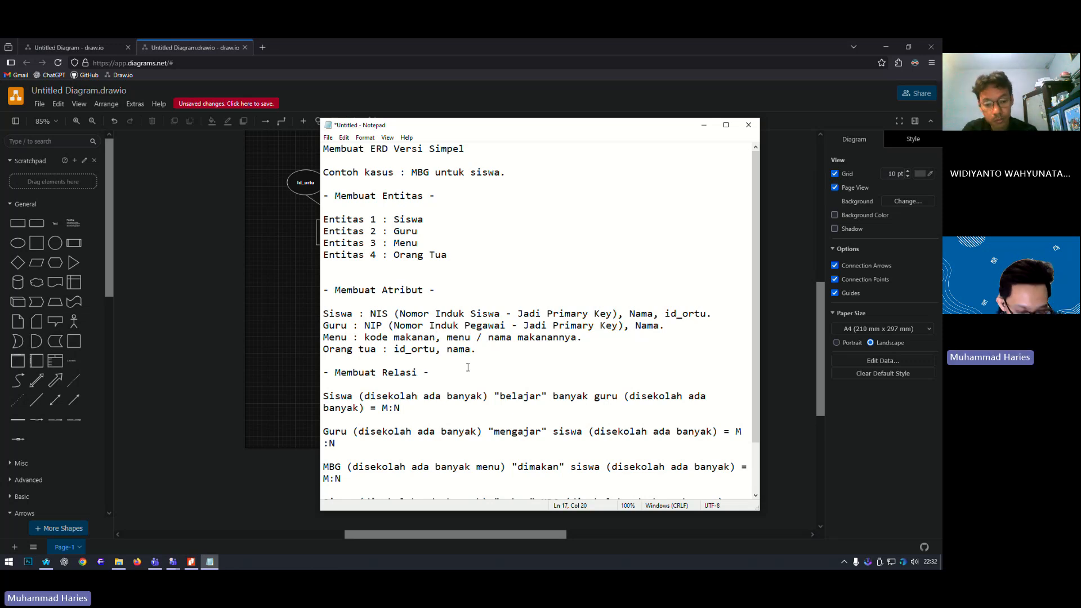
- Add the copied "- Jadi Primary Key" note after "kode makanan" in the Menu line and after "id_ortu" in the Orang tua line
{"action": "key", "text": "ctrl+v"}
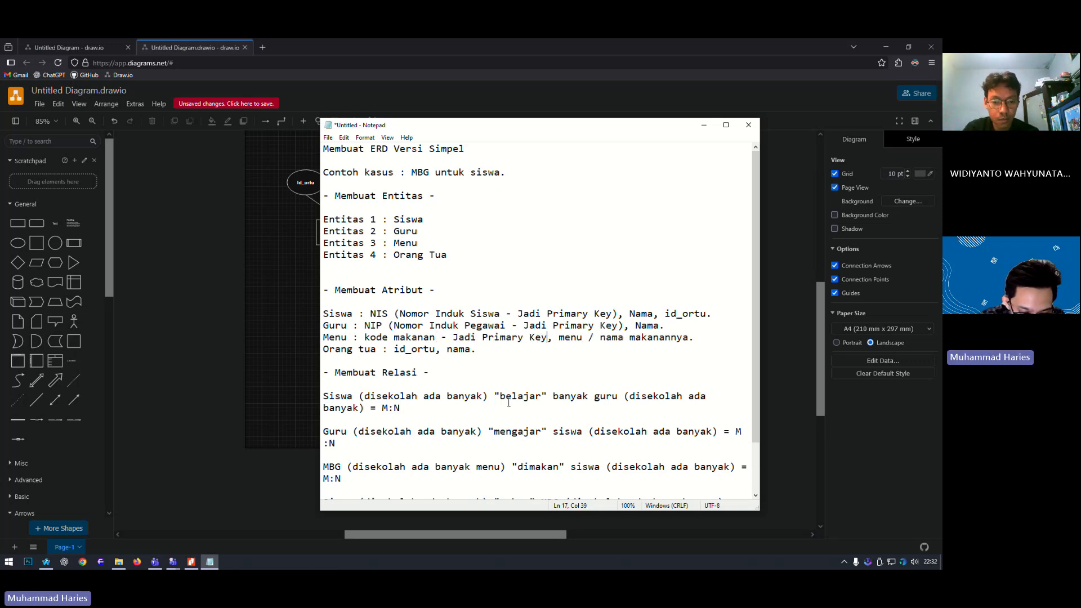
{"action": "type", "text": ")"}
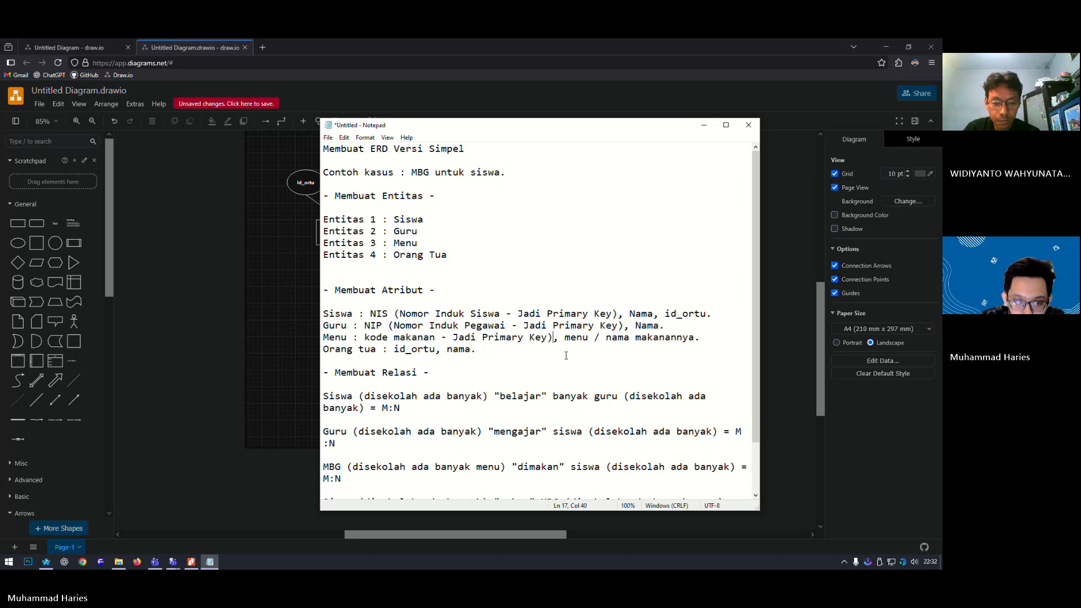
{"action": "key", "text": "BackSpace"}
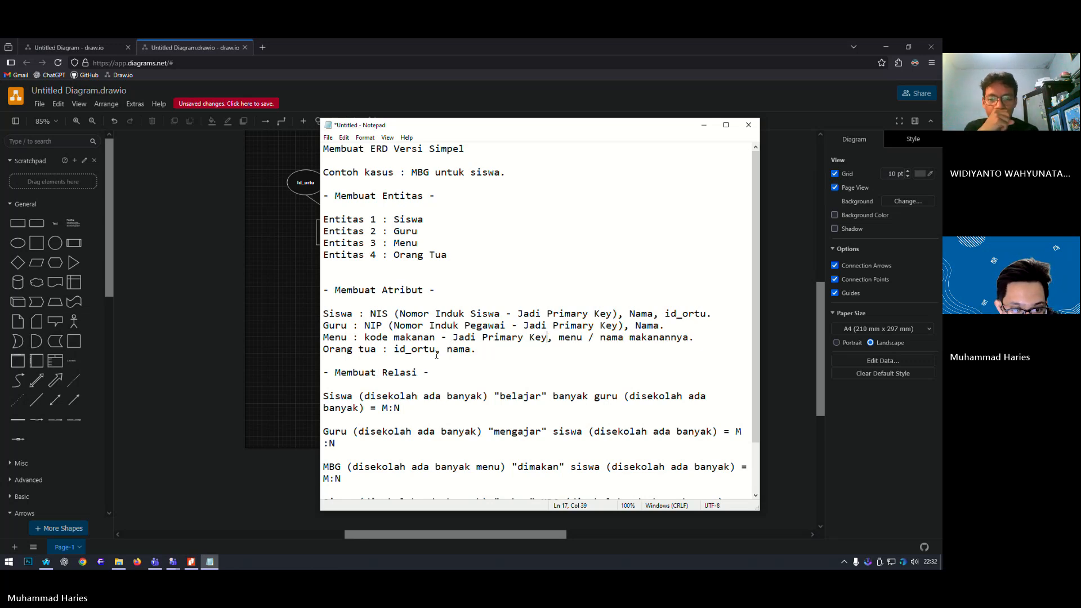
{"action": "key", "text": "ctrl+v"}
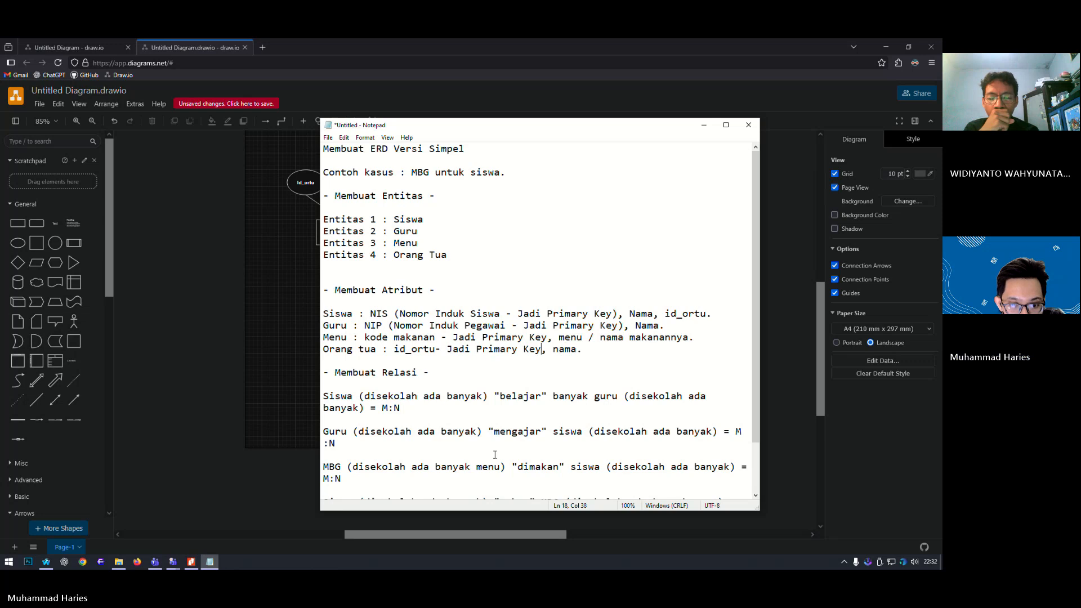
{"action": "key", "text": "Down"}
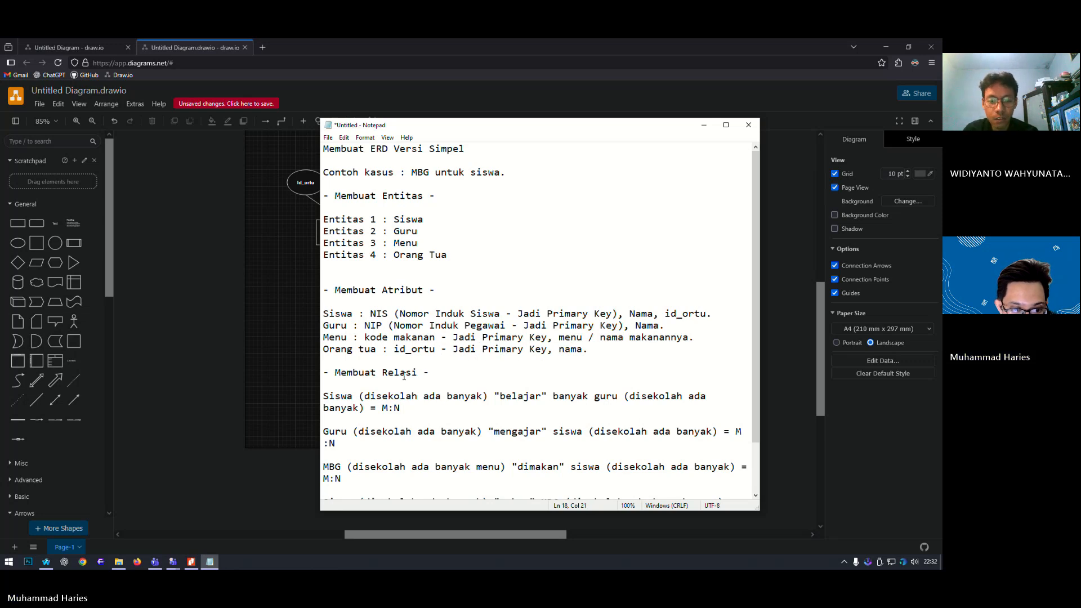
- Add the question "Apa itu Primary Key ?" on its own line below the Orang tua attribute line, with blank lines around it
{"action": "key", "text": "Return"}
{"action": "key", "text": "Return"}
{"action": "key", "text": "Return"}
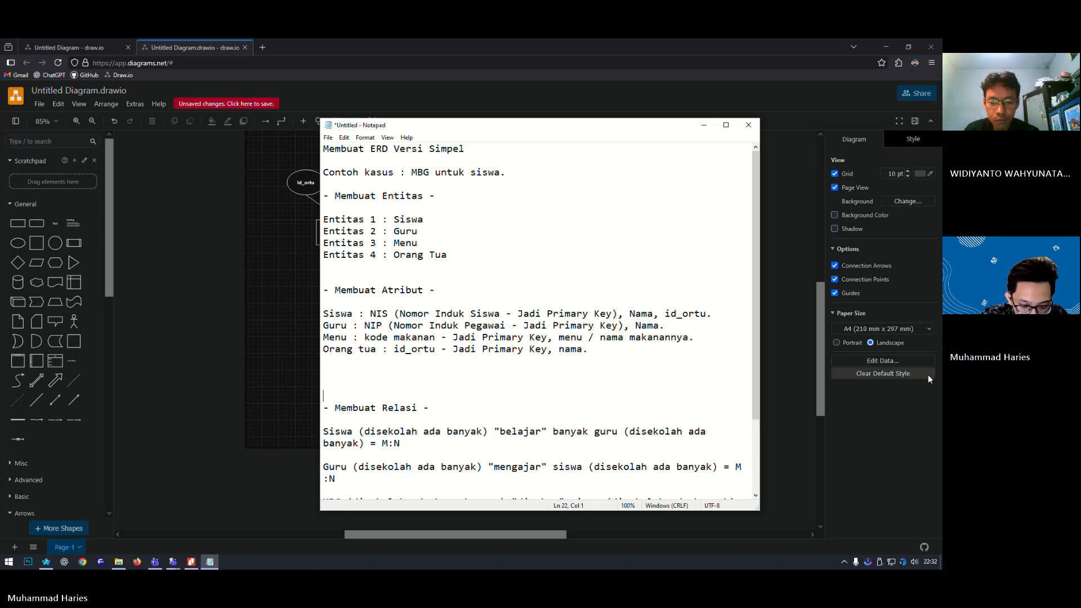
{"action": "type", "text": "Apa "}
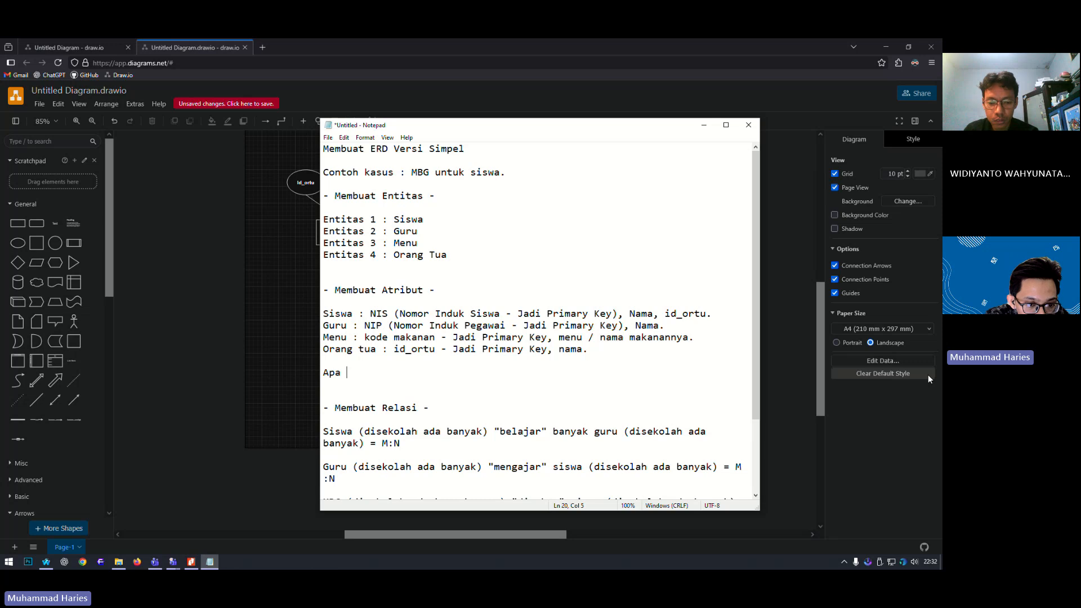
{"action": "type", "text": "itu Prima"}
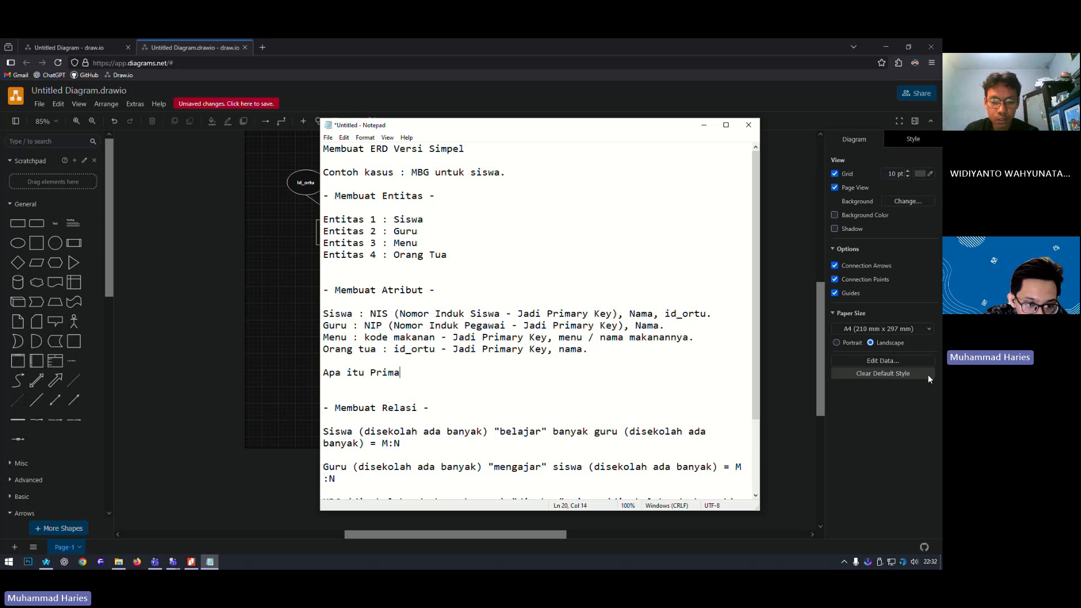
{"action": "type", "text": "ry k"}
{"action": "key", "text": "BackSpace"}
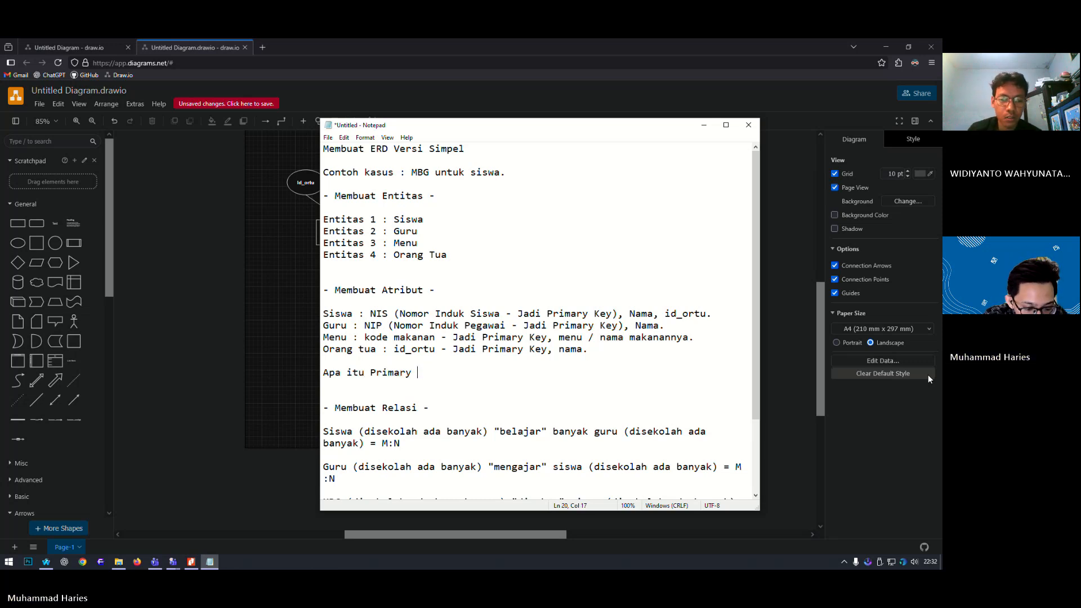
{"action": "type", "text": "Key ?"}
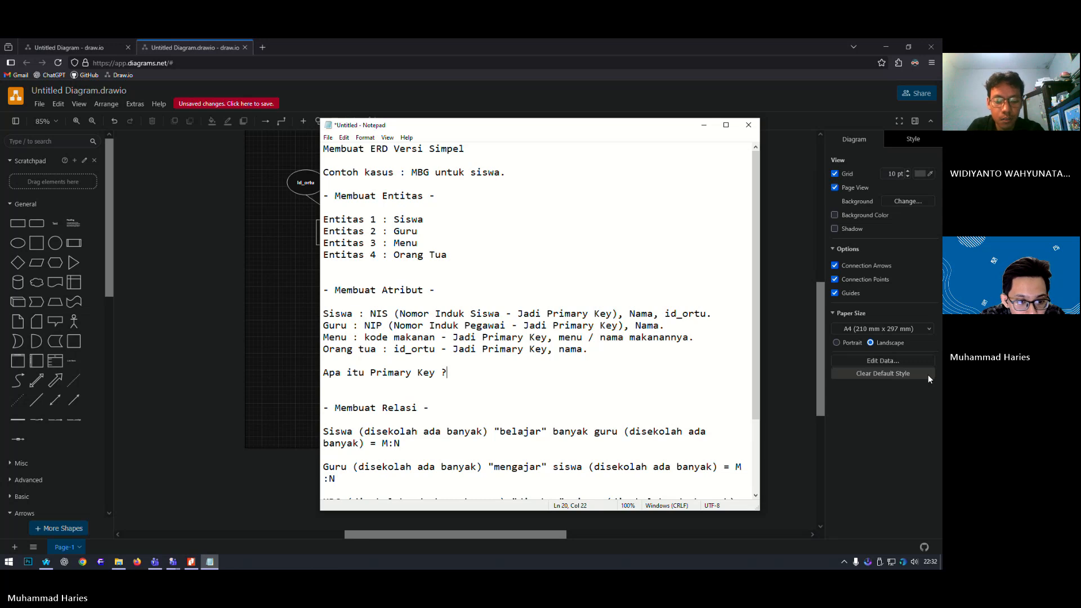
- Begin the answer on the line below the question with "- Primary key adalah kode unik yang menjadi acuan"
{"action": "key", "text": "Return"}
{"action": "type", "text": "- O"}
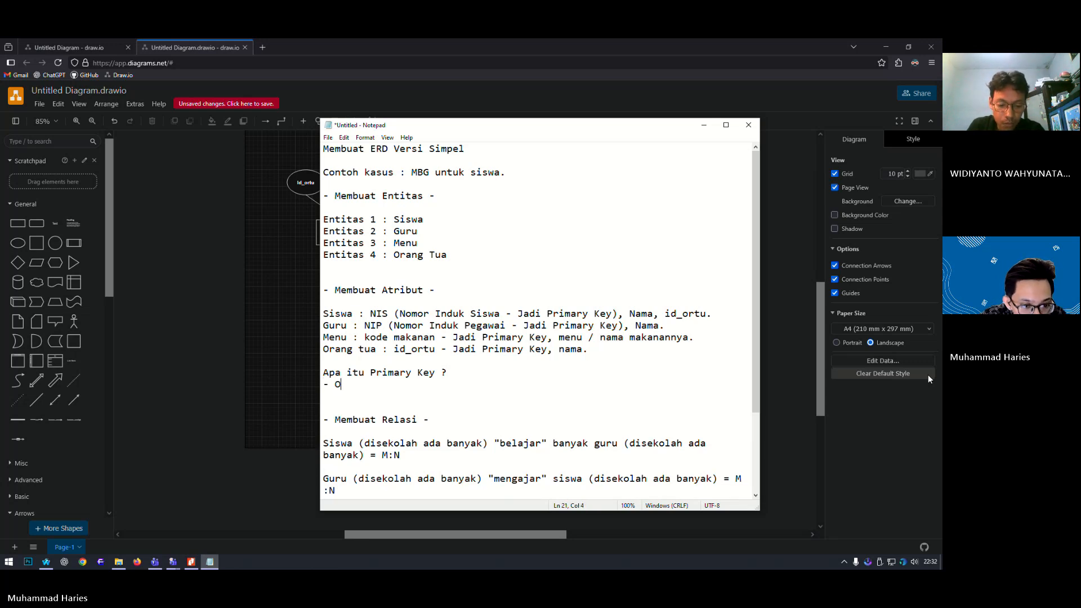
{"action": "type", "text": "Pri"}
{"action": "key", "text": "BackSpace"}
{"action": "key", "text": "BackSpace"}
{"action": "key", "text": "BackSpace"}
{"action": "key", "text": "BackSpace"}
{"action": "type", "text": "P"}
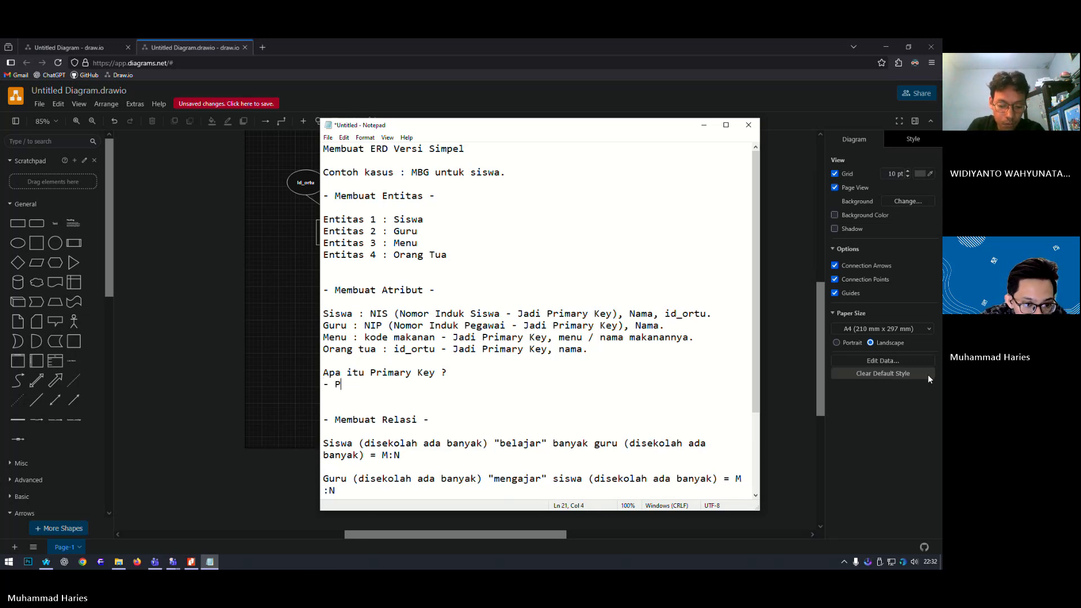
{"action": "type", "text": "rimary"}
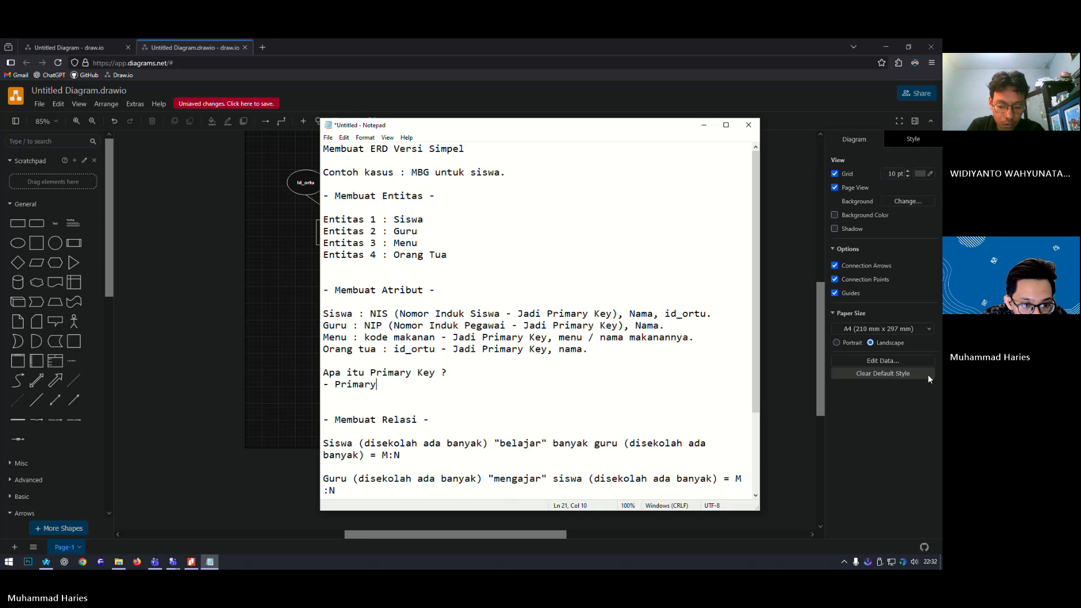
{"action": "type", "text": " key adalah"}
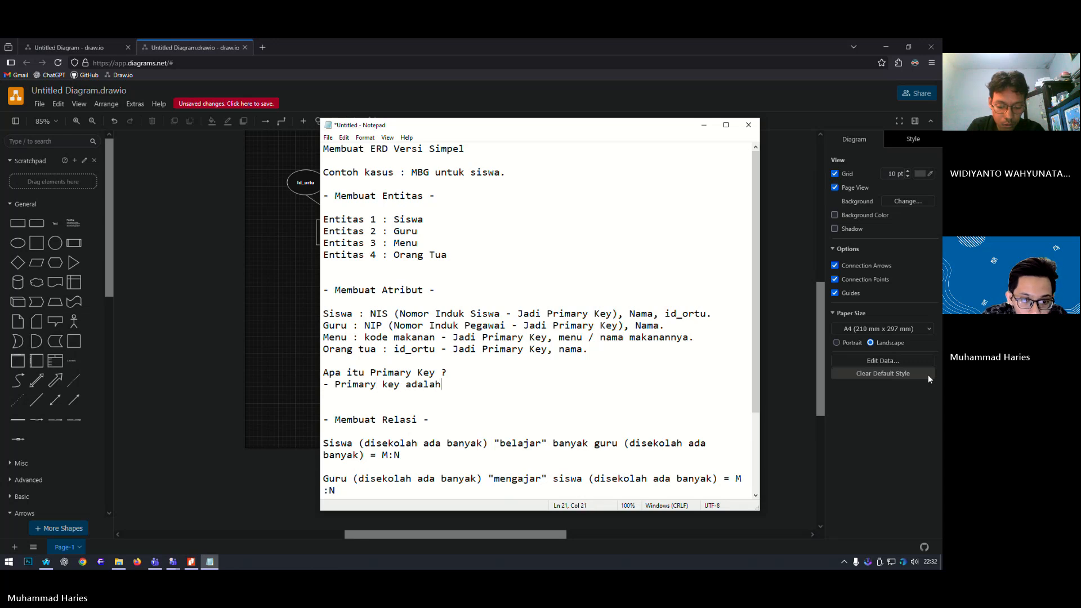
{"action": "type", "text": " kode unik "}
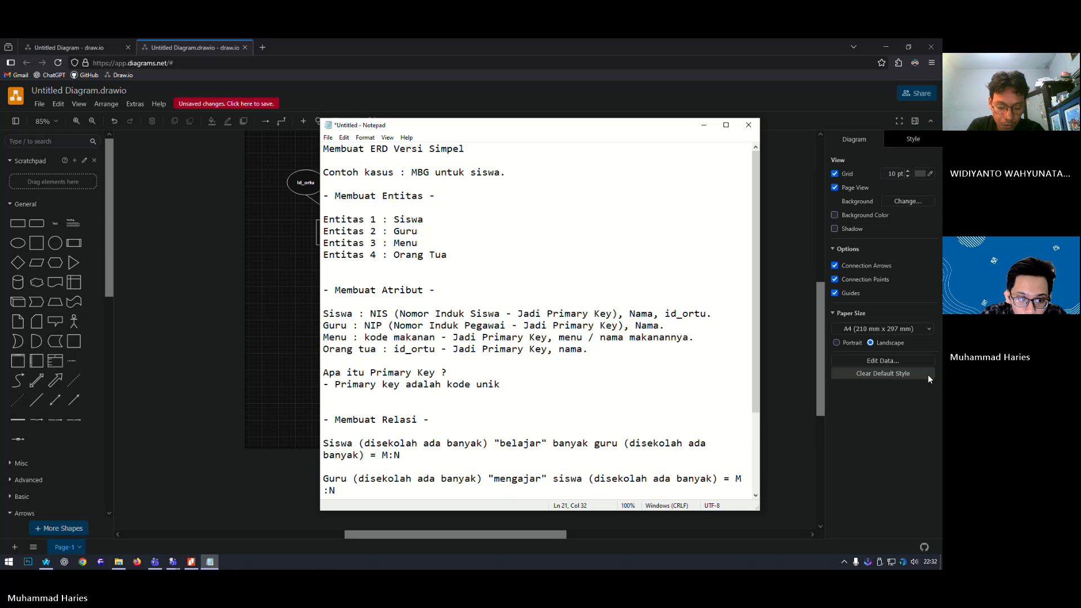
{"action": "type", "text": "yang"}
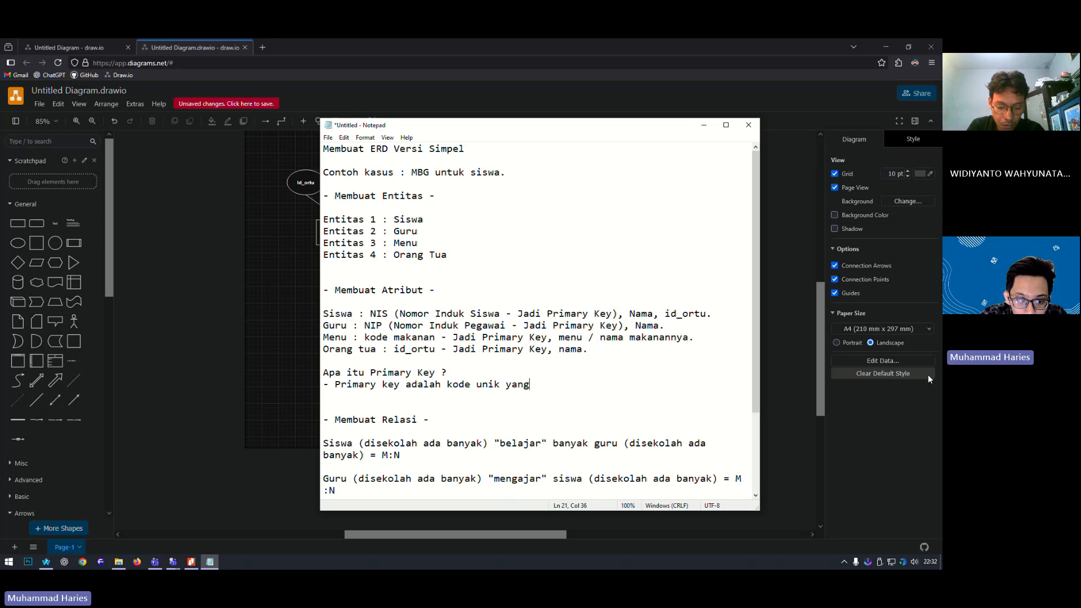
{"action": "type", "text": " menjadi acuan "}
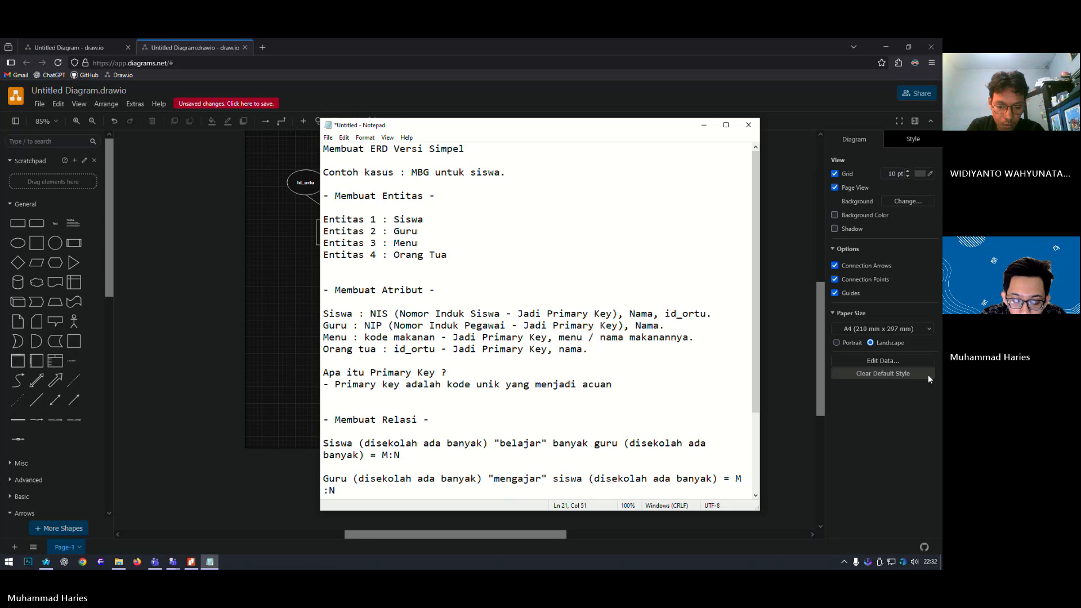
- Continue the primary key definition with "pada tabel berisi data"
{"action": "type", "text": "pada "}
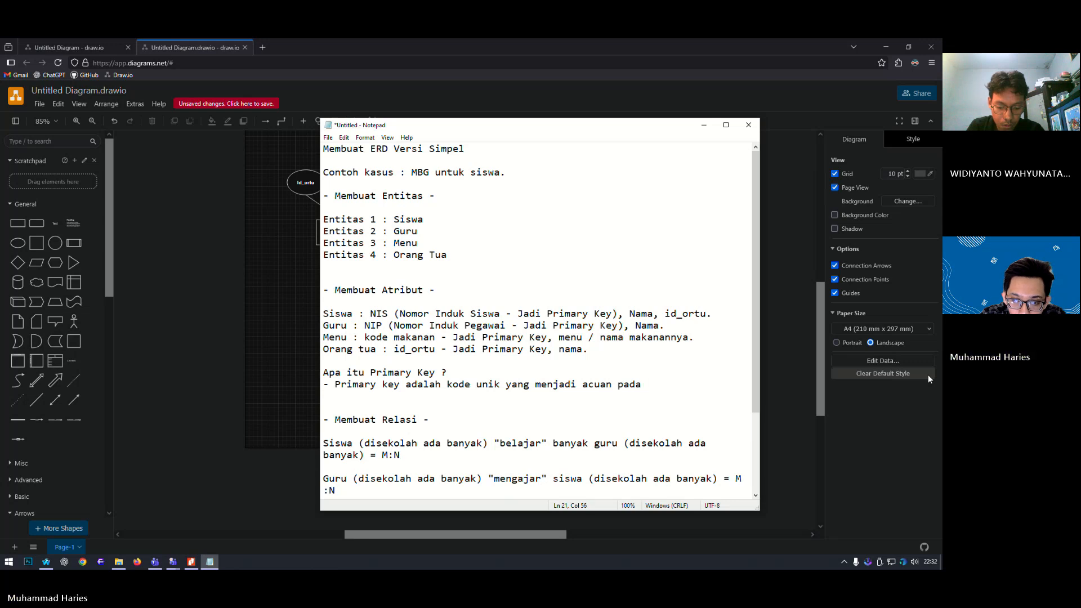
{"action": "type", "text": "data"}
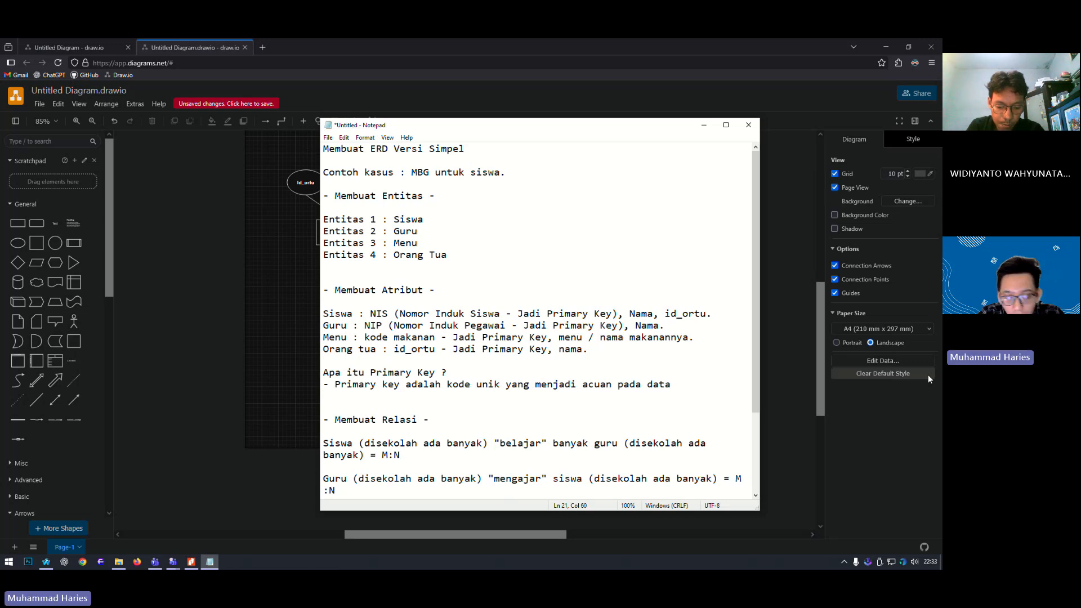
{"action": "key", "text": "BackSpace"}
{"action": "key", "text": "BackSpace"}
{"action": "key", "text": "BackSpace"}
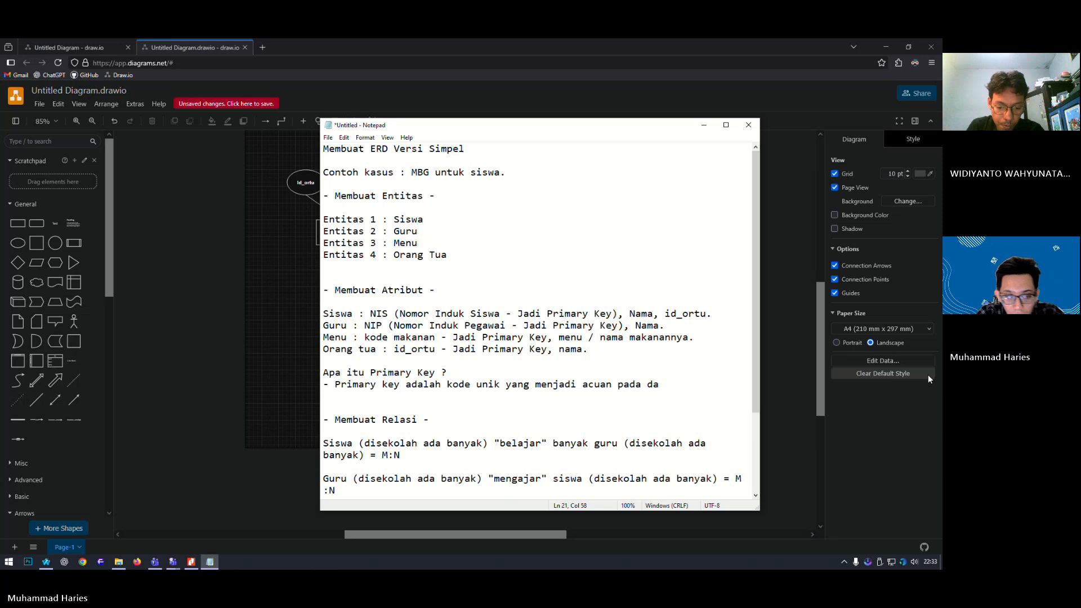
{"action": "type", "text": "tabel"}
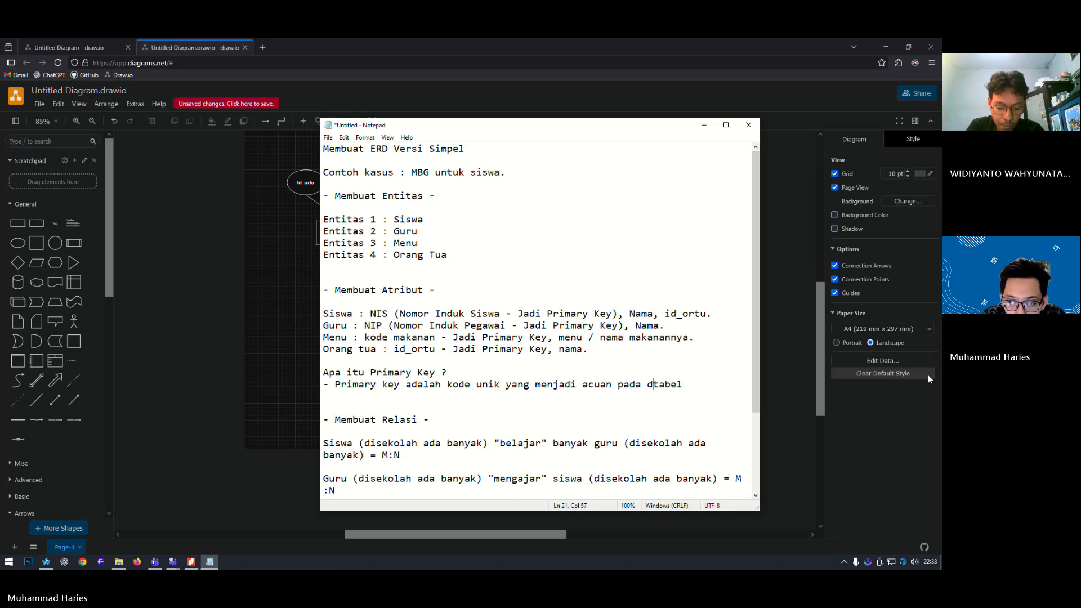
{"action": "key", "text": "BackSpace"}
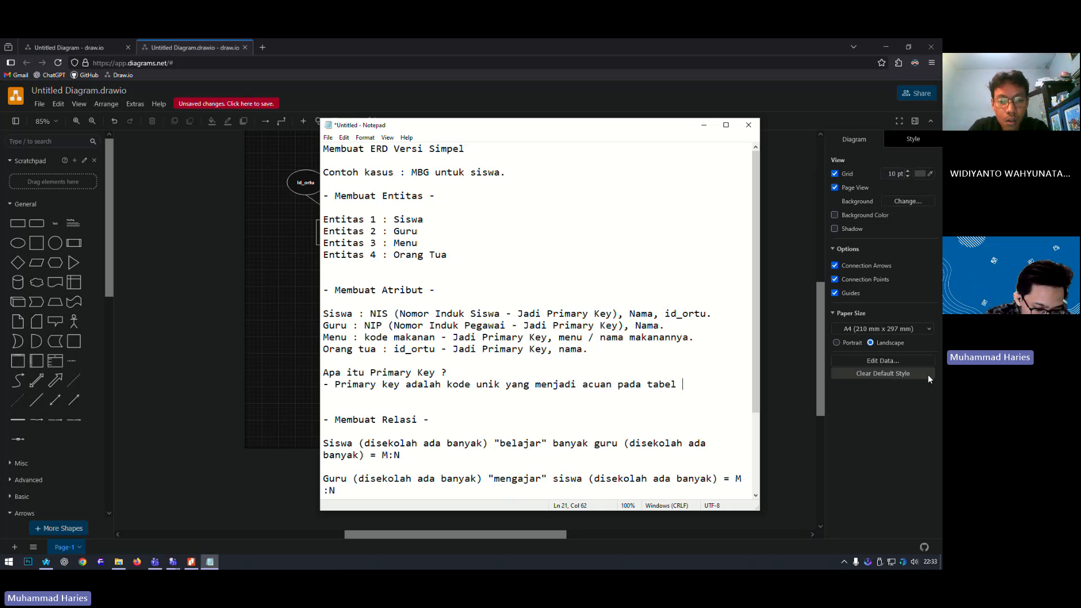
{"action": "type", "text": "berisi data"}
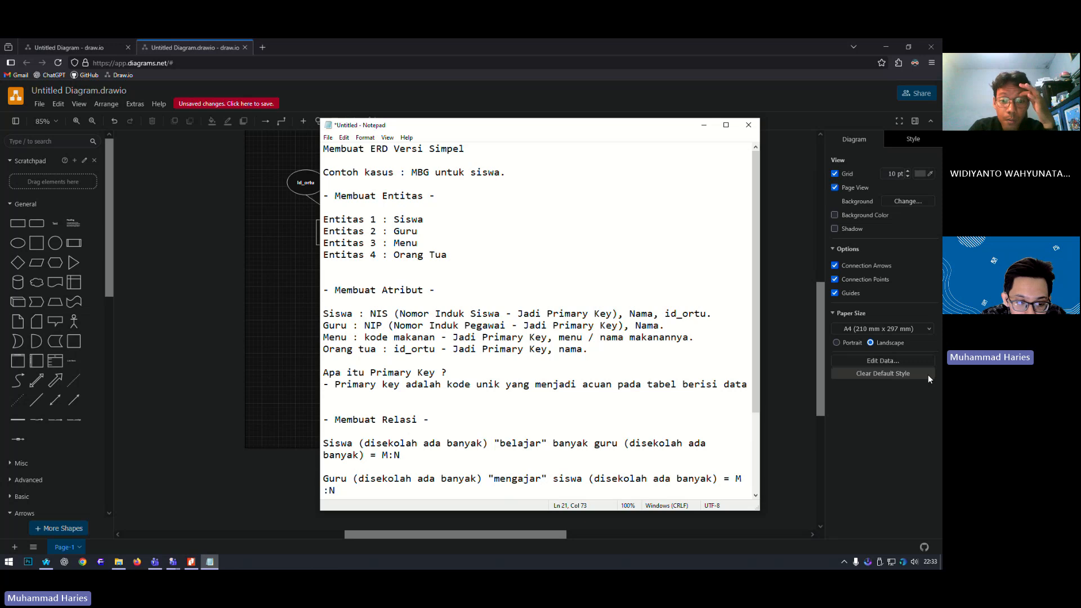
- End the definition with a period and add the example lead-in "Contoh :" after it
{"action": "type", "text": ". C"}
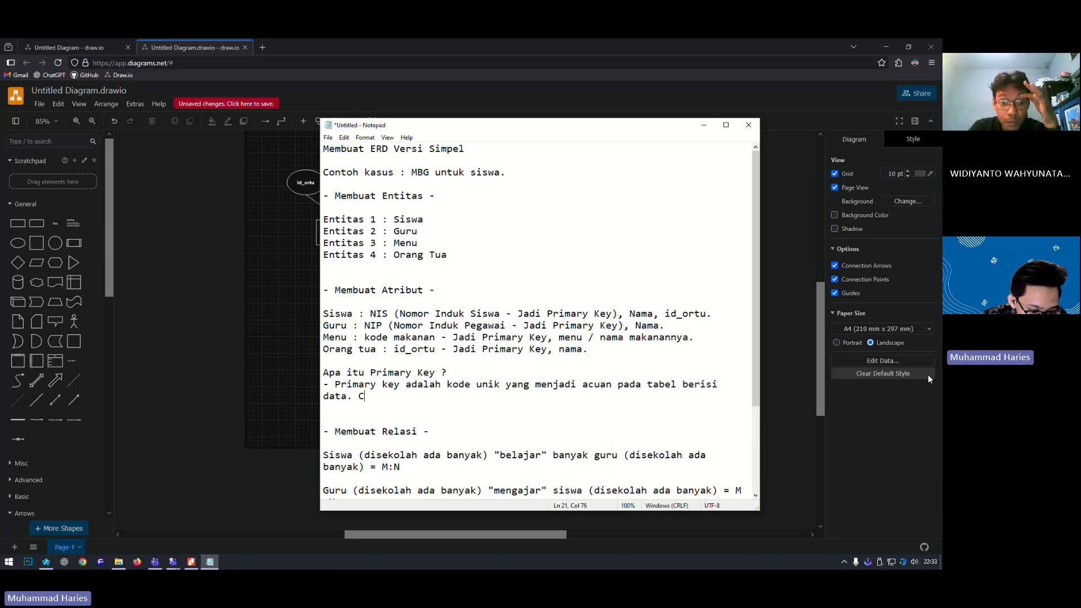
{"action": "type", "text": "ontoh"}
{"action": "key", "text": "BackSpace"}
{"action": "key", "text": "BackSpace"}
{"action": "key", "text": "BackSpace"}
{"action": "type", "text": "o"}
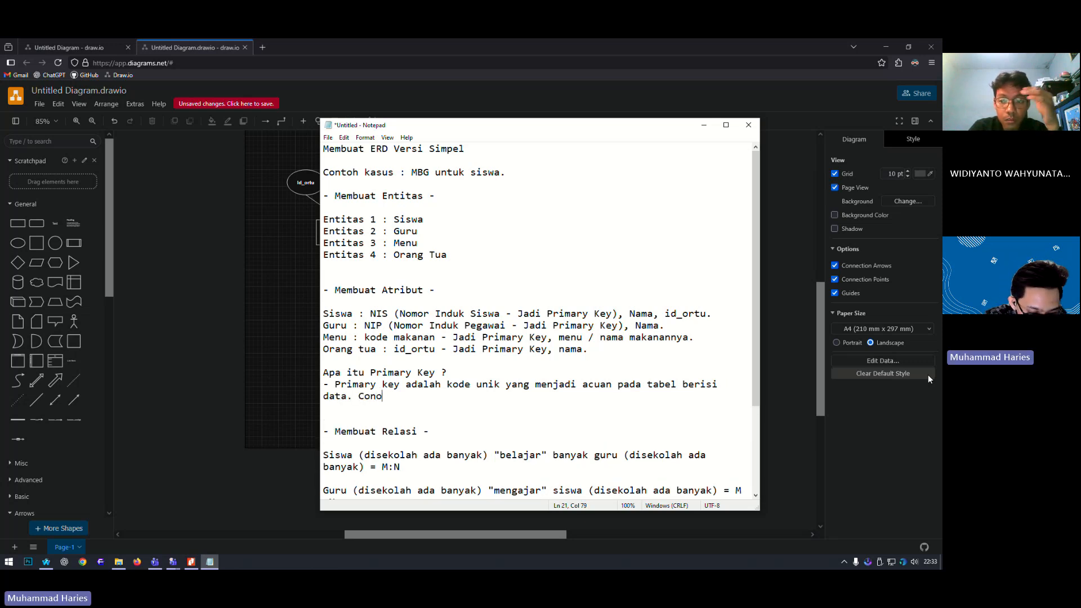
{"action": "type", "text": "th"}
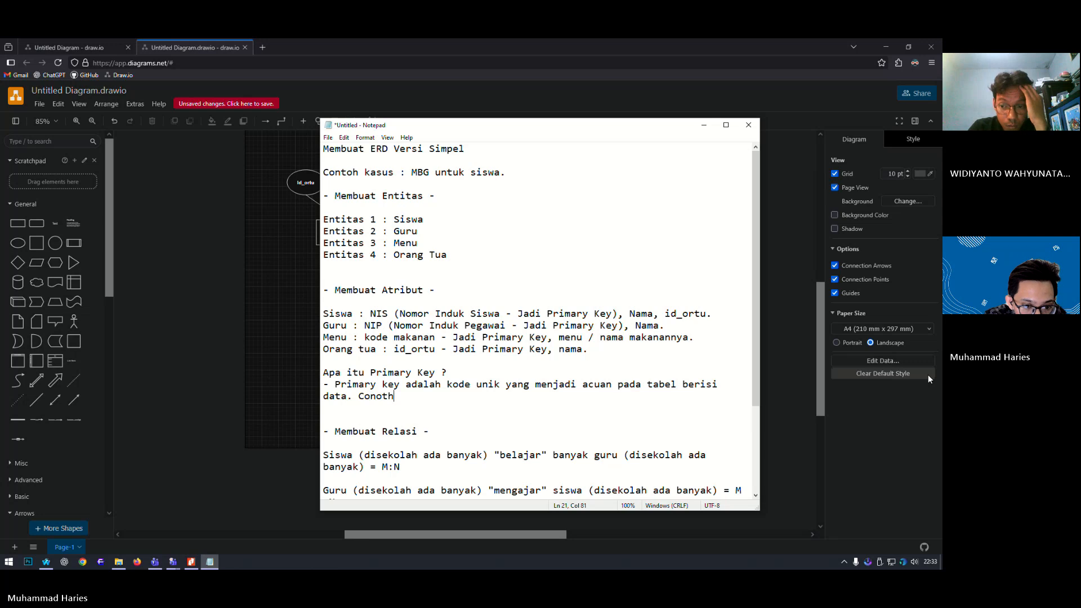
{"action": "key", "text": "BackSpace"}
{"action": "key", "text": "BackSpace"}
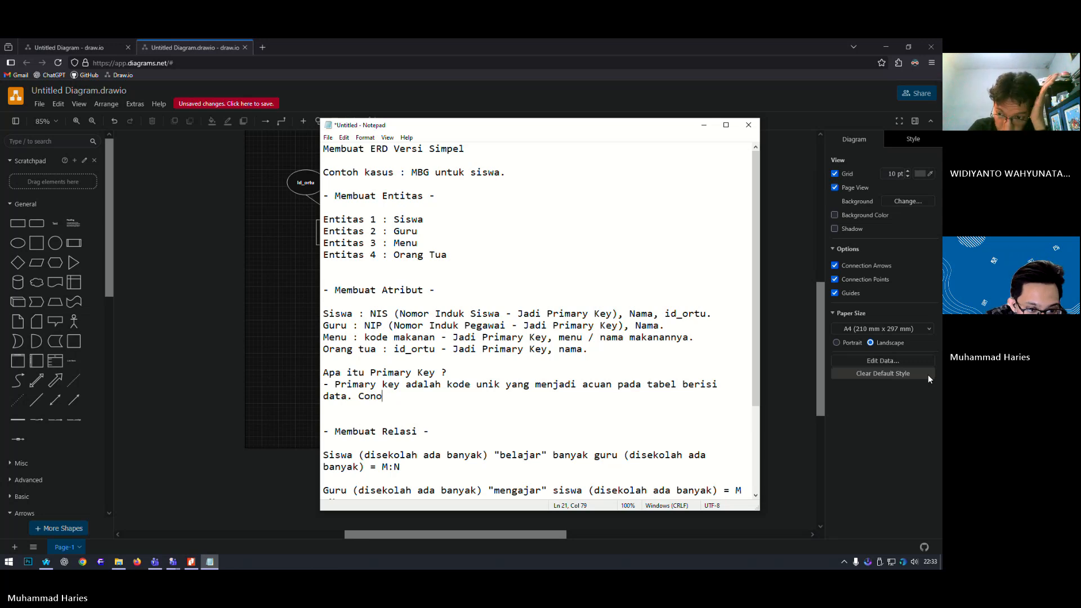
{"action": "key", "text": "BackSpace"}
{"action": "type", "text": "toh"}
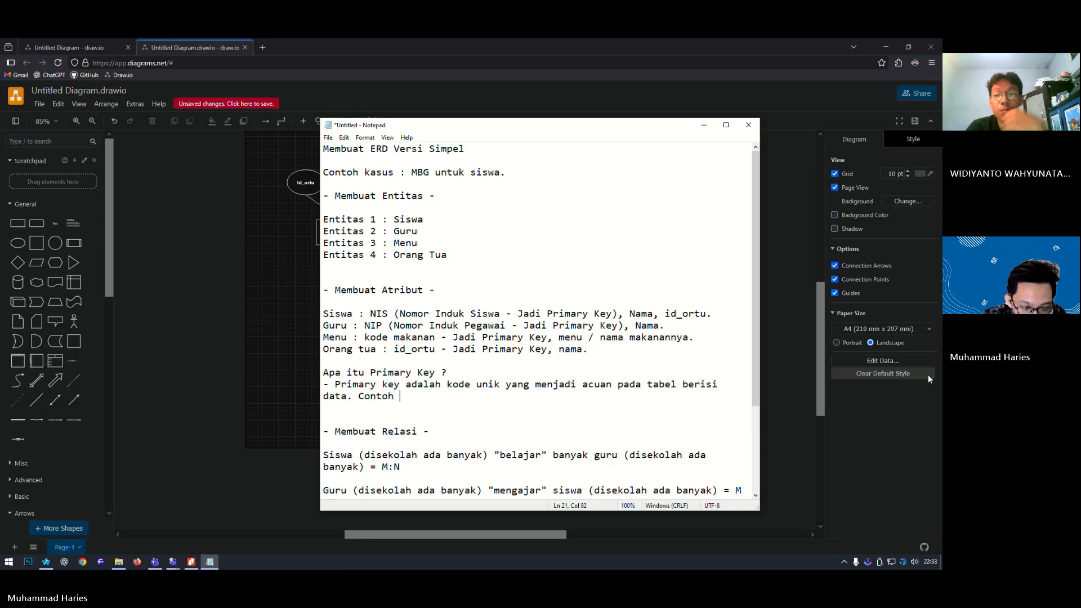
{"action": "type", "text": " : "}
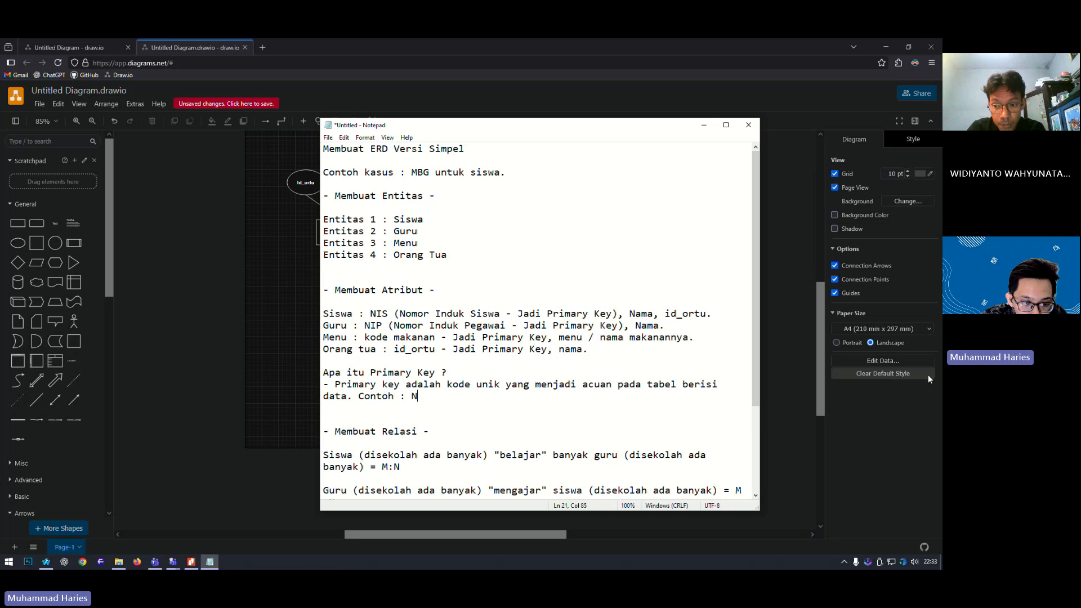
- Write the examples "NIK pada KTP, sidik jari, dan sebagainya." after "Contoh :"
{"action": "type", "text": "NIK pada KT"}
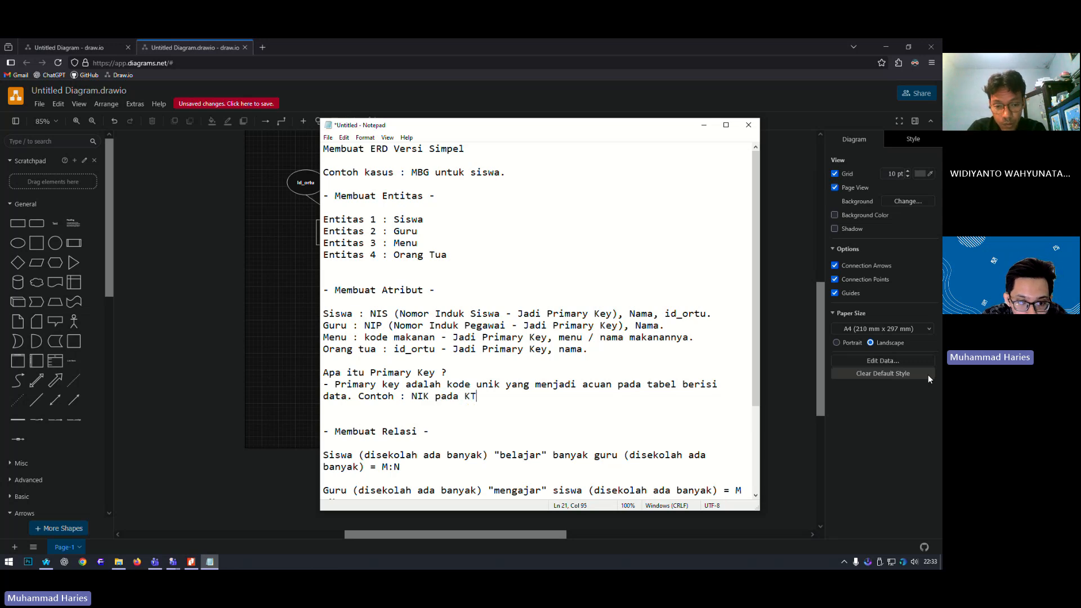
{"action": "type", "text": "P, s"}
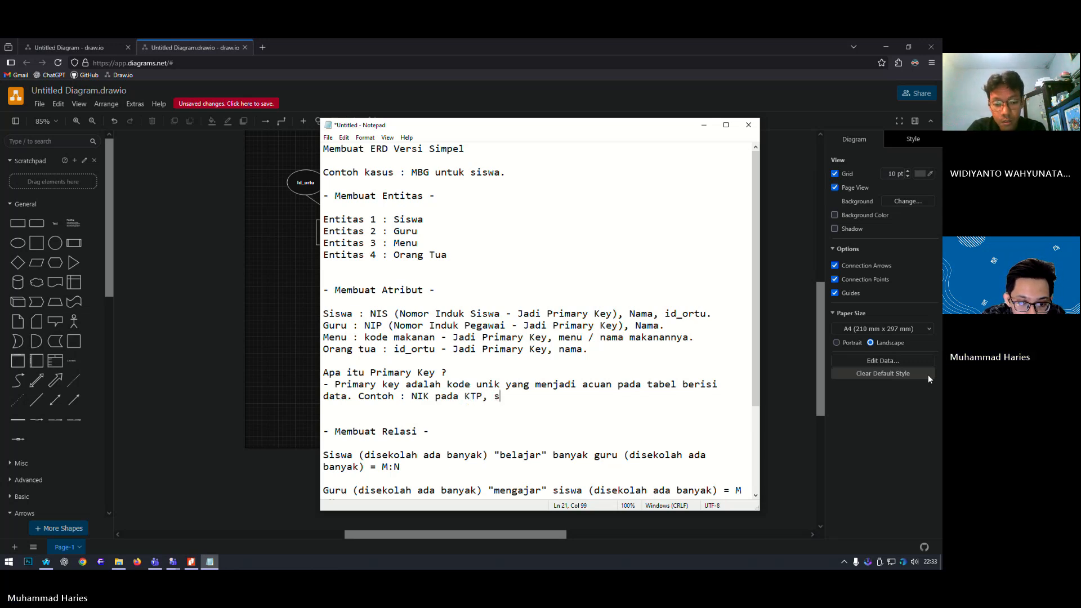
{"action": "type", "text": "idik cari"}
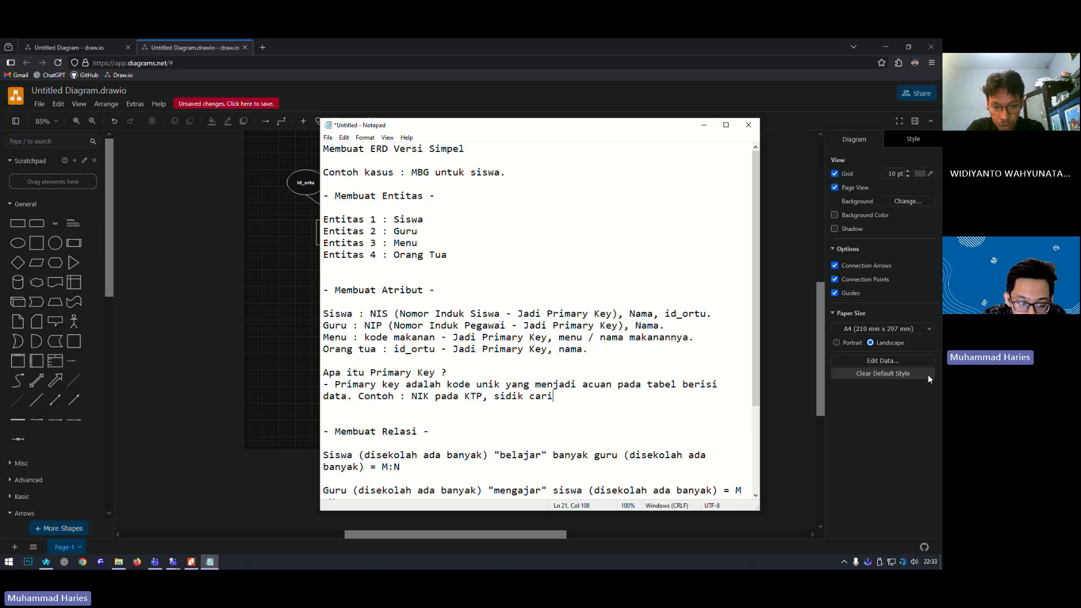
{"action": "key", "text": "BackSpace"}
{"action": "key", "text": "BackSpace"}
{"action": "key", "text": "BackSpace"}
{"action": "key", "text": "BackSpace"}
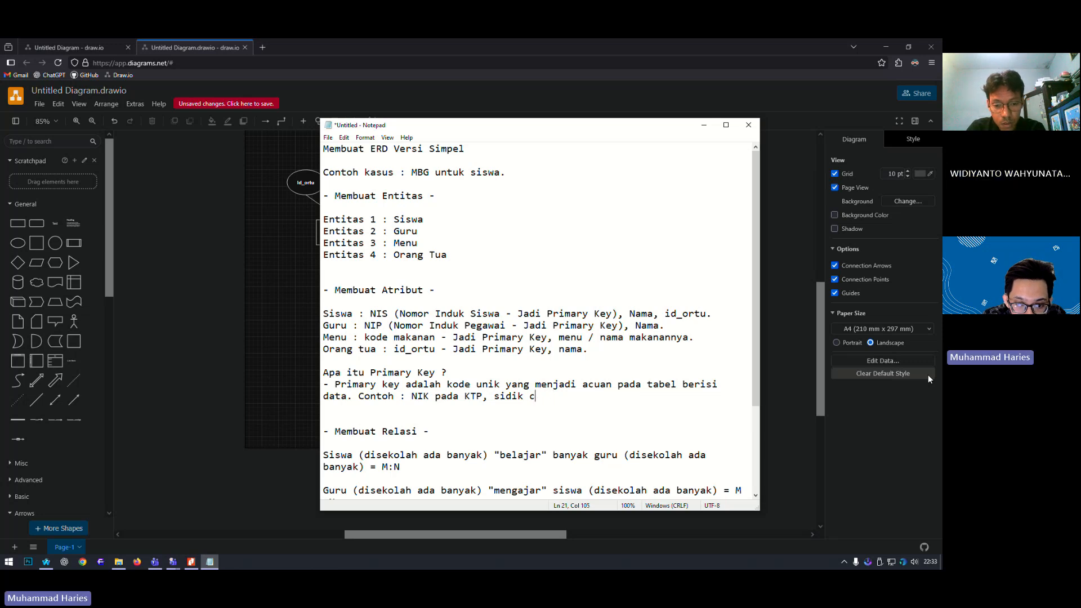
{"action": "type", "text": "jari, dan "}
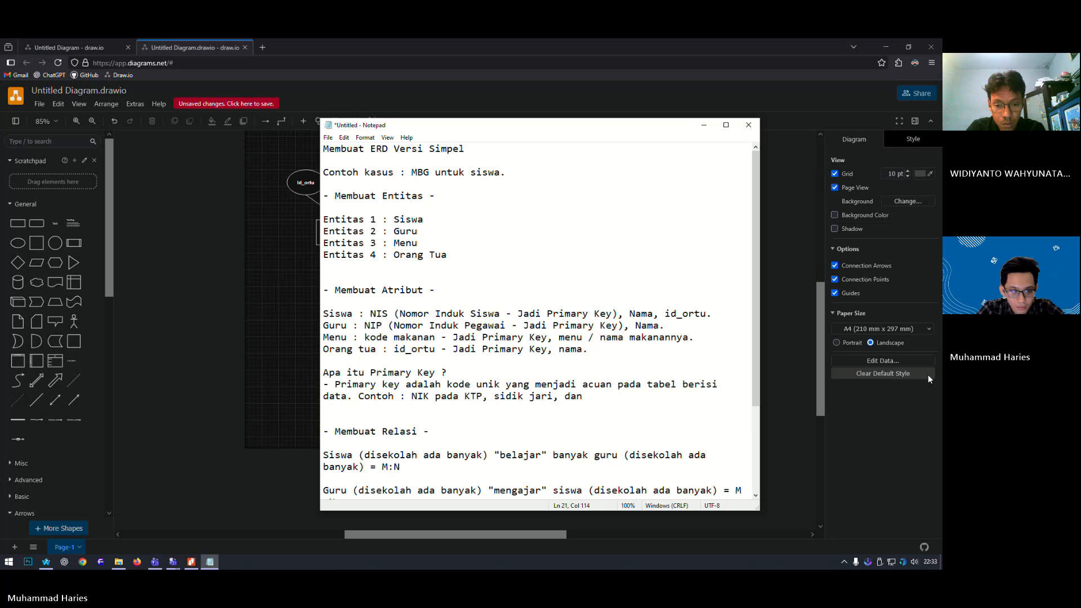
{"action": "type", "text": "sebagainya."}
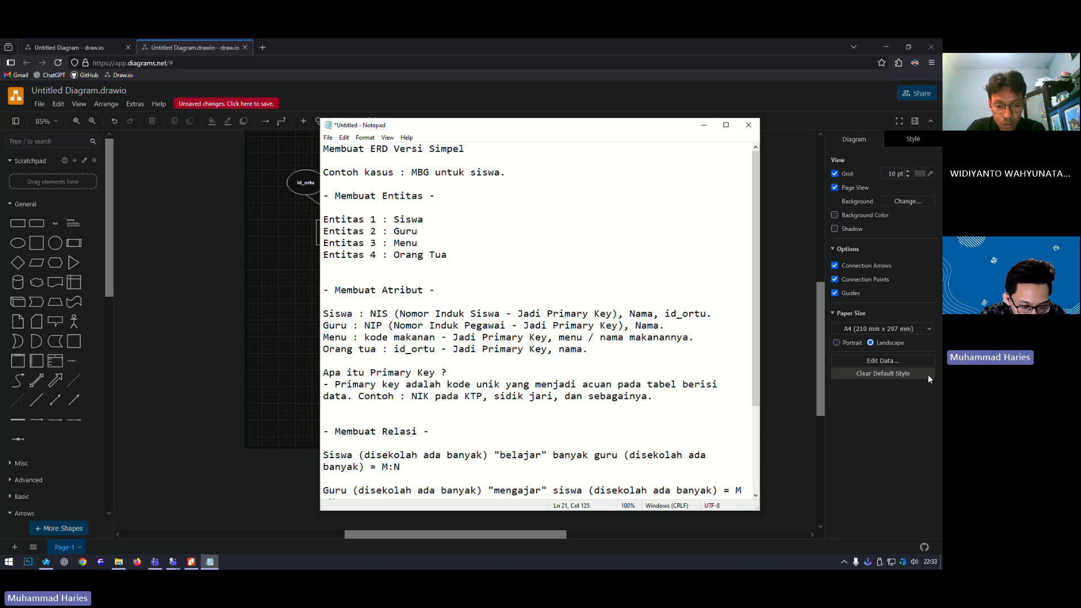
- Append the sentence "Sifatnya harus unik, gak boleh sama dengan yang lain." to the primary key explanation
{"action": "type", "text": " Sifat"}
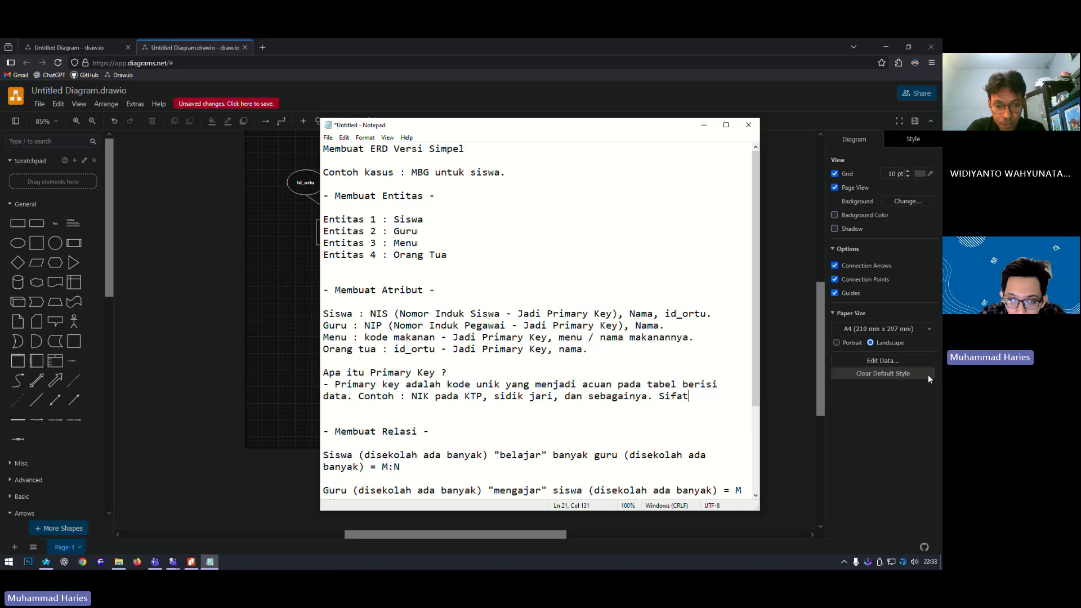
{"action": "type", "text": "nya harus un"}
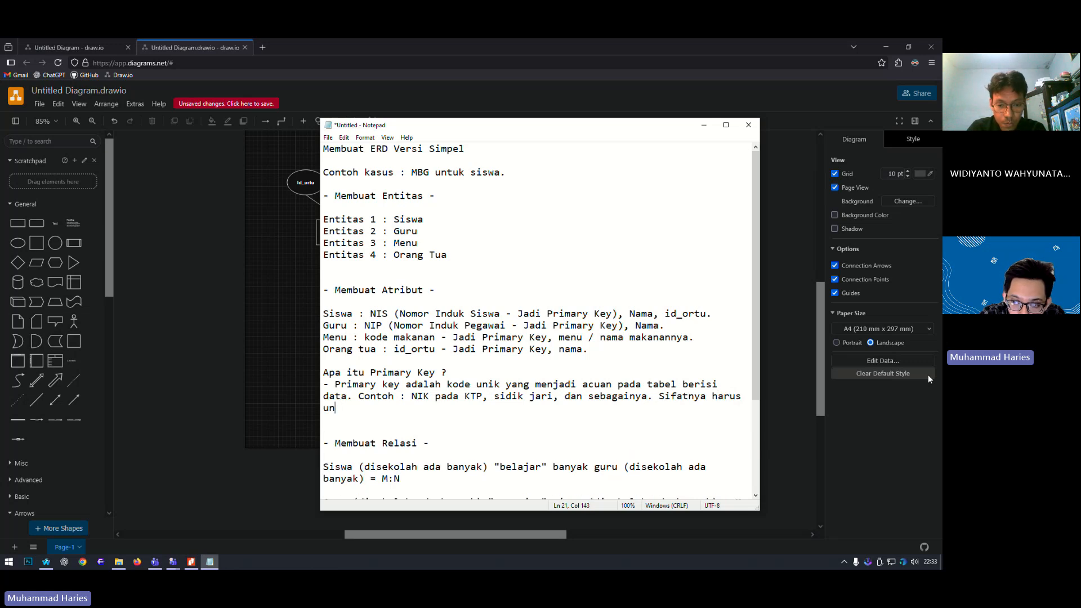
{"action": "type", "text": "ik, gak bo"}
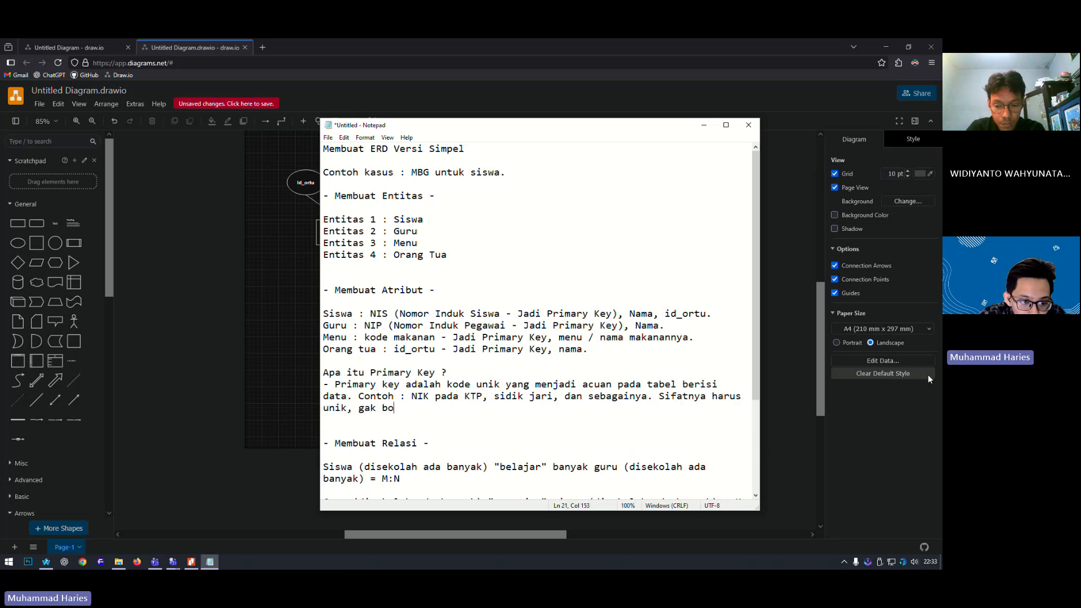
{"action": "type", "text": "leh sama dengan y"}
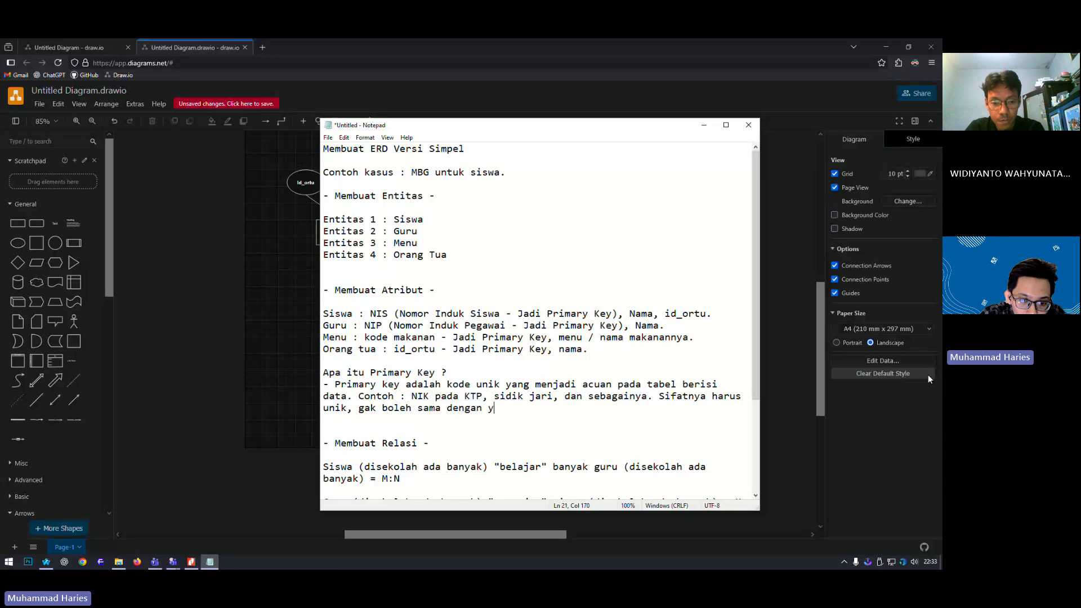
{"action": "type", "text": "ang lain"}
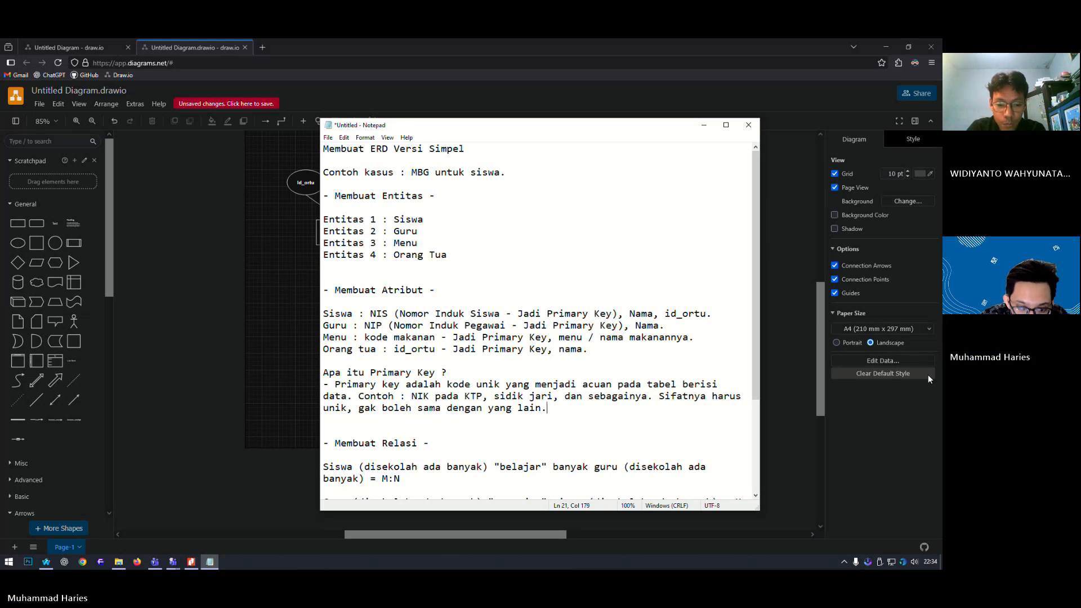
- Start a new paragraph below the primary key explanation with "Karena kalau nama itu bisa sama,"
{"action": "key", "text": "Return"}
{"action": "key", "text": "Return"}
{"action": "type", "text": "Kare"}
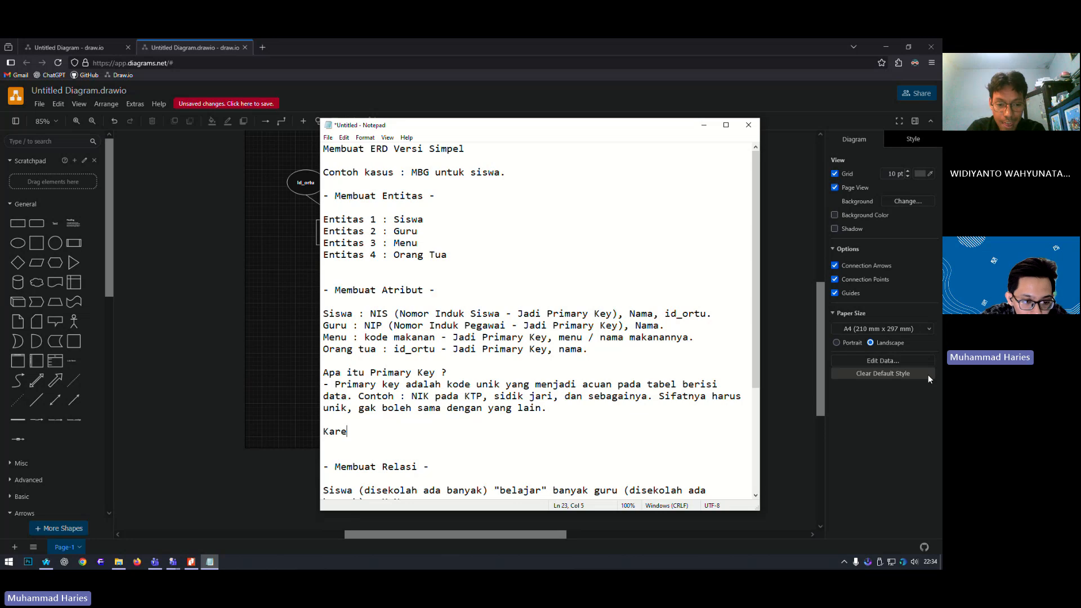
{"action": "type", "text": "na kal"}
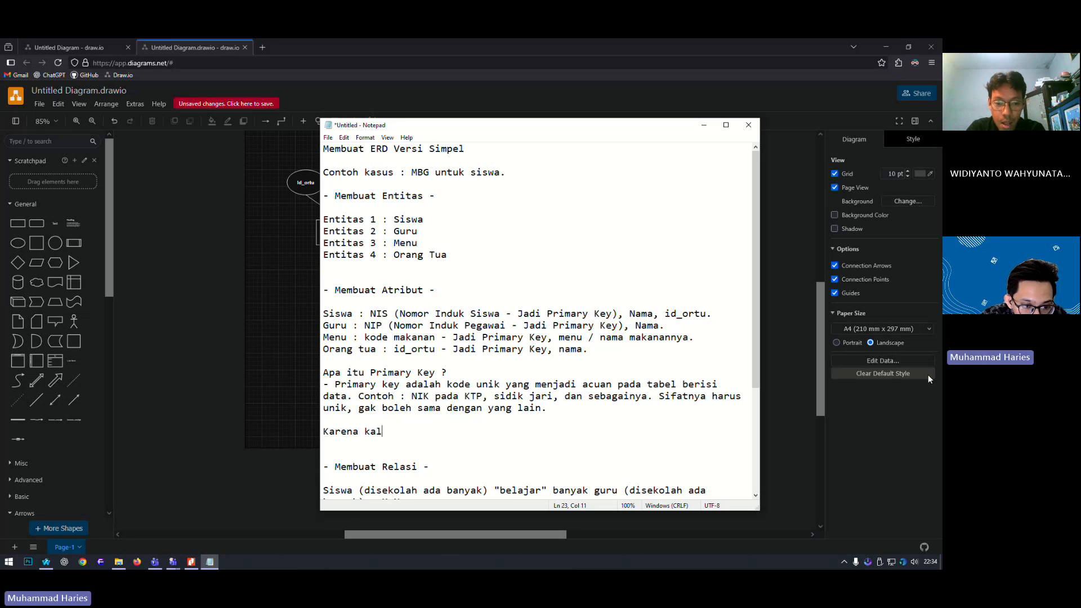
{"action": "type", "text": "au nama"}
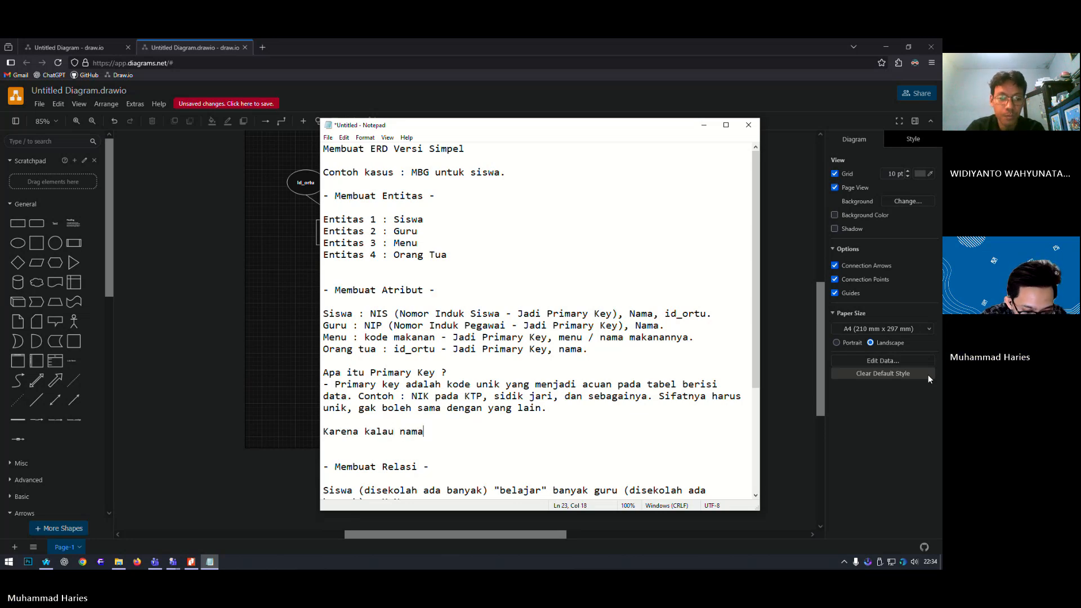
{"action": "type", "text": " itu bisa sama."}
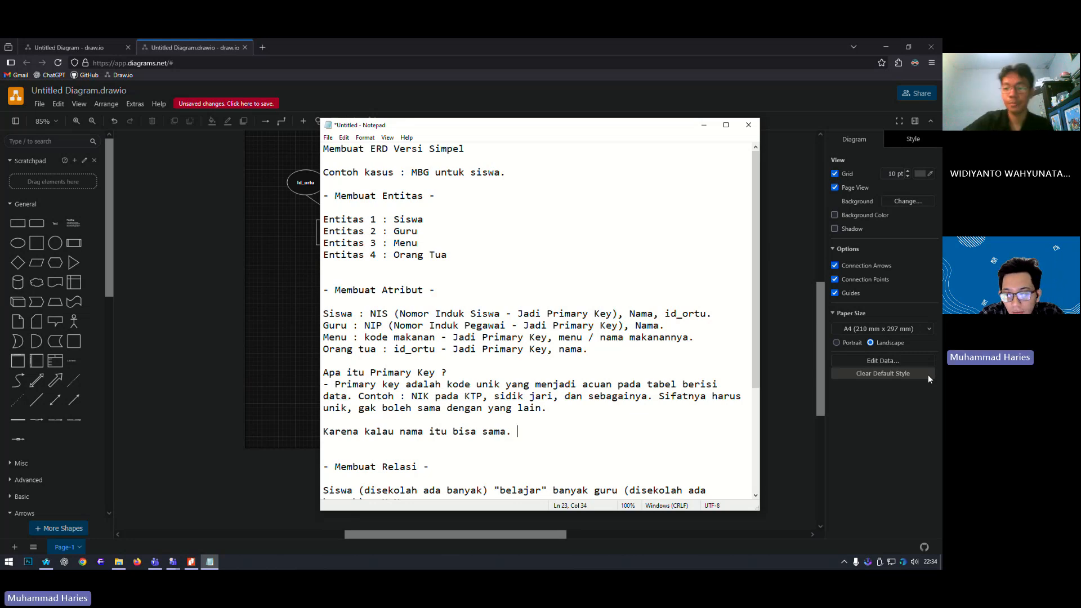
{"action": "key", "text": "BackSpace"}
{"action": "key", "text": "BackSpace"}
{"action": "type", "text": ", "}
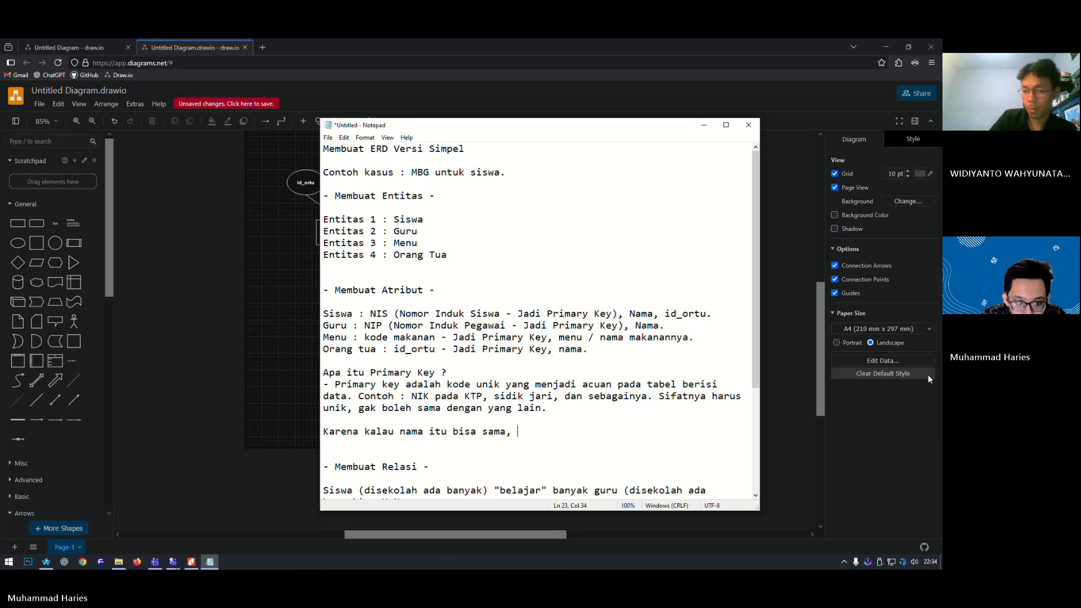
- Complete the sentence about duplicate names with "tanggal bulan tahun lahir bisa sama."
{"action": "type", "text": "tanggal lahir "}
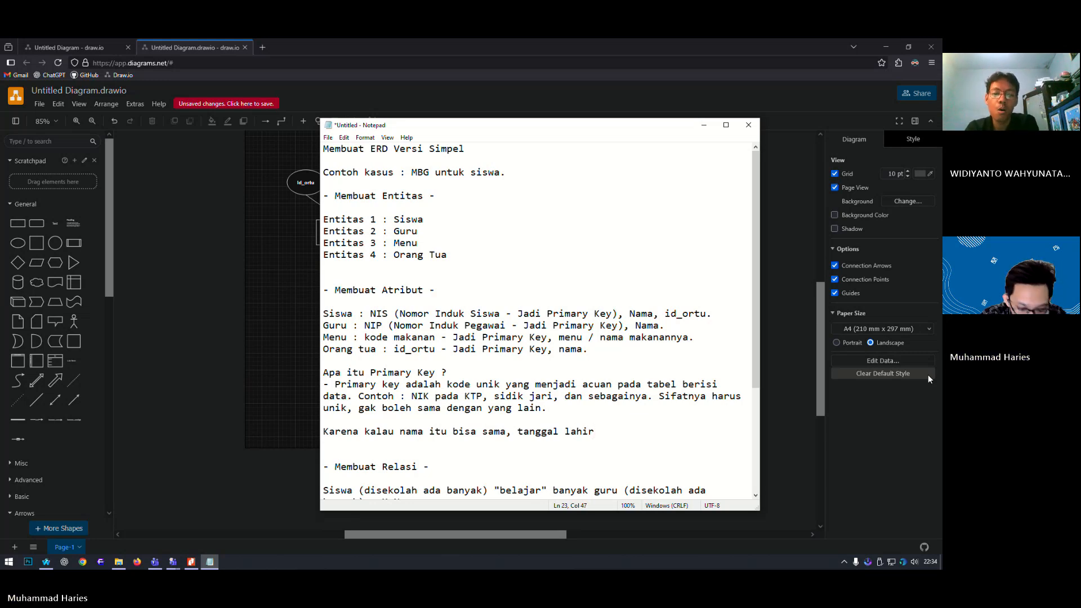
{"action": "type", "text": ","}
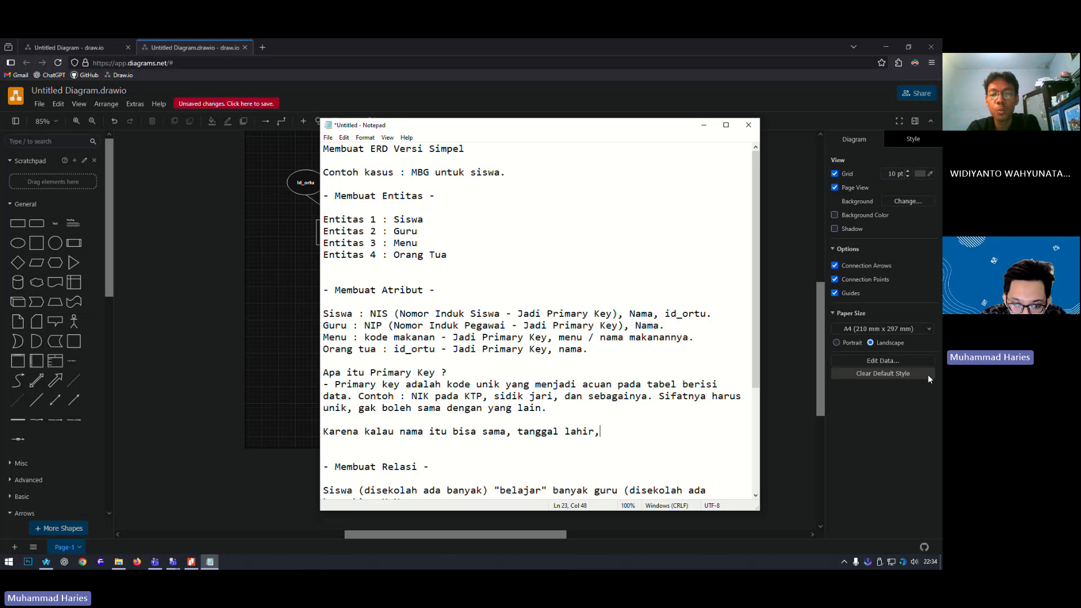
{"action": "key", "text": "BackSpace"}
{"action": "key", "text": "BackSpace"}
{"action": "key", "text": "BackSpace"}
{"action": "key", "text": "BackSpace"}
{"action": "key", "text": "BackSpace"}
{"action": "key", "text": "BackSpace"}
{"action": "type", "text": "b"}
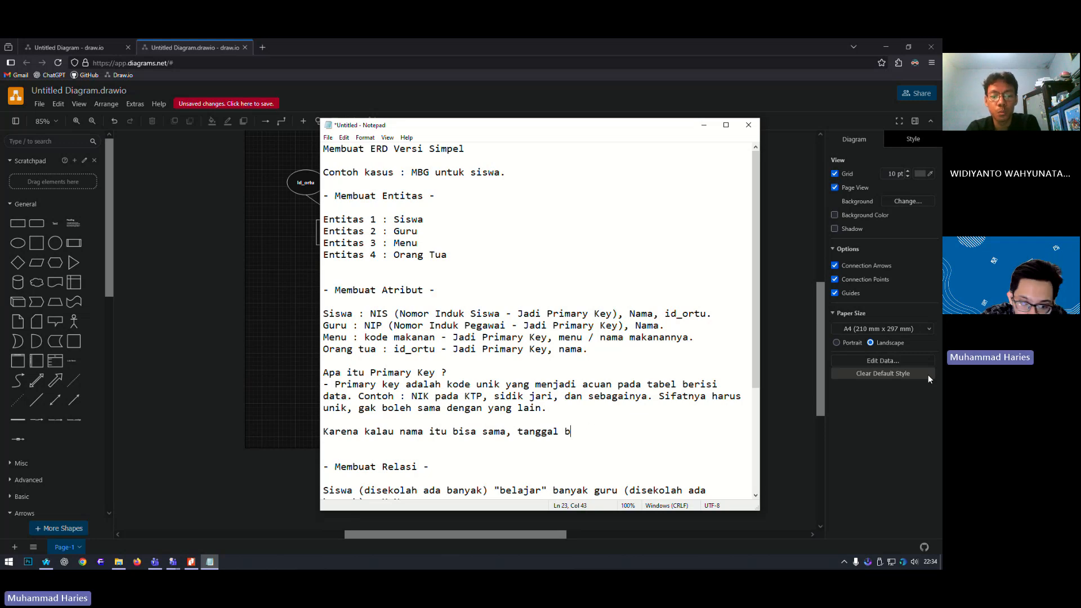
{"action": "type", "text": "ulan tahun"}
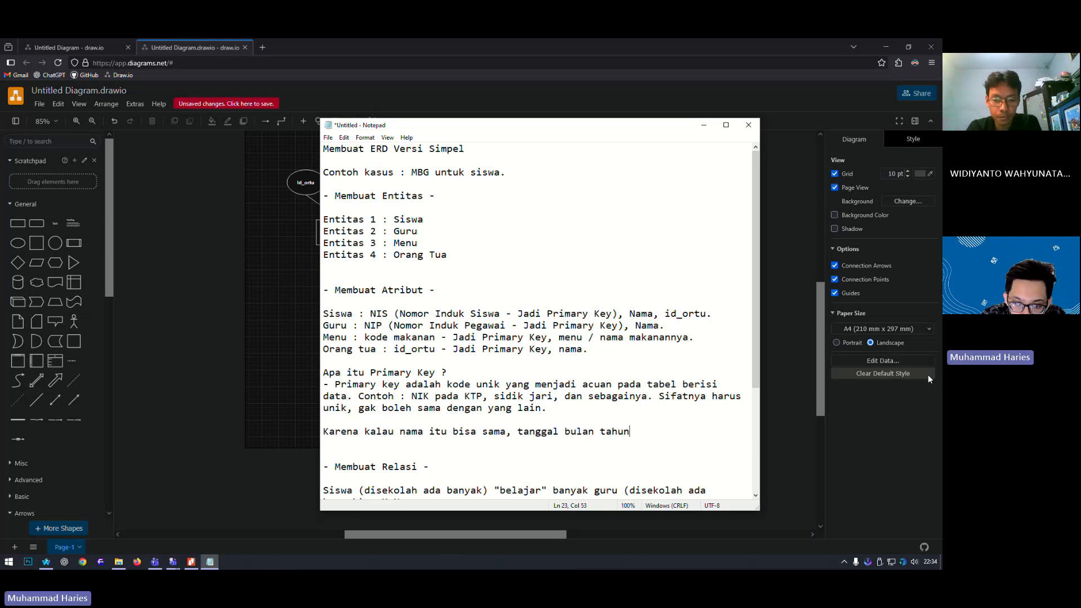
{"action": "type", "text": " lahir"}
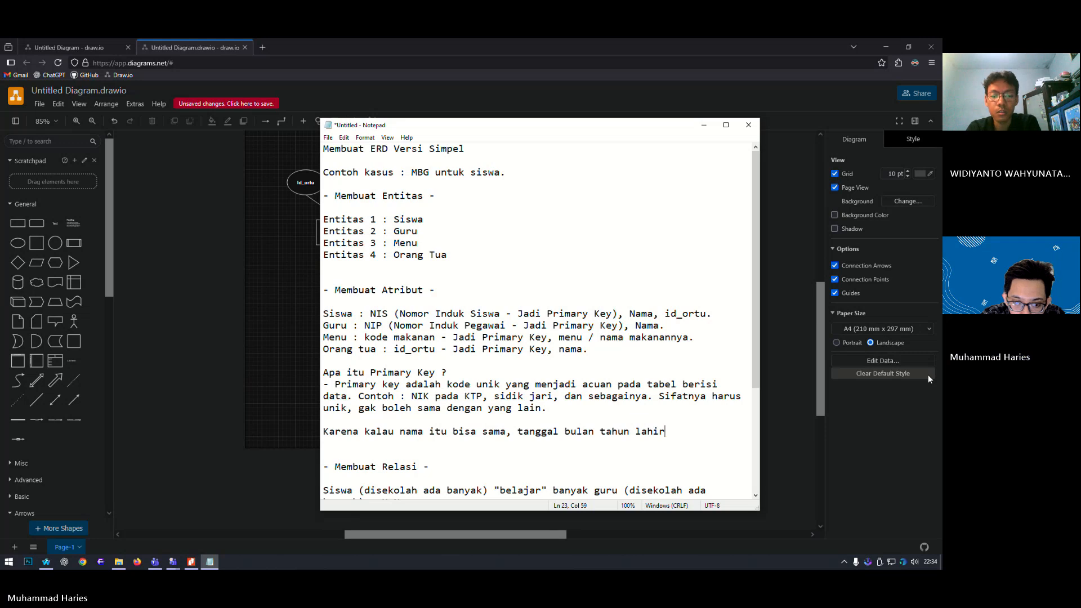
{"action": "type", "text": " bisa sama."}
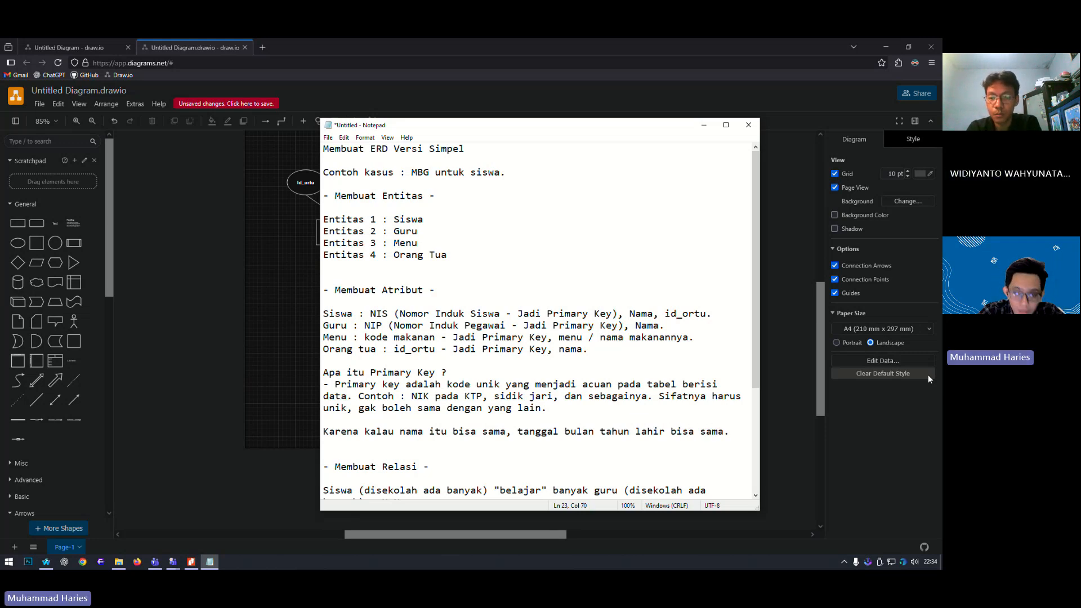
- Begin the concluding sentence of the paragraph with "Maka dari itu Primary Key"
{"action": "type", "text": " T"}
{"action": "key", "text": "BackSpace"}
{"action": "type", "text": "Ma"}
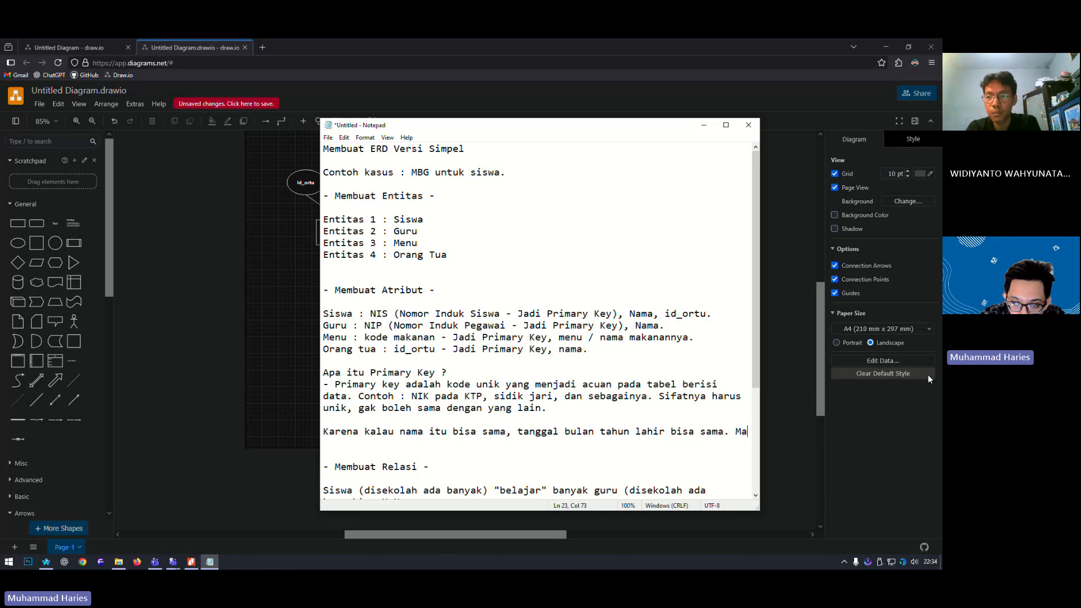
{"action": "type", "text": "ka dari itu"}
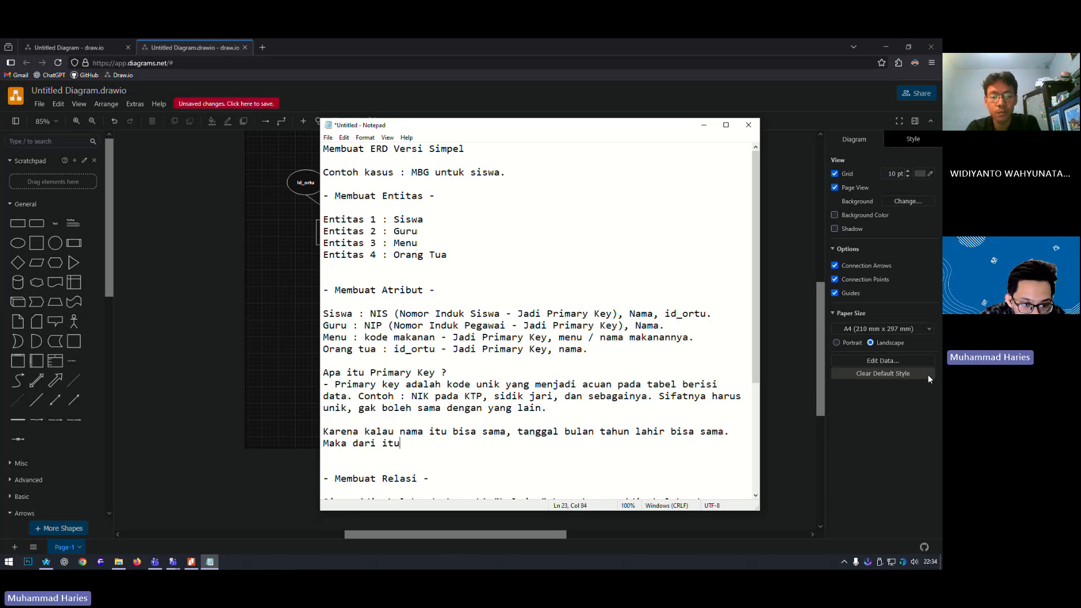
{"action": "type", "text": " Pro"}
{"action": "key", "text": "BackSpace"}
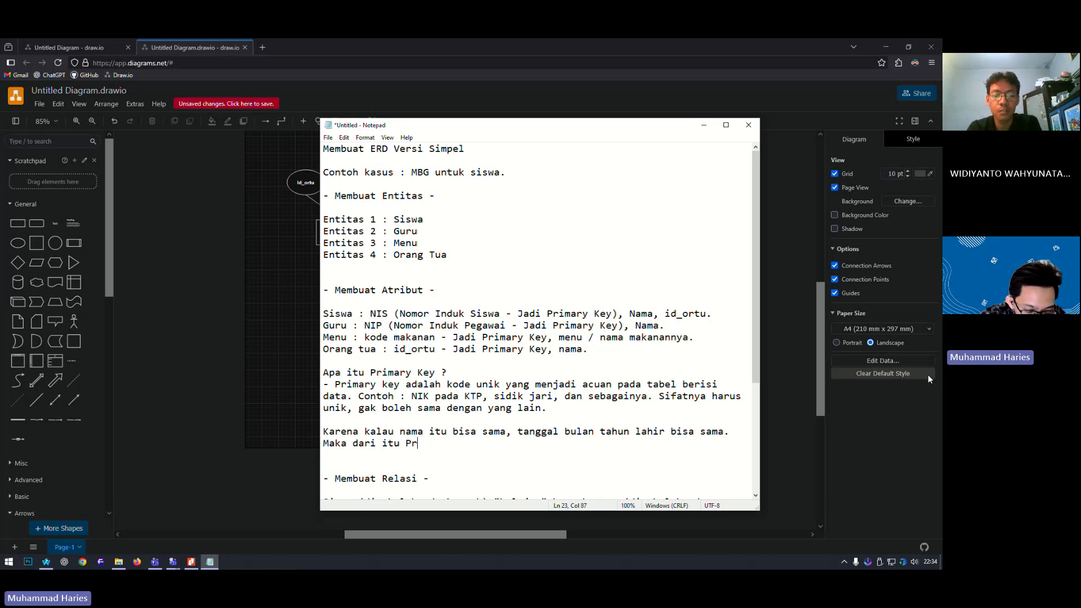
{"action": "type", "text": "imary Key"}
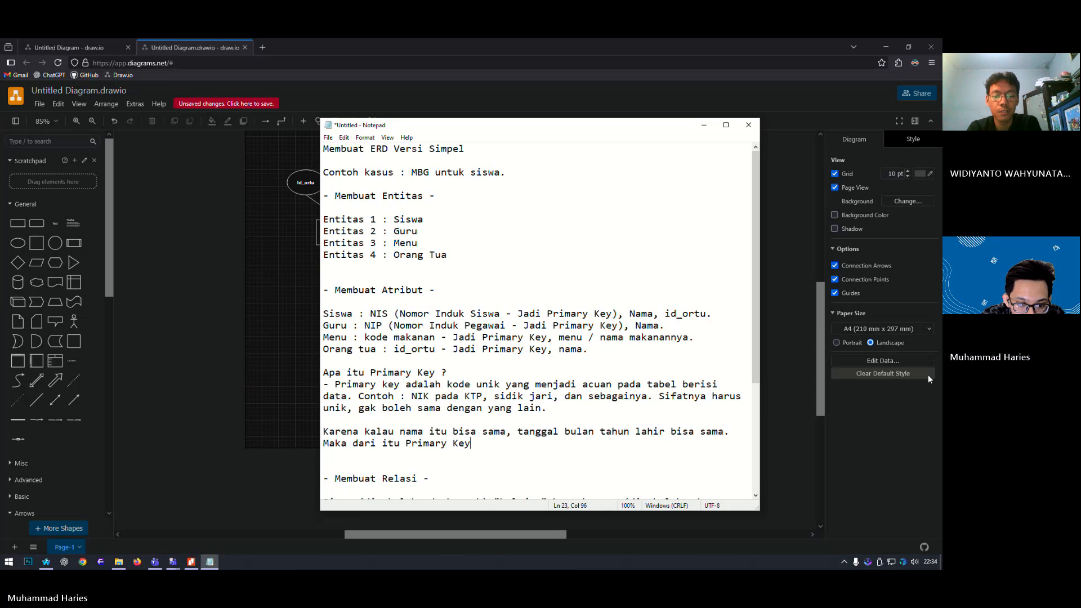
- Finish the concluding sentence with "harus unik (tidak sama)." and leave blank lines below it
{"action": "type", "text": " harus "}
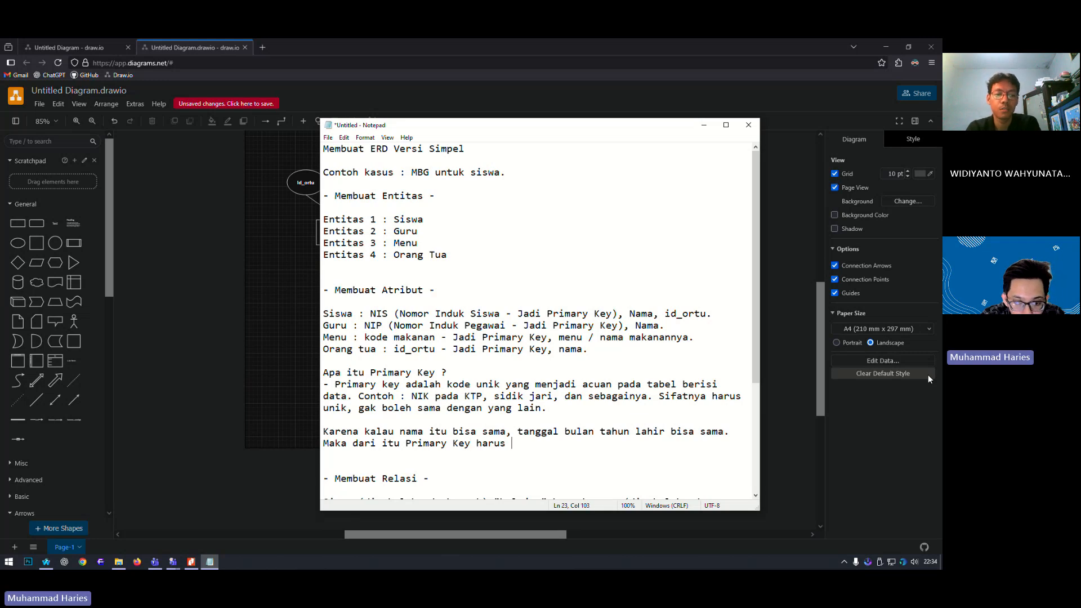
{"action": "type", "text": "unik "}
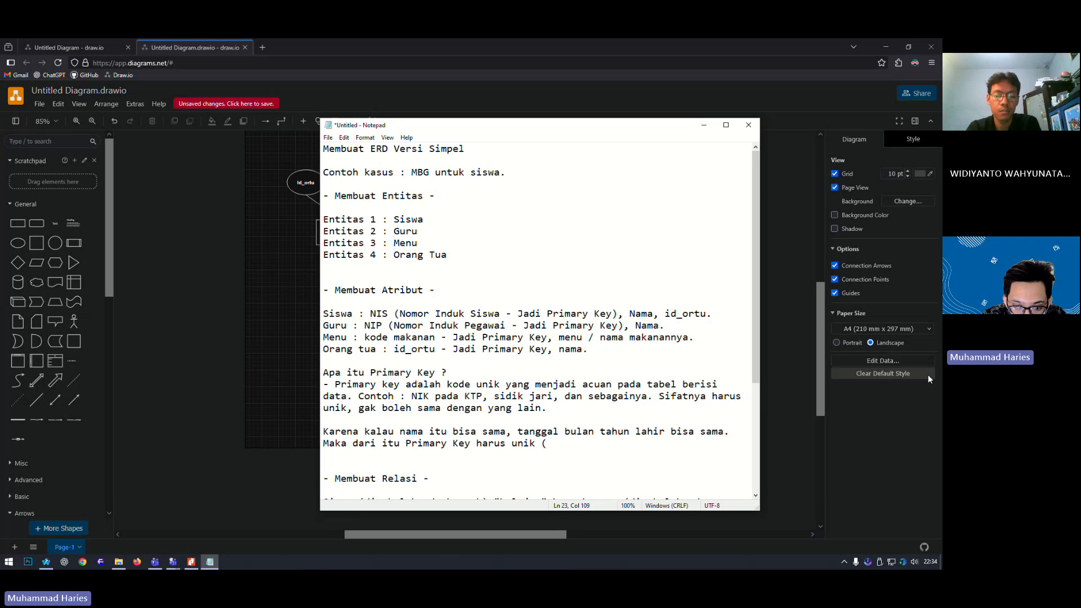
{"action": "type", "text": "(tkd"}
{"action": "key", "text": "BackSpace"}
{"action": "key", "text": "BackSpace"}
{"action": "type", "text": "idak"}
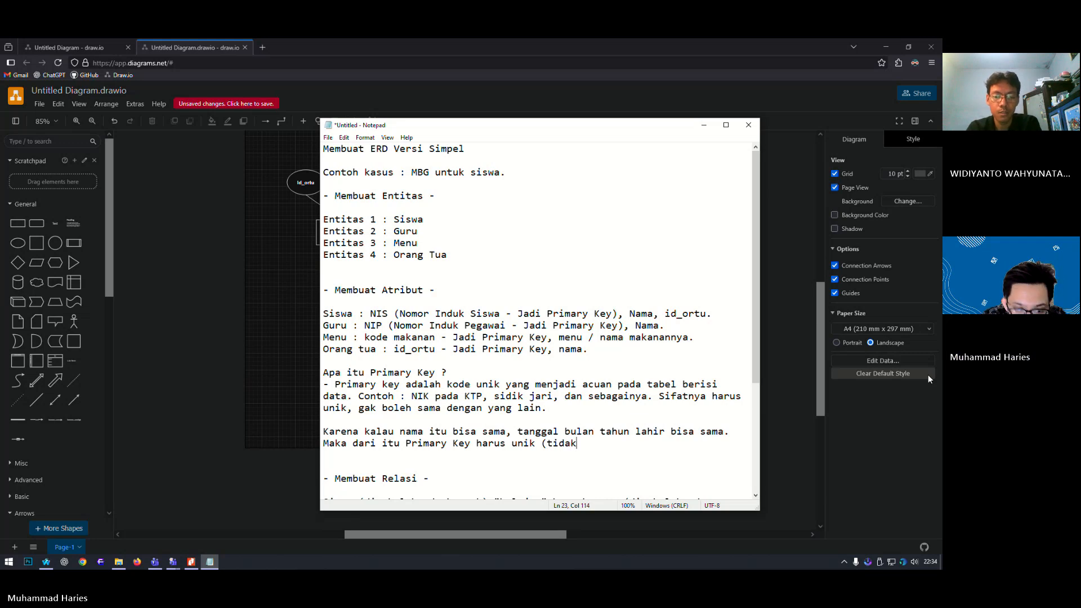
{"action": "type", "text": " sama)."}
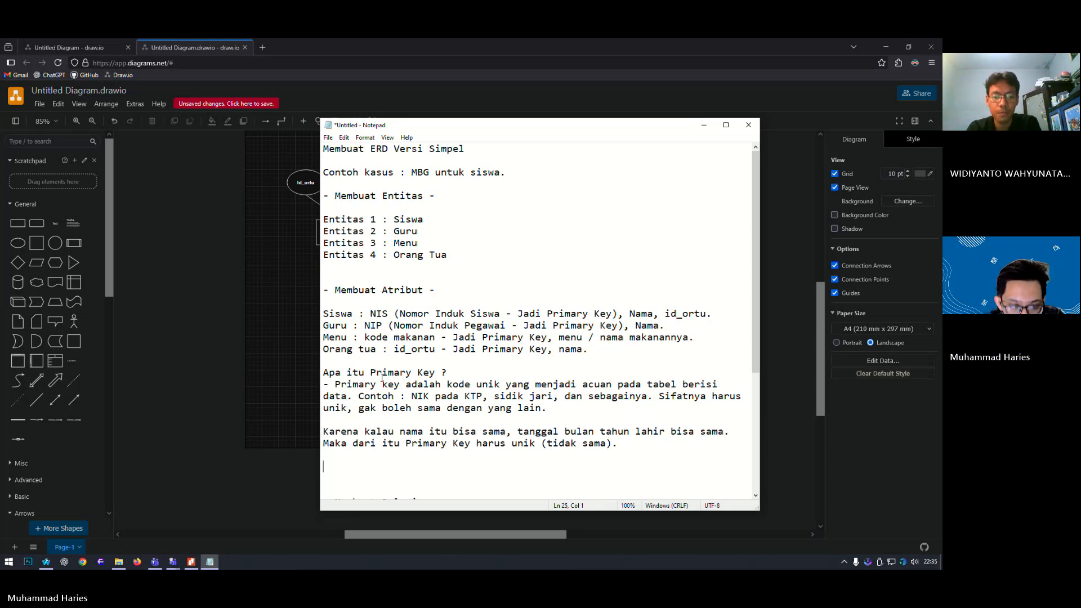
- Switch to the ERD practicum PDF in Nitro Pro and highlight the bold rule about M:N relations becoming an entity, above the Gambar 3 diagram
{"action": "left_click", "coordinate": [303, 363]}
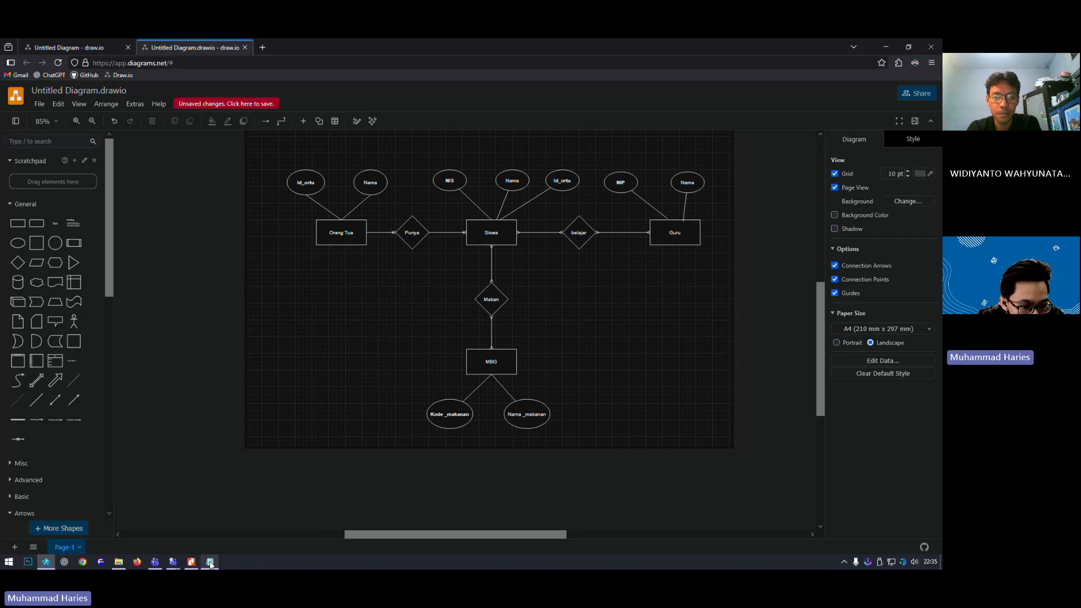
{"action": "left_click", "coordinate": [192, 562]}
{"action": "scroll", "coordinate": [493, 450], "scroll_direction": "up", "scroll_amount": 10}
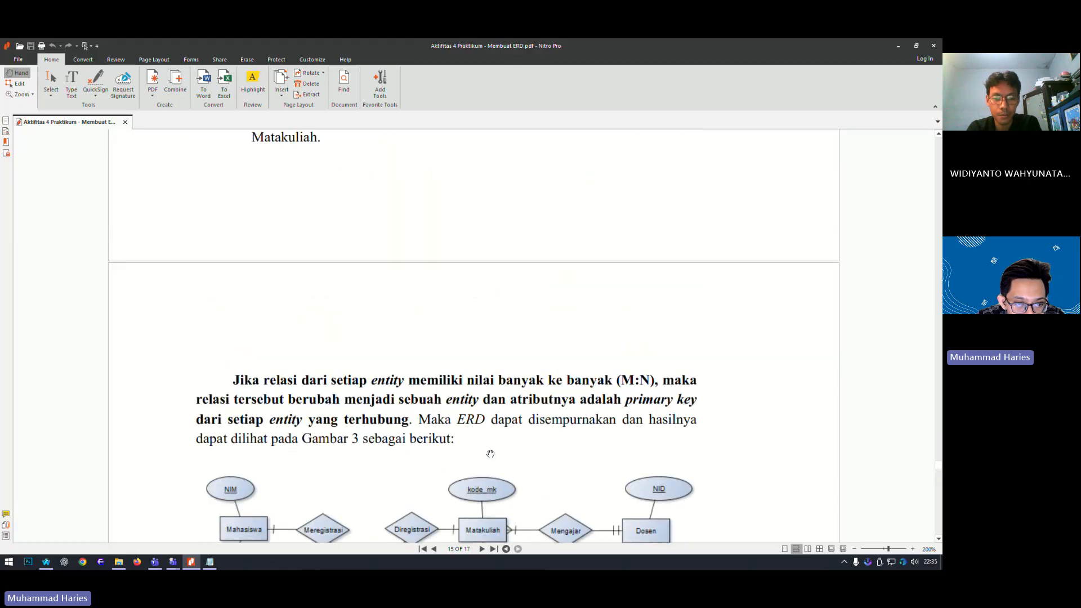
{"action": "scroll", "coordinate": [493, 450], "scroll_direction": "down", "scroll_amount": 4}
{"action": "scroll", "coordinate": [492, 450], "scroll_direction": "down", "scroll_amount": 3}
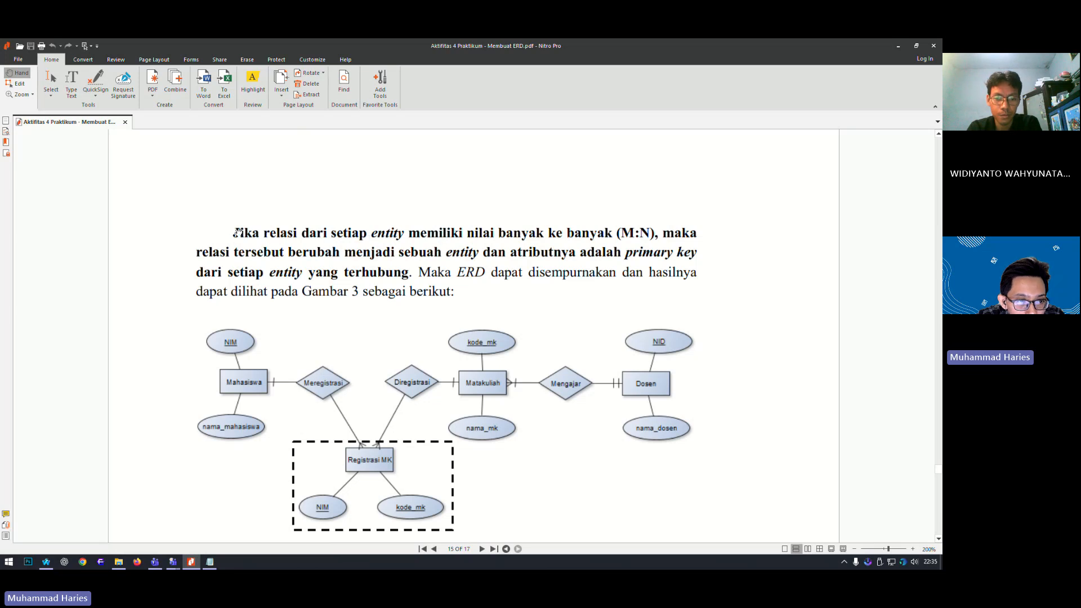
{"action": "left_click", "coordinate": [246, 88]}
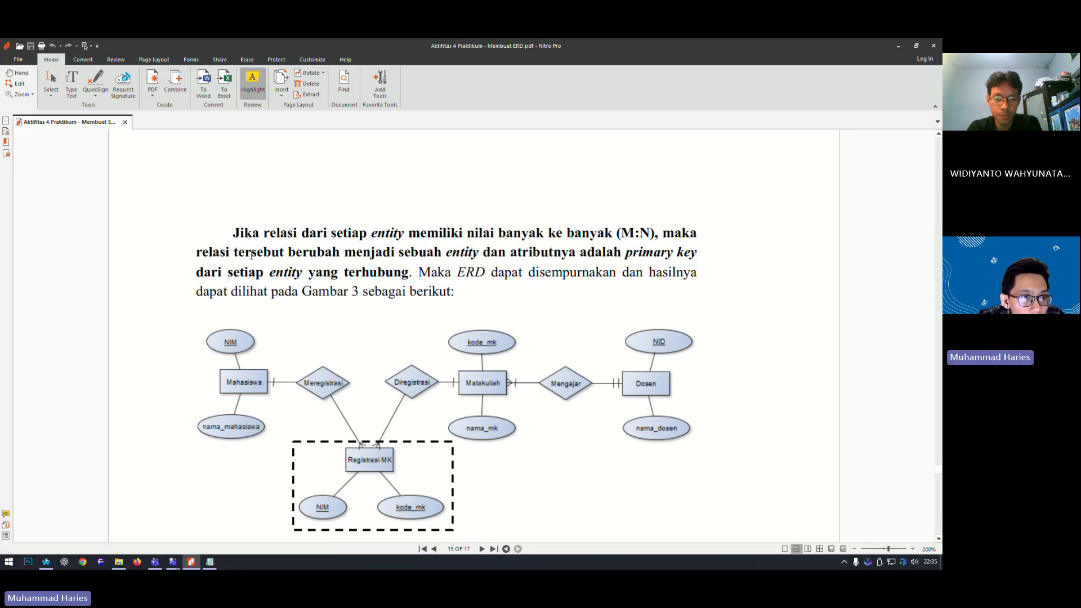
{"action": "mouse_move", "coordinate": [238, 235]}
{"action": "left_mouse_down"}
{"action": "mouse_move", "coordinate": [409, 244]}
{"action": "mouse_move", "coordinate": [657, 233]}
{"action": "mouse_move", "coordinate": [563, 253]}
{"action": "mouse_move", "coordinate": [409, 254]}
{"action": "mouse_move", "coordinate": [540, 253]}
{"action": "mouse_move", "coordinate": [642, 273]}
{"action": "mouse_move", "coordinate": [667, 254]}
{"action": "mouse_move", "coordinate": [702, 253]}
{"action": "mouse_move", "coordinate": [341, 275]}
{"action": "mouse_move", "coordinate": [409, 276]}
{"action": "left_mouse_up"}
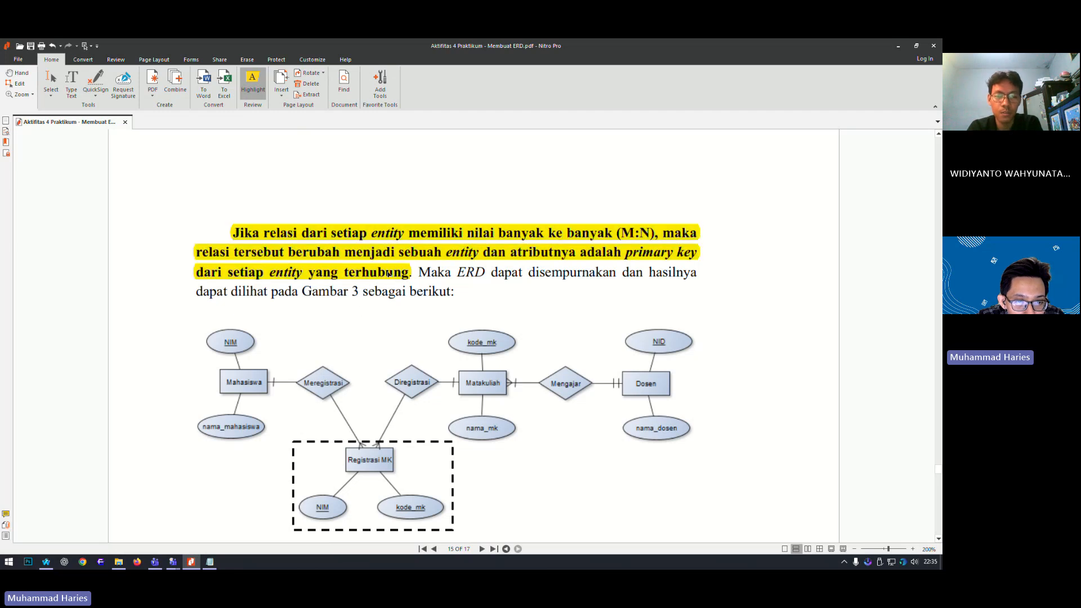
{"action": "left_click", "coordinate": [899, 46]}
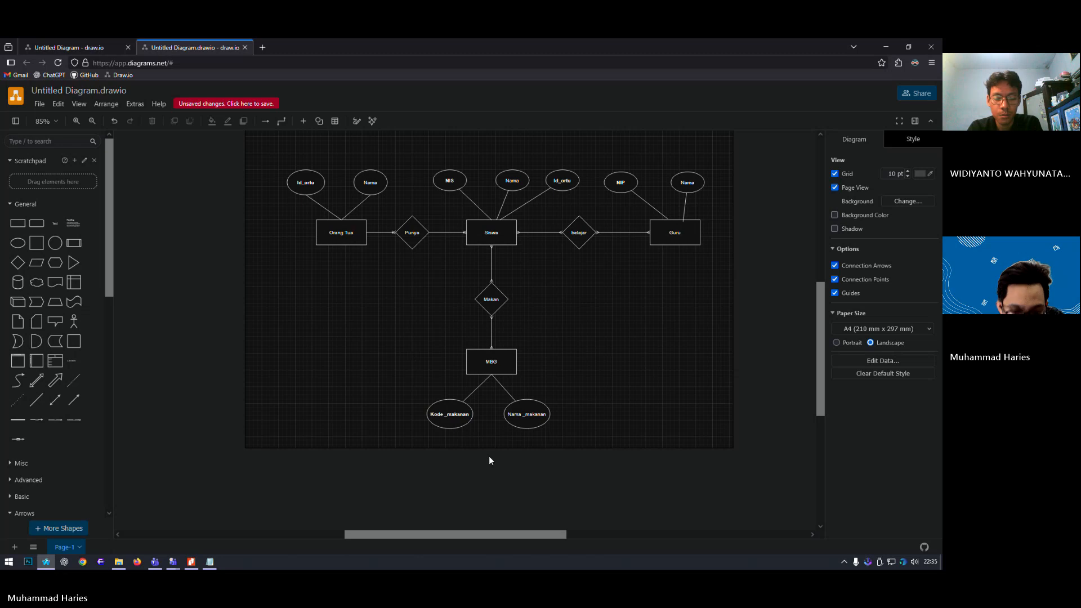
- Switch back to the Notepad notes, move them off the diagram's Orang Tua entity, and review the primary keys of Siswa, Guru, Menu and Orang Tua
{"action": "left_click", "coordinate": [209, 562]}
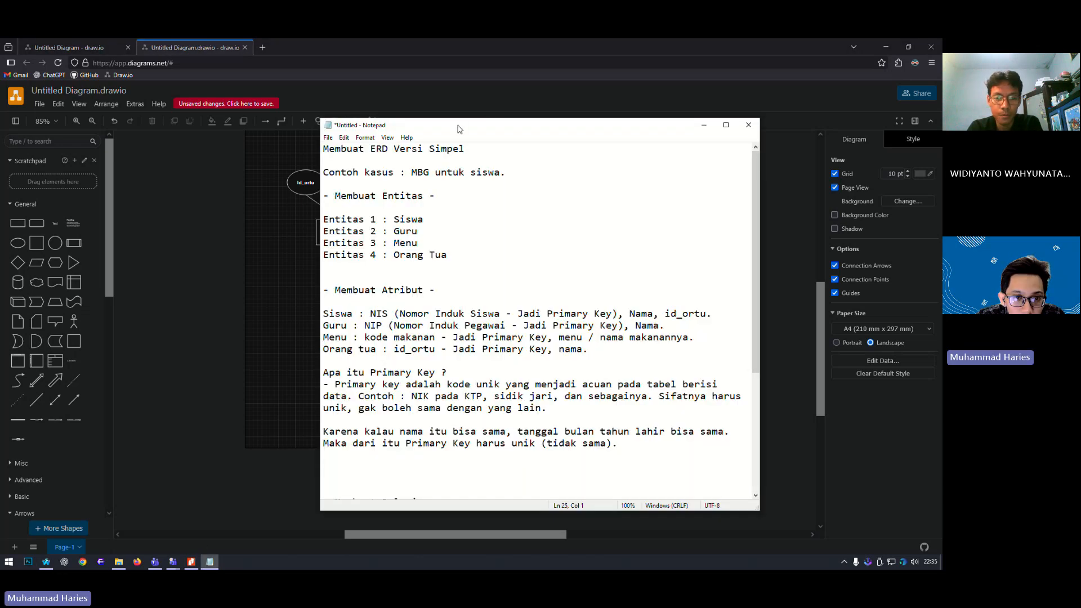
{"action": "mouse_move", "coordinate": [459, 125]}
{"action": "left_mouse_down"}
{"action": "mouse_move", "coordinate": [674, 103]}
{"action": "mouse_move", "coordinate": [598, 100]}
{"action": "left_mouse_up"}
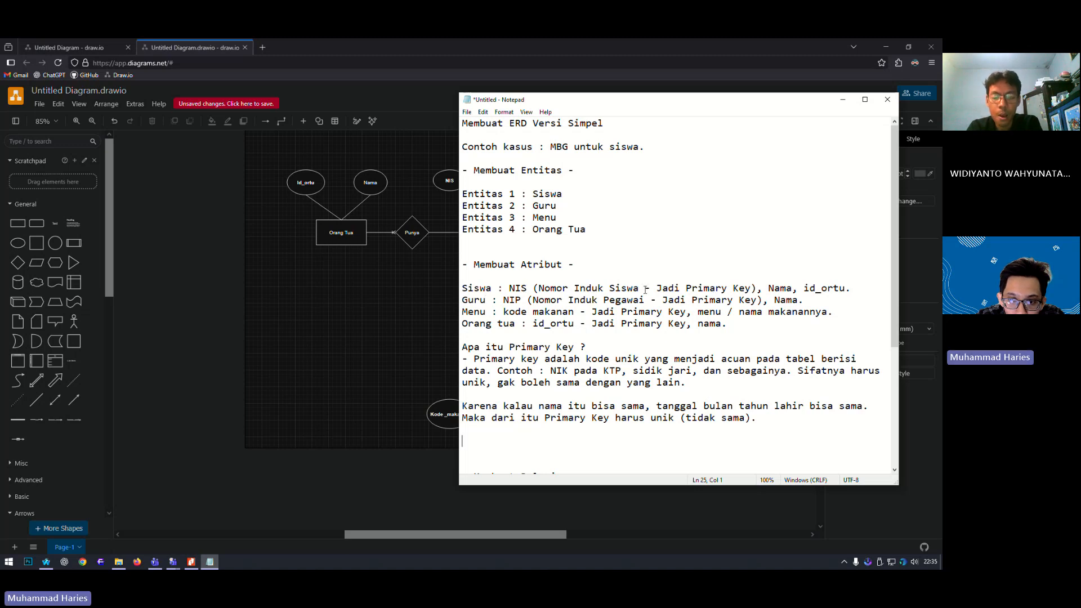
{"action": "left_click_drag", "start_coordinate": [637, 289], "coordinate": [547, 288]}
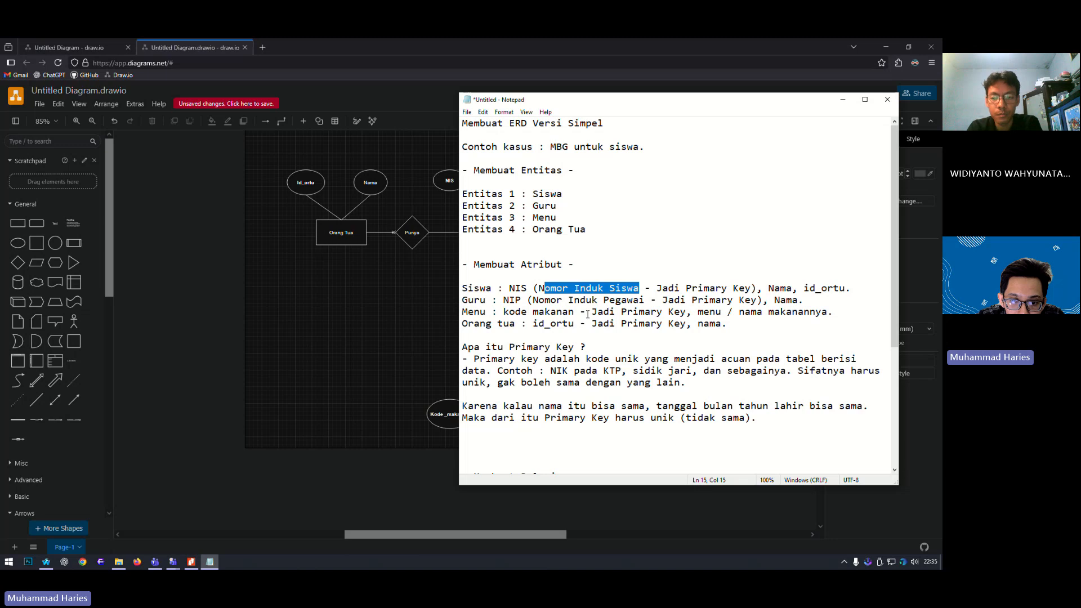
{"action": "left_click", "coordinate": [537, 289]}
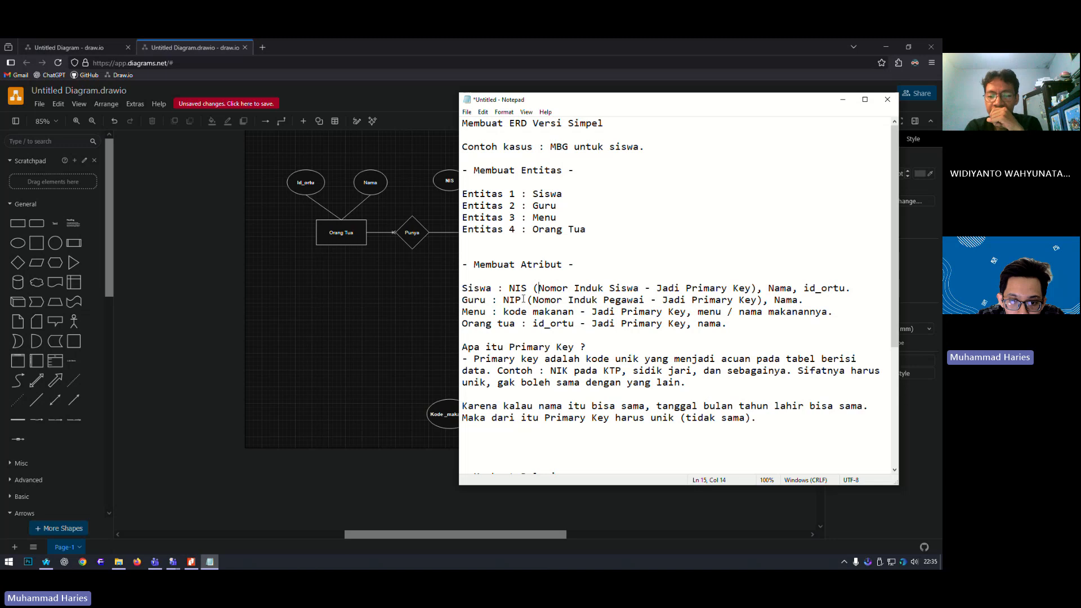
{"action": "left_click_drag", "start_coordinate": [645, 300], "coordinate": [533, 299]}
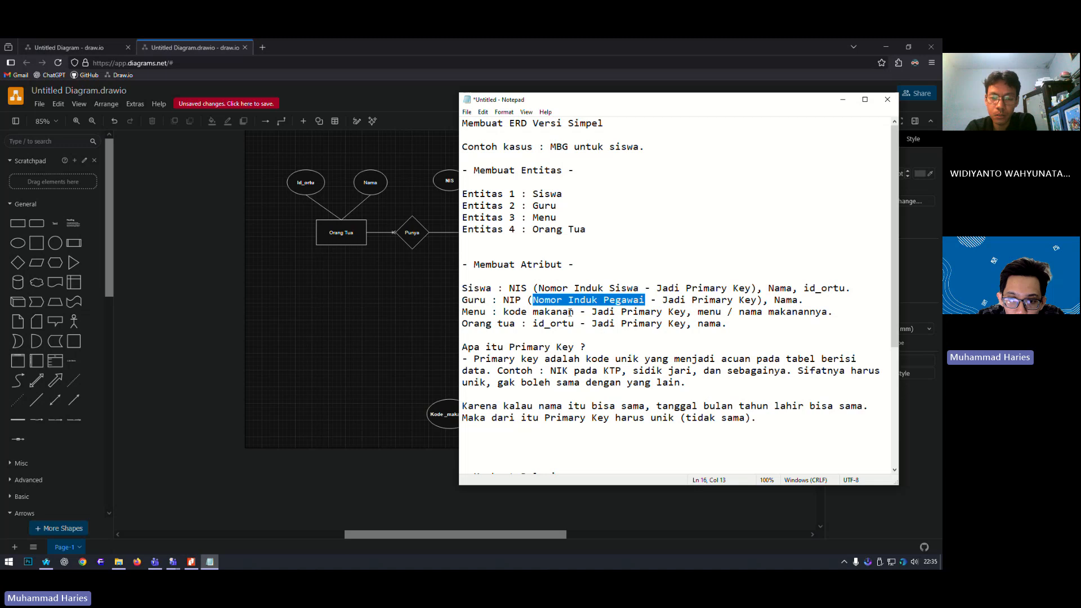
{"action": "left_click_drag", "start_coordinate": [574, 312], "coordinate": [504, 312]}
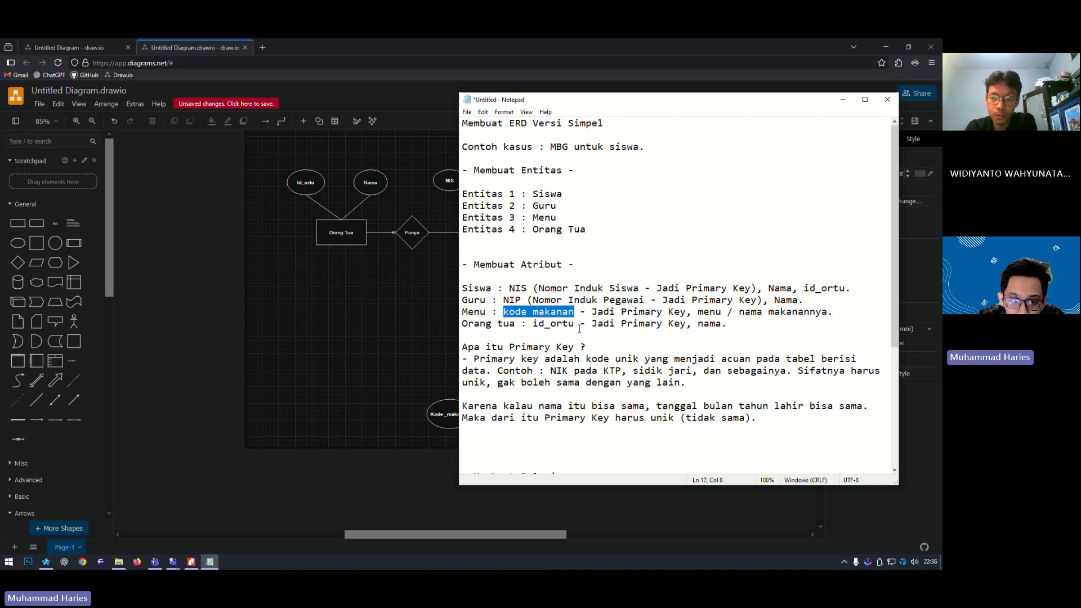
{"action": "left_click_drag", "start_coordinate": [575, 324], "coordinate": [532, 325]}
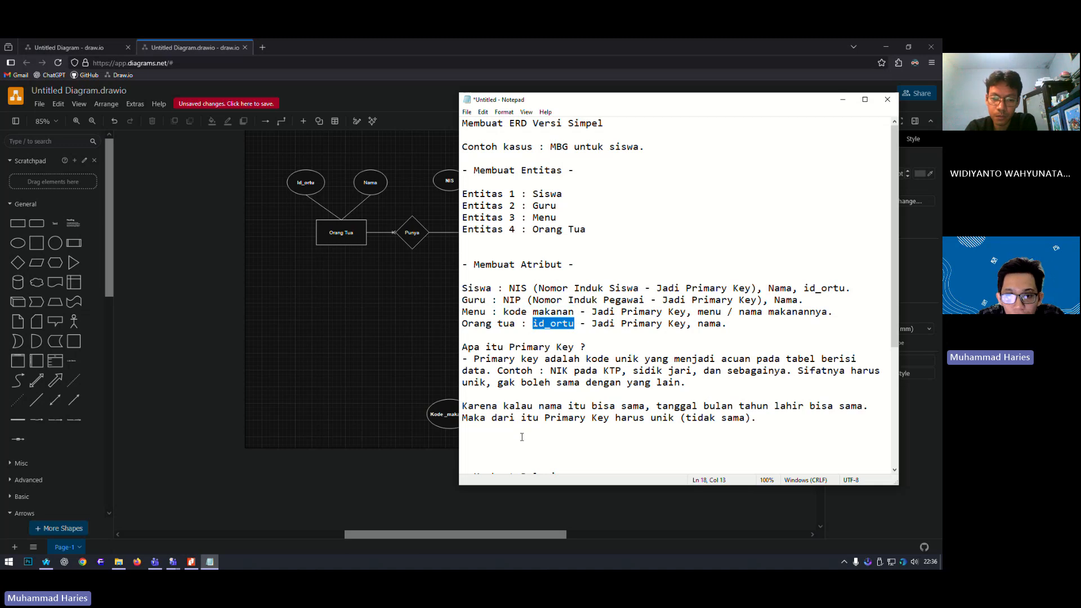
- Check Siswa's id_ortu attribute in the diagram, and return to the blank line above "Membuat Relasi" in the notes
{"action": "left_click", "coordinate": [357, 364]}
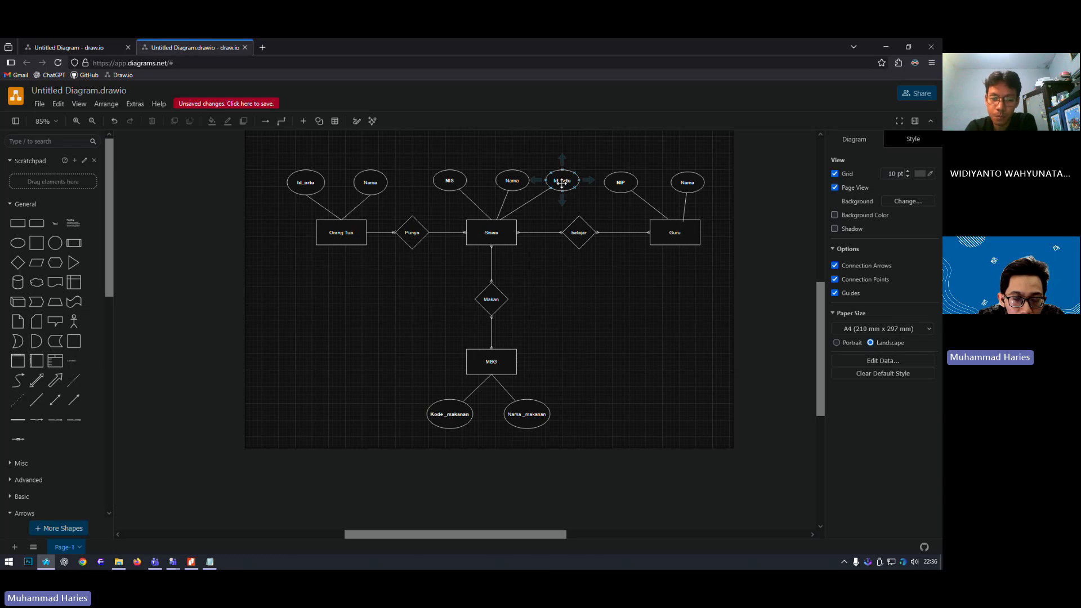
{"action": "left_click", "coordinate": [209, 562]}
{"action": "scroll", "coordinate": [529, 352], "scroll_direction": "down", "scroll_amount": 4}
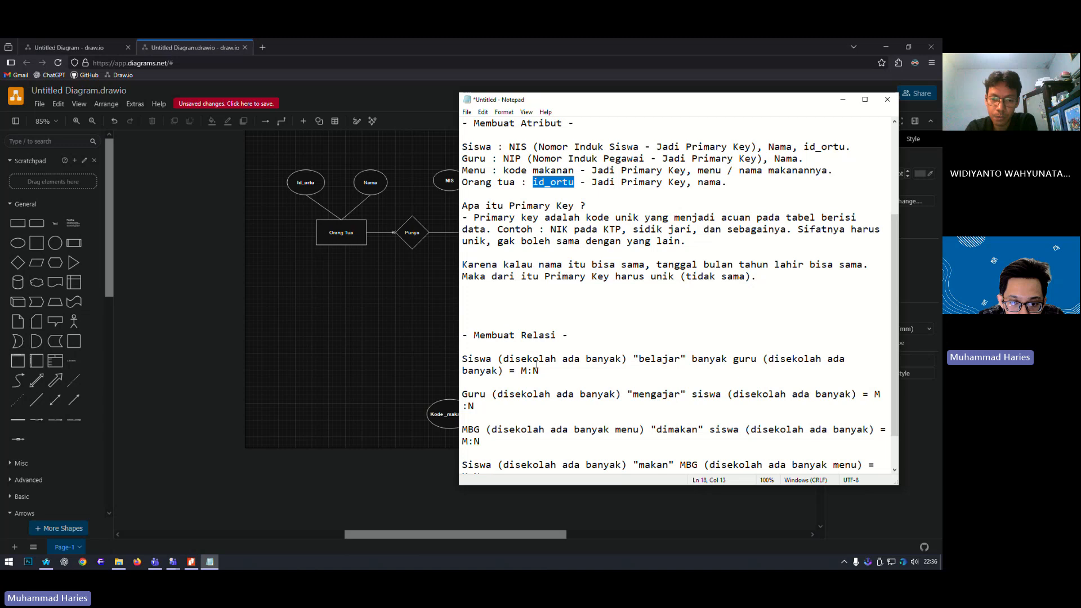
{"action": "left_click", "coordinate": [492, 301]}
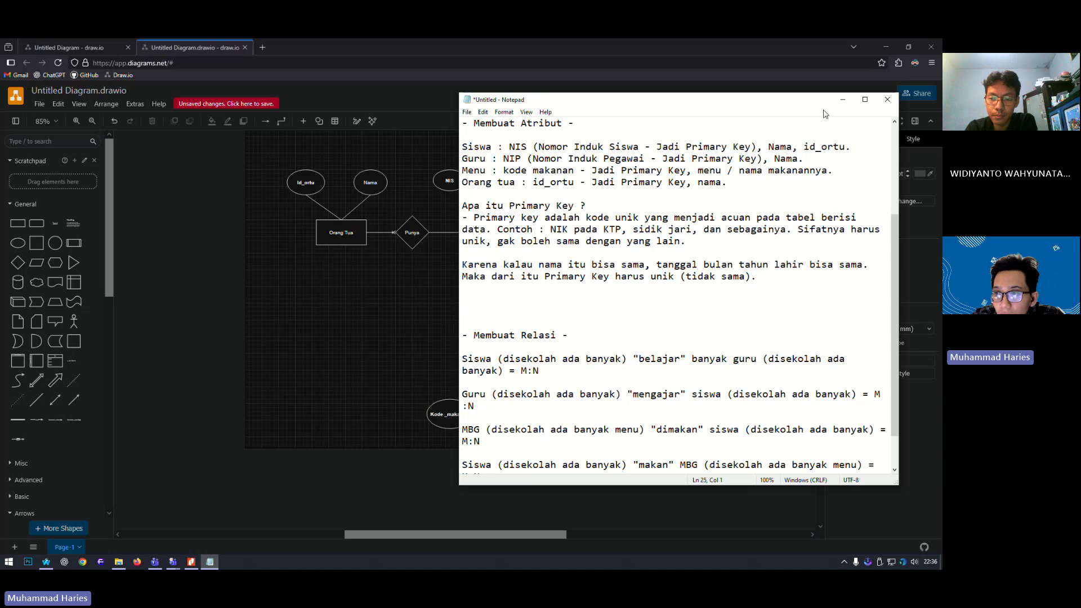
- Move the notes window clear of the diagram's format options and mark id_ortu in the Siswa attribute line as "(Foreign Key)"
{"action": "left_click_drag", "start_coordinate": [777, 100], "coordinate": [715, 110]}
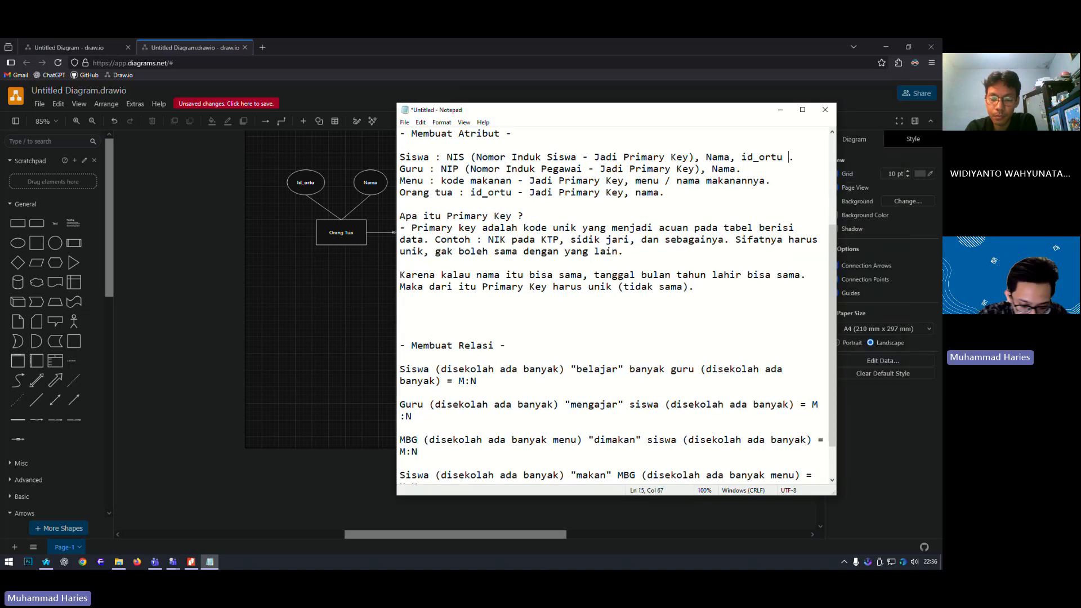
{"action": "type", "text": "(fOR"}
{"action": "type", "text": "EI"}
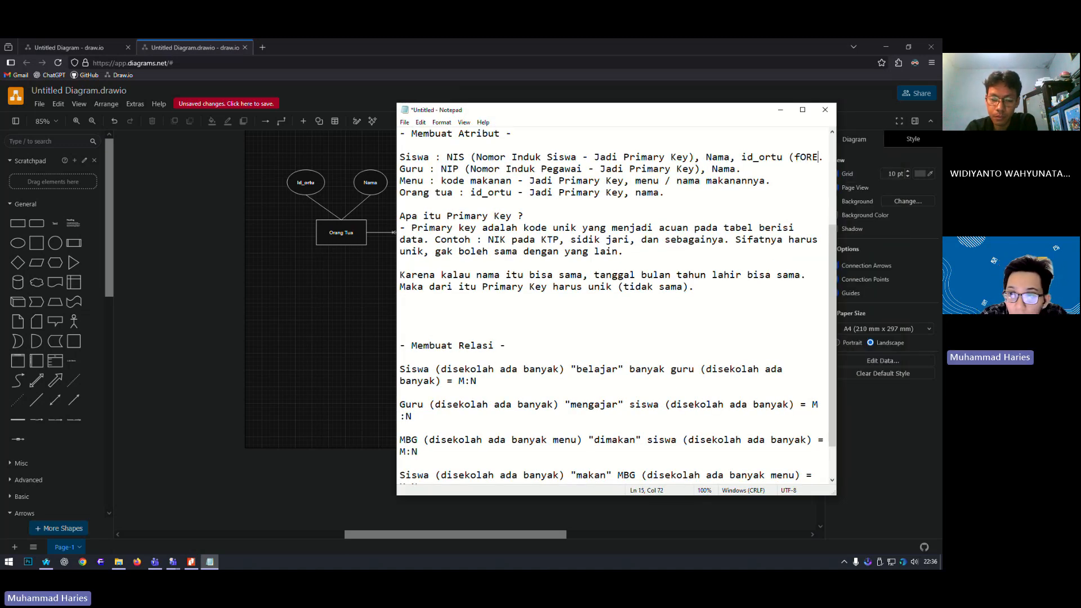
{"action": "key", "text": "BackSpace"}
{"action": "key", "text": "BackSpace"}
{"action": "key", "text": "BackSpace"}
{"action": "key", "text": "BackSpace"}
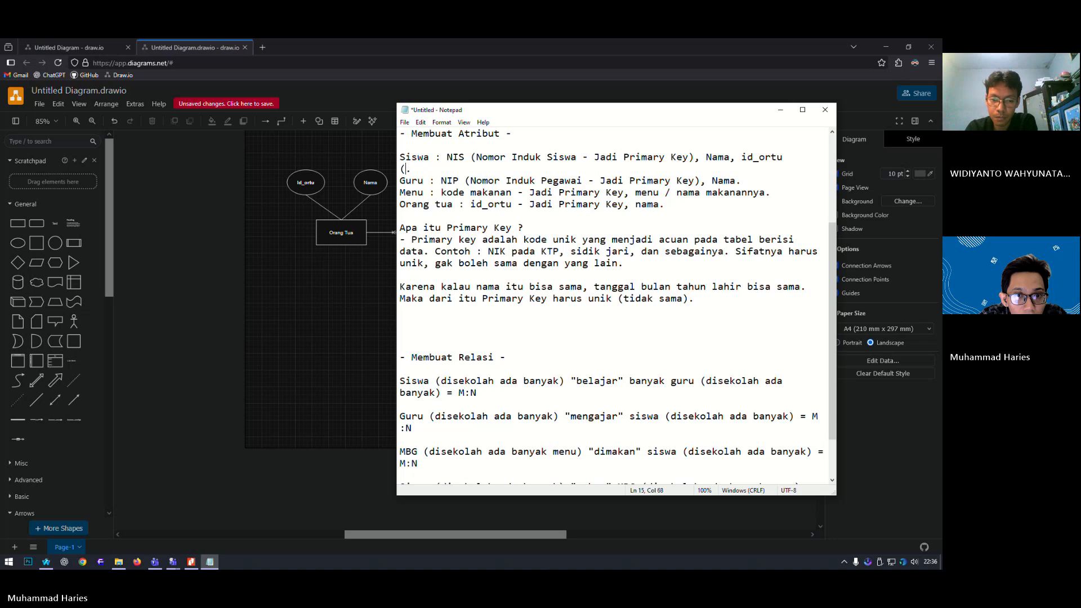
{"action": "type", "text": "oreign "}
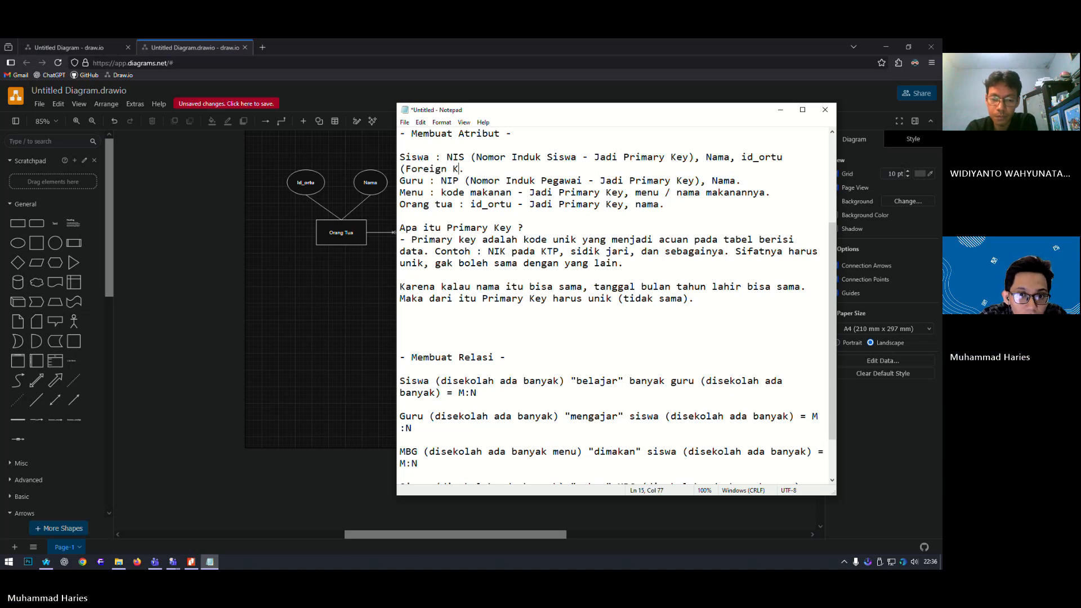
{"action": "type", "text": "Key)."}
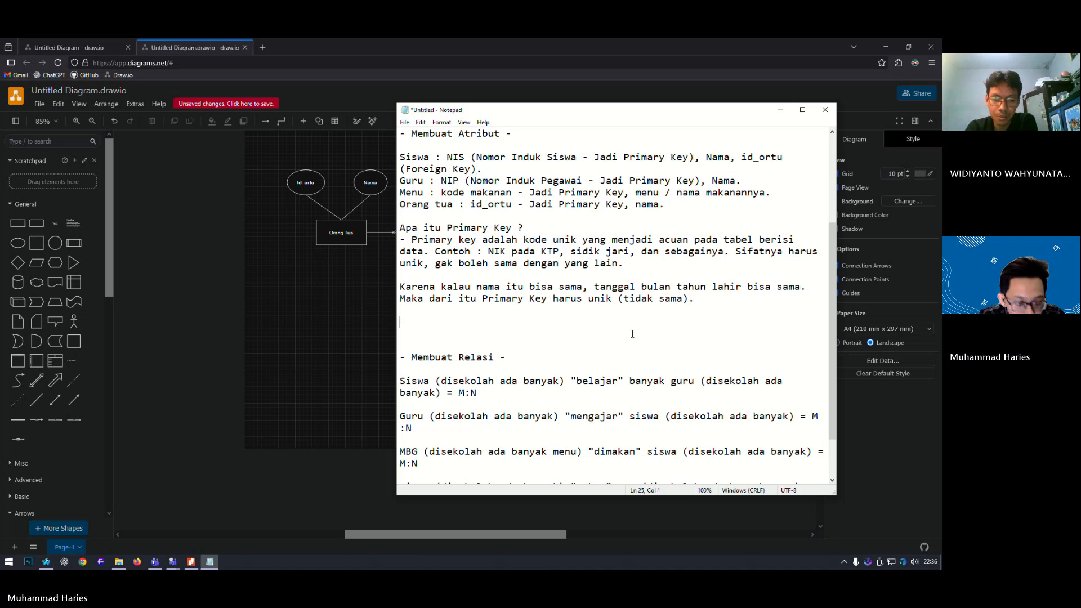
- Add the question "Apa itu Foreign Key ?" below the Primary Key explanation and start a new line under it
{"action": "type", "text": "Apa itu"}
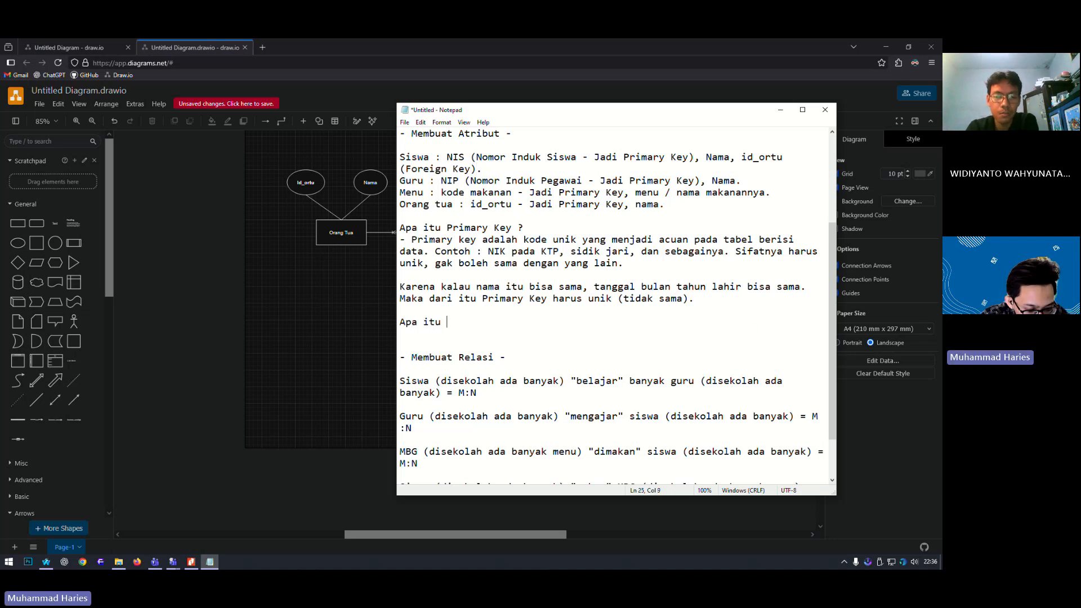
{"action": "type", "text": " Foreign k"}
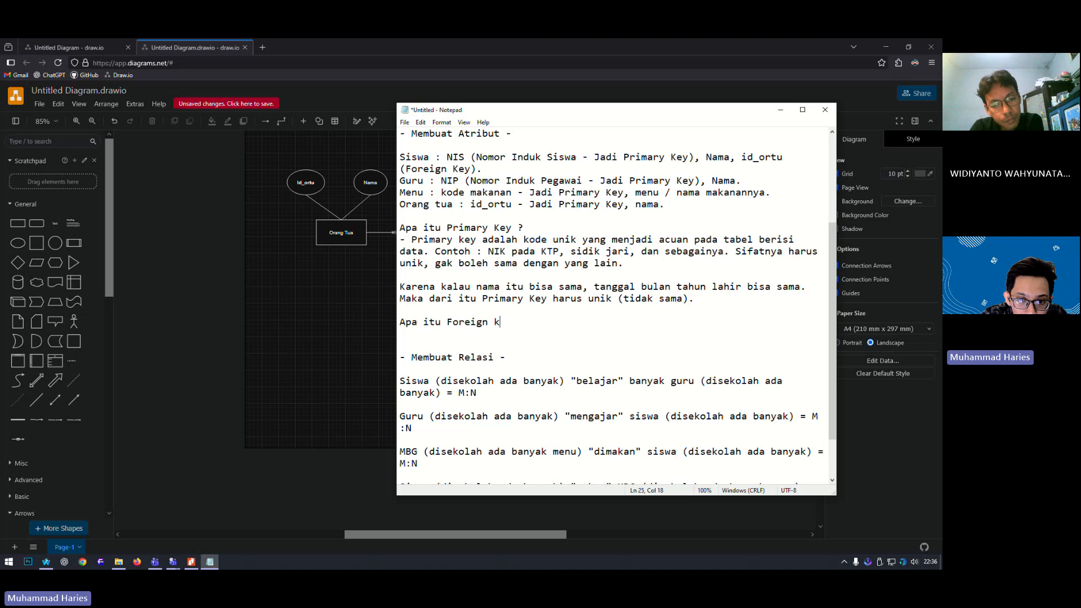
{"action": "key", "text": "BackSpace"}
{"action": "type", "text": "Key "}
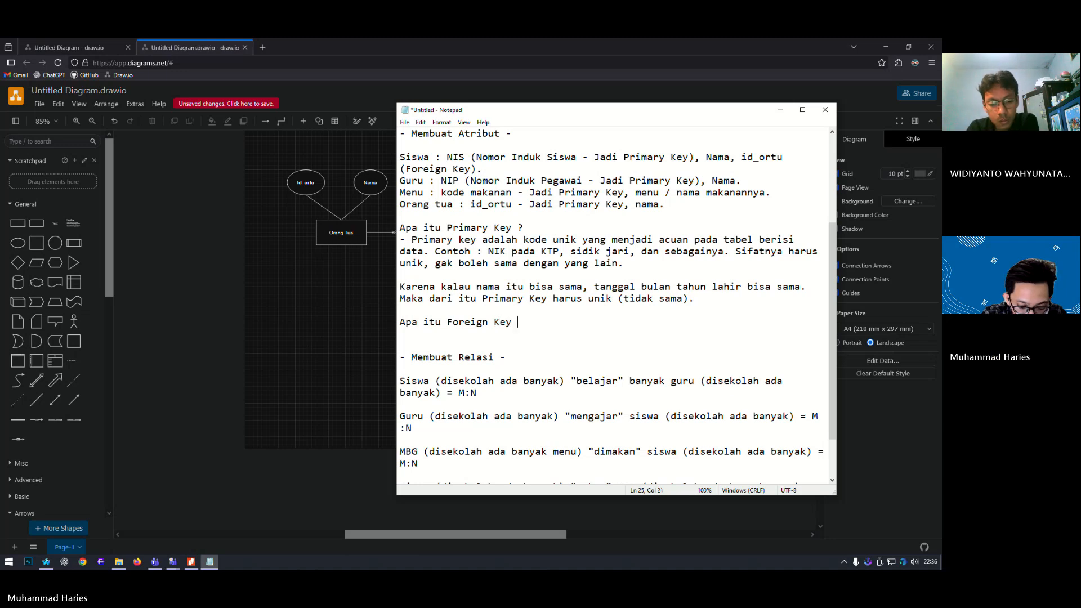
{"action": "type", "text": "?"}
{"action": "key", "text": "Return"}
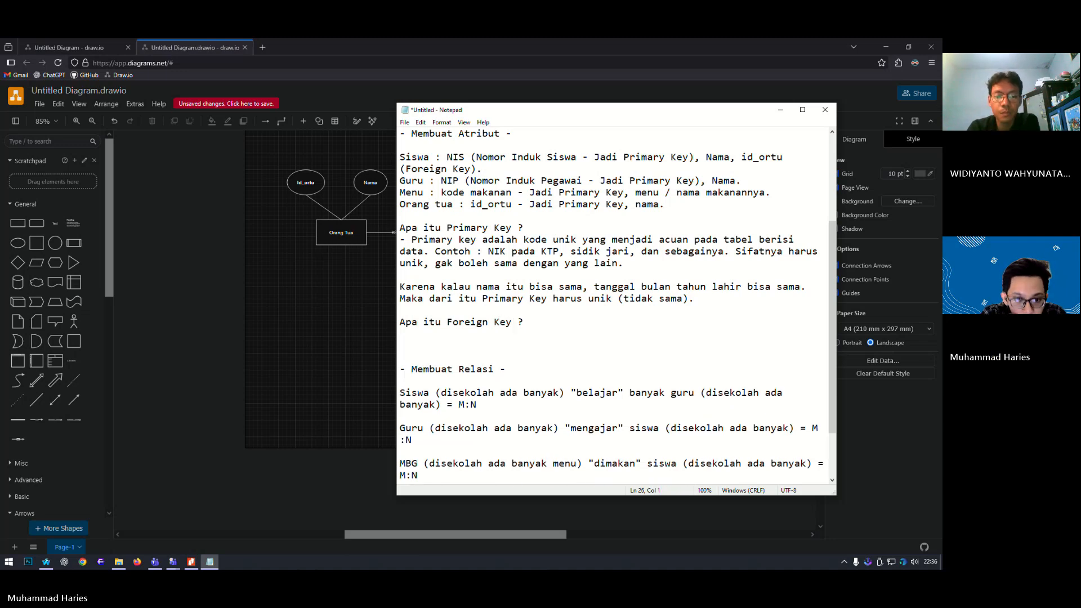
- Write the answer "- Foreign Key adalah kode cadangan (menurut saya)" under the Foreign Key question
{"action": "type", "text": "- Fore"}
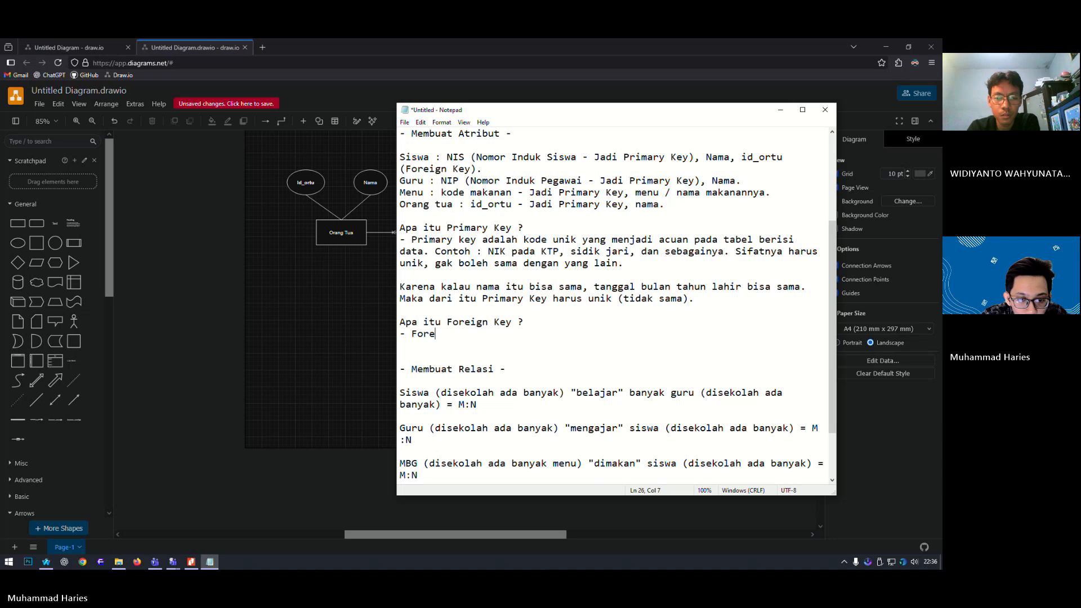
{"action": "type", "text": "ign Key "}
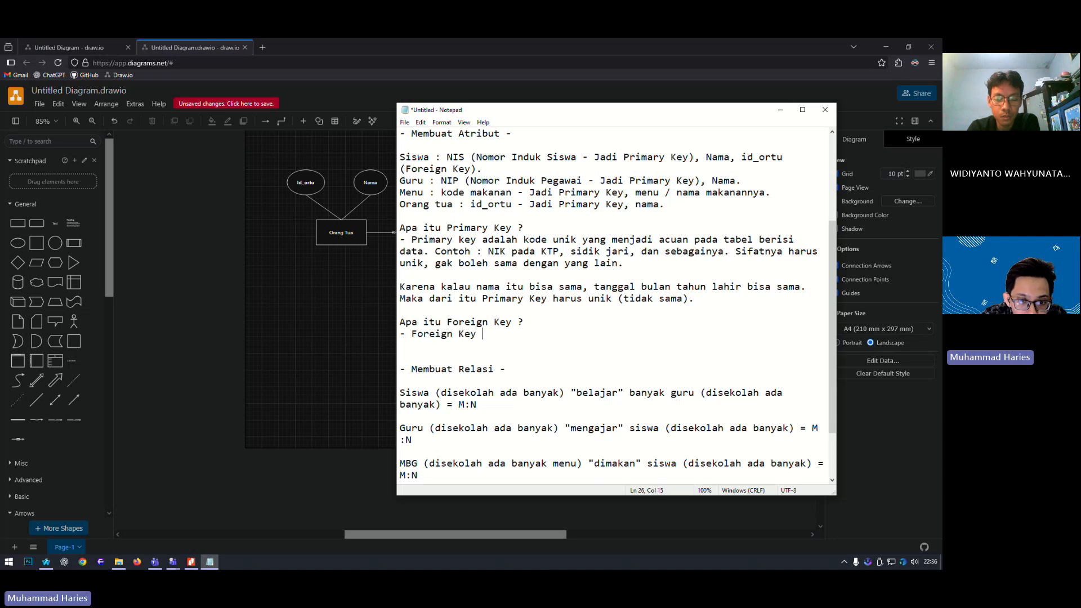
{"action": "type", "text": "adalah"}
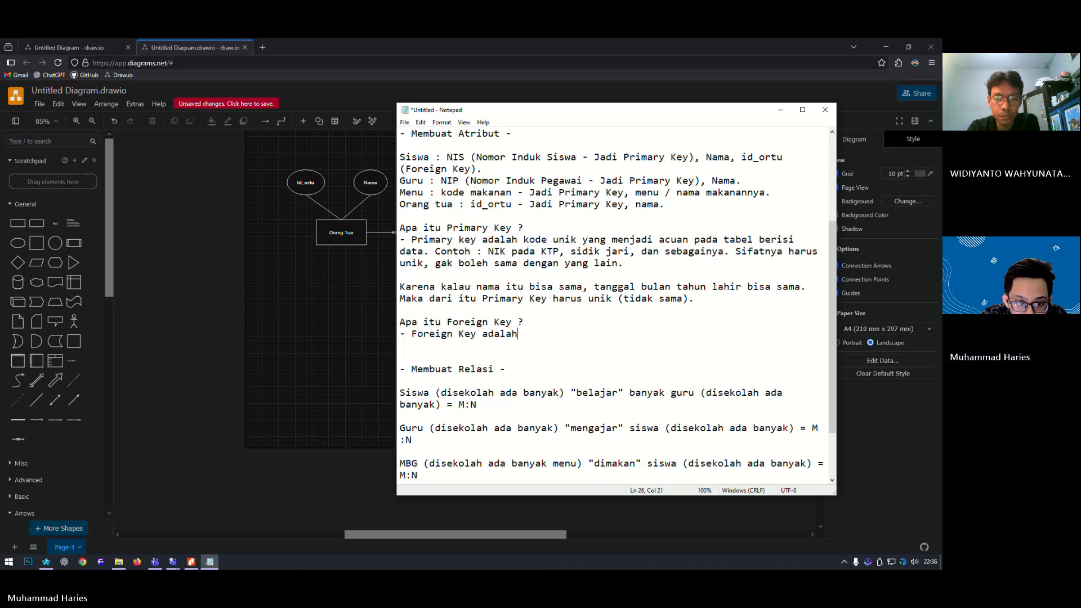
{"action": "type", "text": " kode "}
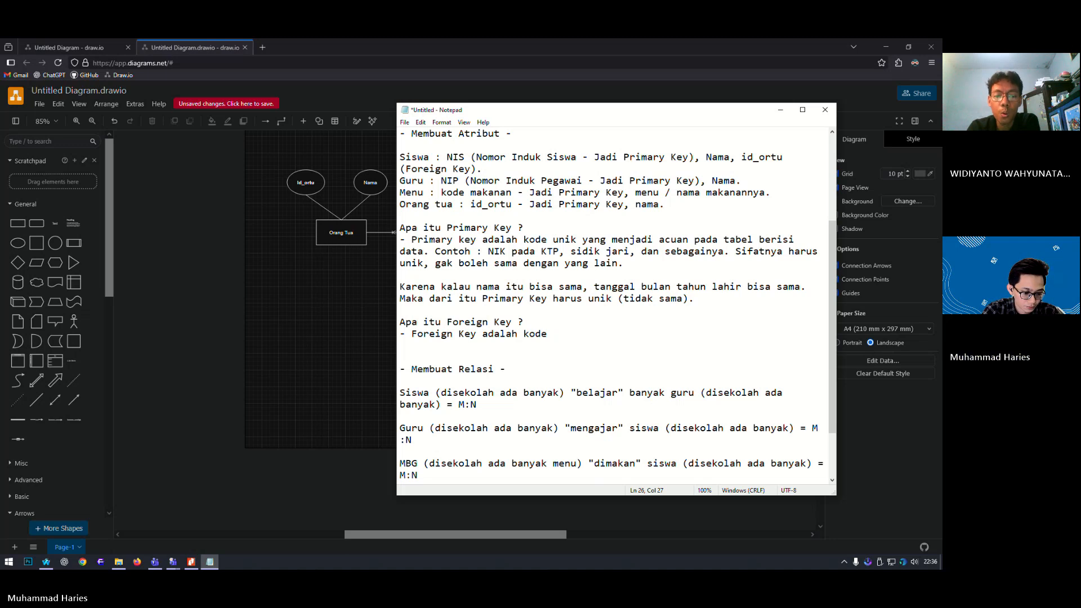
{"action": "type", "text": "cadangan"}
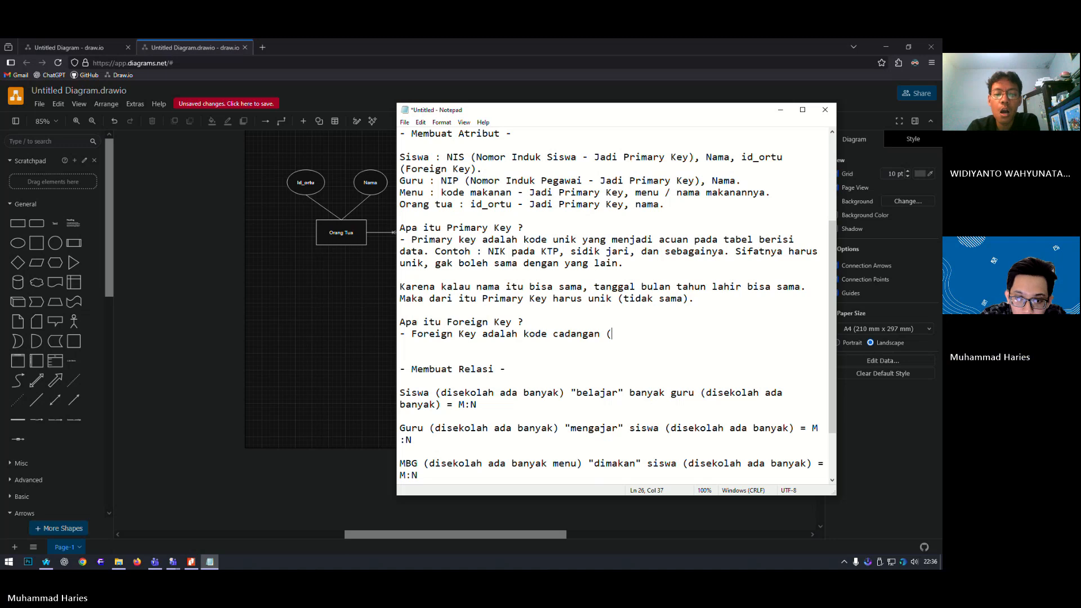
{"action": "type", "text": " (menurut"}
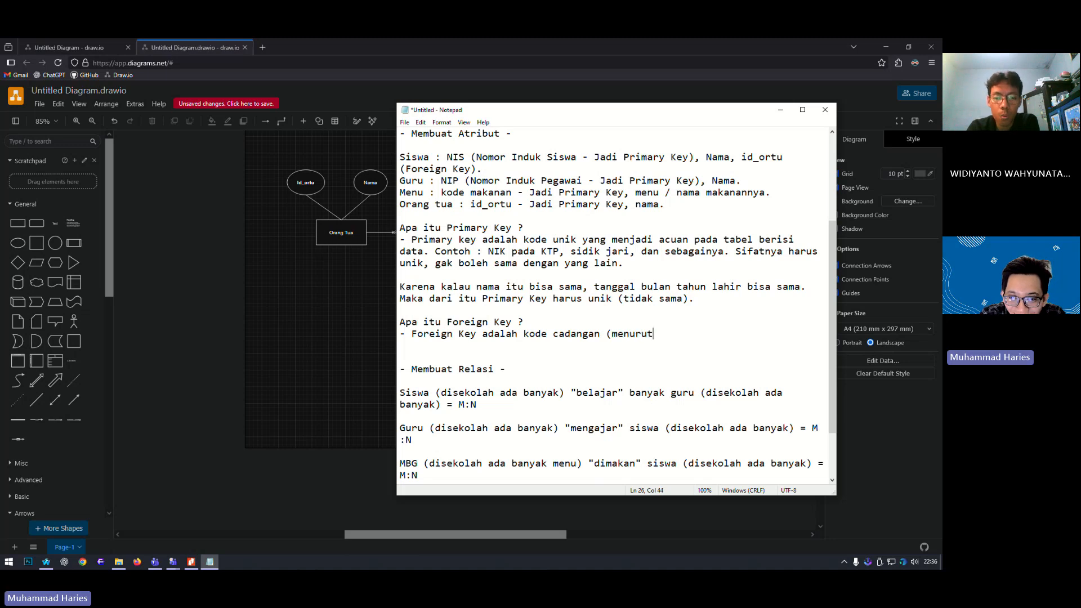
{"action": "type", "text": " saya)"}
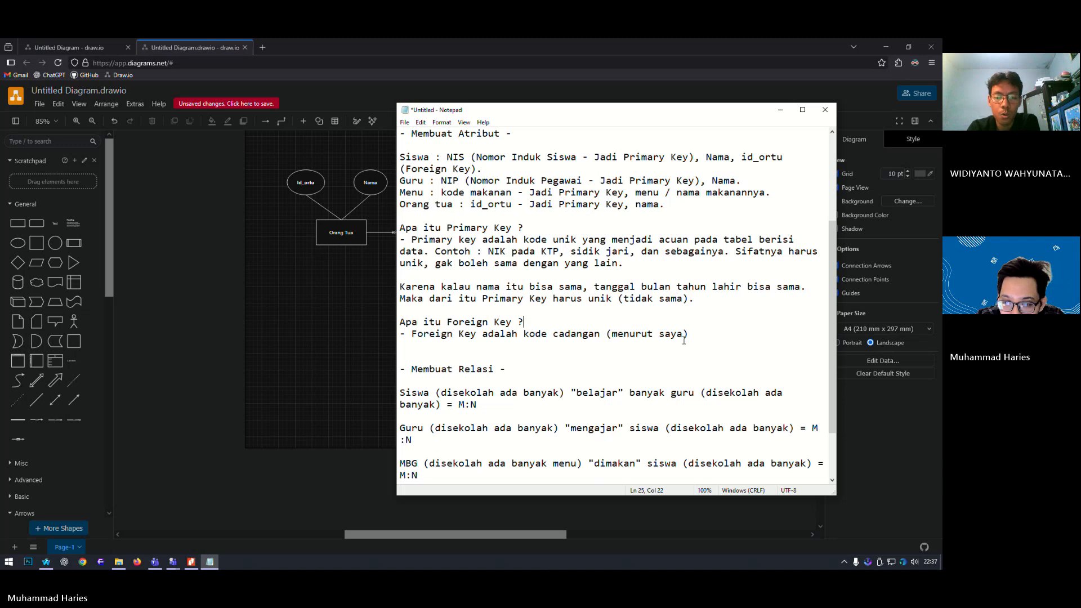
- Extend the parenthetical after "menurut saya" with ", untuk tepat" and correct the mistyped word ending
{"action": "left_click", "coordinate": [684, 341]}
{"action": "type", "text": ", untuk tep"}
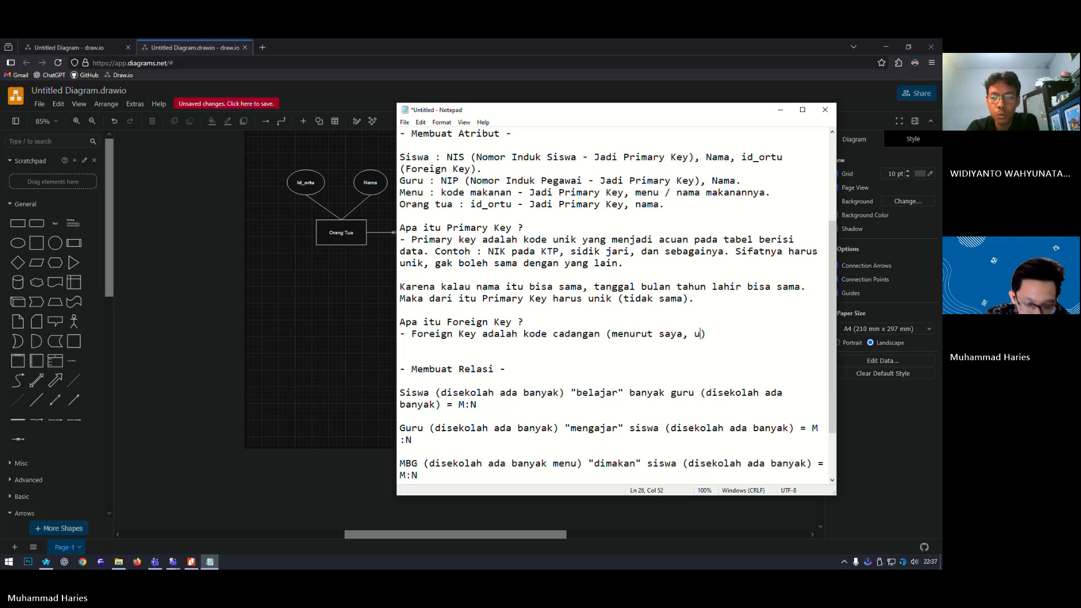
{"action": "type", "text": "atmuya"}
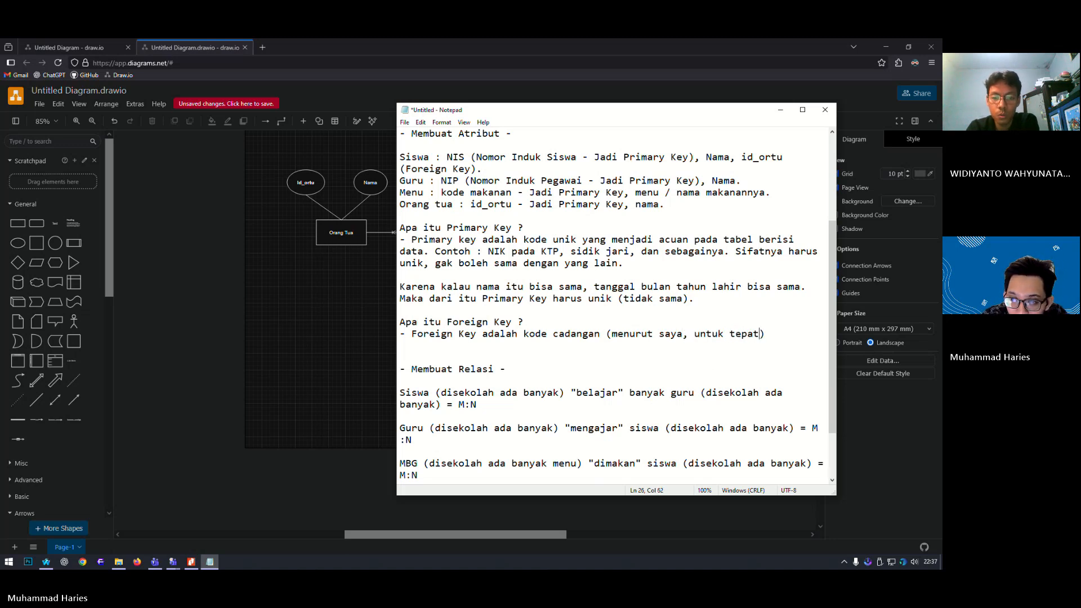
{"action": "key", "text": "BackSpace"}
{"action": "key", "text": "BackSpace"}
{"action": "key", "text": "BackSpace"}
{"action": "key", "text": "BackSpace"}
{"action": "key", "text": "BackSpace"}
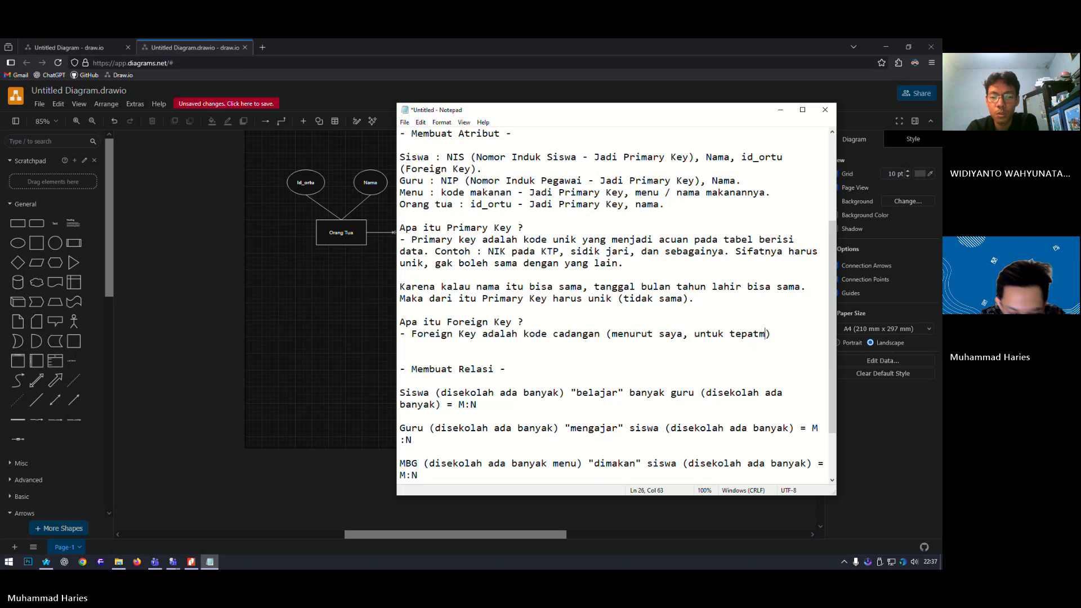
- Complete the parenthetical remark in the Foreign Key definition with "untuk tepatnya Googling aja nanti hahahaha)."
{"action": "type", "text": "nya "}
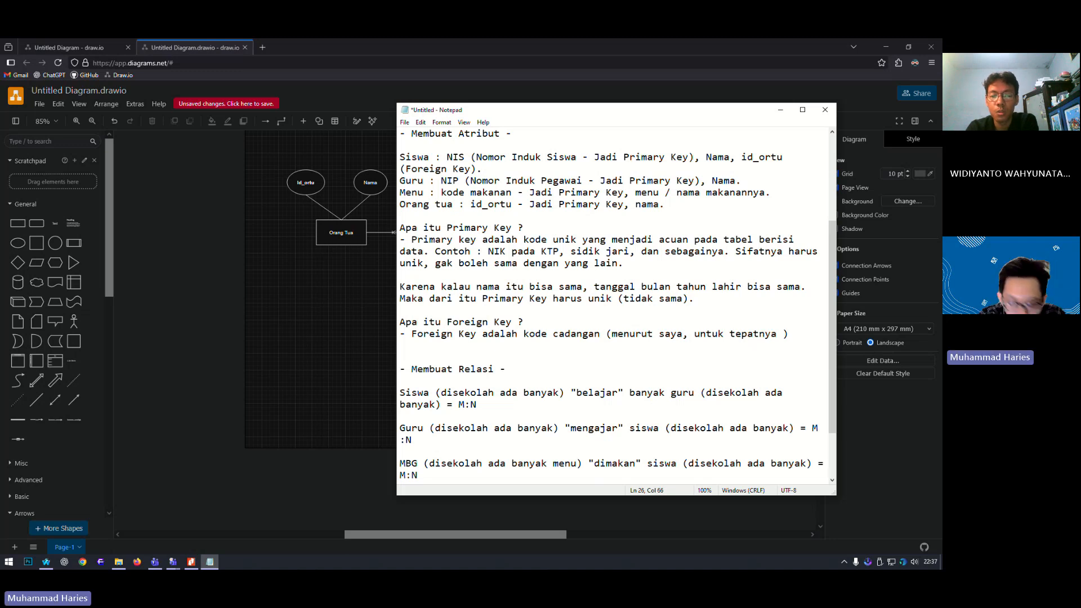
{"action": "type", "text": "Googli"}
{"action": "type", "text": "ng aja nan"}
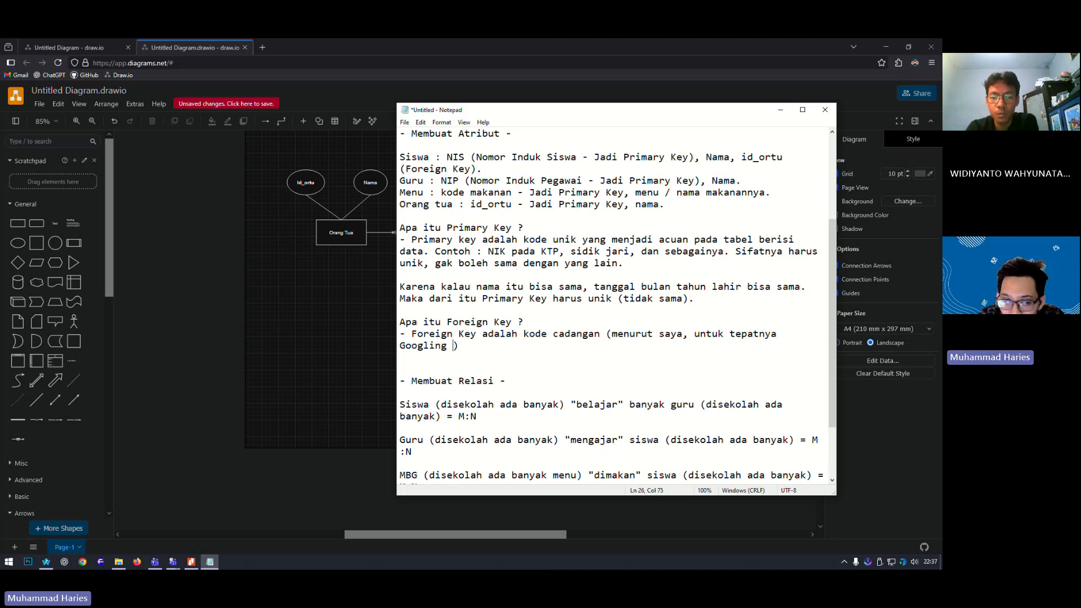
{"action": "type", "text": "ti"}
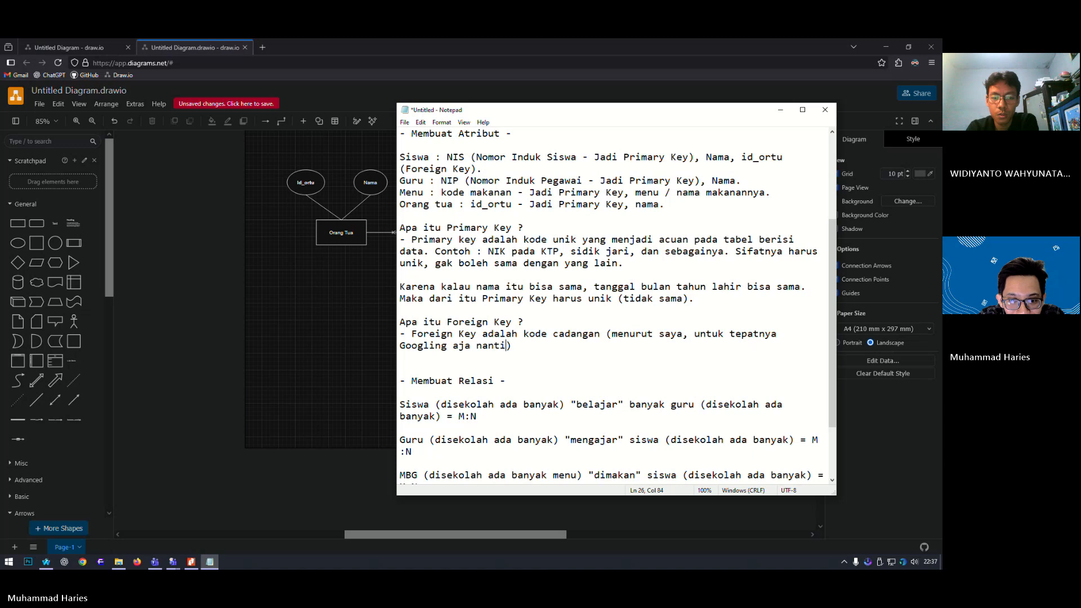
{"action": "type", "text": " hahaha"}
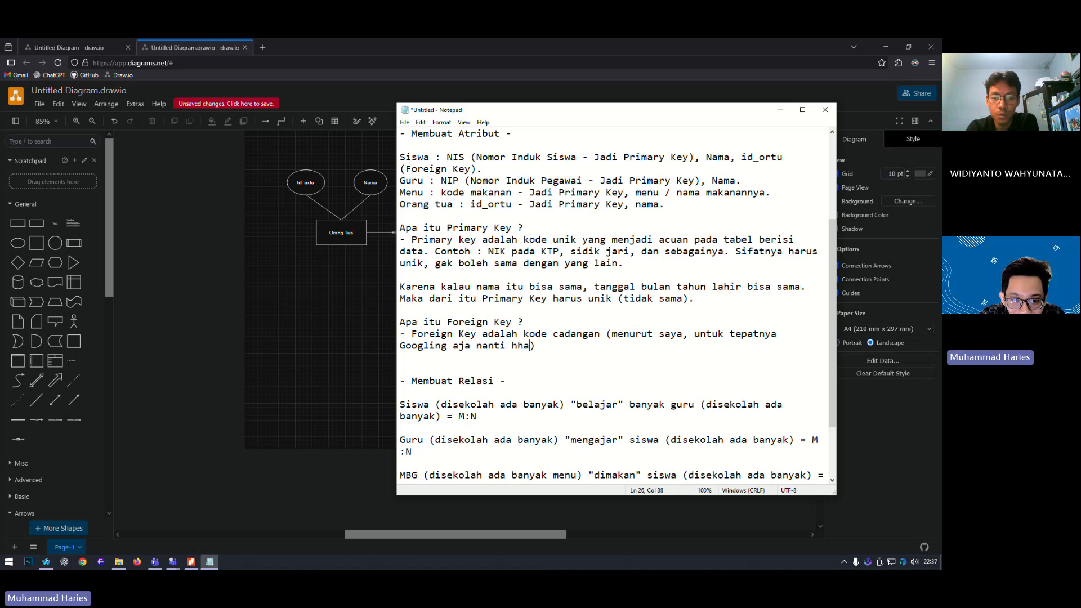
{"action": "type", "text": "ha)"}
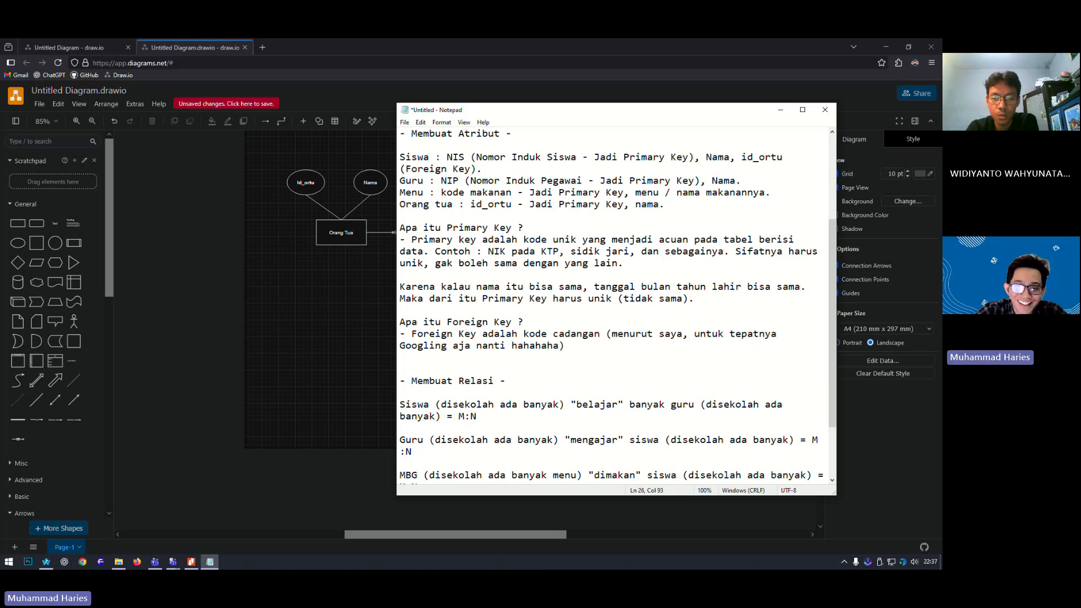
{"action": "type", "text": "."}
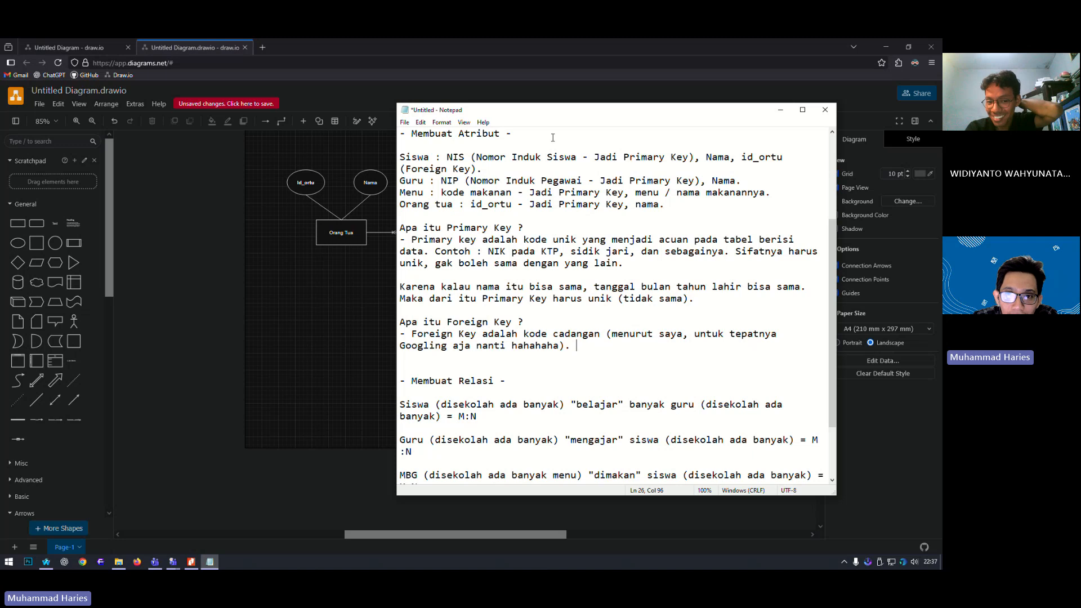
- Move the notes window off the diagram and add "Digunakan untuk menghubungkan 1 tabel dengan tabel lain." to the Foreign Key definition
{"action": "left_click_drag", "start_coordinate": [535, 114], "coordinate": [714, 101]}
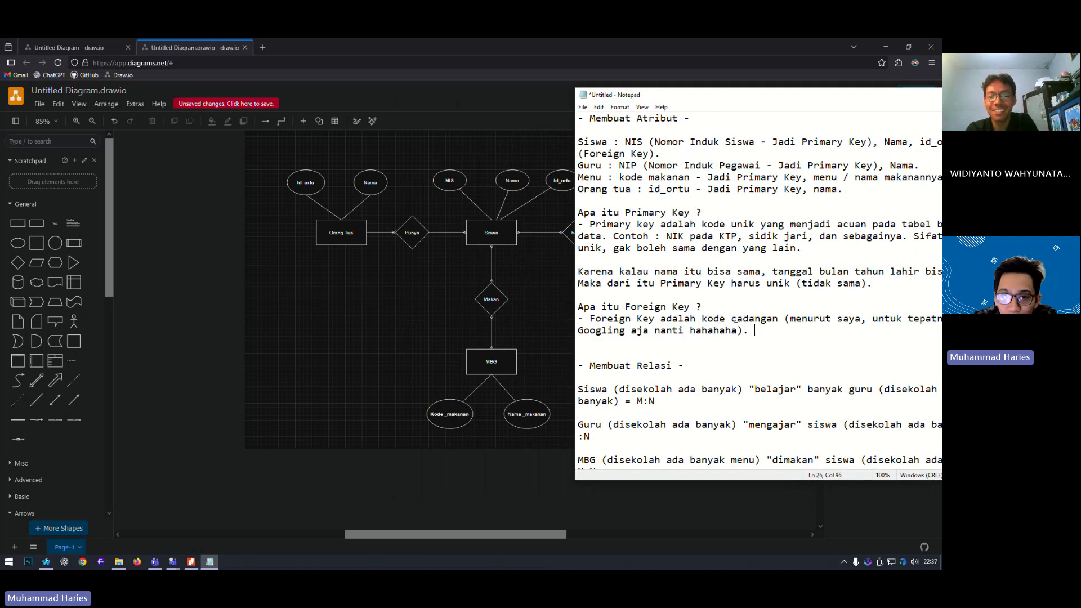
{"action": "left_click_drag", "start_coordinate": [655, 96], "coordinate": [624, 92]}
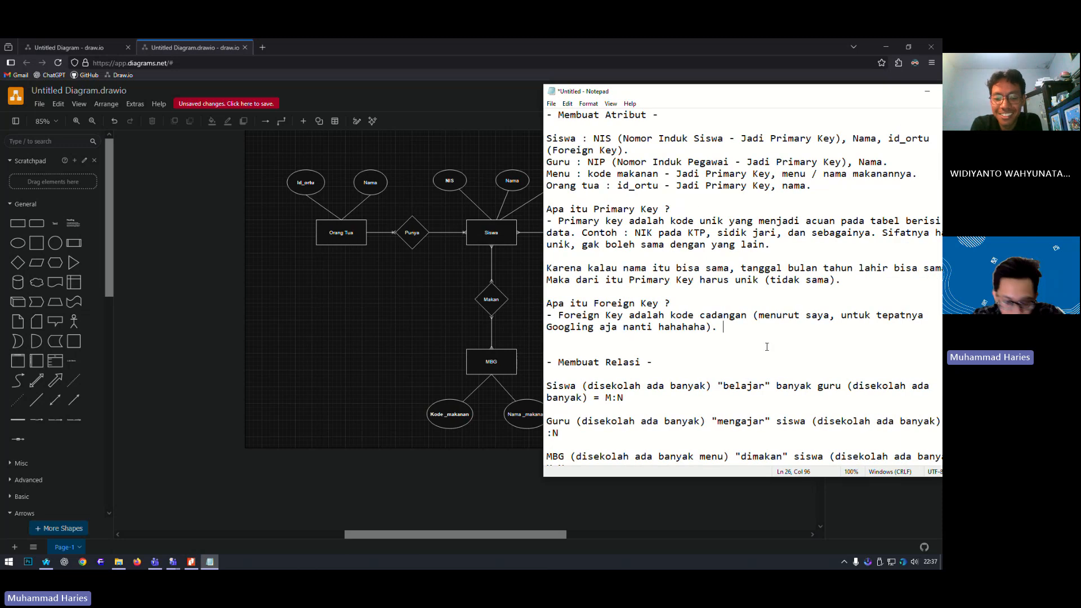
{"action": "type", "text": "Digunakan u"}
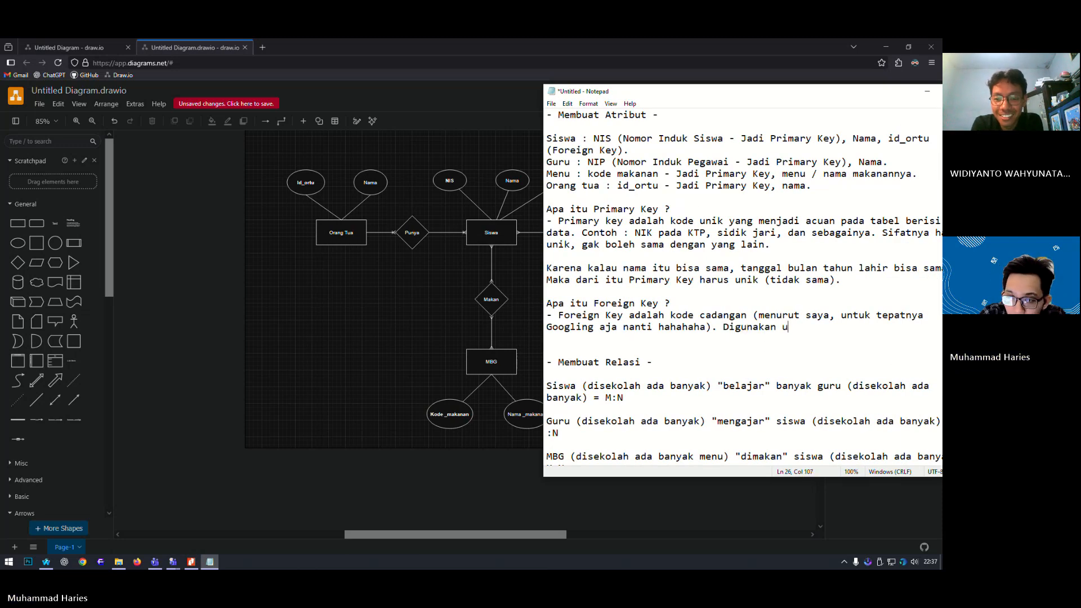
{"action": "type", "text": "ntuk menghuu"}
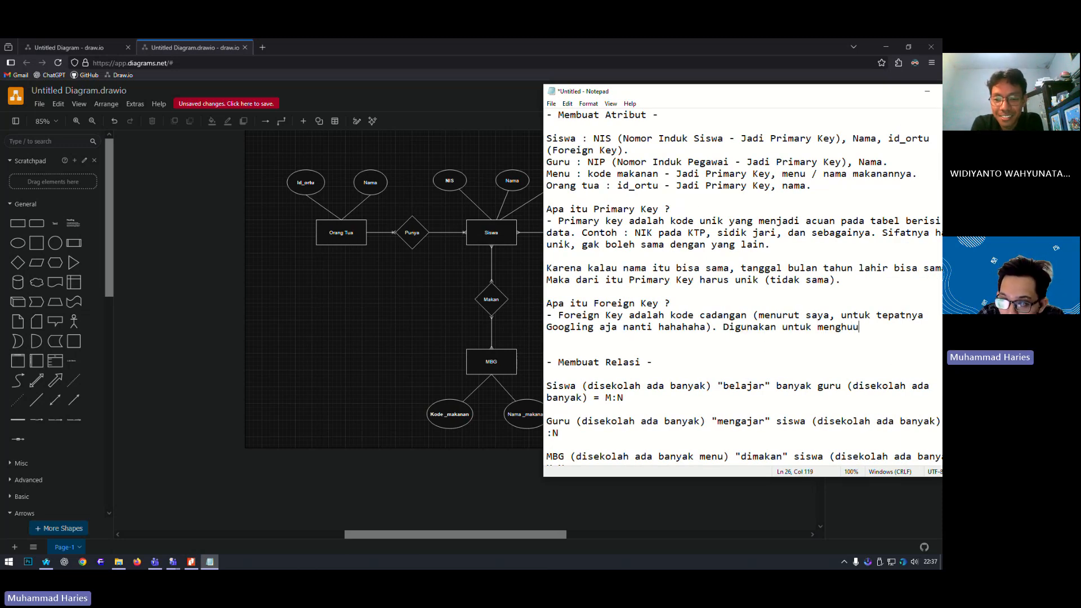
{"action": "key", "text": "BackSpace"}
{"action": "type", "text": "bungka"}
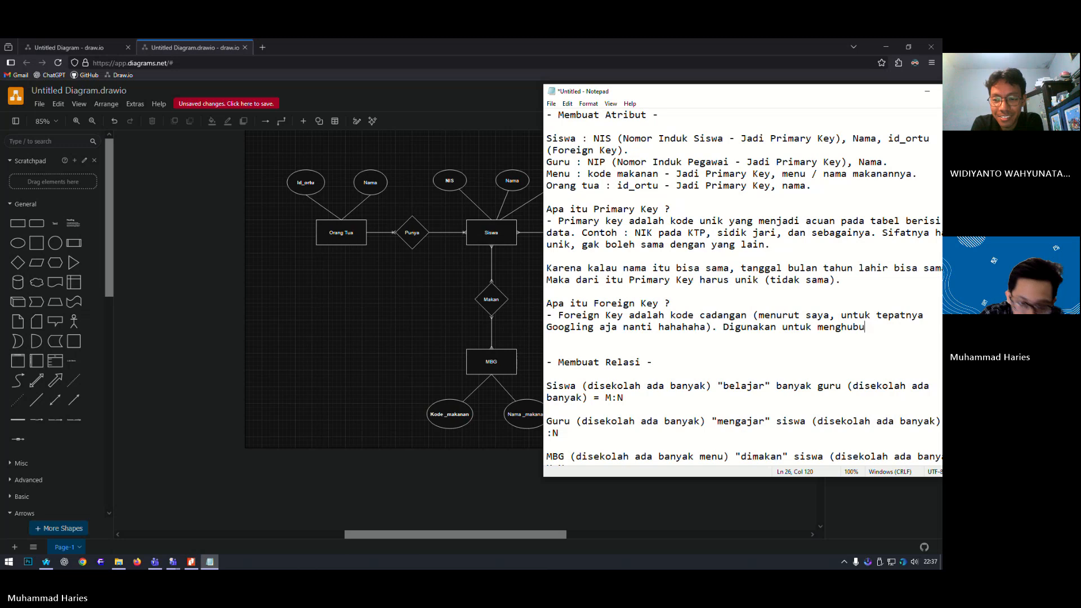
{"action": "type", "text": "n 1 tabel"}
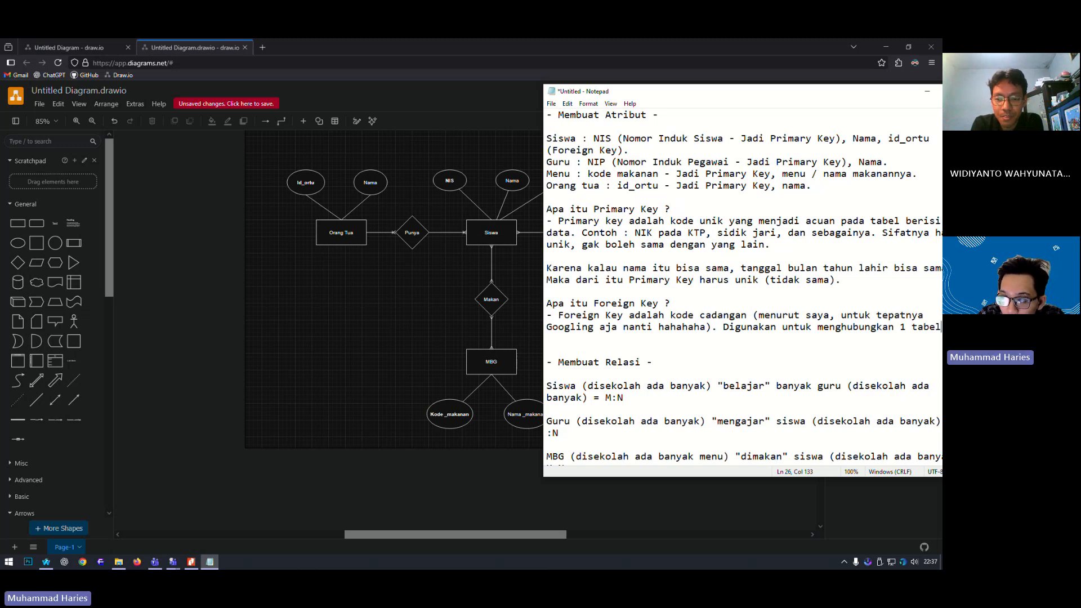
{"action": "type", "text": " dengan tabel"}
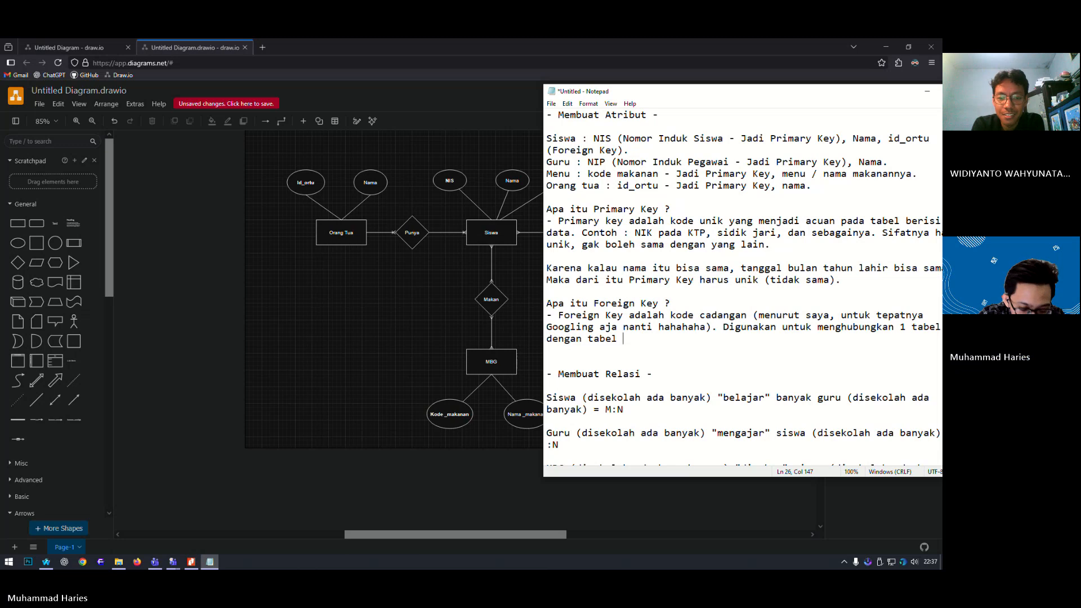
{"action": "type", "text": " lain."}
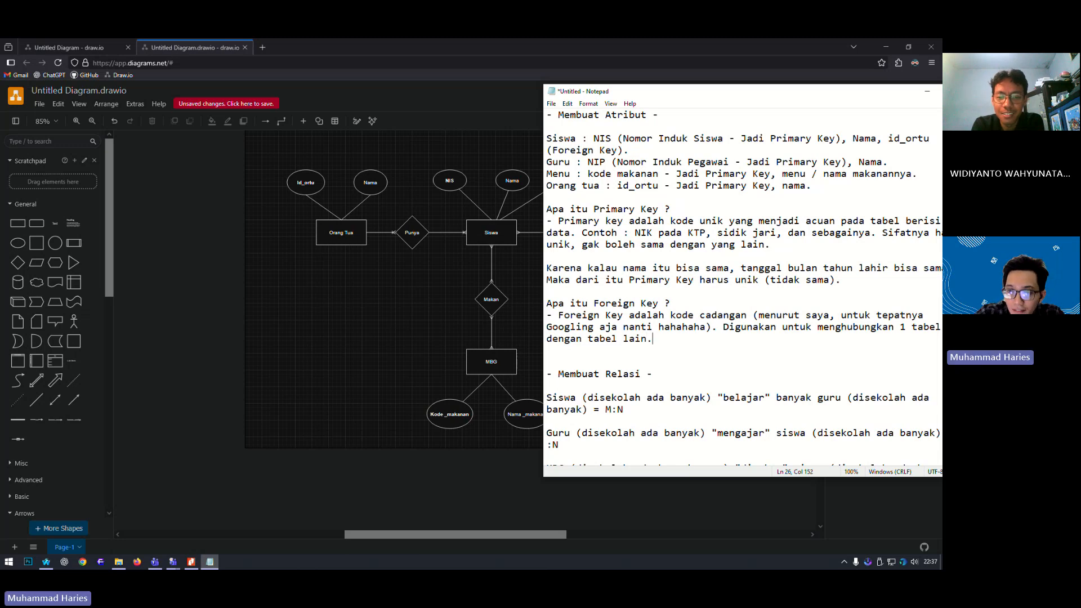
- Bring the notes window fully into view and extend the Foreign Key sentence with "/ sebagai penghubung."
{"action": "left_click_drag", "start_coordinate": [789, 94], "coordinate": [697, 87]}
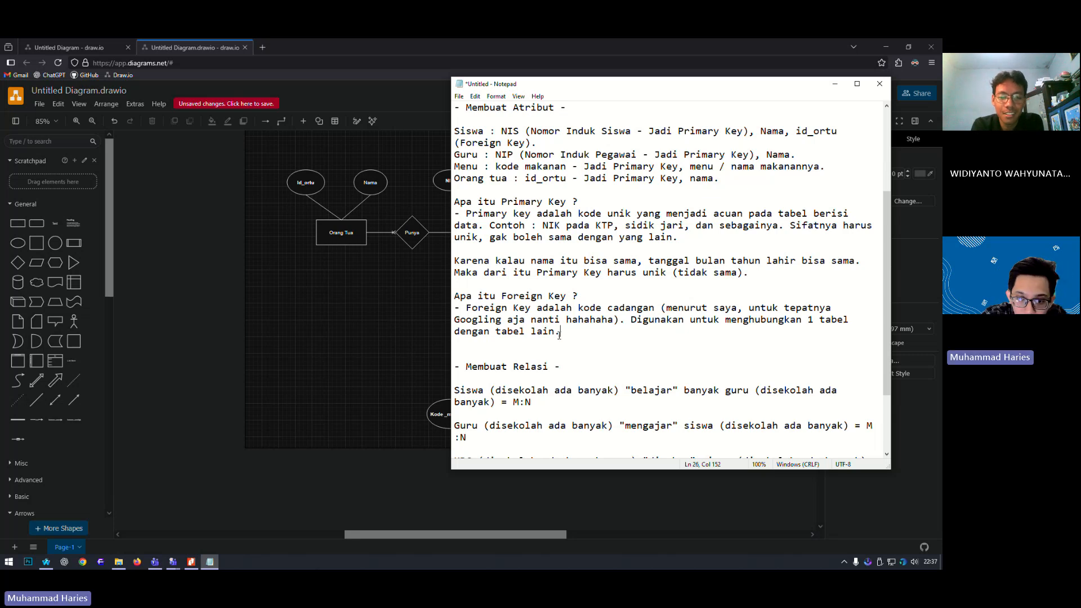
{"action": "key", "text": "BackSpace"}
{"action": "type", "text": "/ sebagai "}
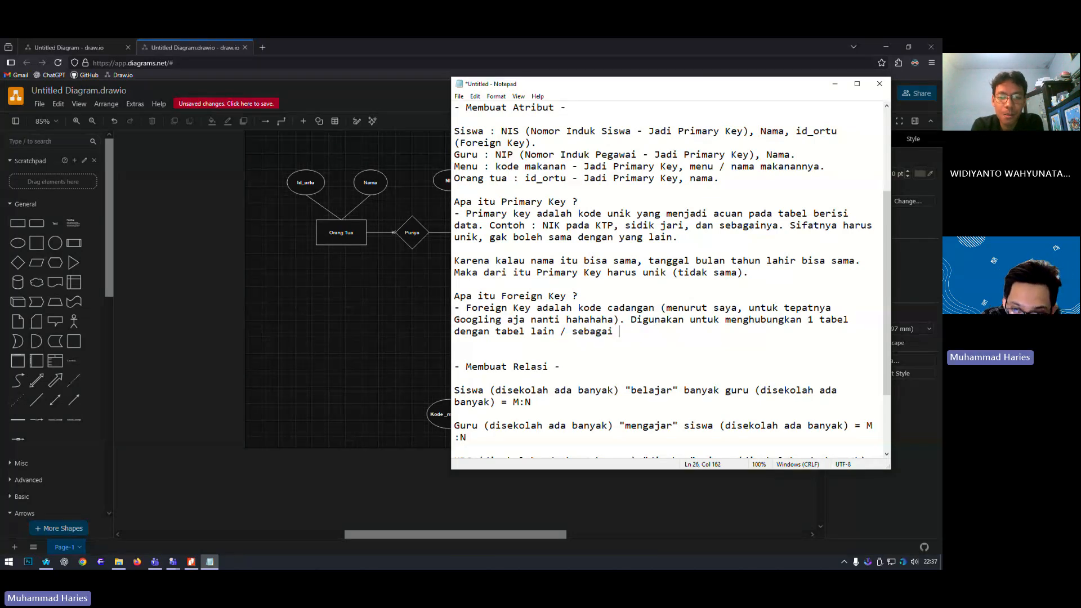
{"action": "type", "text": "penghubung."}
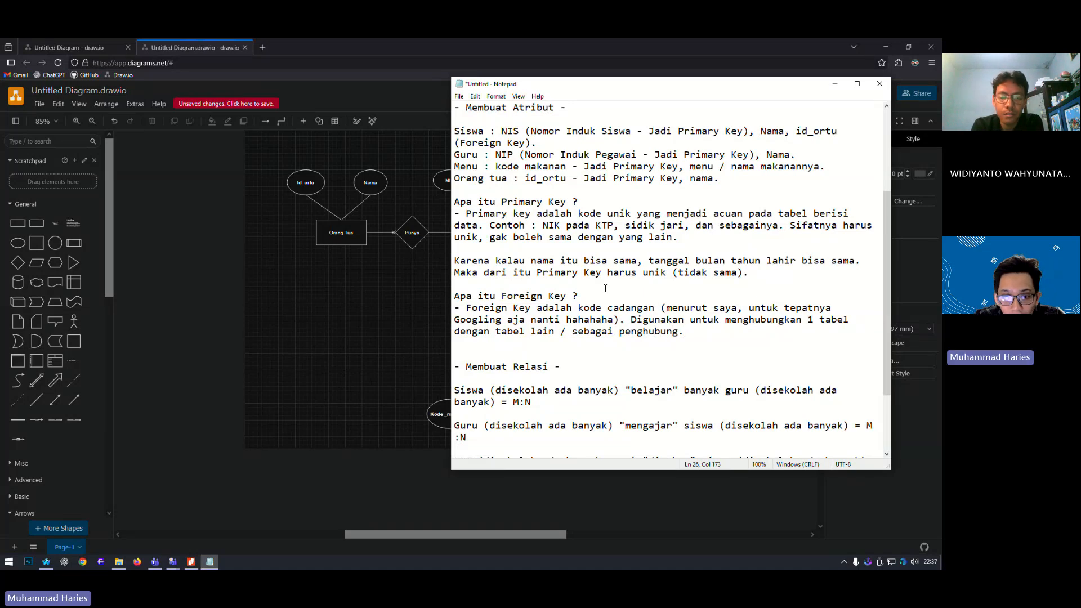
- Switch from the notes to the ERD practicum PDF, review its rule for M:N relations, and return to the draw.io diagram
{"action": "left_click_drag", "start_coordinate": [567, 296], "coordinate": [501, 296]}
{"action": "left_click", "coordinate": [354, 312]}
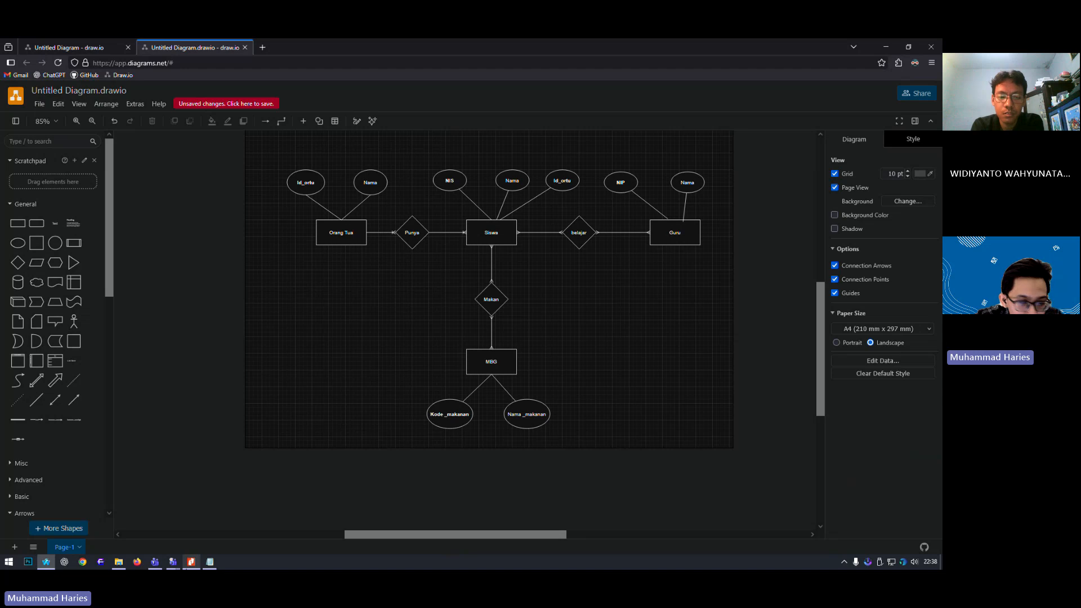
{"action": "left_click", "coordinate": [191, 562]}
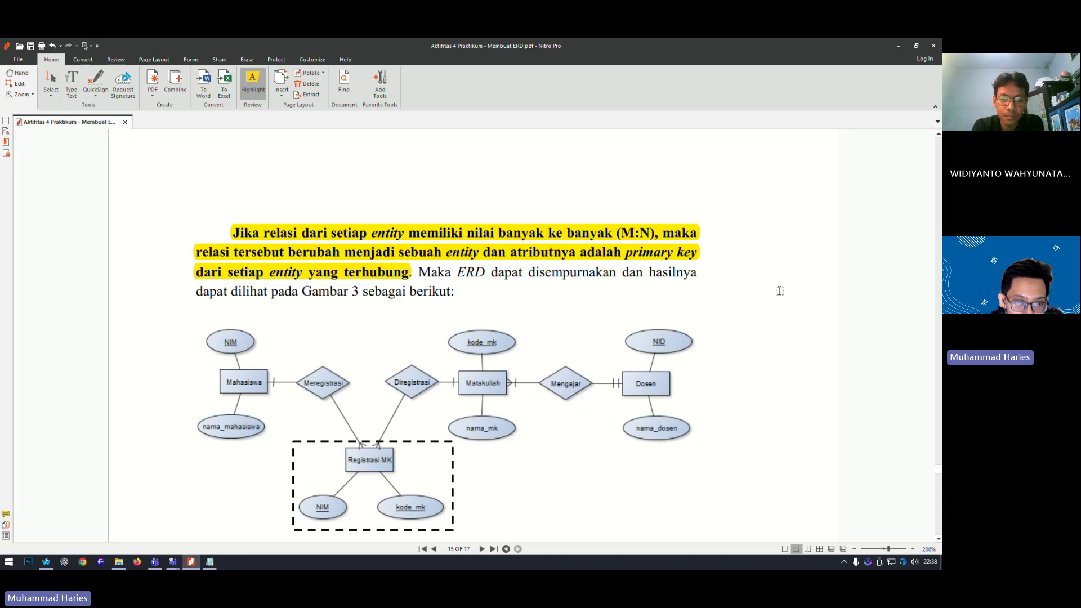
{"action": "left_click", "coordinate": [898, 46]}
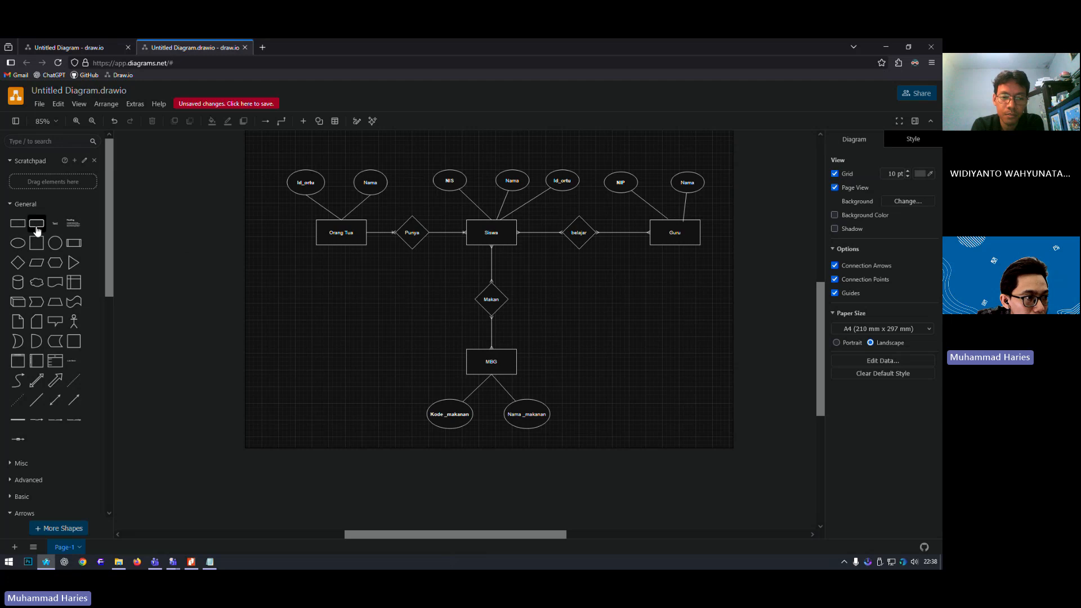
{"action": "left_click", "coordinate": [18, 223]}
{"action": "left_click_drag", "start_coordinate": [478, 325], "coordinate": [411, 275]}
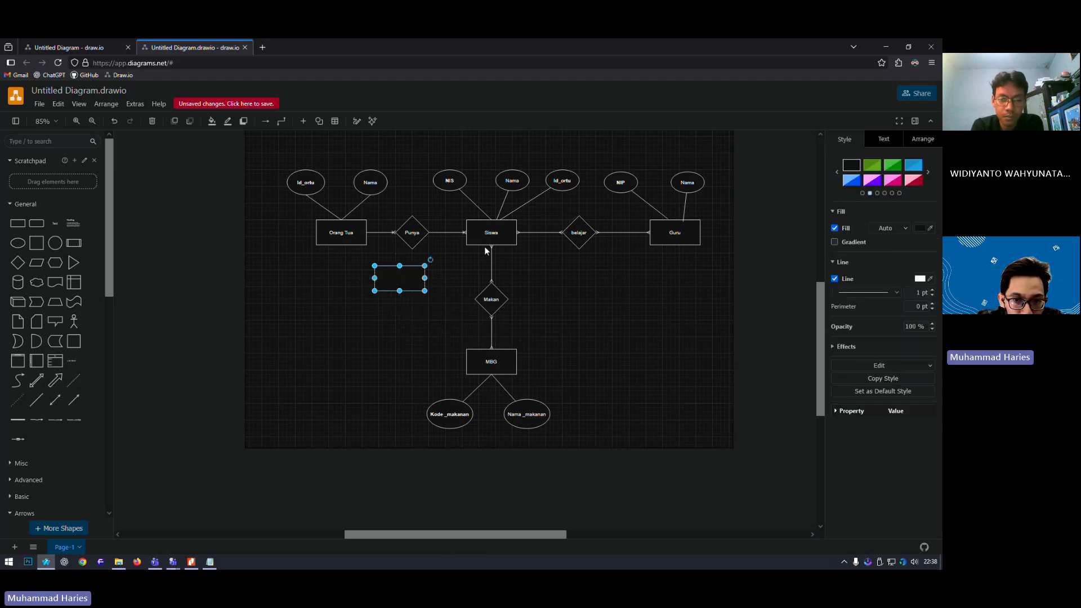
{"action": "double_click", "coordinate": [412, 269]}
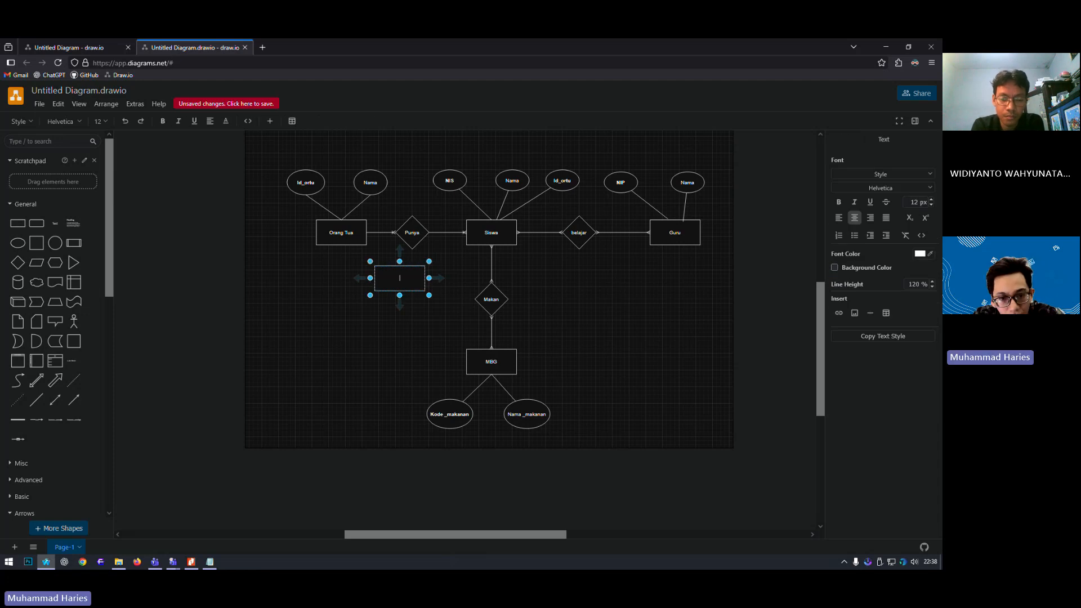
{"action": "key", "text": "Escape"}
{"action": "key", "text": "Delete"}
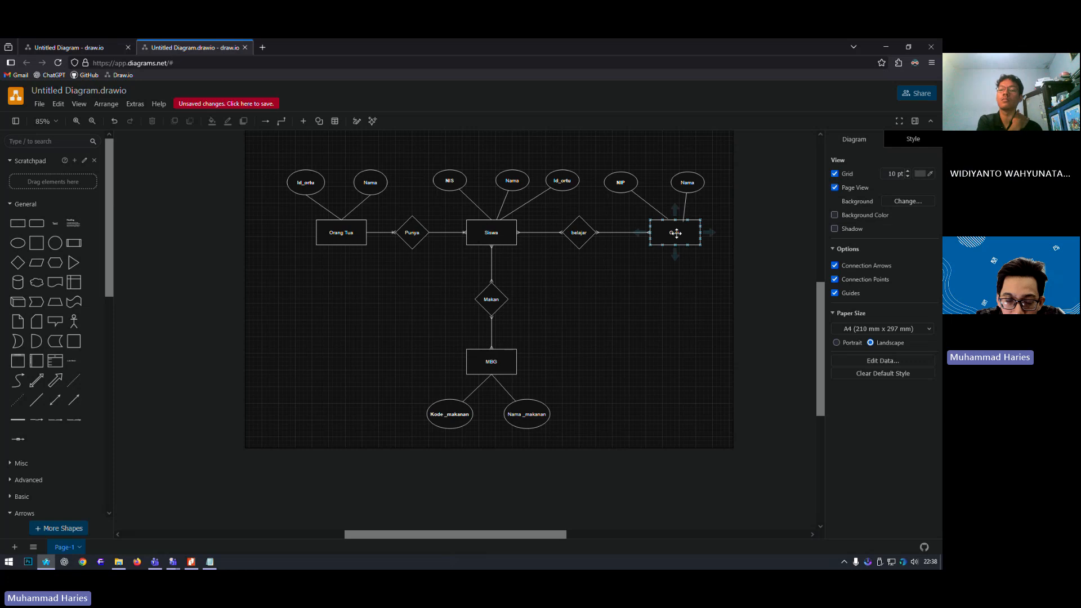
- Add a rectangle entity below the relation between Siswa and Guru and label it "Mengajar"
{"action": "left_click", "coordinate": [21, 228]}
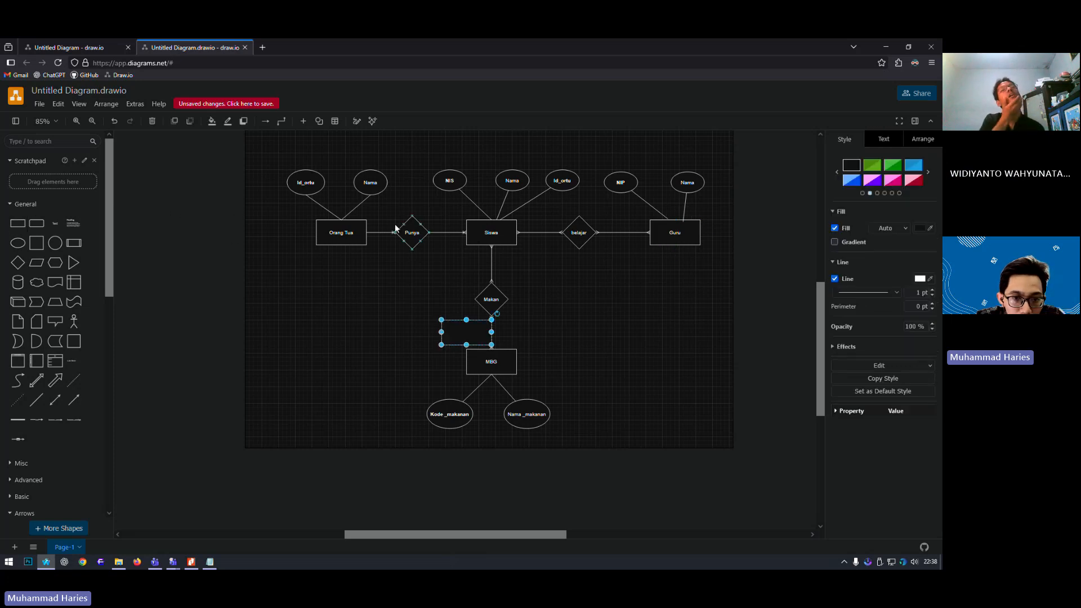
{"action": "left_click_drag", "start_coordinate": [477, 324], "coordinate": [606, 288]}
{"action": "double_click", "coordinate": [607, 294]}
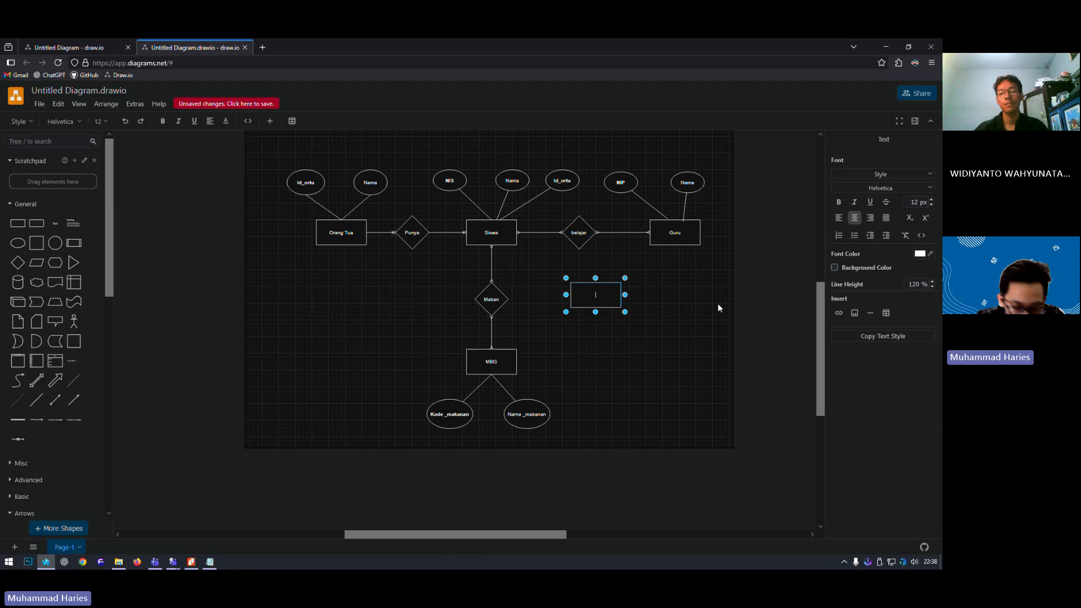
{"action": "type", "text": "M"}
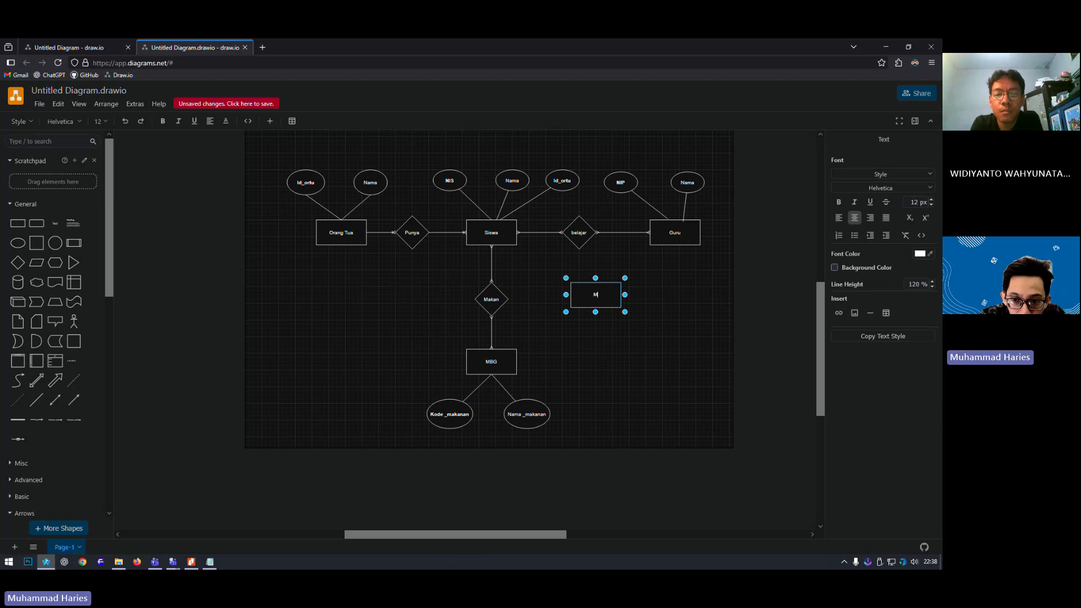
{"action": "type", "text": "engajar"}
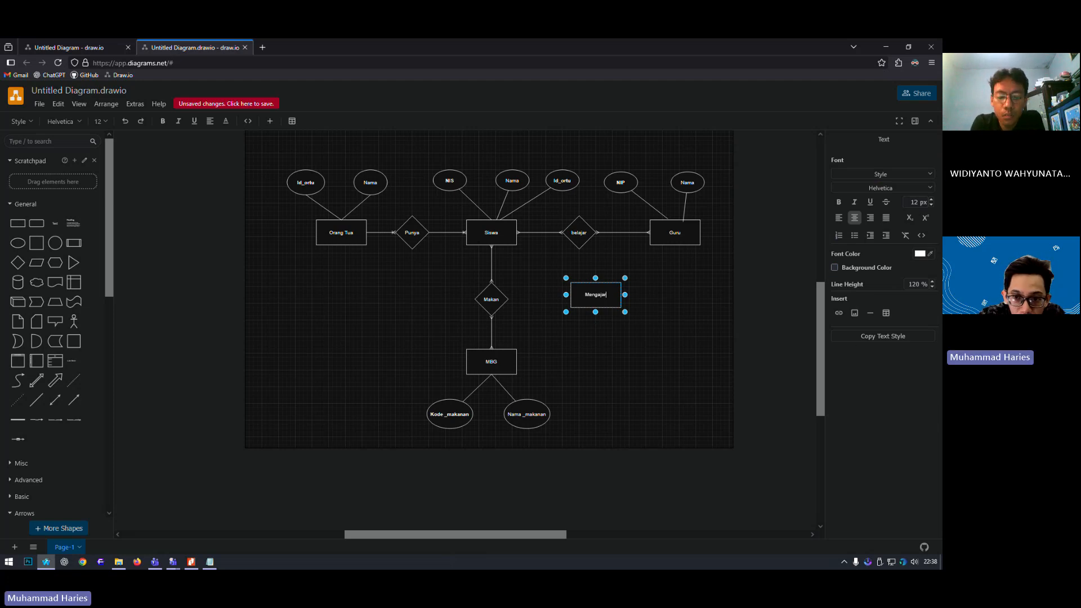
- Rename the relation diamond between Siswa and Guru as "Mengajar" and shift the Mengajar entity slightly down and to the right
{"action": "double_click", "coordinate": [579, 233]}
{"action": "type", "text": "Mengaj"}
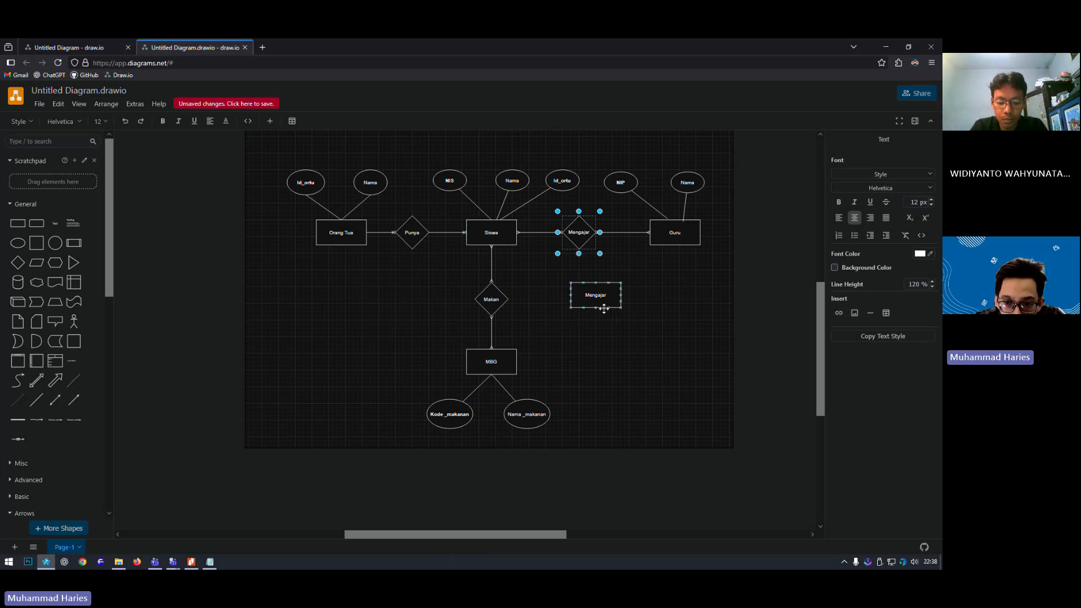
{"action": "left_click_drag", "start_coordinate": [604, 308], "coordinate": [614, 316]}
{"action": "left_click", "coordinate": [667, 267]}
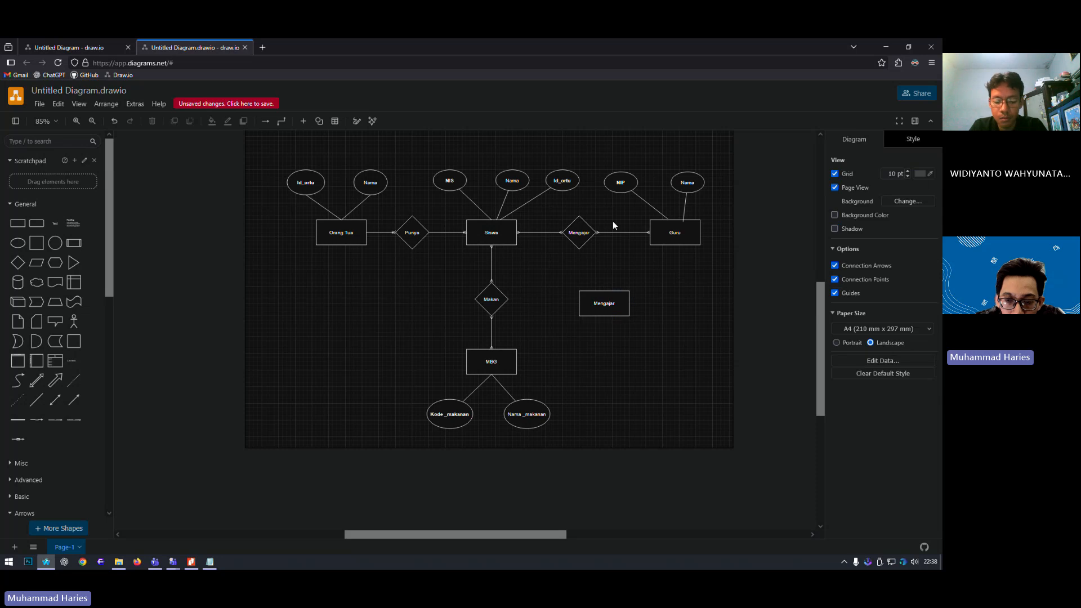
- Duplicate the NIS attribute of Siswa and the NIP attribute of Guru, placing both copies side by side beneath the Mengajar entity
{"action": "left_click", "coordinate": [449, 178]}
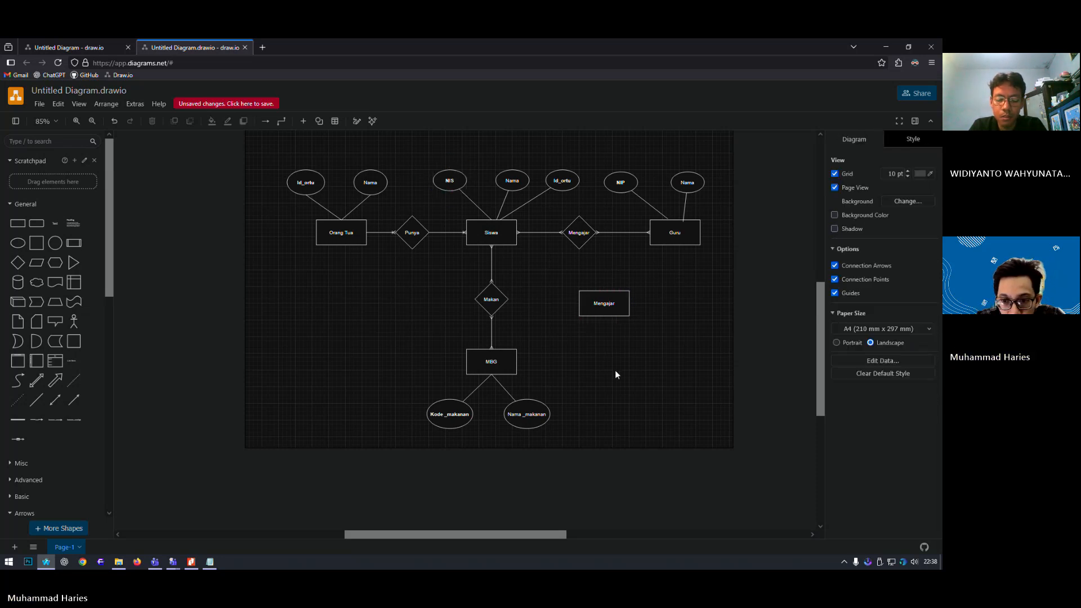
{"action": "key", "text": "ctrl+c"}
{"action": "key", "text": "ctrl+v"}
{"action": "left_click_drag", "start_coordinate": [632, 372], "coordinate": [585, 334]}
{"action": "left_click", "coordinate": [633, 177]}
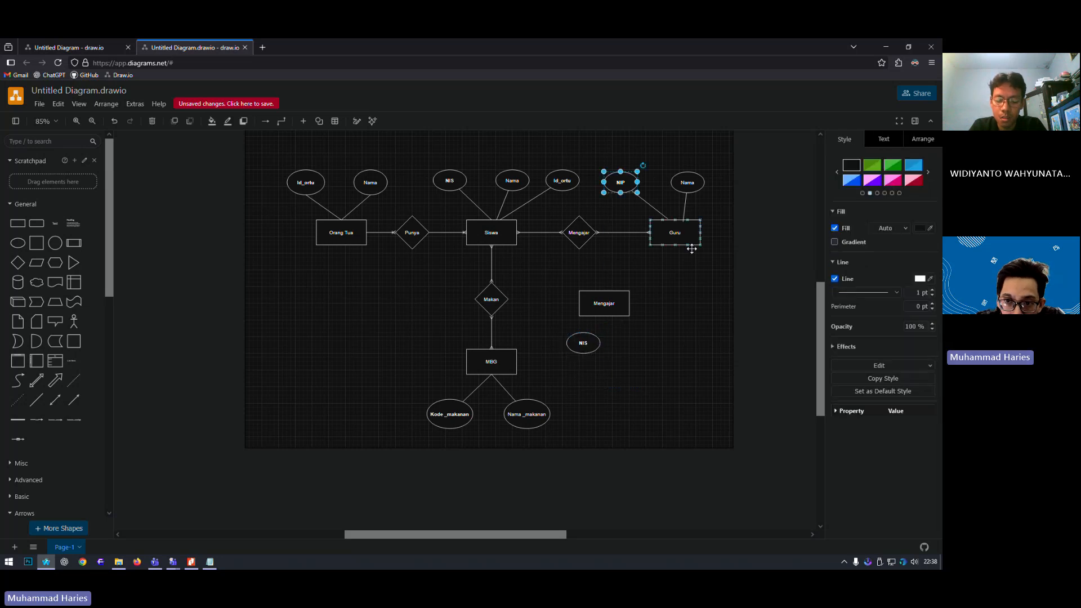
{"action": "key", "text": "ctrl+c"}
{"action": "key", "text": "ctrl+v"}
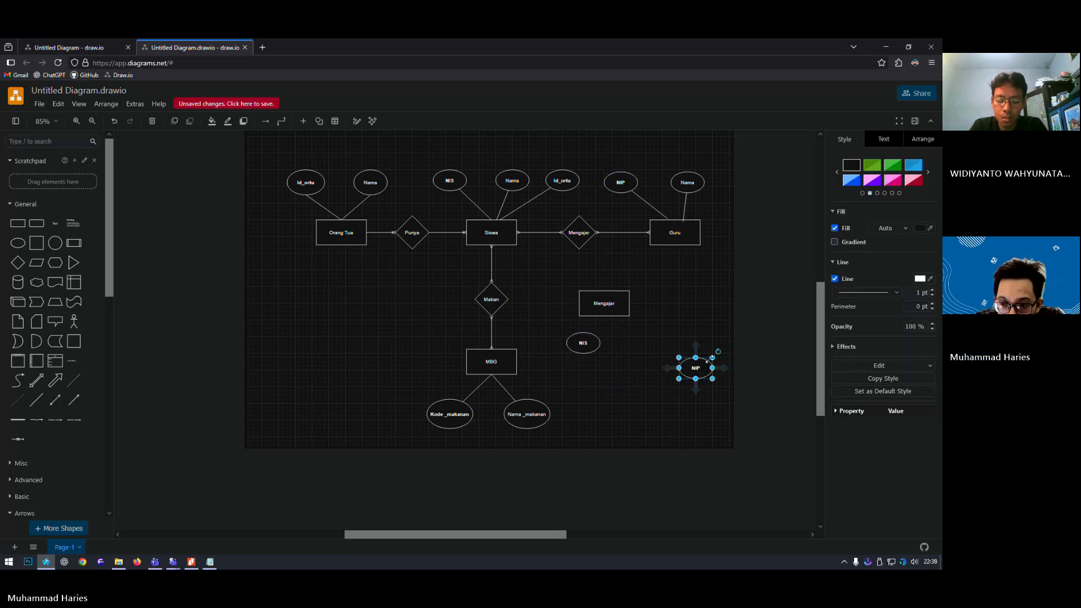
{"action": "left_click_drag", "start_coordinate": [698, 357], "coordinate": [651, 336]}
- Undo the stray connector and move the Mengajar entity up so it sits centred above the copied NIS and NIP attributes
{"action": "left_click_drag", "start_coordinate": [622, 292], "coordinate": [631, 283]}
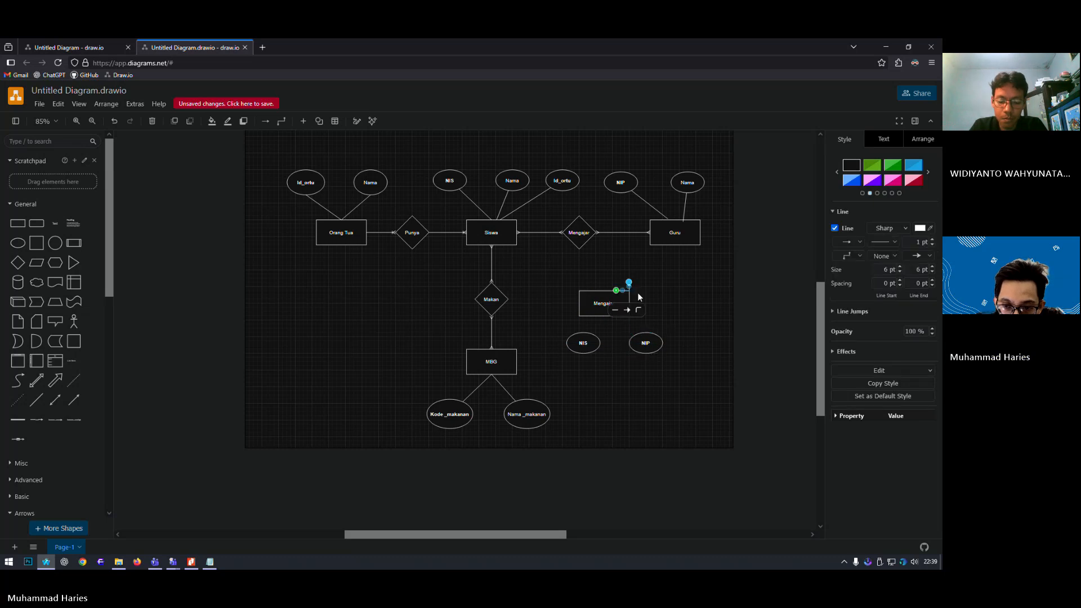
{"action": "key", "text": "ctrl+z"}
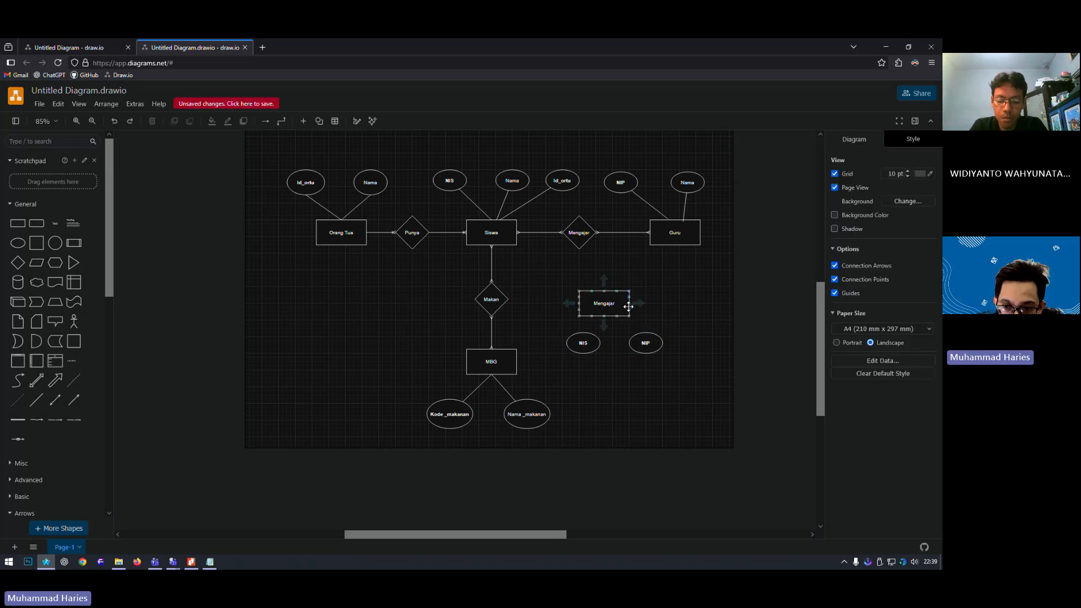
{"action": "mouse_move", "coordinate": [621, 317]}
{"action": "left_mouse_down"}
{"action": "mouse_move", "coordinate": [630, 295]}
{"action": "mouse_move", "coordinate": [629, 304]}
{"action": "left_mouse_up"}
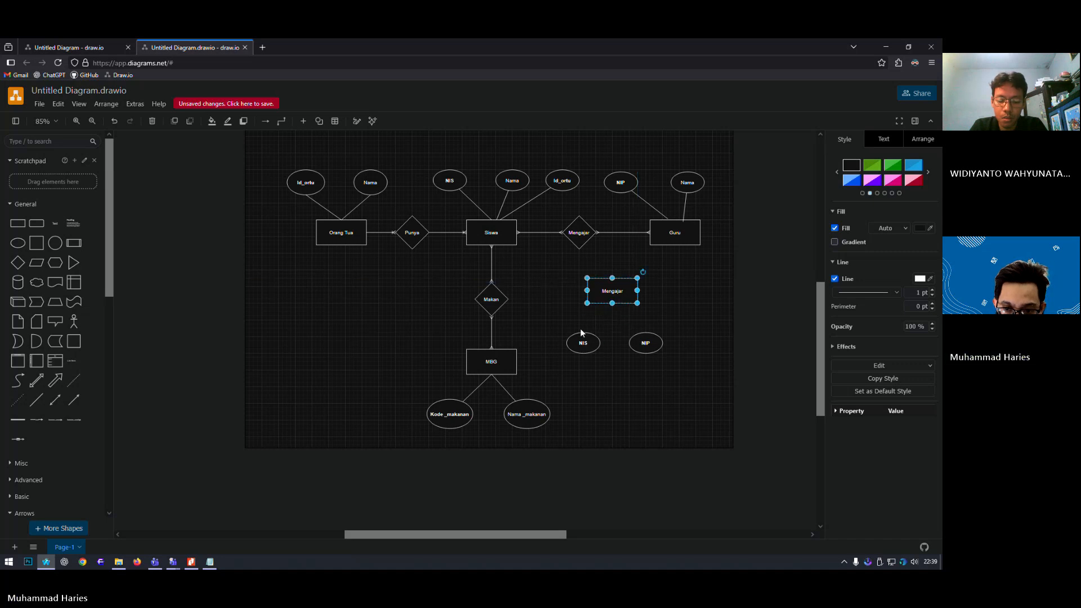
- Connect the NIS and NIP attributes beneath Mengajar to the lower edge of the Mengajar entity
{"action": "left_click_drag", "start_coordinate": [585, 340], "coordinate": [611, 303]}
{"action": "left_click", "coordinate": [612, 310]}
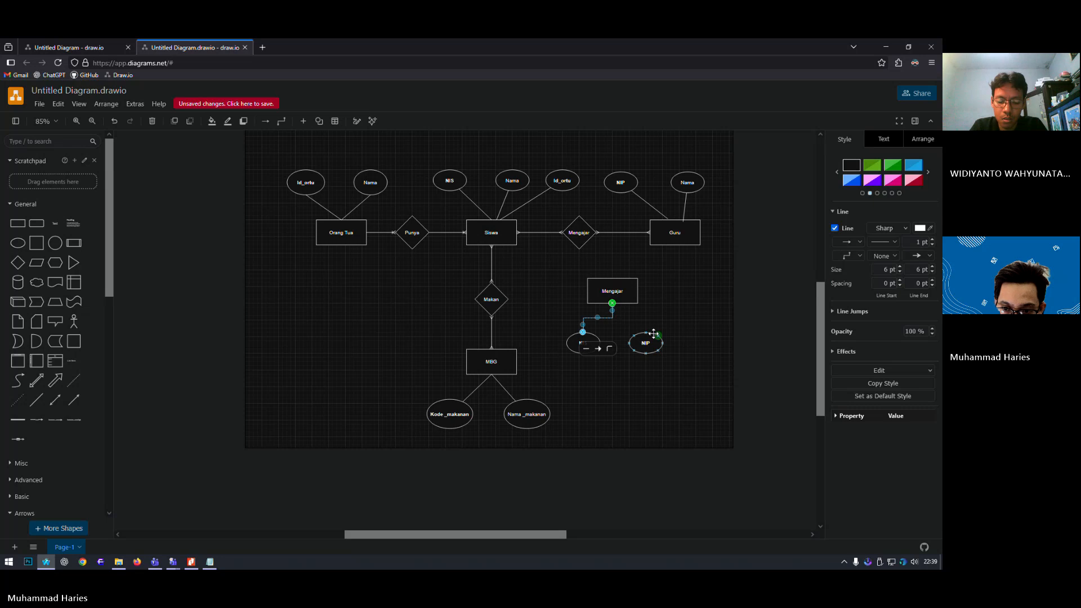
{"action": "left_click_drag", "start_coordinate": [653, 334], "coordinate": [613, 311]}
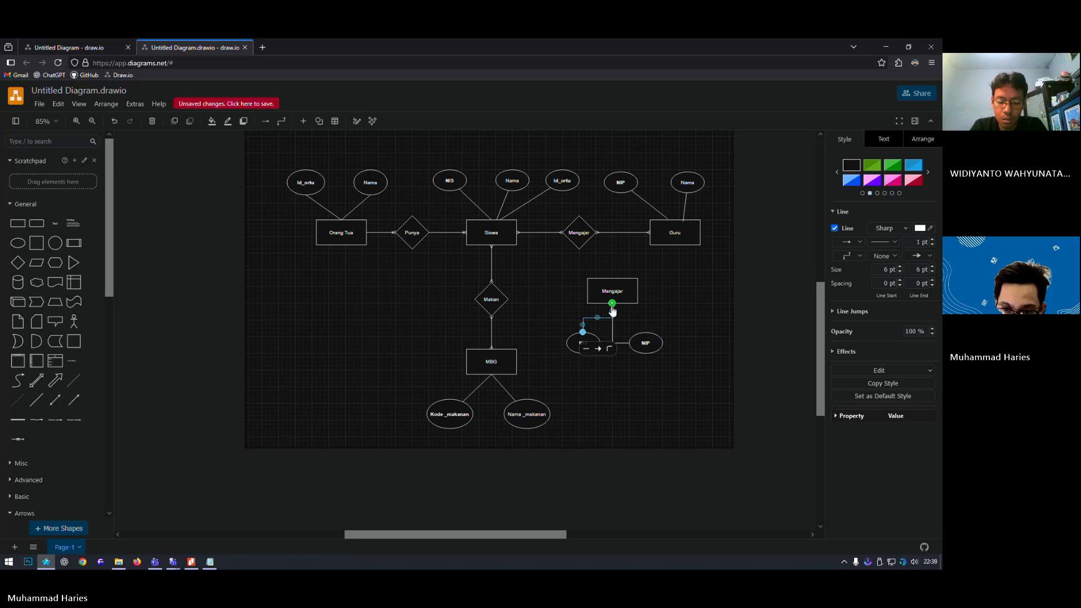
- Change the Mengajar entity's connectors to NIP and NIS into straight lines
{"action": "left_click", "coordinate": [621, 343]}
{"action": "left_click", "coordinate": [592, 332]}
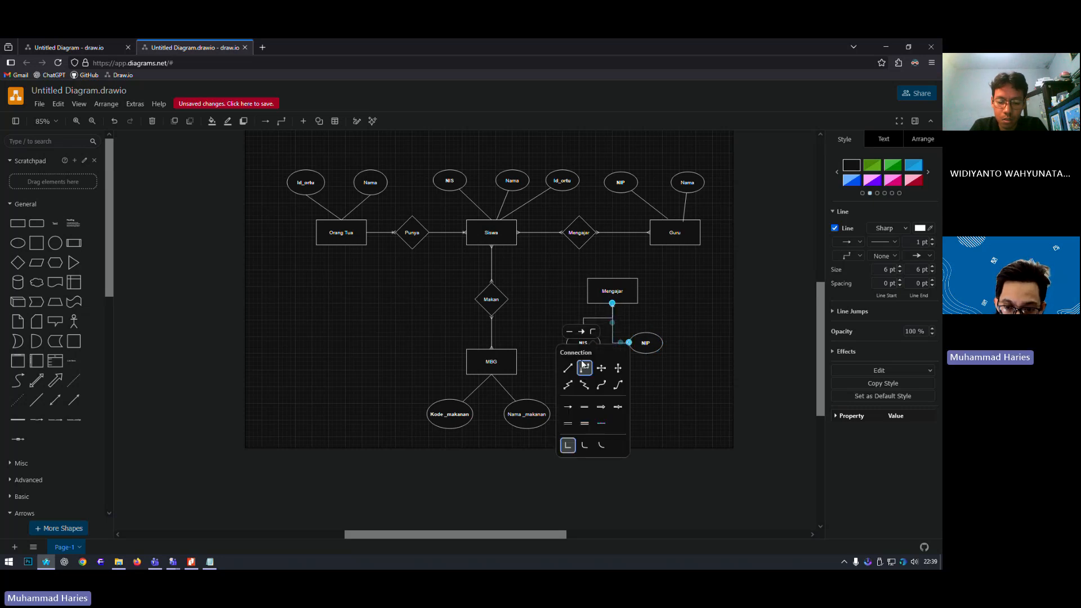
{"action": "left_click", "coordinate": [569, 369]}
{"action": "left_click", "coordinate": [603, 319]}
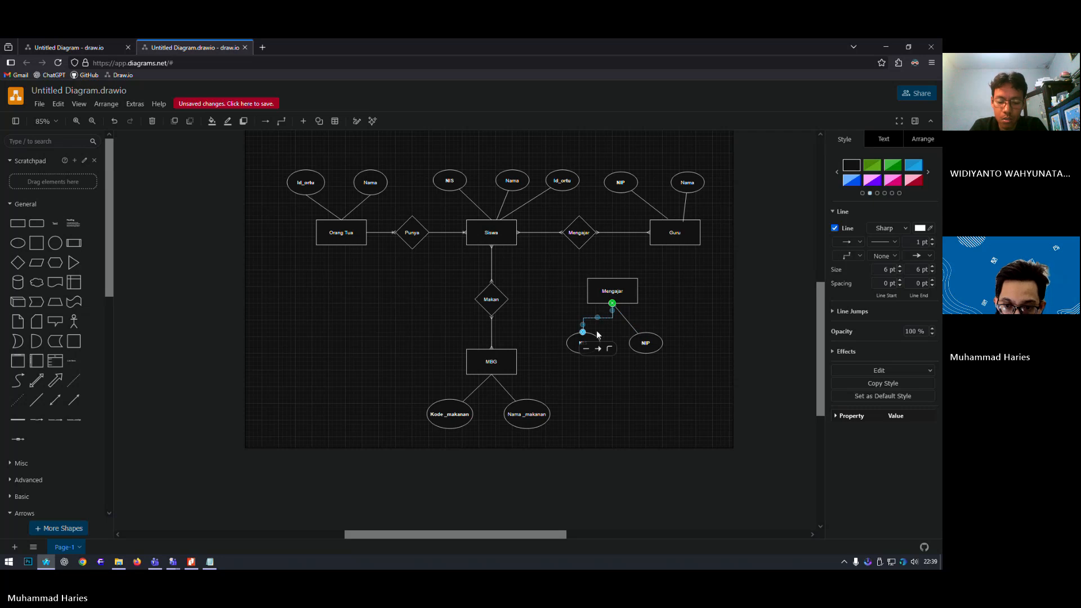
{"action": "left_click", "coordinate": [609, 349]}
{"action": "left_click", "coordinate": [589, 386]}
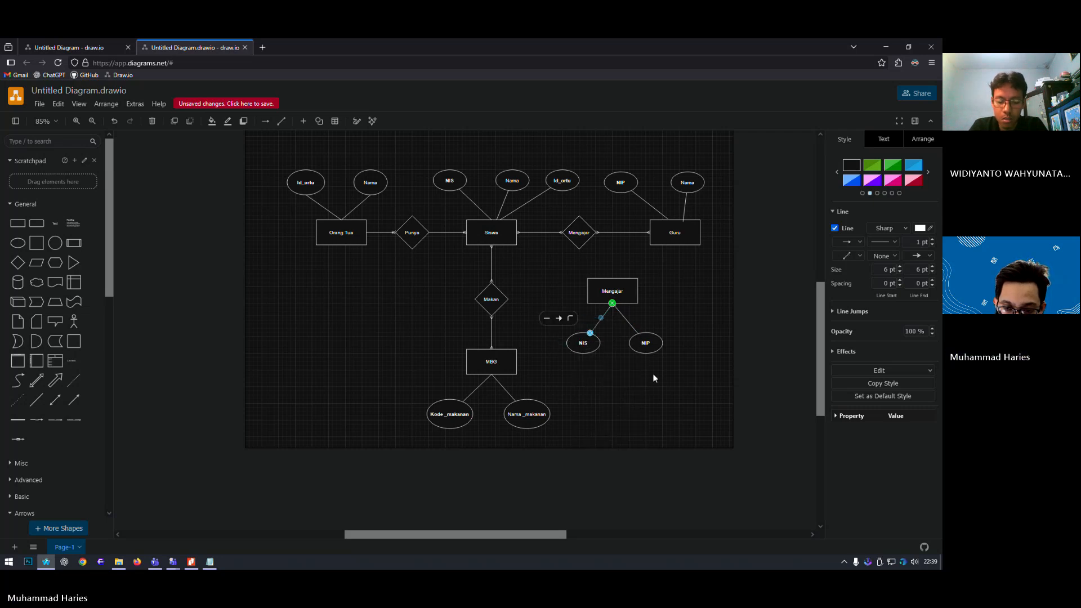
{"action": "left_click", "coordinate": [718, 417]}
- Remove the arrowheads from the NIS and NIP connectors by setting their line ends to None
{"action": "left_click", "coordinate": [603, 318]}
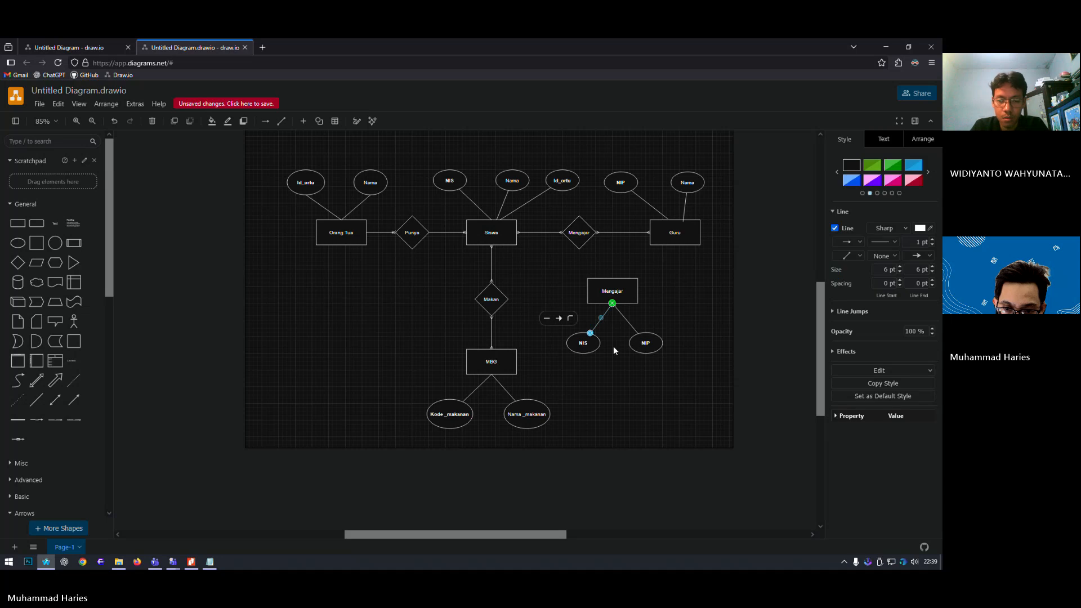
{"action": "left_click", "coordinate": [559, 318]}
{"action": "left_click", "coordinate": [576, 355]}
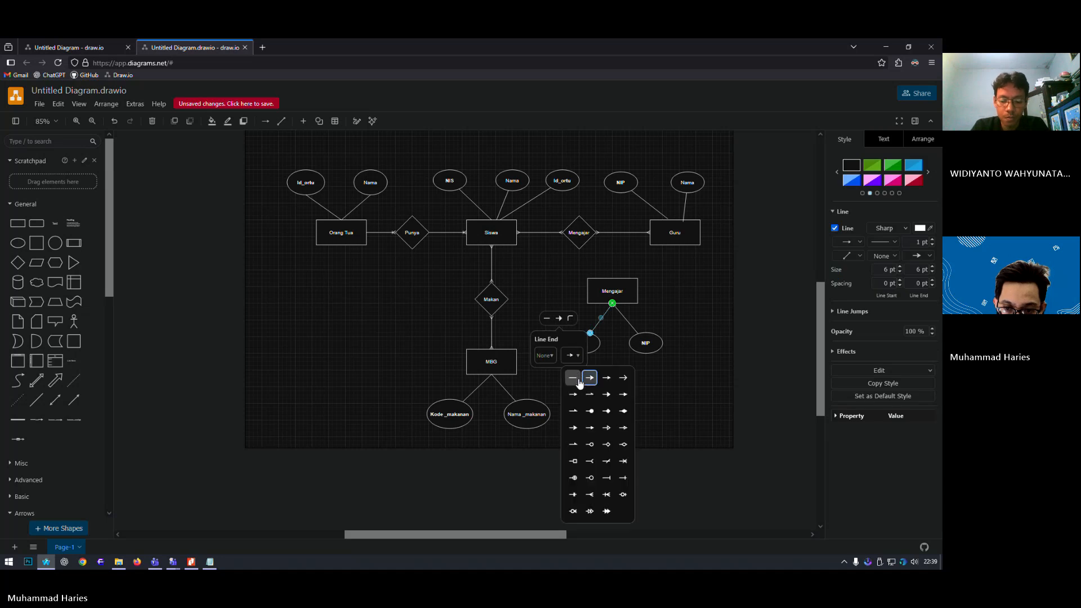
{"action": "left_click", "coordinate": [580, 378]}
{"action": "left_click", "coordinate": [632, 333]}
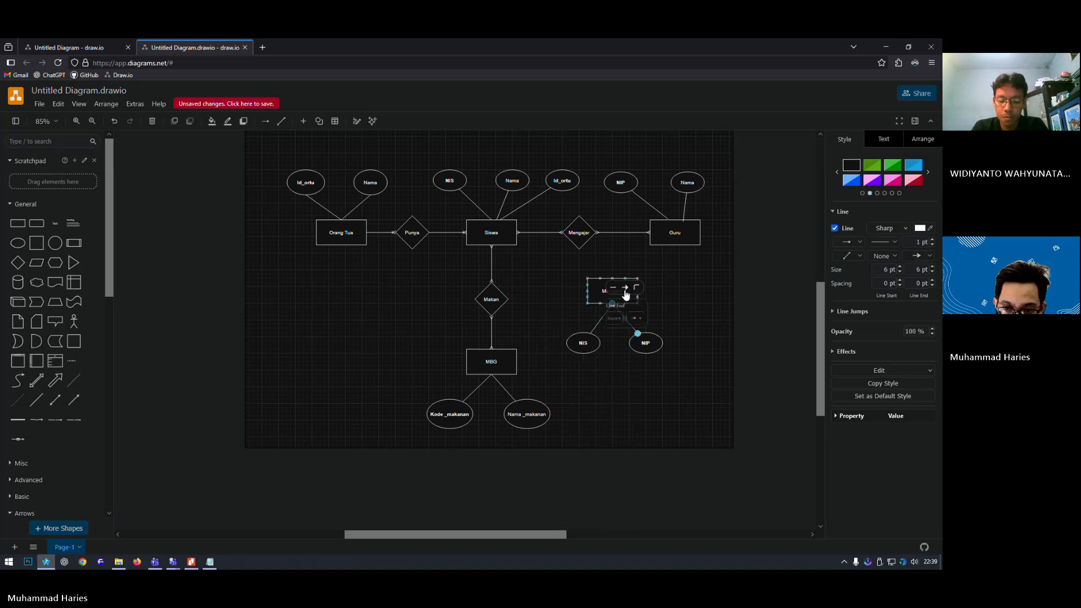
{"action": "left_click", "coordinate": [625, 288]}
{"action": "left_click", "coordinate": [637, 324]}
{"action": "left_click", "coordinate": [634, 349]}
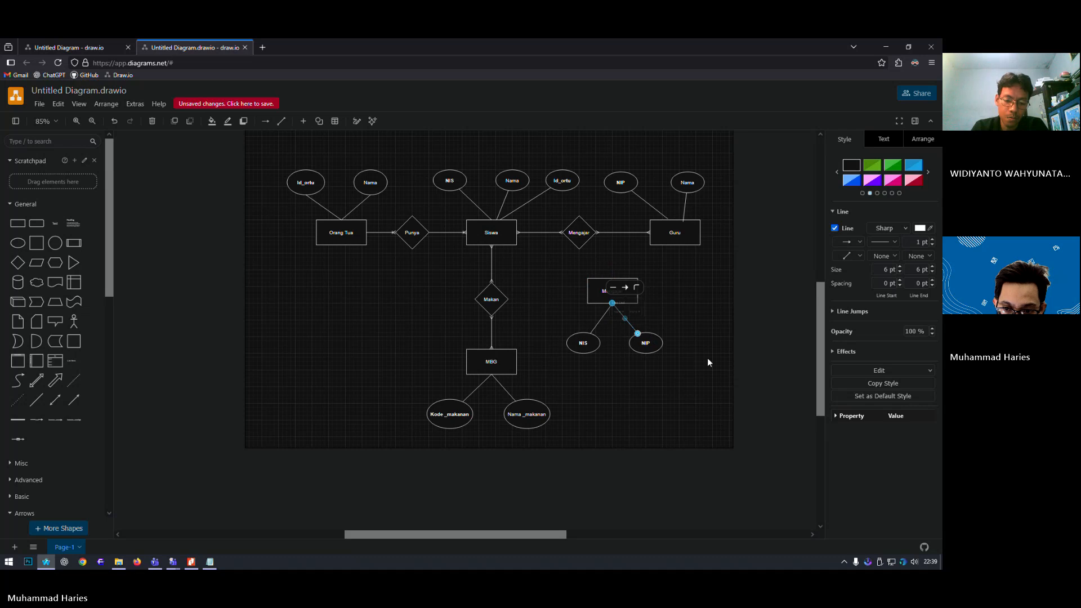
{"action": "left_click", "coordinate": [660, 489]}
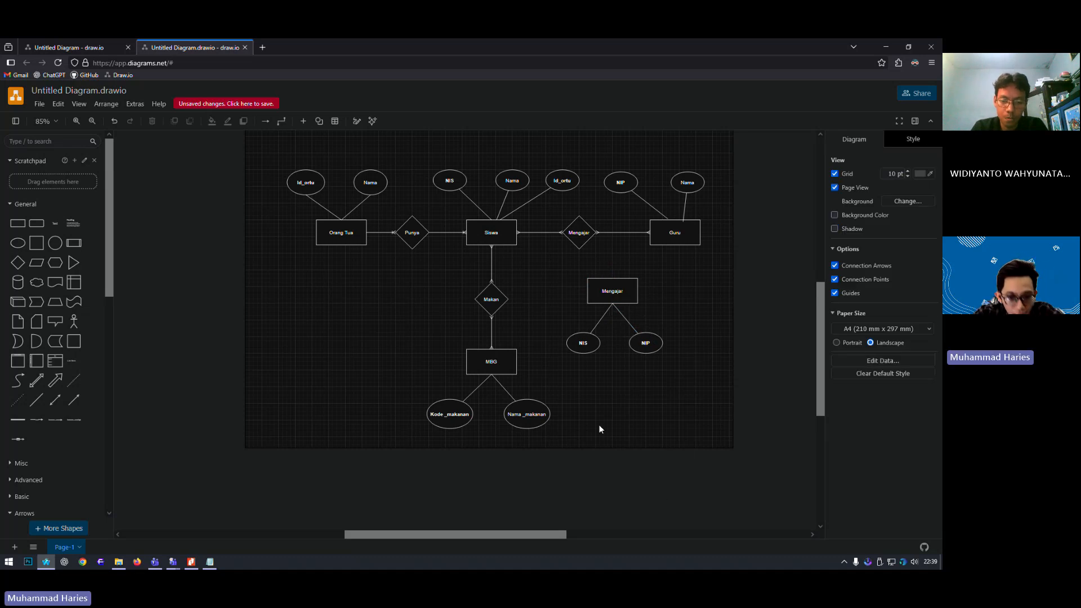
- Add a rectangle entity to the left of the Makan relation diamond and label it "Makan"
{"action": "mouse_move", "coordinate": [493, 304]}
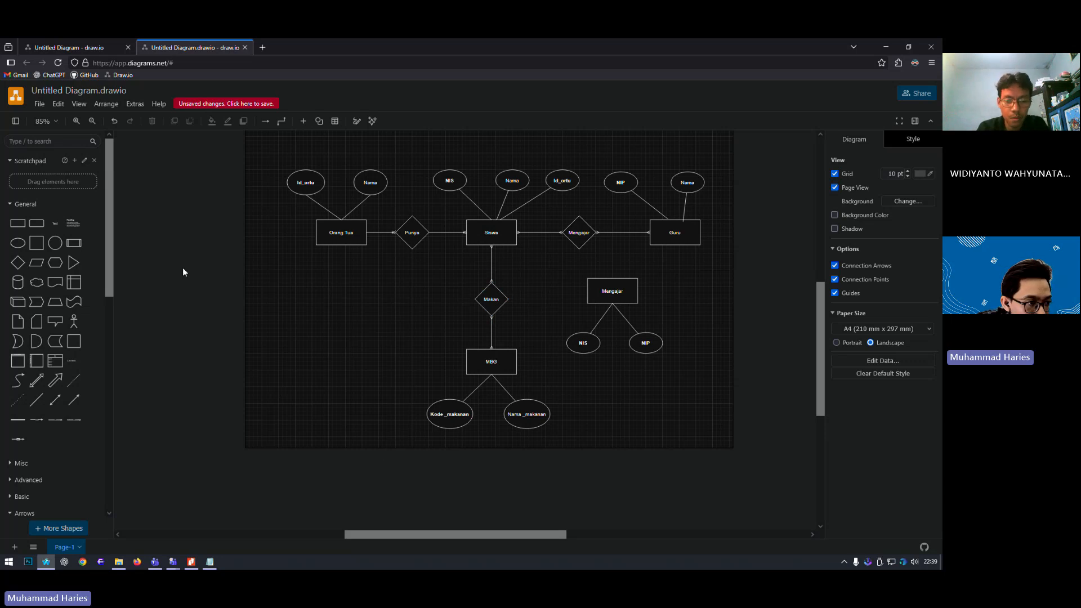
{"action": "left_click", "coordinate": [17, 224]}
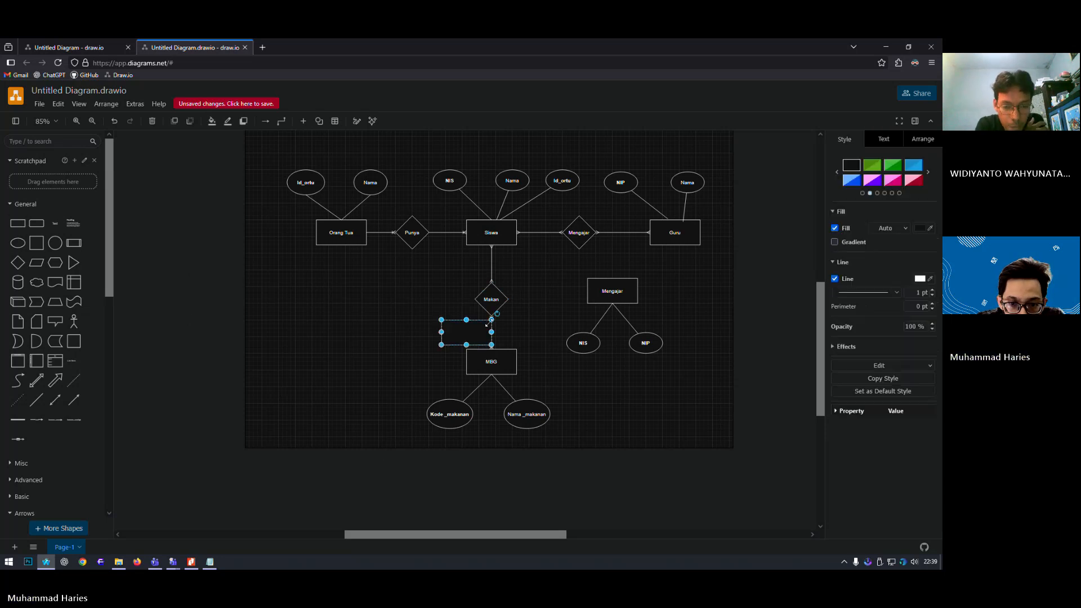
{"action": "left_click_drag", "start_coordinate": [488, 325], "coordinate": [392, 296]}
{"action": "key", "text": "F2"}
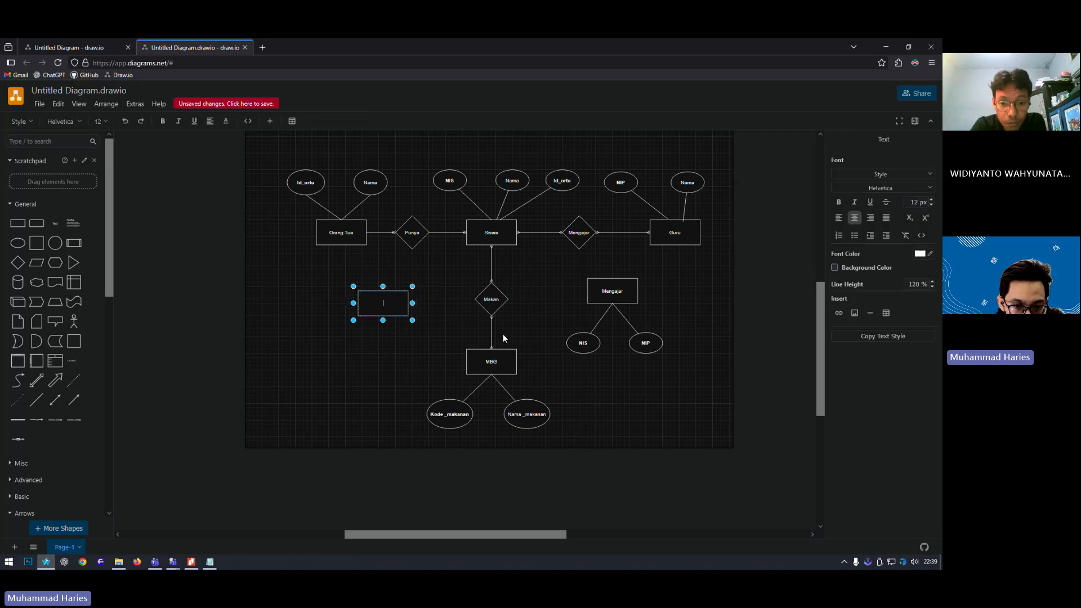
{"action": "type", "text": "Makan"}
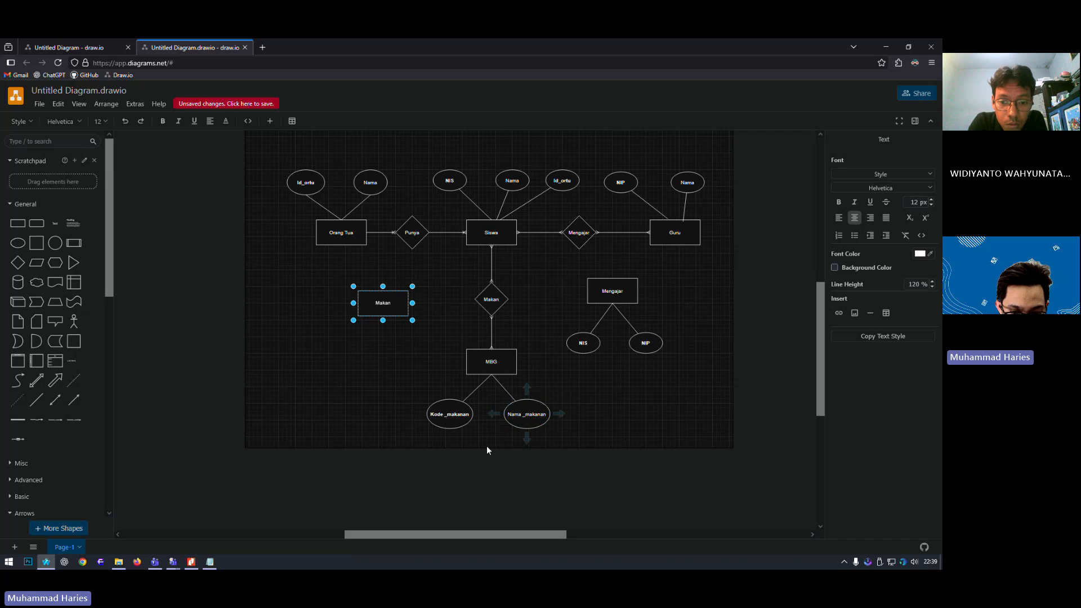
- Copy the NIS attribute of Siswa and place the copy below and to the left of the Makan entity
{"action": "left_click", "coordinate": [451, 176]}
{"action": "left_click", "coordinate": [365, 354]}
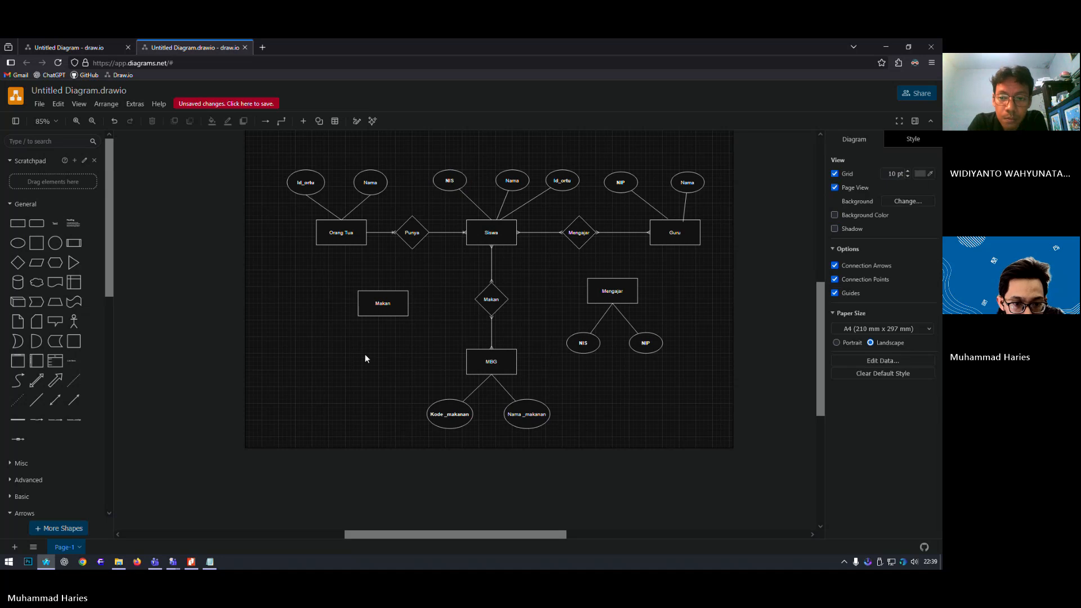
{"action": "key", "text": "ctrl+v"}
{"action": "left_click_drag", "start_coordinate": [463, 351], "coordinate": [357, 354]}
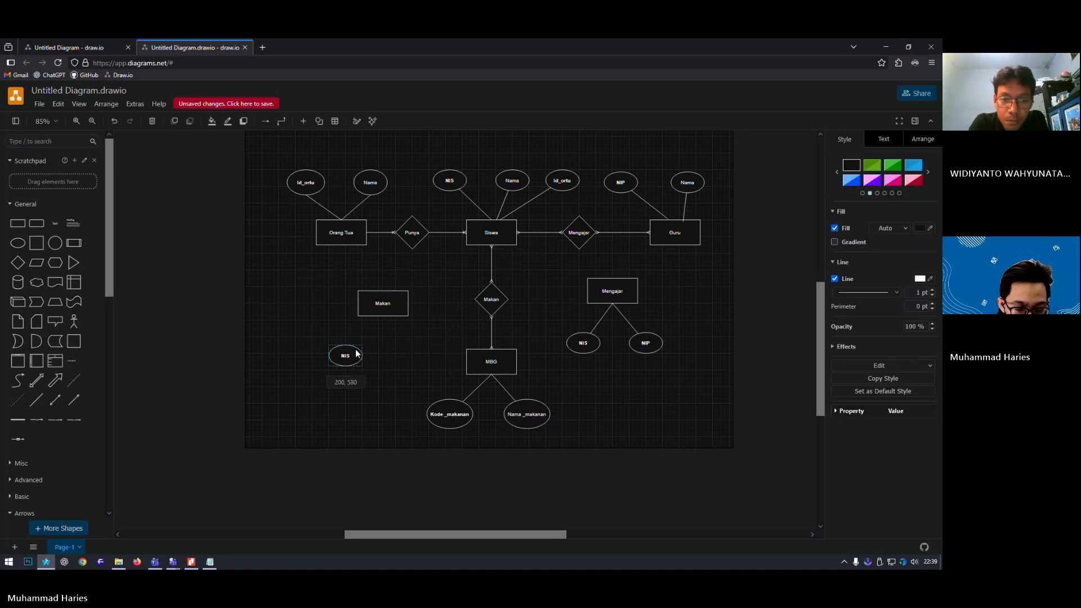
- Duplicate the Kode _makanan attribute of MBG and place the copy beside NIS beneath the Makan entity
{"action": "left_click", "coordinate": [451, 410]}
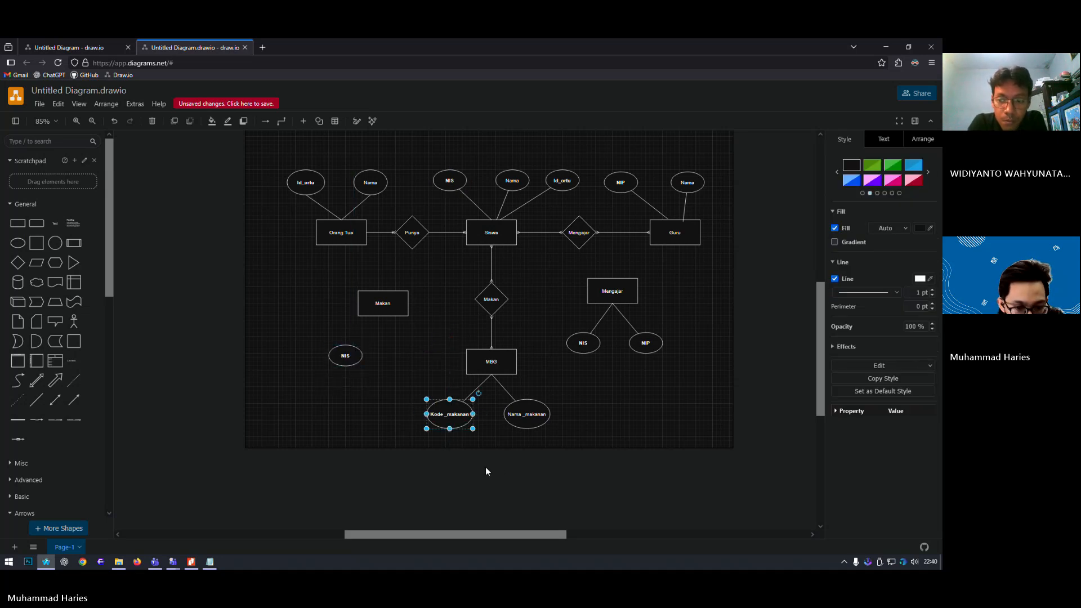
{"action": "key", "text": "ctrl+d"}
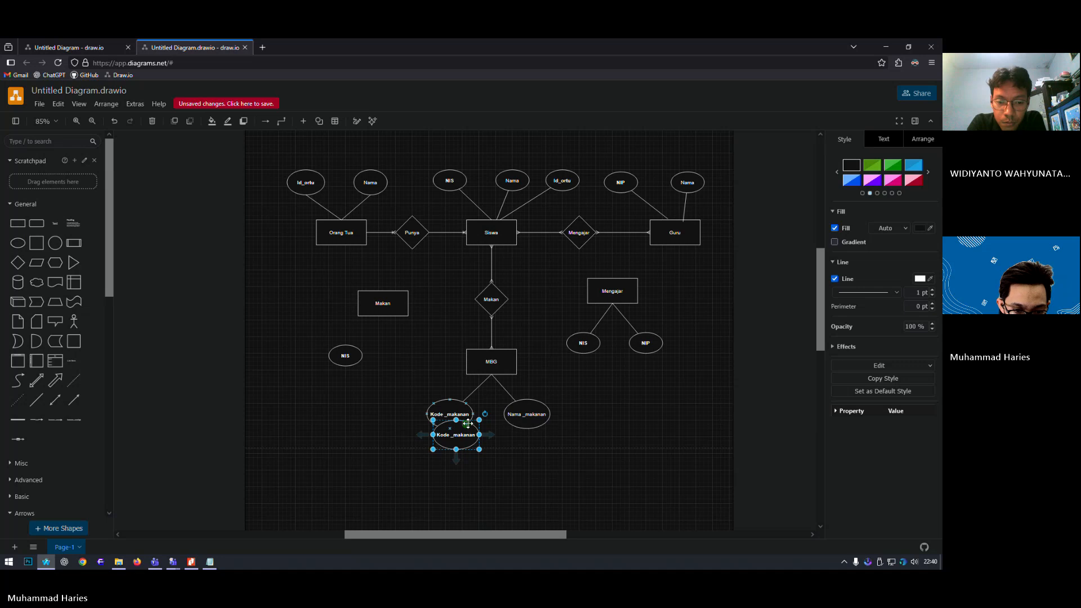
{"action": "left_click_drag", "start_coordinate": [466, 423], "coordinate": [412, 345]}
{"action": "key", "text": "ctrl+z"}
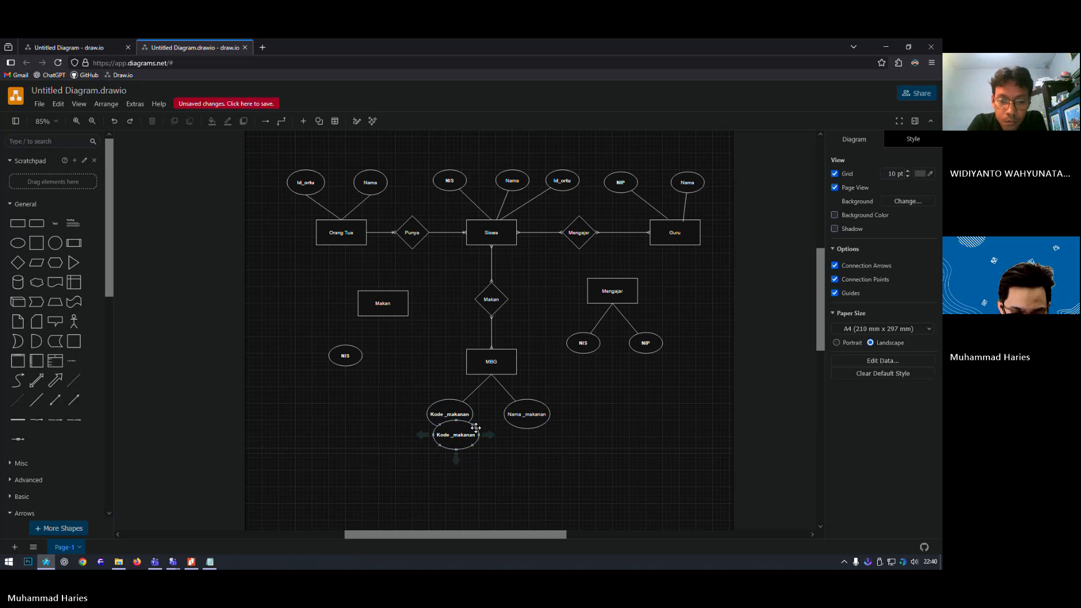
{"action": "left_click_drag", "start_coordinate": [476, 428], "coordinate": [384, 316]}
- Connect the copied NIS and Kode _makanan attributes to the Makan entity, making the NIS connector a straight line with no arrowhead
{"action": "mouse_move", "coordinate": [353, 346]}
{"action": "left_click", "coordinate": [420, 345]}
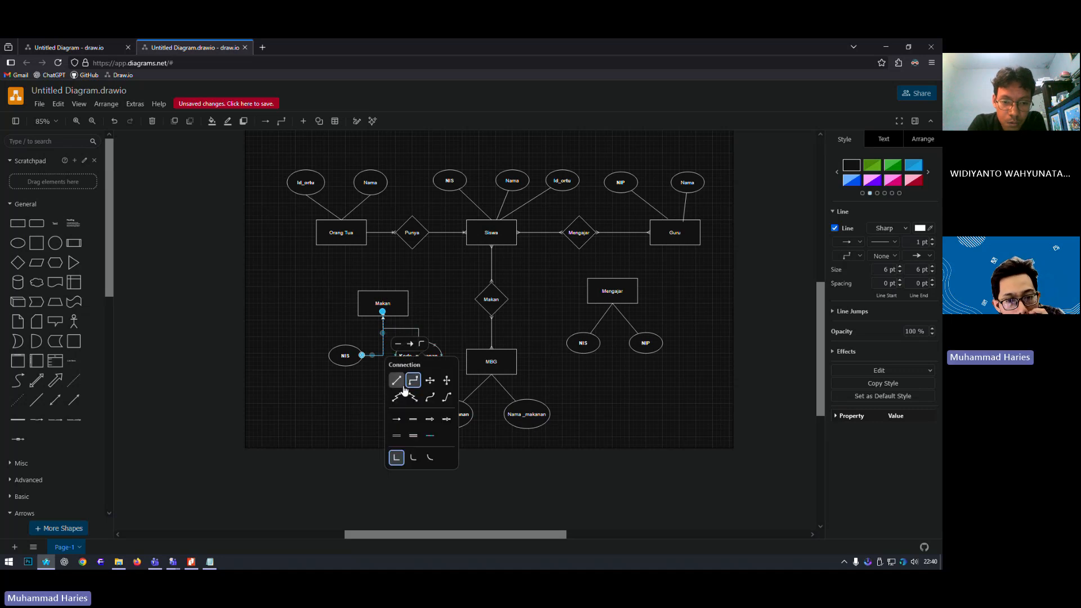
{"action": "left_click", "coordinate": [398, 380]}
{"action": "left_click", "coordinate": [339, 330]}
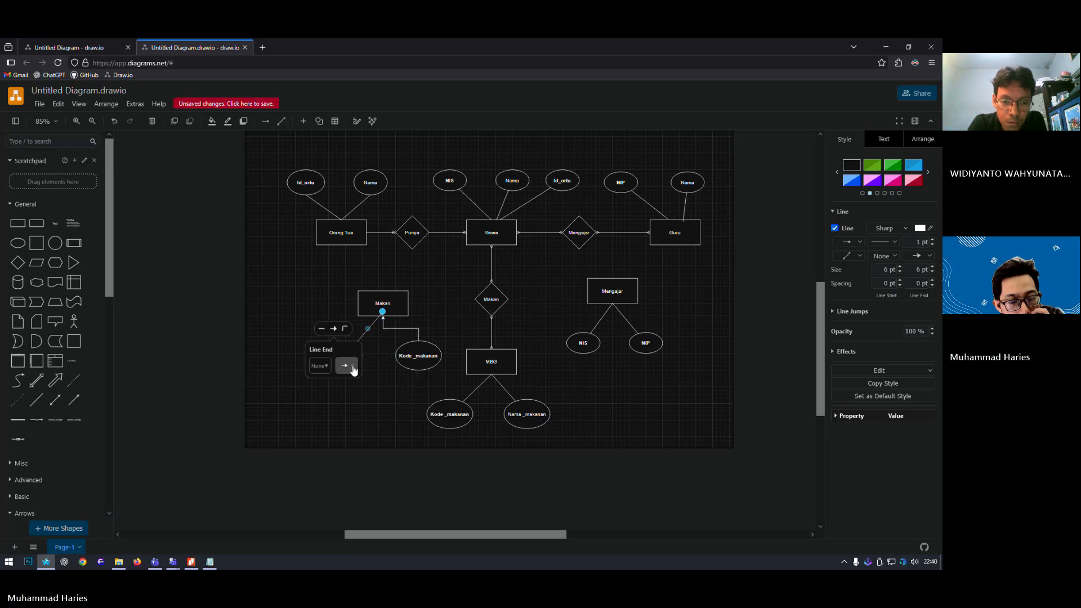
{"action": "left_click", "coordinate": [354, 370]}
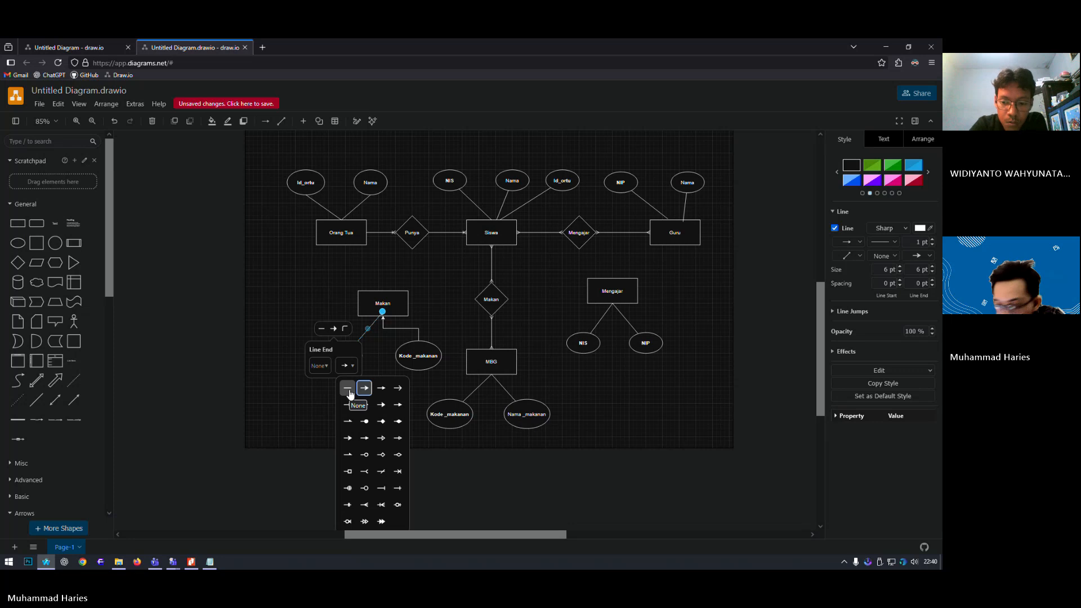
{"action": "left_click", "coordinate": [348, 389]}
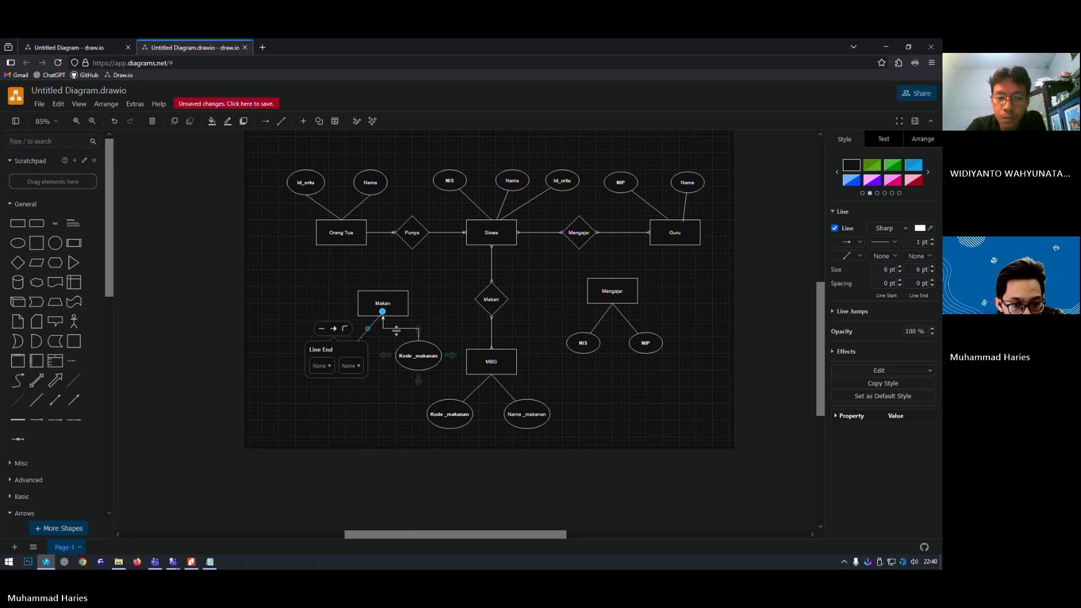
- Make the connector between the Makan entity and Kode _makanan a straight line with its line end set to None
{"action": "left_click", "coordinate": [396, 331]}
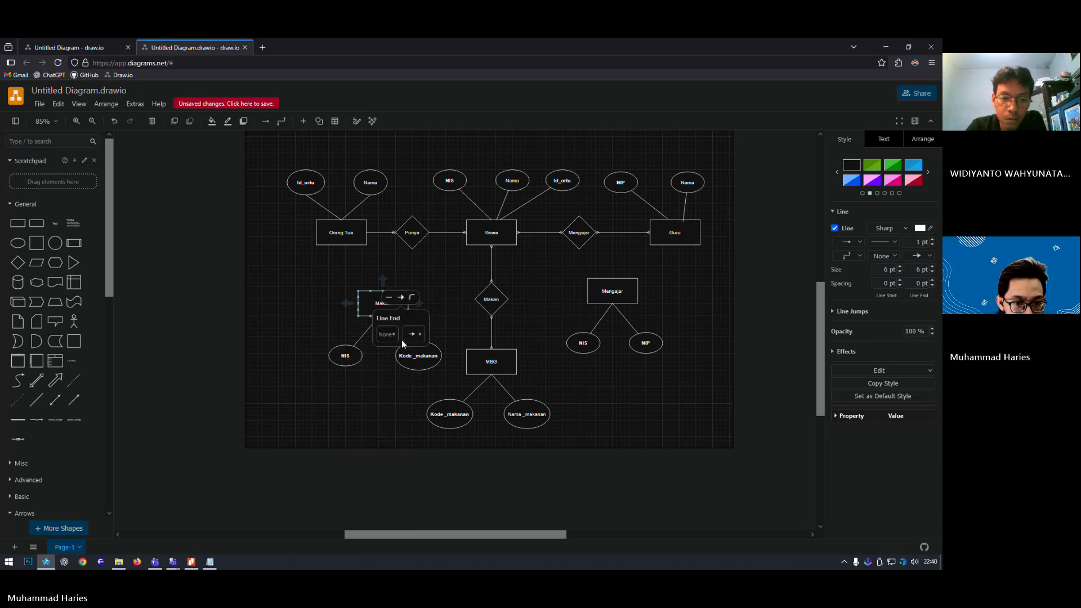
{"action": "left_click", "coordinate": [412, 334]}
{"action": "left_click", "coordinate": [415, 356]}
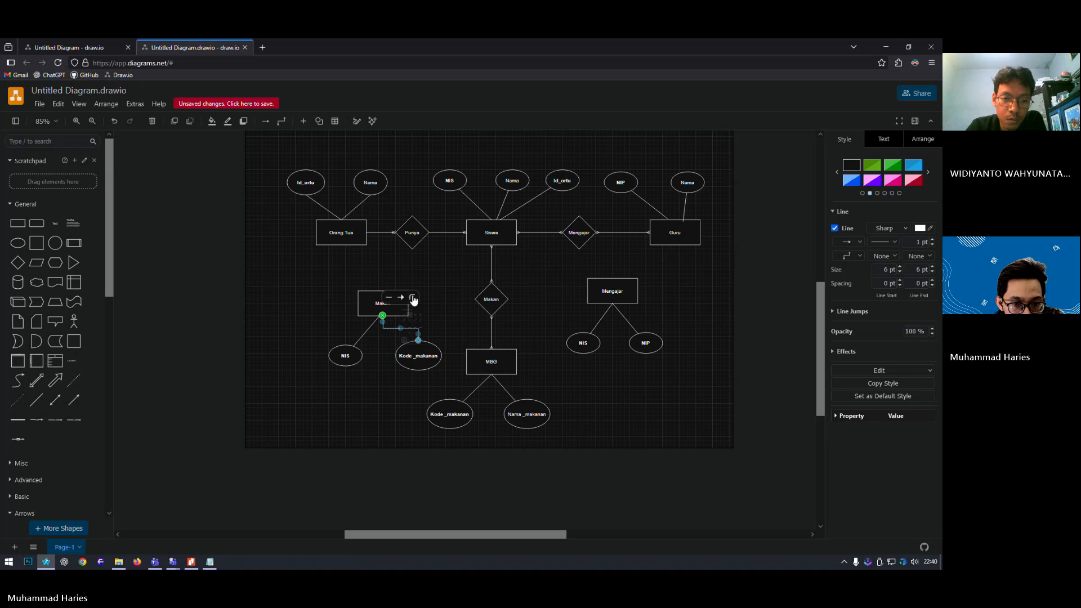
{"action": "left_click", "coordinate": [412, 298]}
{"action": "left_click", "coordinate": [389, 332]}
{"action": "left_click", "coordinate": [452, 331]}
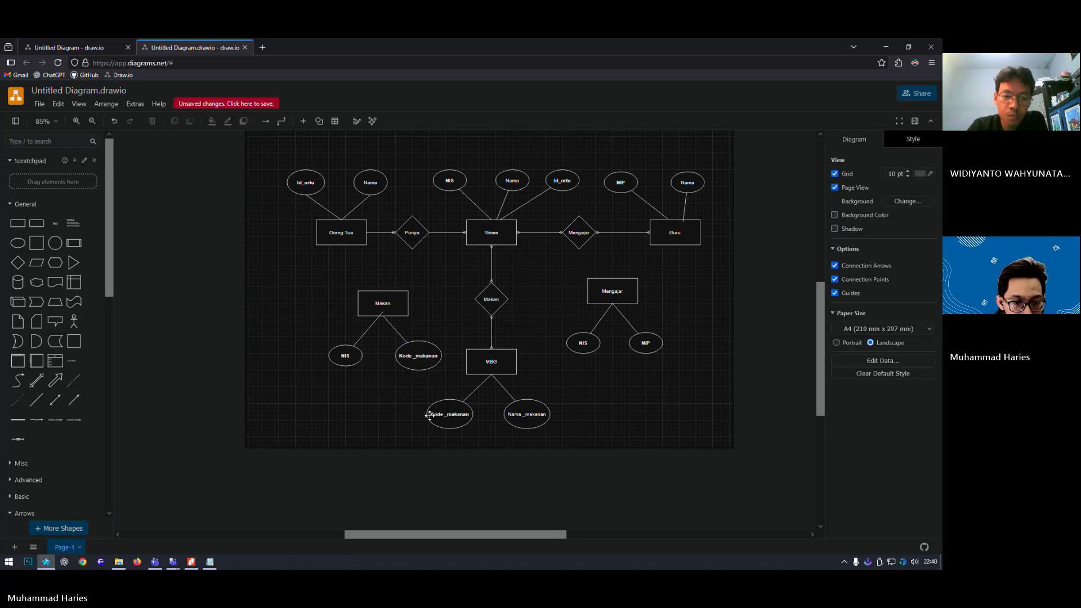
- Adjust the NIS connector's endpoint so that it sits on the lower edge of the Makan entity
{"action": "left_click", "coordinate": [431, 354]}
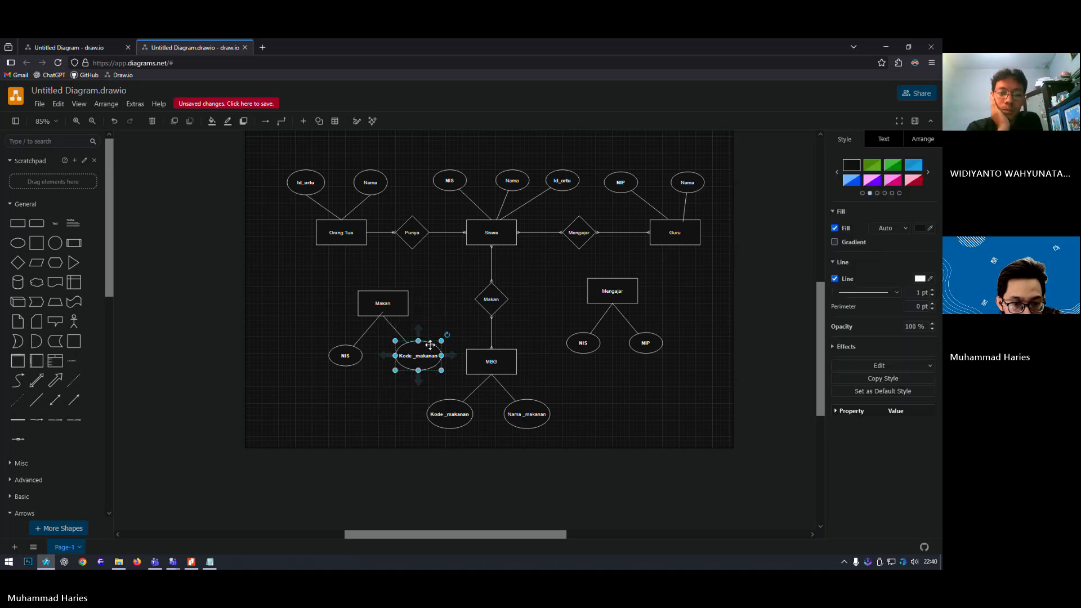
{"action": "left_click", "coordinate": [373, 323]}
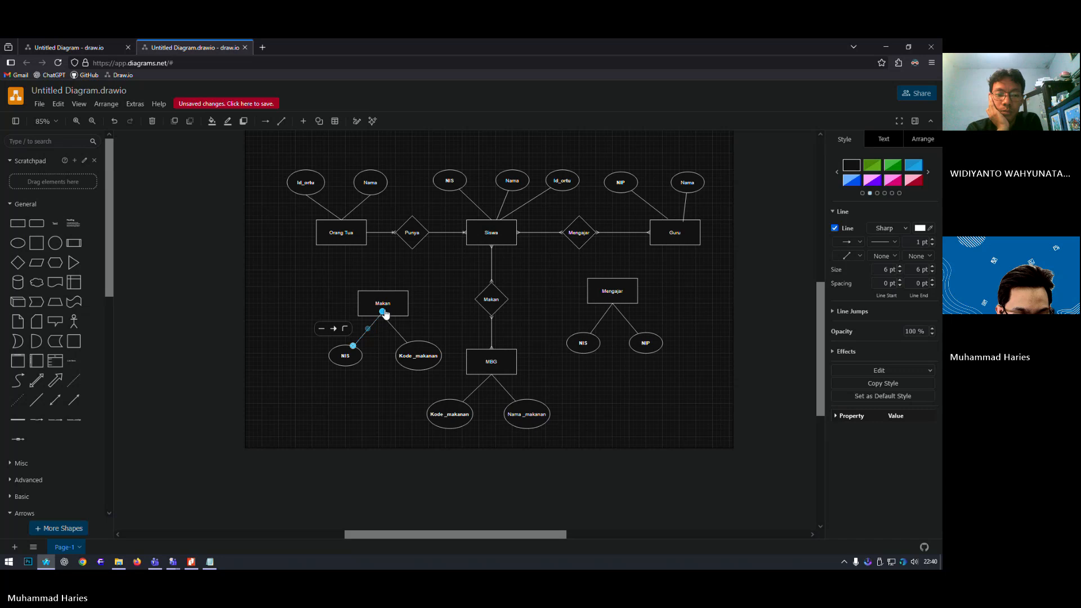
{"action": "left_click_drag", "start_coordinate": [381, 320], "coordinate": [383, 323]}
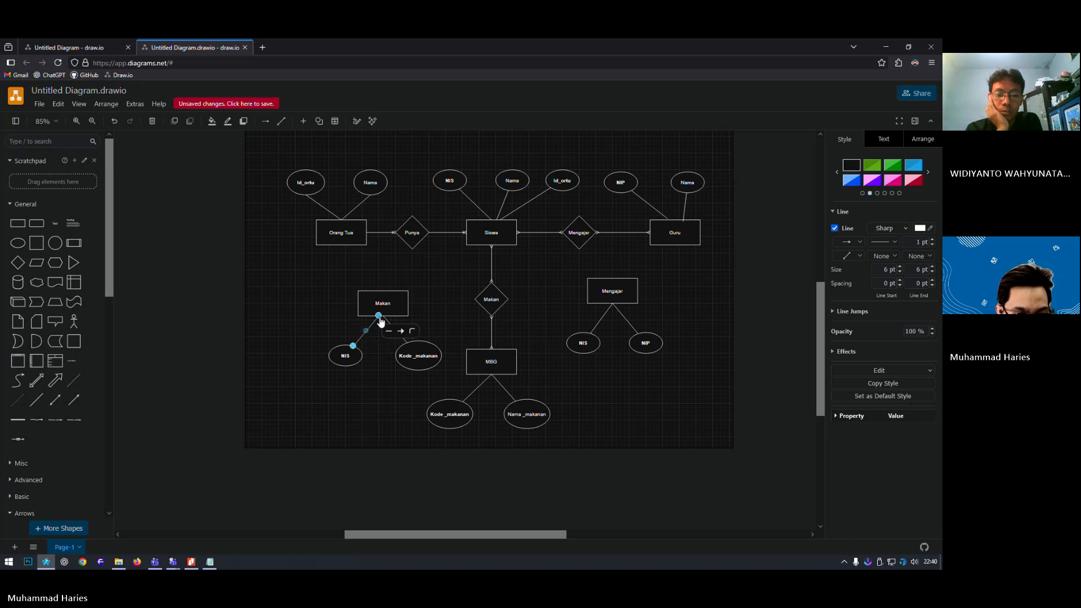
{"action": "left_click", "coordinate": [444, 322]}
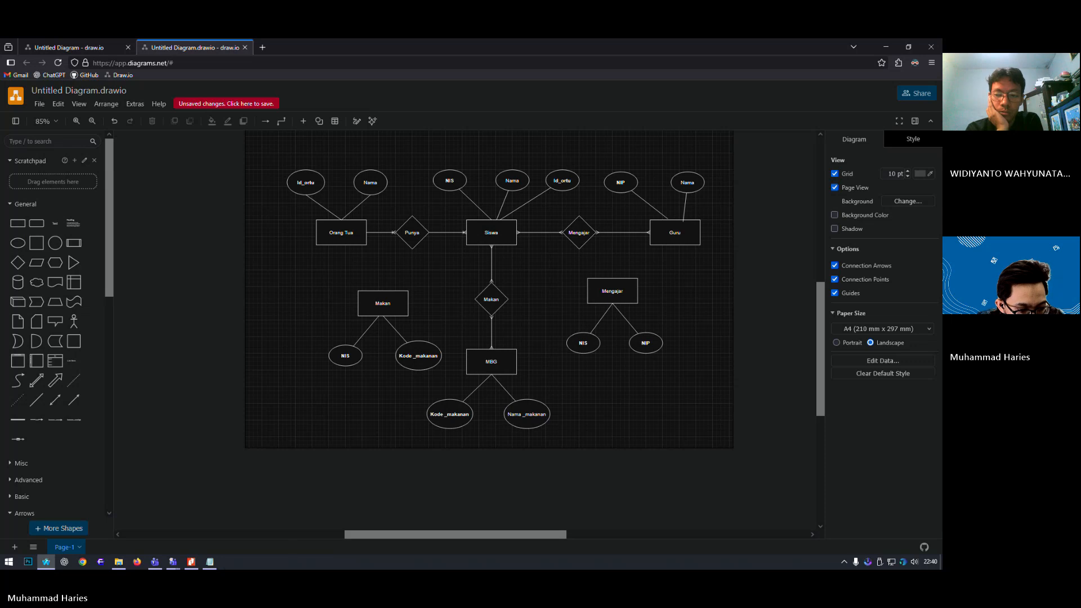
{"action": "left_click", "coordinate": [210, 562]}
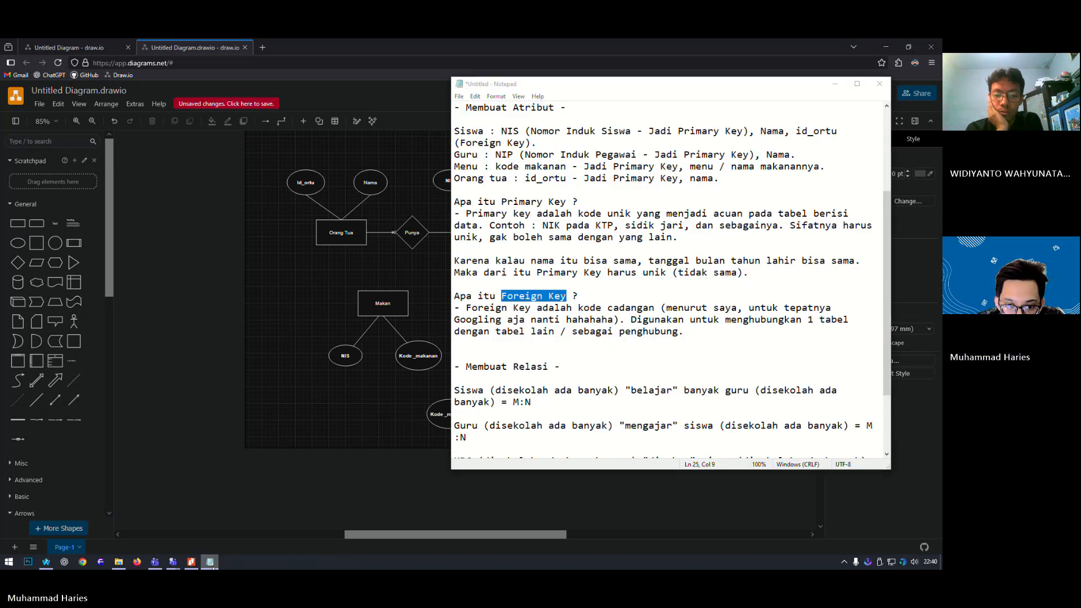
{"action": "left_click", "coordinate": [212, 562]}
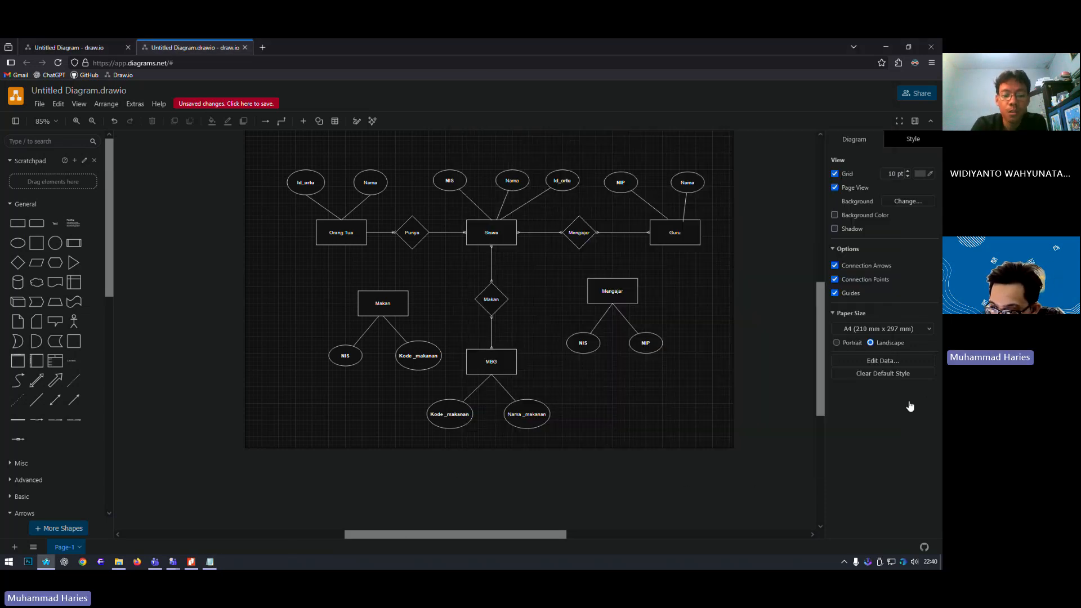
- Switch to the Teams meeting and send "Ada yang mau ditanya ?" in the meeting chat, replacing the unsent draft
{"action": "key", "text": "alt+Tab"}
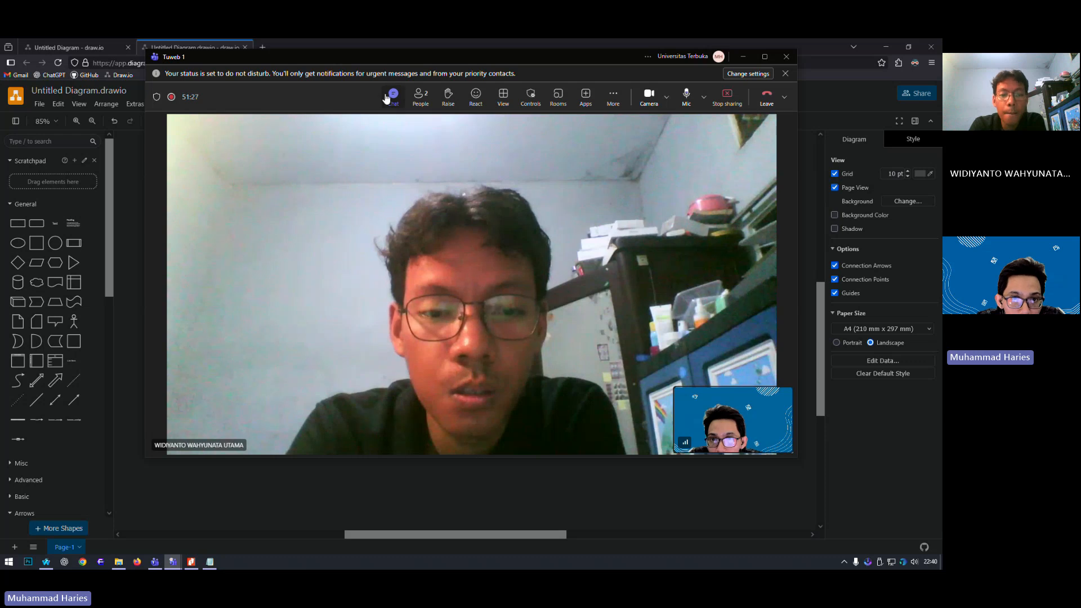
{"action": "left_click", "coordinate": [394, 97]}
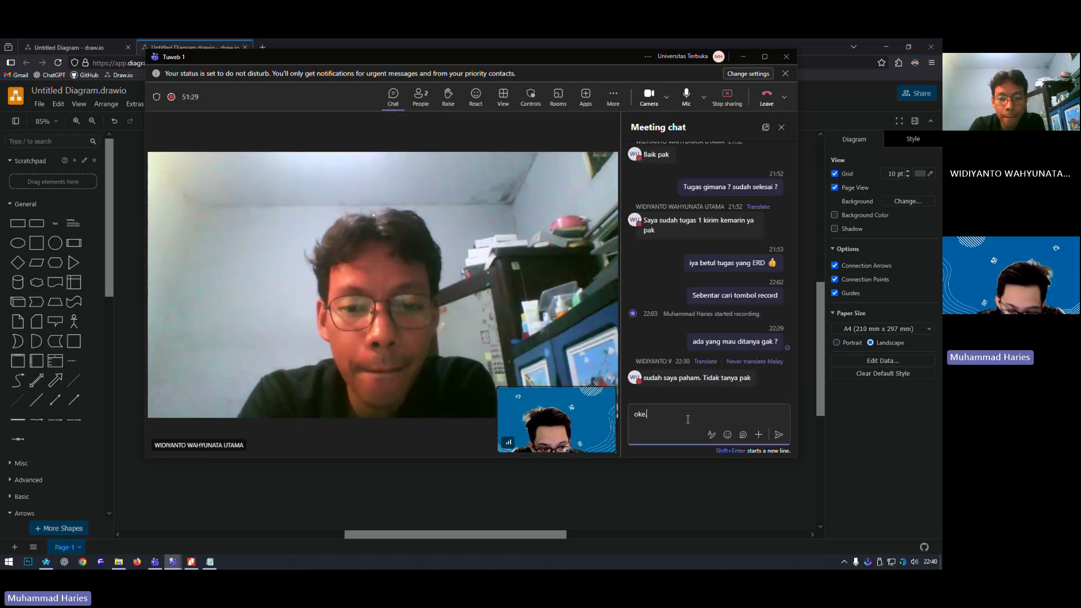
{"action": "key", "text": "BackSpace"}
{"action": "key", "text": "BackSpace"}
{"action": "key", "text": "BackSpace"}
{"action": "key", "text": "BackSpace"}
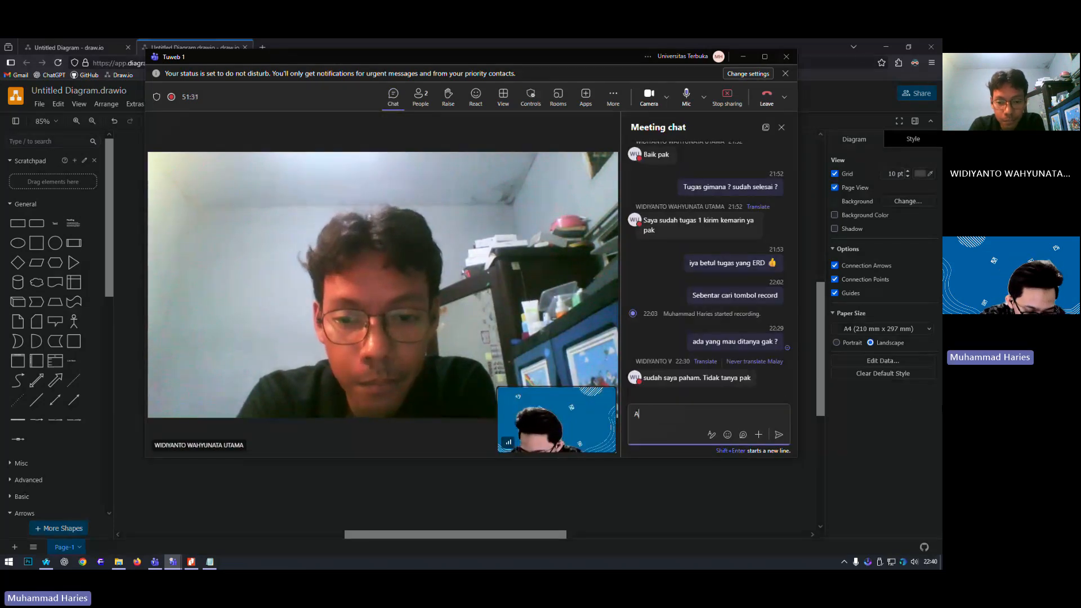
{"action": "type", "text": "Ada yang mau dita"}
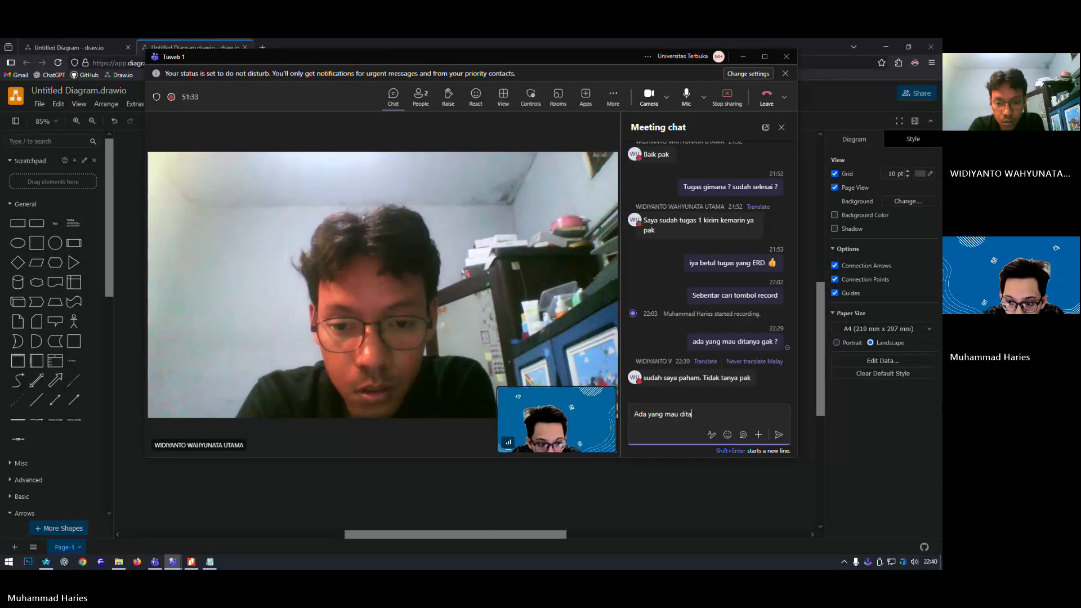
{"action": "type", "text": "nya ?"}
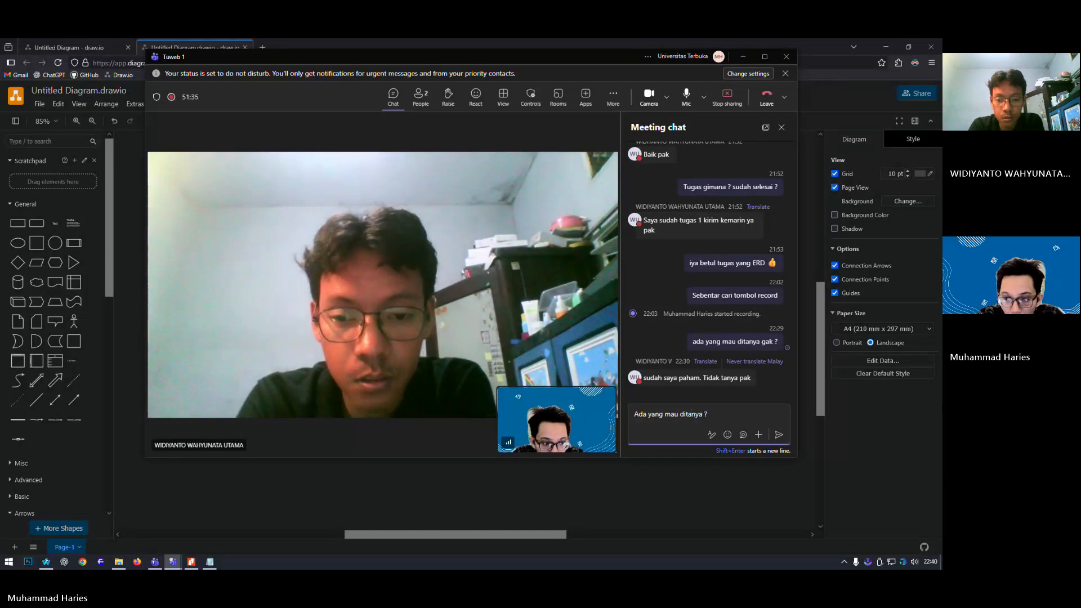
{"action": "key", "text": "Return"}
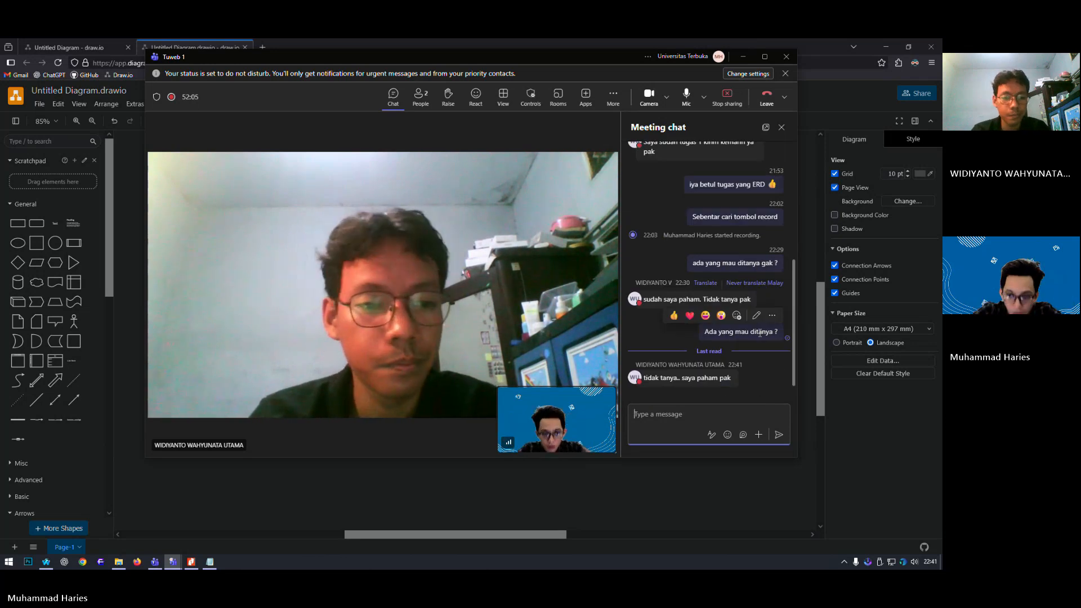
- Reply "Oke" and send a thumbs-up emoji in the meeting chat, and return to the diagram
{"action": "type", "text": "O"}
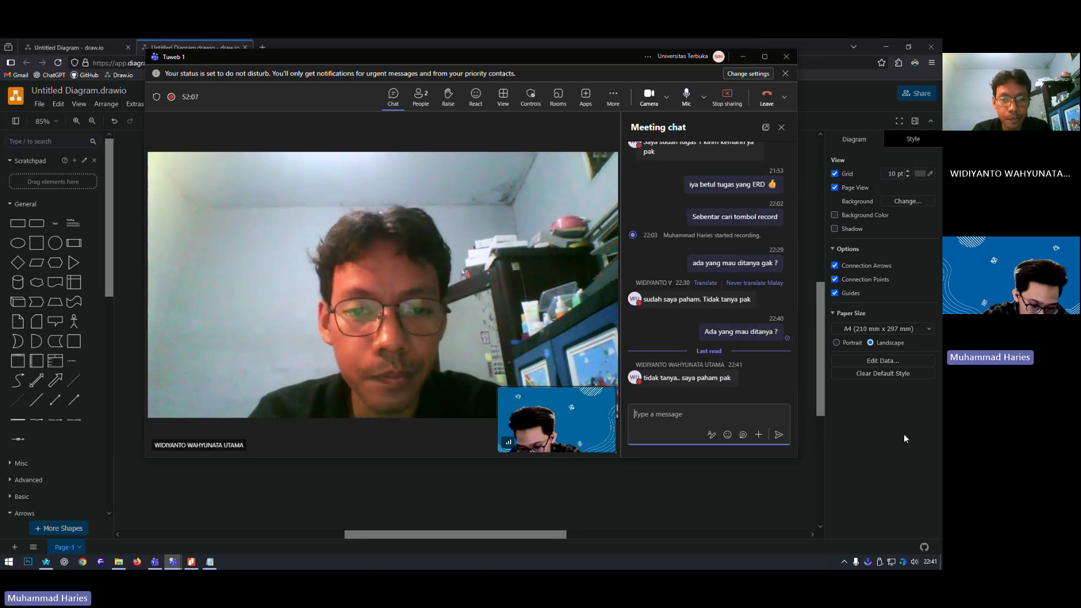
{"action": "type", "text": "ke"}
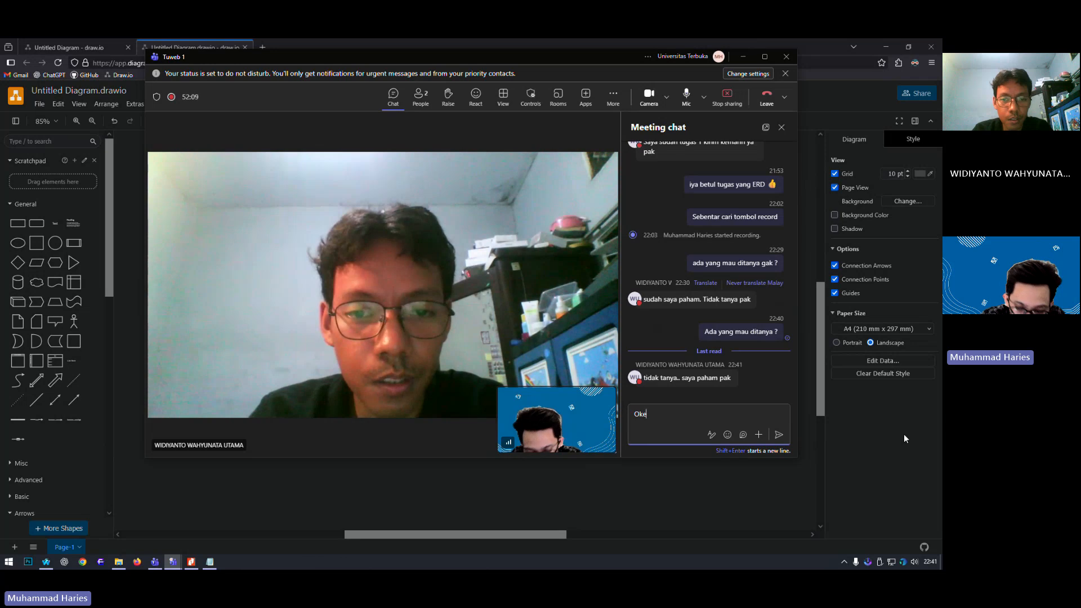
{"action": "key", "text": "Return"}
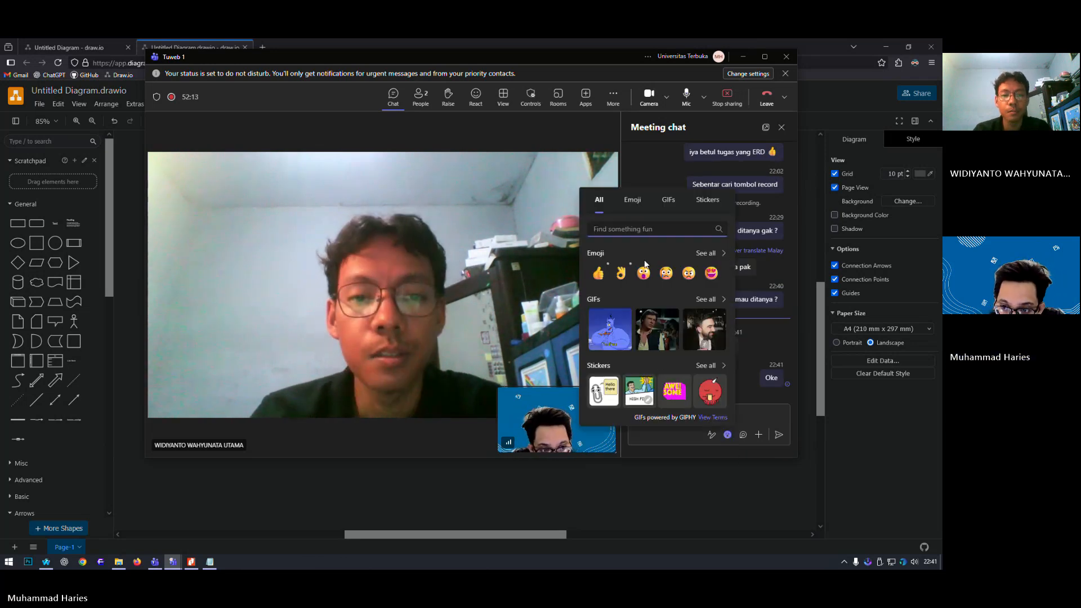
{"action": "left_click", "coordinate": [598, 274]}
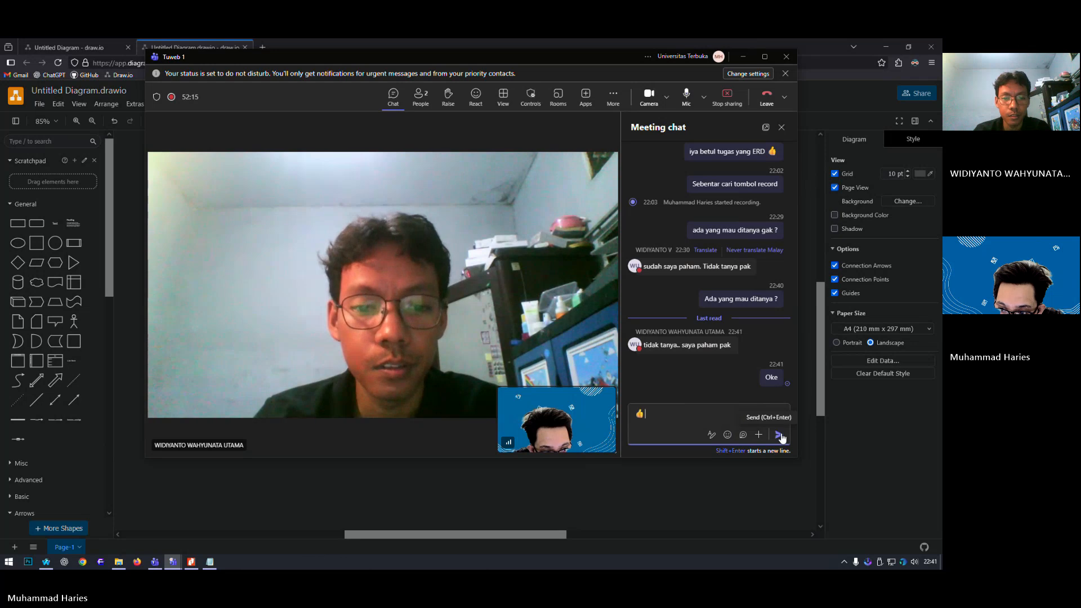
{"action": "key", "text": "Return"}
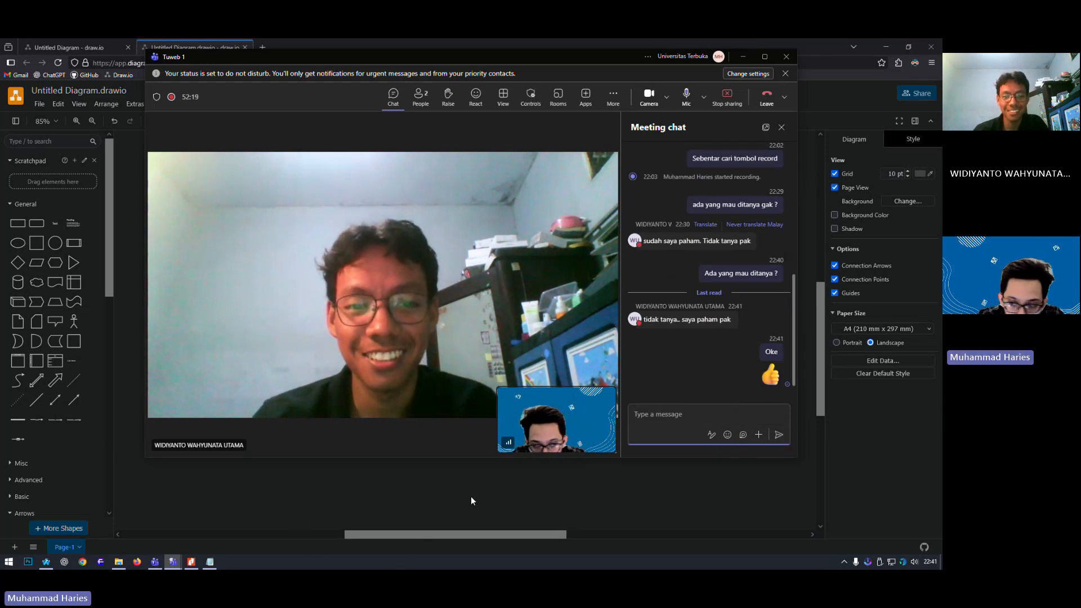
{"action": "left_click", "coordinate": [529, 462]}
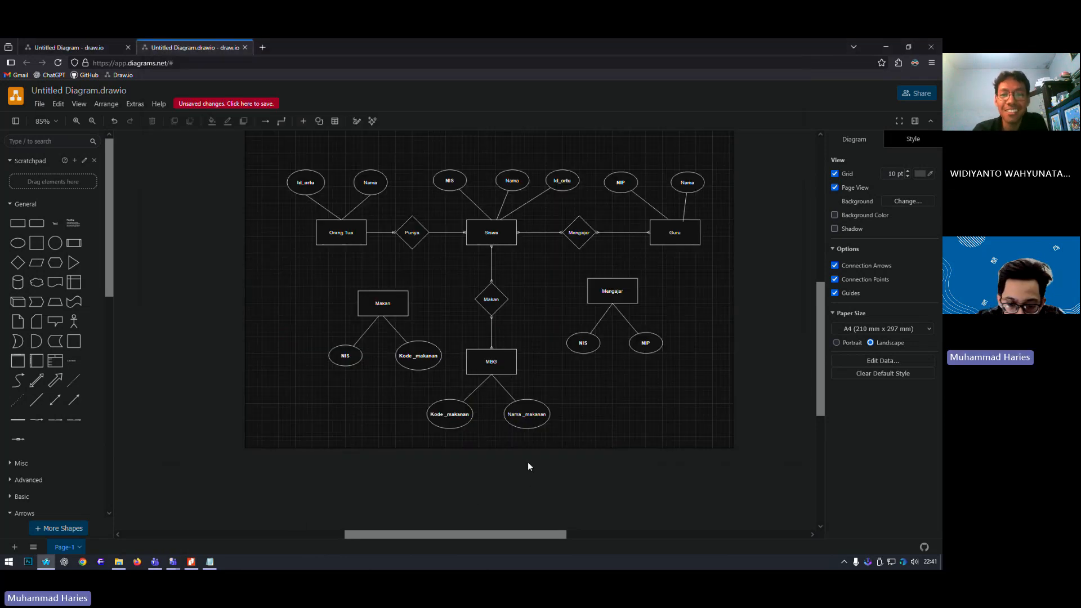
- Look through the ERD notes in Notepad and close them without saving
{"action": "left_click", "coordinate": [210, 561]}
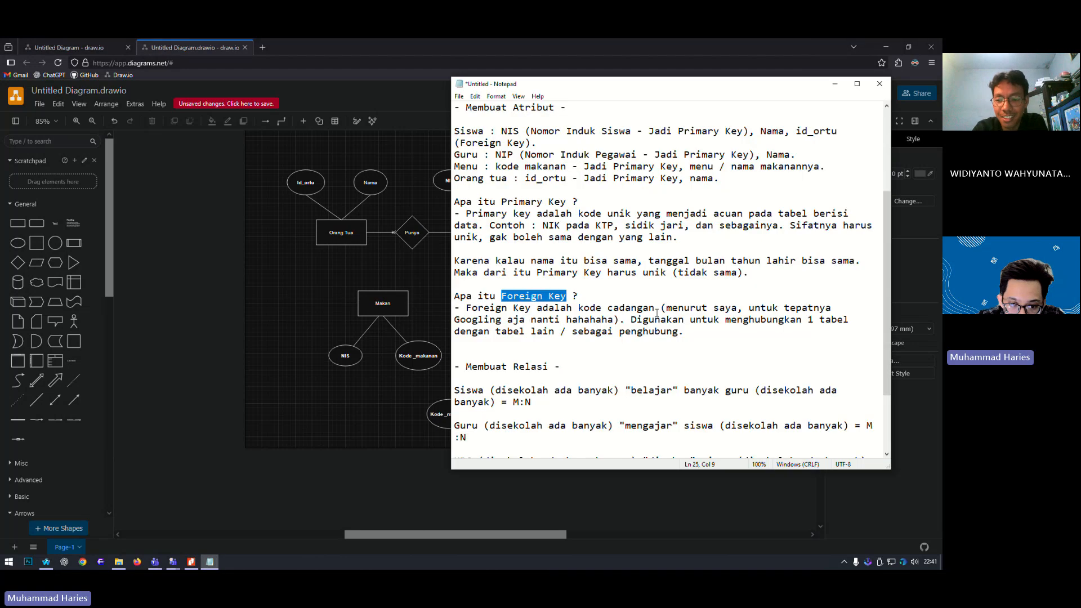
{"action": "left_click", "coordinate": [566, 357]}
{"action": "scroll", "coordinate": [607, 360], "scroll_direction": "down", "scroll_amount": 3}
{"action": "scroll", "coordinate": [604, 366], "scroll_direction": "up", "scroll_amount": 7}
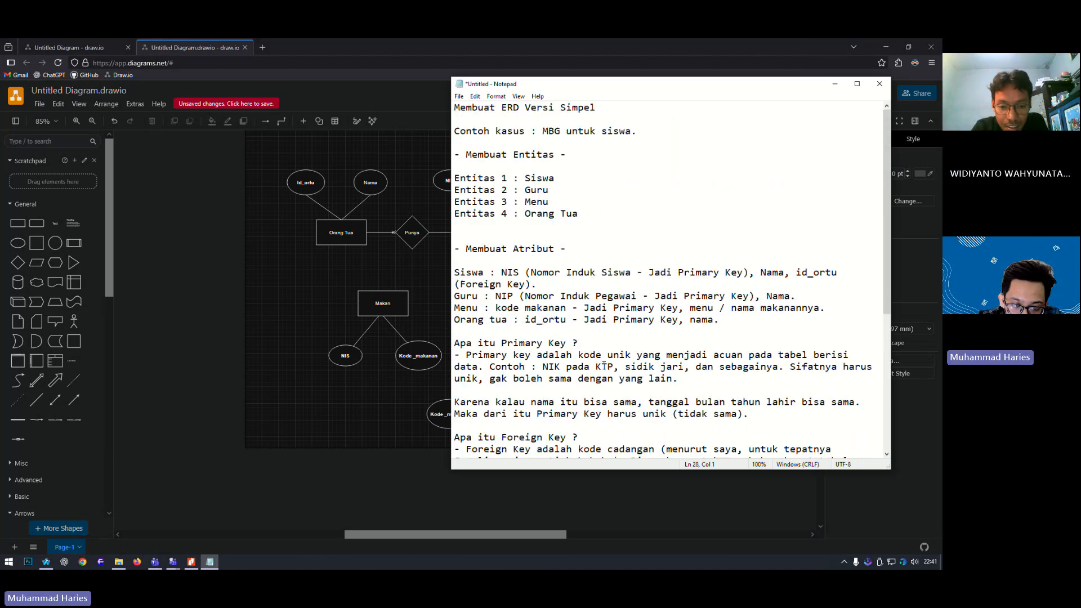
{"action": "left_click", "coordinate": [880, 83]}
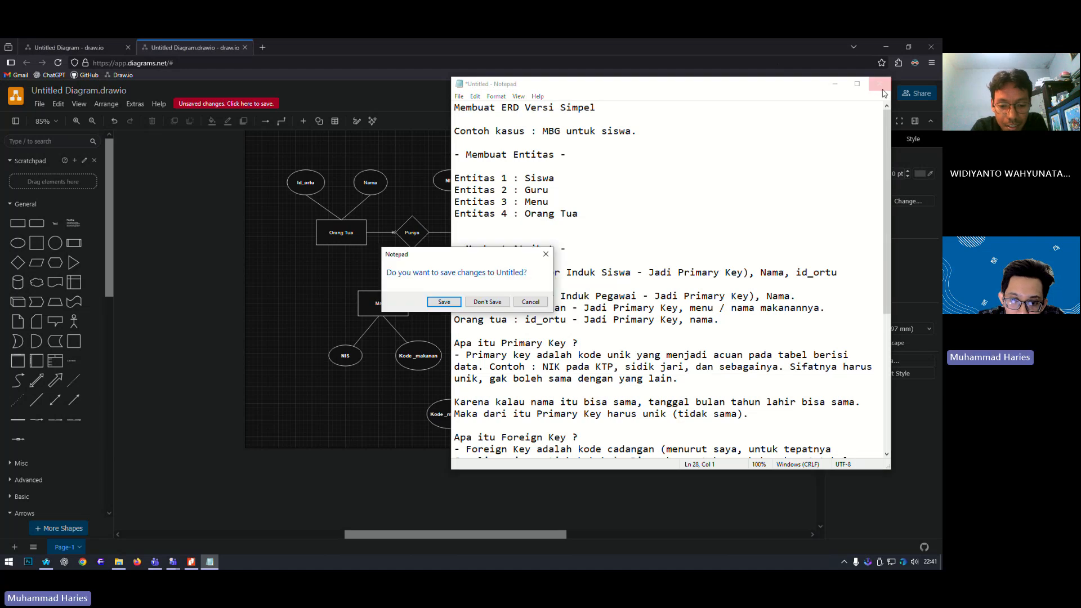
{"action": "left_click", "coordinate": [487, 303]}
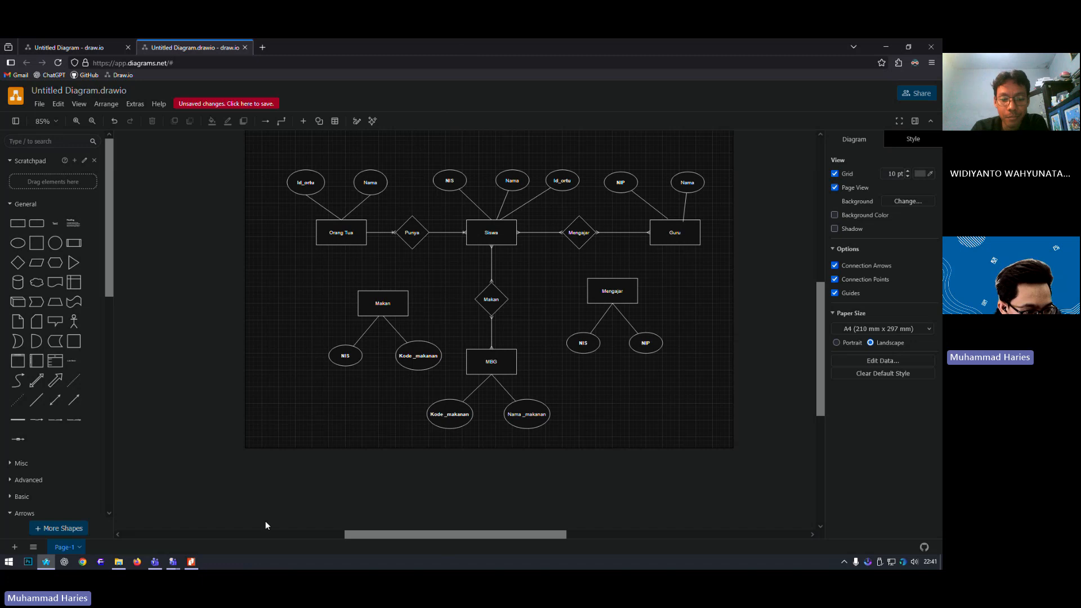
- Bring up the Teams meeting window and minimize it to uncover the diagram
{"action": "mouse_move", "coordinate": [173, 562]}
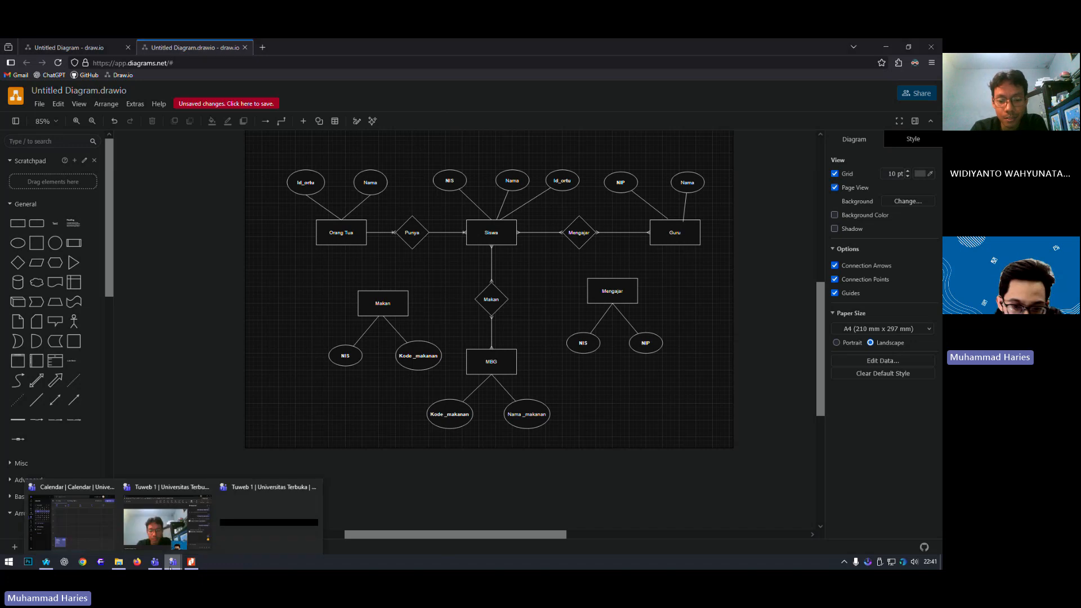
{"action": "left_click", "coordinate": [180, 521]}
{"action": "left_click", "coordinate": [743, 56]}
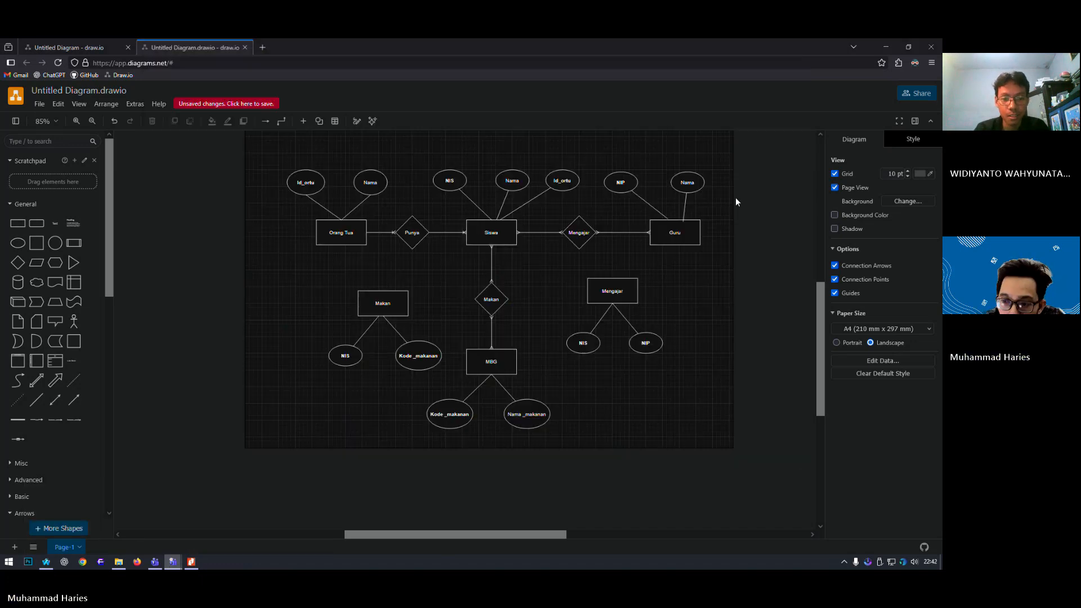
- Start saving the unsaved diagram and set its file type to Editable Bitmap Image (.png)
{"action": "scroll", "coordinate": [699, 439], "scroll_direction": "down", "scroll_amount": 1}
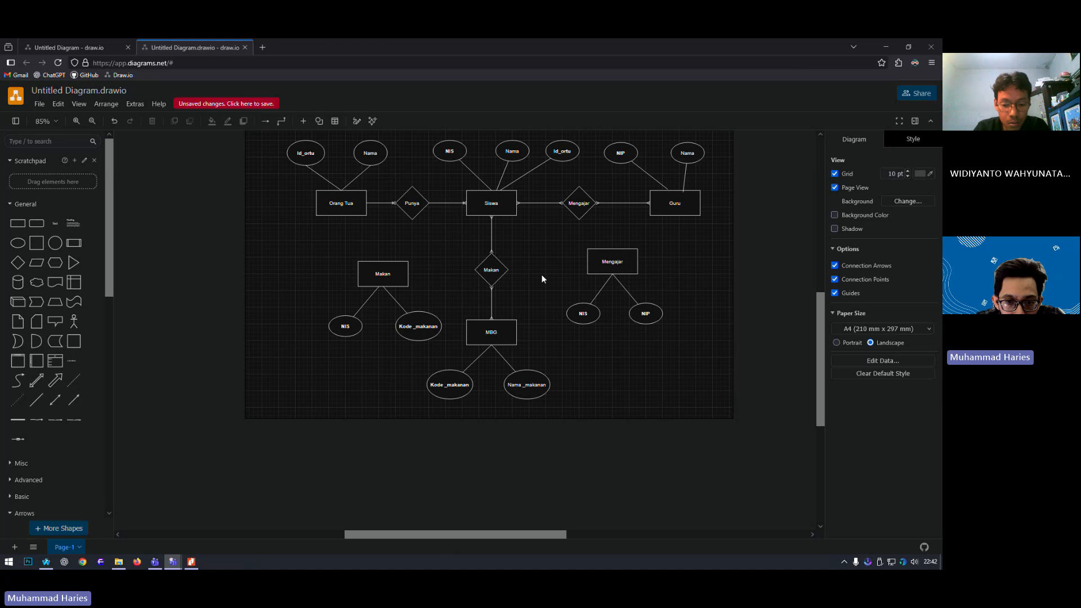
{"action": "scroll", "coordinate": [438, 330], "scroll_direction": "up", "scroll_amount": 2}
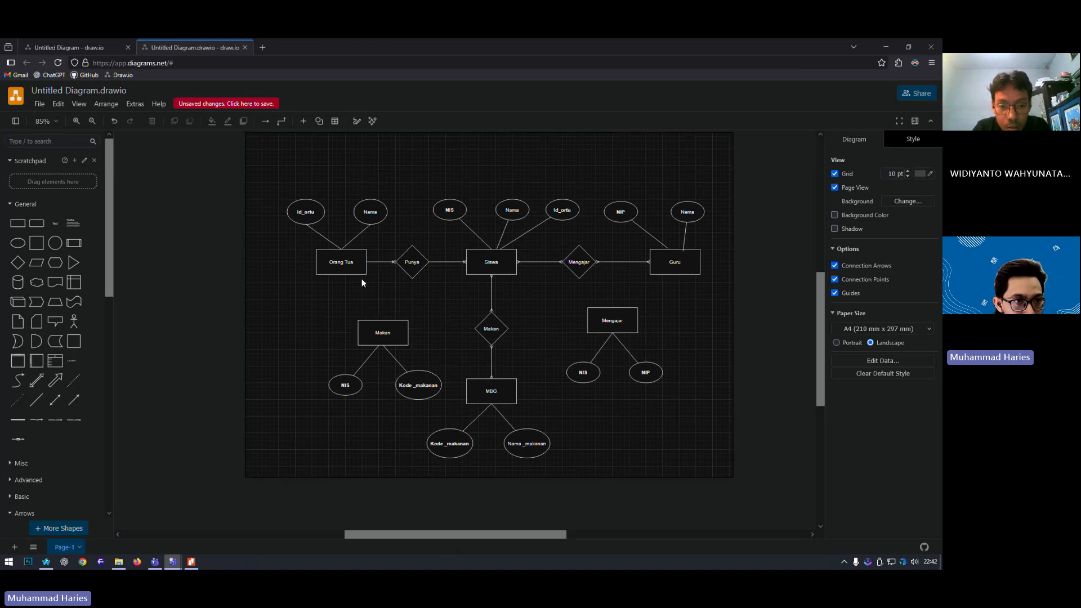
{"action": "left_click", "coordinate": [245, 105]}
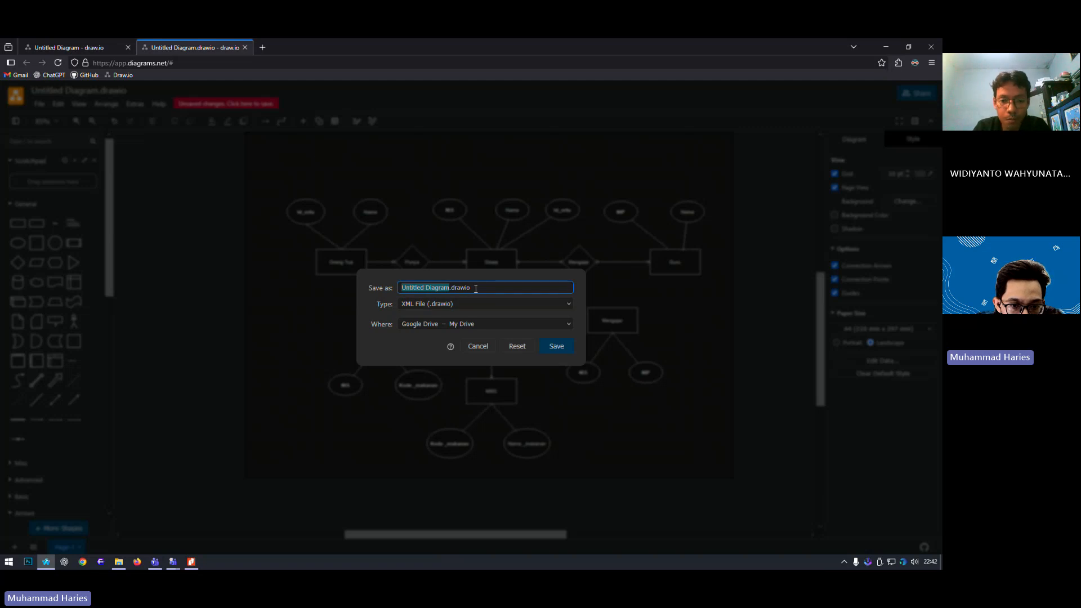
{"action": "left_click_drag", "start_coordinate": [476, 289], "coordinate": [397, 289]}
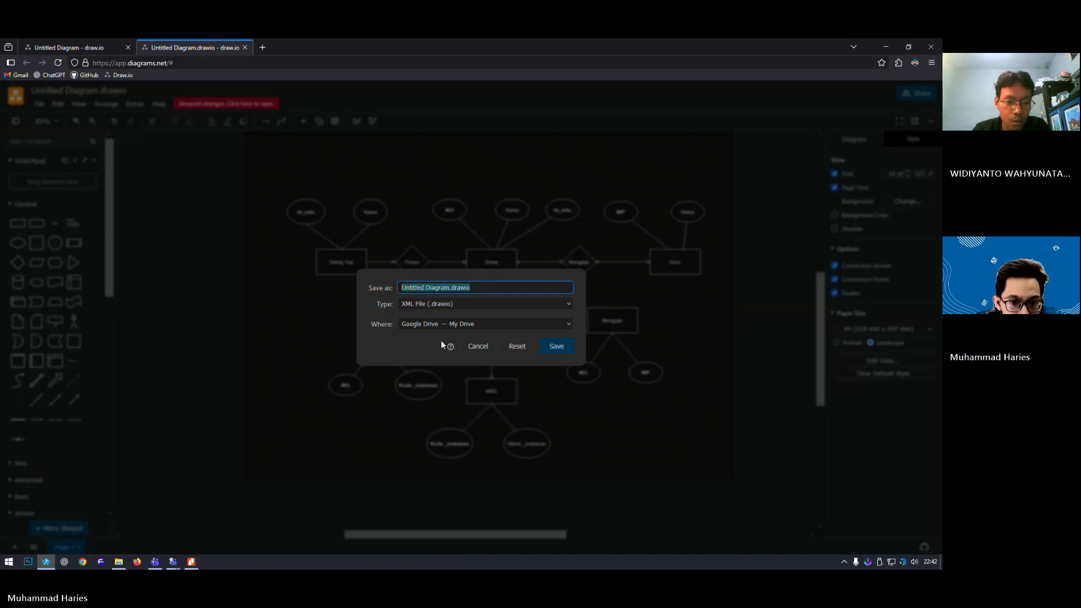
{"action": "left_click", "coordinate": [436, 304]}
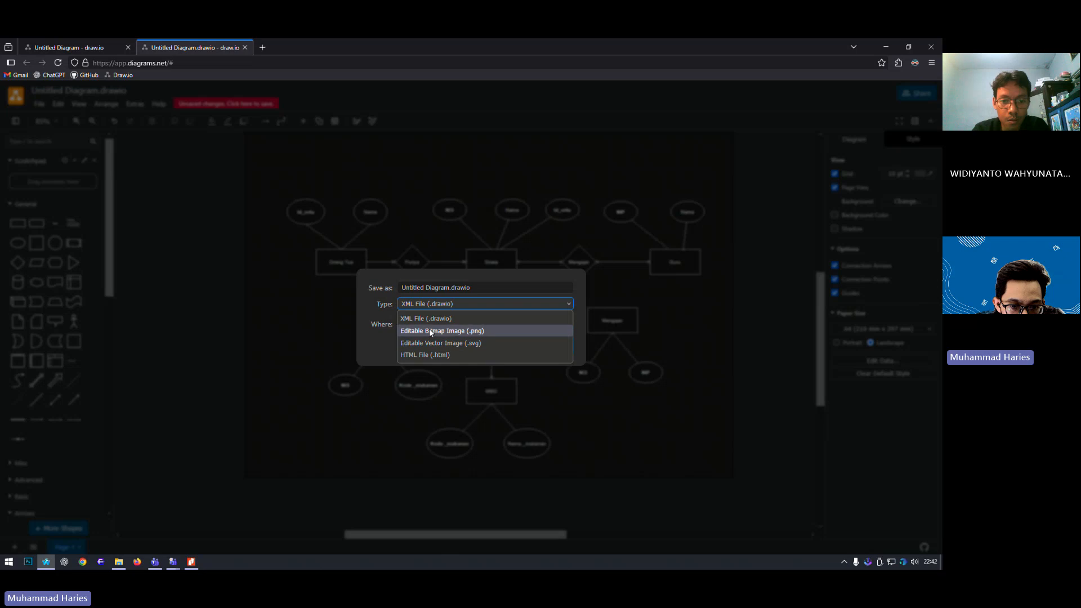
{"action": "left_click", "coordinate": [429, 331]}
- Replace the default file name with ERD MBG, keeping the .png extension
{"action": "left_click", "coordinate": [469, 288]}
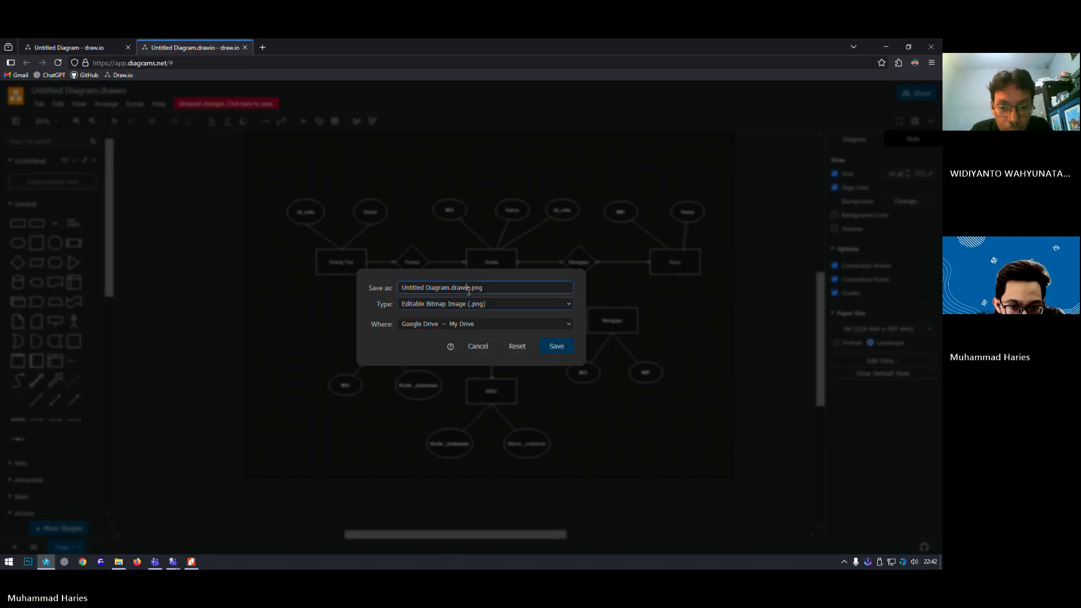
{"action": "key", "text": "BackSpace"}
{"action": "key", "text": "BackSpace"}
{"action": "key", "text": "BackSpace"}
{"action": "key", "text": "BackSpace"}
{"action": "key", "text": "BackSpace"}
{"action": "key", "text": "BackSpace"}
{"action": "key", "text": "BackSpace"}
{"action": "key", "text": "BackSpace"}
{"action": "key", "text": "BackSpace"}
{"action": "key", "text": "BackSpace"}
{"action": "key", "text": "BackSpace"}
{"action": "key", "text": "BackSpace"}
{"action": "key", "text": "BackSpace"}
{"action": "key", "text": "BackSpace"}
{"action": "key", "text": "BackSpace"}
{"action": "key", "text": "BackSpace"}
{"action": "key", "text": "BackSpace"}
{"action": "key", "text": "BackSpace"}
{"action": "key", "text": "BackSpace"}
{"action": "key", "text": "BackSpace"}
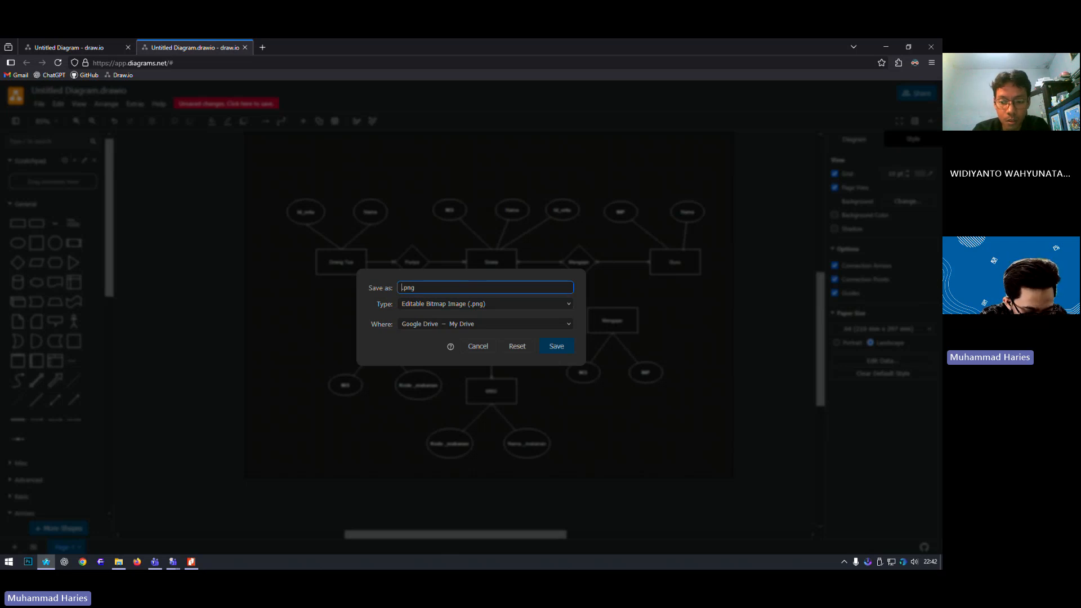
{"action": "type", "text": "ERD "}
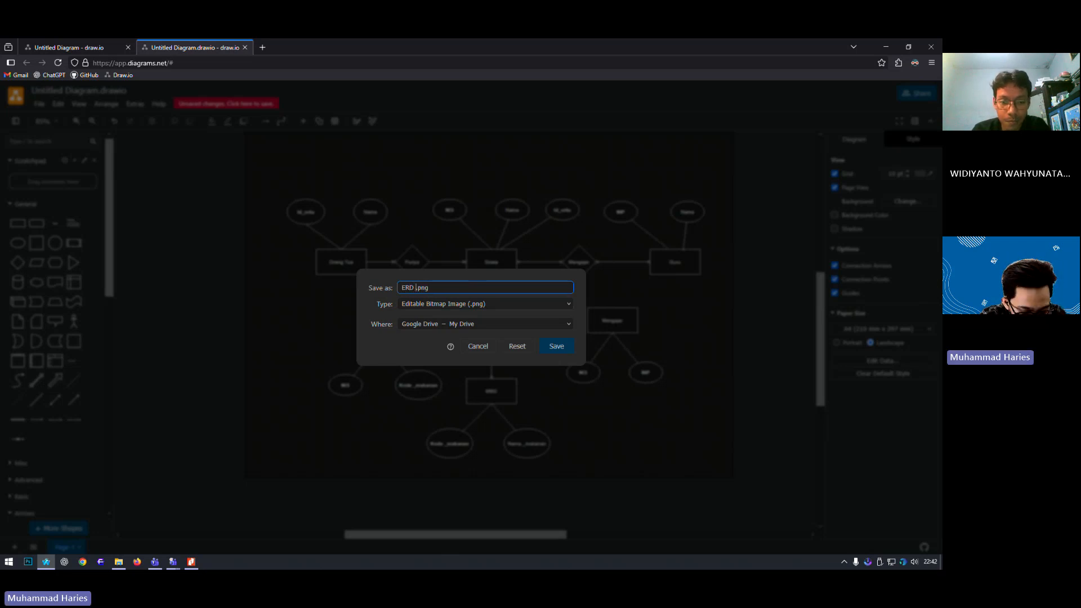
{"action": "type", "text": "MBG"}
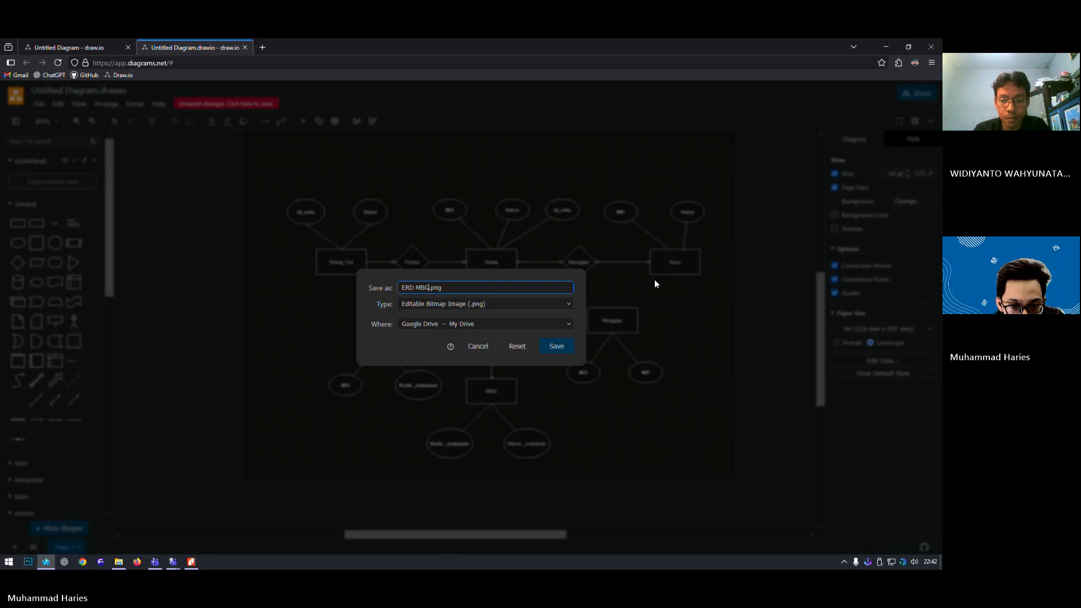
- Keep the Editable Bitmap Image (.png) type, set Download as the destination and save the file to the computer
{"action": "left_click", "coordinate": [454, 304]}
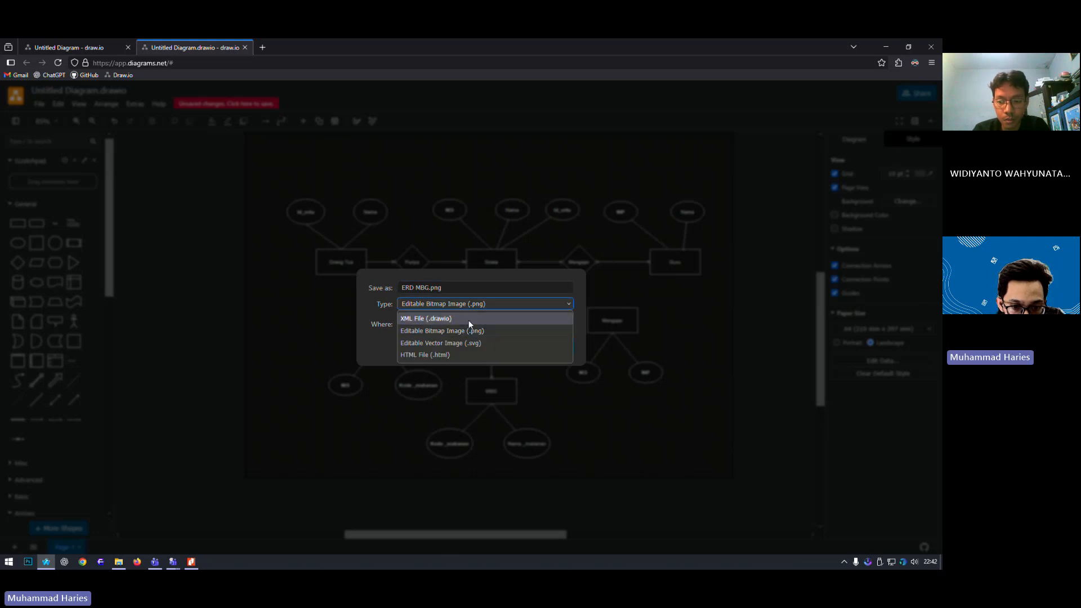
{"action": "left_click", "coordinate": [490, 331]}
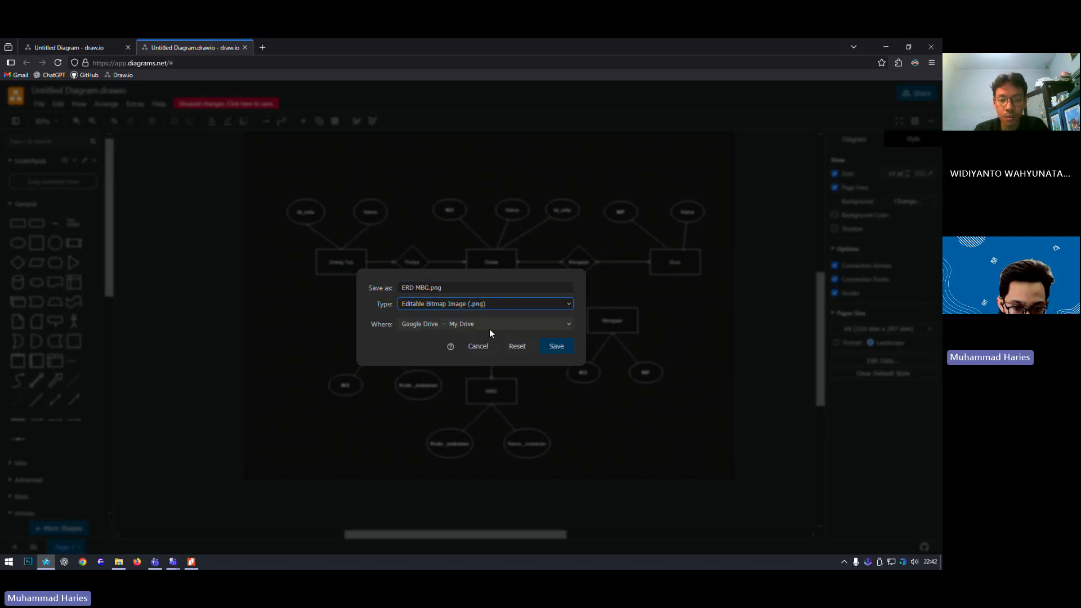
{"action": "left_click", "coordinate": [469, 322]}
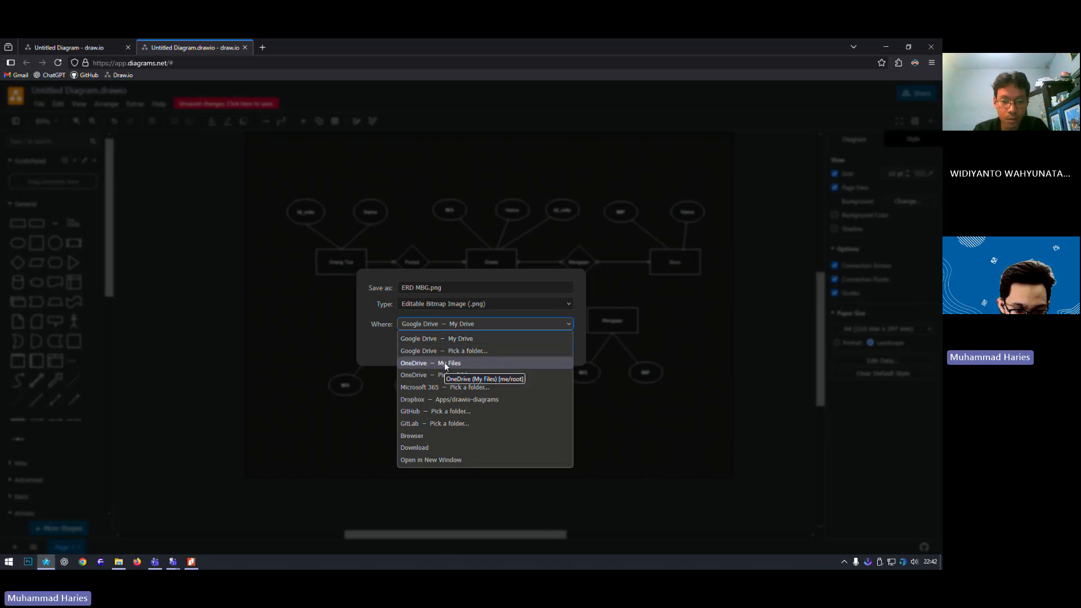
{"action": "left_click", "coordinate": [417, 448]}
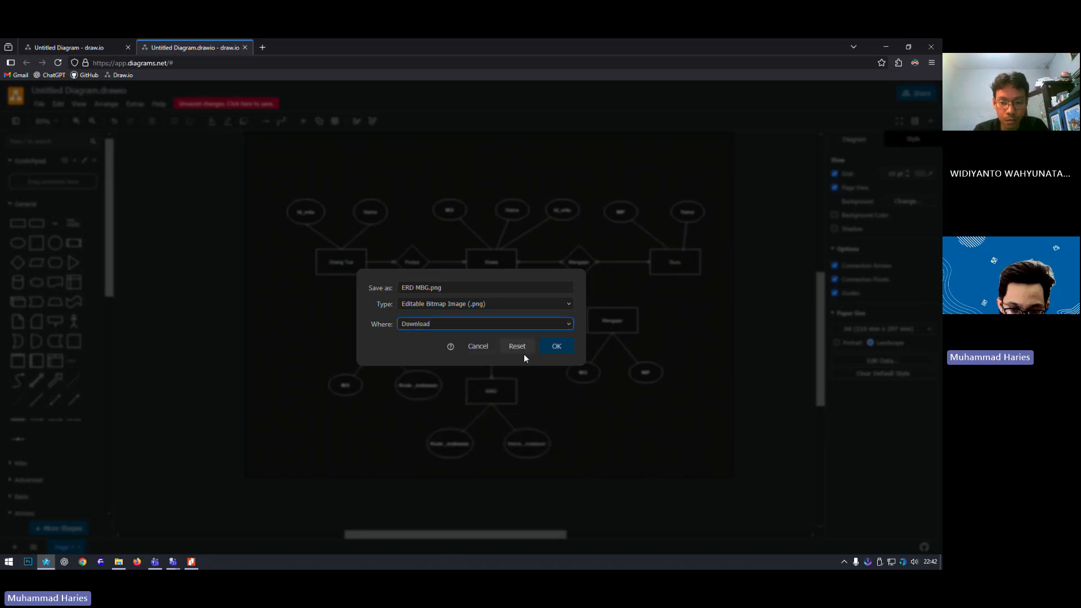
{"action": "left_click", "coordinate": [557, 347]}
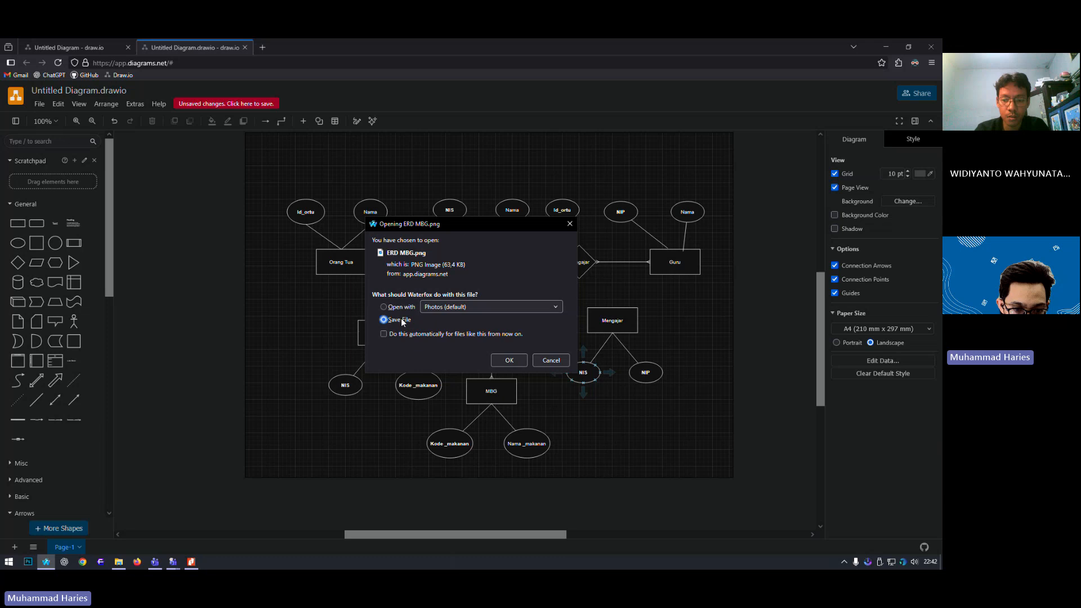
{"action": "left_click", "coordinate": [498, 362]}
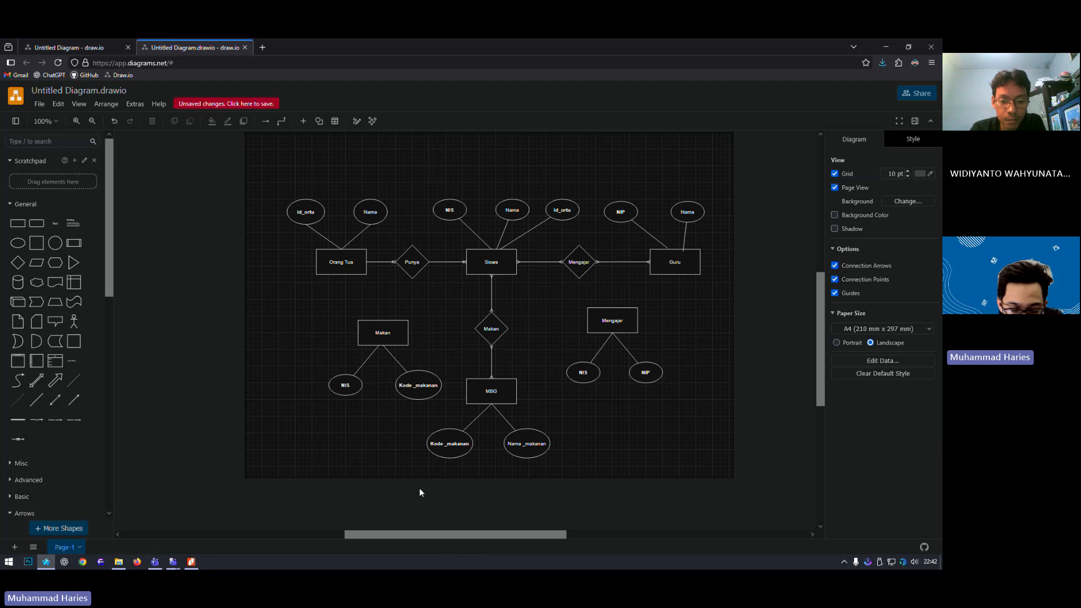
- Open a new blank Notepad document
{"action": "left_click", "coordinate": [8, 562]}
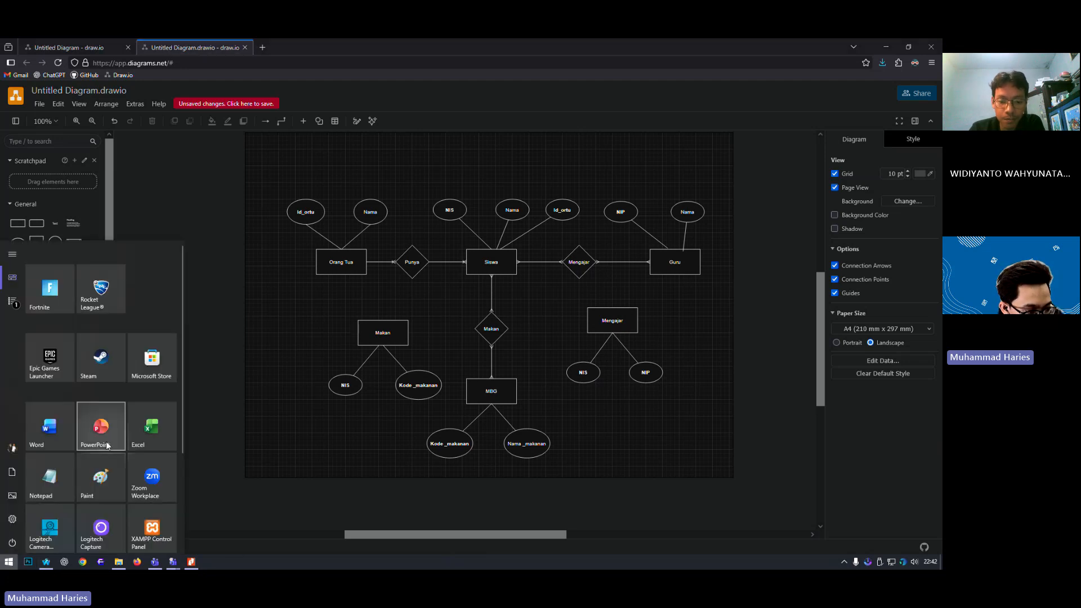
{"action": "left_click", "coordinate": [49, 477]}
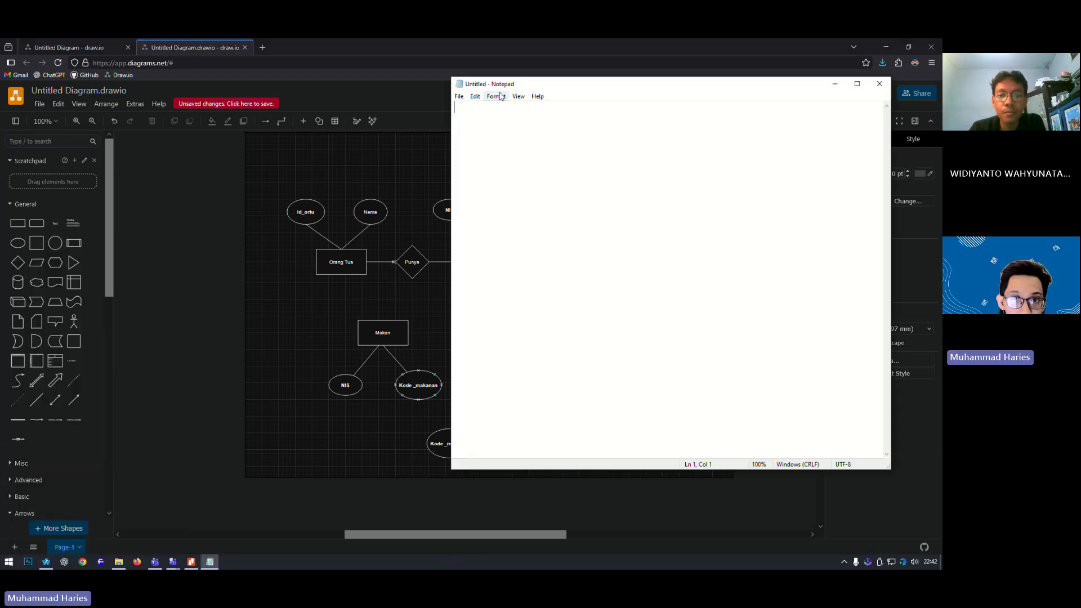
- Move the Notepad window lower over the diagram and confirm its font as Consolas Regular, size 16
{"action": "left_click_drag", "start_coordinate": [499, 83], "coordinate": [519, 193]}
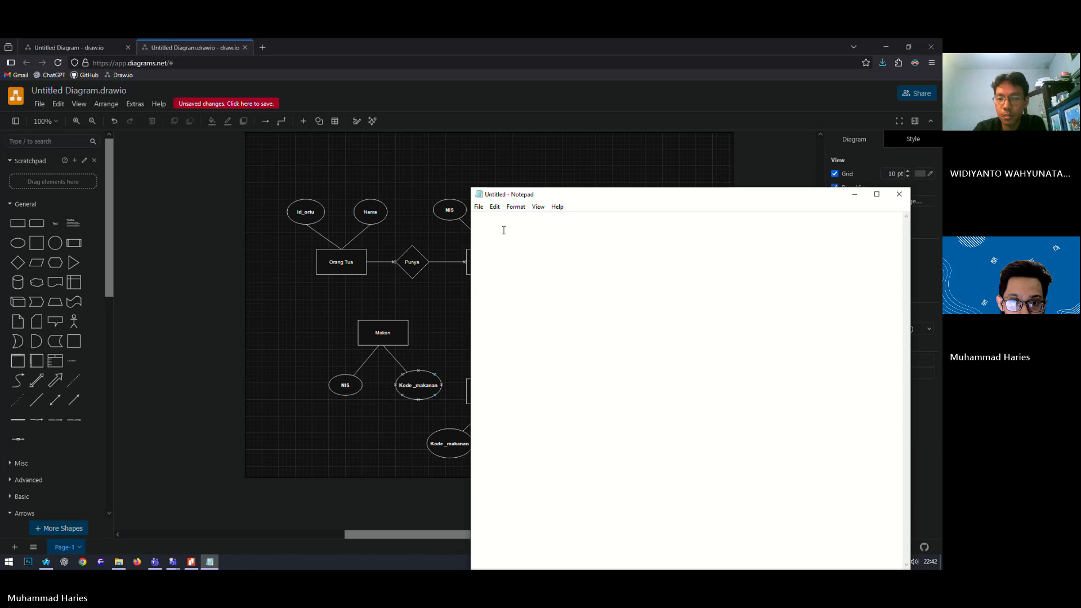
{"action": "left_click", "coordinate": [493, 207]}
{"action": "mouse_move", "coordinate": [516, 206]}
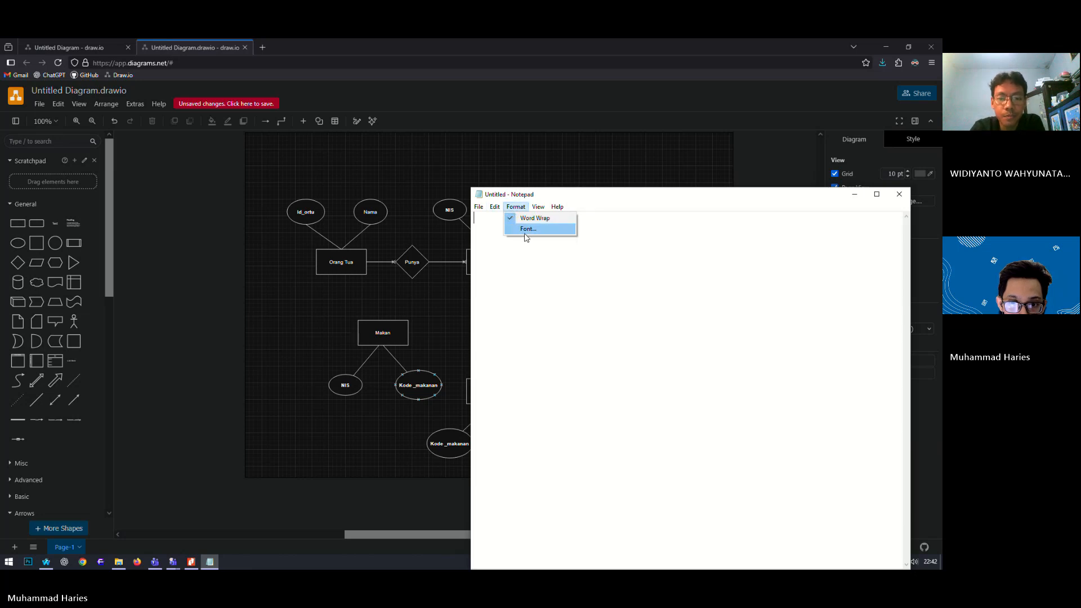
{"action": "left_click", "coordinate": [525, 230]}
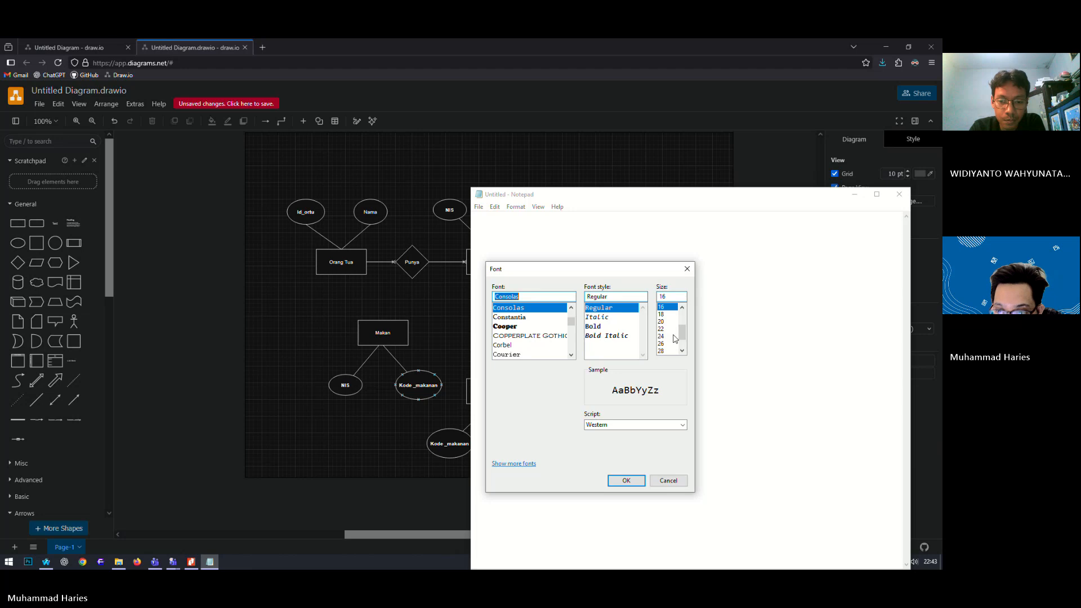
{"action": "left_click", "coordinate": [626, 481]}
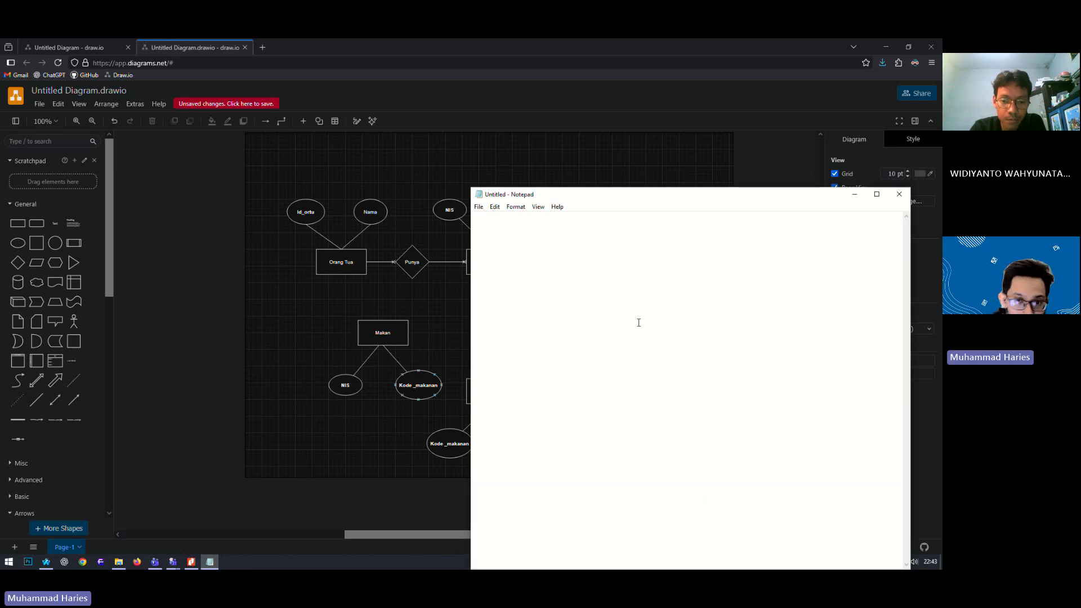
- Write the notes "Tadi sudah tersimpan." and, after a blank line, "Sekarang cara masukkan ke Word."
{"action": "type", "text": "Tadi sau"}
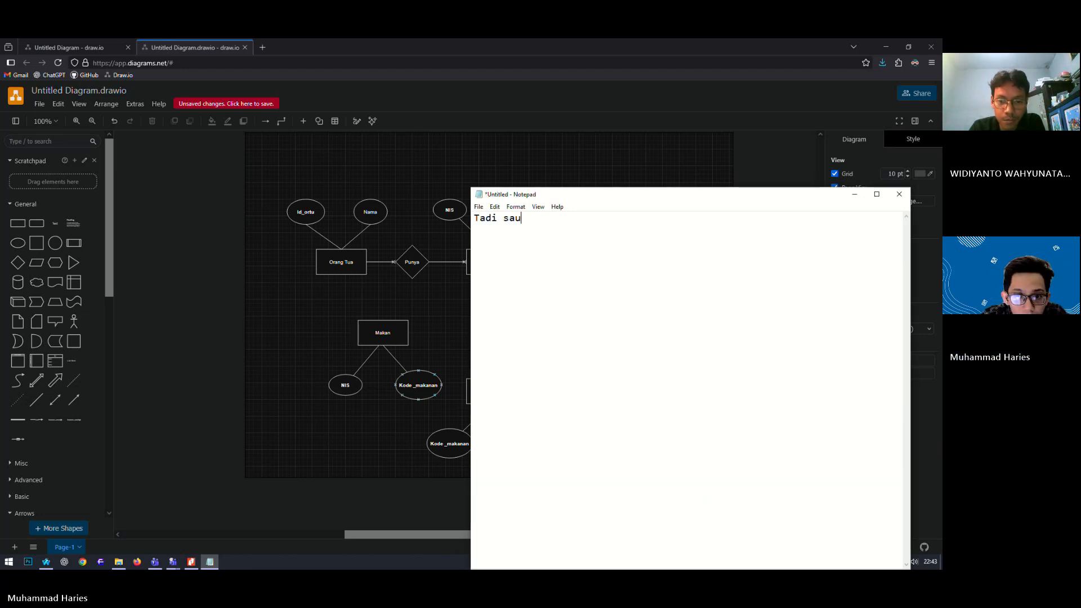
{"action": "key", "text": "BackSpace"}
{"action": "type", "text": "udah tersimpan."}
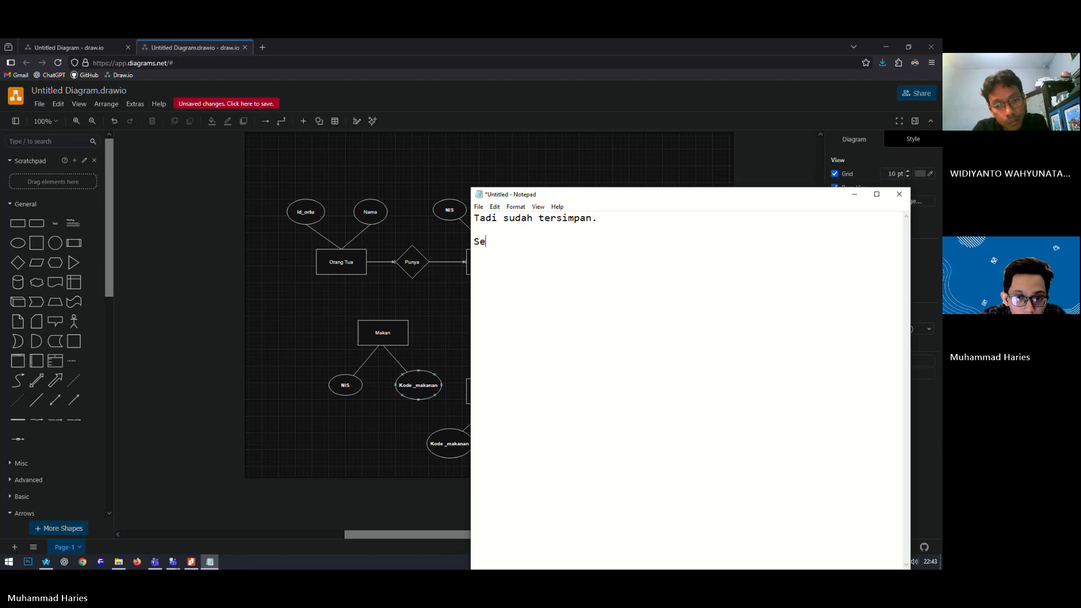
{"action": "type", "text": "ng cara m"}
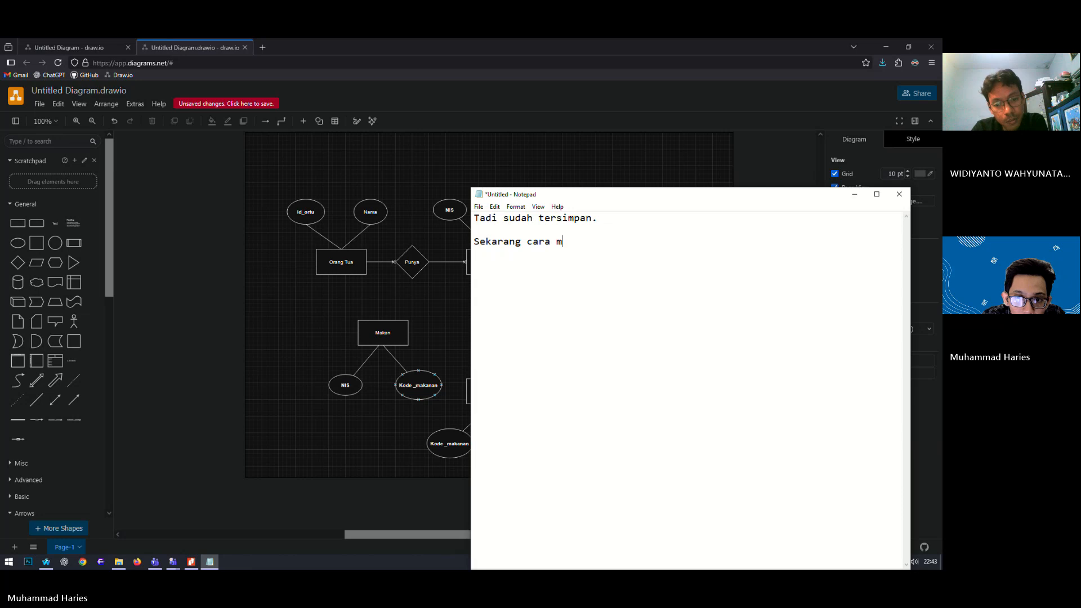
{"action": "type", "text": "asukkan ke Word."}
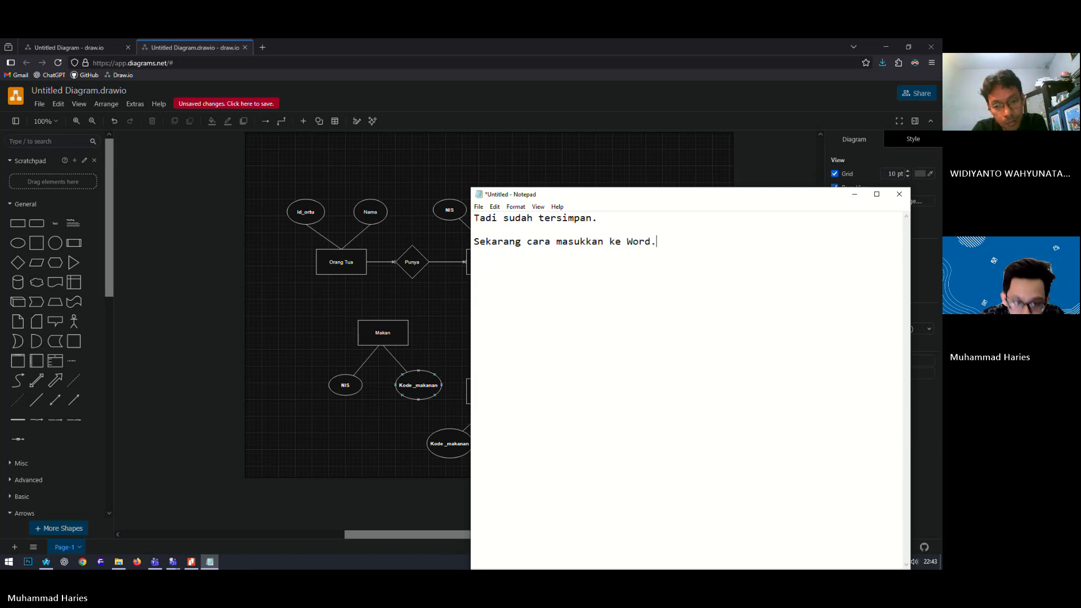
- Switch to Word, create a blank document and set its page orientation to Landscape
{"action": "left_click", "coordinate": [7, 560]}
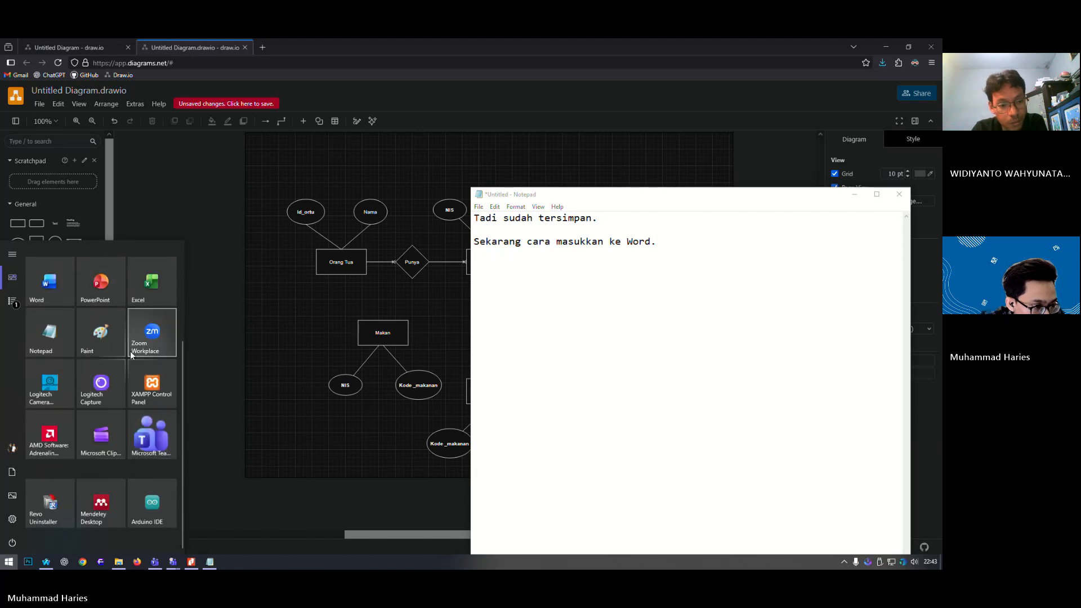
{"action": "scroll", "coordinate": [65, 327], "scroll_direction": "up", "scroll_amount": 2}
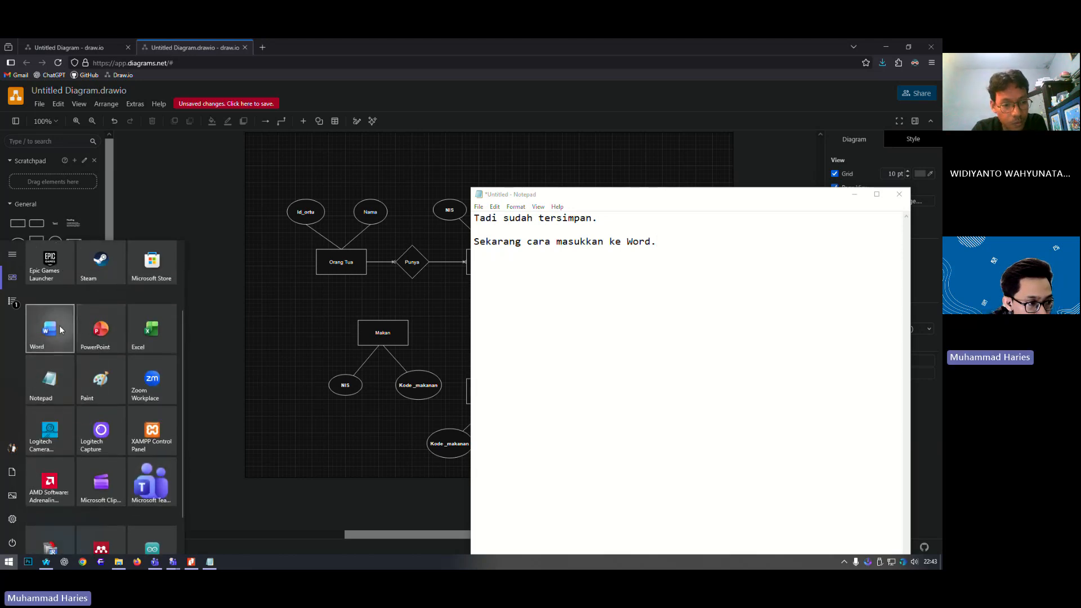
{"action": "left_click", "coordinate": [63, 327]}
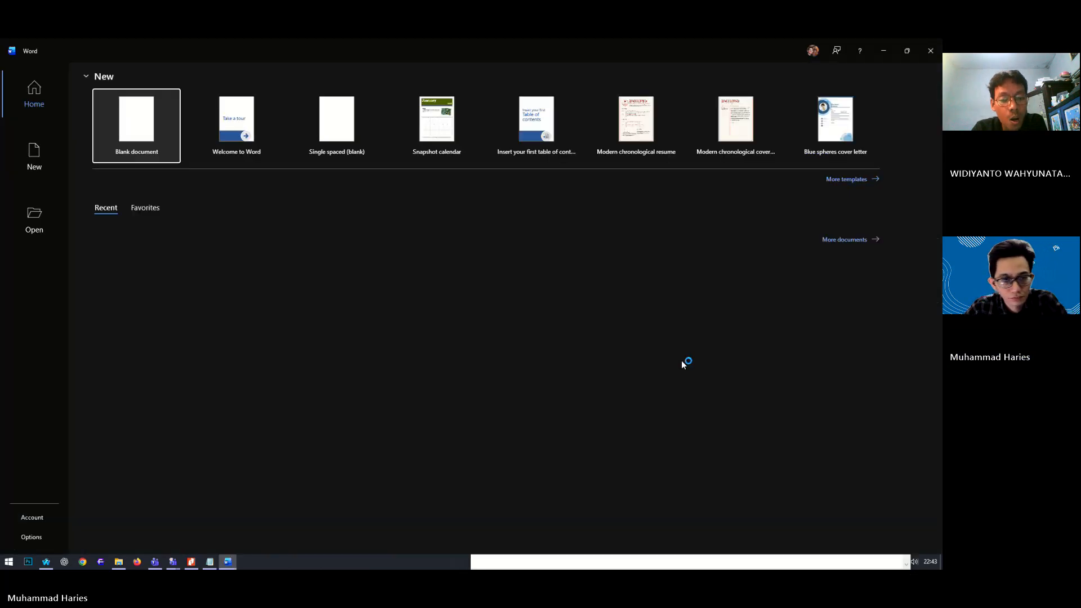
{"action": "left_click", "coordinate": [149, 160]}
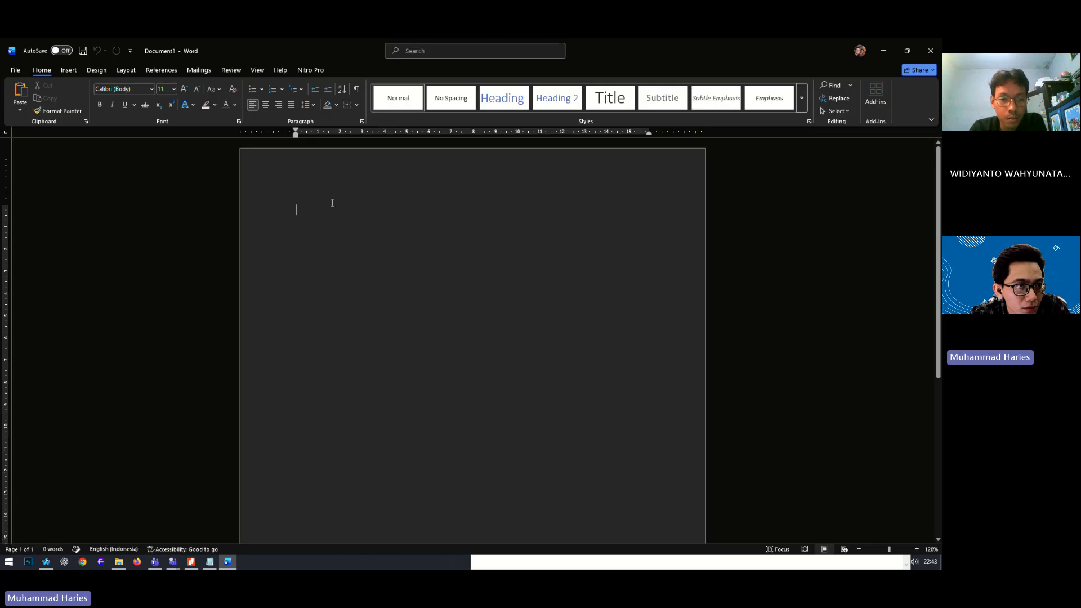
{"action": "left_click", "coordinate": [127, 71]}
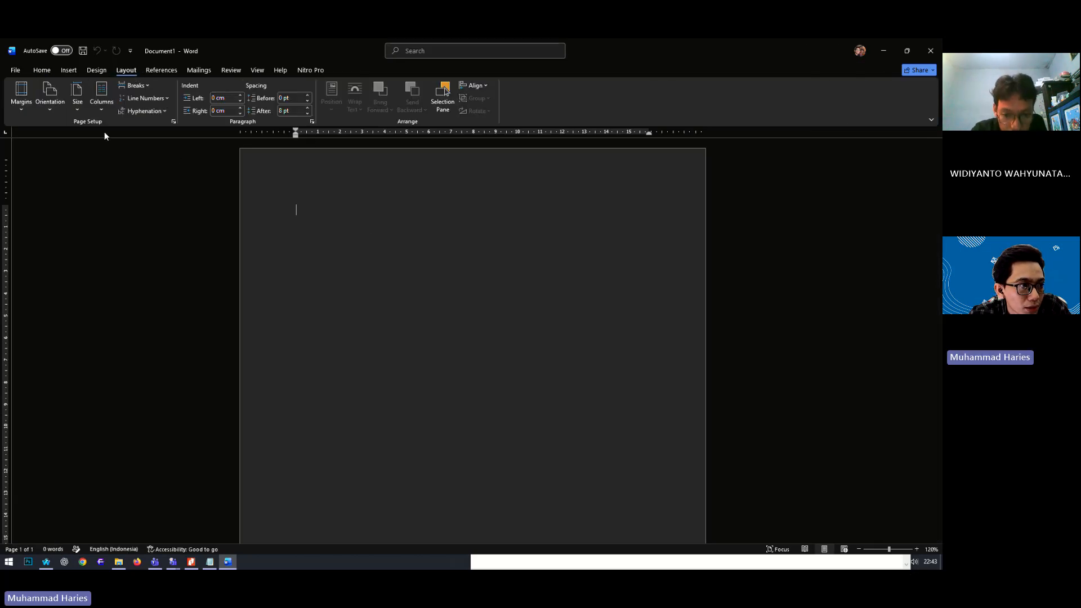
{"action": "left_click", "coordinate": [56, 104]}
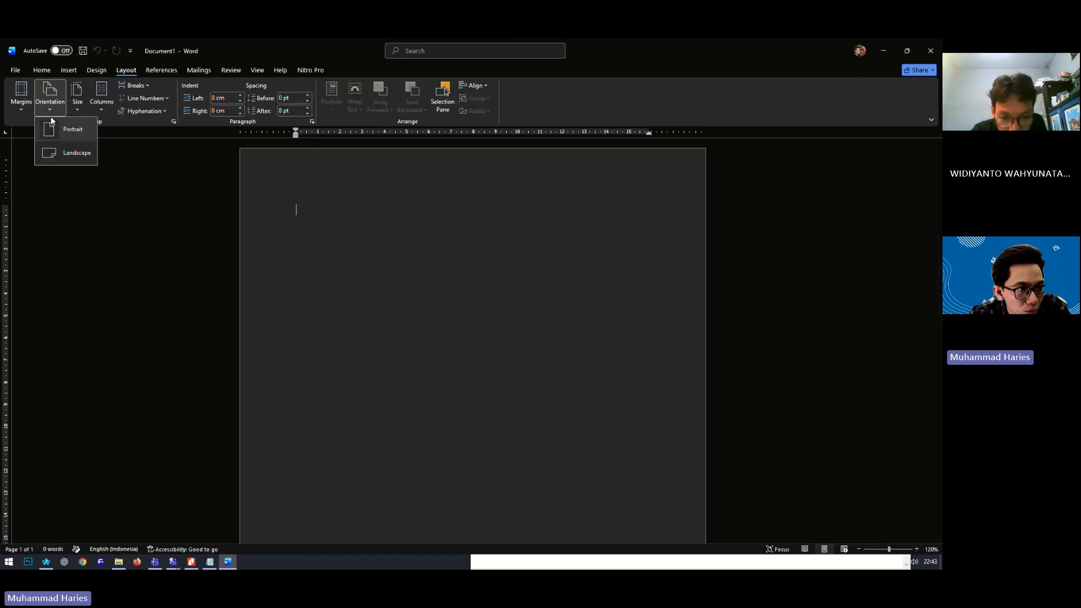
{"action": "left_click", "coordinate": [78, 154]}
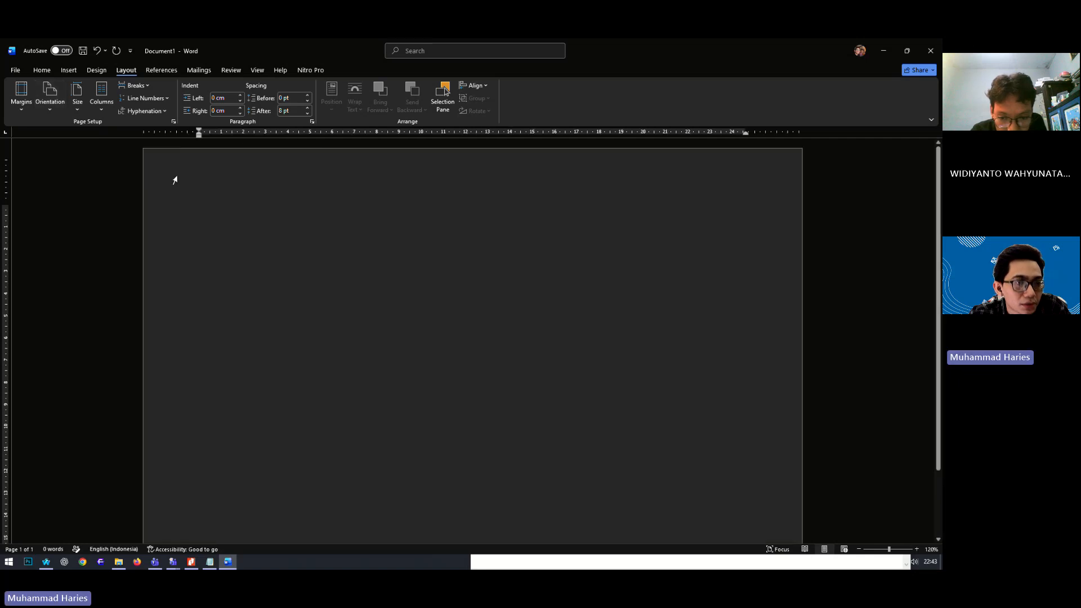
- Insert the ERD MBG picture from this device's Downloads folder into the document
{"action": "left_click", "coordinate": [75, 69]}
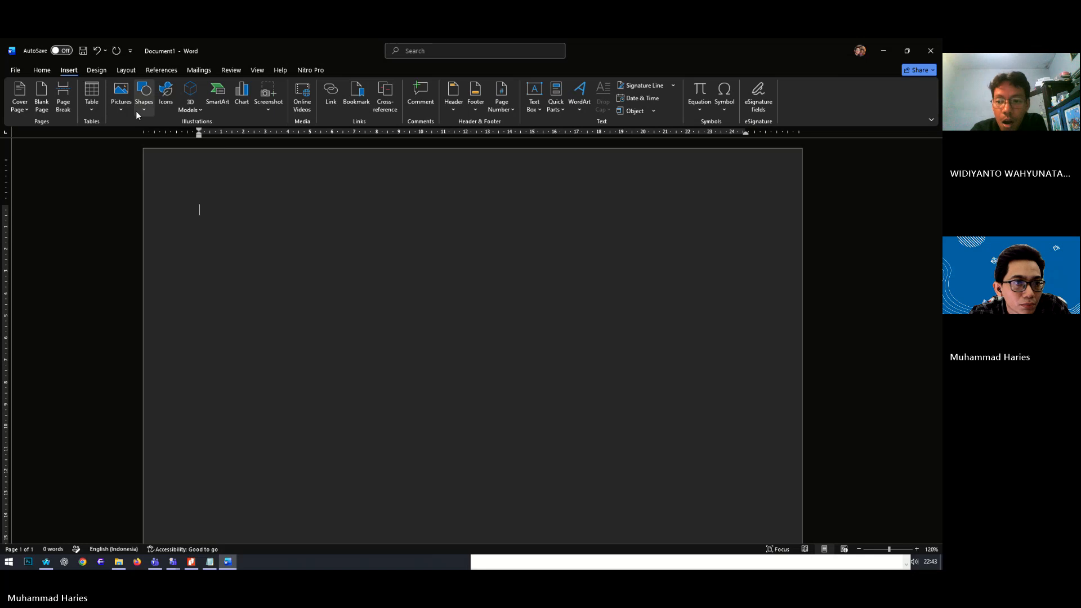
{"action": "left_click", "coordinate": [124, 93]}
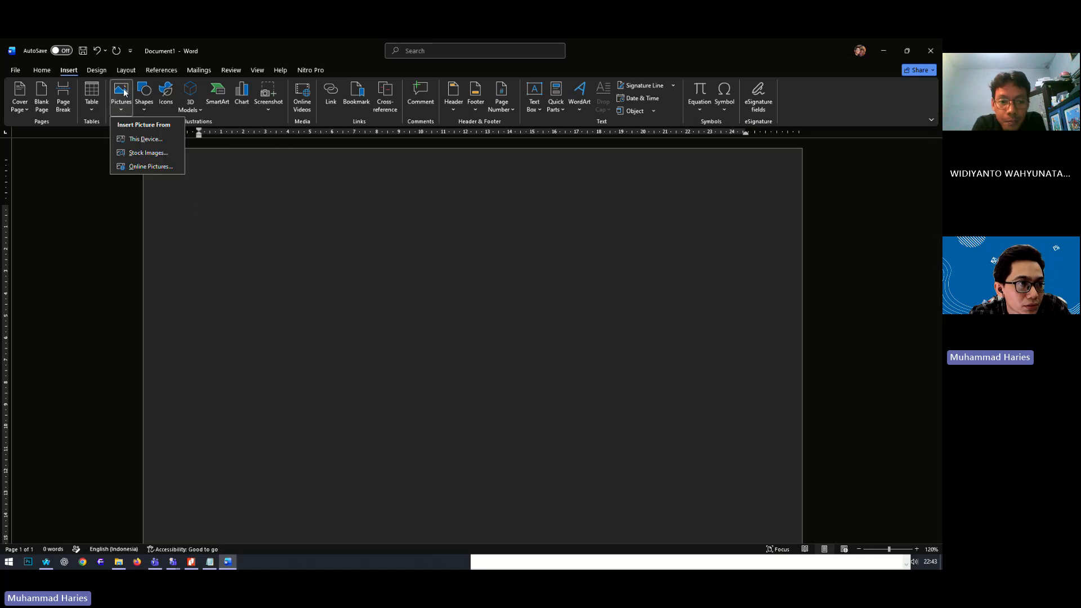
{"action": "left_click", "coordinate": [145, 138]}
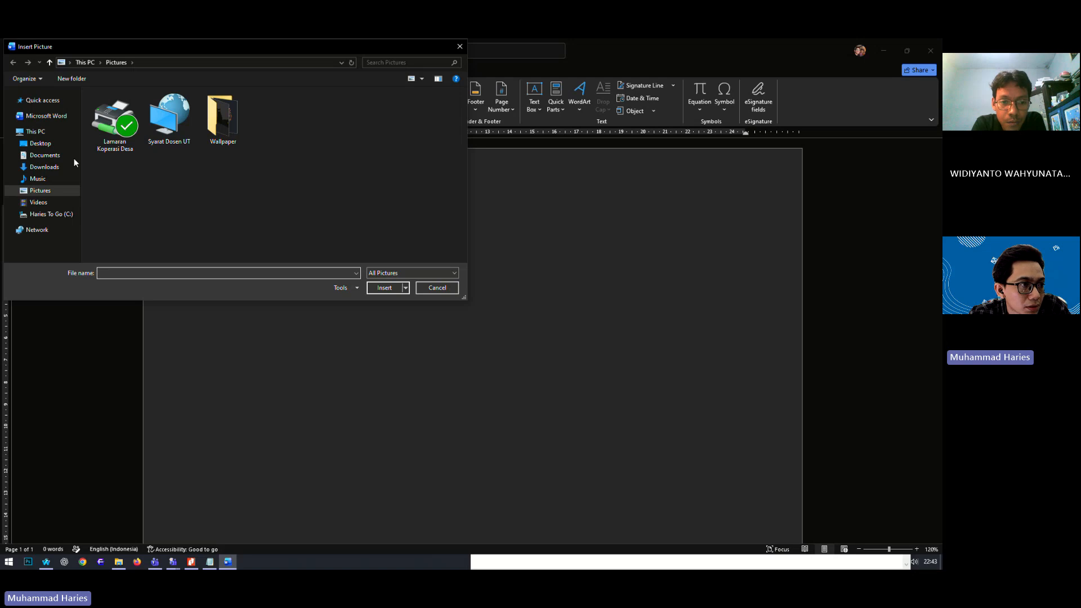
{"action": "left_click", "coordinate": [45, 167]}
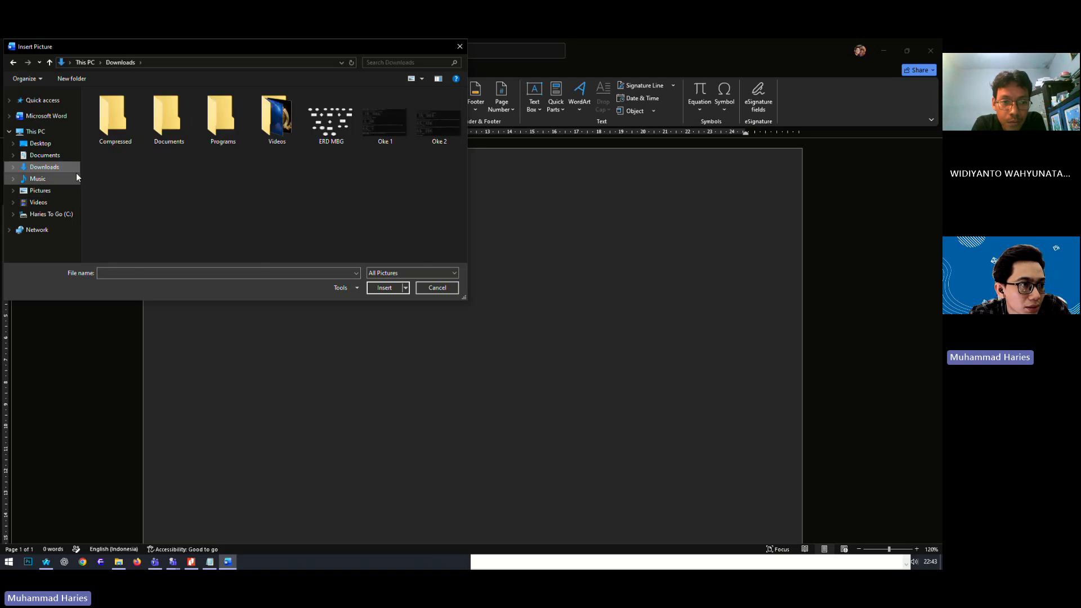
{"action": "left_click", "coordinate": [338, 143]}
{"action": "left_click", "coordinate": [386, 289]}
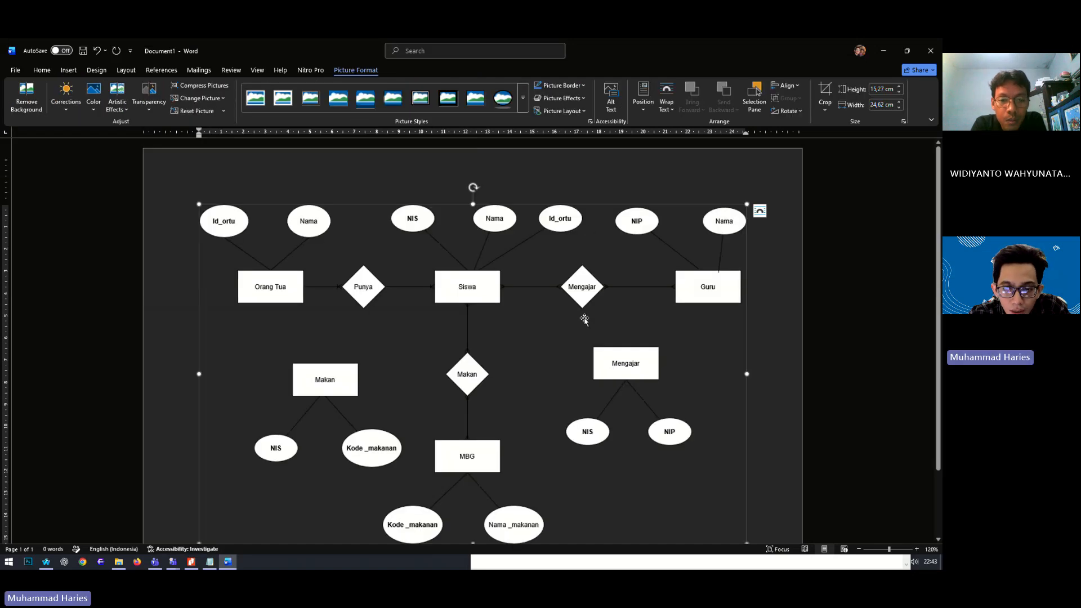
- Switch the document page from dark to light background so the diagram's lines can be read
{"action": "scroll", "coordinate": [597, 301], "scroll_direction": "down", "scroll_amount": 3}
{"action": "scroll", "coordinate": [599, 299], "scroll_direction": "up", "scroll_amount": 3}
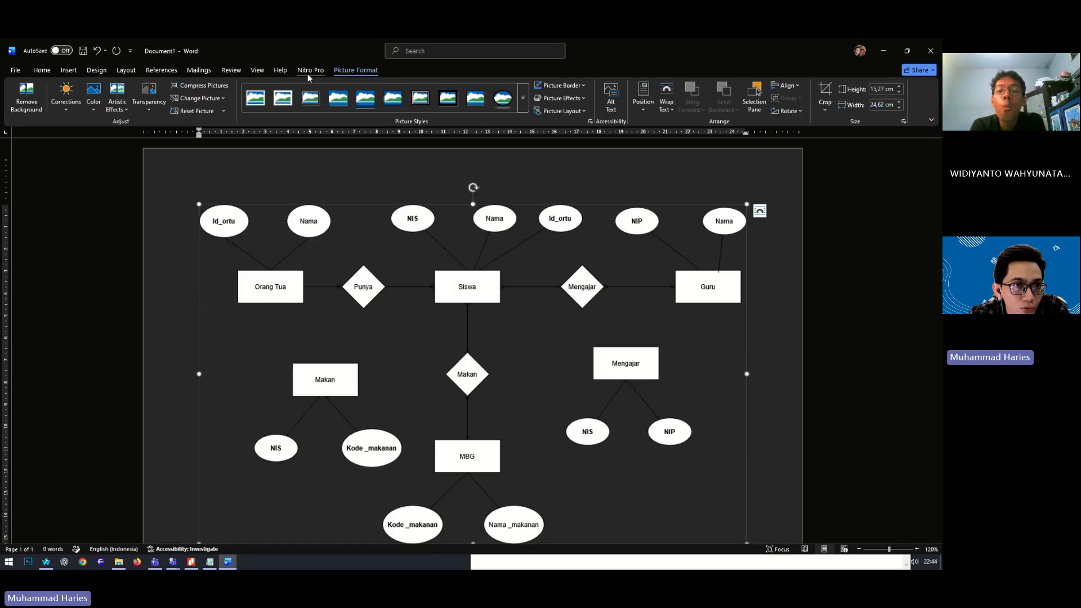
{"action": "left_click", "coordinate": [260, 72]}
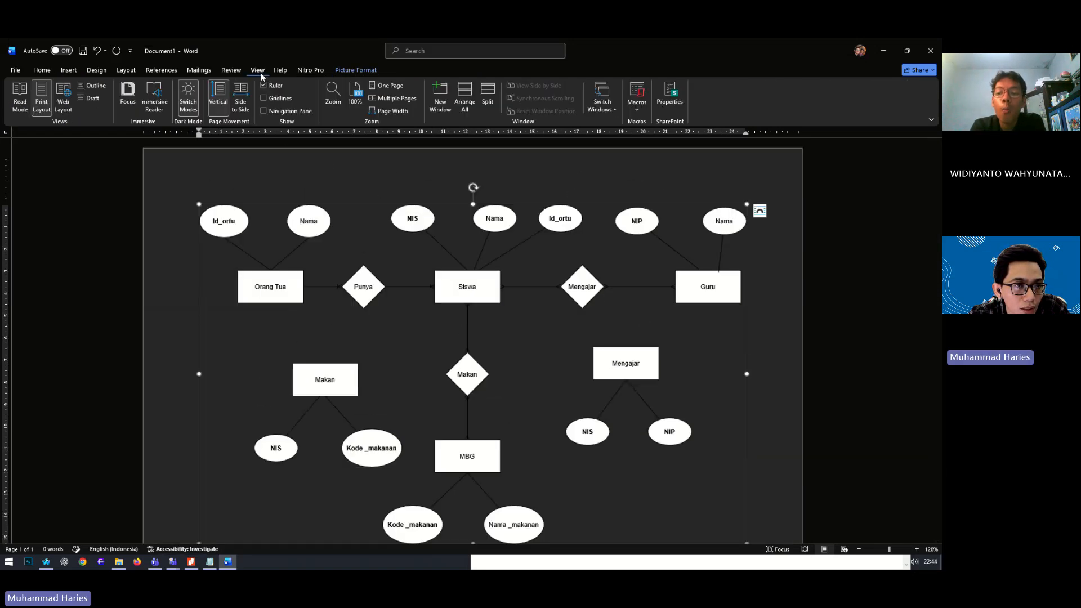
{"action": "left_click", "coordinate": [188, 99]}
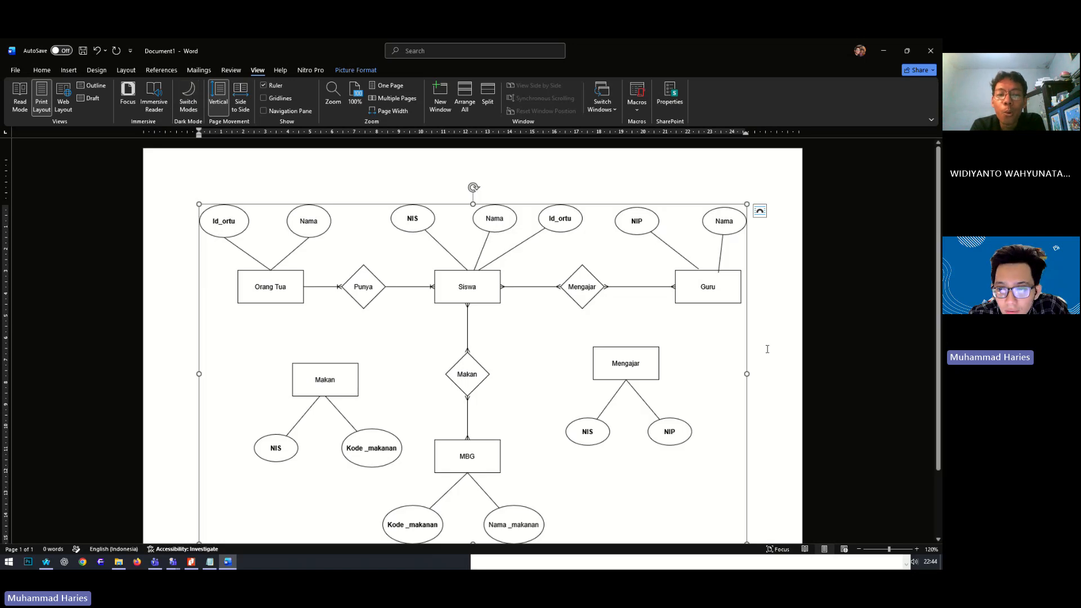
- Shrink the ERD picture proportionally to about 20 cm wide
{"action": "scroll", "coordinate": [767, 349], "scroll_direction": "down", "scroll_amount": 1}
{"action": "left_click_drag", "start_coordinate": [746, 514], "coordinate": [651, 457]}
{"action": "right_click", "coordinate": [488, 225]}
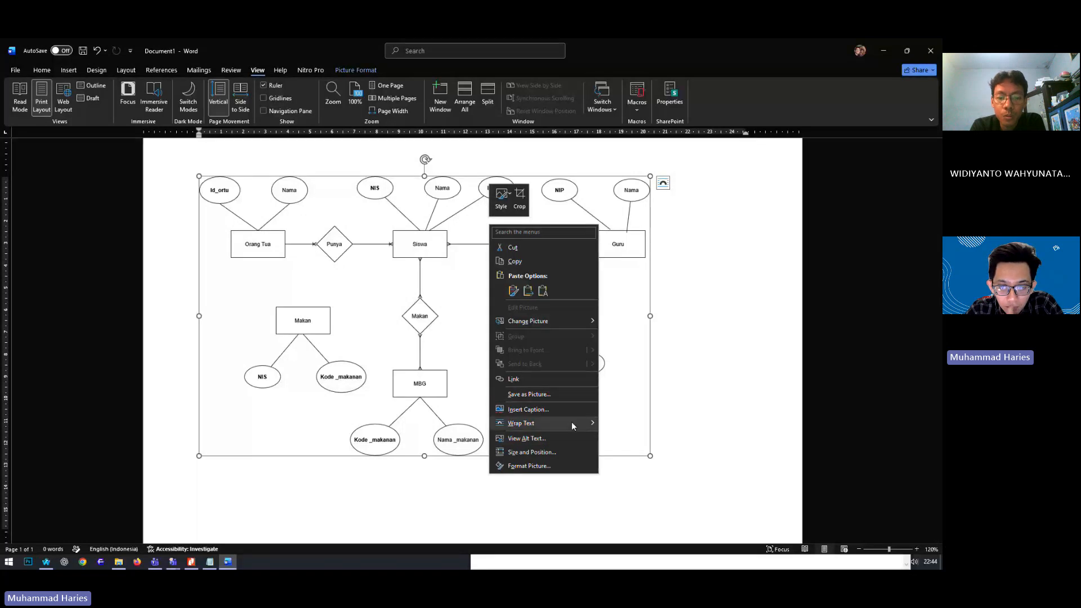
{"action": "left_click", "coordinate": [443, 259]}
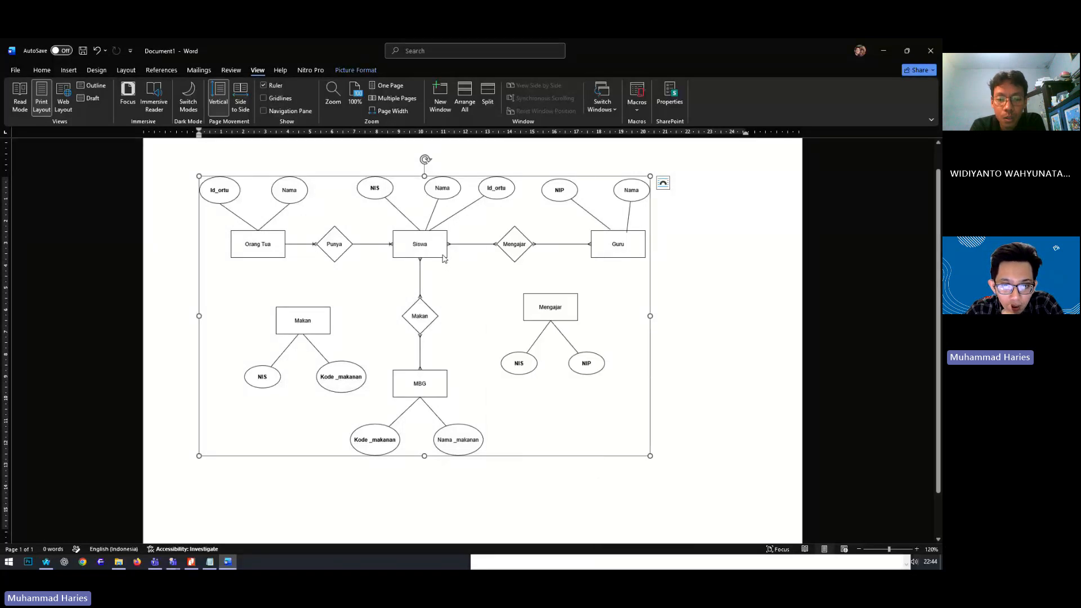
- Set the ERD picture's text wrapping to Square and move it to the horizontal centre of the page
{"action": "right_click", "coordinate": [443, 259]}
{"action": "mouse_move", "coordinate": [521, 458]}
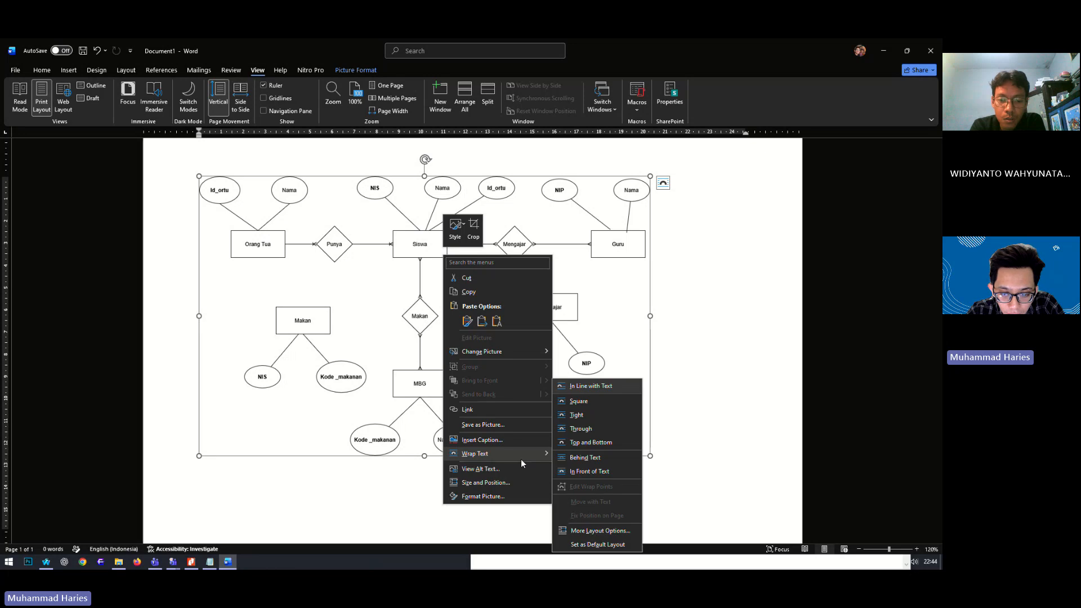
{"action": "left_click", "coordinate": [574, 401]}
{"action": "left_click_drag", "start_coordinate": [421, 235], "coordinate": [497, 231]}
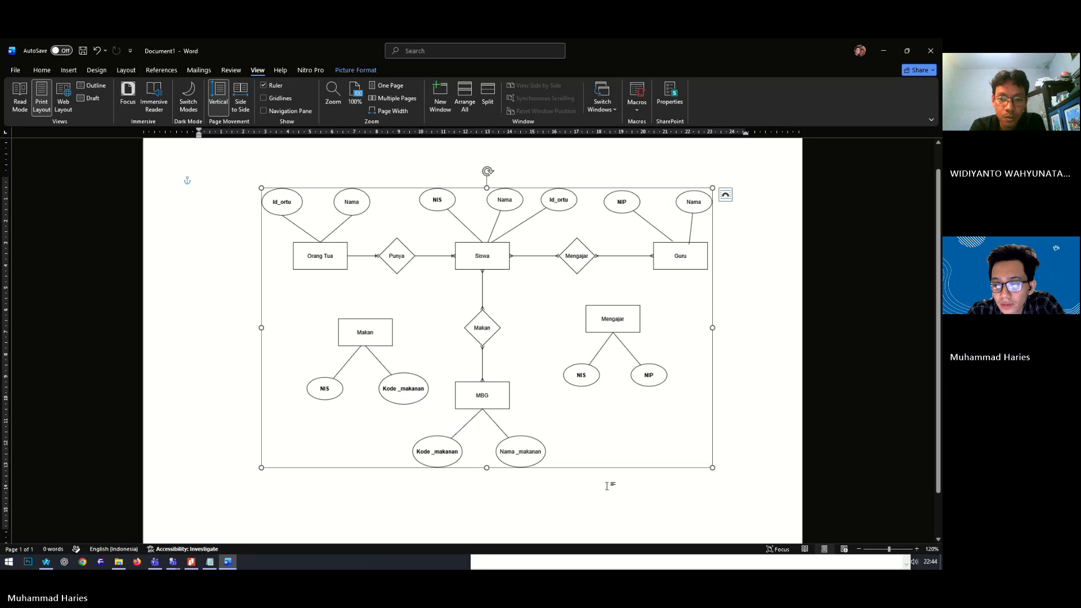
{"action": "left_click", "coordinate": [736, 428]}
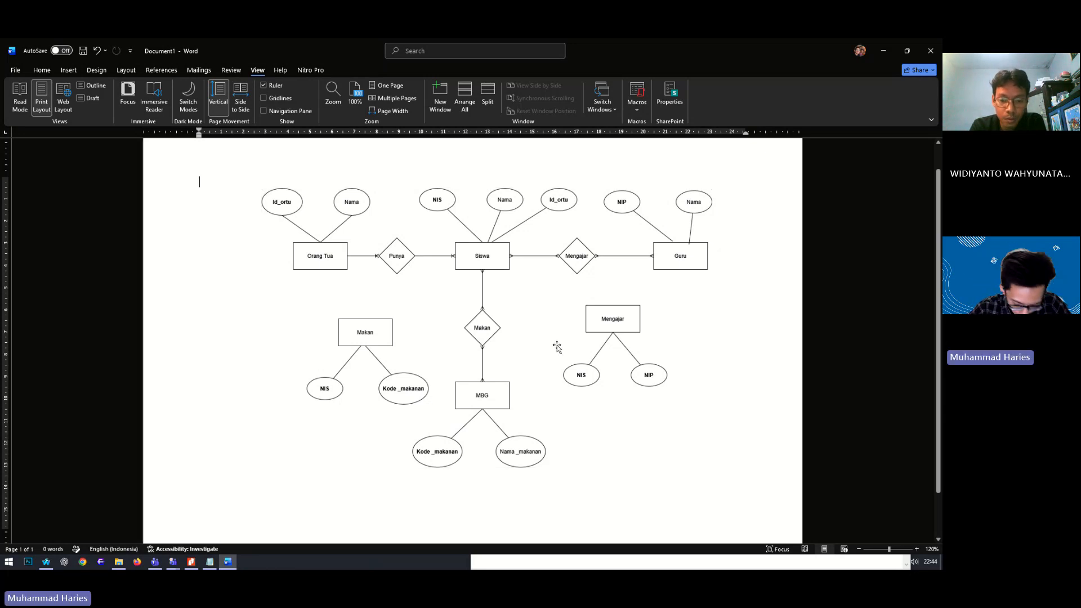
- Return to the Notepad notes and add "Sudah selesai." after a blank line below the Word note
{"action": "left_click", "coordinate": [210, 561]}
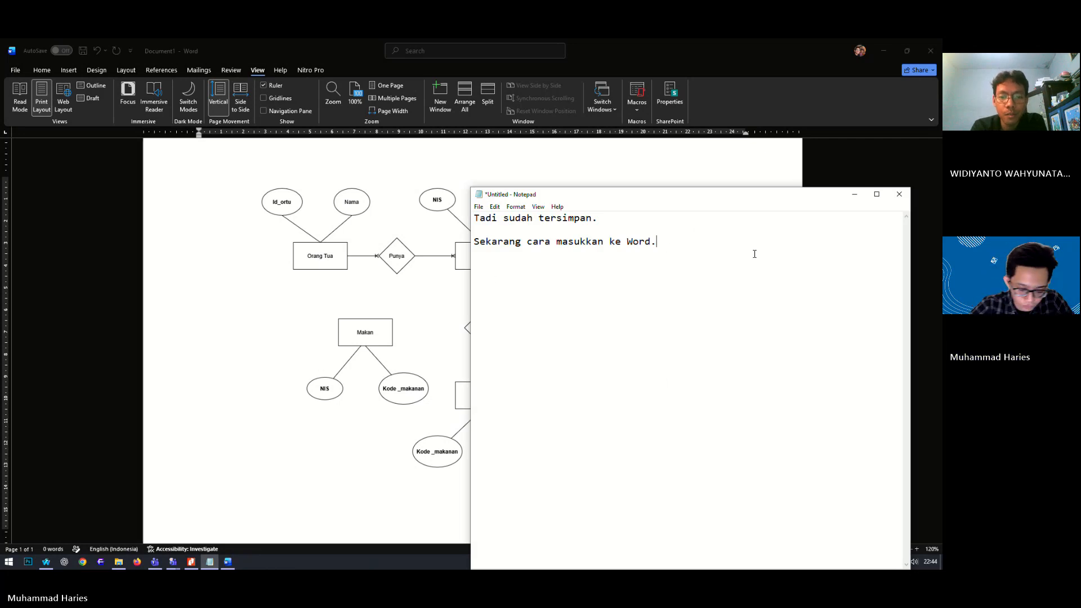
{"action": "key", "text": "Return"}
{"action": "key", "text": "Return"}
{"action": "type", "text": "Sudah selesai."}
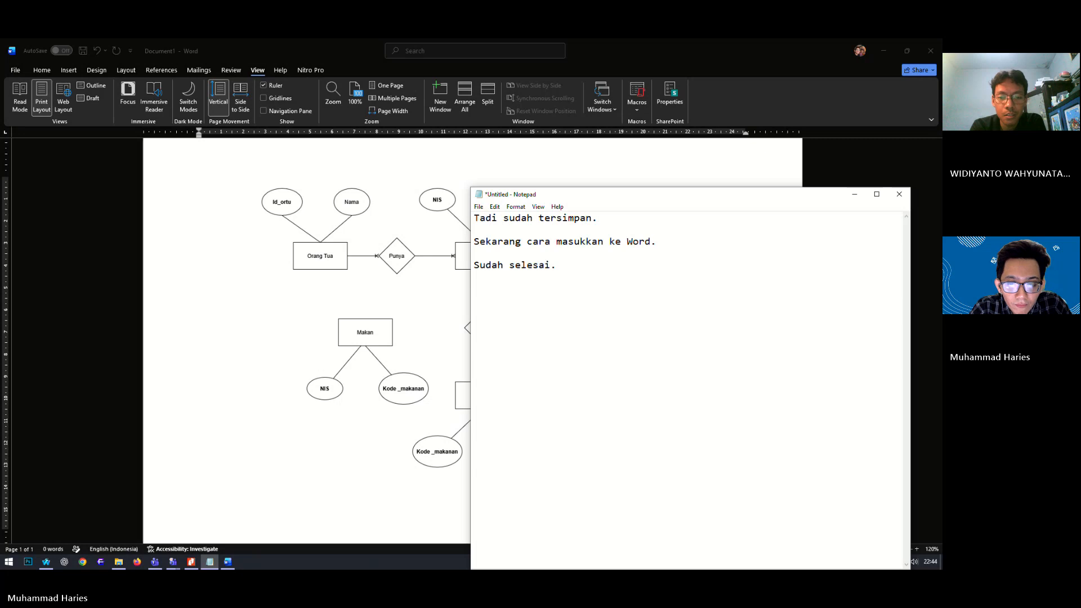
- Add the line "- Kita Lanjut ke Normalisasi" two blank lines below "Sudah selesai." in the notes
{"action": "type", "text": "- KI"}
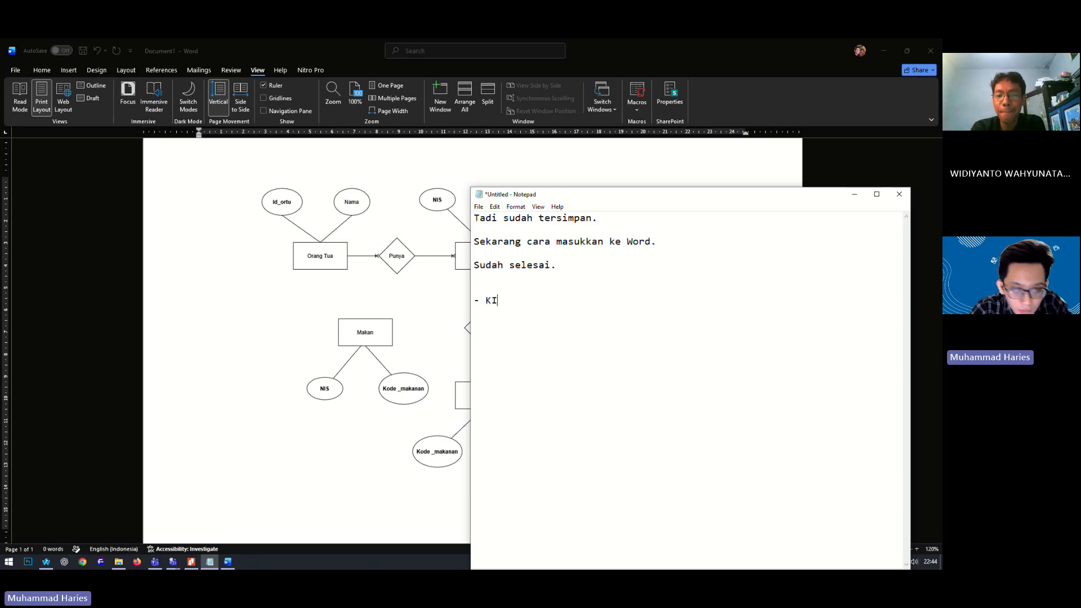
{"action": "type", "text": "ta"}
{"action": "key", "text": "BackSpace"}
{"action": "key", "text": "BackSpace"}
{"action": "key", "text": "BackSpace"}
{"action": "type", "text": "it"}
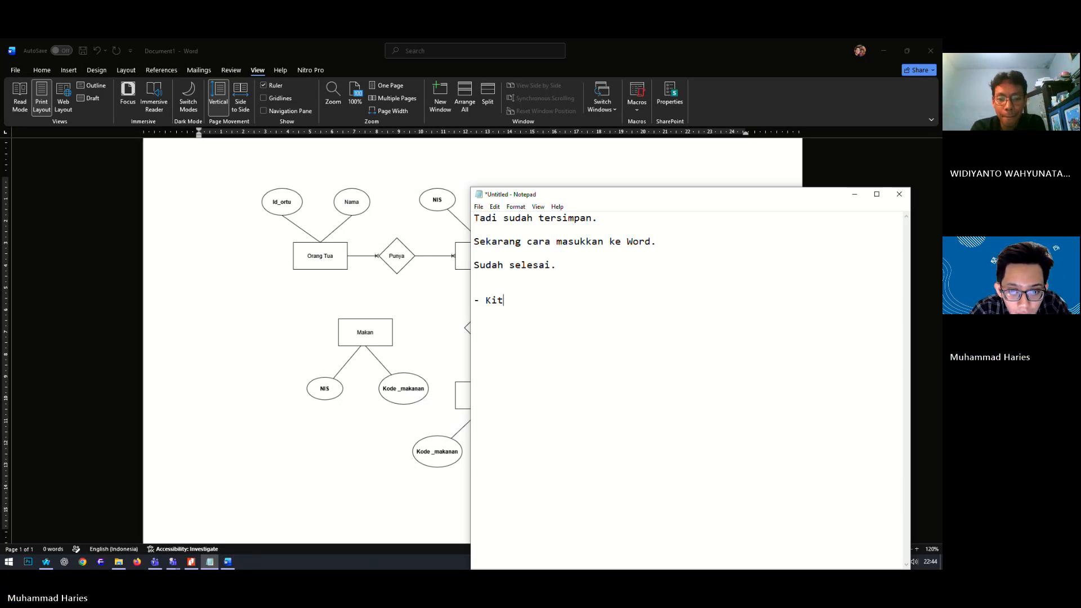
{"action": "type", "text": "a La"}
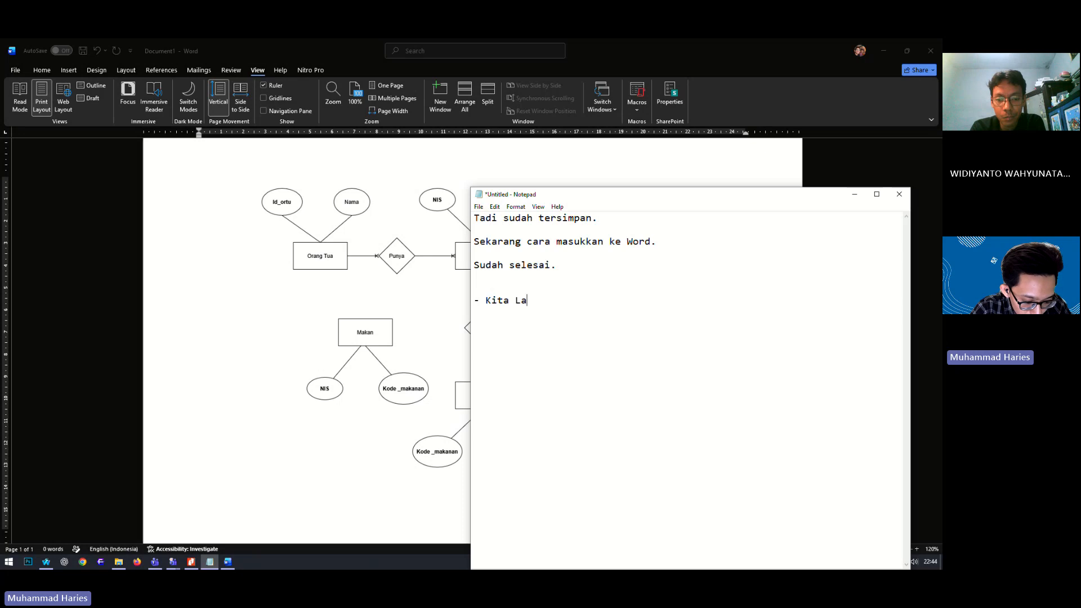
{"action": "type", "text": "njut ke "}
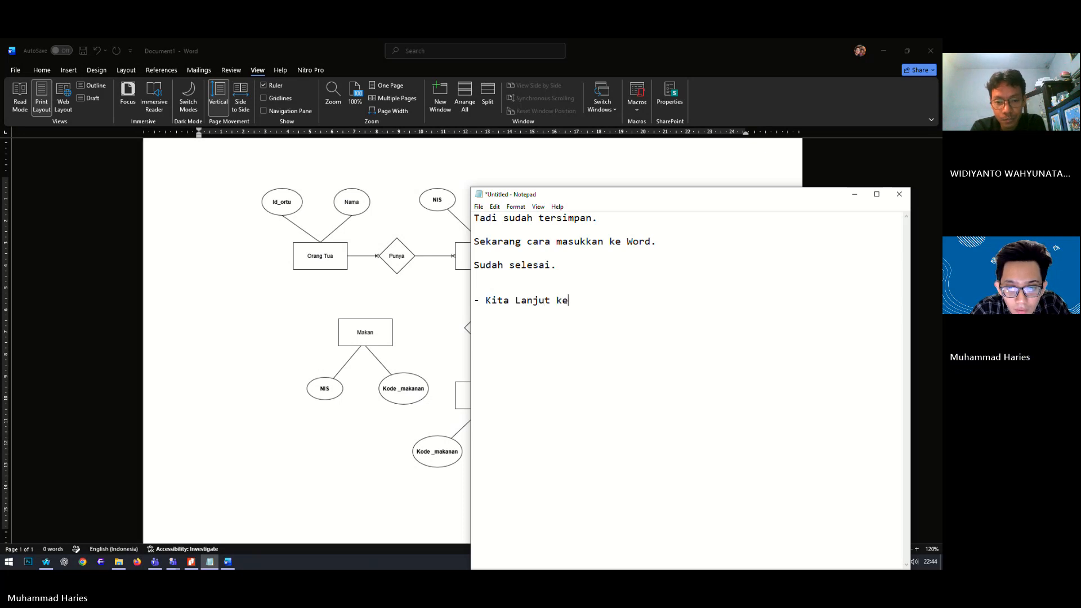
{"action": "type", "text": "NOr"}
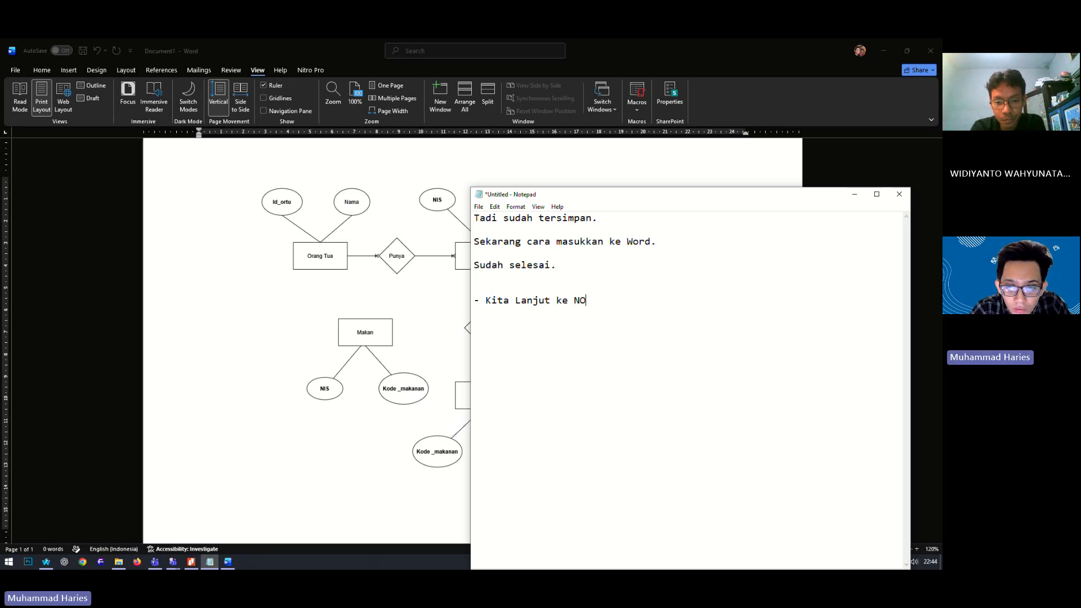
{"action": "key", "text": "BackSpace"}
{"action": "type", "text": "ormalisasi"}
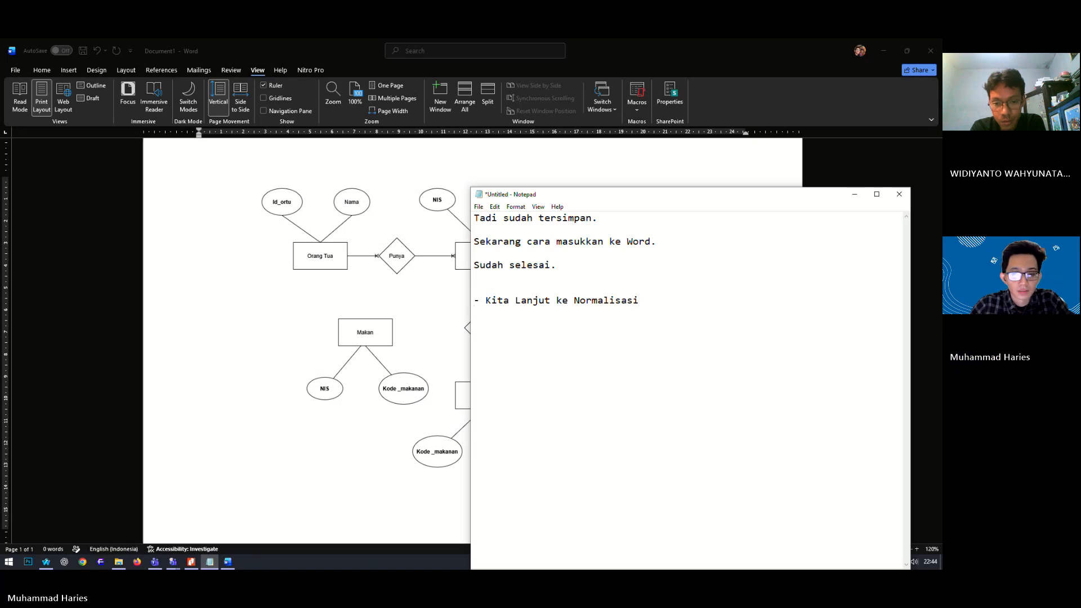
- Switch back to the Word document and start saving it on the computer, choosing the Downloads folder
{"action": "left_click", "coordinate": [225, 358]}
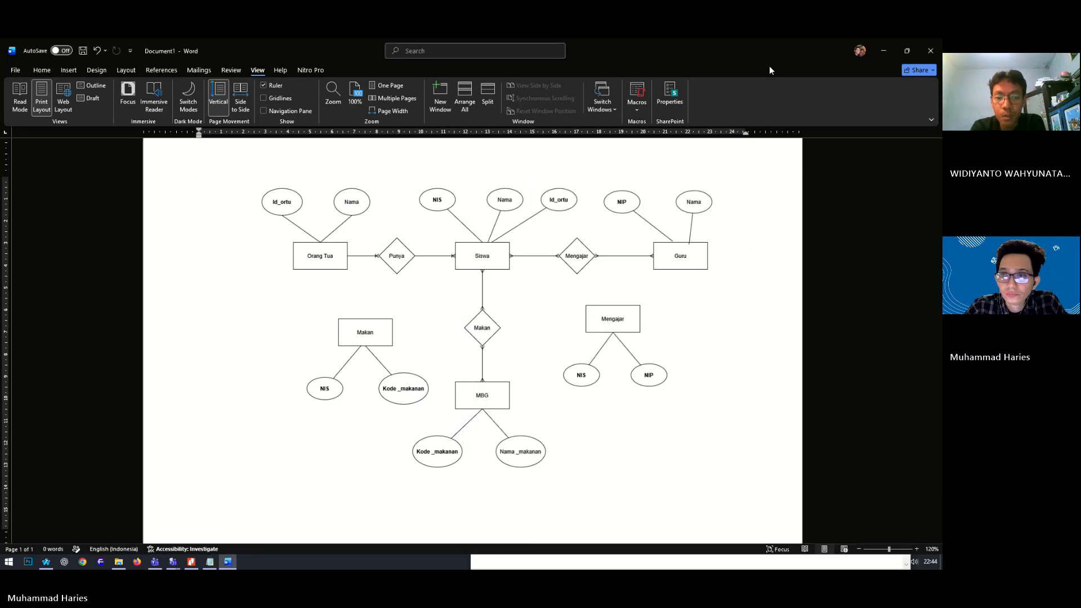
{"action": "left_click", "coordinate": [16, 70]}
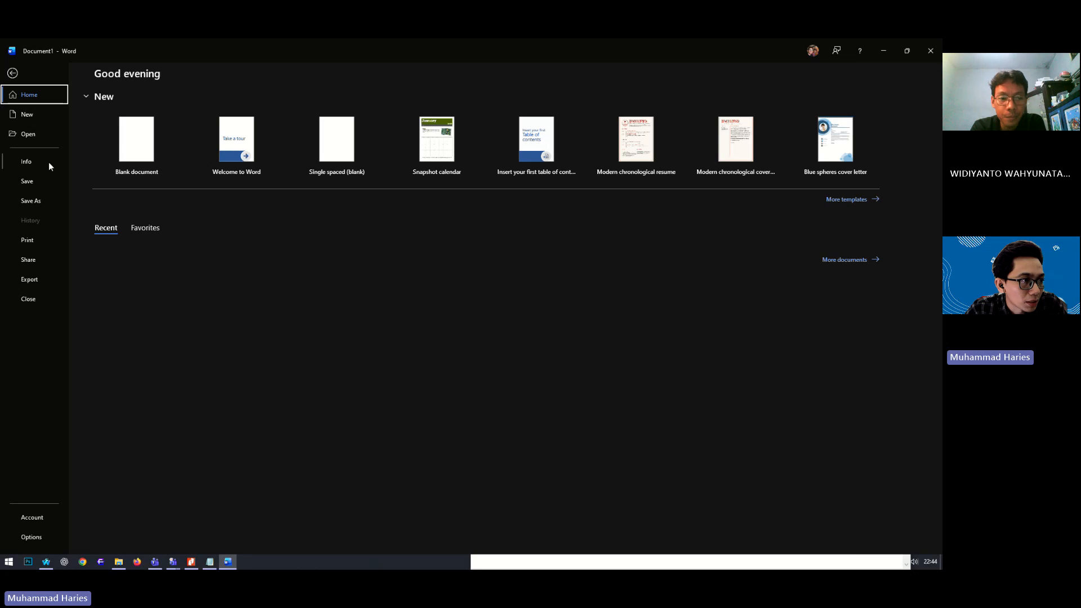
{"action": "left_click", "coordinate": [30, 181]}
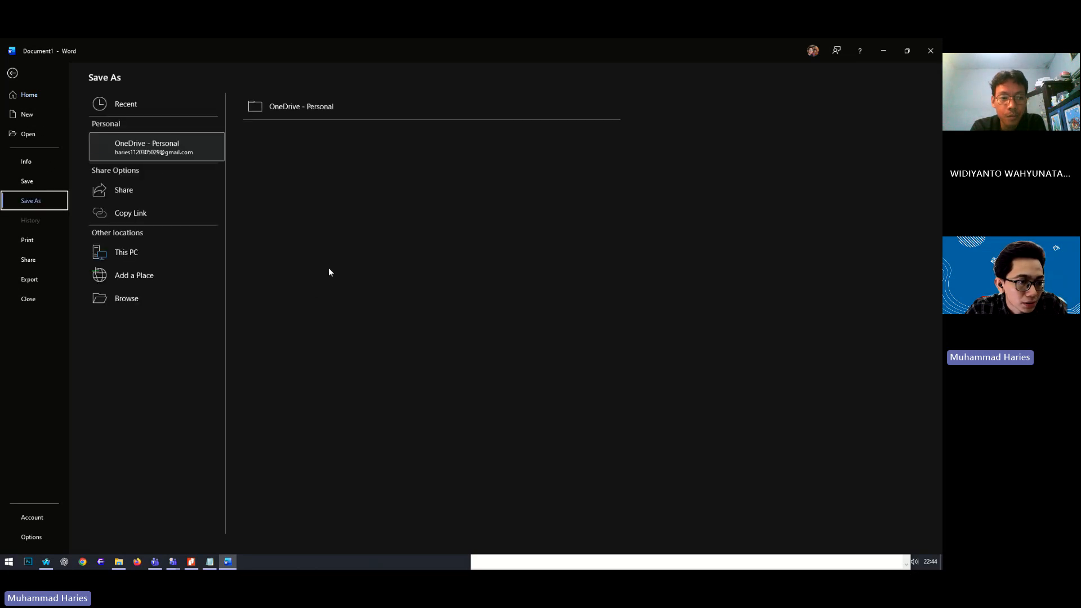
{"action": "left_click", "coordinate": [175, 306]}
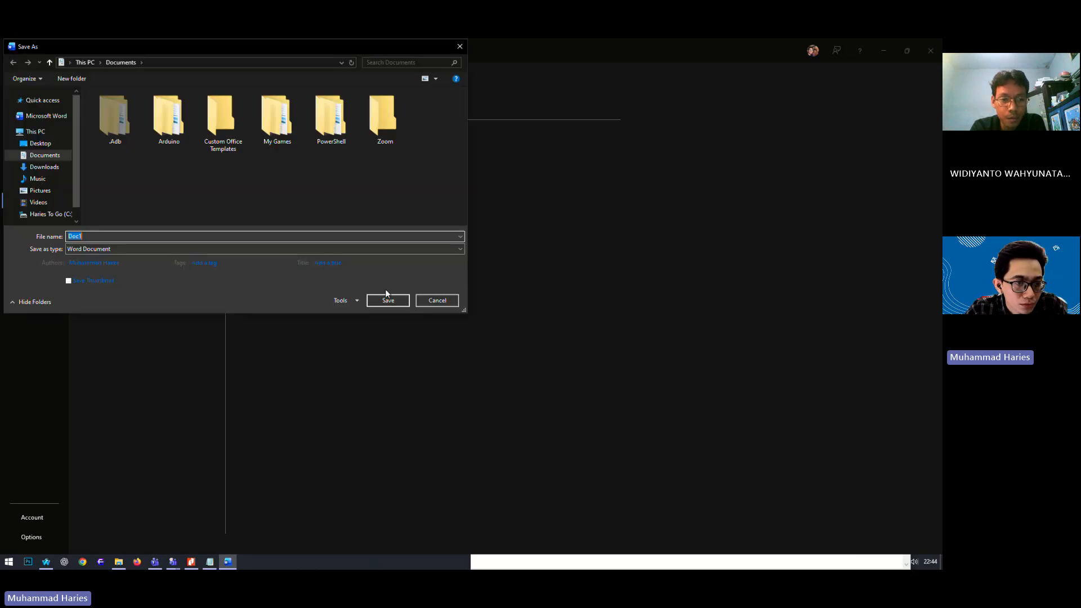
{"action": "left_click", "coordinate": [60, 171]}
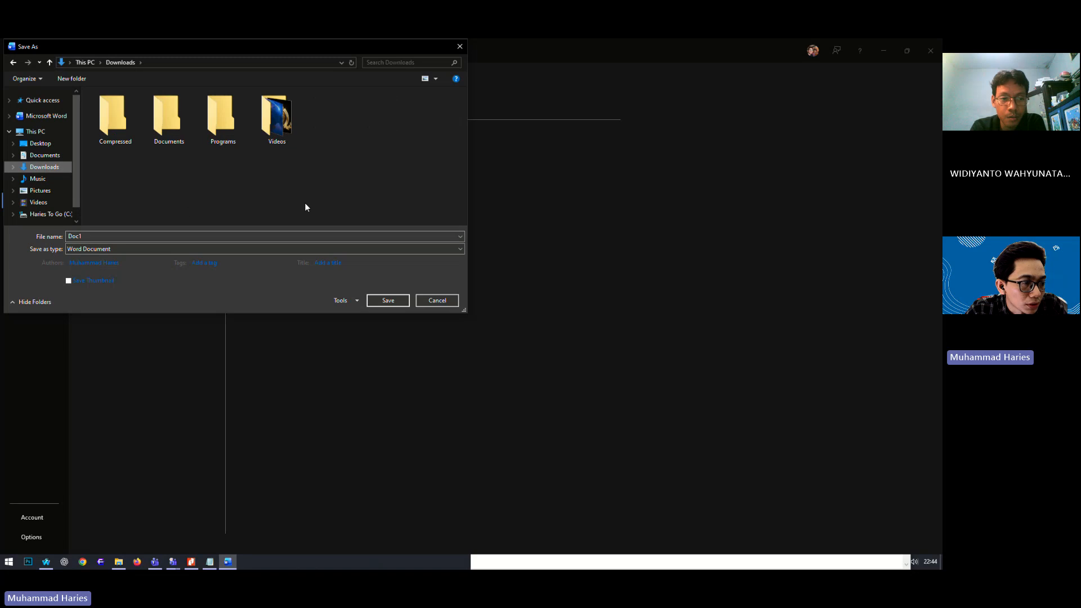
- Name the document "ERD MBG Word" and save it in Word Document format
{"action": "left_click", "coordinate": [122, 236]}
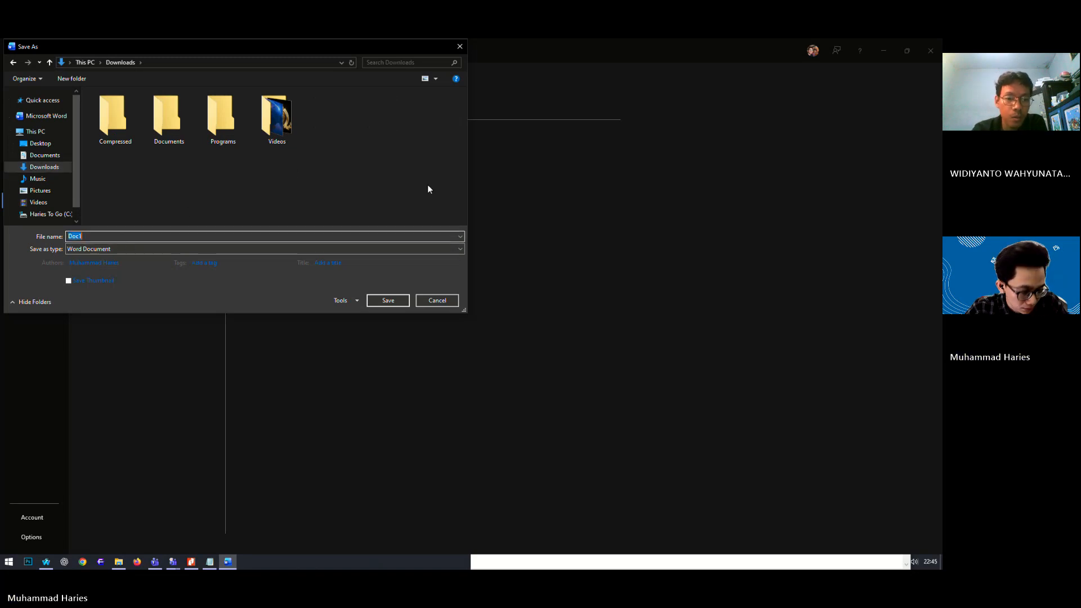
{"action": "type", "text": "Save"}
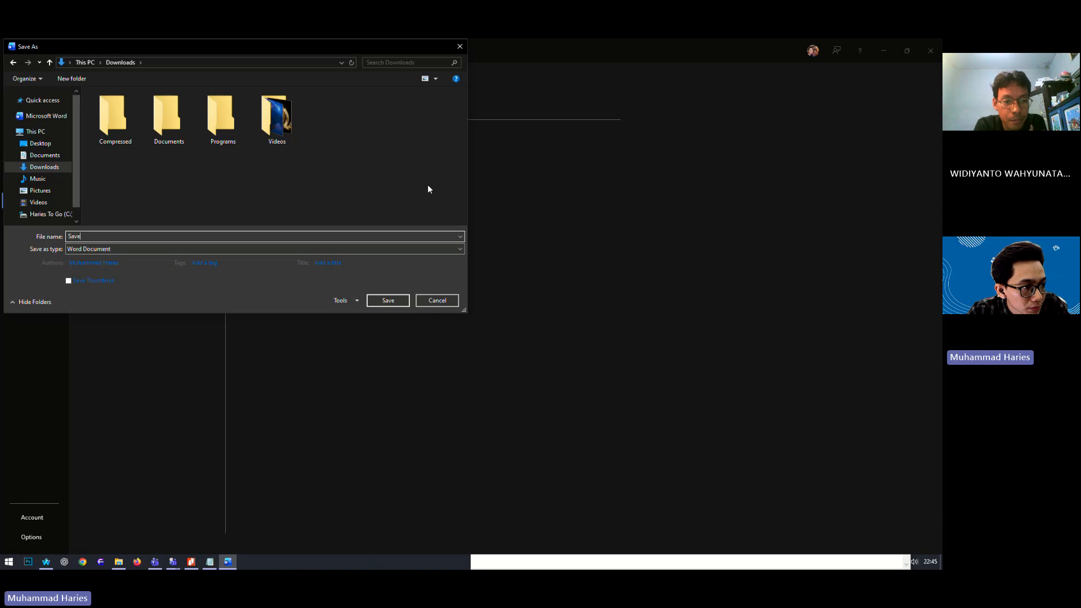
{"action": "key", "text": "BackSpace"}
{"action": "key", "text": "BackSpace"}
{"action": "key", "text": "BackSpace"}
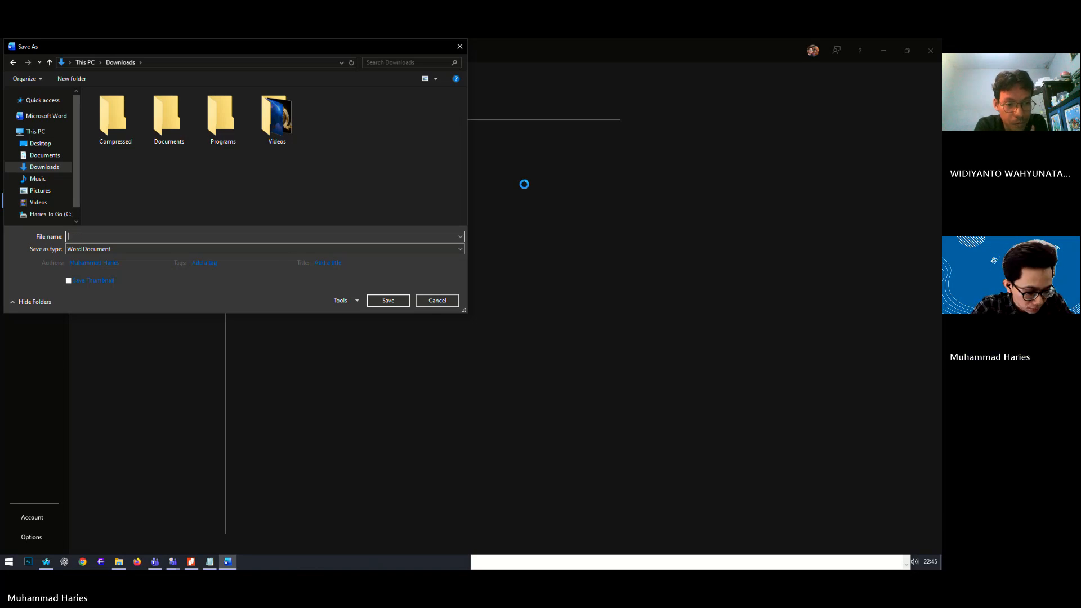
{"action": "type", "text": "ERD"}
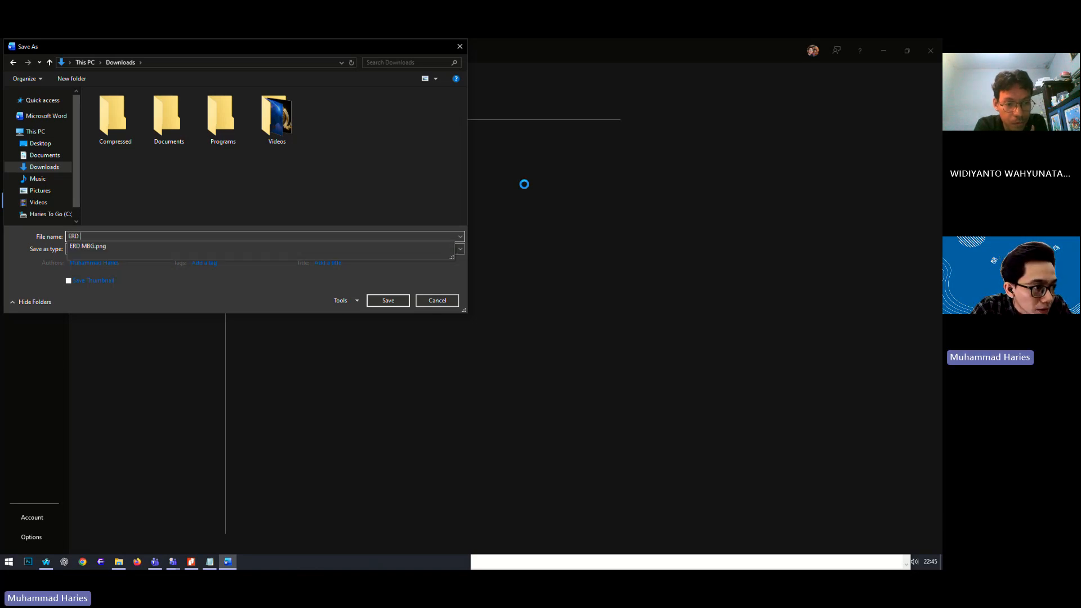
{"action": "type", "text": " MBG W"}
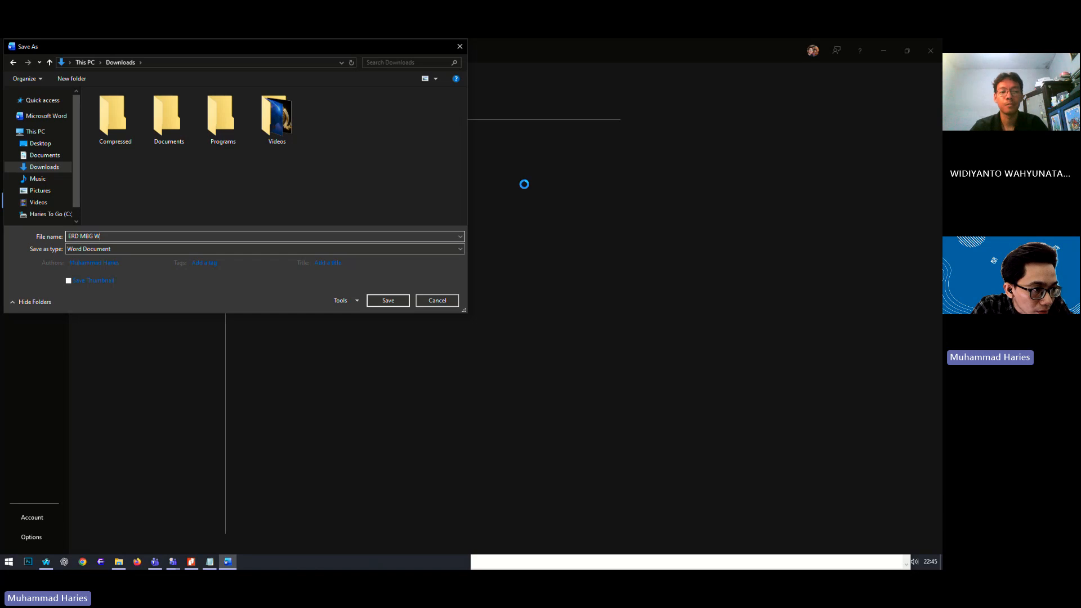
{"action": "type", "text": "ord"}
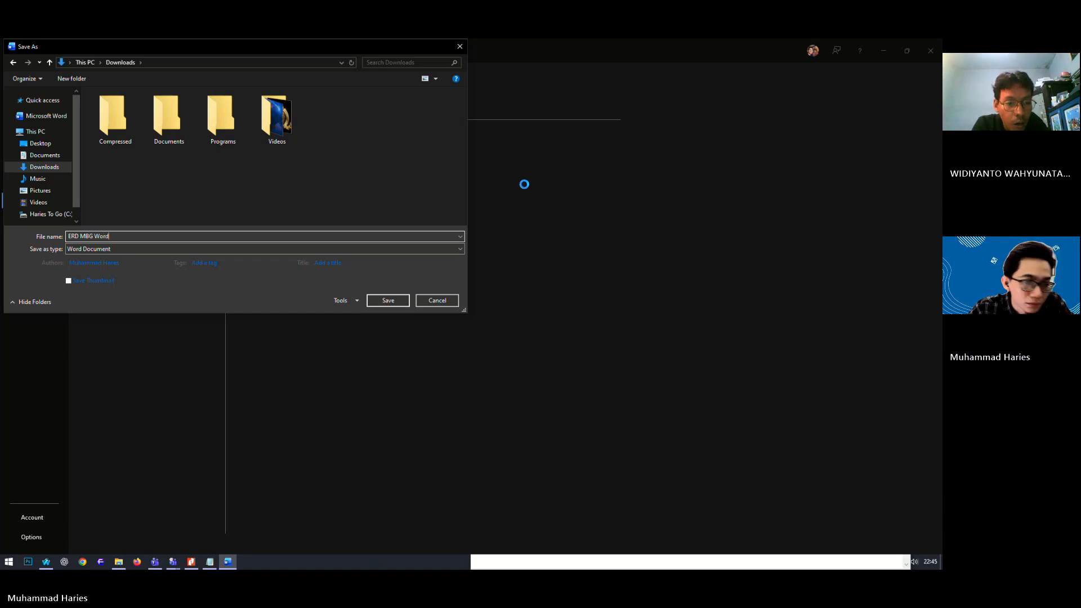
{"action": "left_click", "coordinate": [162, 249]}
{"action": "left_click", "coordinate": [162, 250]}
{"action": "left_click", "coordinate": [385, 300]}
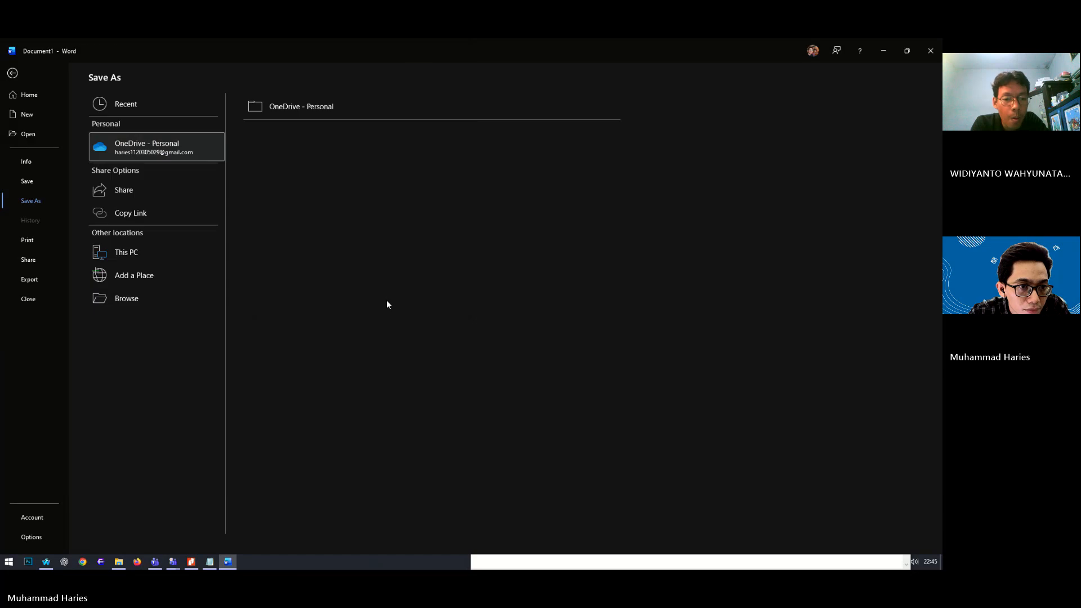
- Close Word and the browser with the draw.io diagram, leaving the page despite its unsaved changes
{"action": "left_click", "coordinate": [931, 54]}
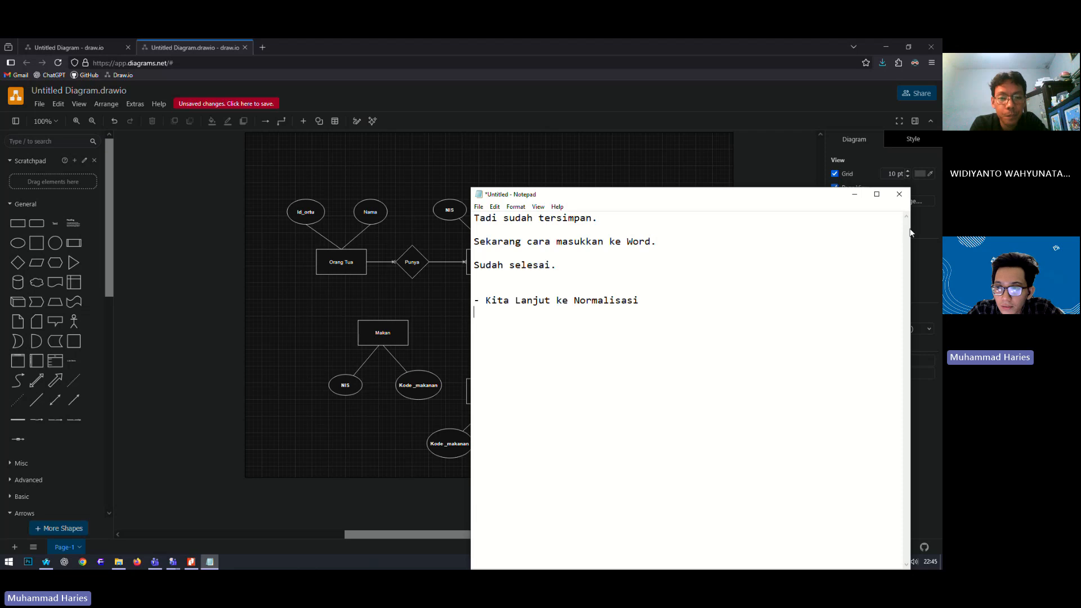
{"action": "left_click", "coordinate": [932, 56]}
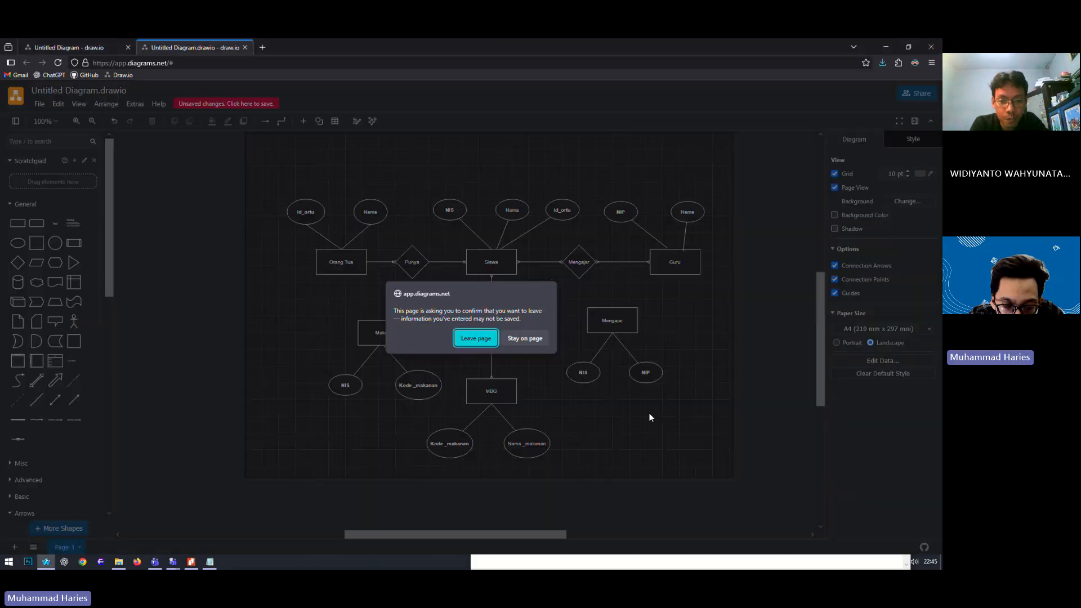
{"action": "left_click", "coordinate": [478, 337]}
- Move the Notepad window up onto the free desktop and replace all its notes with "Materi Normalisasi"
{"action": "left_click_drag", "start_coordinate": [589, 197], "coordinate": [528, 145]}
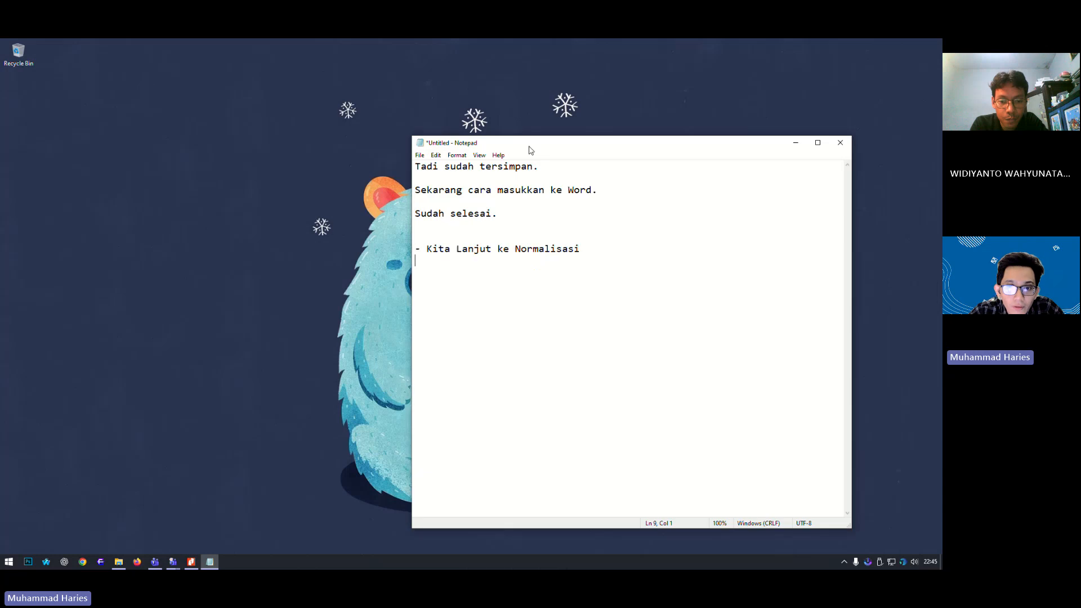
{"action": "left_click_drag", "start_coordinate": [509, 222], "coordinate": [333, 140]}
{"action": "key", "text": "Delete"}
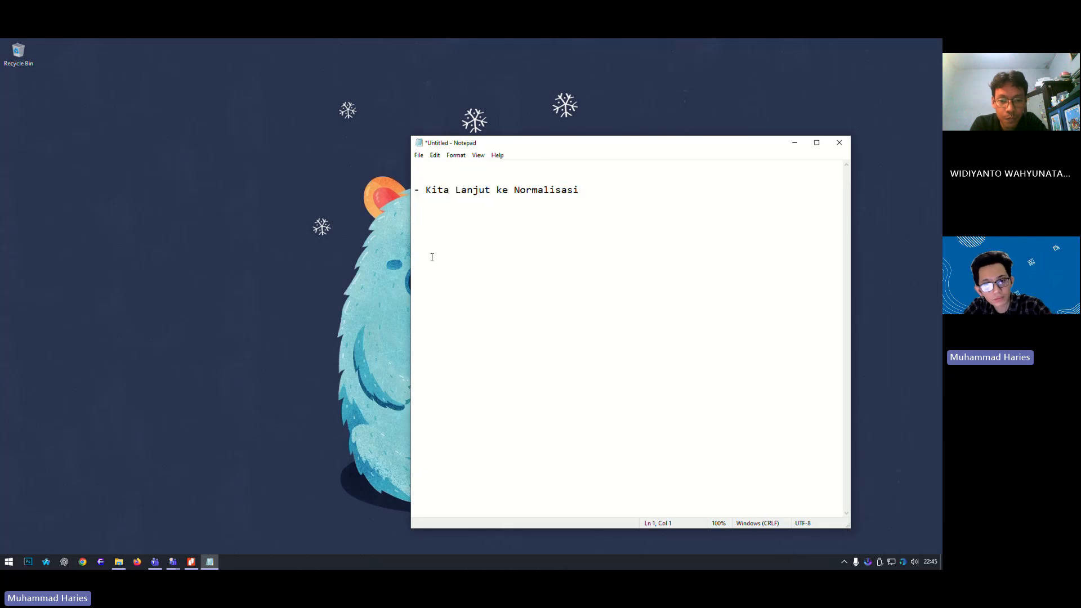
{"action": "left_click_drag", "start_coordinate": [580, 190], "coordinate": [330, 146]}
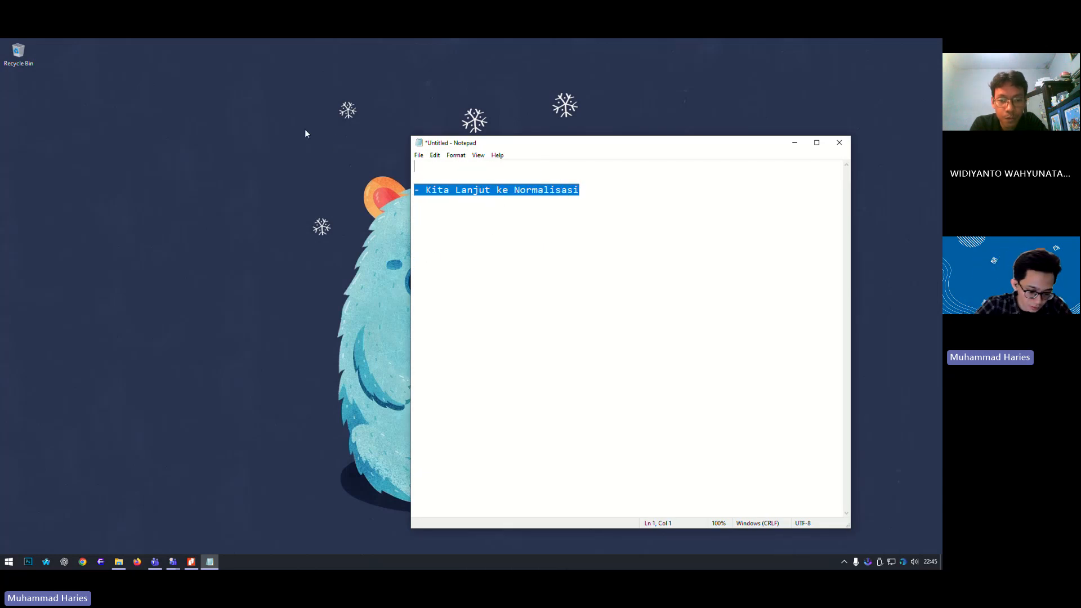
{"action": "type", "text": "Materi No"}
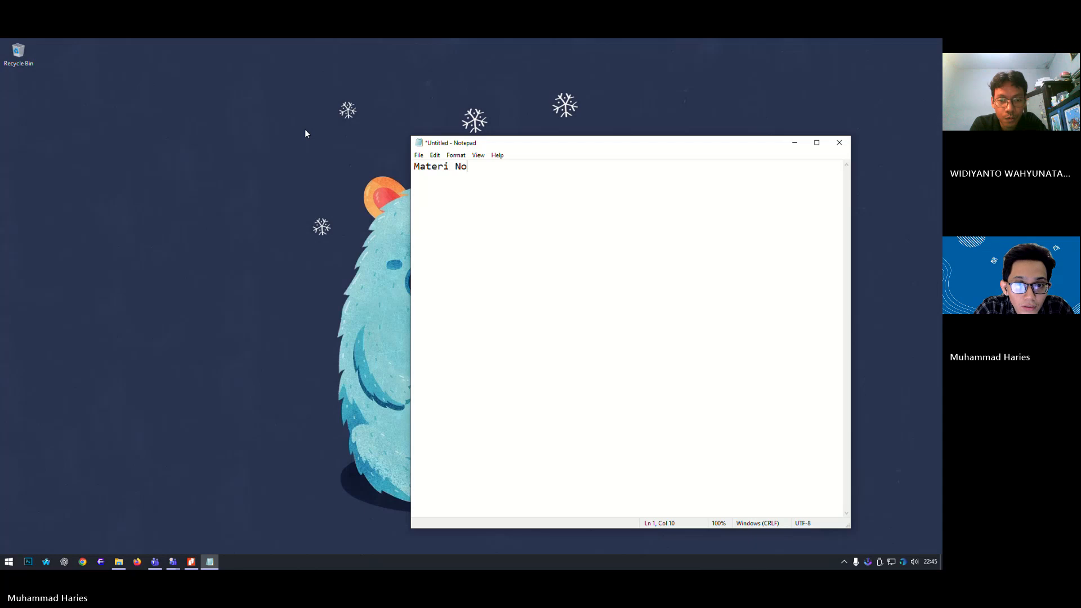
{"action": "type", "text": "rmalisasi"}
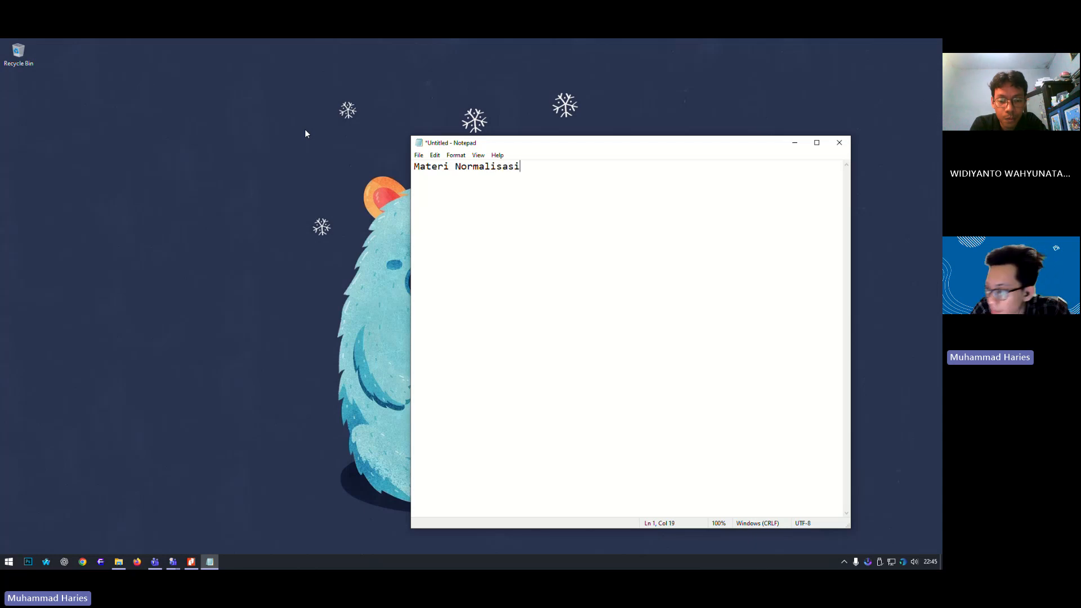
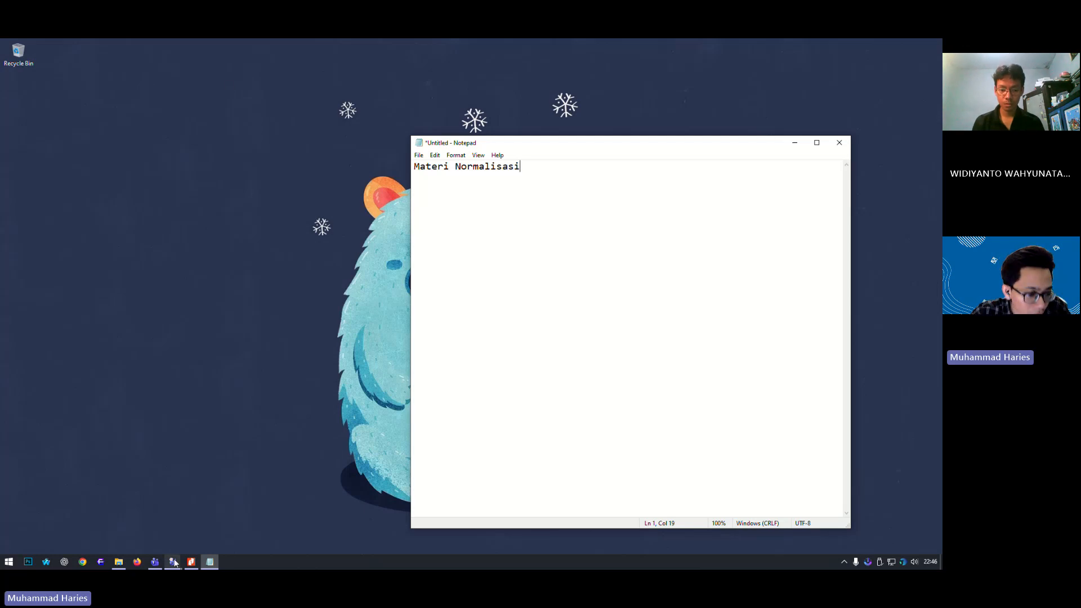
- Open the PDF "Aktifitas 5 - Normalisasi" from the Bahan Ajar Universitas Terbuka folder
{"action": "left_click", "coordinate": [118, 561]}
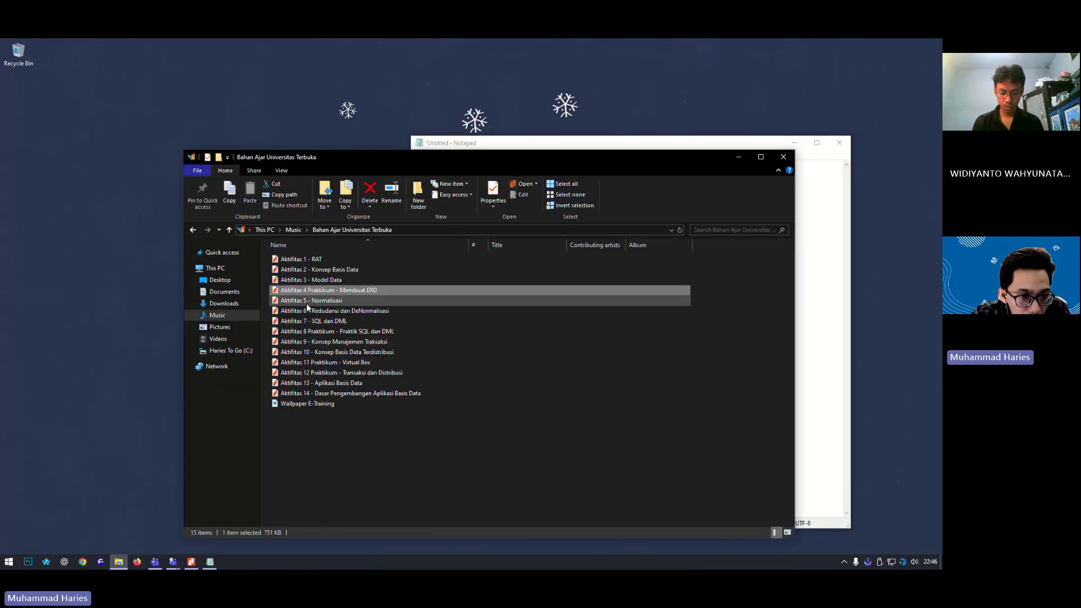
{"action": "left_click", "coordinate": [311, 282]}
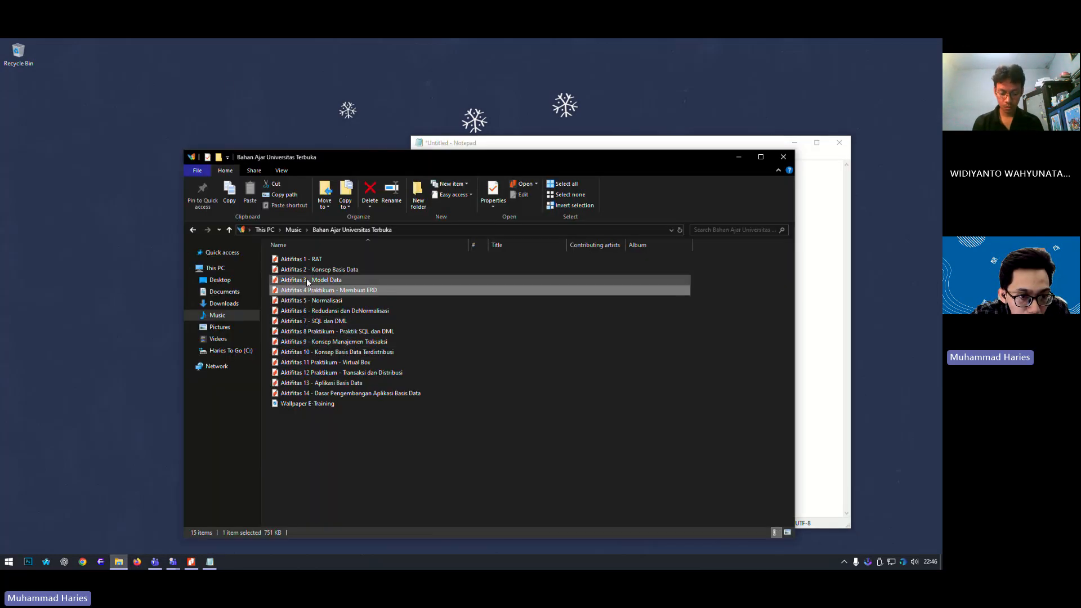
{"action": "left_click", "coordinate": [337, 303]}
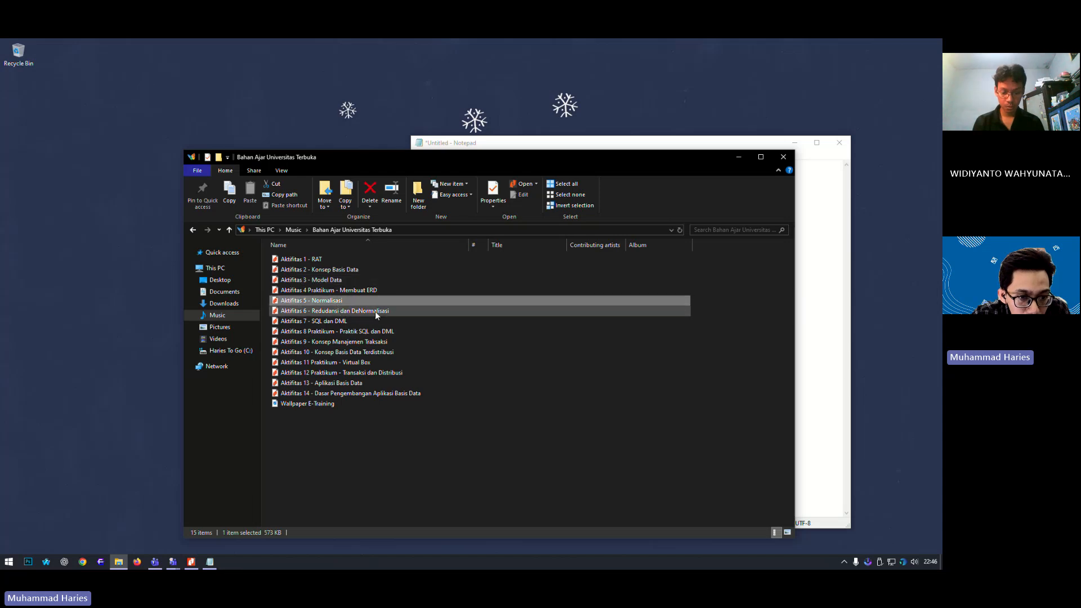
{"action": "double_click", "coordinate": [344, 299]}
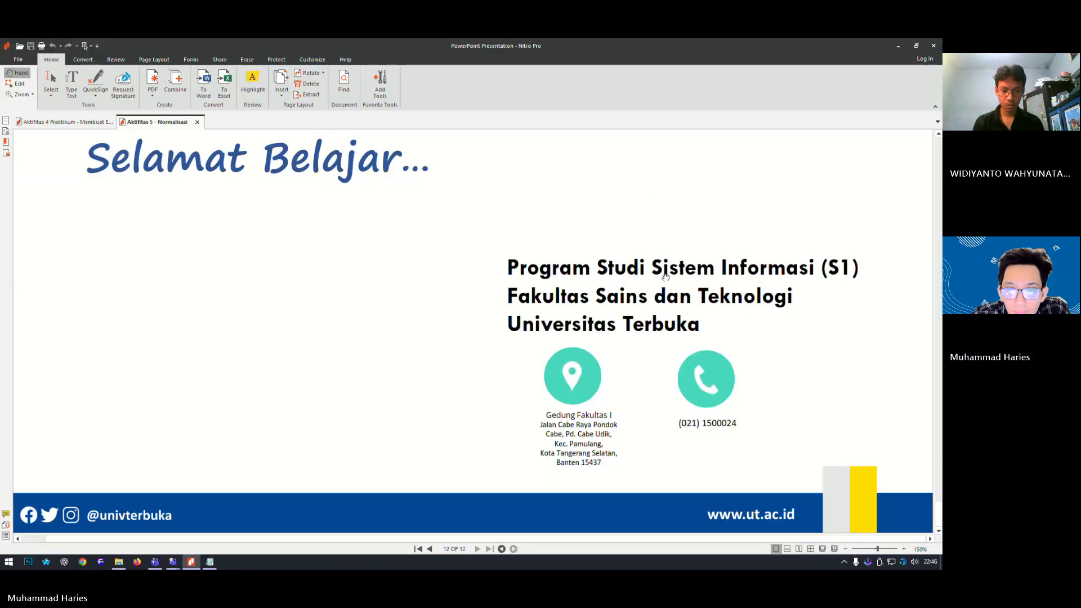
- Go through the normalisation slides to the Un-Normalized table (Tabel 4.16) and restore the maximised PDF window to a smaller size
{"action": "scroll", "coordinate": [670, 276], "scroll_direction": "up", "scroll_amount": 8}
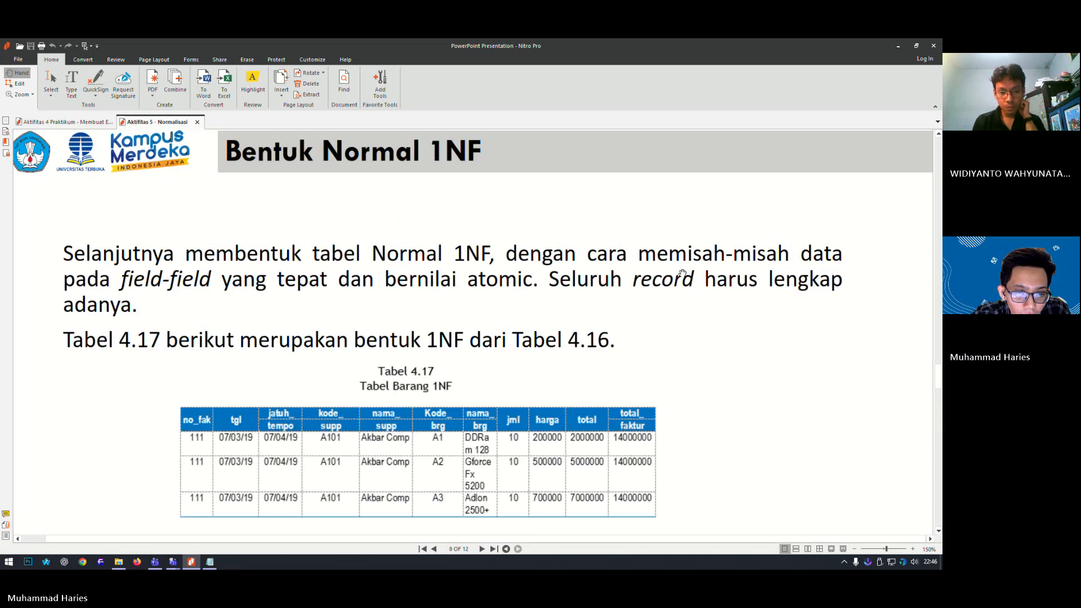
{"action": "scroll", "coordinate": [682, 273], "scroll_direction": "up", "scroll_amount": 6}
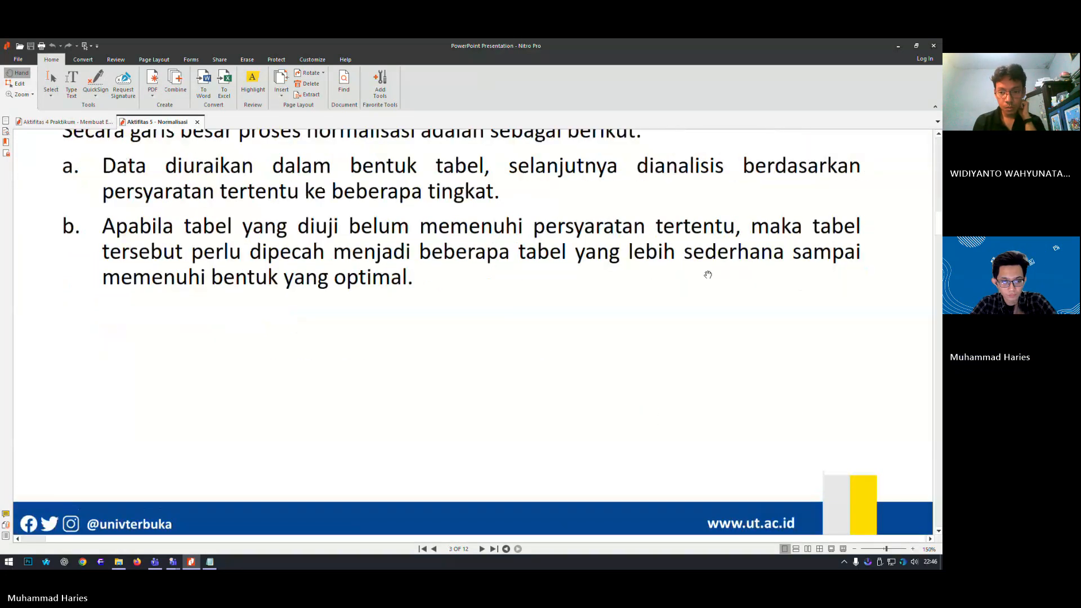
{"action": "scroll", "coordinate": [715, 293], "scroll_direction": "down", "scroll_amount": 5}
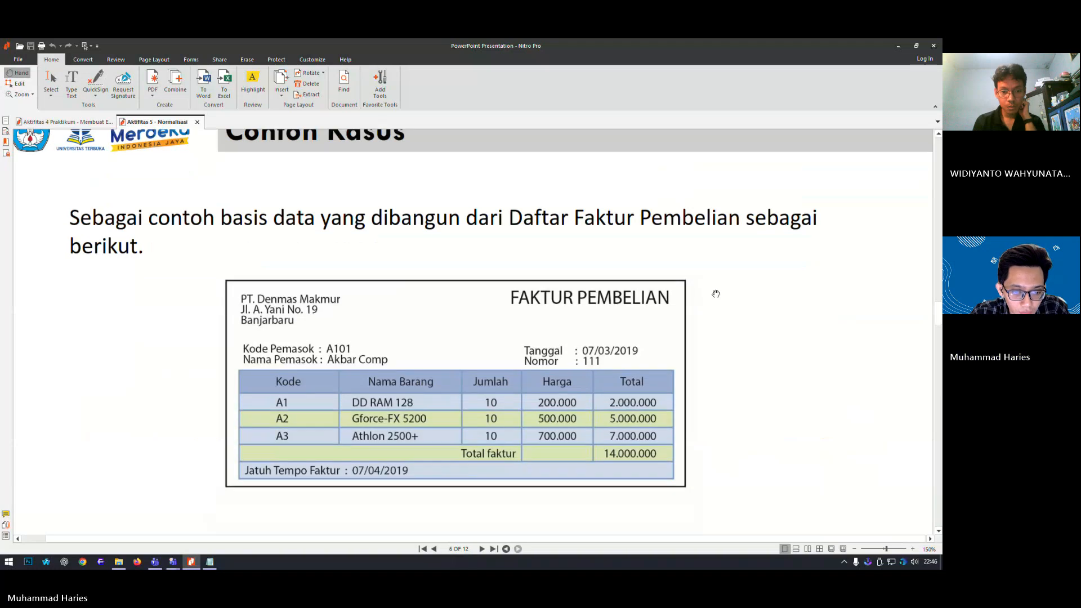
{"action": "scroll", "coordinate": [715, 294], "scroll_direction": "down", "scroll_amount": 5}
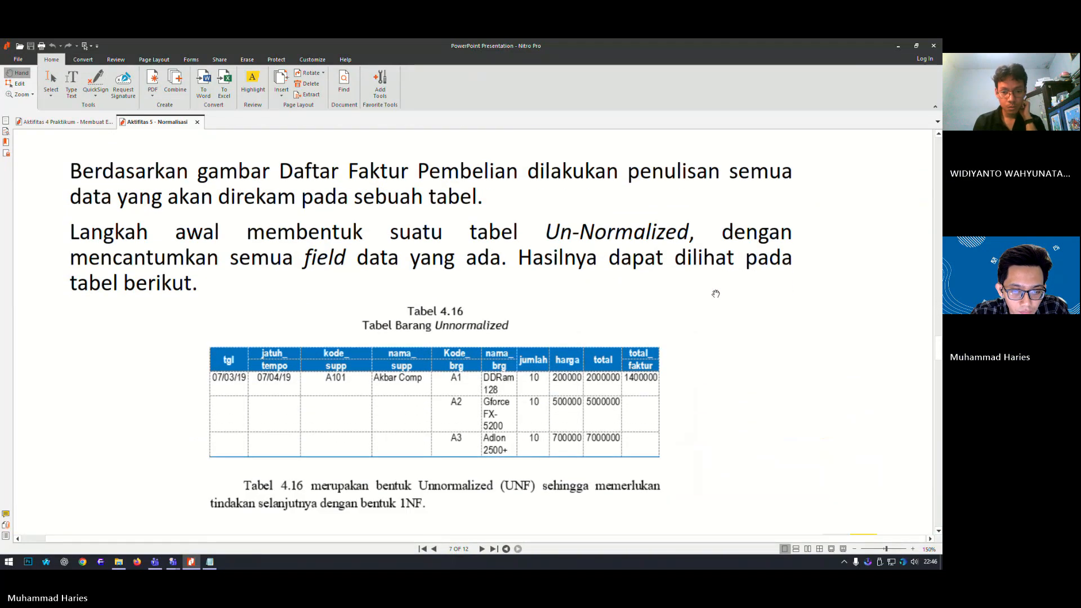
{"action": "left_click", "coordinate": [916, 45]}
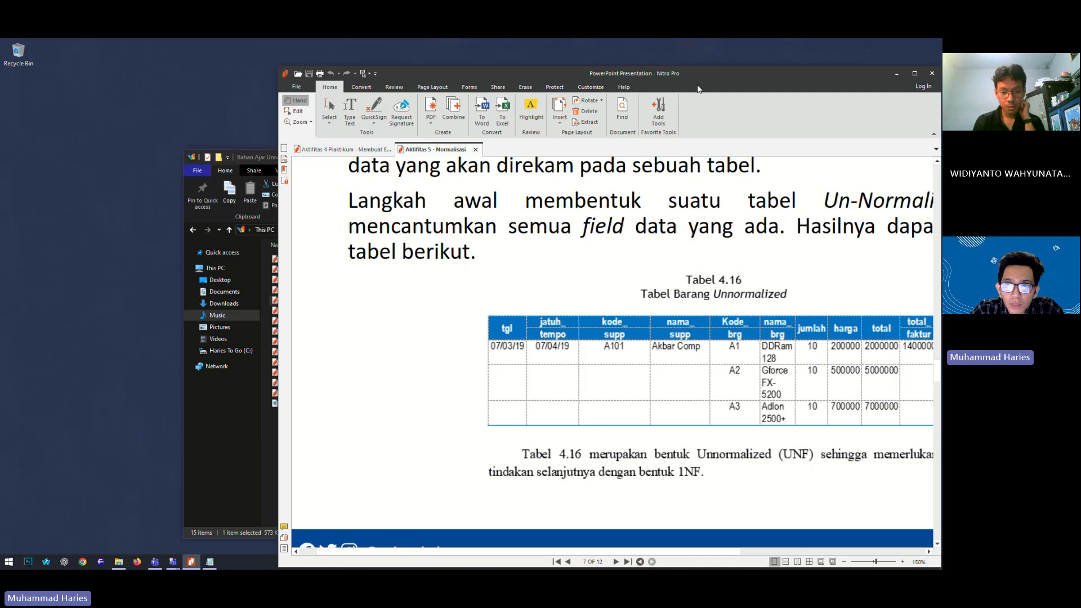
- Narrow the PDF window on the desktop so the whole Tabel 4.16 shows, and place the Notepad window beside it
{"action": "left_click_drag", "start_coordinate": [692, 77], "coordinate": [388, 61]}
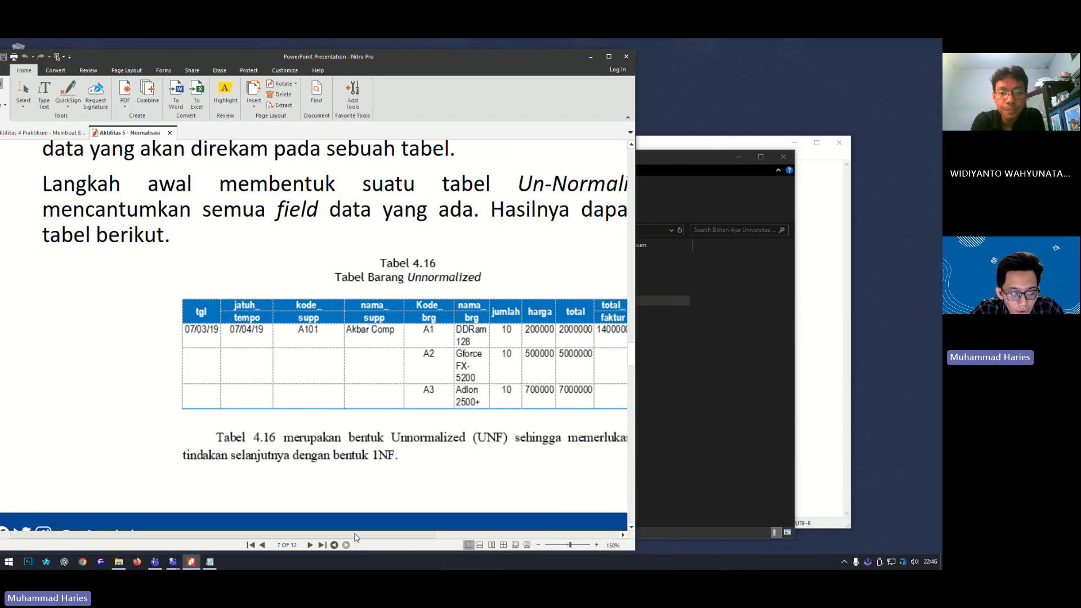
{"action": "left_click_drag", "start_coordinate": [358, 535], "coordinate": [457, 541]}
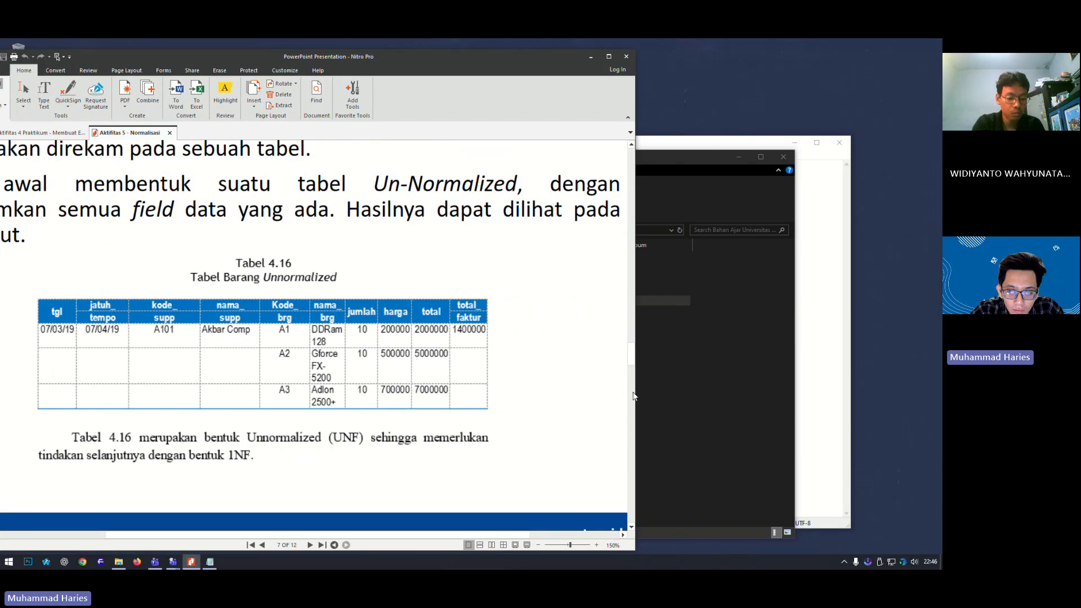
{"action": "left_click_drag", "start_coordinate": [634, 390], "coordinate": [511, 386]}
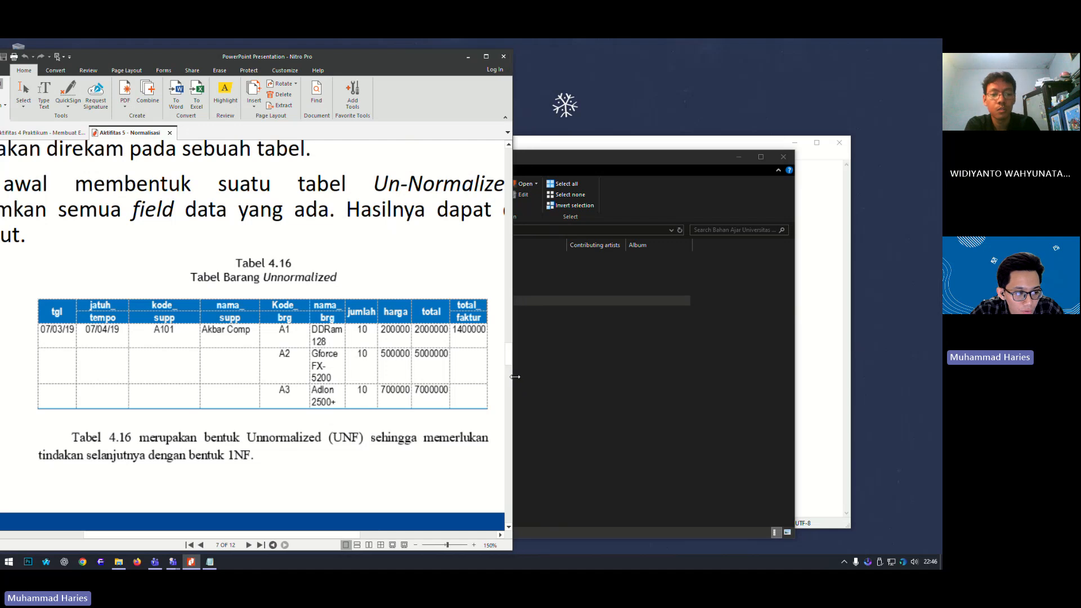
{"action": "mouse_move", "coordinate": [337, 535]}
{"action": "left_mouse_down"}
{"action": "mouse_move", "coordinate": [358, 535]}
{"action": "mouse_move", "coordinate": [341, 533]}
{"action": "left_mouse_up"}
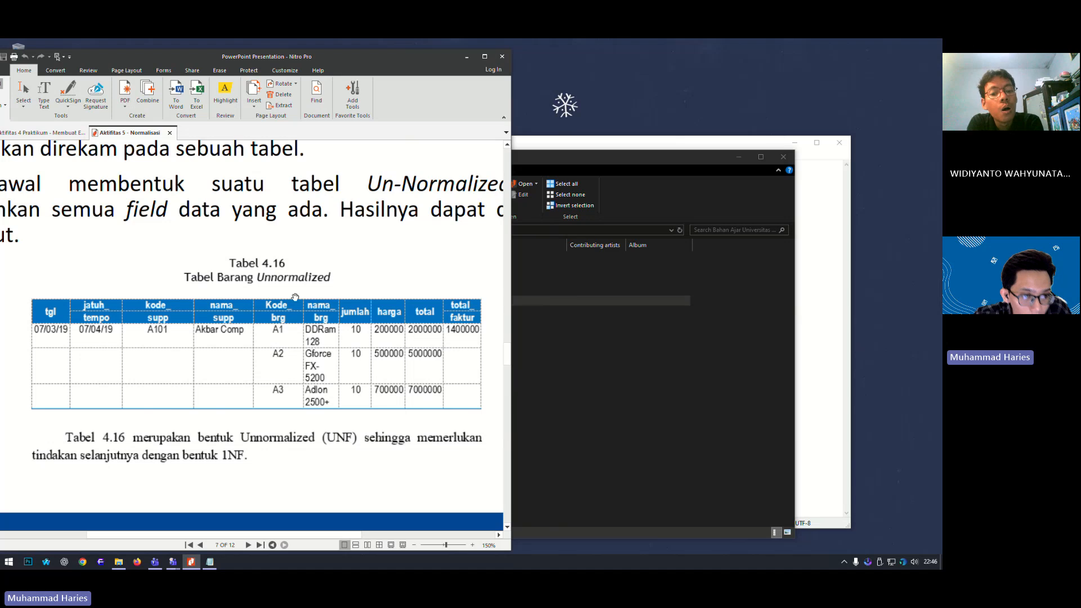
{"action": "left_click", "coordinate": [210, 562]}
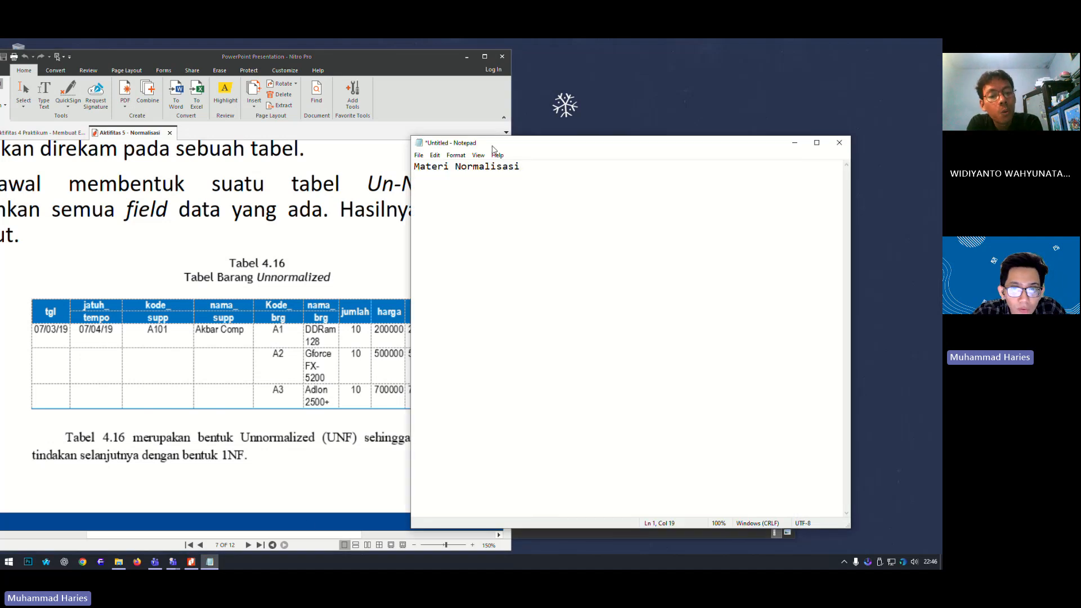
{"action": "left_click_drag", "start_coordinate": [492, 149], "coordinate": [574, 163]}
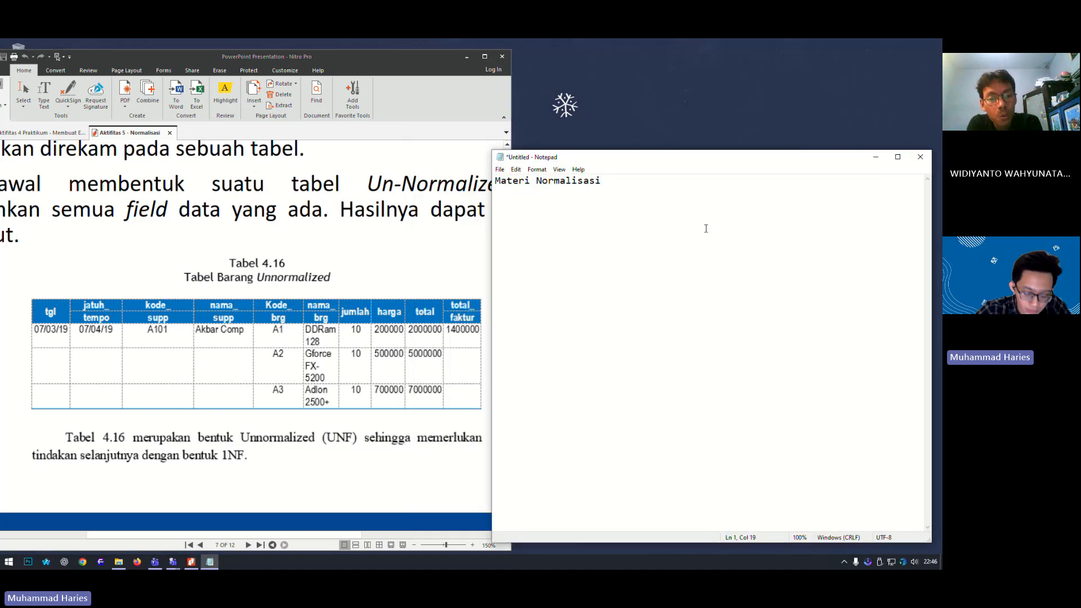
- Below the "Materi Normalisasi" heading, leave two blank lines and write "- Disebelah itu contoh tabel tidak normal"
{"action": "key", "text": "Return"}
{"action": "key", "text": "Return"}
{"action": "key", "text": "Return"}
{"action": "type", "text": "- "}
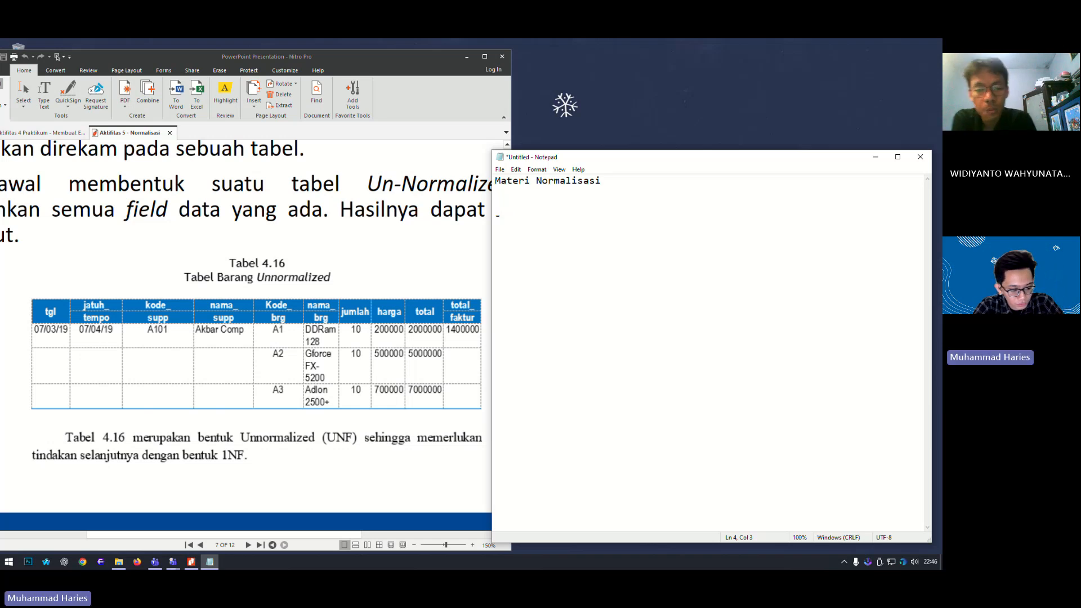
{"action": "type", "text": "Disebela"}
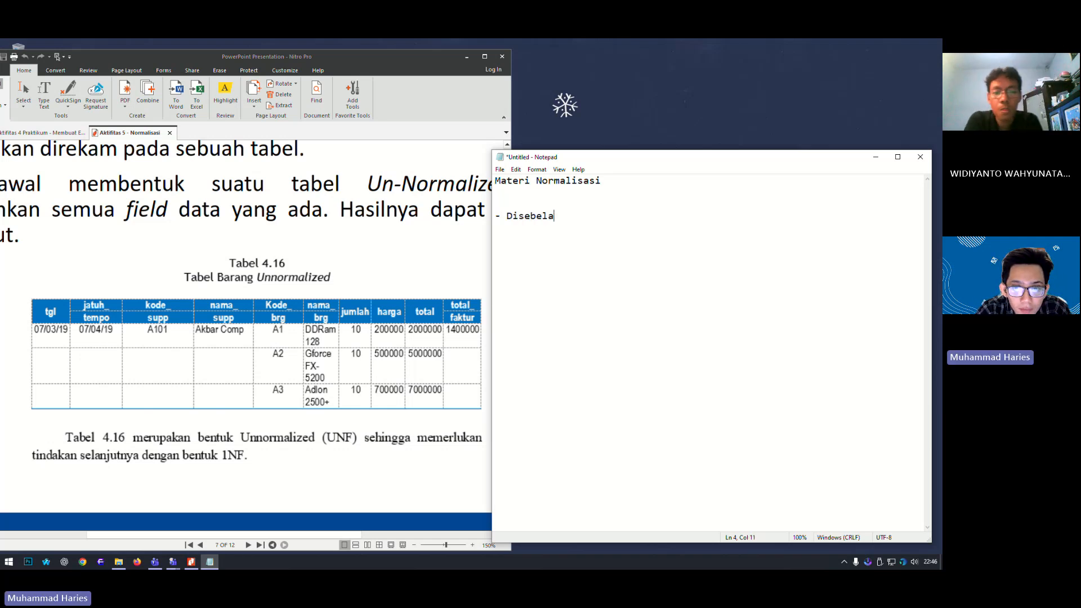
{"action": "type", "text": "h itu cion"}
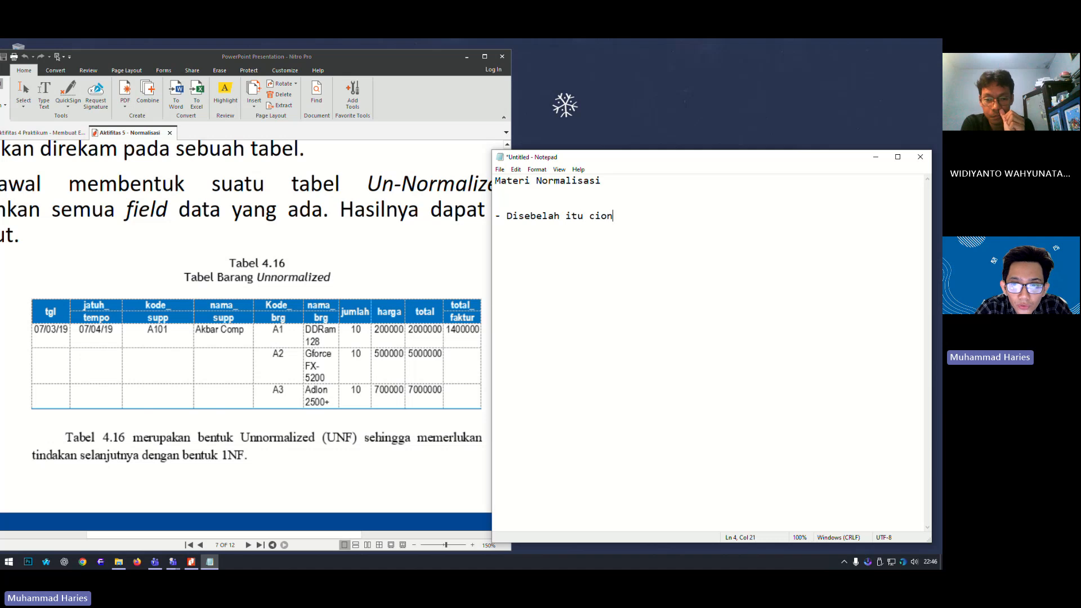
{"action": "key", "text": "BackSpace"}
{"action": "key", "text": "BackSpace"}
{"action": "key", "text": "BackSpace"}
{"action": "type", "text": "ontoh "}
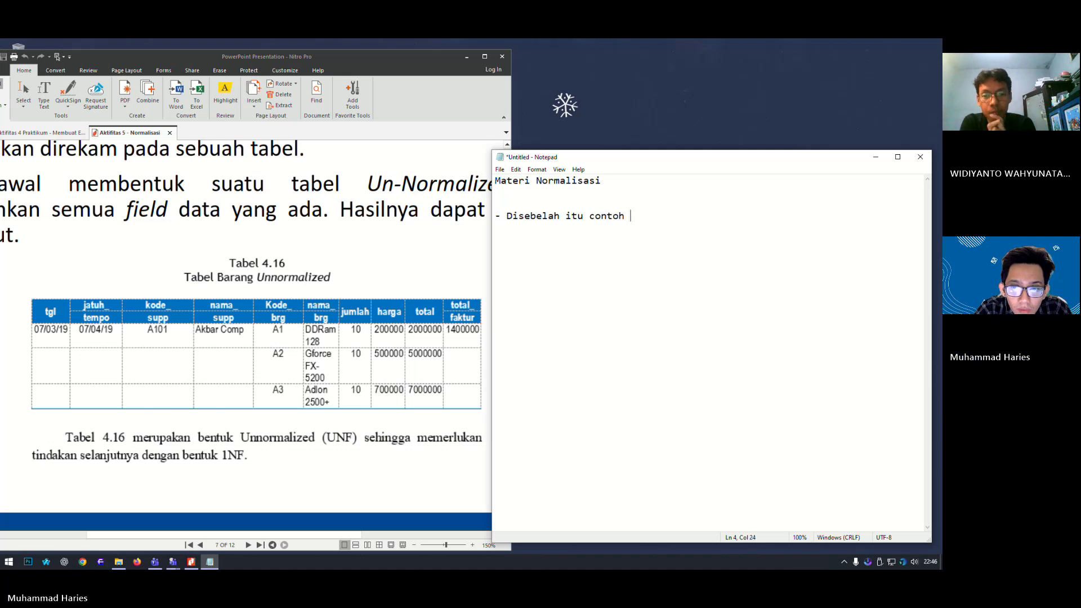
{"action": "type", "text": "tabel tida"}
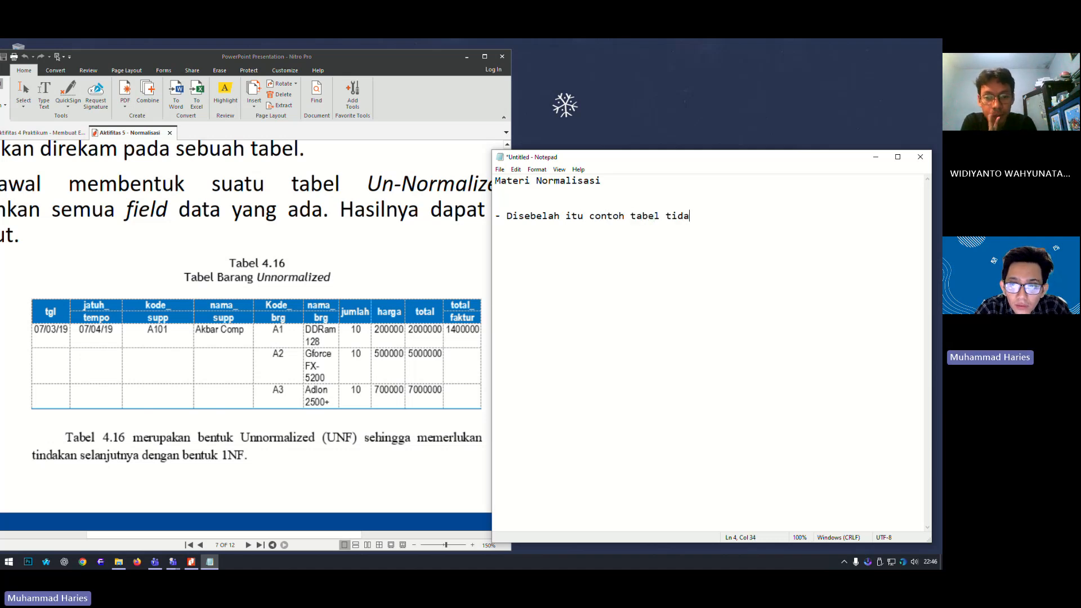
{"action": "type", "text": "k normal"}
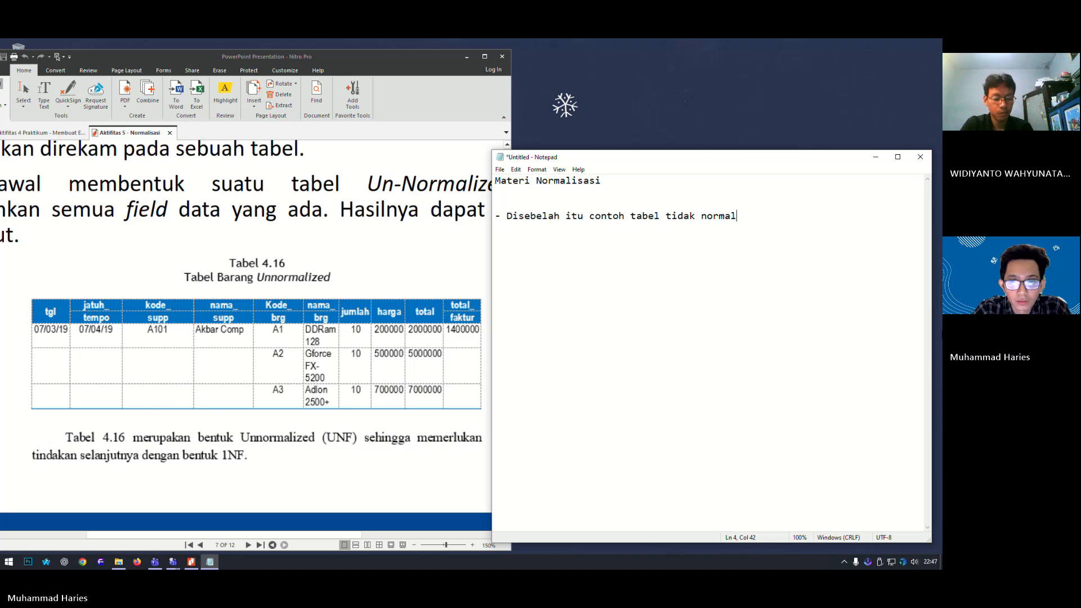
- Turn the note line into a question by adding ", kenapa ?" at its end
{"action": "key", "text": "Return"}
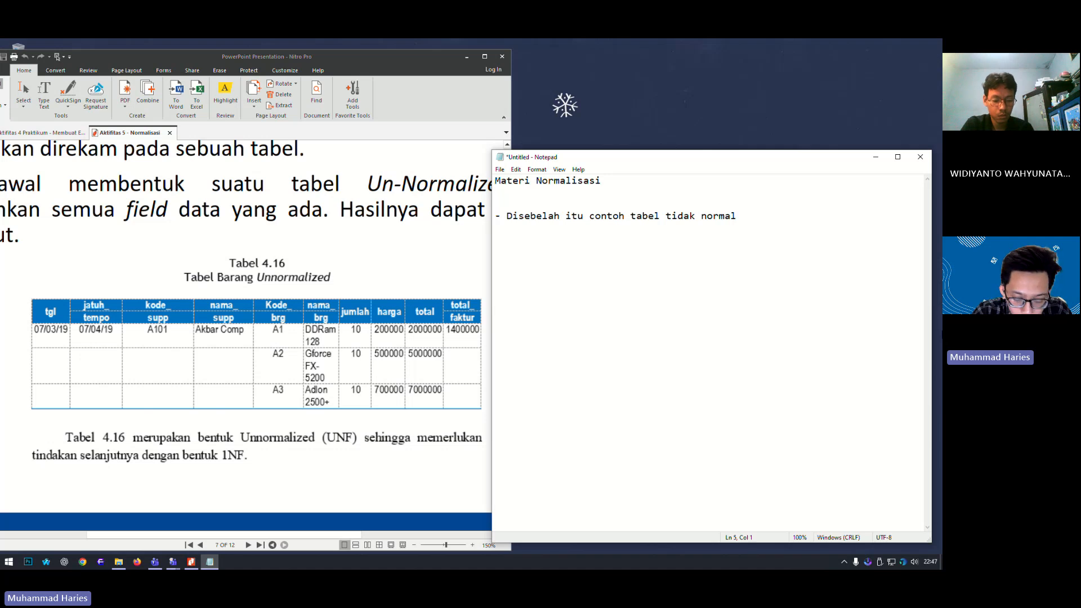
{"action": "key", "text": "BackSpace"}
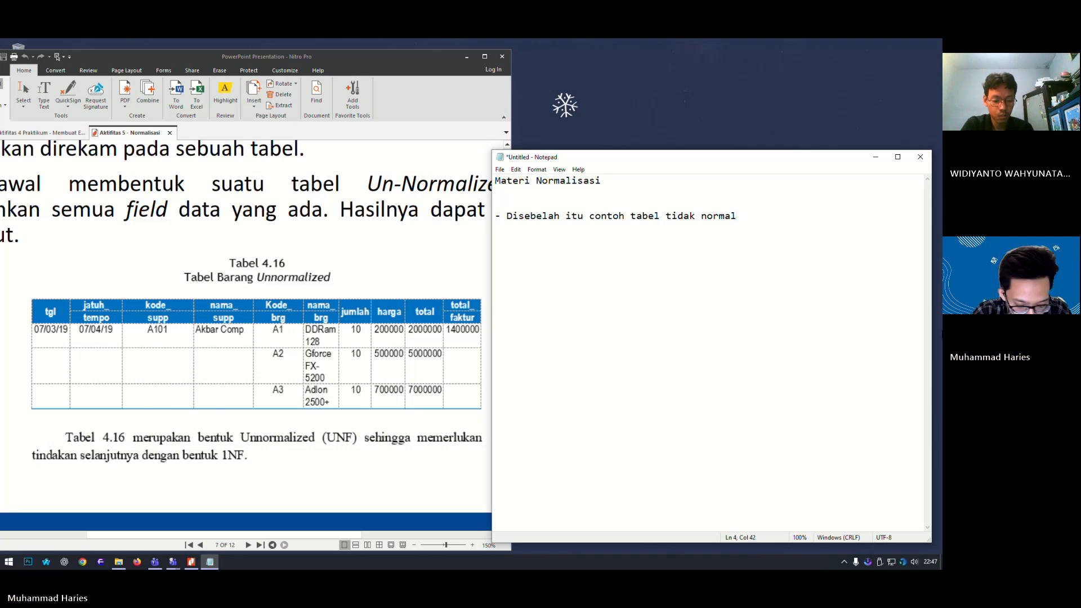
{"action": "type", "text": ", kenapoa"}
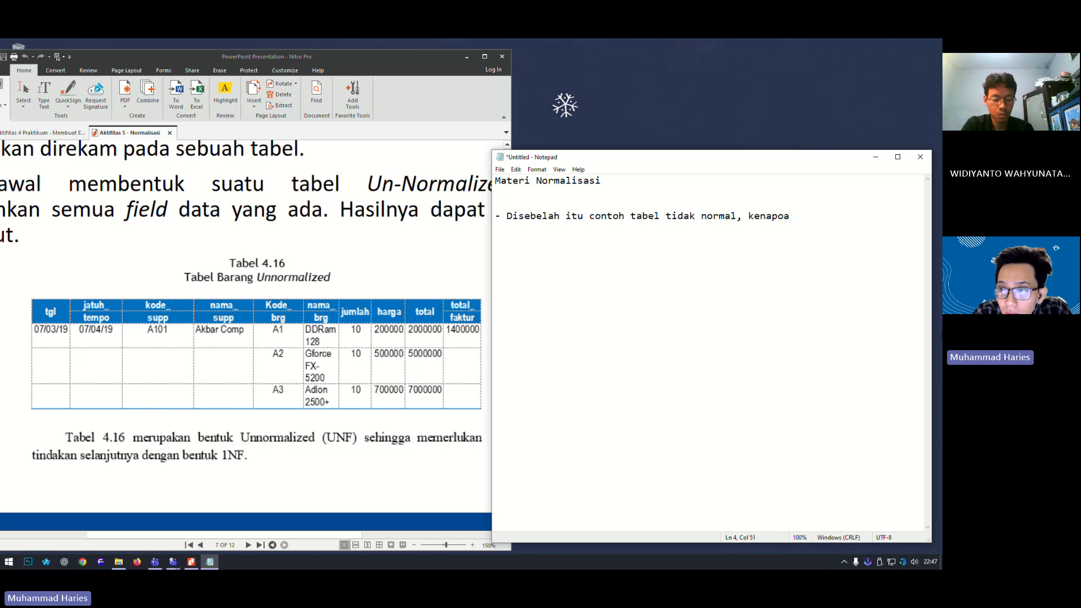
{"action": "key", "text": "BackSpace"}
{"action": "key", "text": "BackSpace"}
{"action": "type", "text": "a ?"}
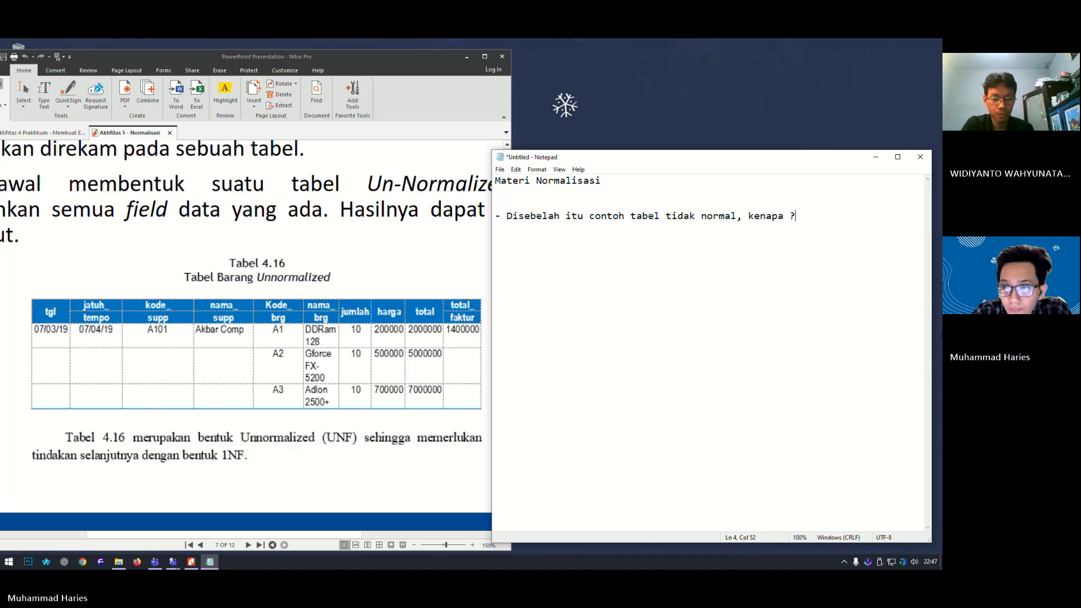
- Write a numbered point under the question: "1. Tanggal pada data ke 2 dan 3 kosong"
{"action": "key", "text": "Return"}
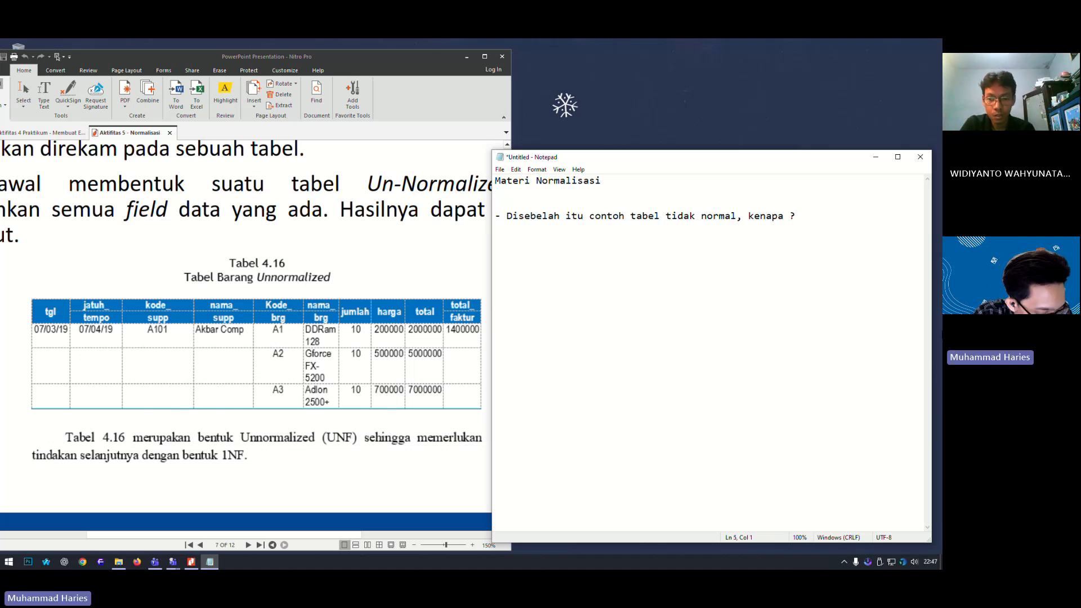
{"action": "type", "text": "1. Tan"}
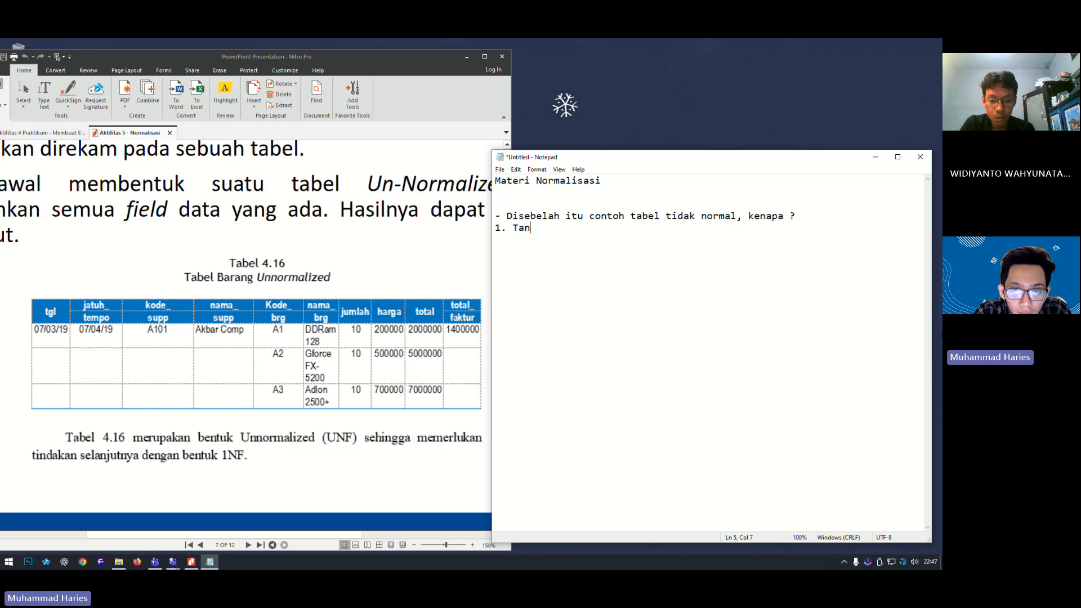
{"action": "type", "text": "ggal pada dat"}
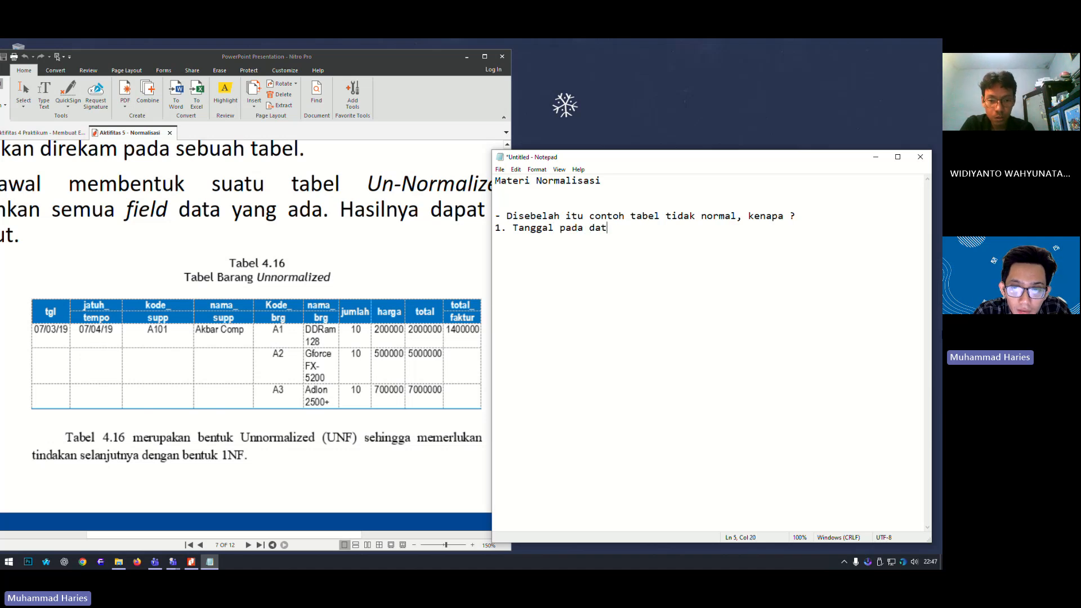
{"action": "type", "text": "a ke"}
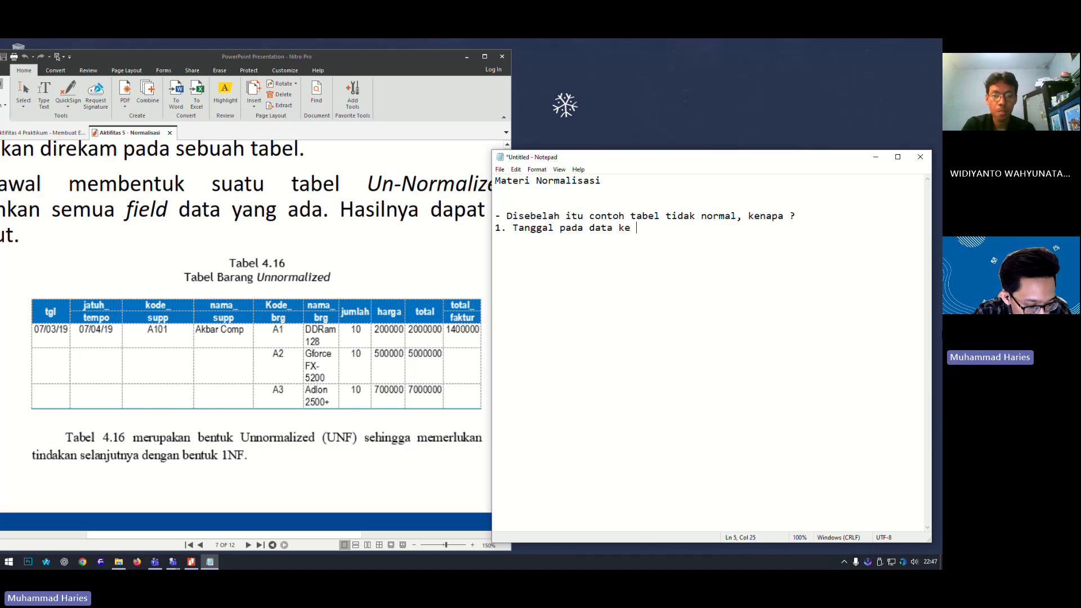
{"action": "type", "text": " 2 dan 3"}
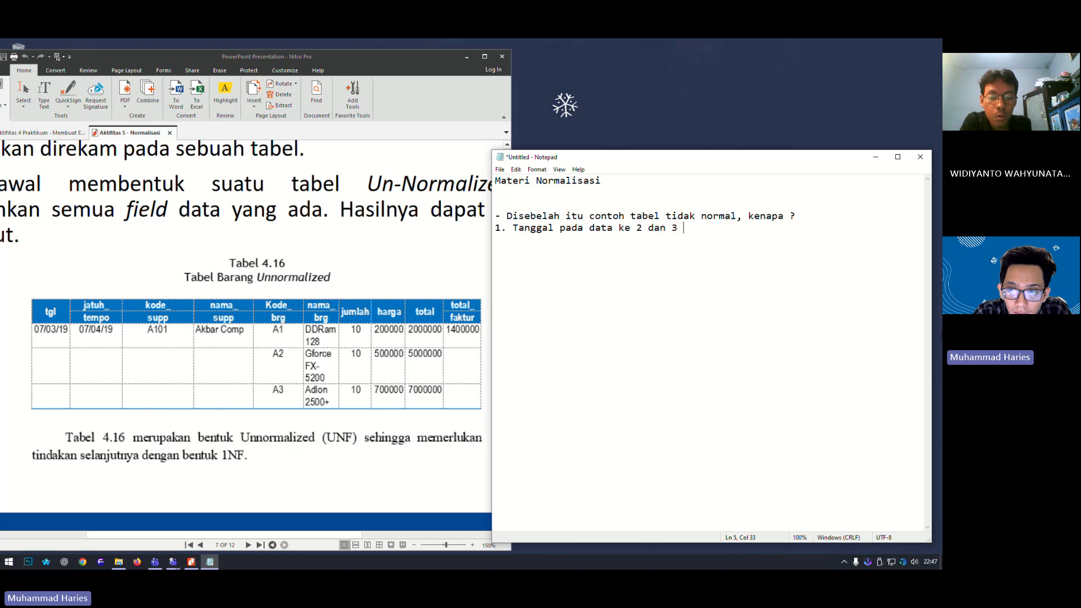
{"action": "type", "text": " kos"}
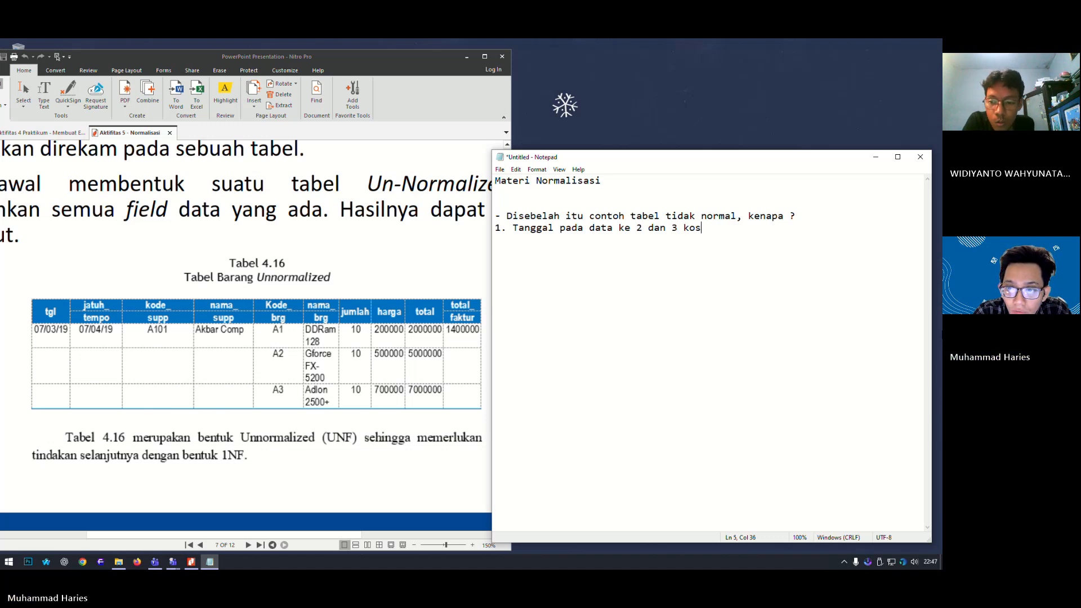
{"action": "type", "text": "ong"}
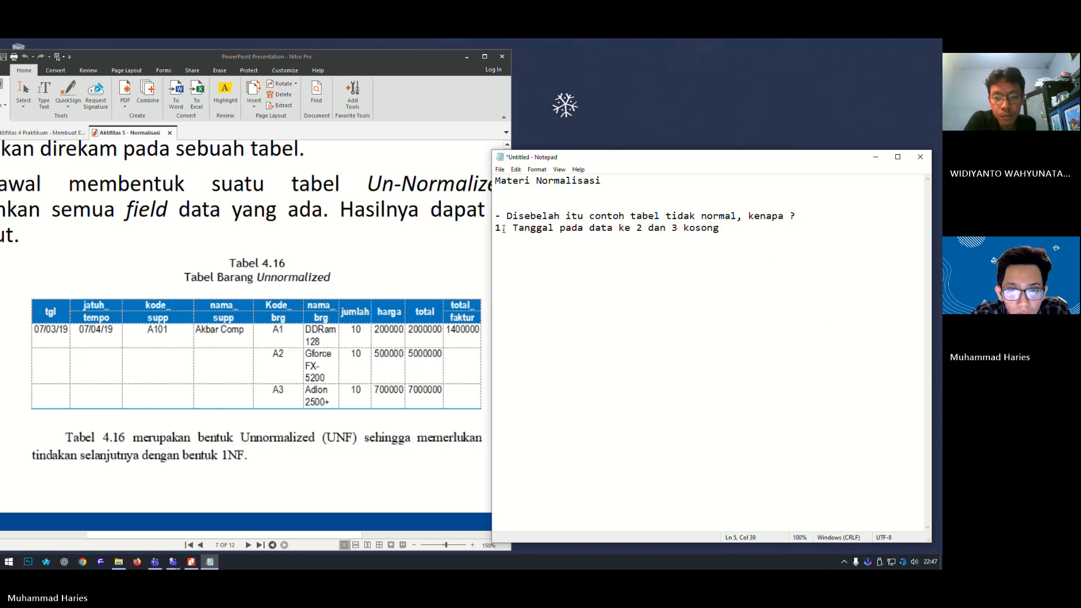
- Remove the dash before the question line and replace the "1." of the point below it with a dash
{"action": "left_click_drag", "start_coordinate": [506, 217], "coordinate": [495, 228]}
{"action": "key", "text": "BackSpace"}
{"action": "type", "text": "-"}
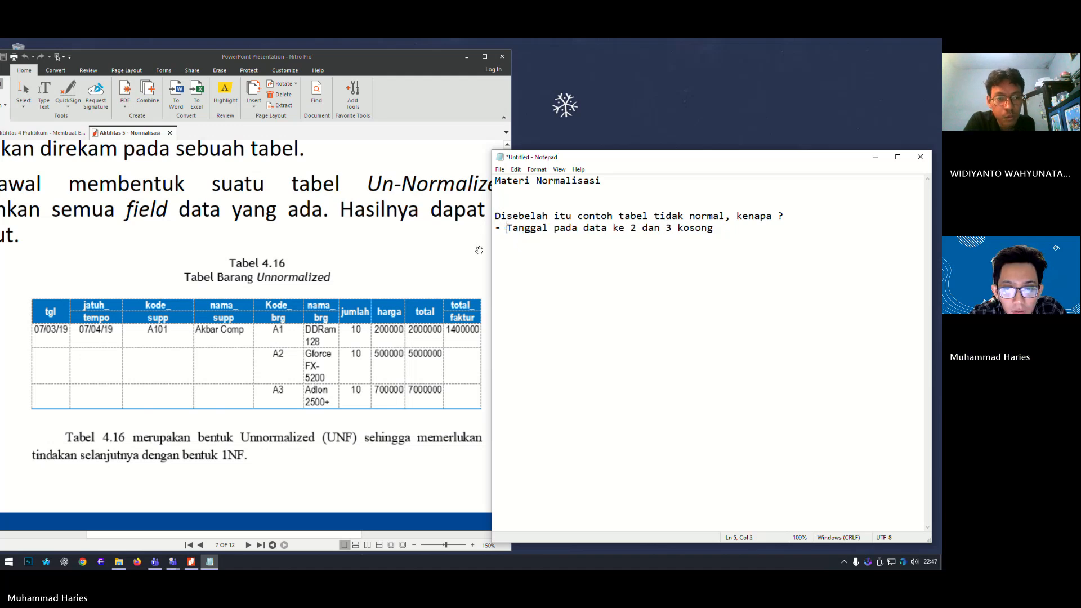
- End the "Tanggal" bullet with a full stop and start a new dash bullet on the line below
{"action": "left_click", "coordinate": [736, 231]}
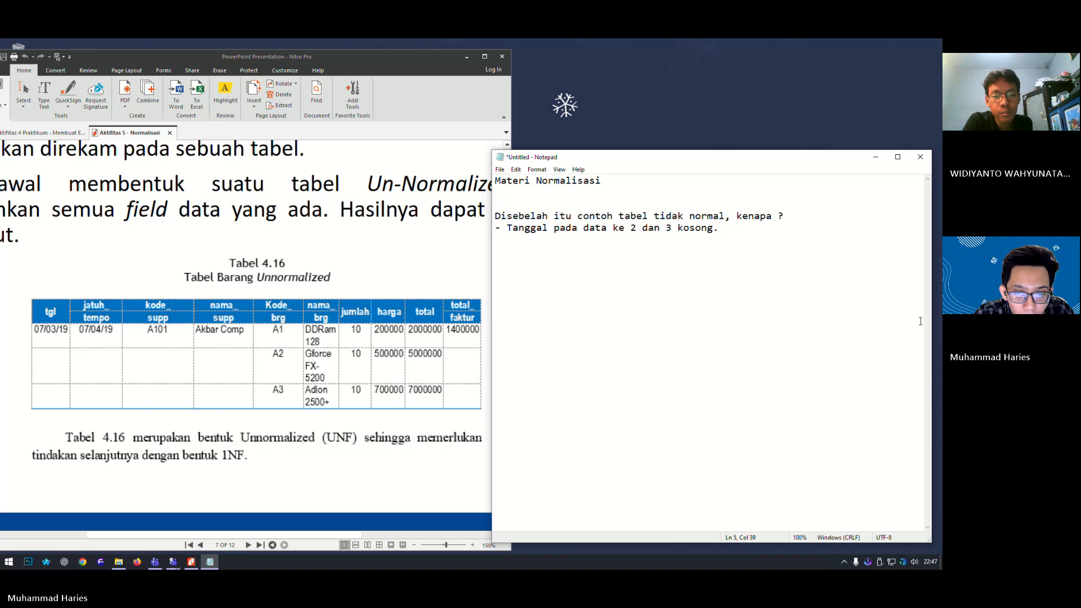
{"action": "key", "text": "Return"}
{"action": "type", "text": "-"}
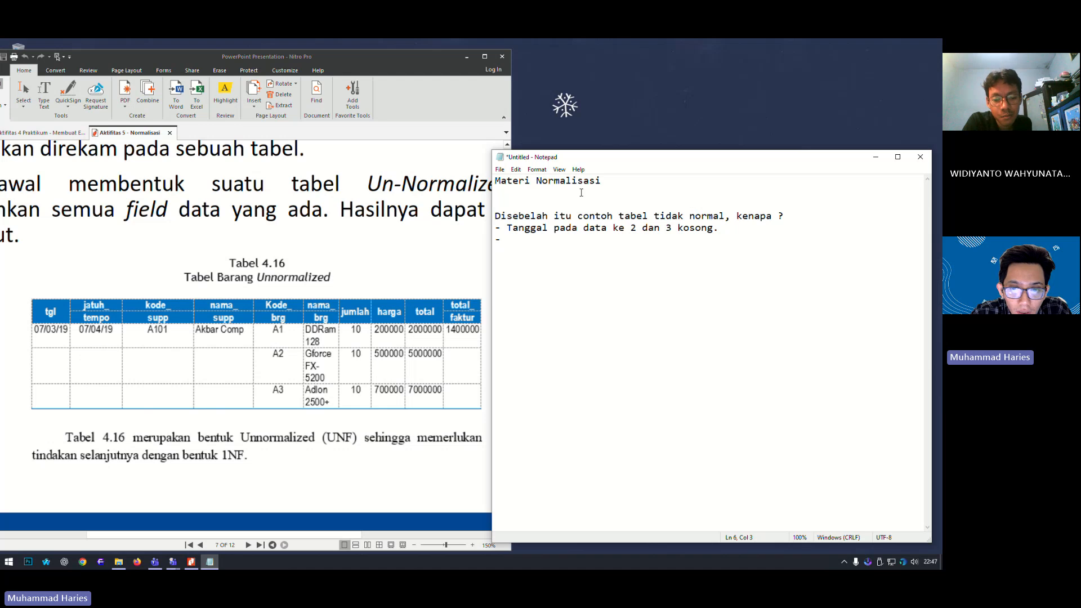
- Insert ", jatuh tempo, kode, nama, dan total faktur" after "Tanggal" in the first bullet
{"action": "left_click", "coordinate": [548, 229]}
{"action": "type", "text": ", jat"}
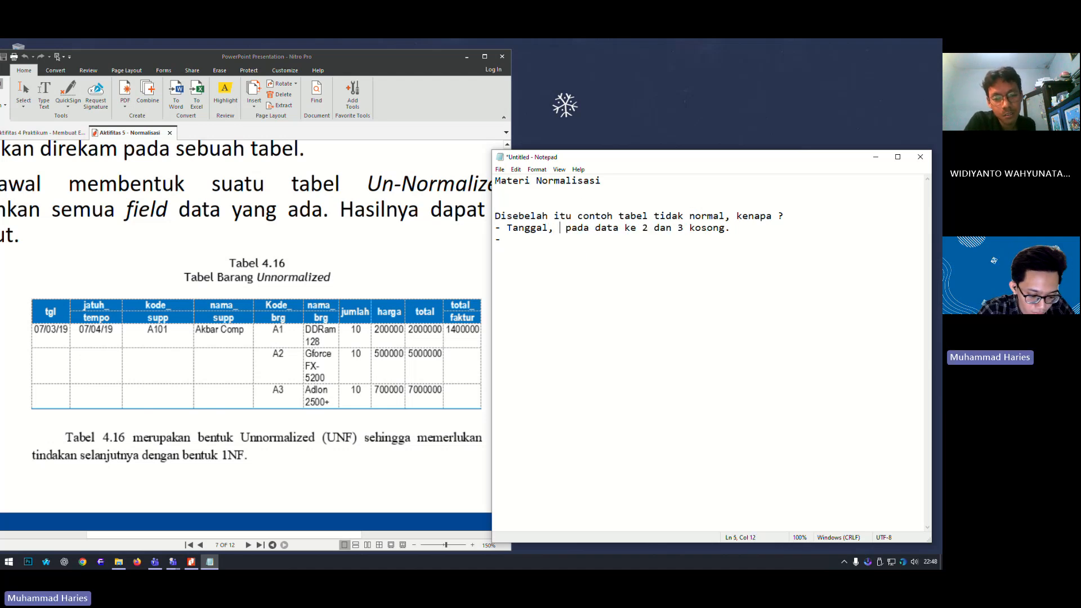
{"action": "type", "text": "uh tempo, "}
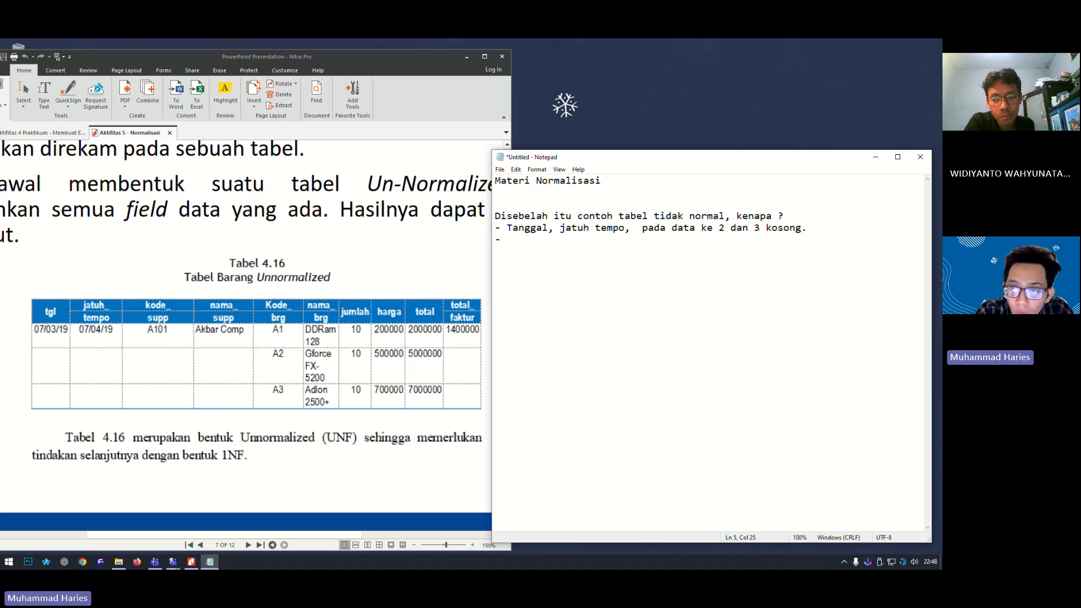
{"action": "type", "text": "kode,"}
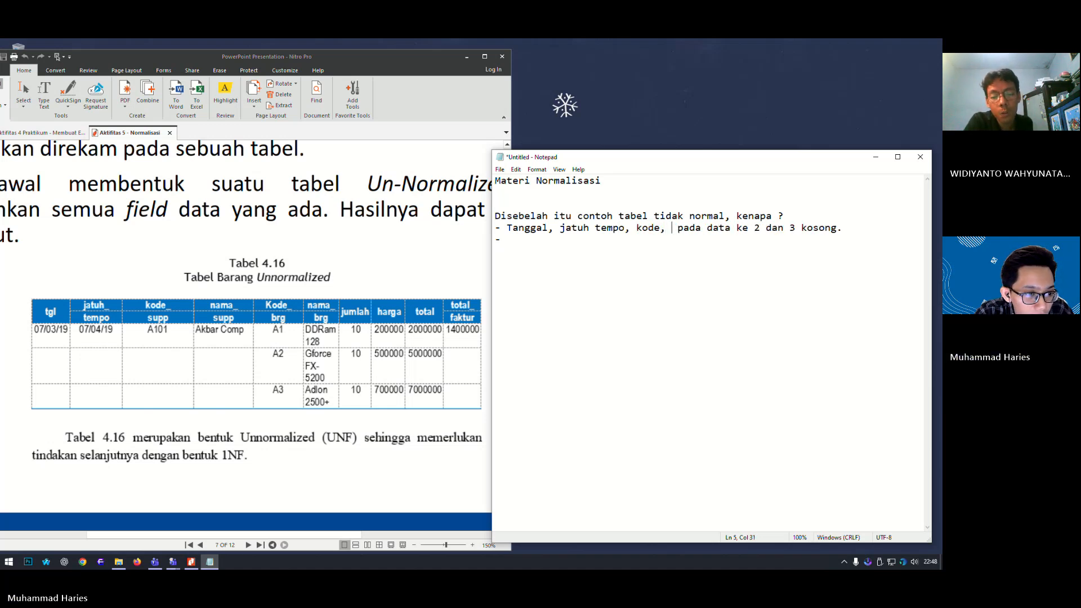
{"action": "type", "text": " nama,"}
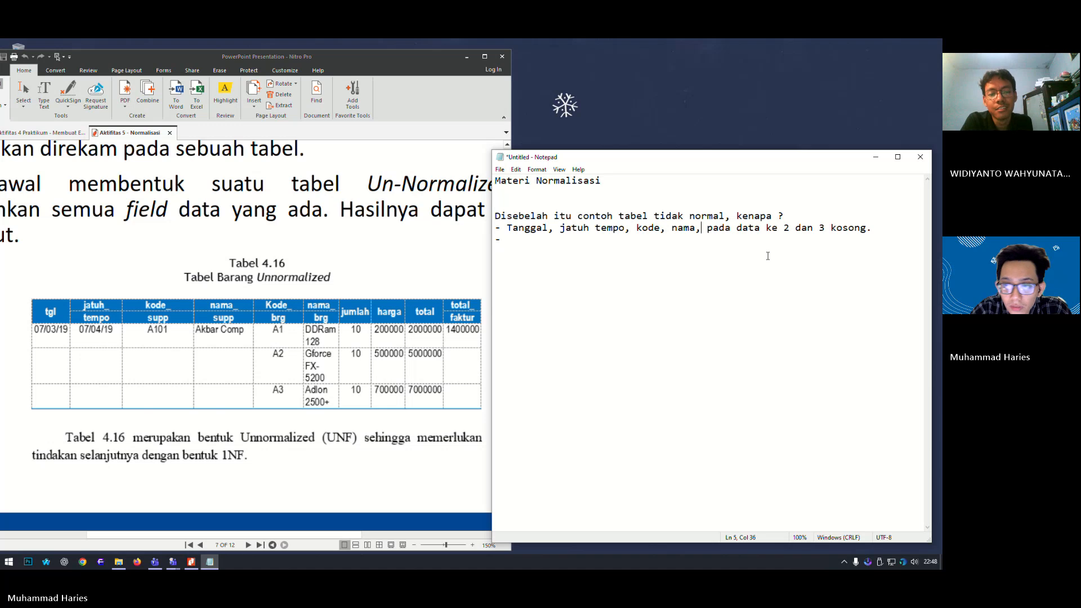
{"action": "type", "text": "dan total fkatu"}
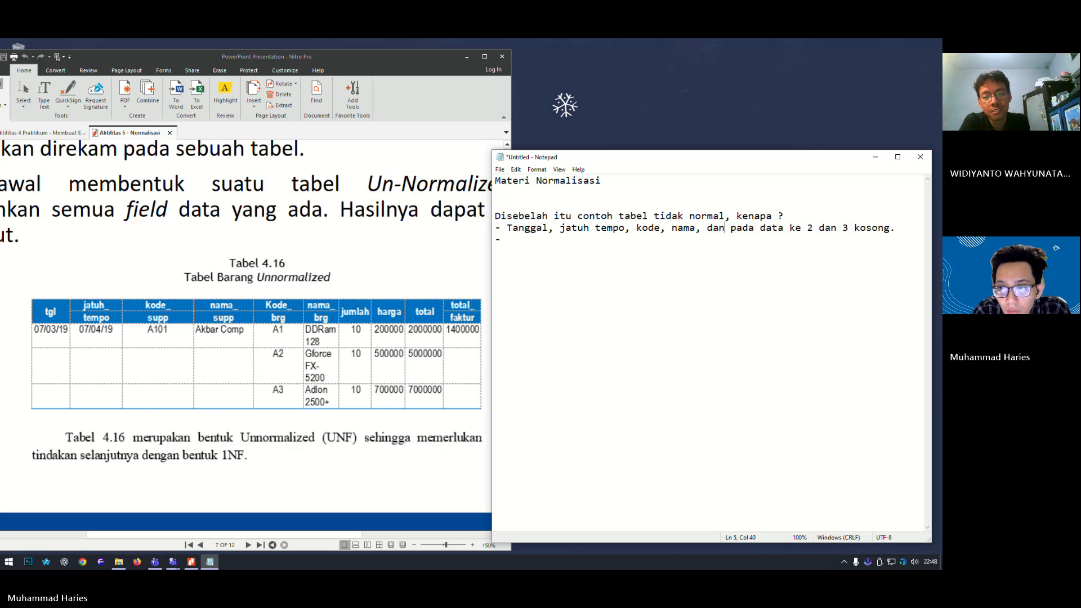
{"action": "key", "text": "BackSpace"}
{"action": "key", "text": "BackSpace"}
{"action": "key", "text": "BackSpace"}
{"action": "key", "text": "BackSpace"}
{"action": "type", "text": "akt"}
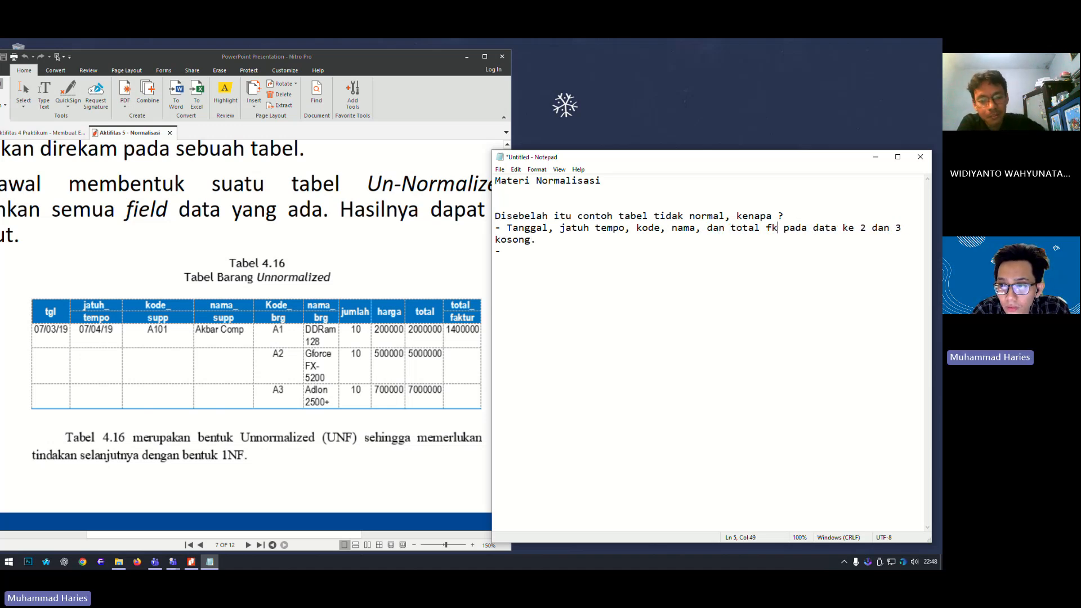
{"action": "type", "text": "ur"}
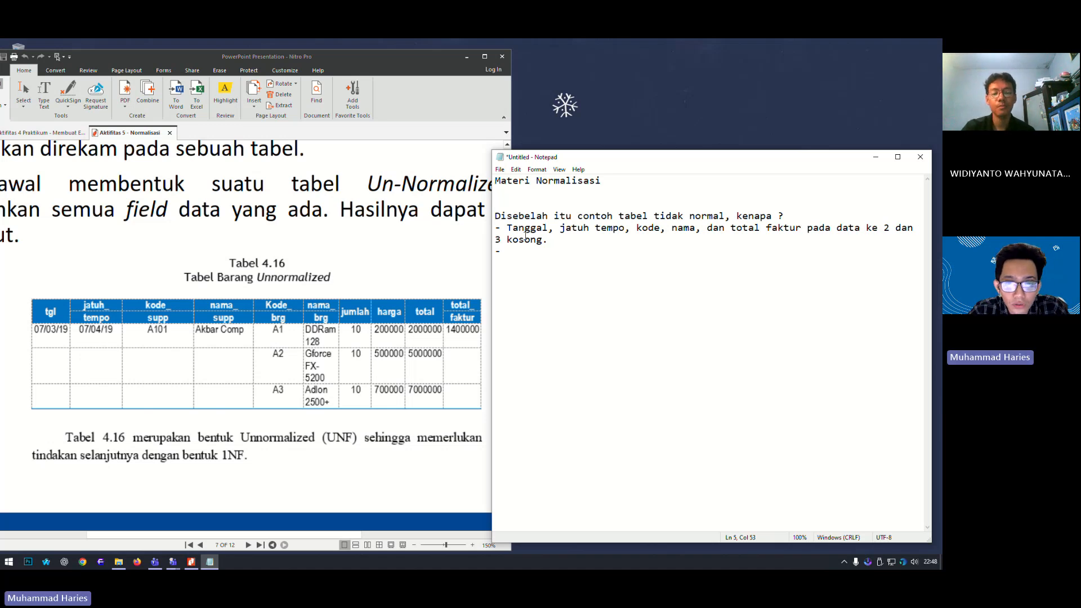
- Delete the empty dash bullet in the notes and go on to the 1NF table (Tabel 4.17) in the slides
{"action": "left_click_drag", "start_coordinate": [522, 252], "coordinate": [482, 255]}
{"action": "key", "text": "BackSpace"}
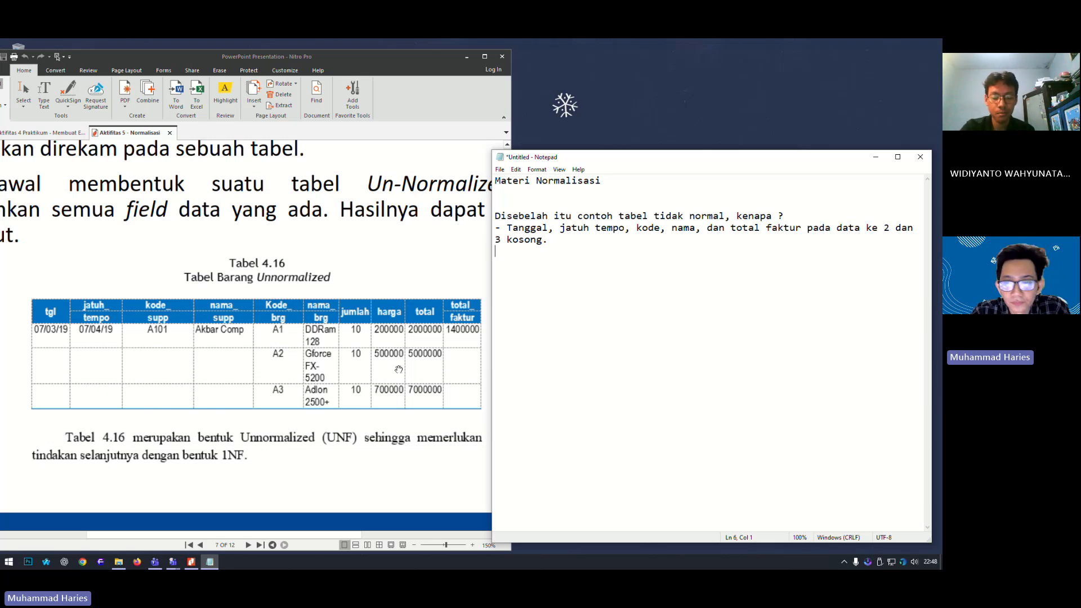
{"action": "scroll", "coordinate": [399, 370], "scroll_direction": "down", "scroll_amount": 8}
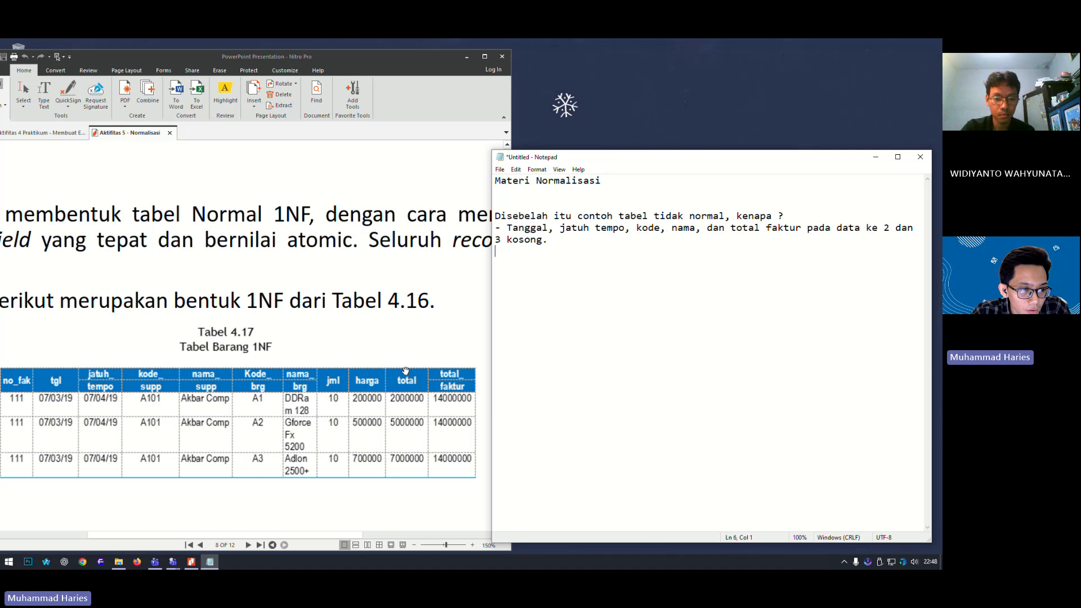
- Add the heading "BENTUK NORMAL 1 F :" to the notes, one blank line below the bullet about the empty data
{"action": "scroll", "coordinate": [405, 370], "scroll_direction": "down", "scroll_amount": 1}
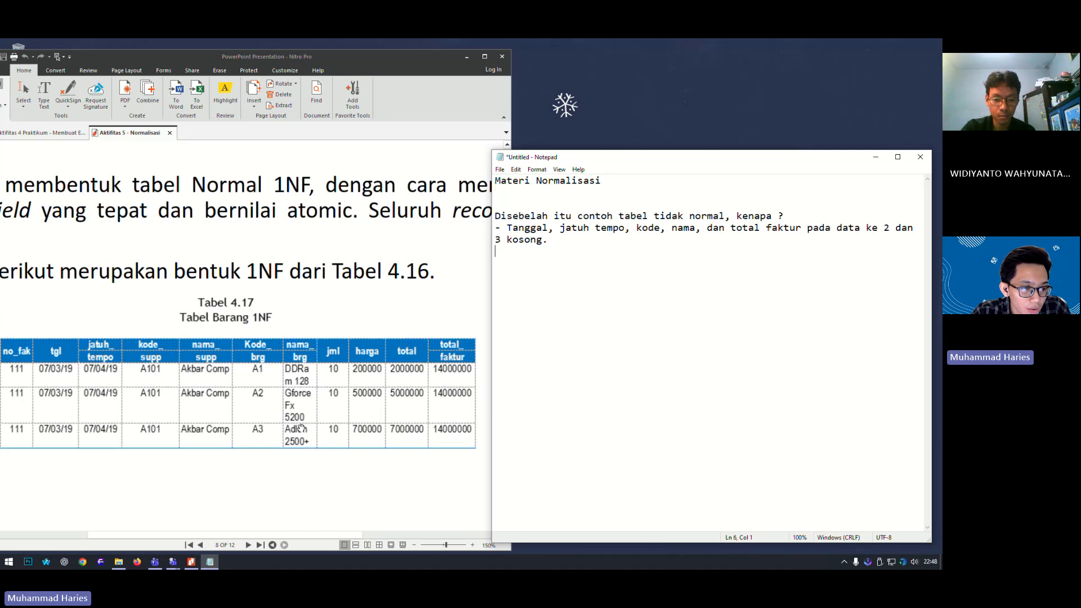
{"action": "key", "text": "Return"}
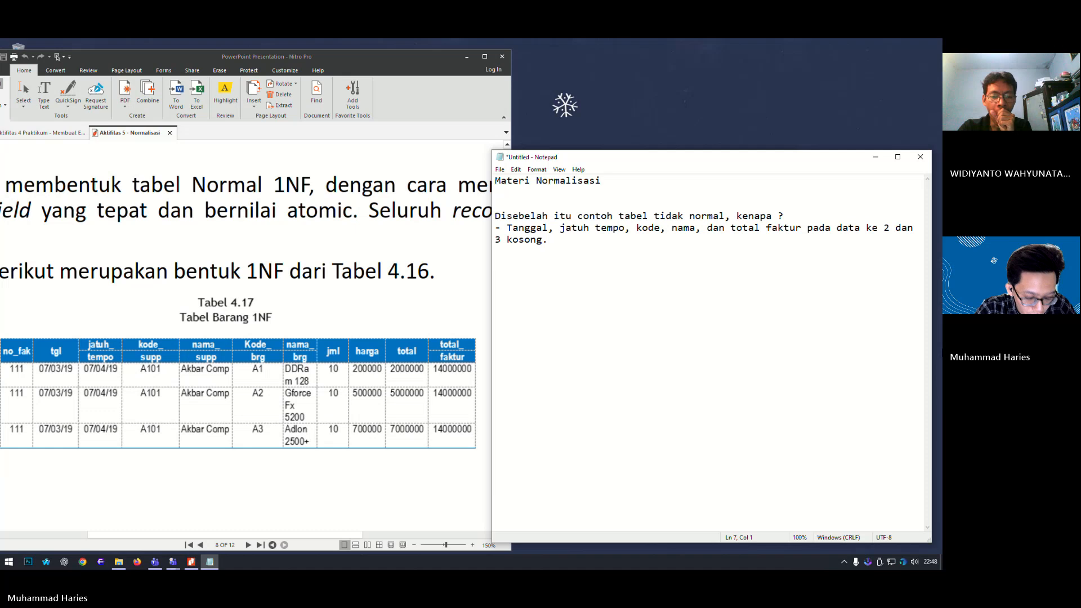
{"action": "type", "text": "BENTUK"}
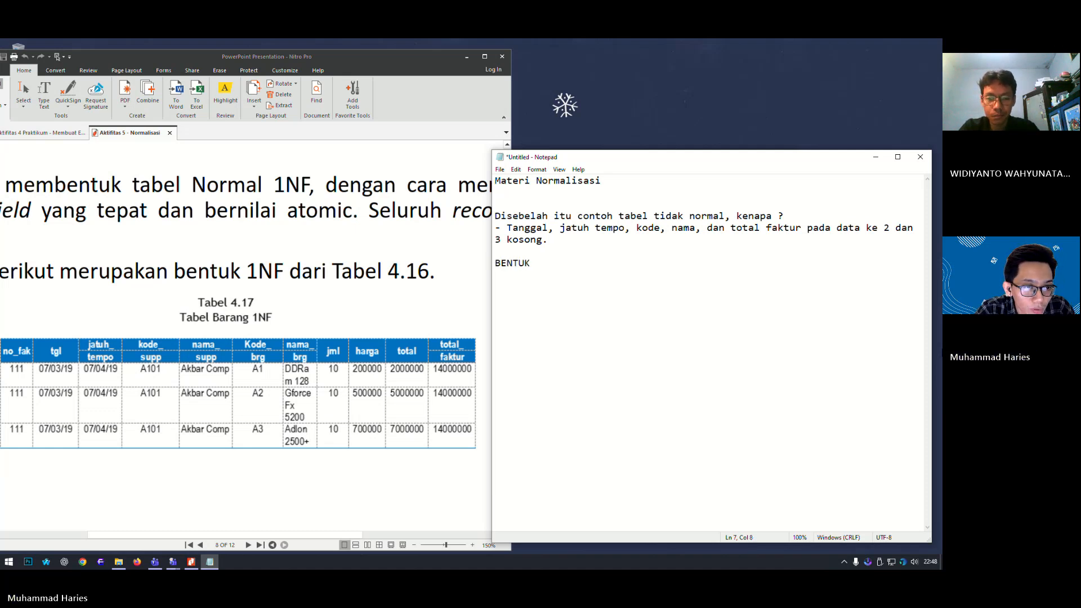
{"action": "type", "text": " NO"}
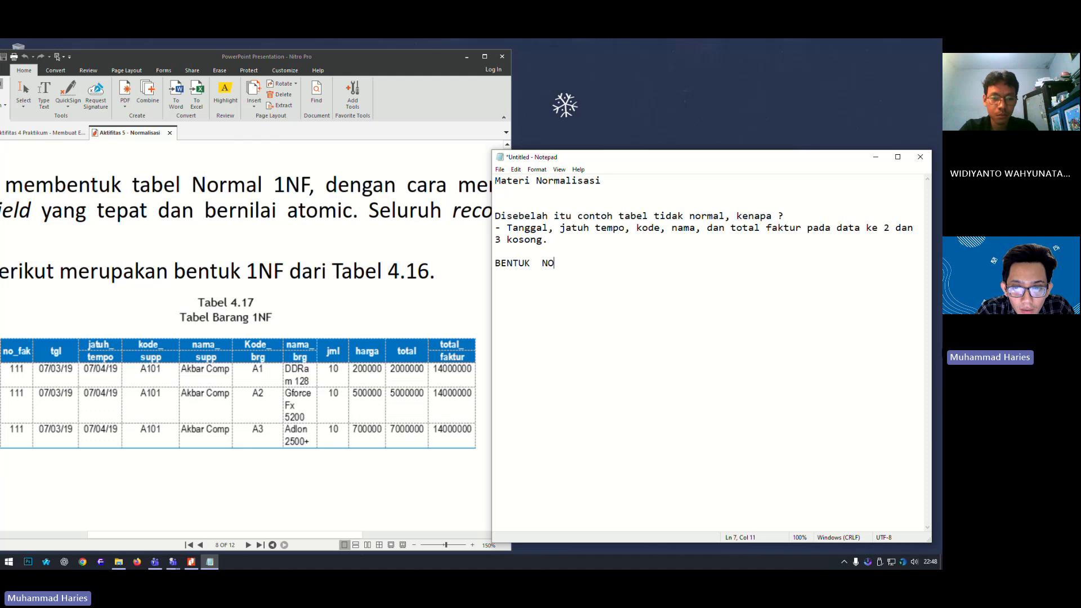
{"action": "key", "text": "BackSpace"}
{"action": "key", "text": "BackSpace"}
{"action": "type", "text": "NO"}
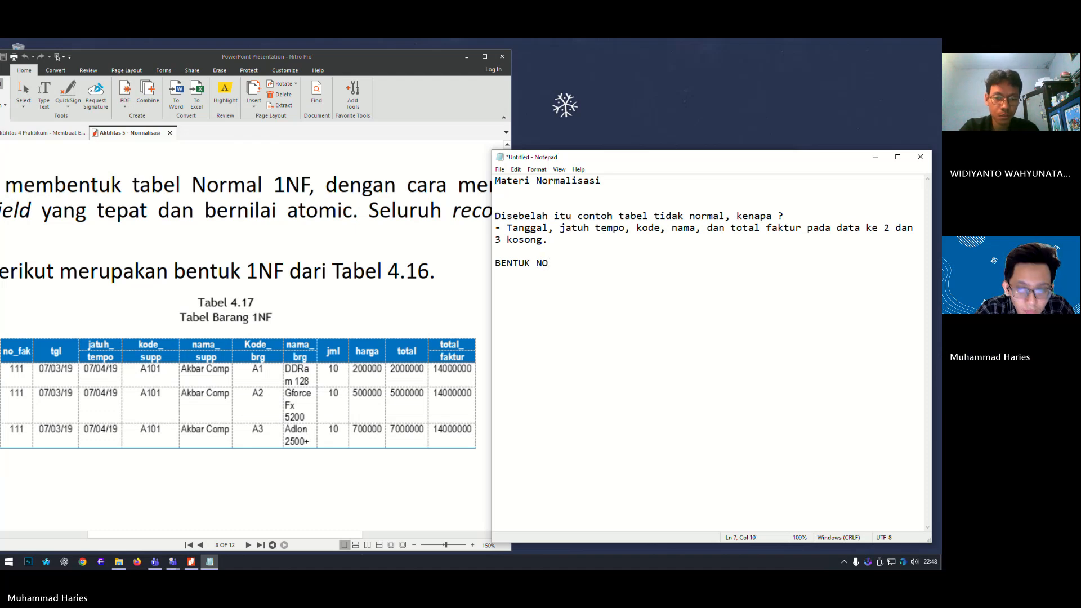
{"action": "type", "text": "RMAL 1 F :"}
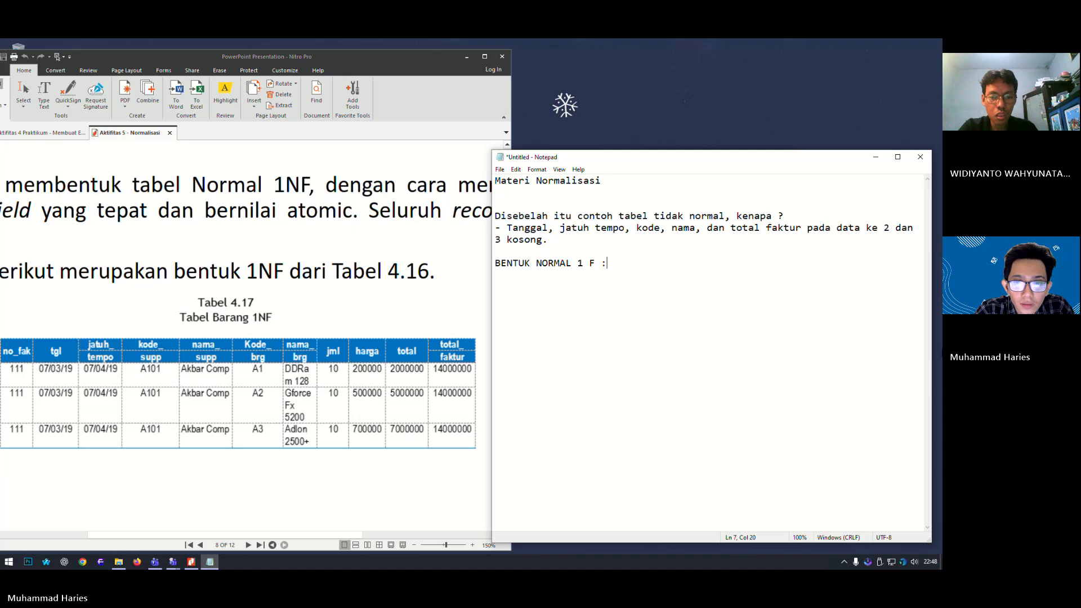
- Start a second dash bullet under the "Tanggal" bullet and go back to the unnormalized Tabel 4.16 in the slides
{"action": "key", "text": "Up"}
{"action": "key", "text": "Up"}
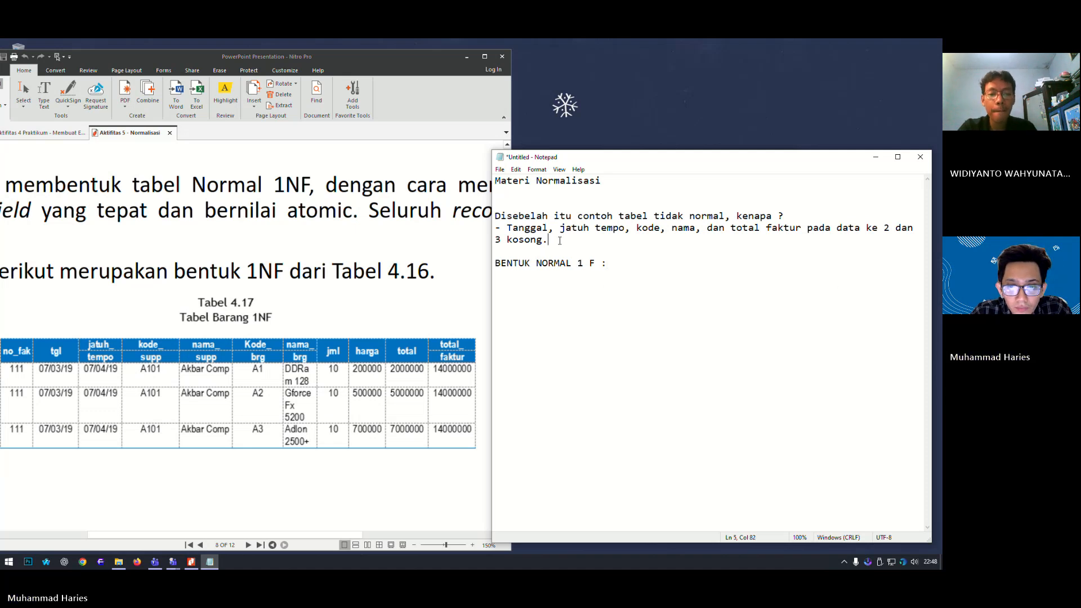
{"action": "key", "text": "Return"}
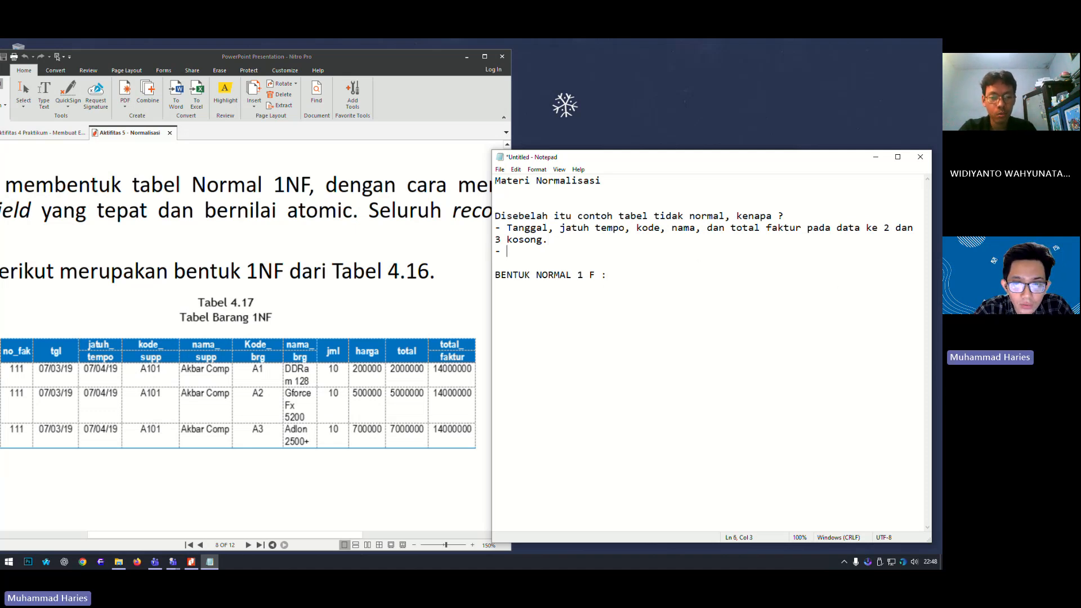
{"action": "scroll", "coordinate": [300, 311], "scroll_direction": "up", "scroll_amount": 10}
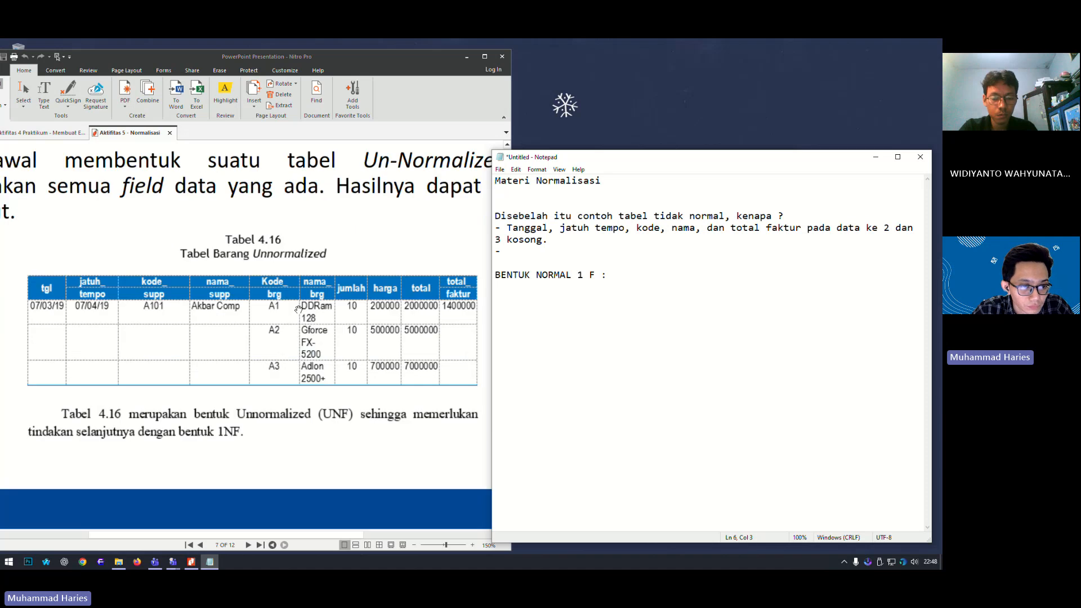
{"action": "scroll", "coordinate": [301, 311], "scroll_direction": "down", "scroll_amount": 5}
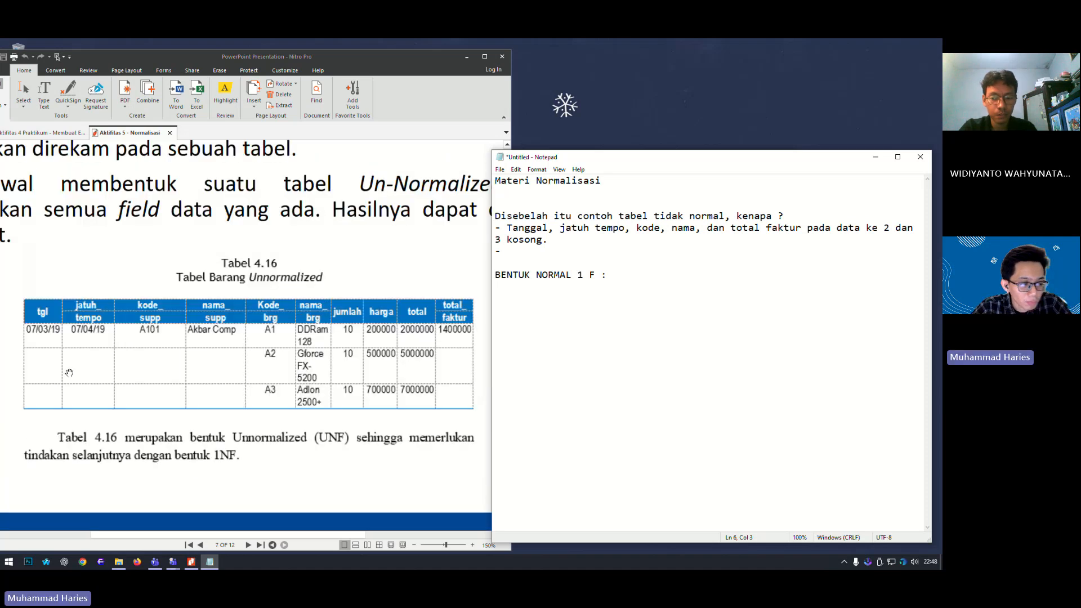
{"action": "type", "text": "- "}
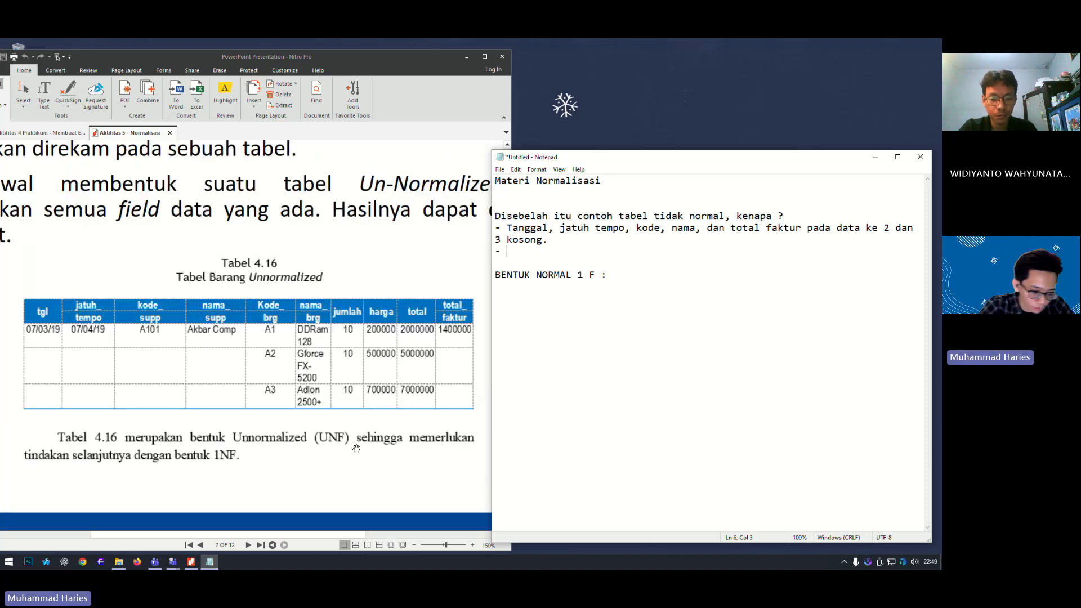
{"action": "type", "text": "tE"}
{"action": "key", "text": "BackSpace"}
{"action": "key", "text": "BackSpace"}
{"action": "type", "text": "kEN"}
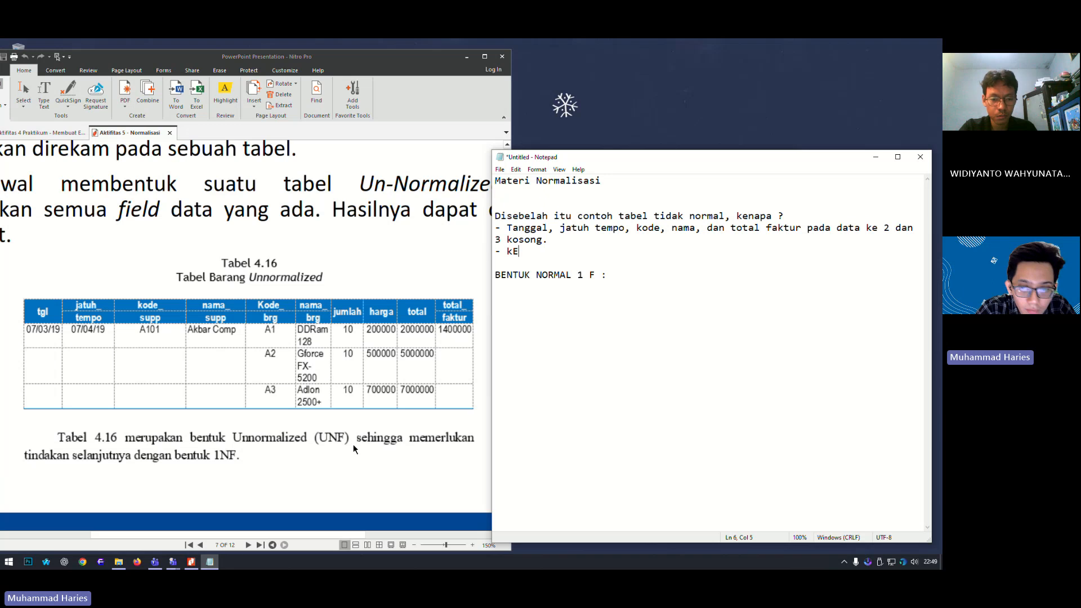
{"action": "key", "text": "BackSpace"}
{"action": "key", "text": "BackSpace"}
{"action": "key", "text": "BackSpace"}
{"action": "type", "text": "K"}
{"action": "key", "text": "BackSpace"}
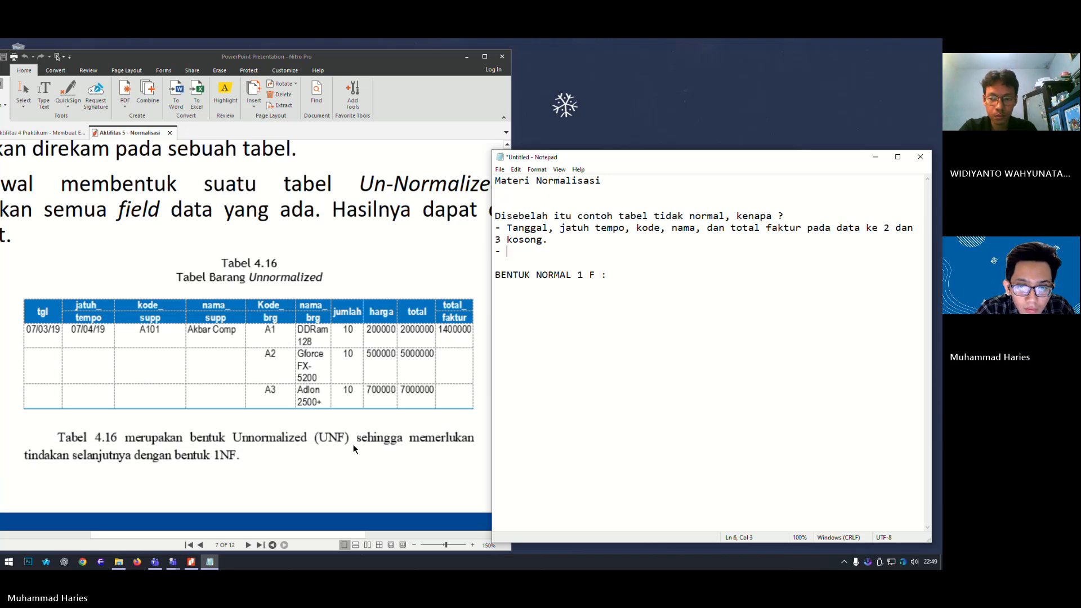
- Write the question "Kenapa ada data yang kosong ?" in the second bullet
{"action": "type", "text": "Kenapa ada "}
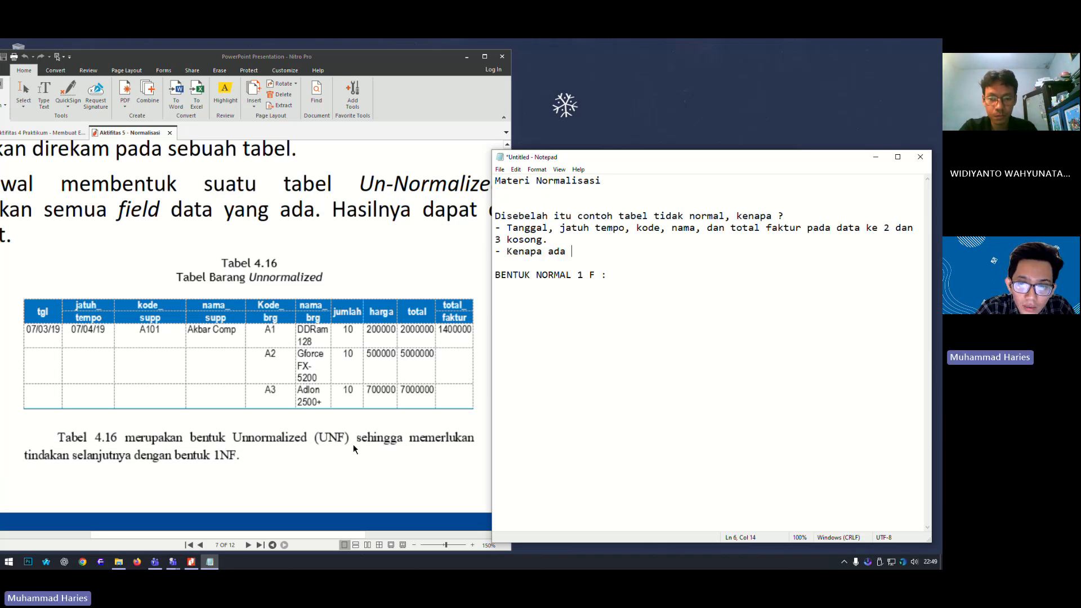
{"action": "type", "text": "data yang ks"}
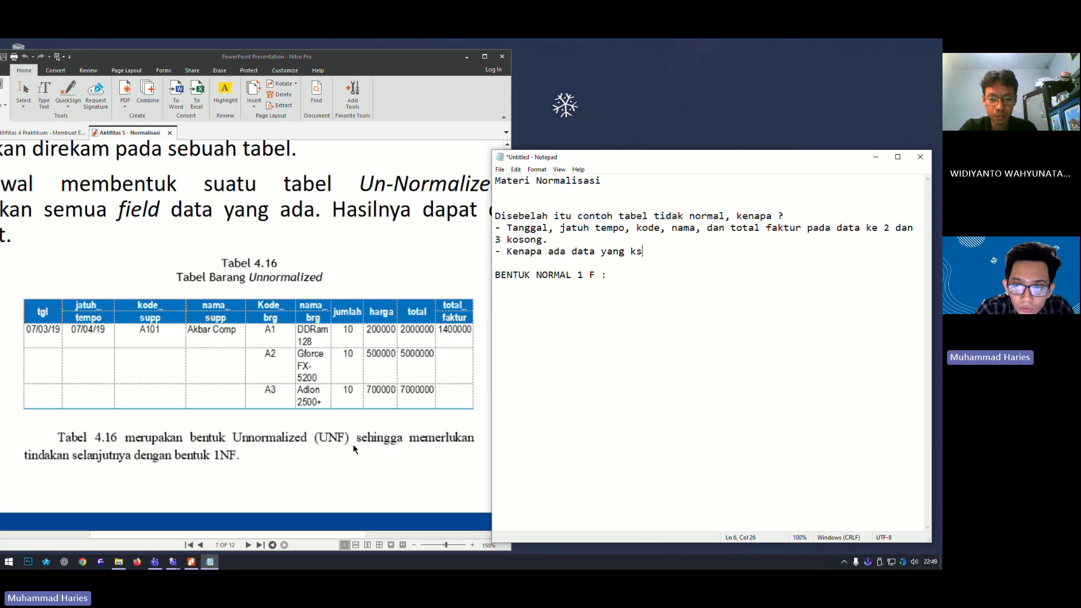
{"action": "key", "text": "BackSpace"}
{"action": "type", "text": "osong "}
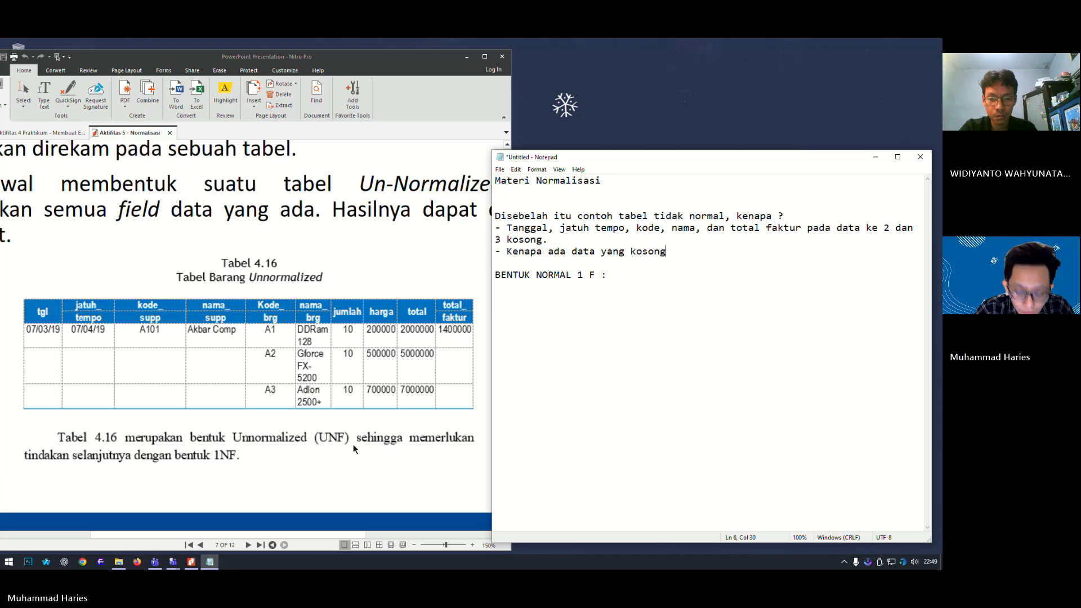
{"action": "type", "text": "?bar"}
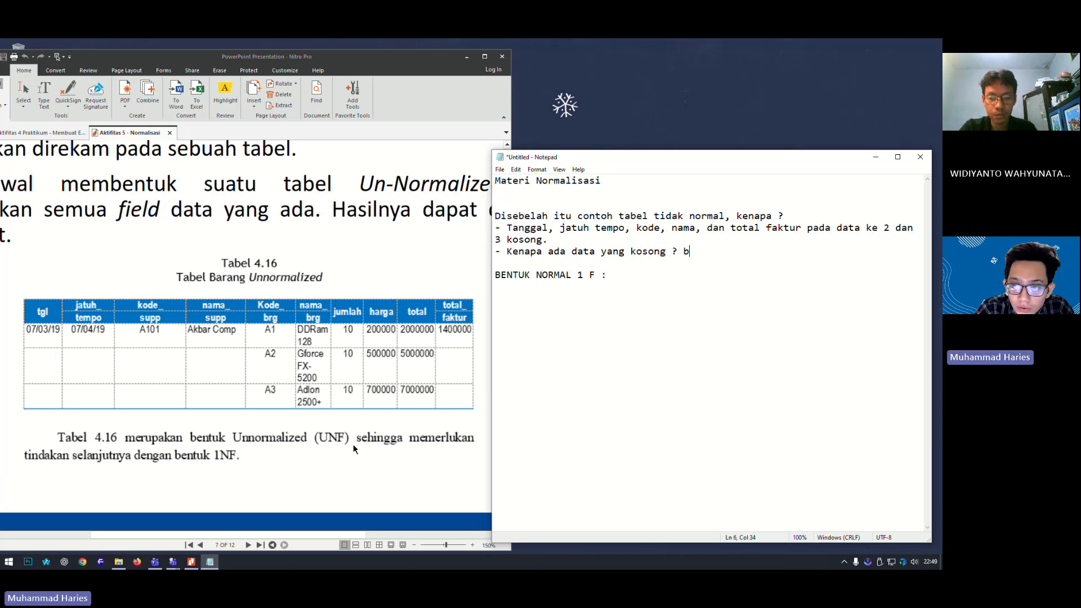
{"action": "key", "text": "BackSpace"}
{"action": "key", "text": "BackSpace"}
{"action": "key", "text": "BackSpace"}
- Answer the question in the same bullet with "bisa jadi ada kesalahan pada pemasukan data."
{"action": "type", "text": "bisa "}
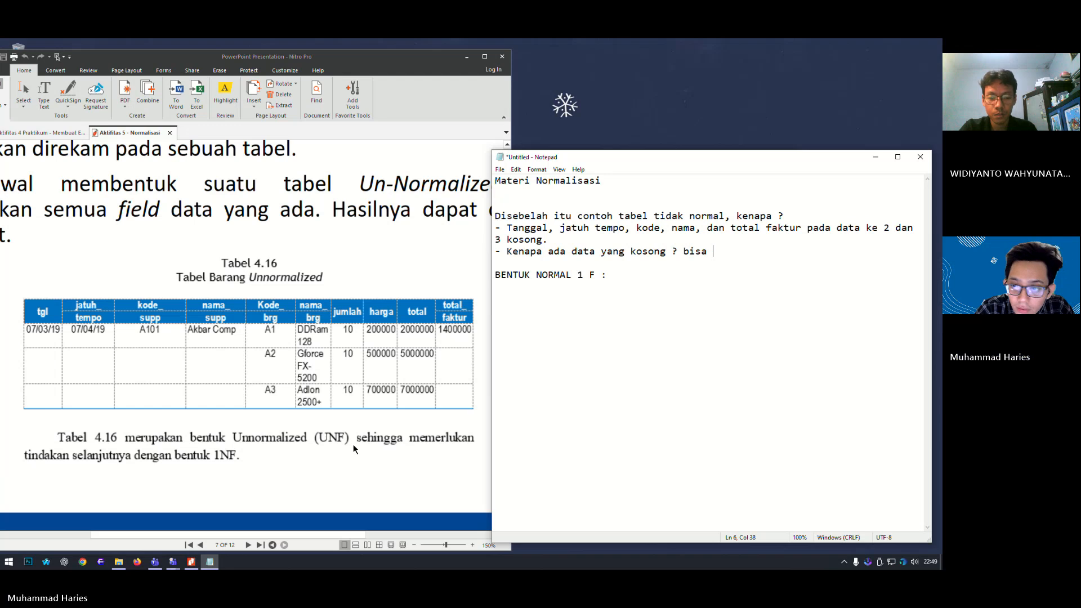
{"action": "type", "text": "jadi ada kesala"}
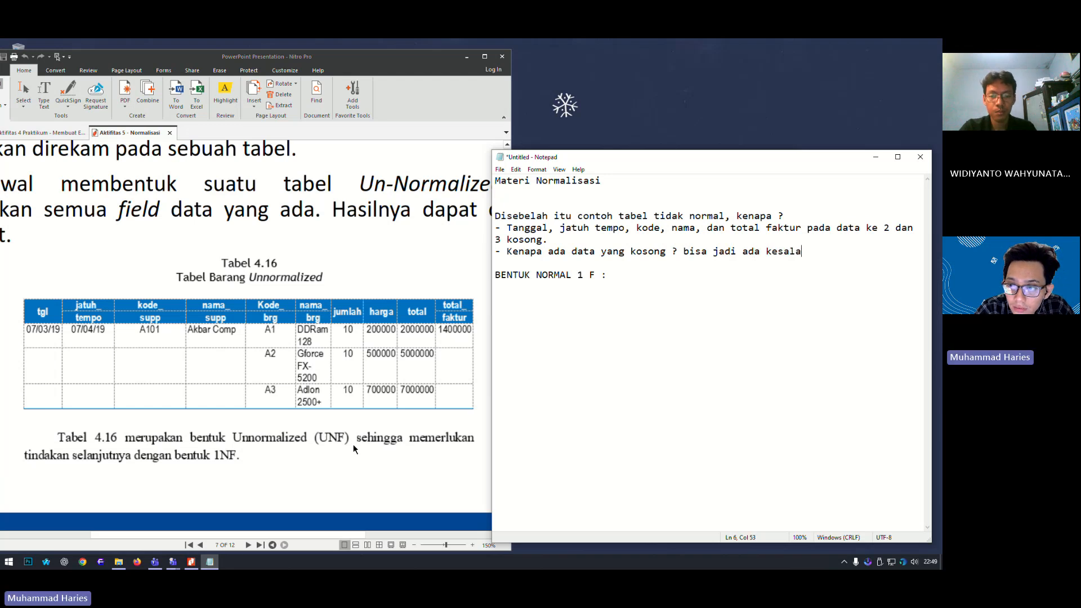
{"action": "type", "text": "han pada input"}
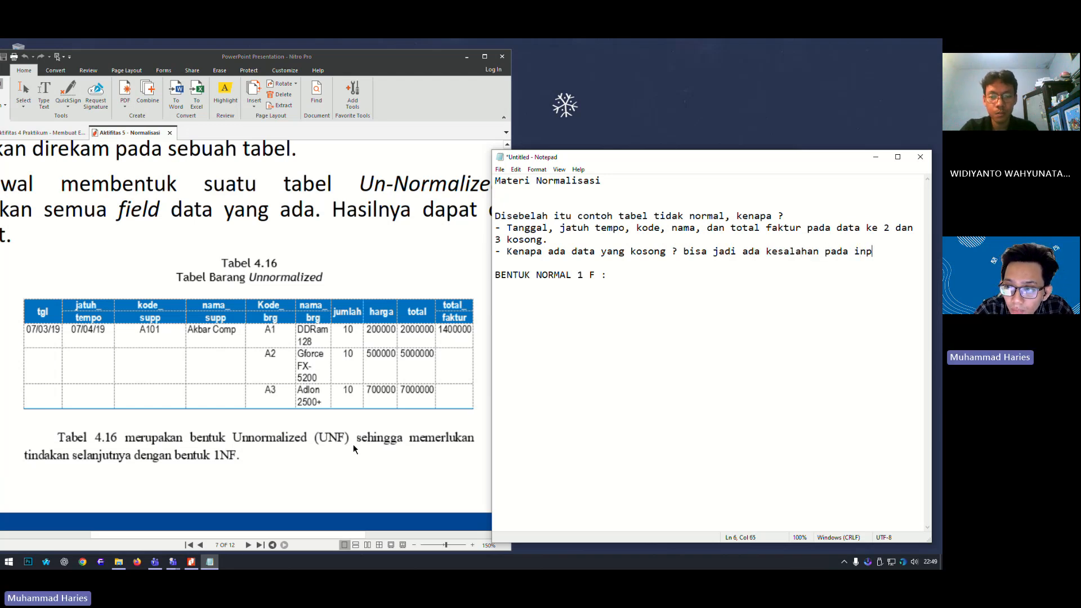
{"action": "key", "text": "BackSpace"}
{"action": "key", "text": "BackSpace"}
{"action": "key", "text": "BackSpace"}
{"action": "key", "text": "BackSpace"}
{"action": "key", "text": "BackSpace"}
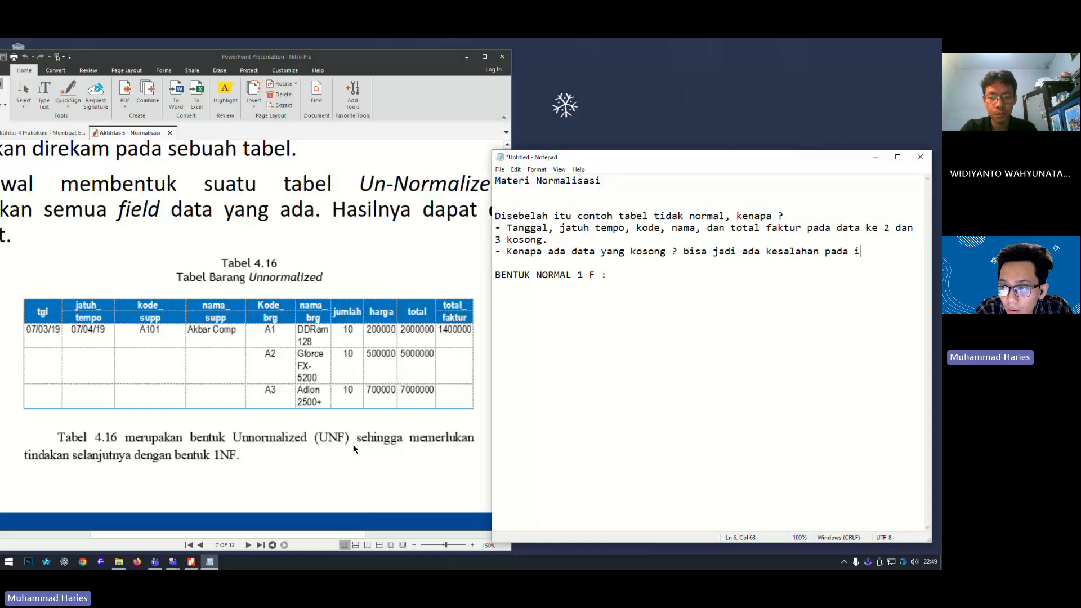
{"action": "type", "text": "pemasukan"}
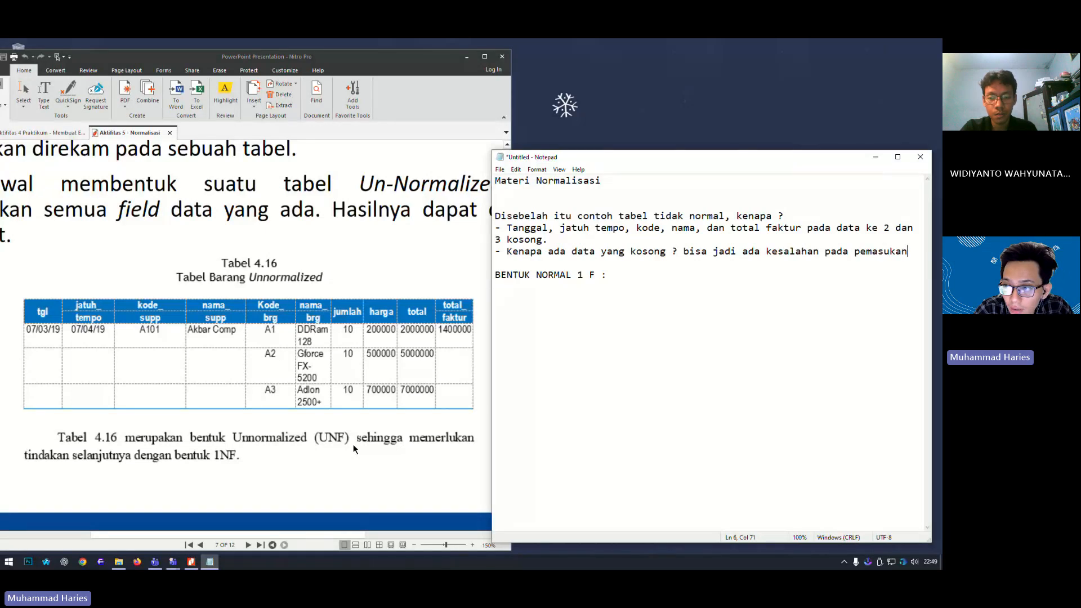
{"action": "type", "text": " data."}
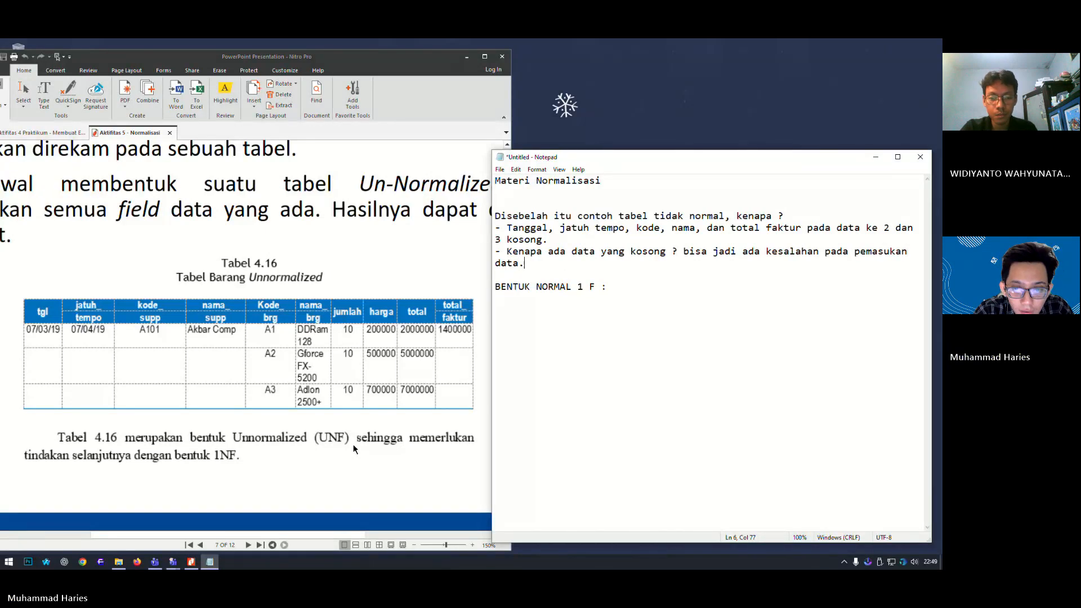
- Replace the full stop ending the second bullet with " atau ada tabel yang telat dibuat / baru dibuat"
{"action": "key", "text": "Return"}
{"action": "key", "text": "BackSpace"}
{"action": "key", "text": "BackSpace"}
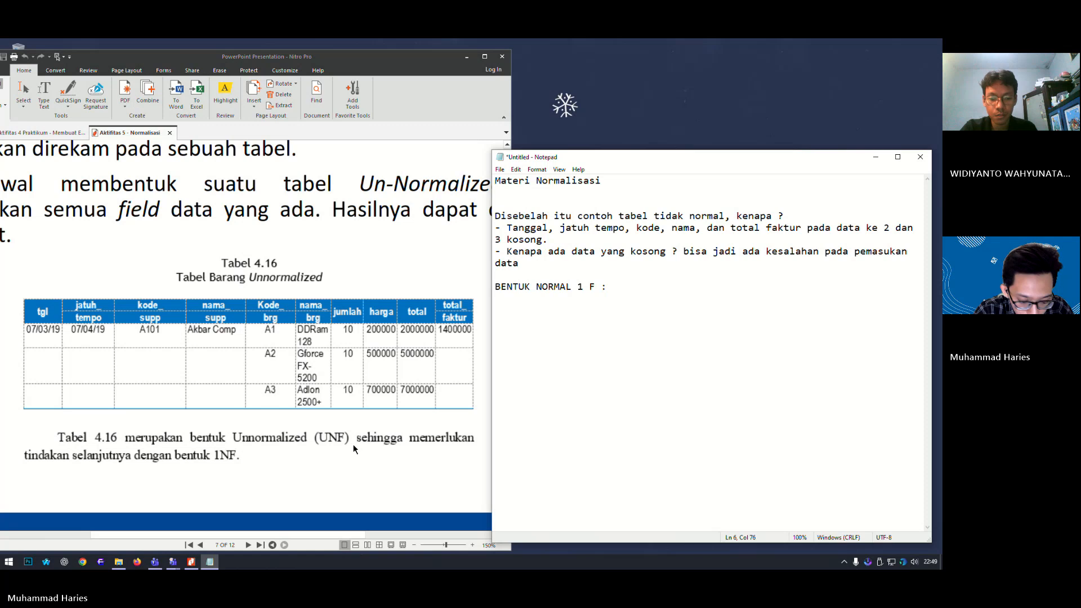
{"action": "type", "text": "atau ada "}
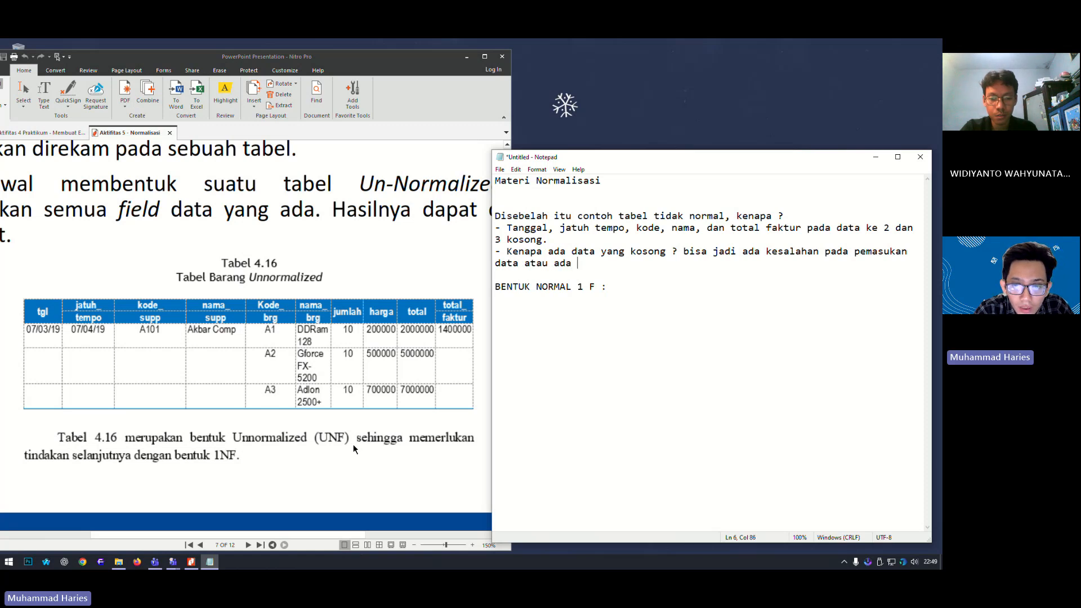
{"action": "type", "text": "tabel yang "}
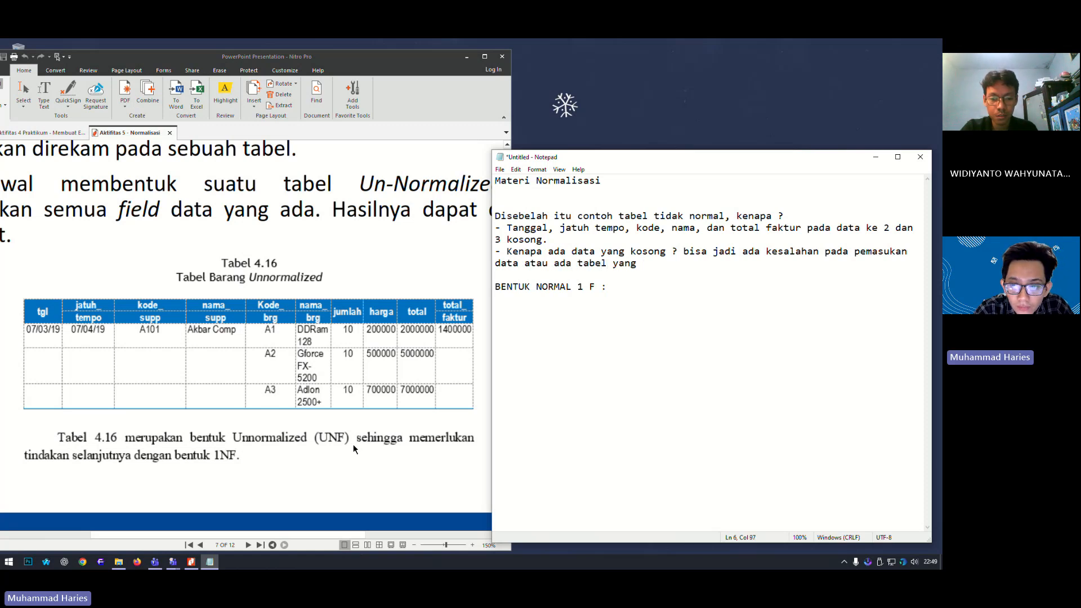
{"action": "type", "text": "te"}
{"action": "key", "text": "BackSpace"}
{"action": "type", "text": "telat dib"}
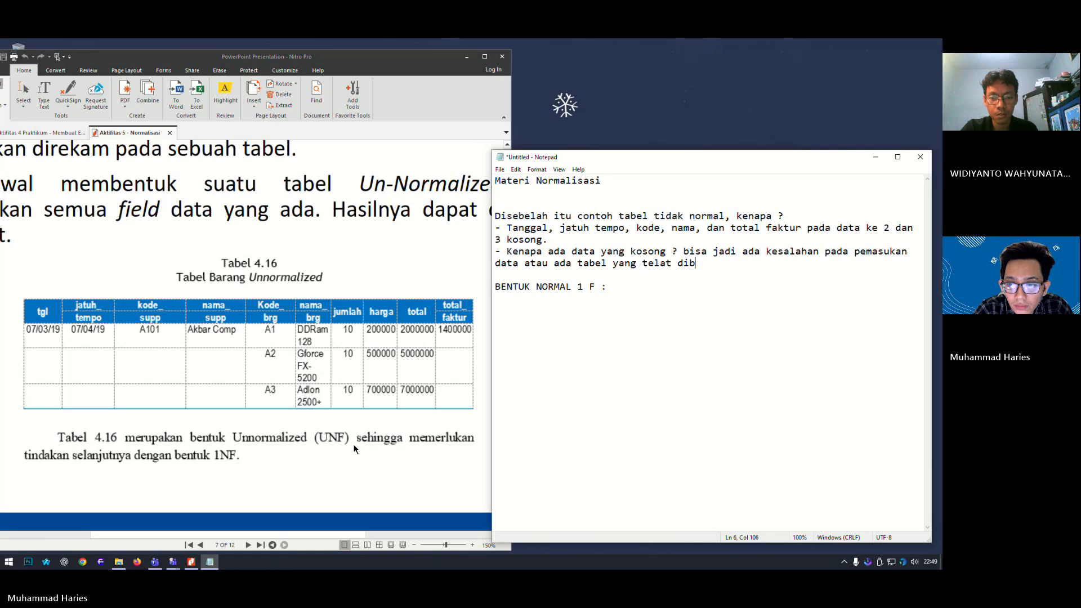
{"action": "type", "text": "uat / bar"}
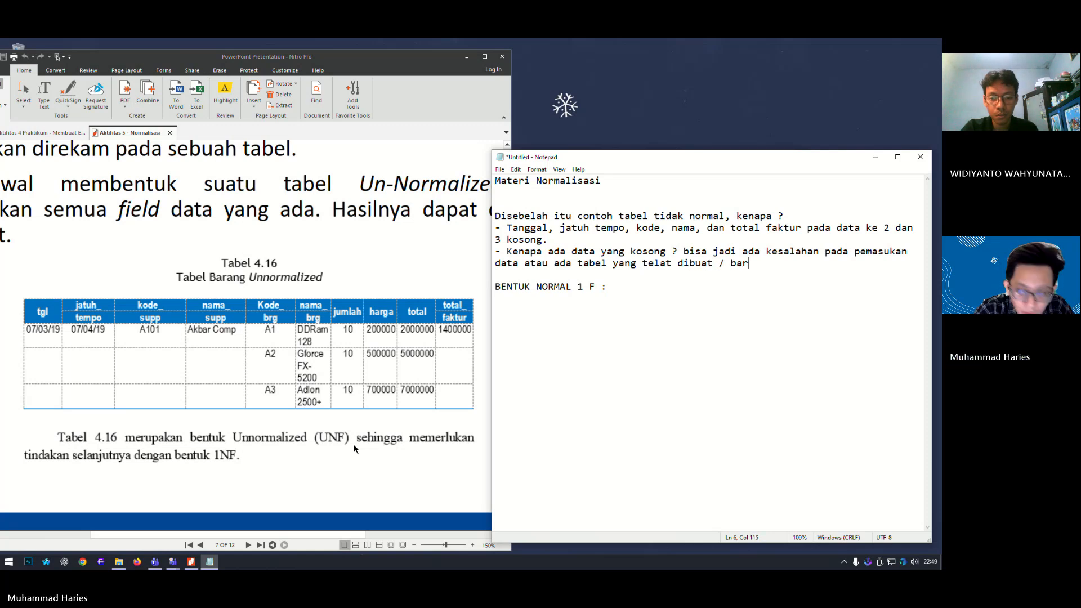
{"action": "type", "text": "u dibuat"}
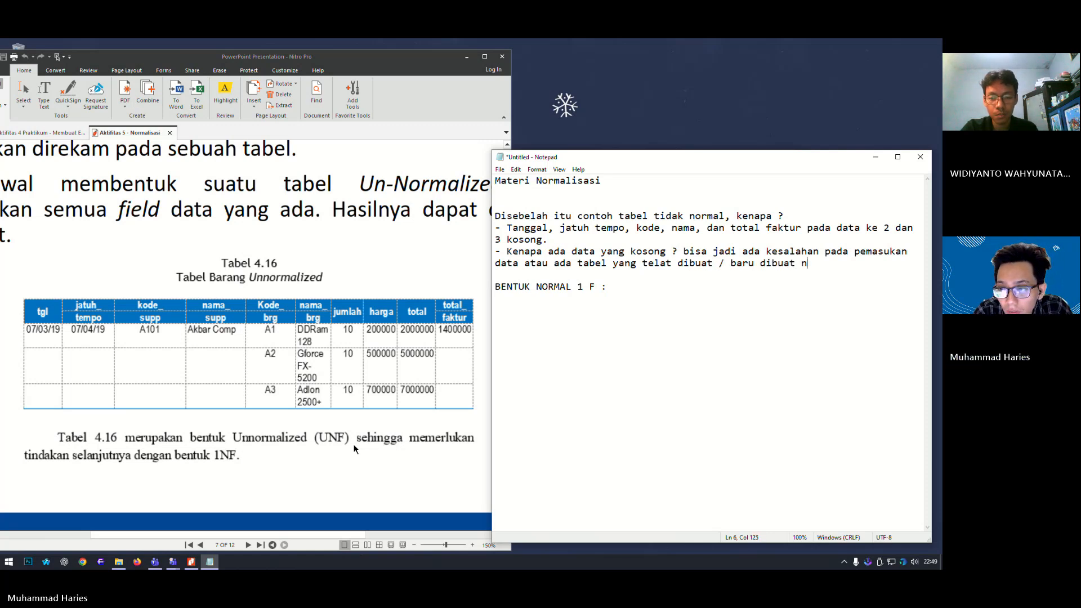
- Finish the second bullet with the consequence "sehingga data sebelumnya itu jadi terpotong."
{"action": "type", "text": " s"}
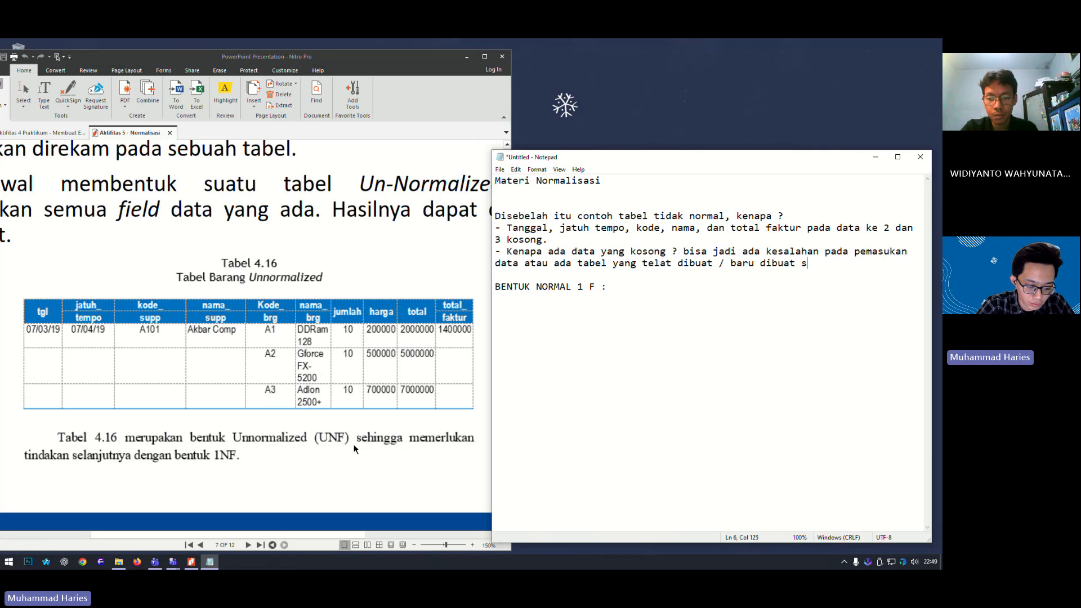
{"action": "type", "text": "ehingga data s"}
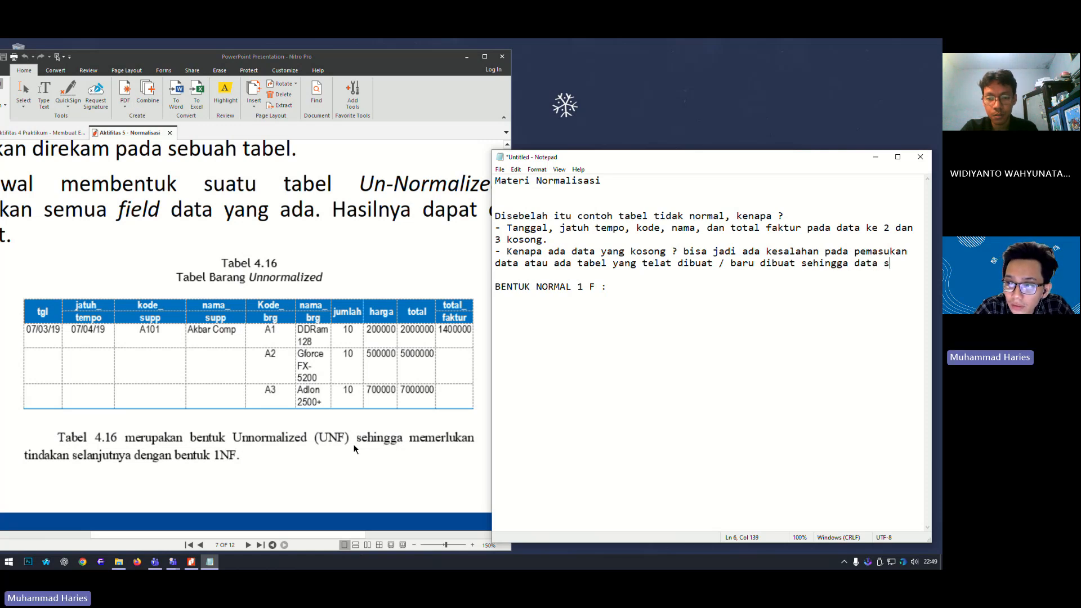
{"action": "type", "text": "ebelumnya itu "}
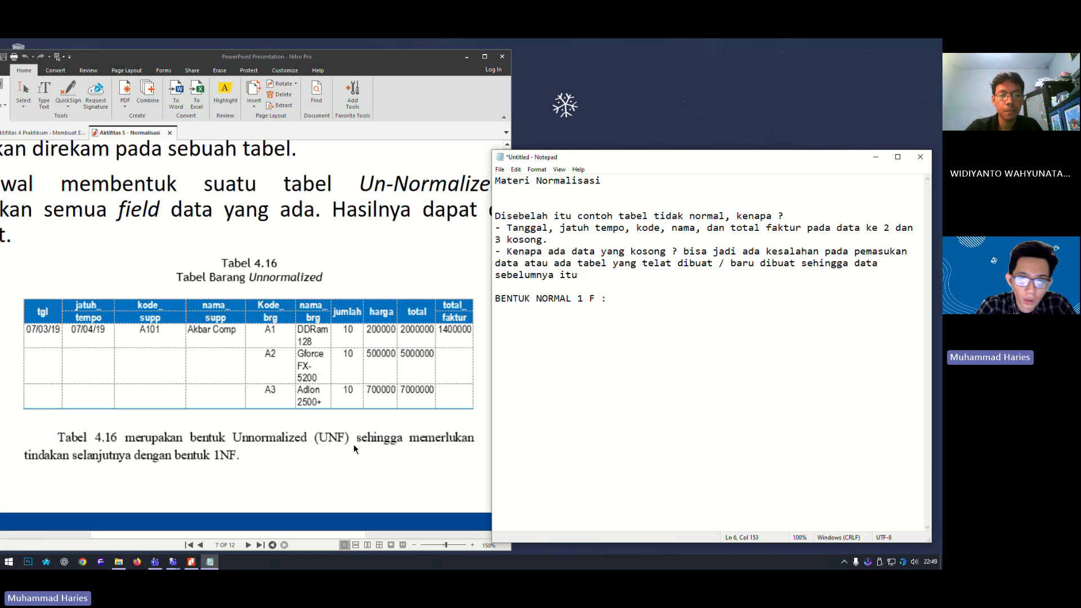
{"action": "type", "text": "jadi"}
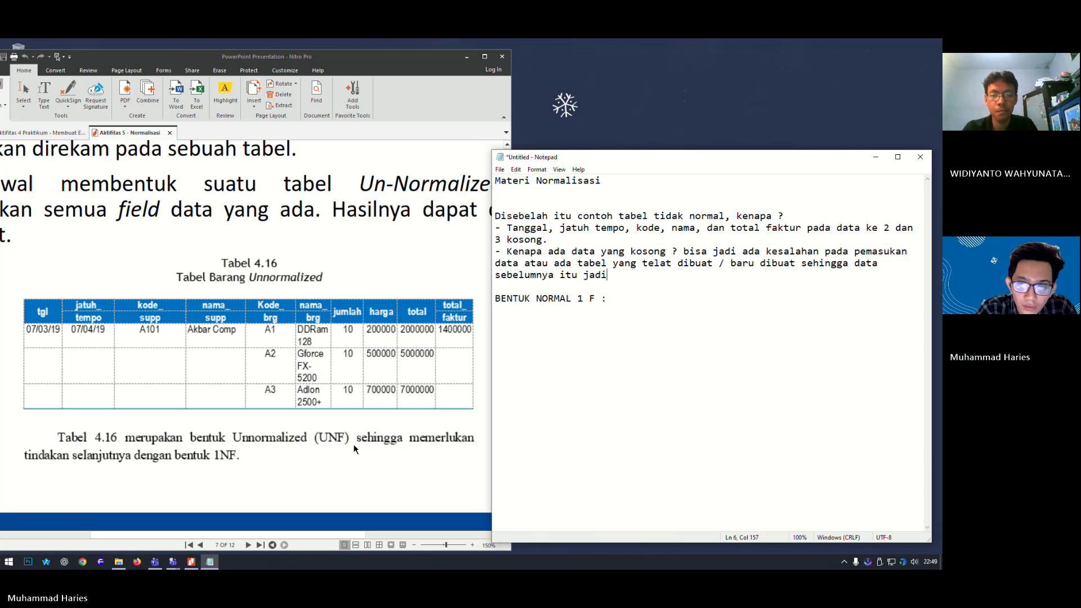
{"action": "type", "text": " terpotong."}
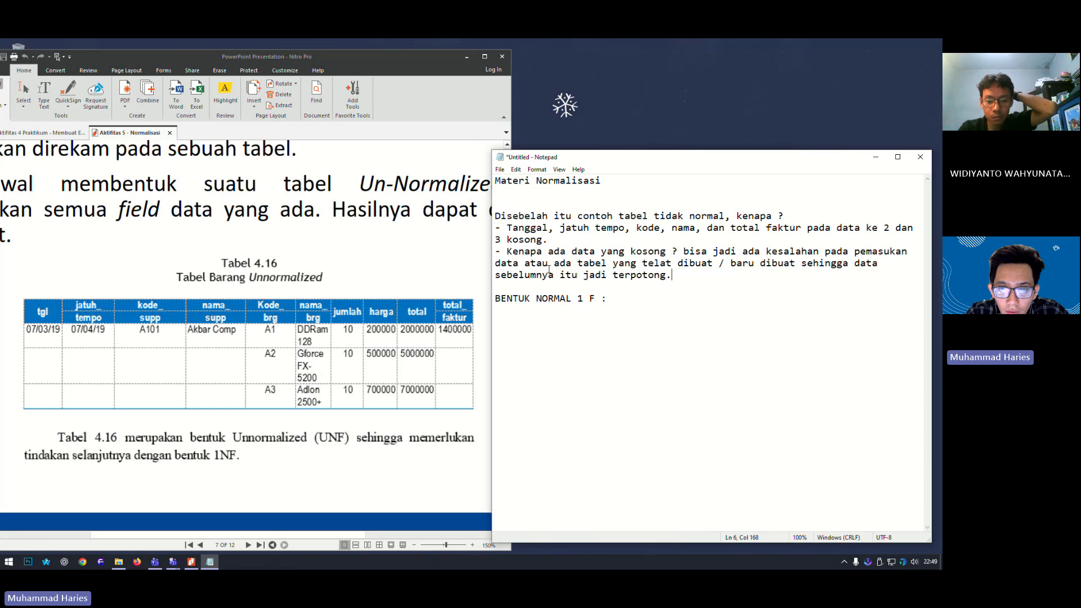
- In the second bullet, replace "tabel" with "kolom" and the closing word "terpotong" with "kosong"
{"action": "left_click_drag", "start_coordinate": [607, 263], "coordinate": [577, 263]}
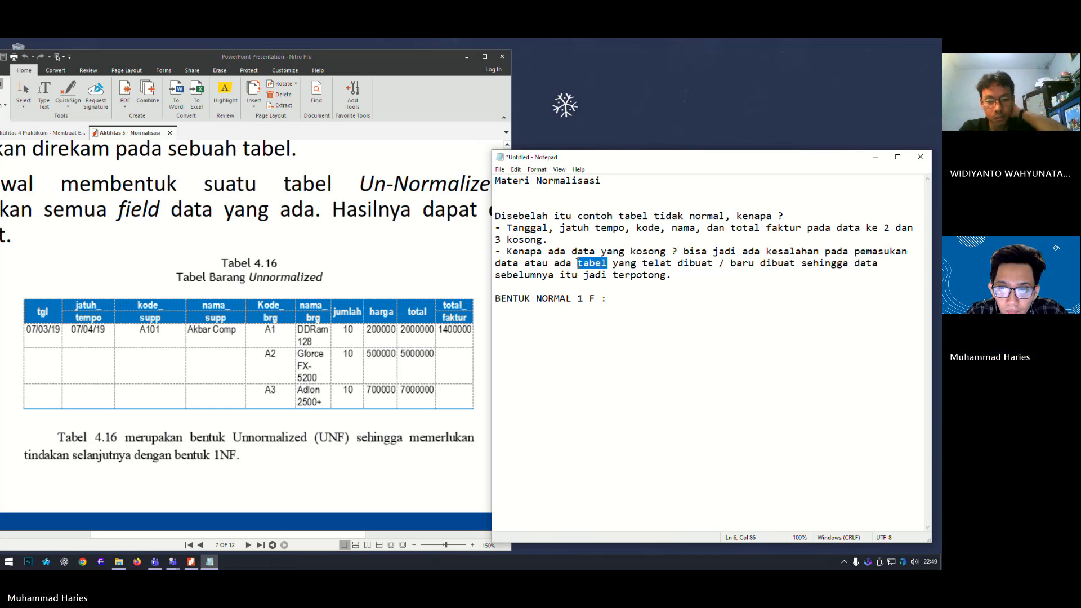
{"action": "type", "text": "kolom"}
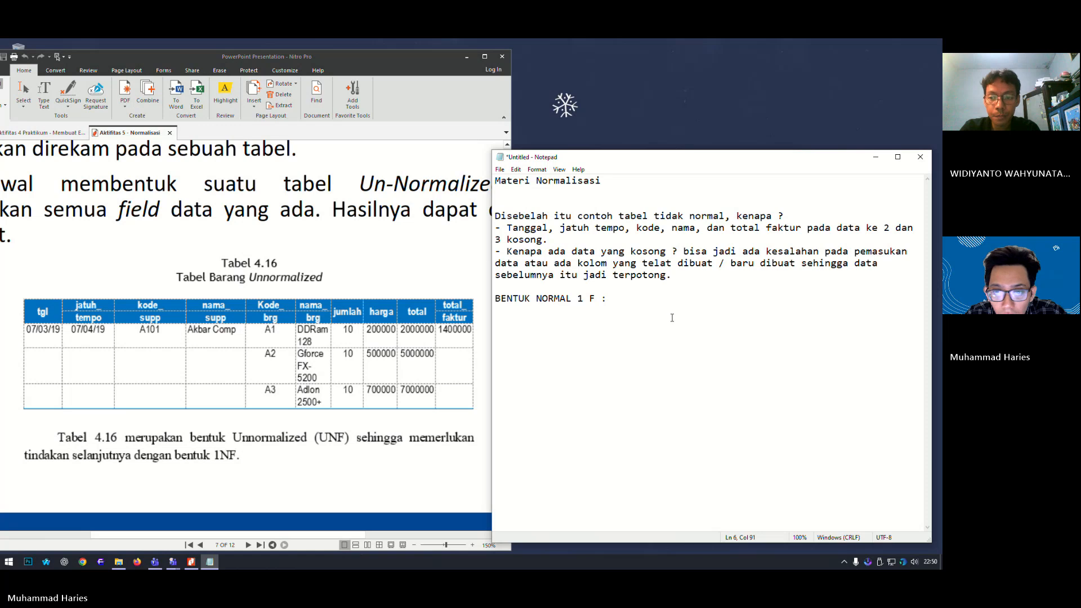
{"action": "left_click_drag", "start_coordinate": [670, 276], "coordinate": [613, 276]}
{"action": "type", "text": "kosong"}
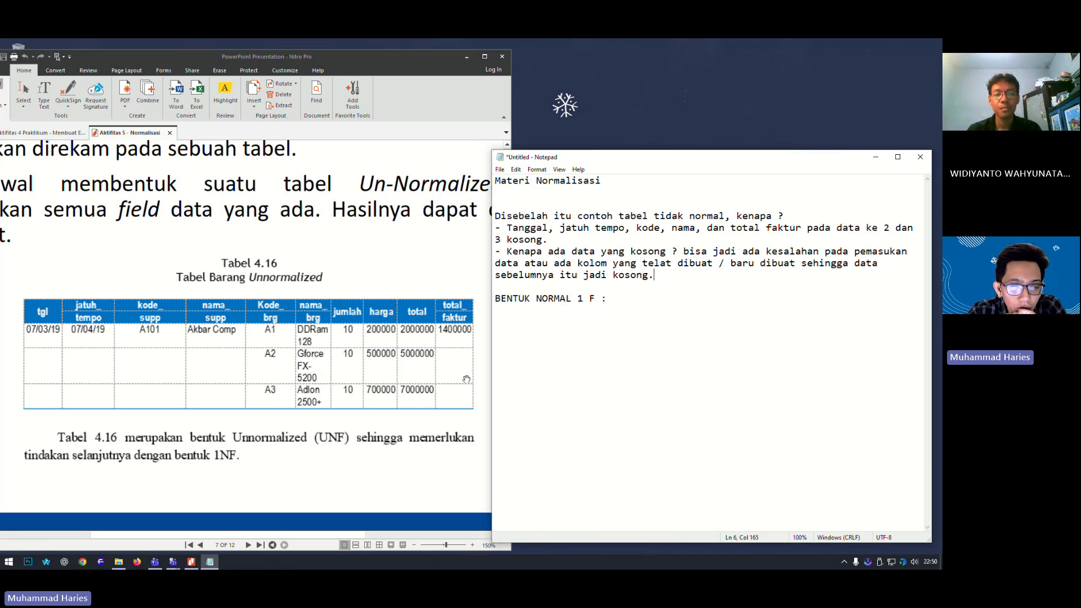
- Show the slide with the 1NF goods table and correct the section heading in the notes to "BENTUK NORMAL 1NF"
{"action": "scroll", "coordinate": [467, 409], "scroll_direction": "down", "scroll_amount": 5}
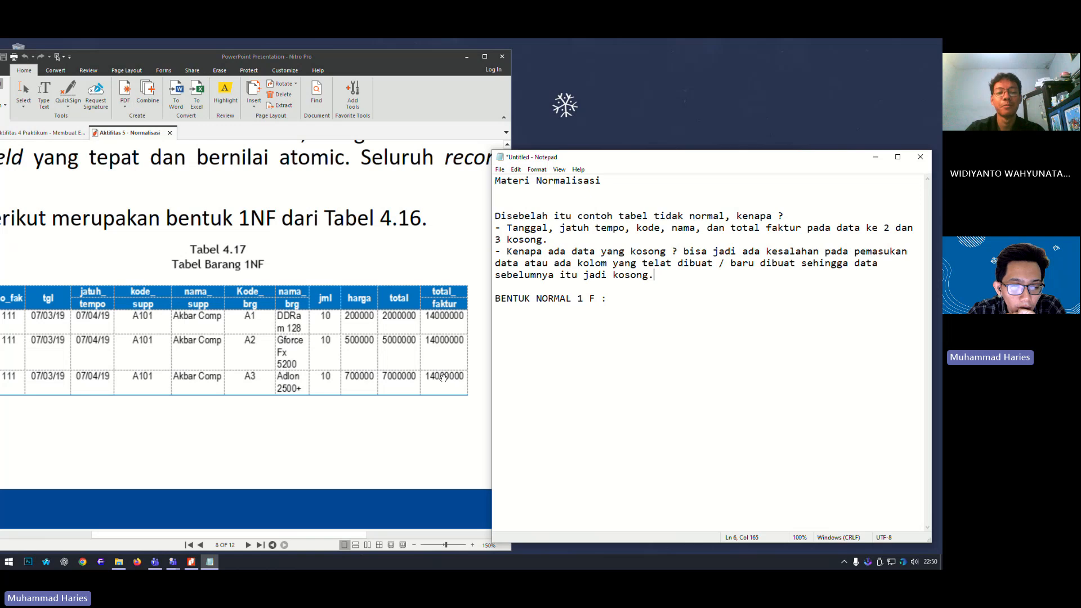
{"action": "scroll", "coordinate": [444, 377], "scroll_direction": "down", "scroll_amount": 5}
{"action": "scroll", "coordinate": [125, 405], "scroll_direction": "up", "scroll_amount": 6}
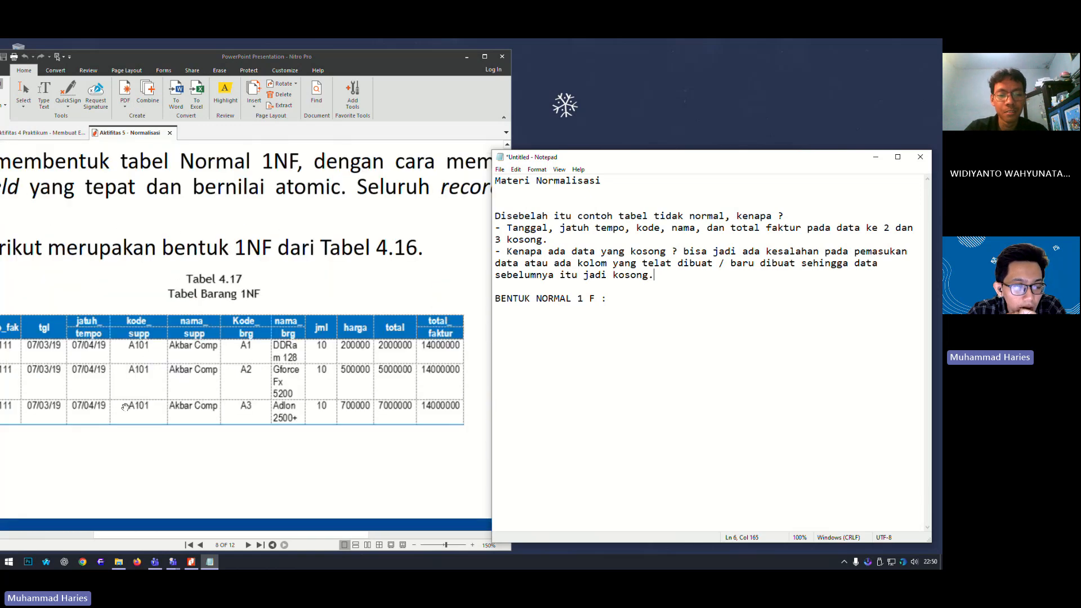
{"action": "scroll", "coordinate": [88, 397], "scroll_direction": "down", "scroll_amount": 1}
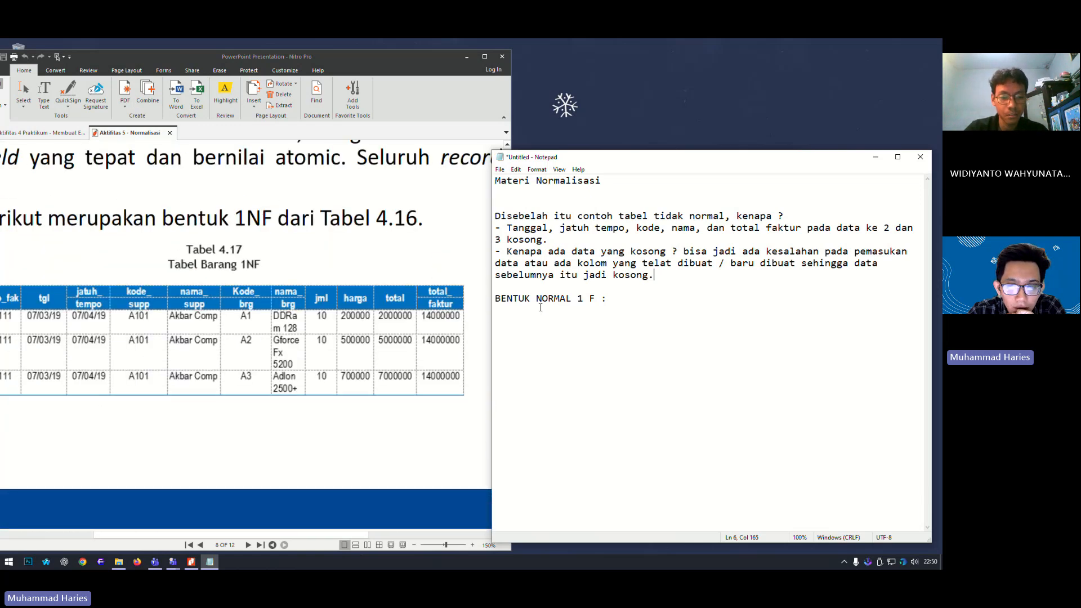
{"action": "left_click", "coordinate": [610, 302]}
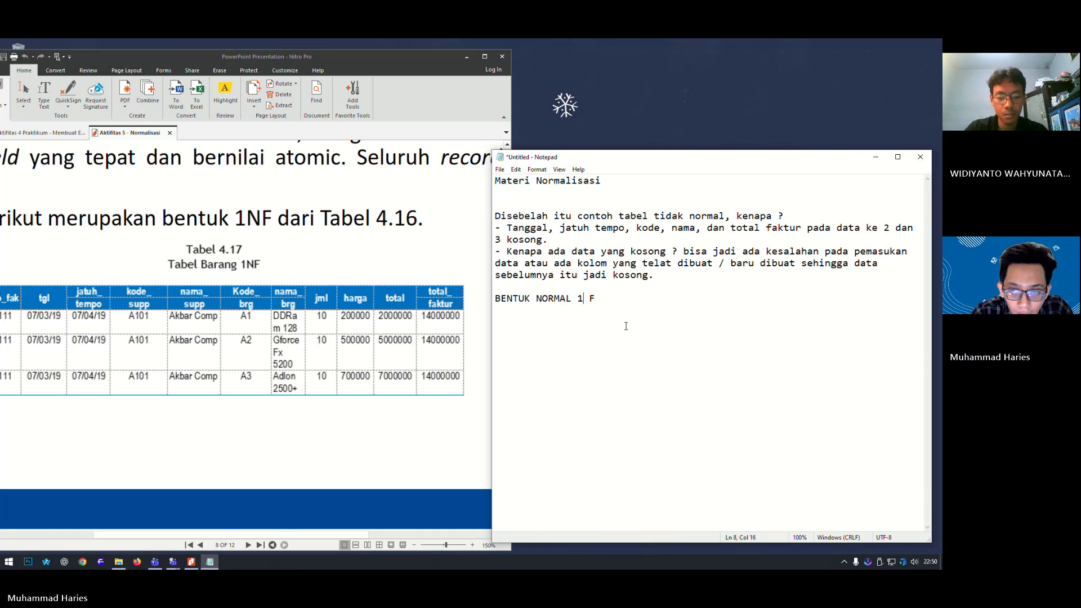
{"action": "key", "text": "BackSpace"}
{"action": "type", "text": "N"}
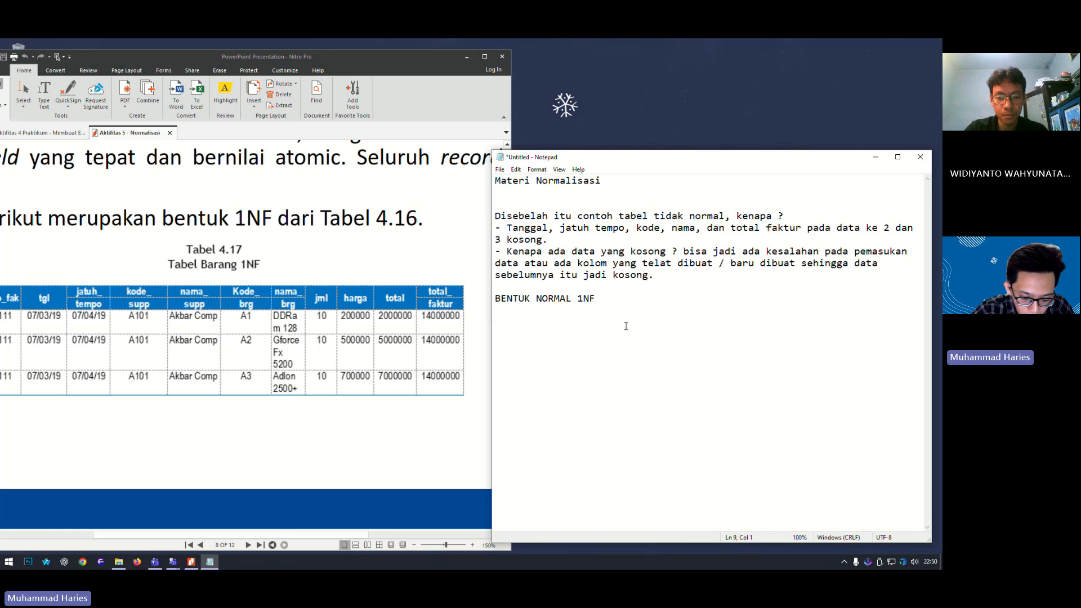
- Add a bullet under the 1NF heading reading "Data yang kosong diisi."
{"action": "key", "text": "Return"}
{"action": "type", "text": "- "}
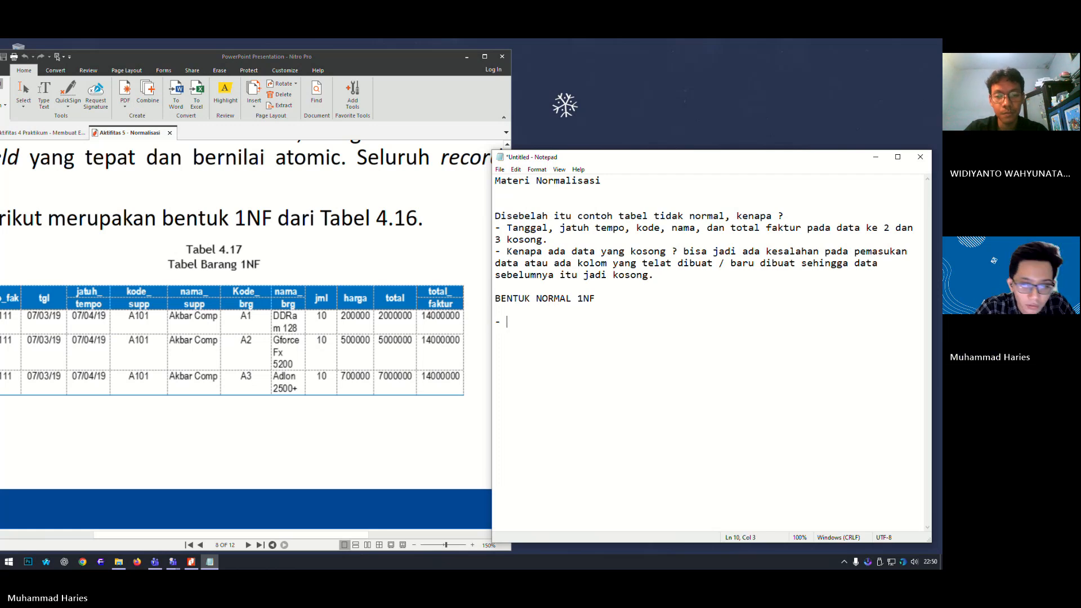
{"action": "type", "text": "Data ya"}
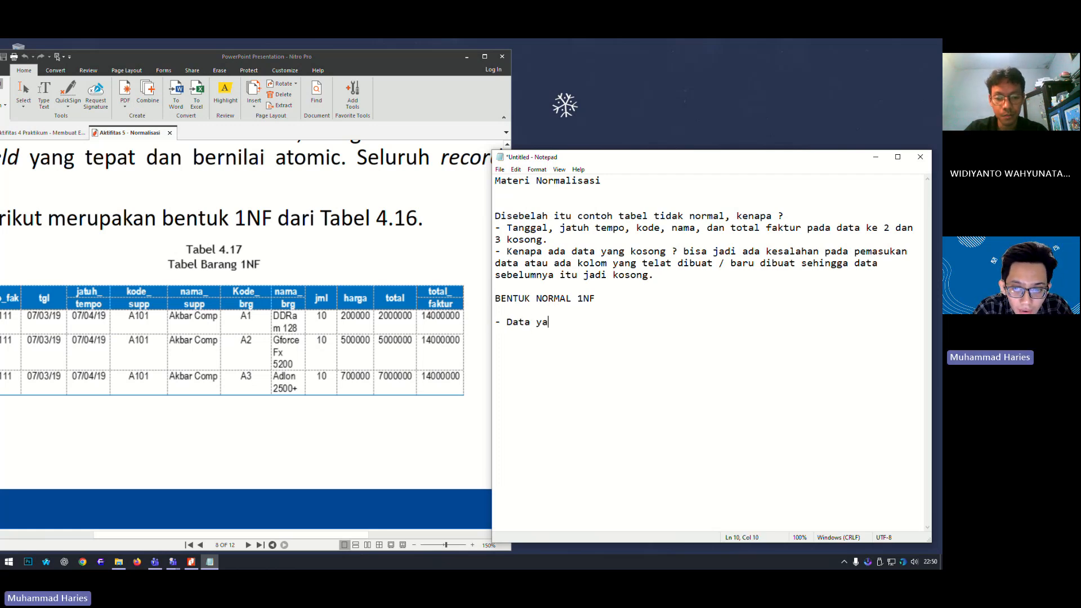
{"action": "type", "text": "ng kosong di"}
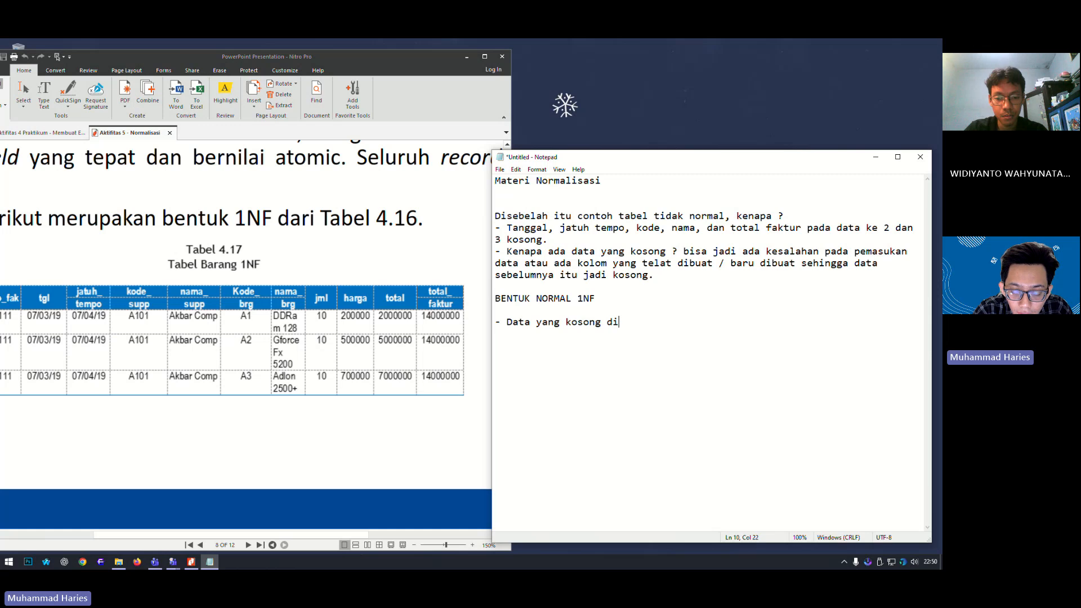
{"action": "type", "text": "isi."}
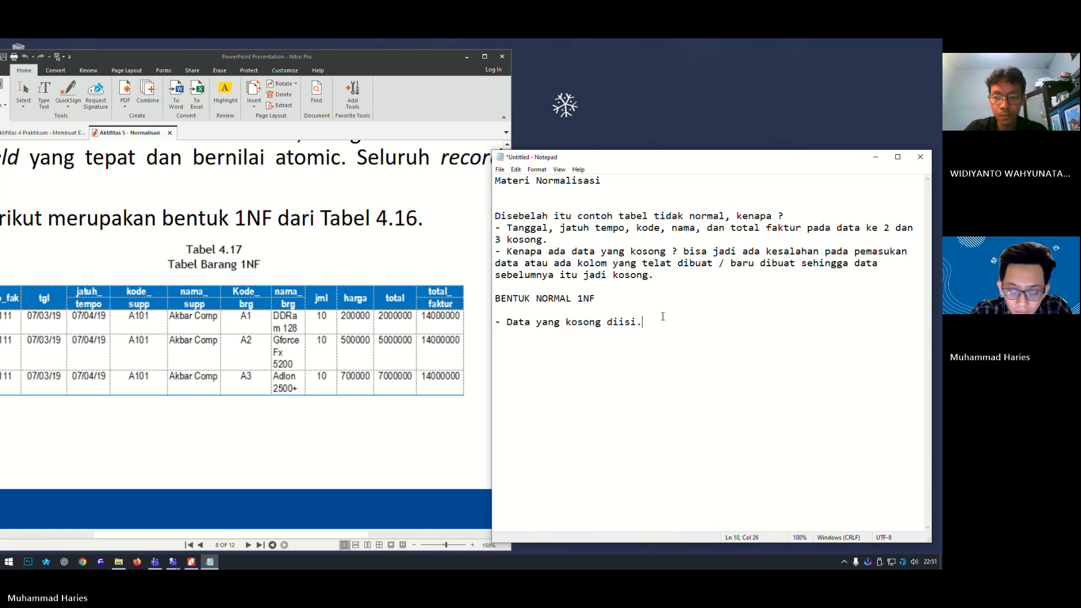
- Replace the full stop of the 1NF bullet with " / kolom yang tidak terisi"
{"action": "key", "text": "BackSpace"}
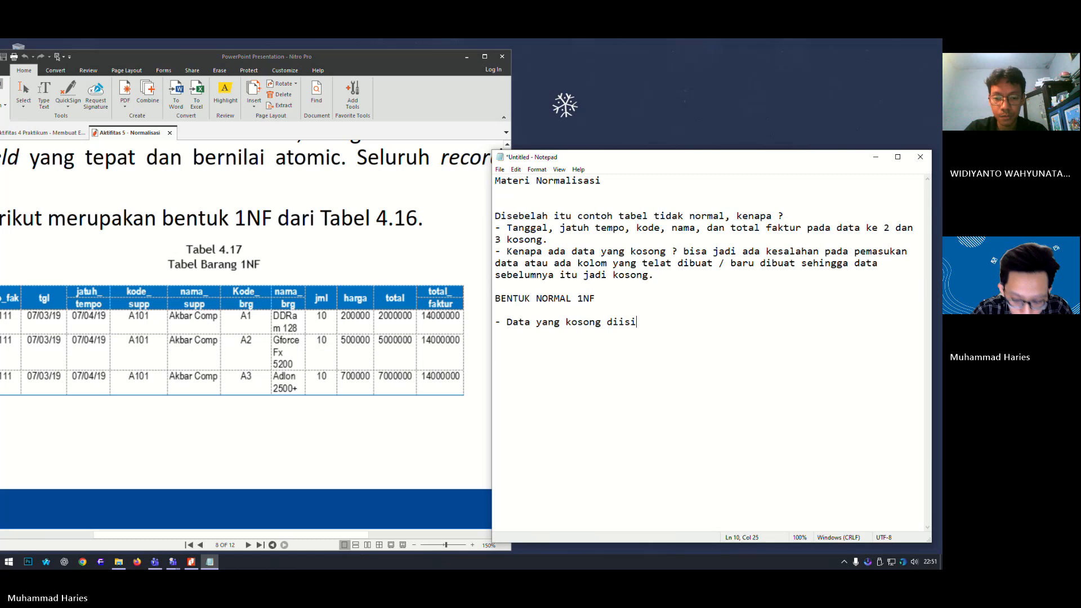
{"action": "type", "text": "diisi / "}
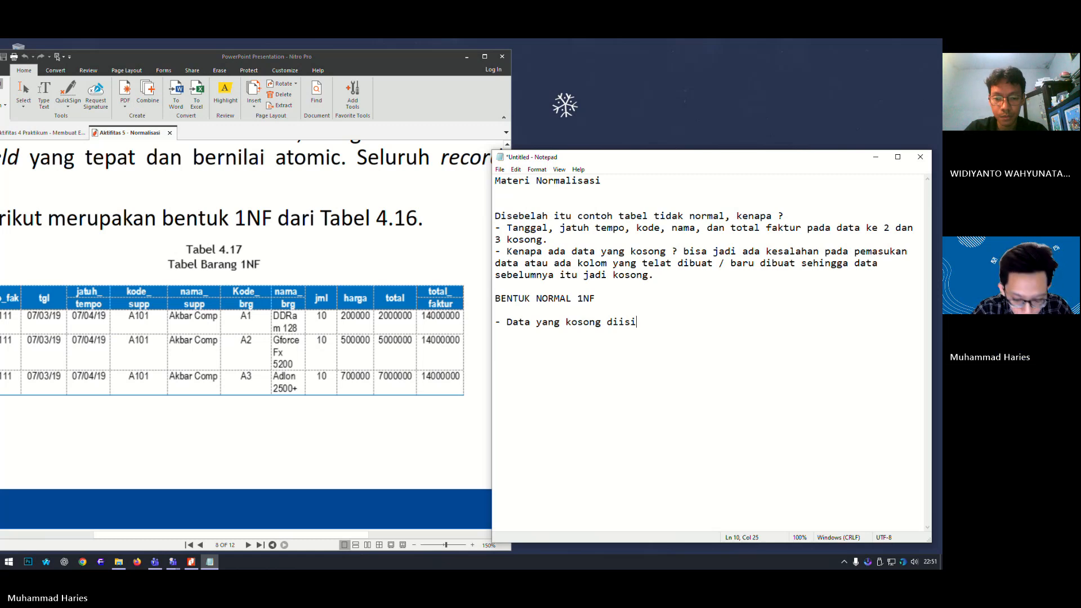
{"action": "type", "text": "kolom yang"}
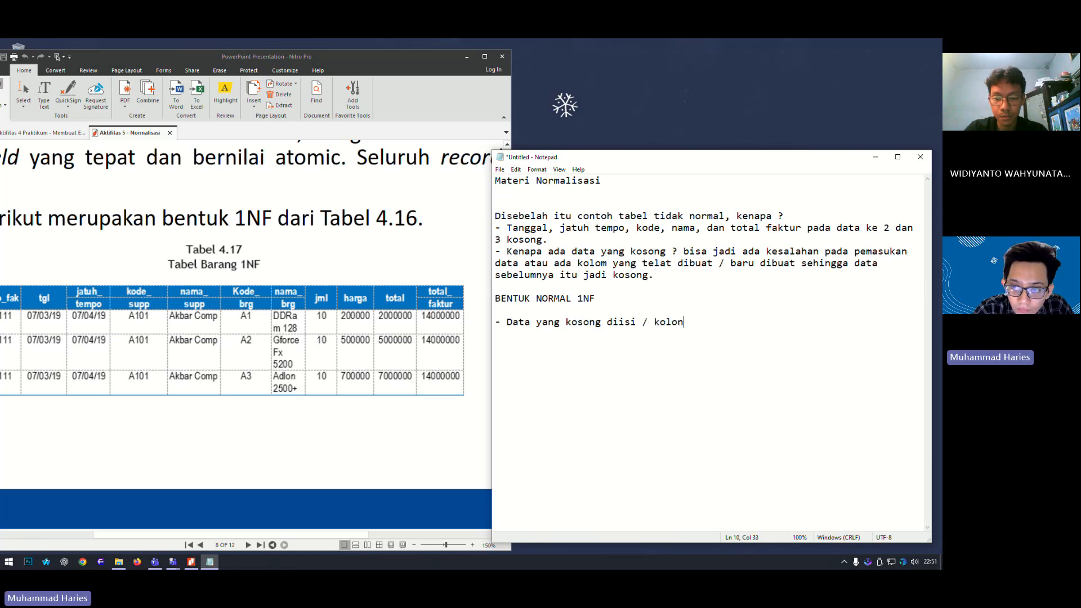
{"action": "type", "text": " berisi dat"}
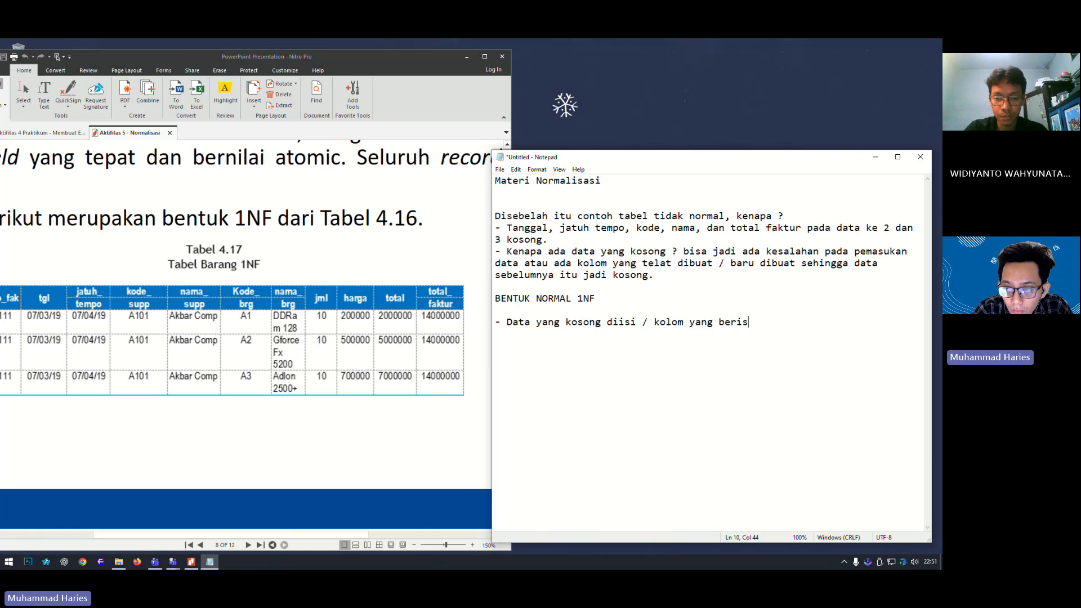
{"action": "key", "text": "BackSpace"}
{"action": "key", "text": "BackSpace"}
{"action": "key", "text": "BackSpace"}
{"action": "key", "text": "BackSpace"}
{"action": "key", "text": "BackSpace"}
{"action": "key", "text": "BackSpace"}
{"action": "key", "text": "BackSpace"}
{"action": "key", "text": "BackSpace"}
{"action": "key", "text": "BackSpace"}
{"action": "key", "text": "BackSpace"}
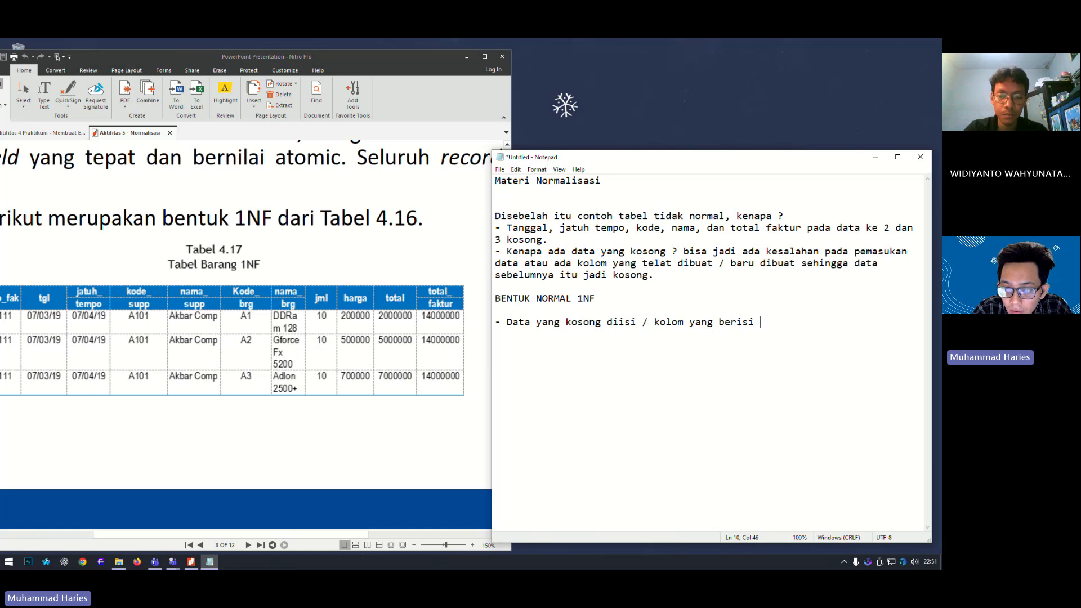
{"action": "type", "text": "t"}
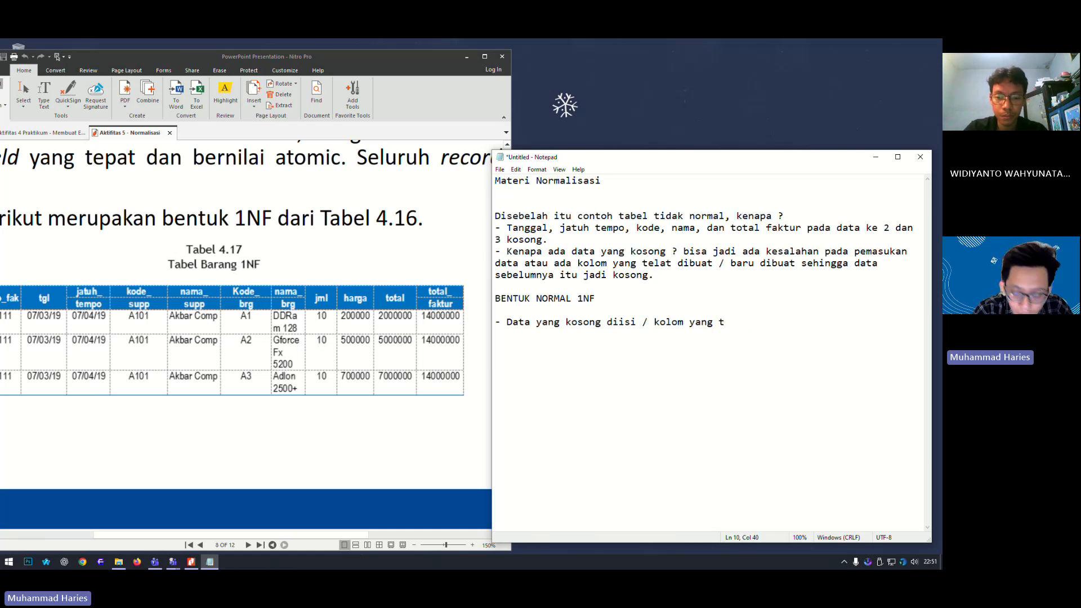
{"action": "type", "text": "idak terisi "}
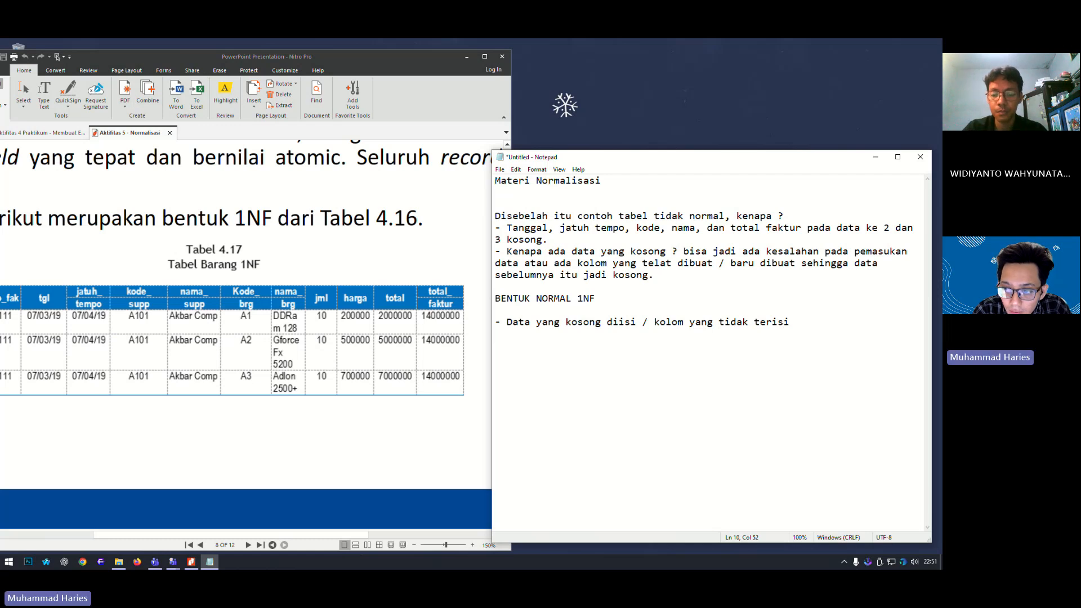
- Continue the 1NF bullet with "harus diisi atau update."
{"action": "type", "text": "ha"}
{"action": "key", "text": "BackSpace"}
{"action": "type", "text": "haru"}
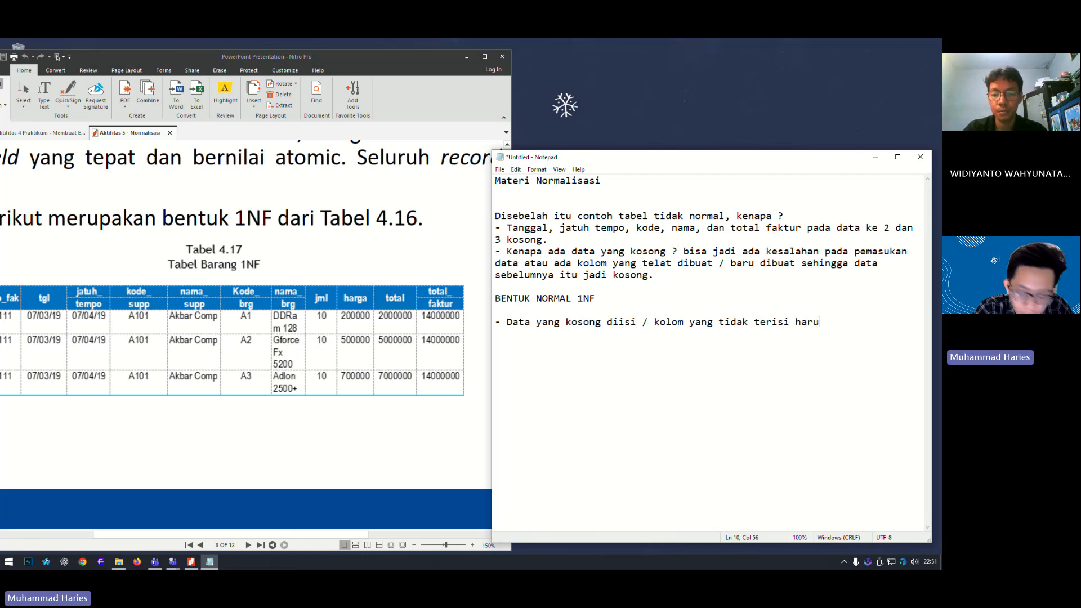
{"action": "type", "text": "s idi"}
{"action": "key", "text": "BackSpace"}
{"action": "key", "text": "BackSpace"}
{"action": "key", "text": "BackSpace"}
{"action": "type", "text": "dii"}
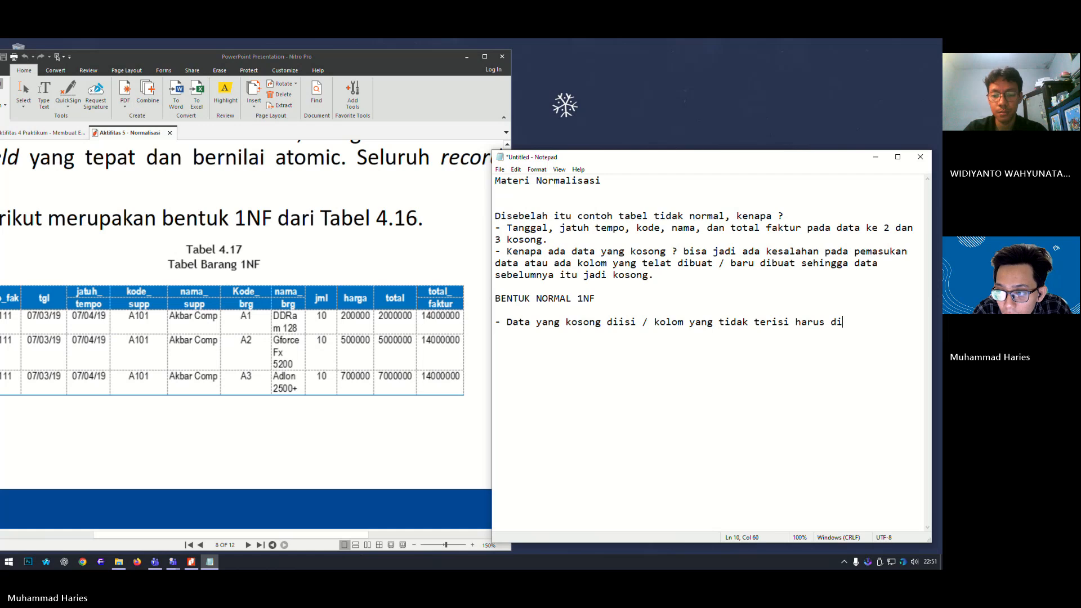
{"action": "key", "text": "BackSpace"}
{"action": "type", "text": "isi atau up[d"}
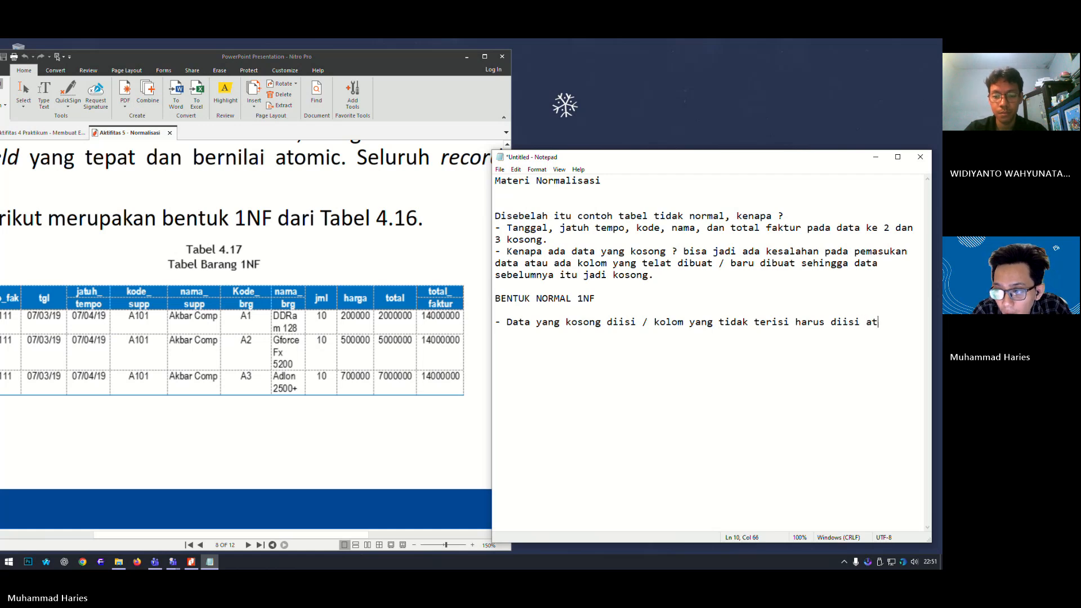
{"action": "key", "text": "BackSpace"}
{"action": "key", "text": "BackSpace"}
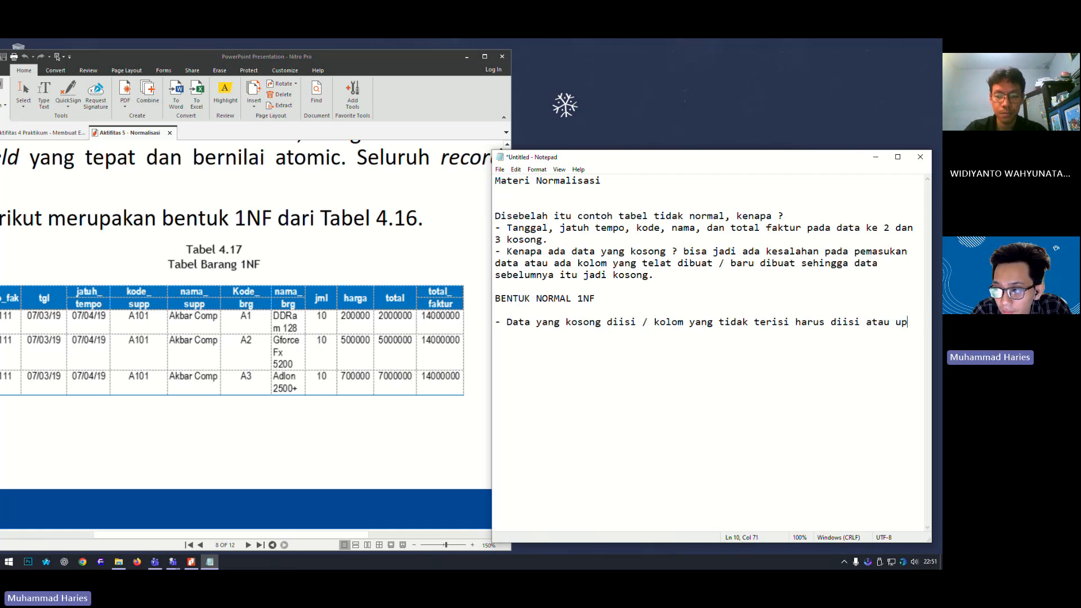
{"action": "type", "text": "date."}
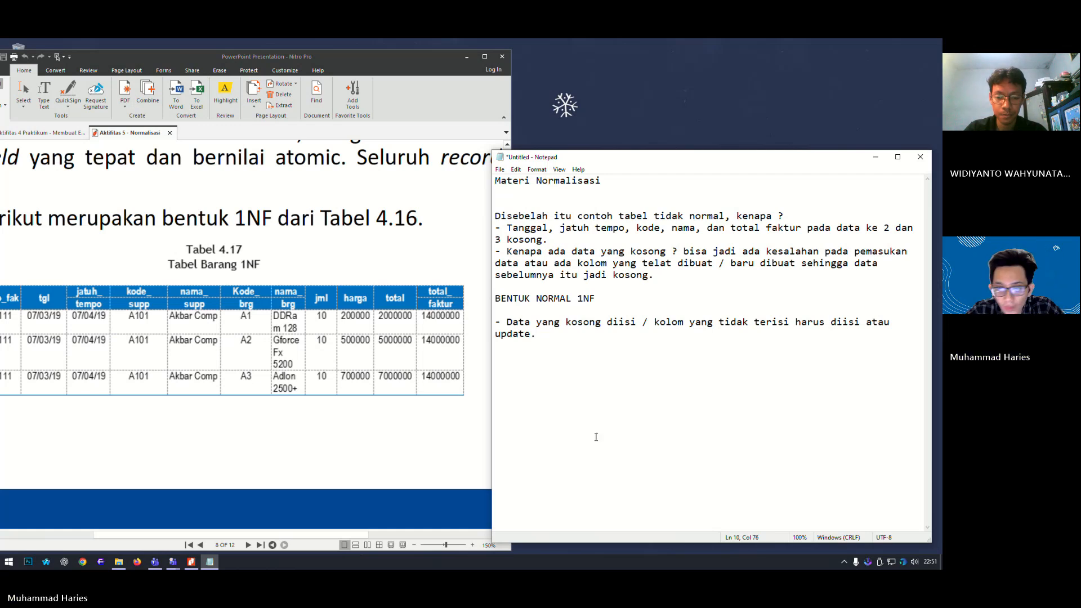
- Replace the full stop after "update" with the closing phrase " sehingga tidak kosong."
{"action": "key", "text": "BackSpace"}
{"action": "type", "text": "seh"}
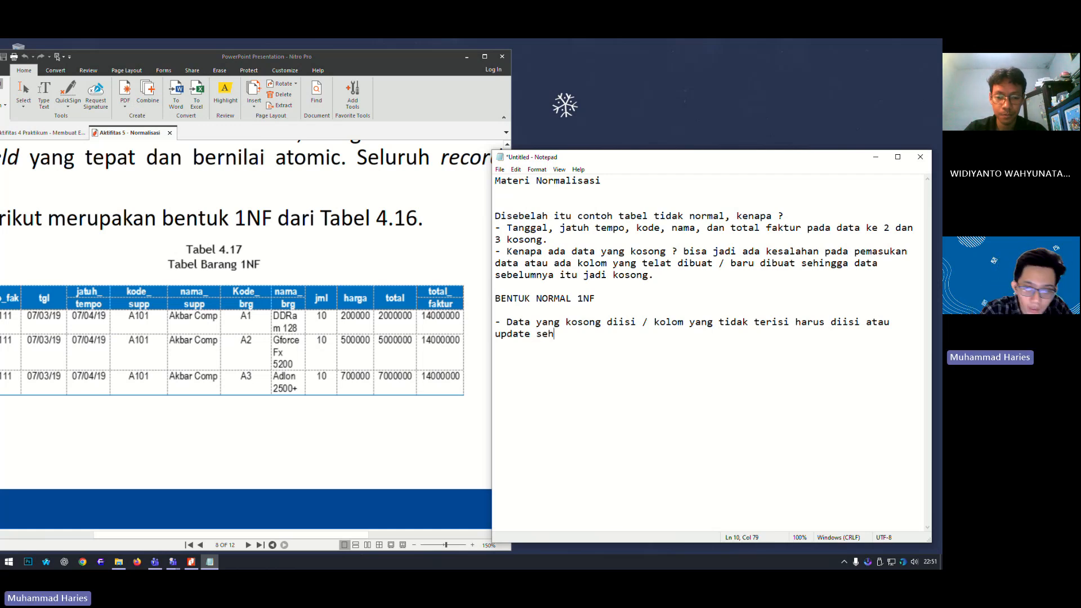
{"action": "type", "text": "ingga tidak ko"}
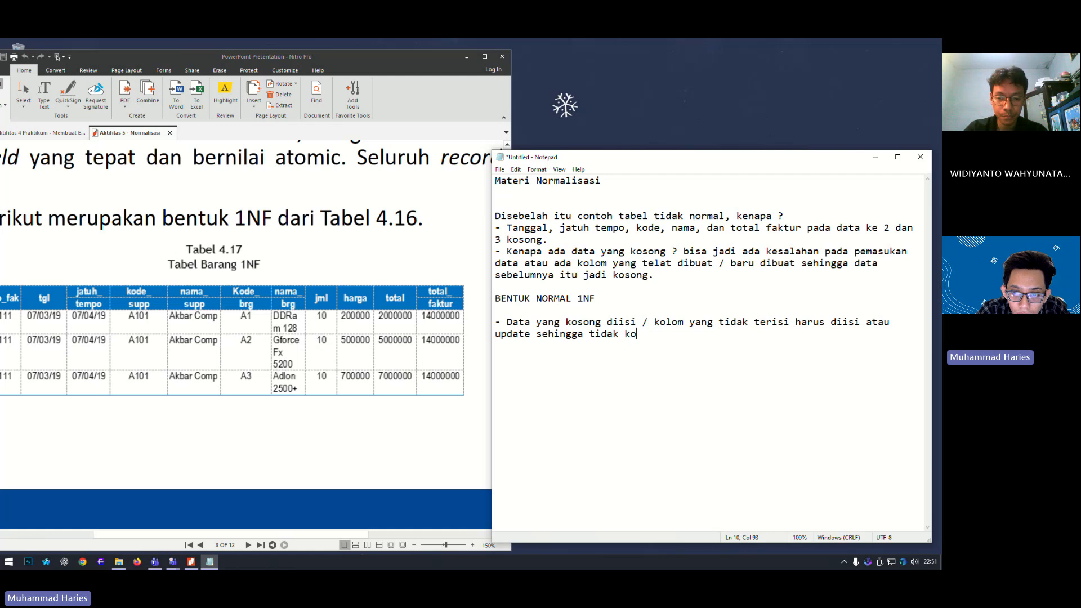
{"action": "type", "text": "song."}
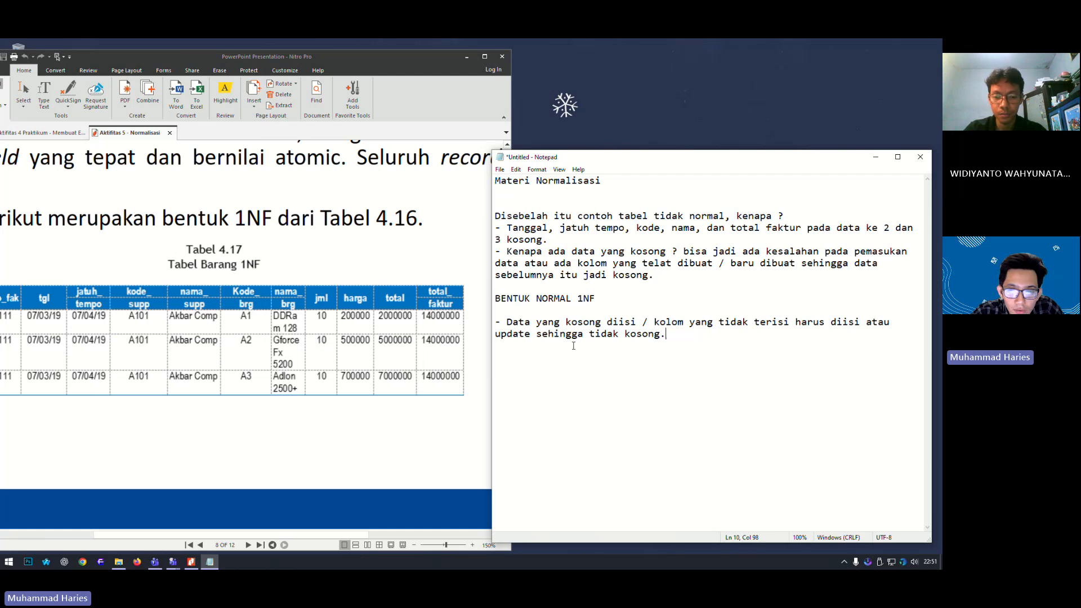
- Show the three tables on the "Bentuk Normal Kedua 2NF" slide at 125% zoom and move the notes window clear of the slides
{"action": "scroll", "coordinate": [284, 383], "scroll_direction": "down", "scroll_amount": 2}
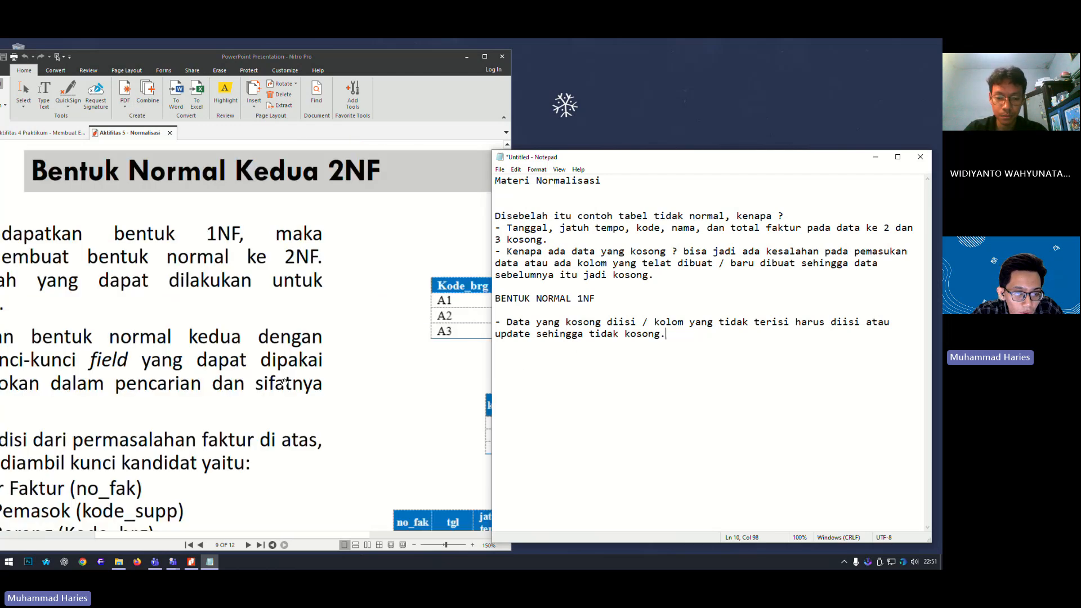
{"action": "left_click", "coordinate": [291, 461]}
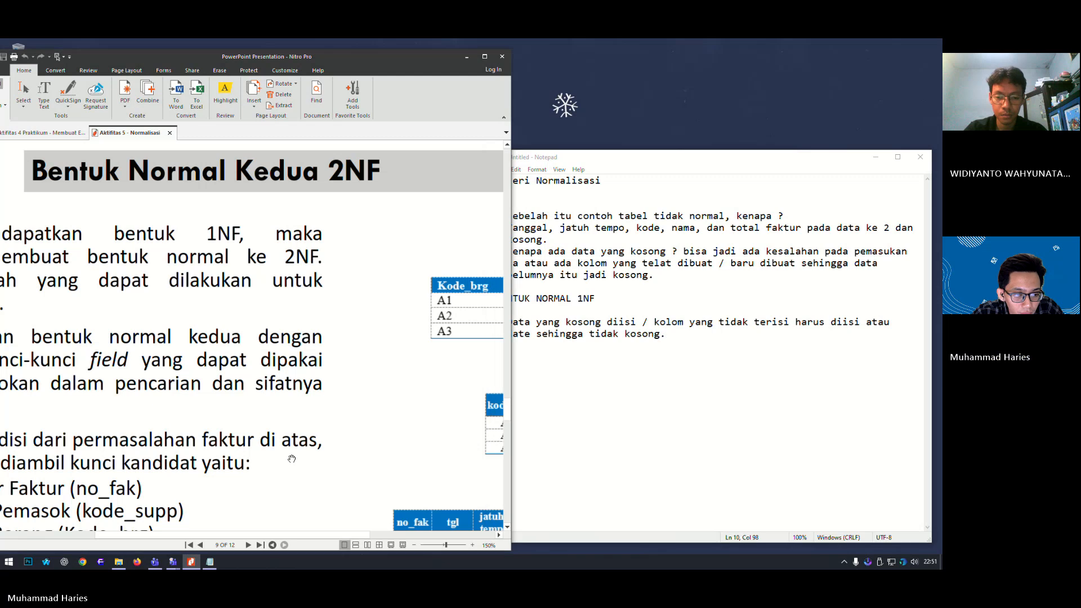
{"action": "scroll", "coordinate": [291, 461], "scroll_direction": "down", "scroll_amount": 2, "text": "ctrl"}
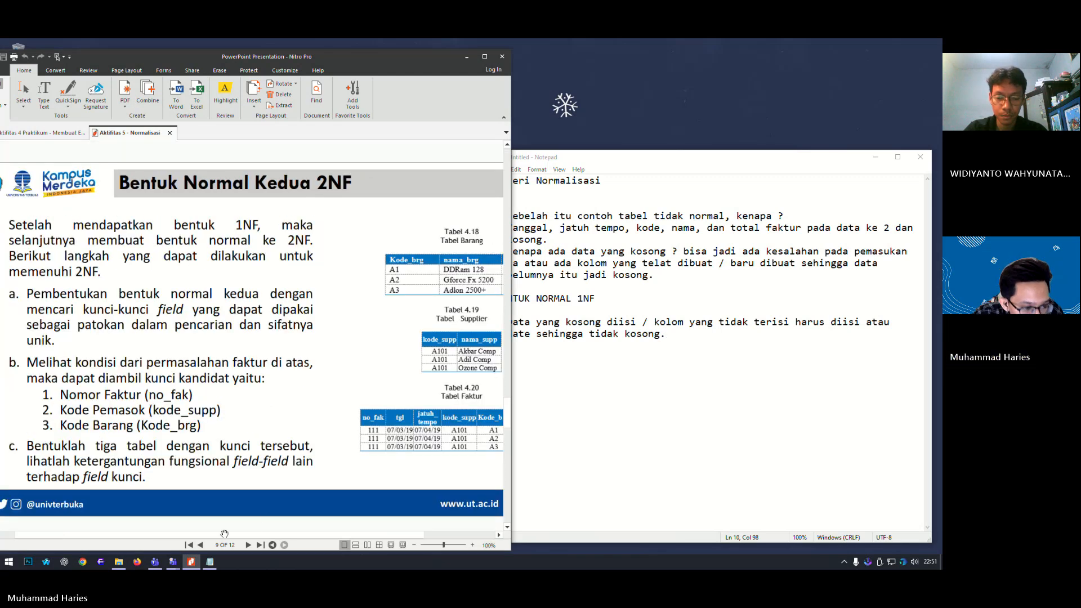
{"action": "scroll", "coordinate": [263, 528], "scroll_direction": "up", "scroll_amount": 1, "text": "ctrl"}
{"action": "scroll", "coordinate": [393, 419], "scroll_direction": "up", "scroll_amount": 1, "text": "ctrl"}
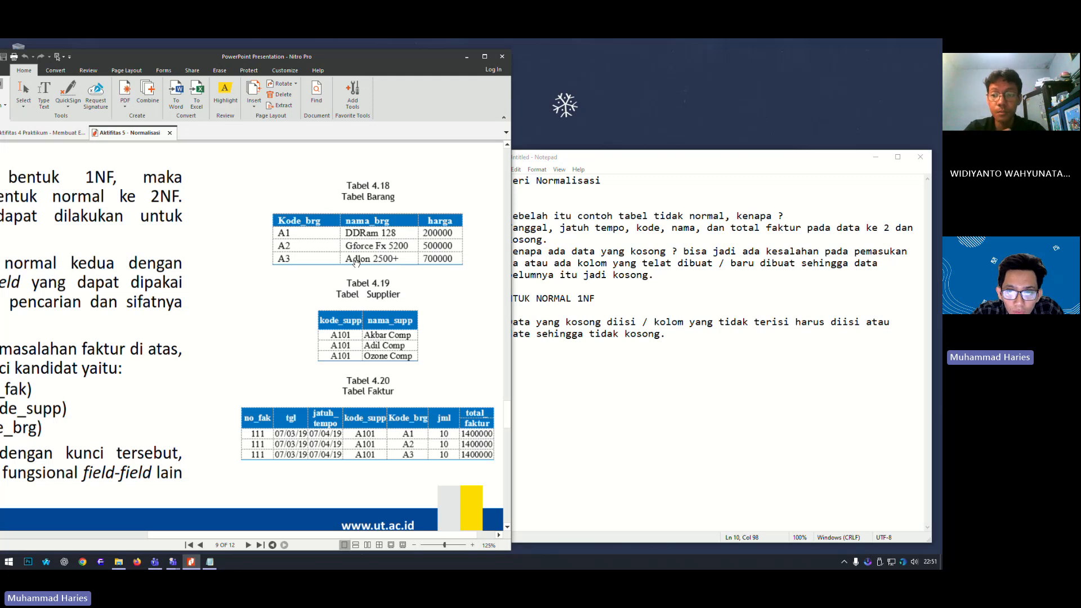
{"action": "left_click_drag", "start_coordinate": [608, 158], "coordinate": [637, 152]}
- Add the heading "BENTUK NORMAL 2NF" to the notes, one blank line below the 1NF bullet
{"action": "left_click", "coordinate": [575, 354]}
{"action": "left_click", "coordinate": [715, 337]}
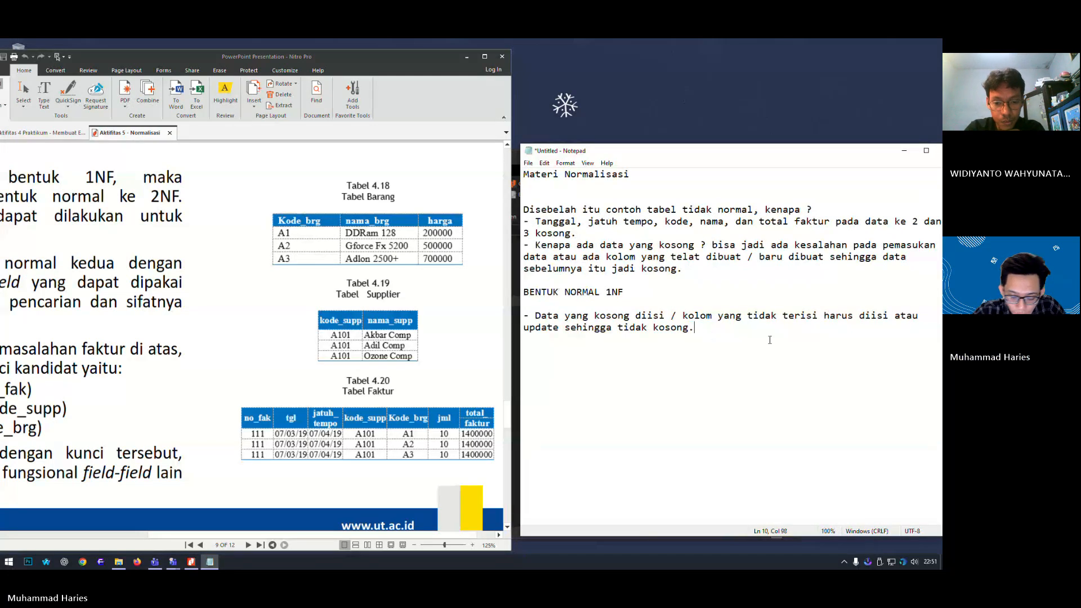
{"action": "type", "text": "B"}
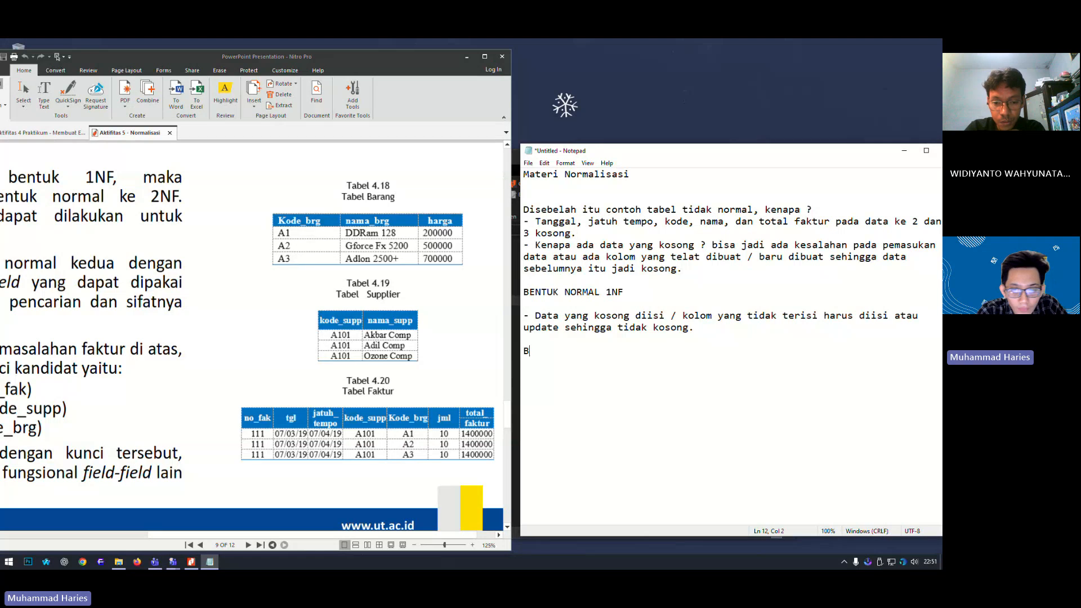
{"action": "type", "text": "ENTUK NORMAL 2"}
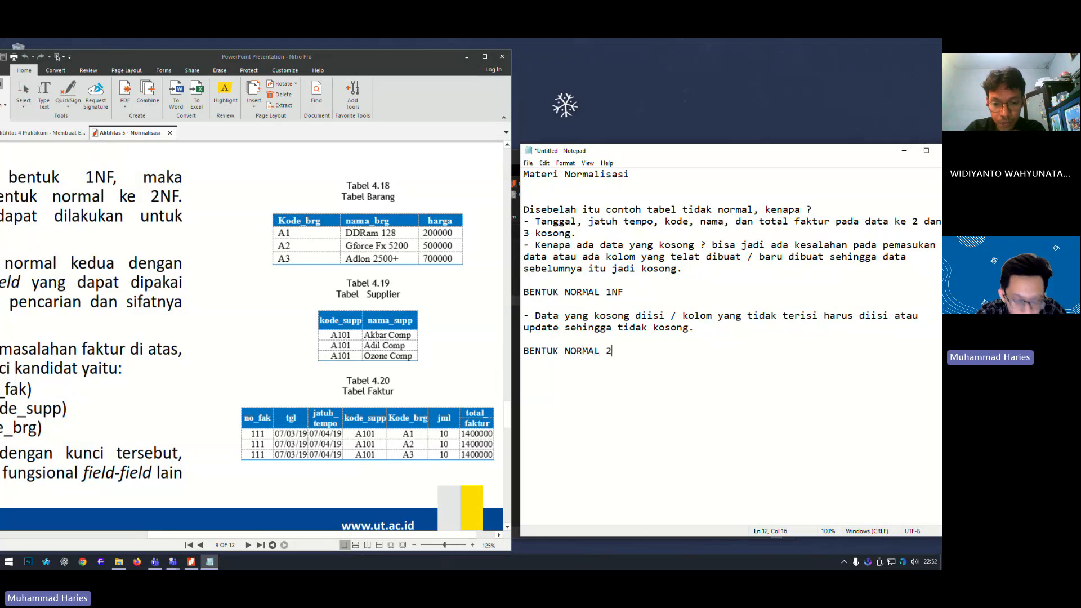
{"action": "type", "text": "nf"}
{"action": "key", "text": "BackSpace"}
{"action": "key", "text": "BackSpace"}
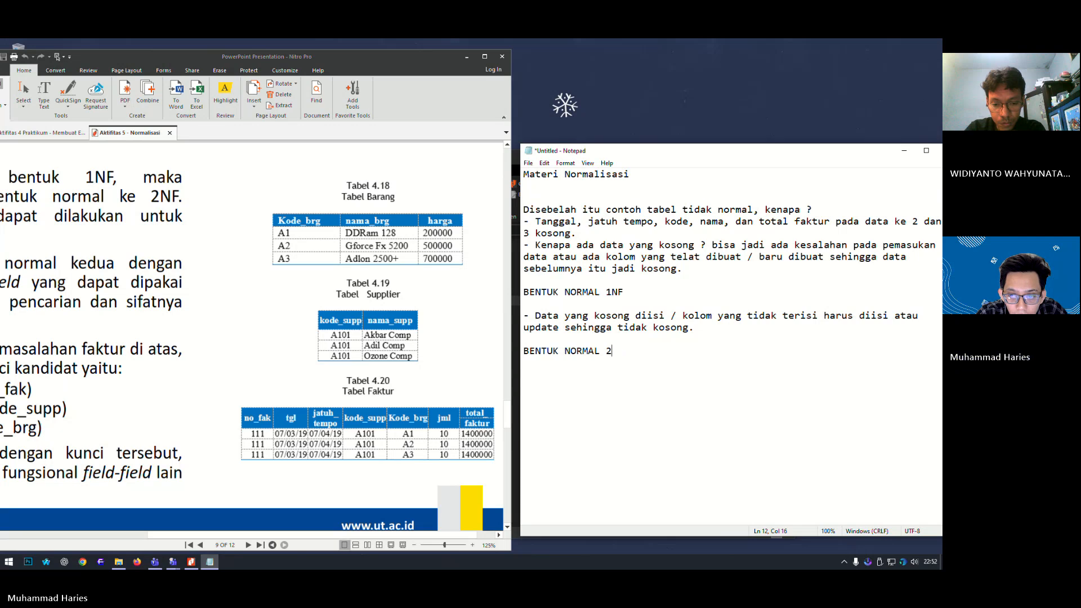
{"action": "type", "text": "nf"}
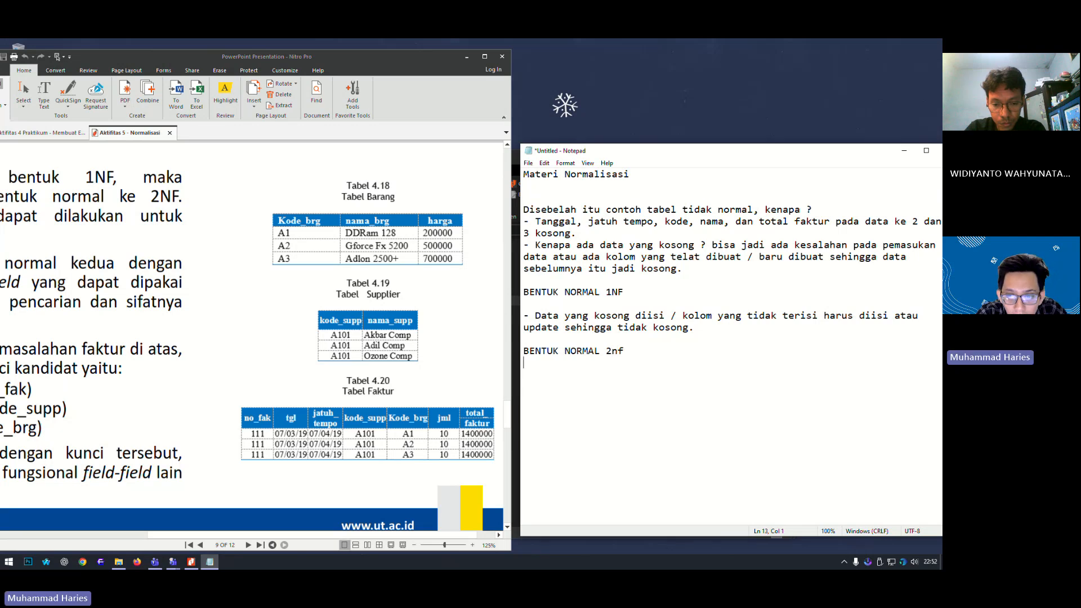
{"action": "key", "text": "BackSpace"}
{"action": "key", "text": "BackSpace"}
{"action": "key", "text": "BackSpace"}
{"action": "type", "text": "NF"}
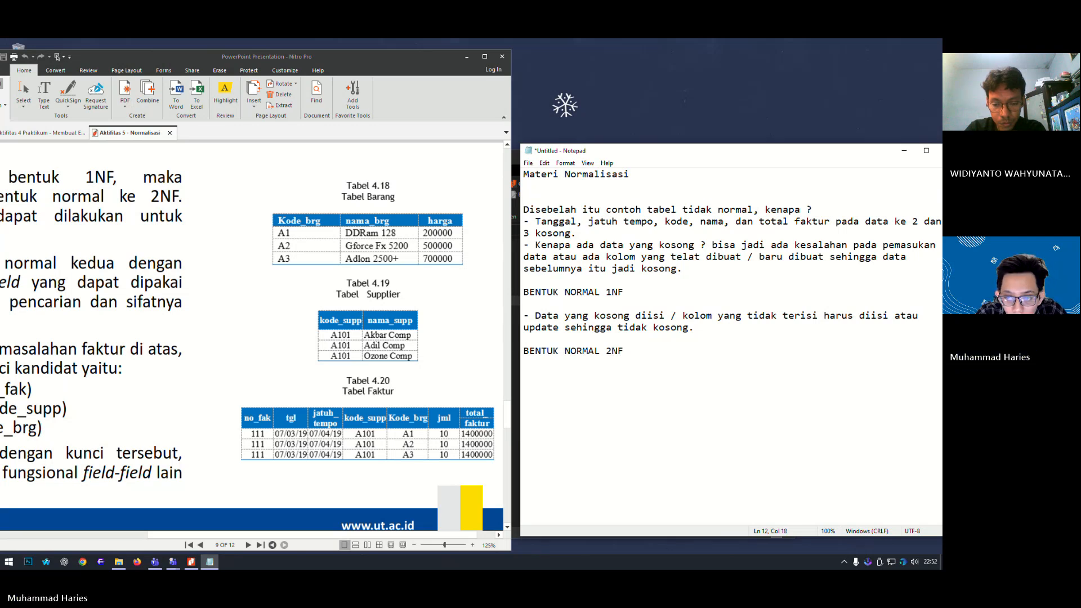
- Write the first bullet under the 2NF heading after a blank line: "- Data dipecah menjadi beberapa kolom"
{"action": "type", "text": "- "}
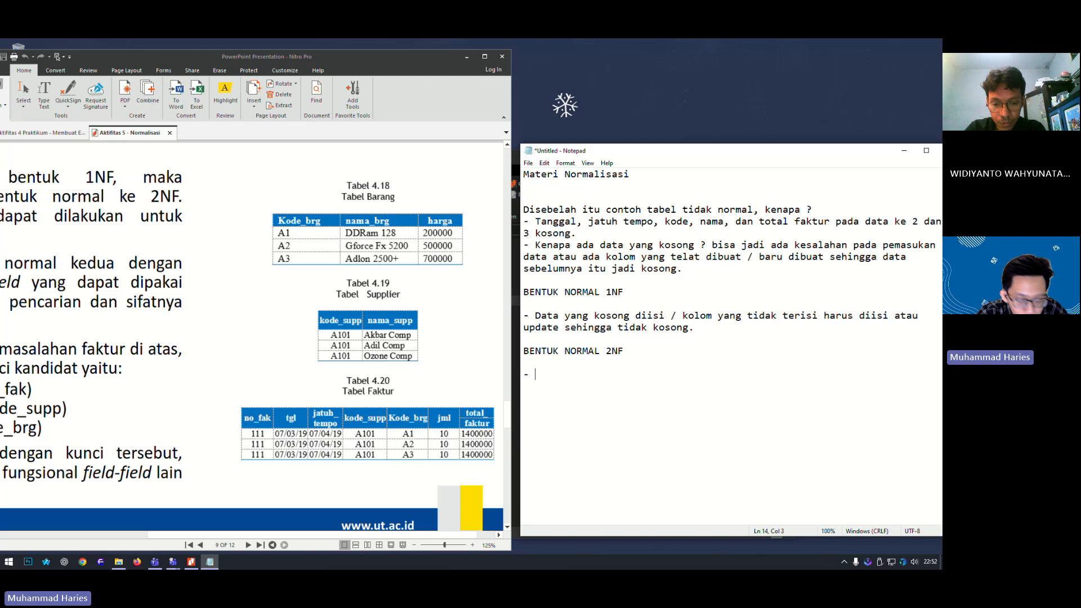
{"action": "type", "text": "da"}
{"action": "key", "text": "BackSpace"}
{"action": "key", "text": "BackSpace"}
{"action": "type", "text": "D"}
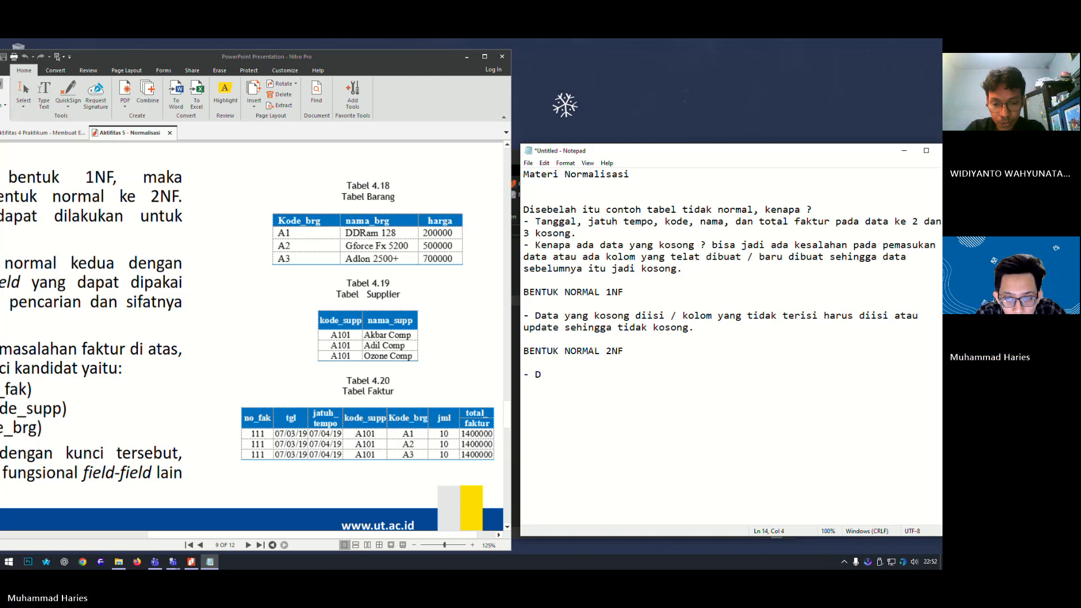
{"action": "type", "text": "ata dipecah"}
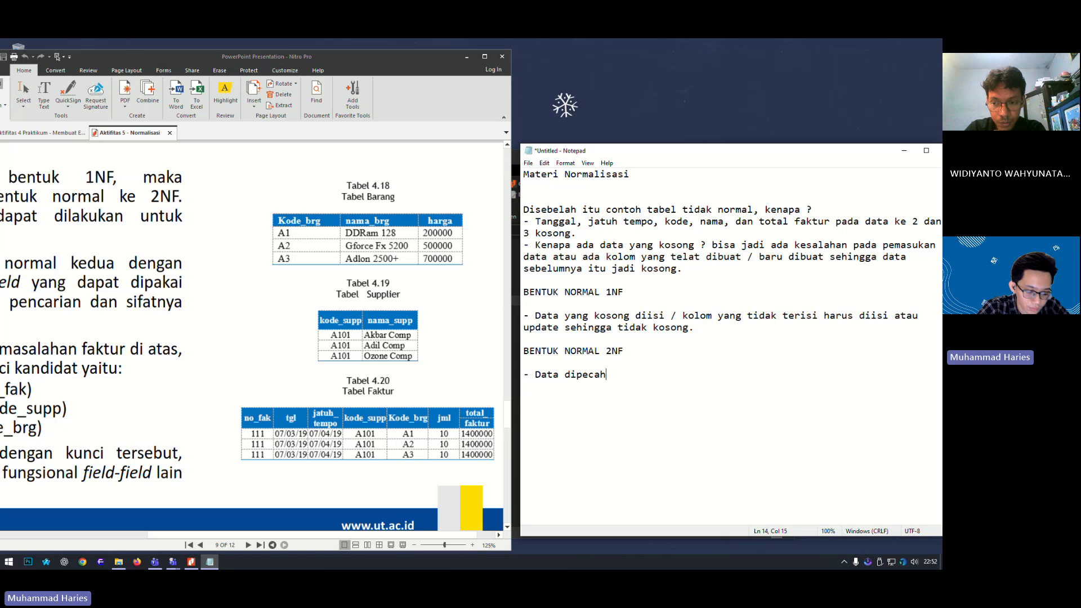
{"action": "type", "text": " menjadi"}
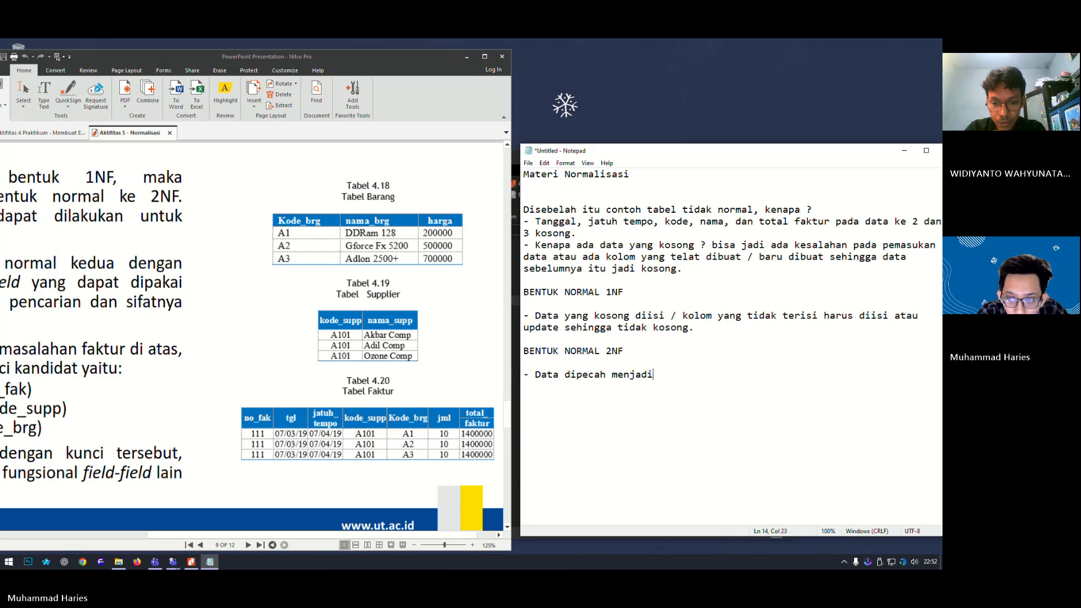
{"action": "type", "text": " beberapa kolom"}
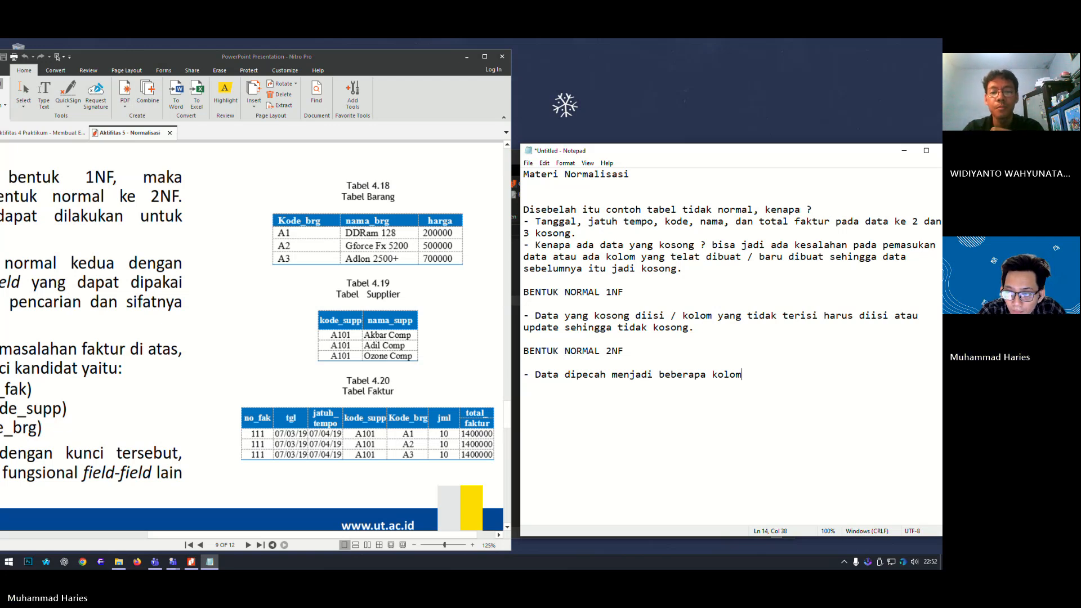
- Start a second 2NF bullet on a new line with "- Kemudian "
{"action": "key", "text": "Return"}
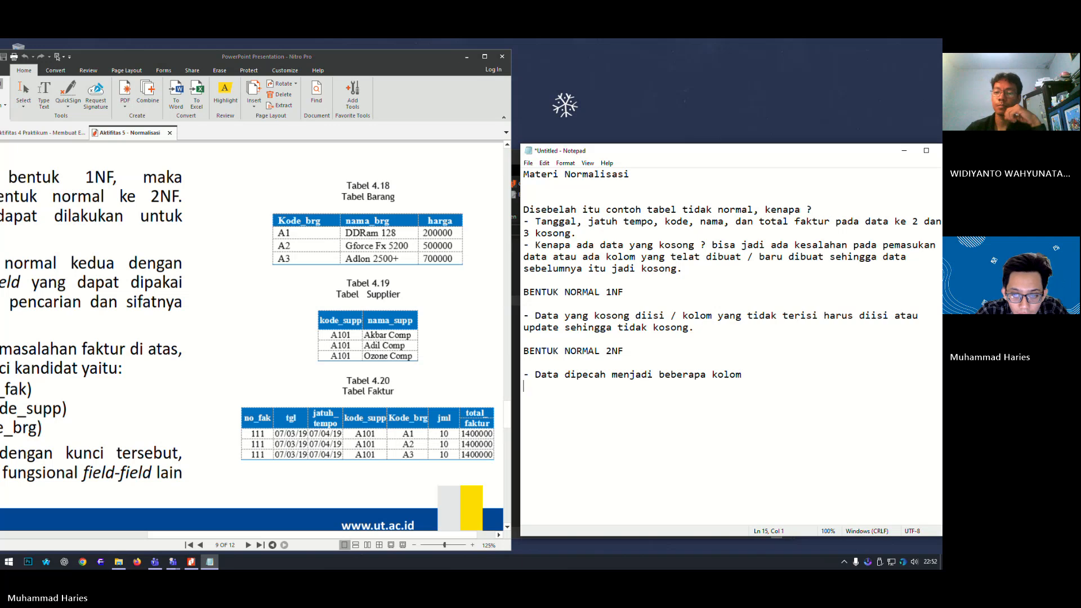
{"action": "type", "text": "- Kem"}
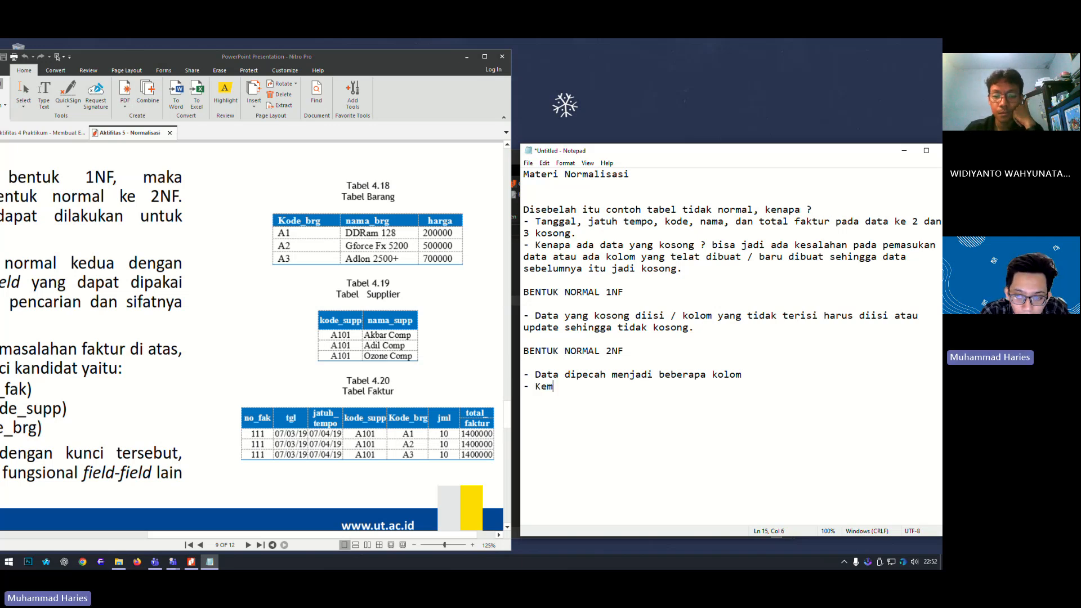
{"action": "type", "text": "udian data"}
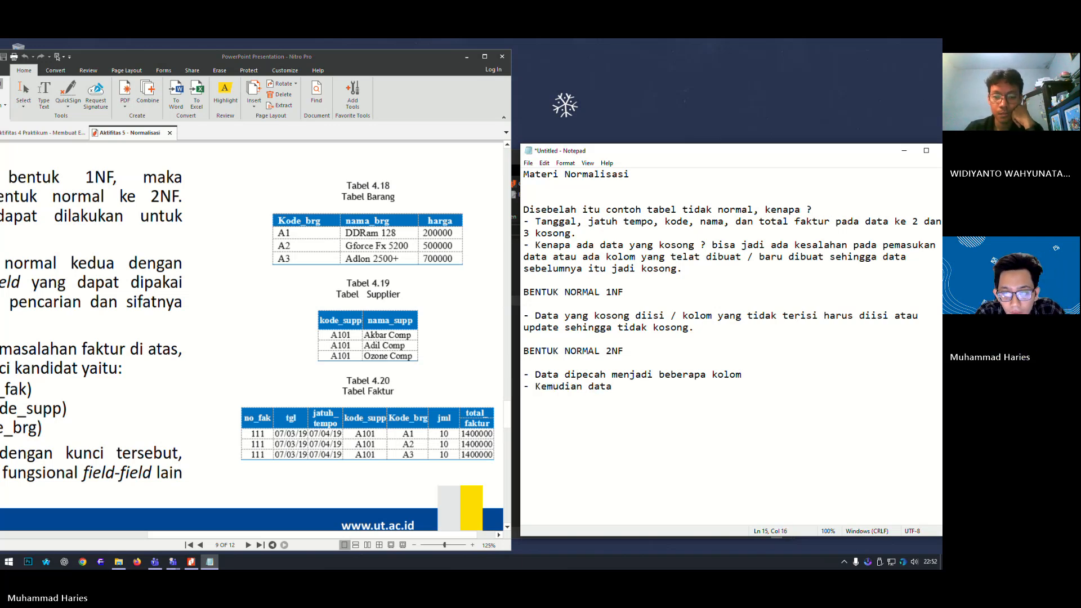
{"action": "key", "text": "BackSpace"}
{"action": "key", "text": "BackSpace"}
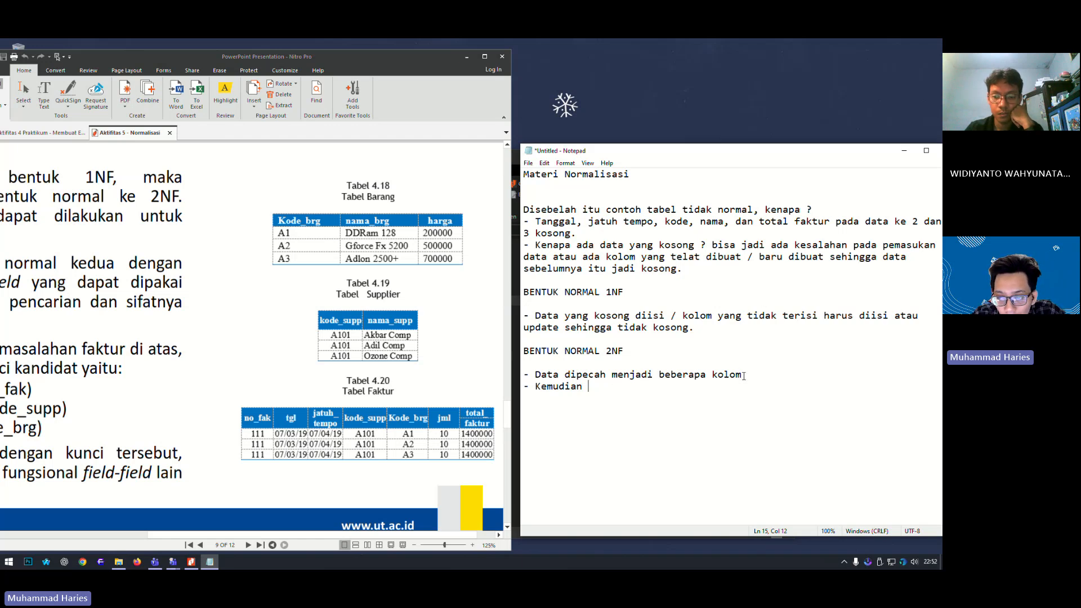
- Reword the first 2NF bullet to "Tabel besar dipecah menjadi beberapa tabel."
{"action": "left_click_drag", "start_coordinate": [743, 376], "coordinate": [650, 386]}
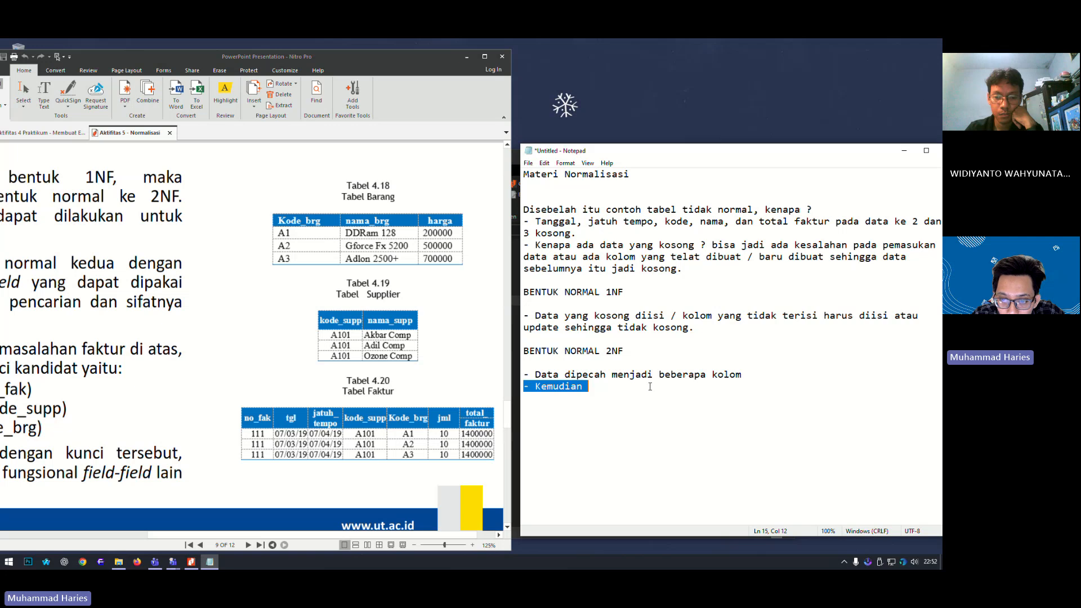
{"action": "left_click_drag", "start_coordinate": [560, 376], "coordinate": [534, 376]}
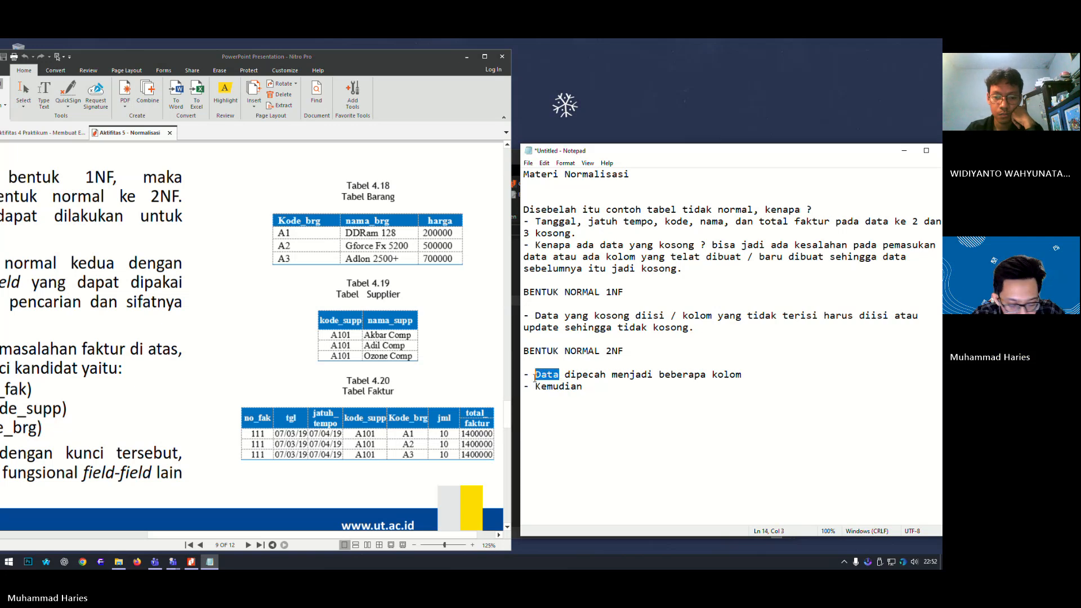
{"action": "type", "text": "Tabel"}
{"action": "key", "text": "Delete"}
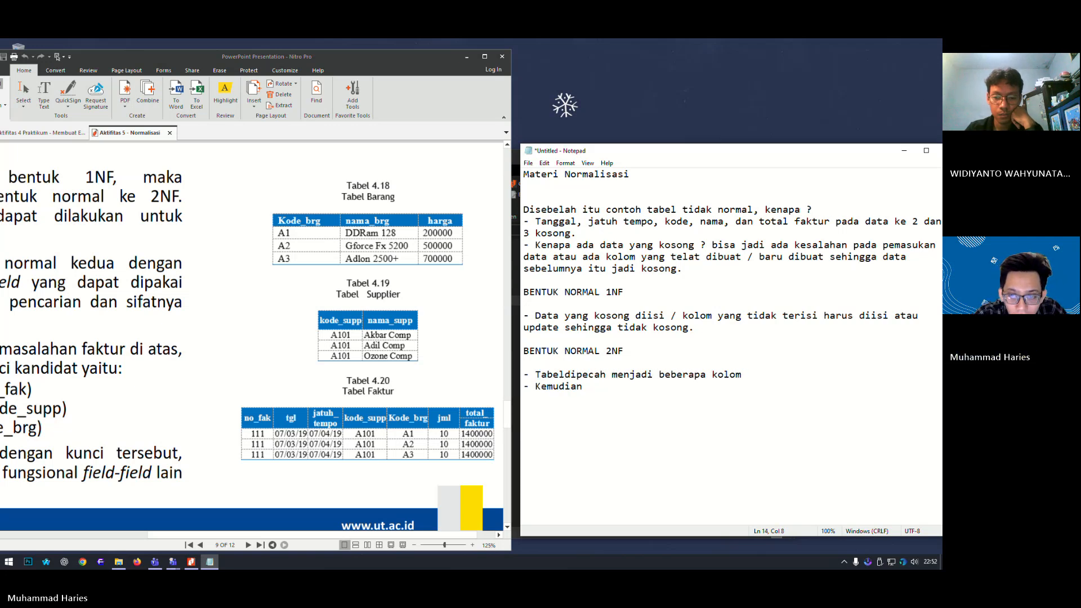
{"action": "left_click_drag", "start_coordinate": [751, 374], "coordinate": [717, 374]}
{"action": "type", "text": "te"}
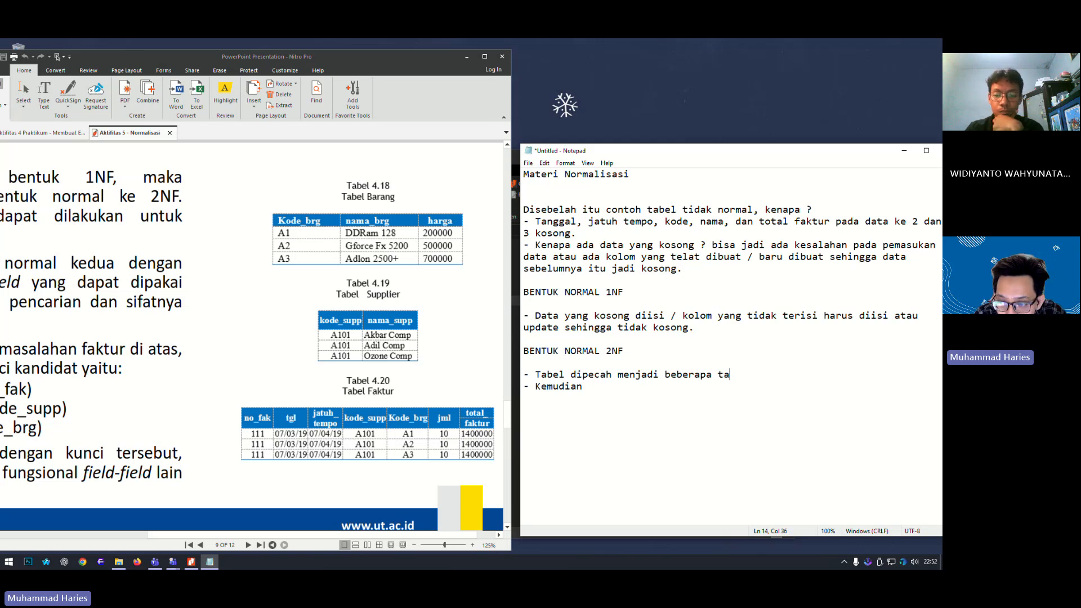
{"action": "type", "text": "bel."}
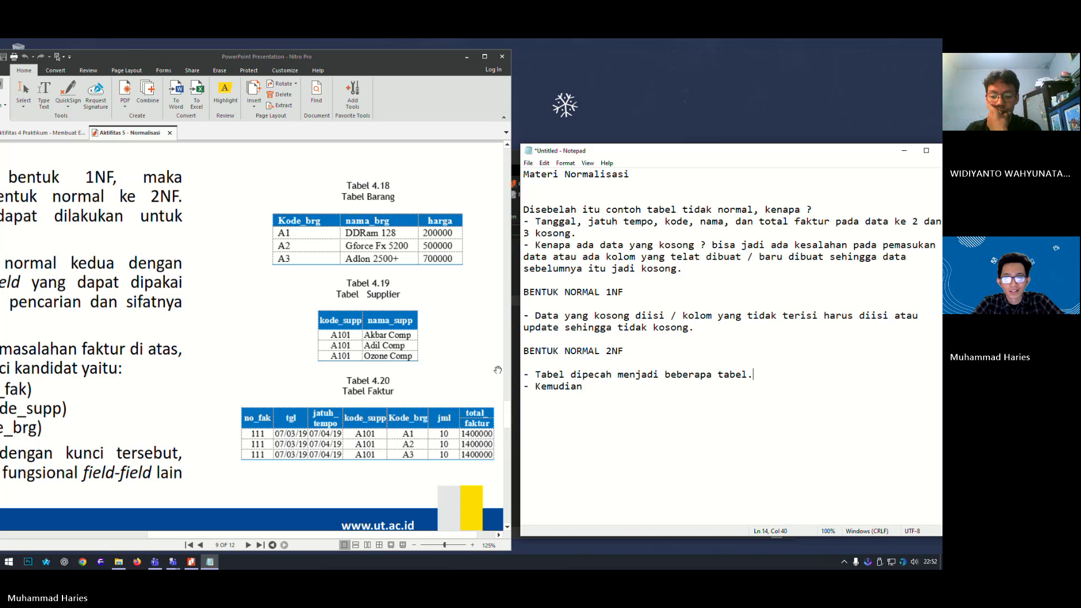
{"action": "key", "text": "Right"}
{"action": "type", "text": "besar"}
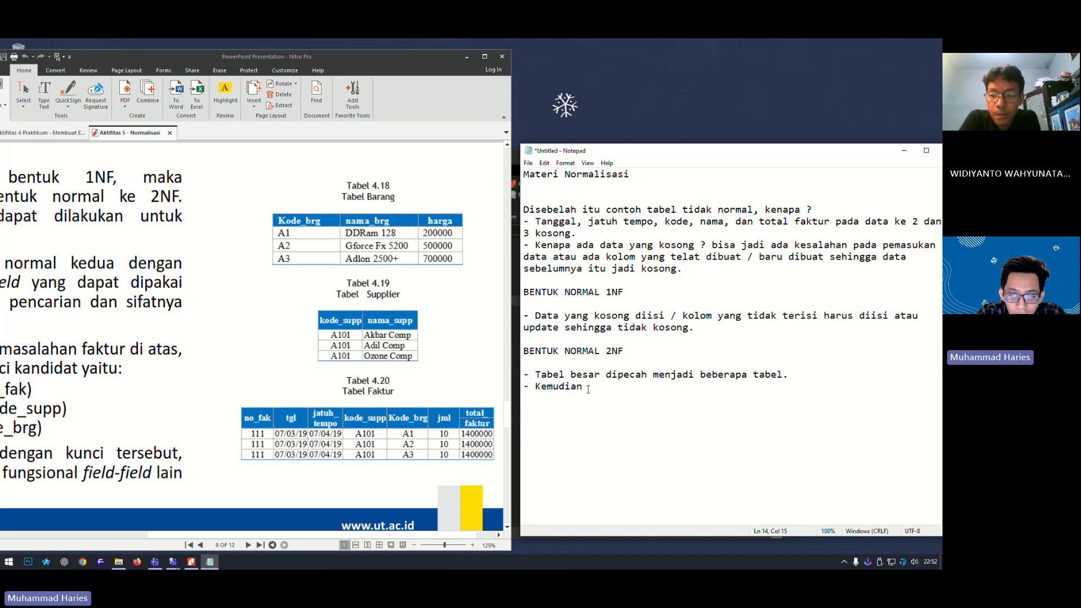
- Complete the second 2NF bullet after "Kemudian" with "nanti baru dihubungkan dengan menggunakan Foreign Key."
{"action": "type", "text": "nan"}
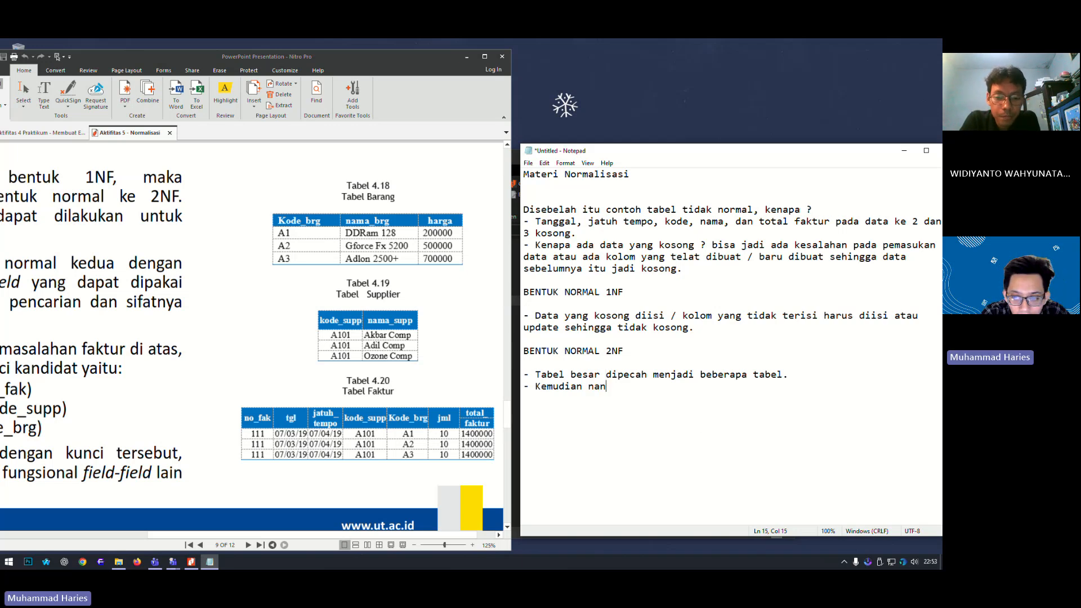
{"action": "type", "text": "ti baru di"}
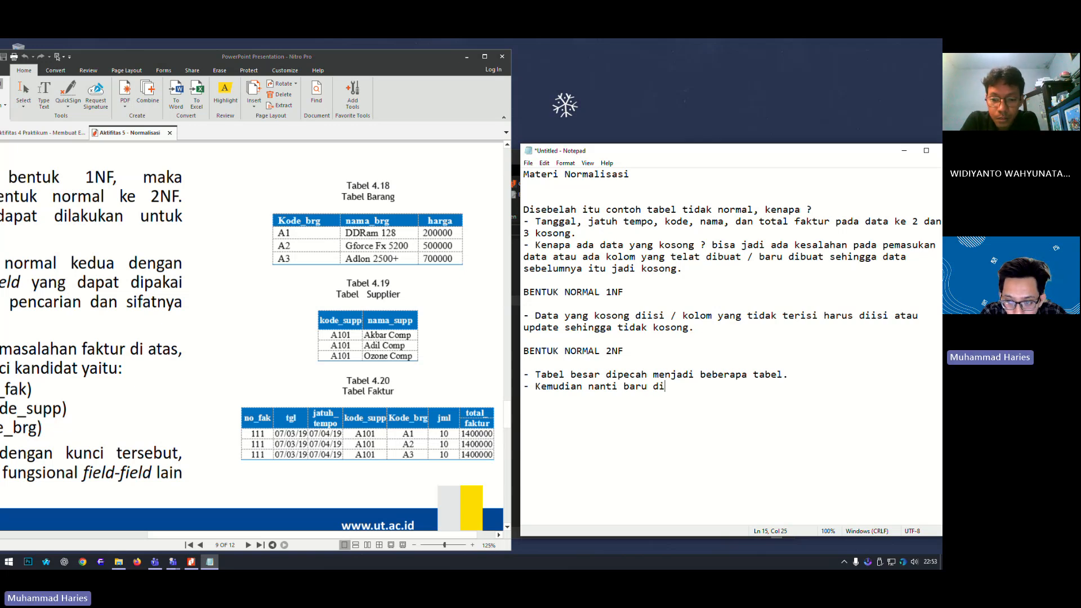
{"action": "type", "text": "hub"}
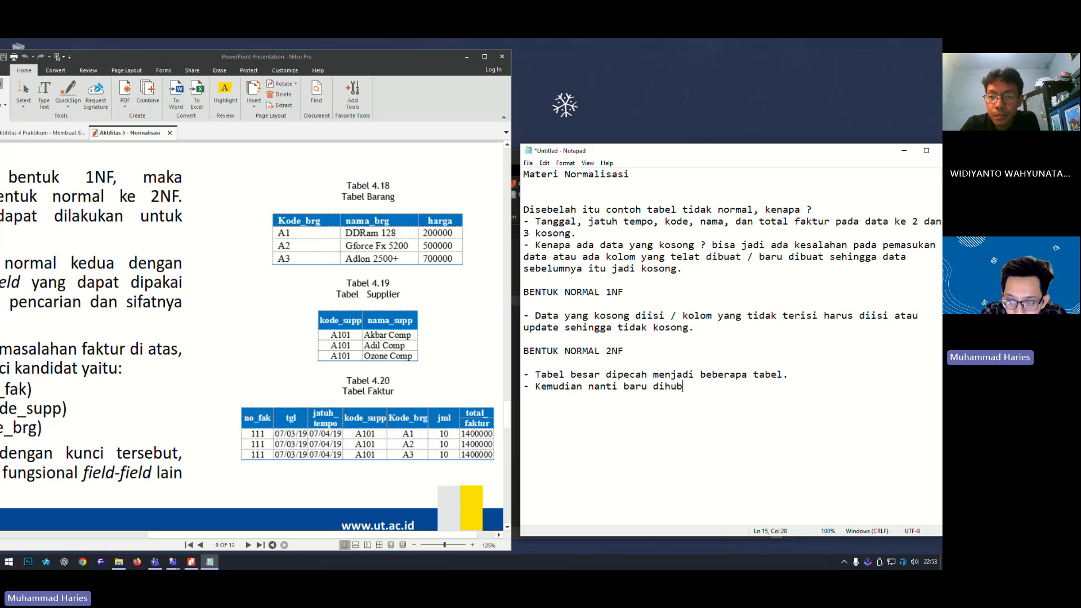
{"action": "type", "text": "ungkan dengan"}
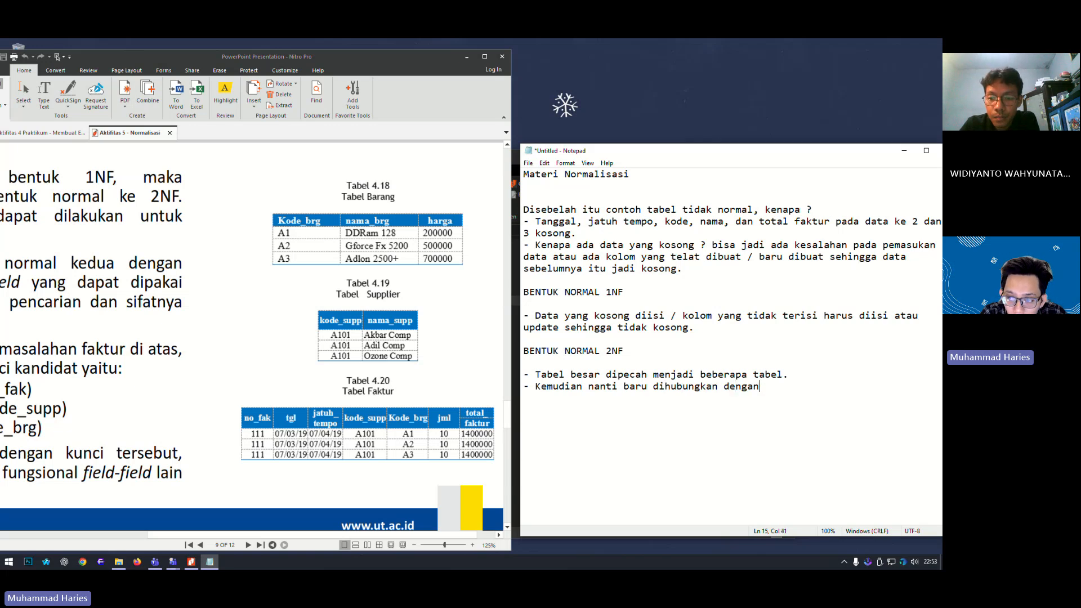
{"action": "type", "text": " mengu"}
{"action": "key", "text": "BackSpace"}
{"action": "type", "text": "gu"}
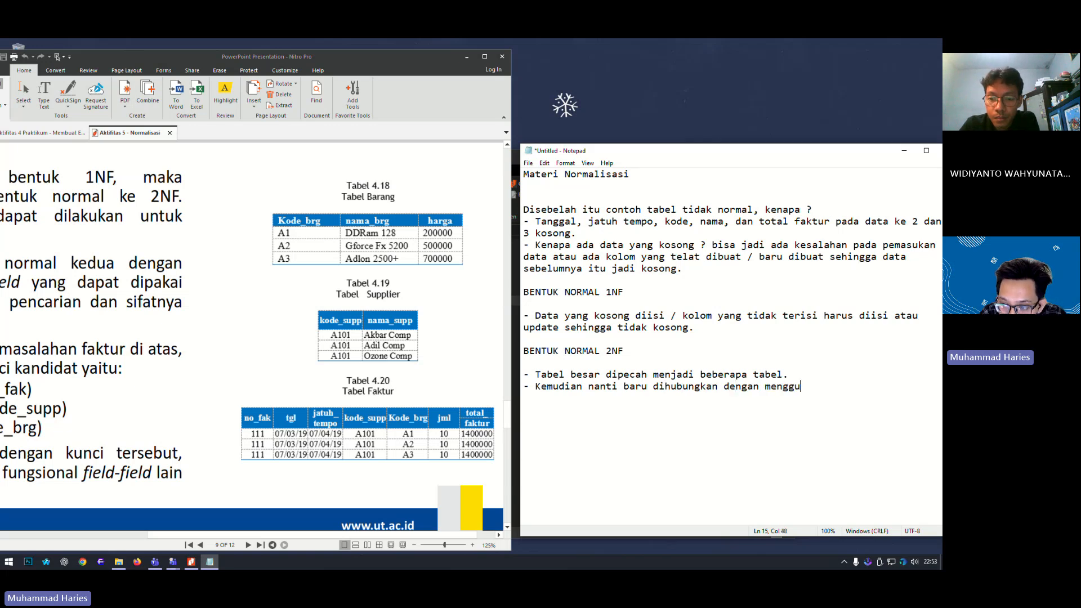
{"action": "type", "text": "nakan F"}
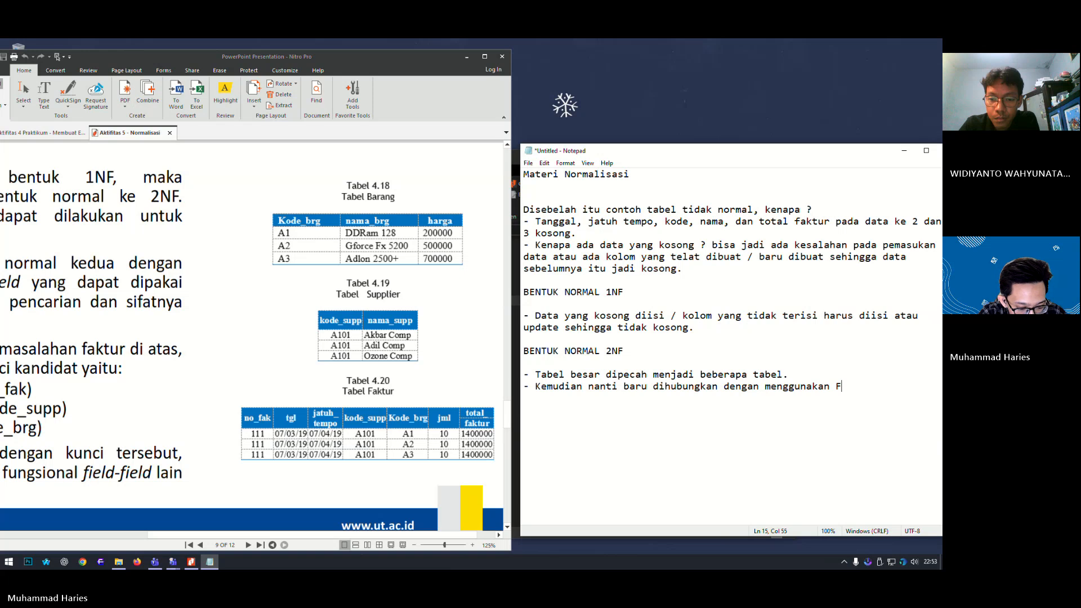
{"action": "type", "text": "oreign Key."}
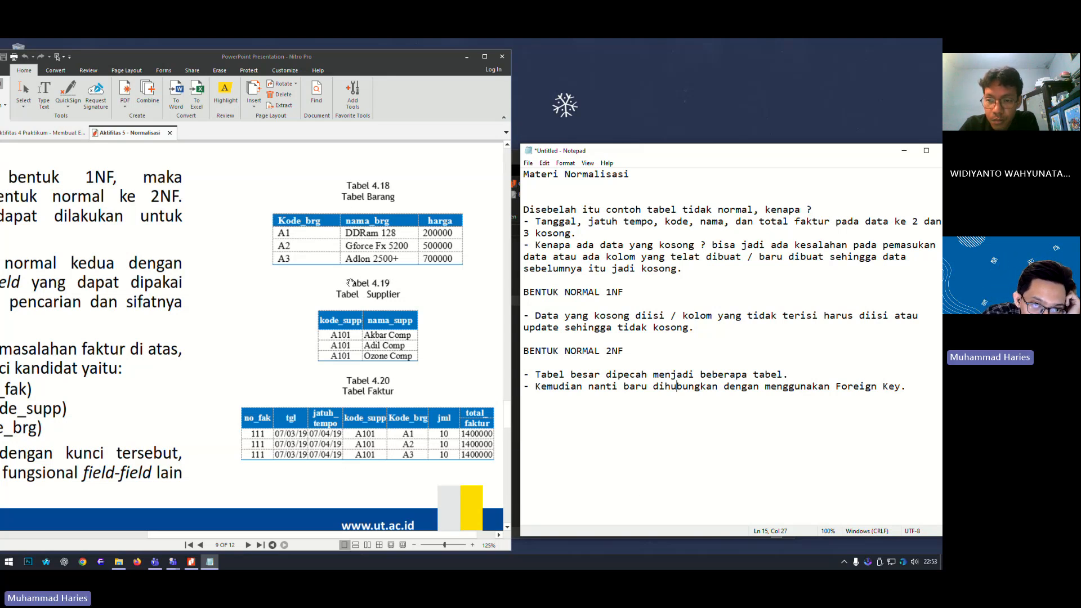
- Compare all columns of Tabel 4.17 on the 1NF slide with the three split tables on the 2NF slide
{"action": "scroll", "coordinate": [350, 283], "scroll_direction": "up", "scroll_amount": 5}
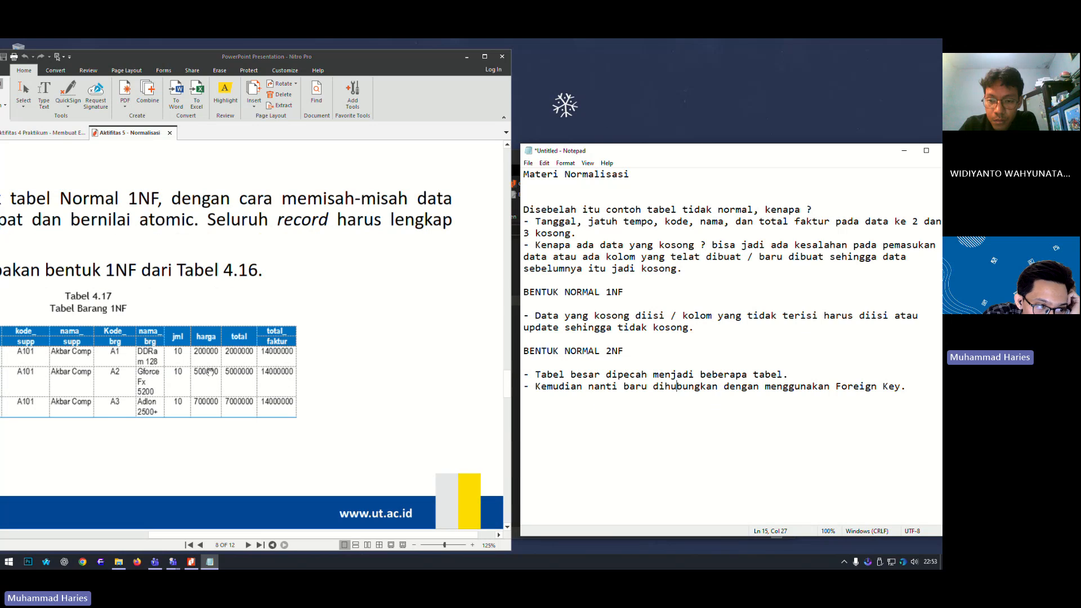
{"action": "left_click", "coordinate": [309, 540]}
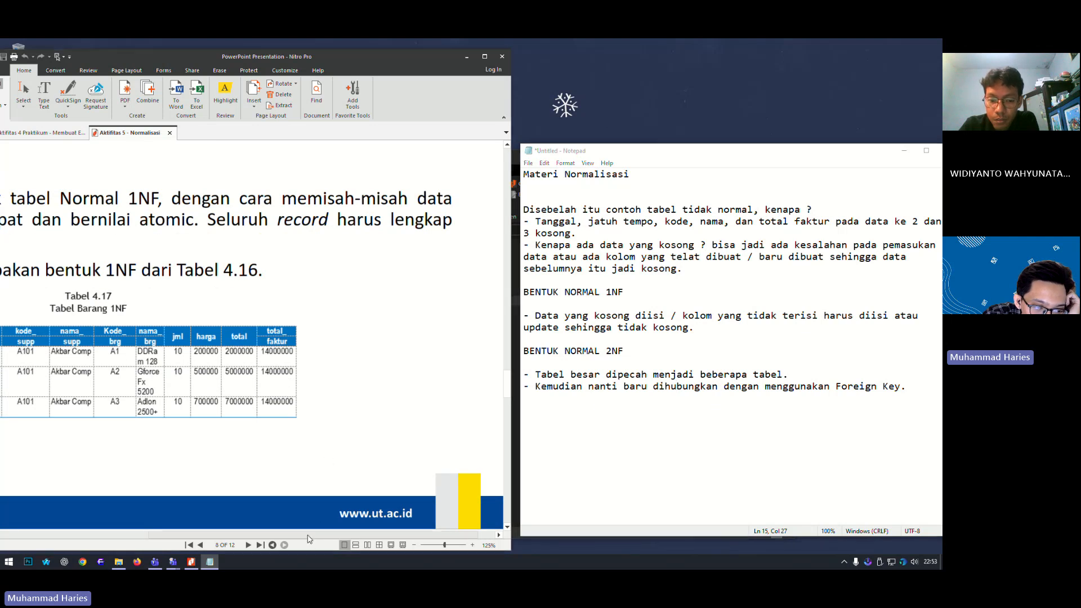
{"action": "left_click_drag", "start_coordinate": [309, 536], "coordinate": [212, 537]}
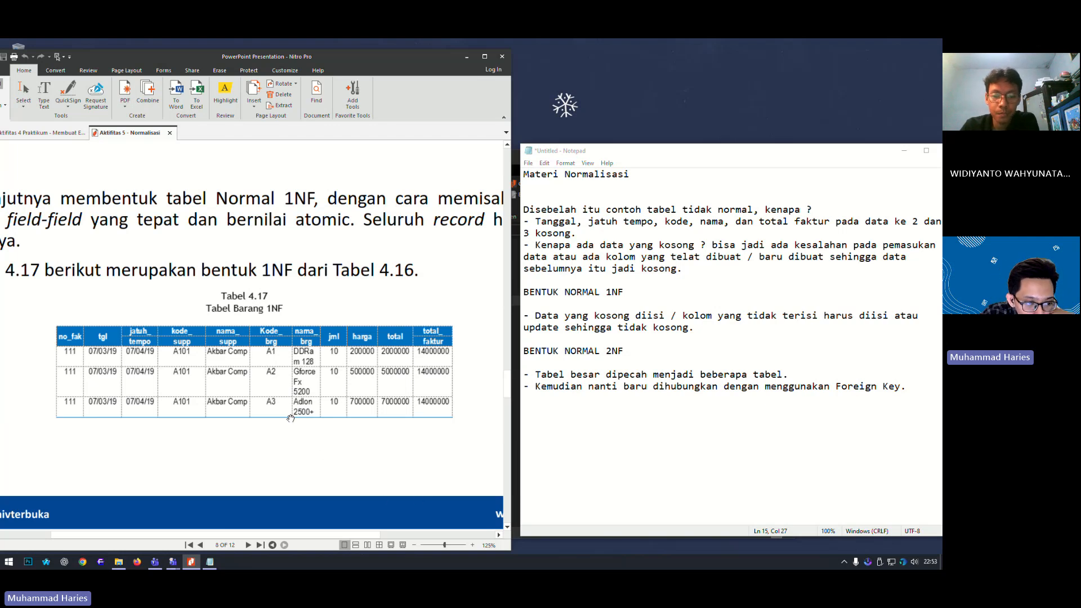
{"action": "scroll", "coordinate": [431, 445], "scroll_direction": "down", "scroll_amount": 3}
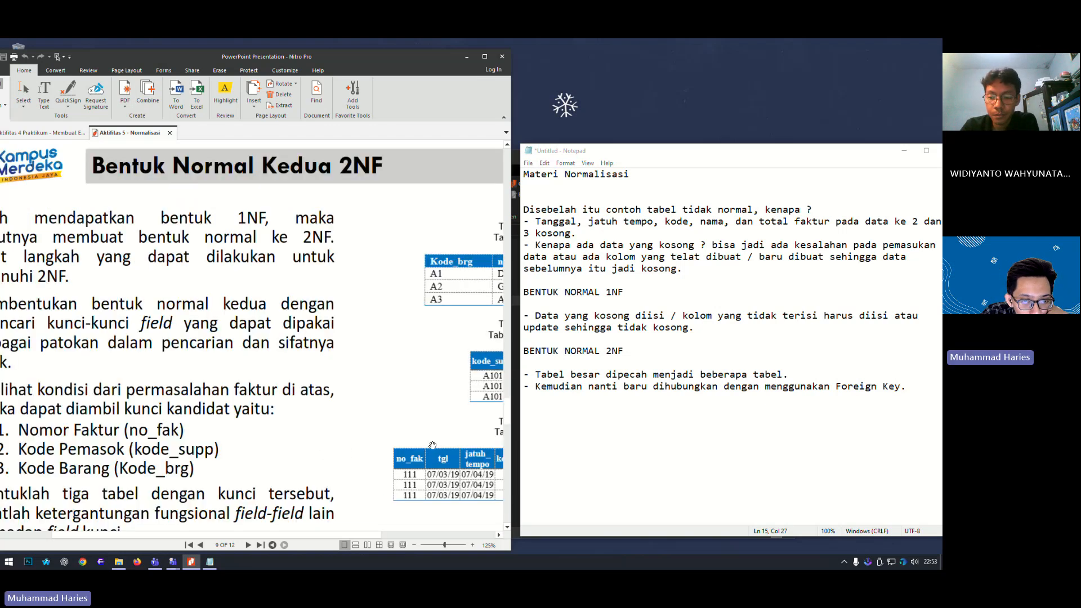
{"action": "left_click_drag", "start_coordinate": [317, 535], "coordinate": [408, 534]}
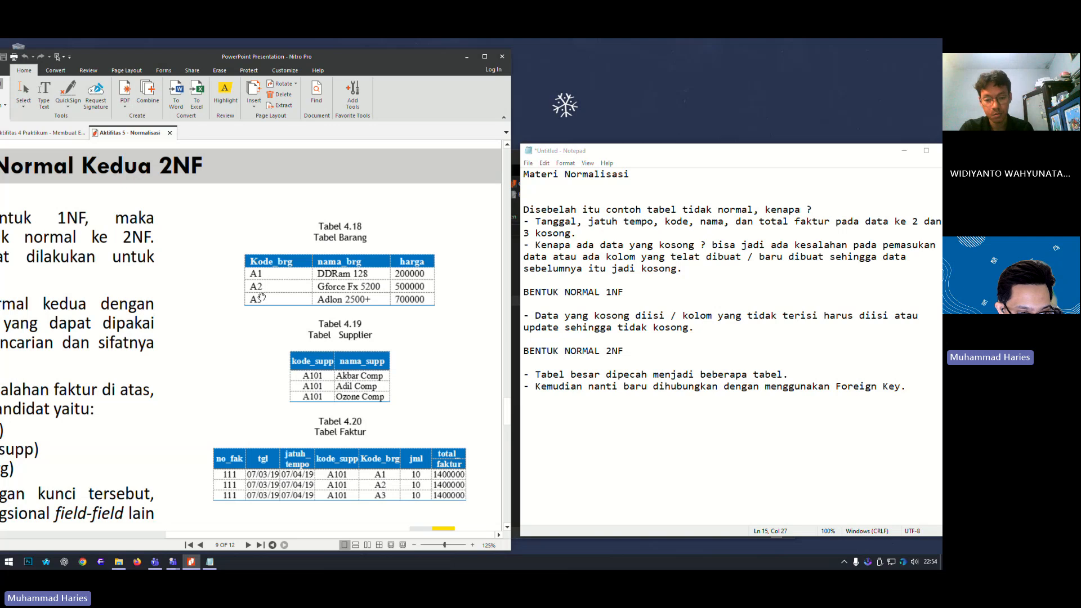
- Show Tabel 4.21 to Tabel 4.24 on the third normal form (3NF) slide
{"action": "scroll", "coordinate": [283, 412], "scroll_direction": "down", "scroll_amount": 10}
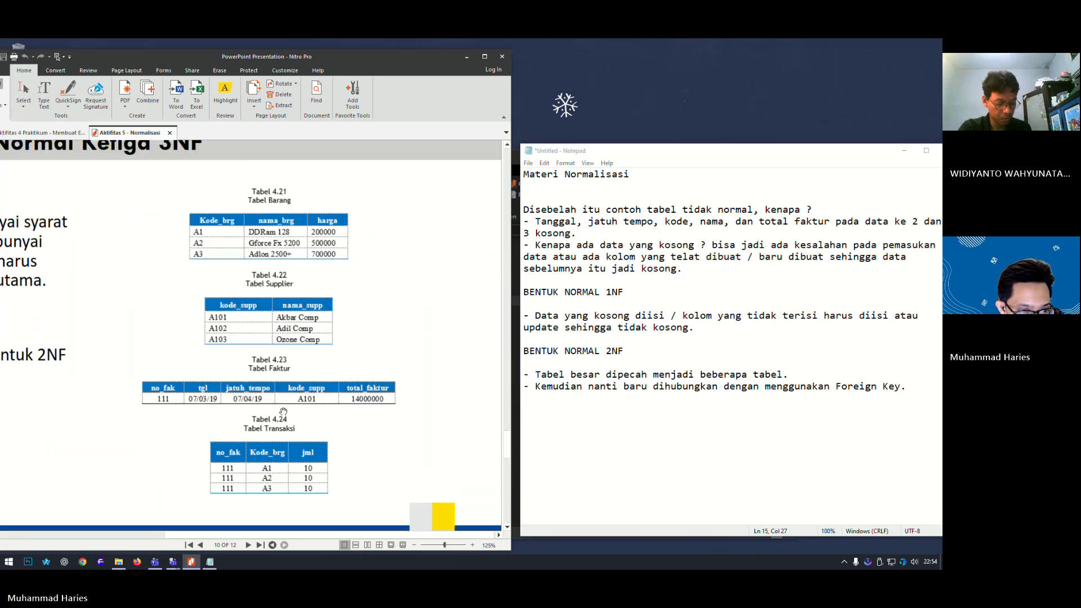
{"action": "scroll", "coordinate": [341, 420], "scroll_direction": "down", "scroll_amount": 1}
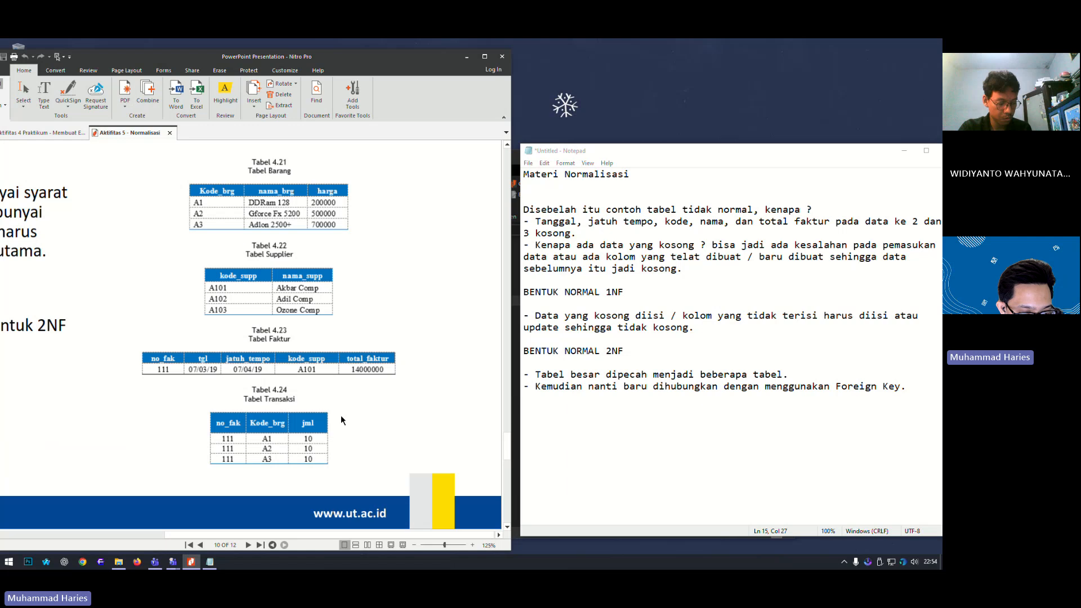
- Review the 3NF definition text together with Tabel 4.21 to Tabel 4.24 on the slide
{"action": "scroll", "coordinate": [341, 420], "scroll_direction": "up", "scroll_amount": 1}
{"action": "scroll", "coordinate": [341, 420], "scroll_direction": "down", "scroll_amount": 1}
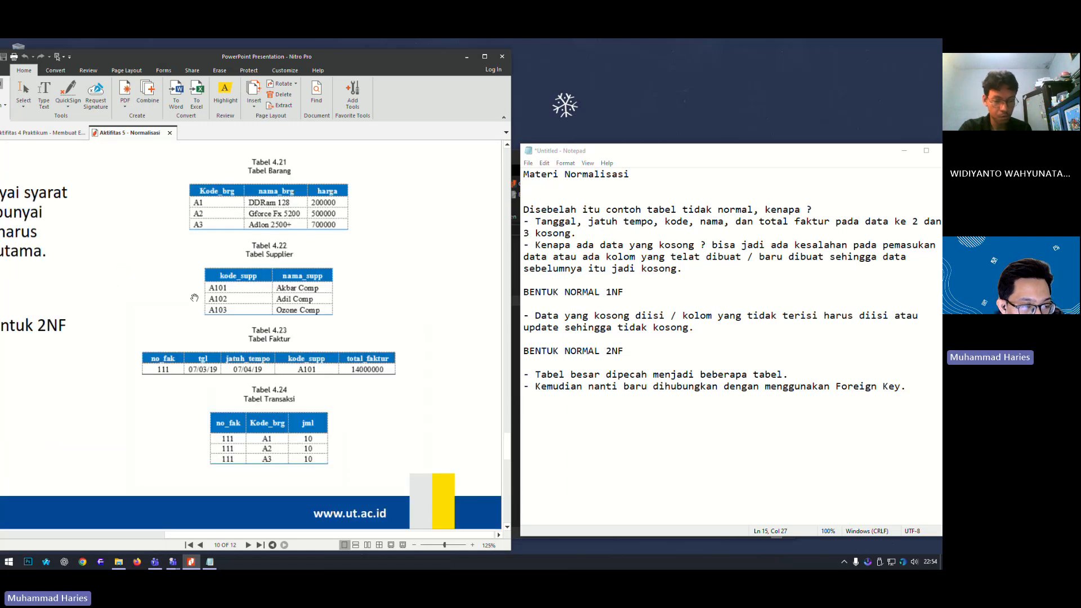
{"action": "scroll", "coordinate": [195, 297], "scroll_direction": "left", "scroll_amount": 5}
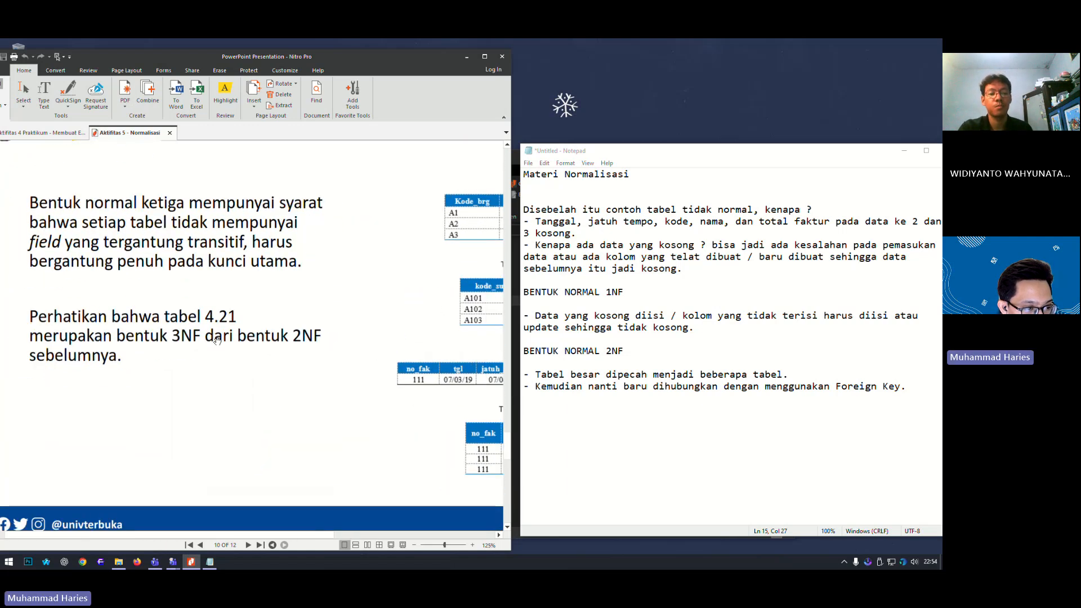
{"action": "scroll", "coordinate": [305, 327], "scroll_direction": "right", "scroll_amount": 1}
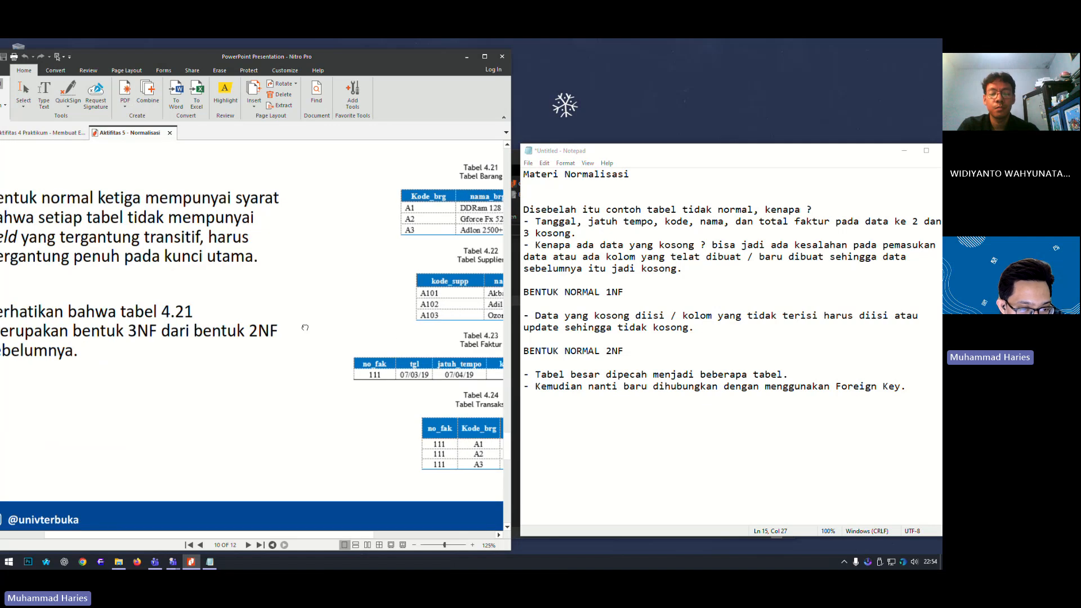
{"action": "scroll", "coordinate": [305, 327], "scroll_direction": "right", "scroll_amount": 4}
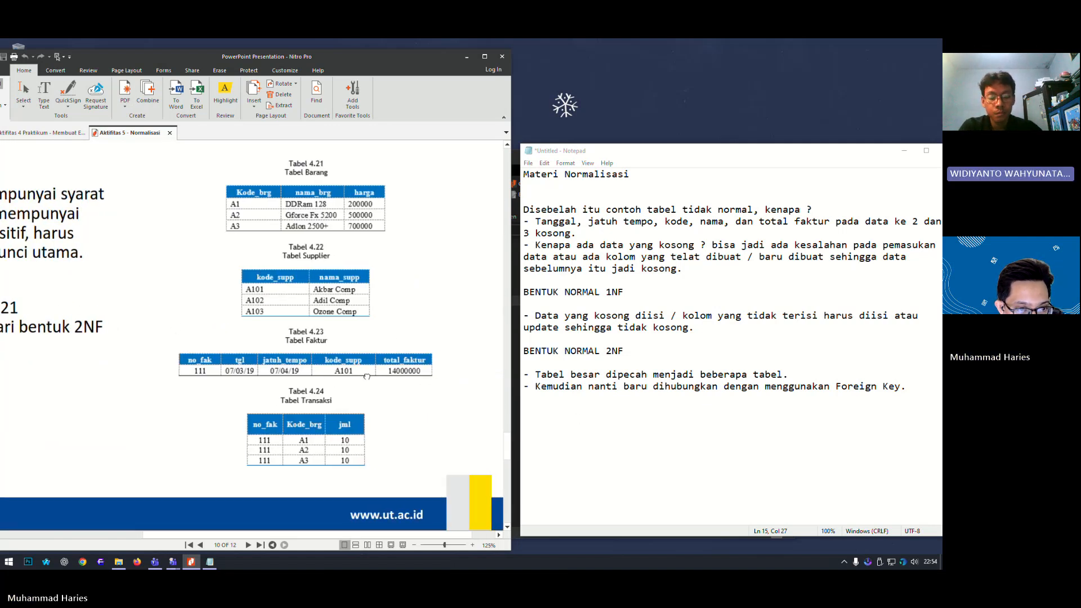
{"action": "left_click_drag", "start_coordinate": [377, 372], "coordinate": [366, 379]}
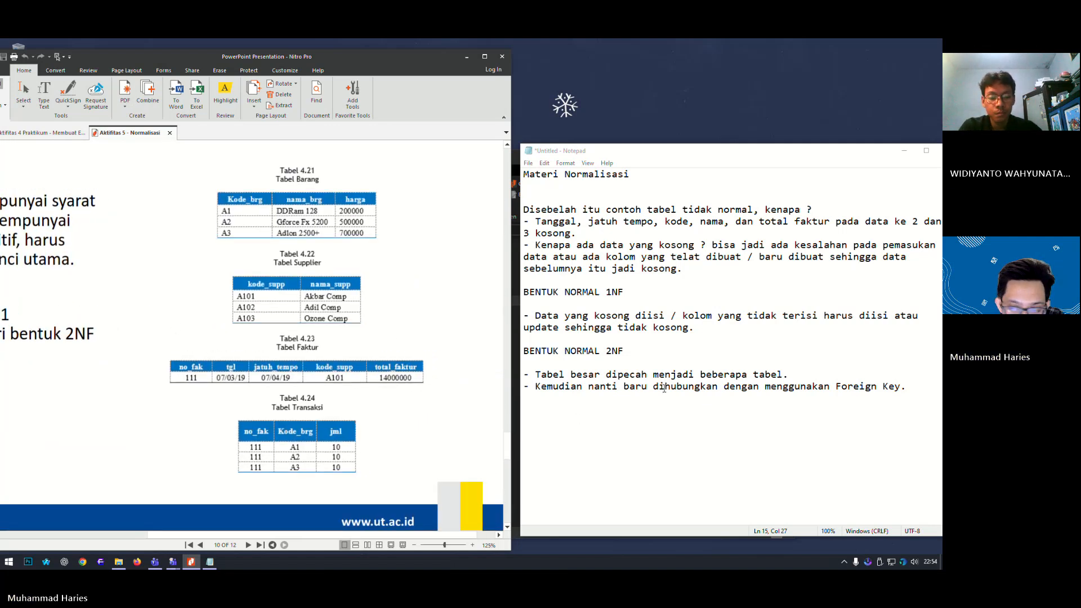
- Add the heading "BENTUK NORMAL 3NF" below the 2NF bullets in the notes
{"action": "left_click", "coordinate": [859, 376]}
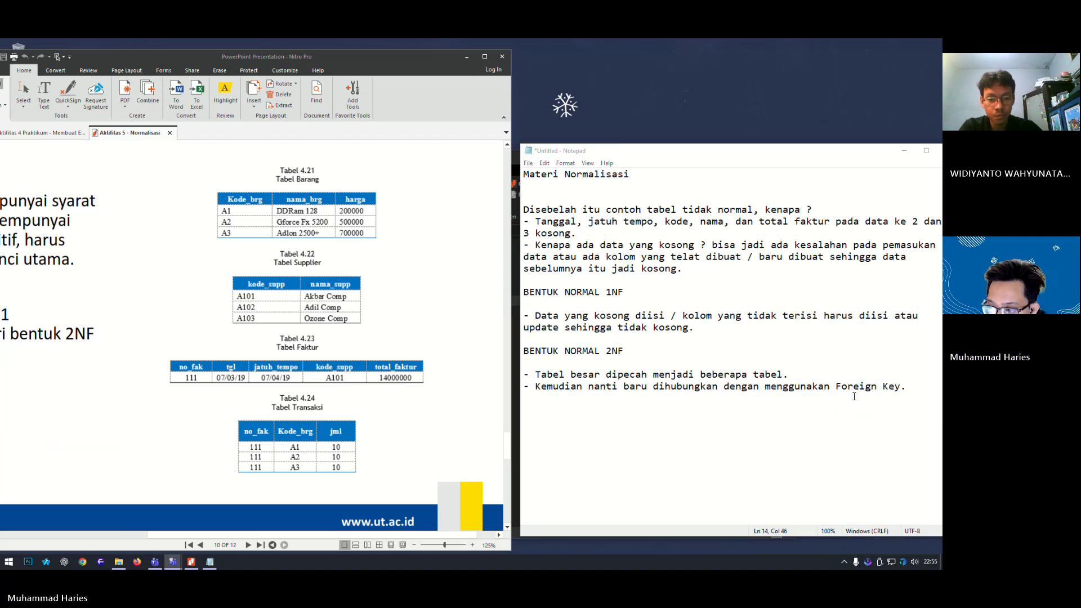
{"action": "left_click", "coordinate": [617, 408]}
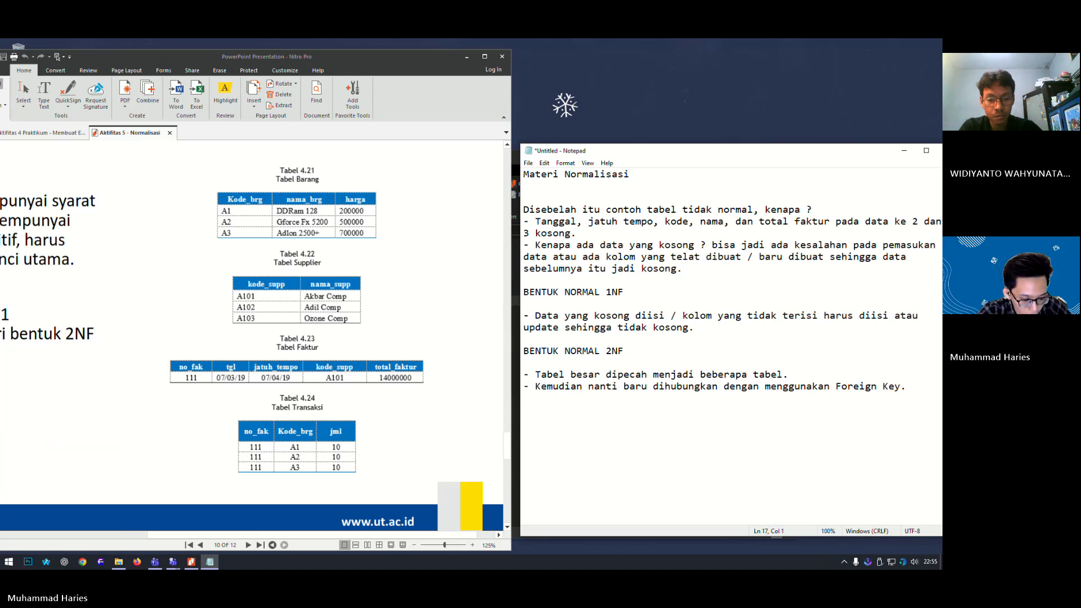
{"action": "type", "text": "Bentuk"}
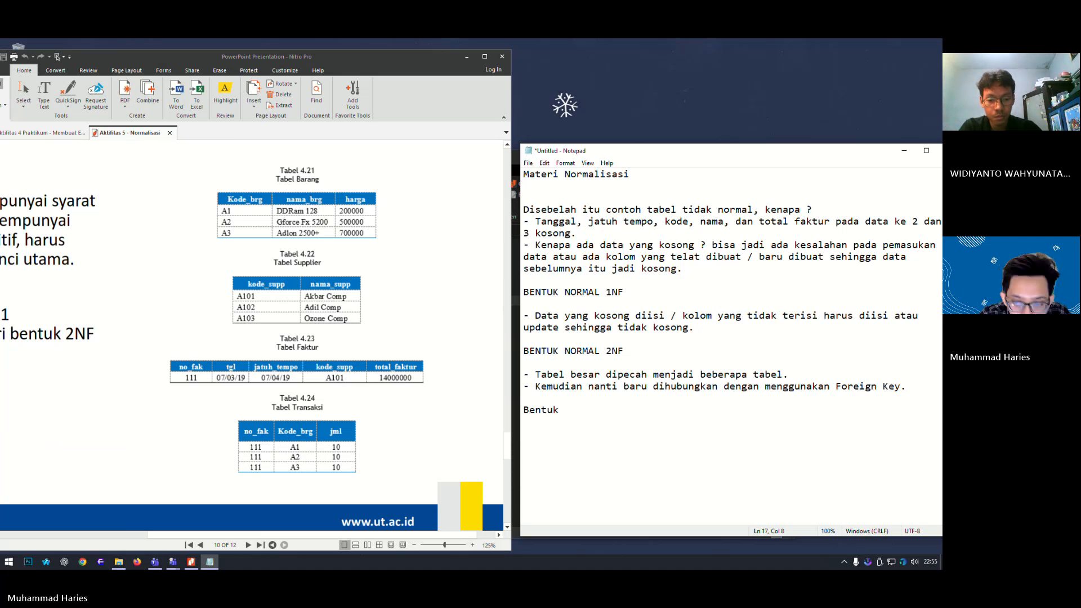
{"action": "key", "text": "BackSpace"}
{"action": "key", "text": "BackSpace"}
{"action": "key", "text": "BackSpace"}
{"action": "key", "text": "BackSpace"}
{"action": "key", "text": "BackSpace"}
{"action": "key", "text": "BackSpace"}
{"action": "key", "text": "BackSpace"}
{"action": "type", "text": "BENTUK NORMAL 3"}
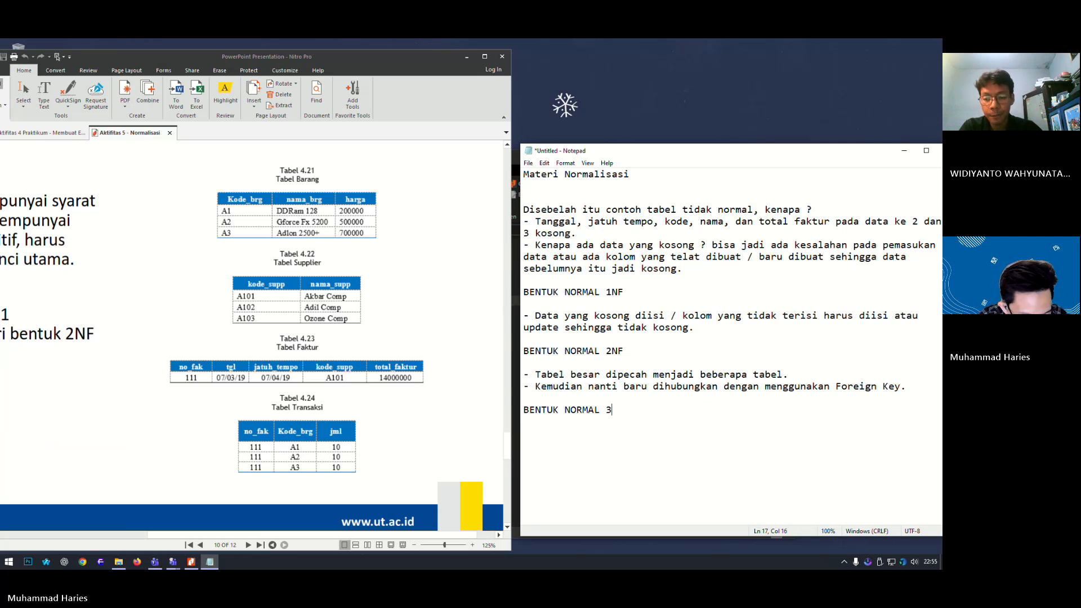
{"action": "type", "text": "nf"}
{"action": "key", "text": "BackSpace"}
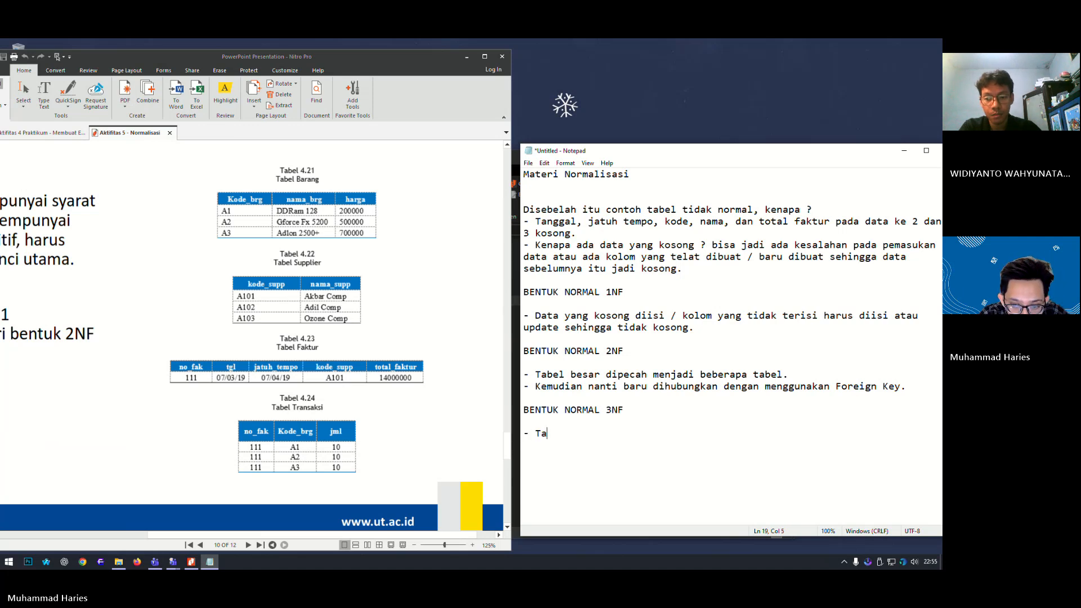
- Begin the 3NF bullet with "Tabel-tabel kecil tadi baru dikoneksikan / dihubungankan dengan"
{"action": "type", "text": "el keci"}
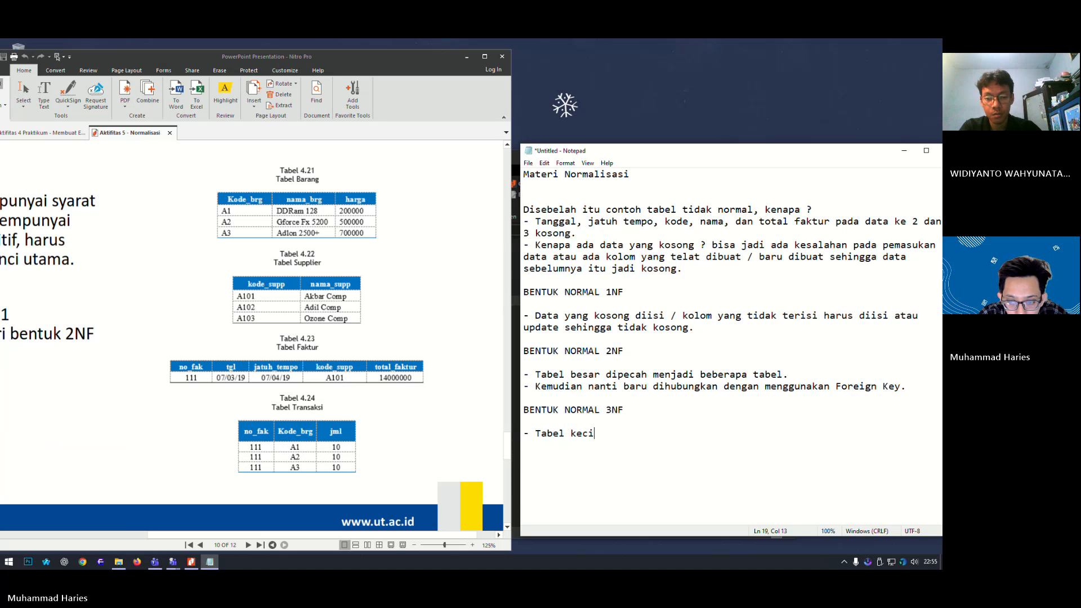
{"action": "key", "text": "BackSpace"}
{"action": "key", "text": "BackSpace"}
{"action": "key", "text": "BackSpace"}
{"action": "type", "text": "-tabel k"}
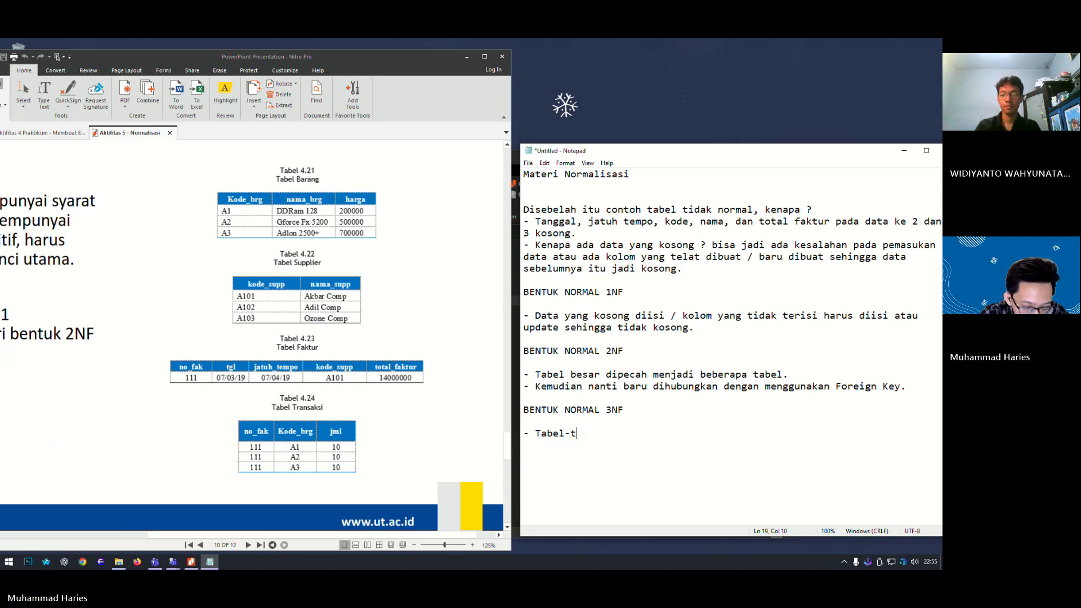
{"action": "type", "text": "ecil tadi baru dio"}
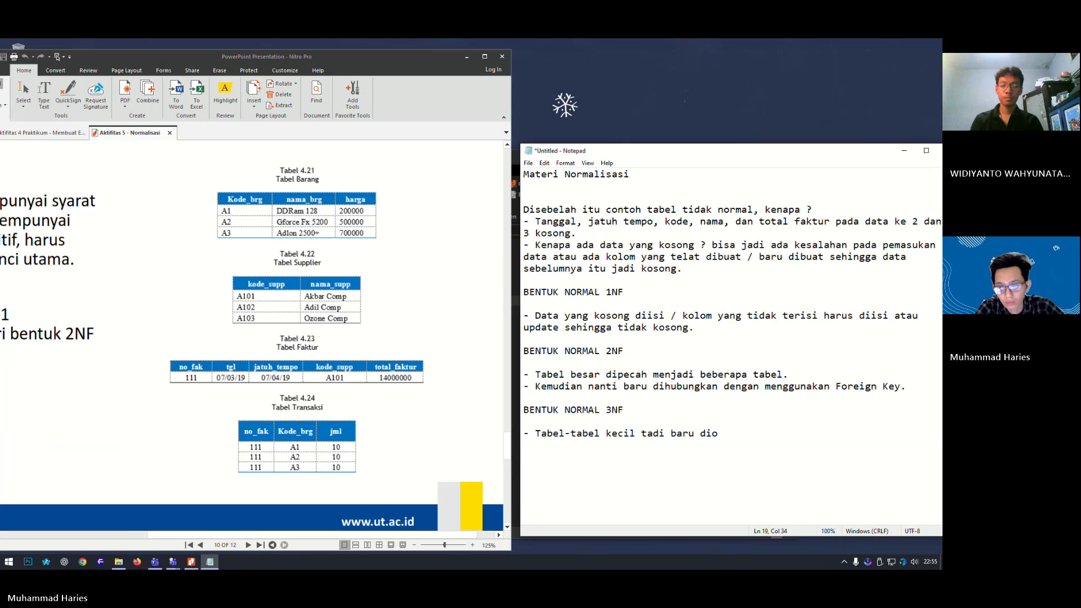
{"action": "key", "text": "BackSpace"}
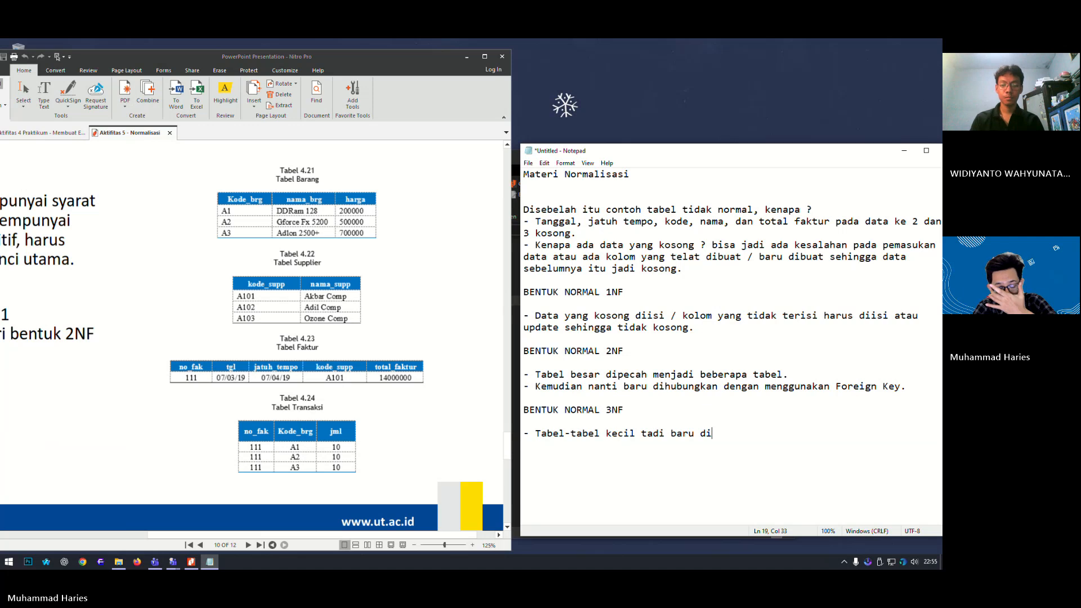
{"action": "type", "text": "ko"}
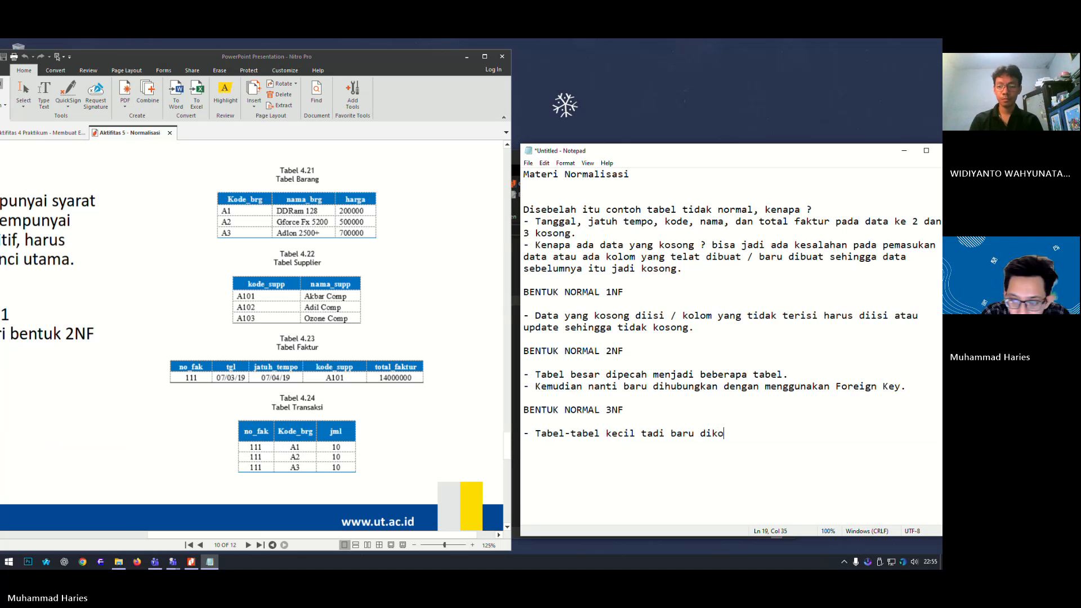
{"action": "type", "text": "neksikan "}
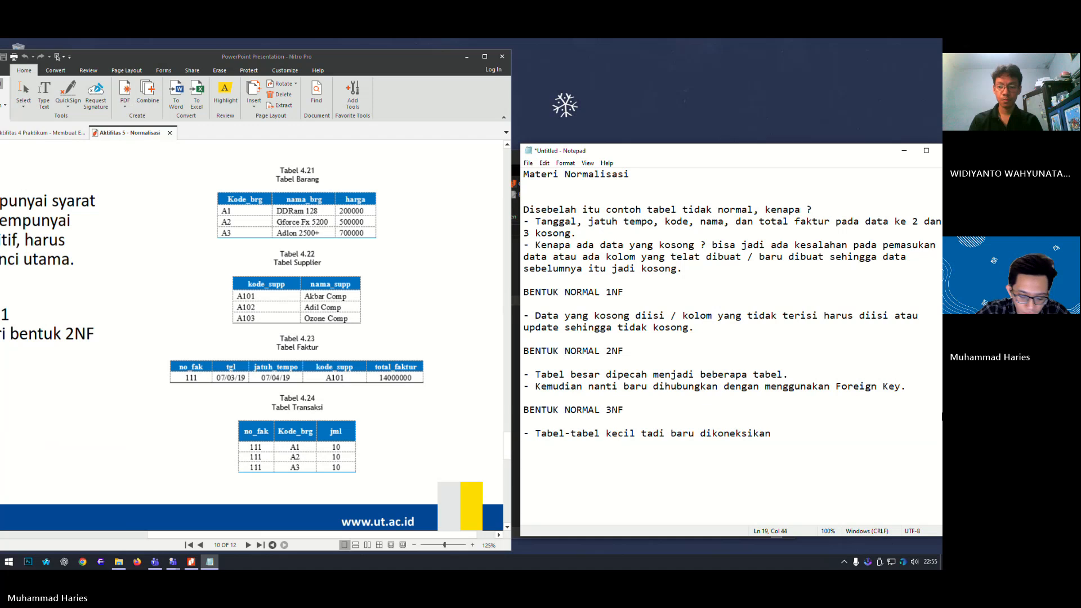
{"action": "type", "text": "/ dihubung"}
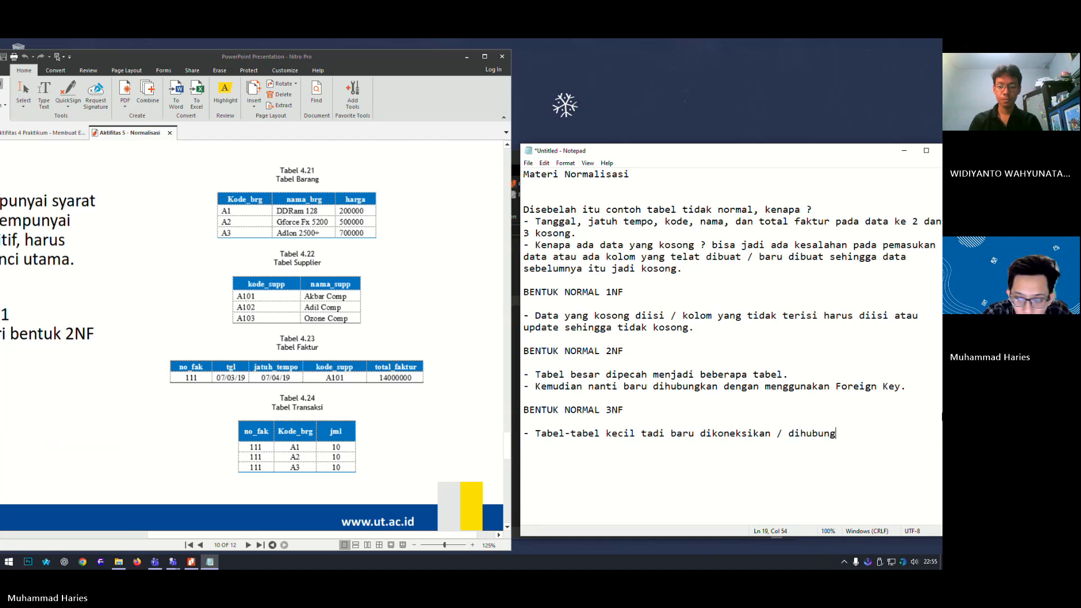
{"action": "type", "text": "ankan dengan"}
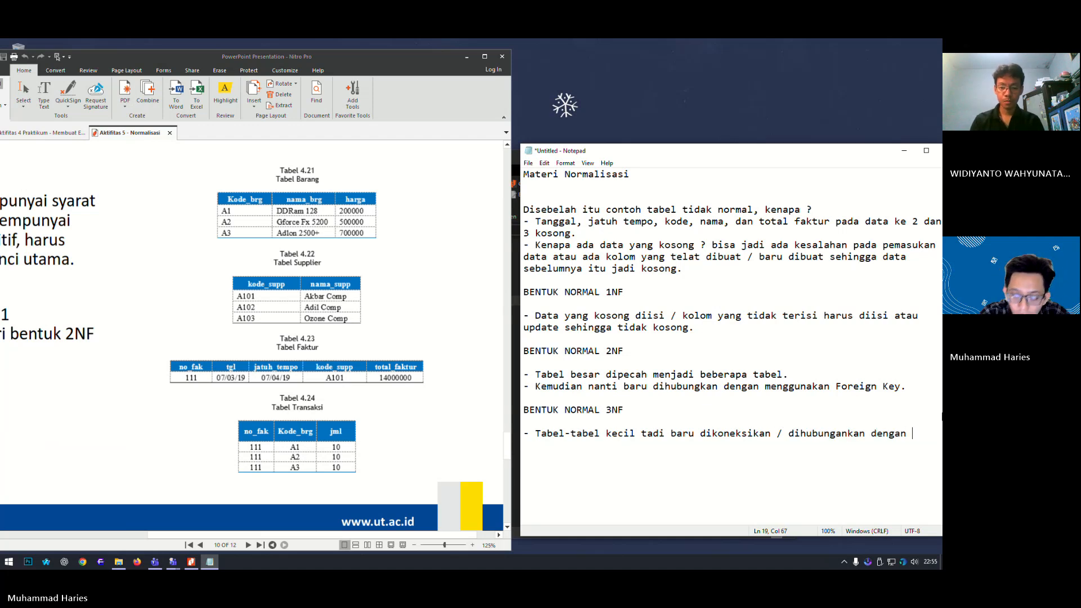
- Move the notes window higher on the desktop and finish the 3NF bullet with "menggunakan Foreign Key."
{"action": "left_click_drag", "start_coordinate": [814, 156], "coordinate": [813, 79]}
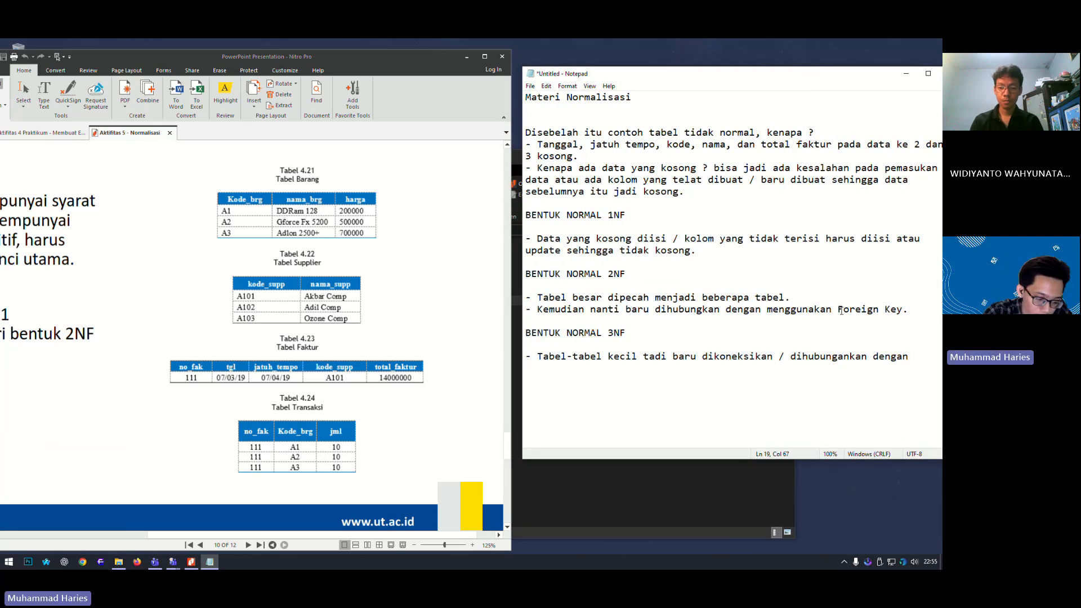
{"action": "type", "text": "menggunakan F"}
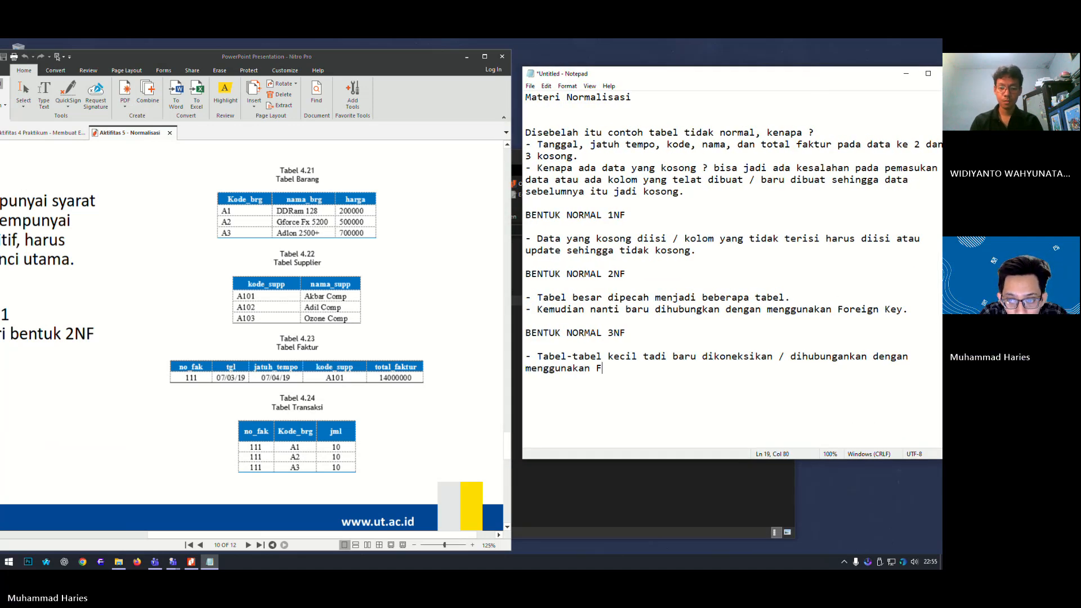
{"action": "type", "text": "Or"}
{"action": "type", "text": "reig"}
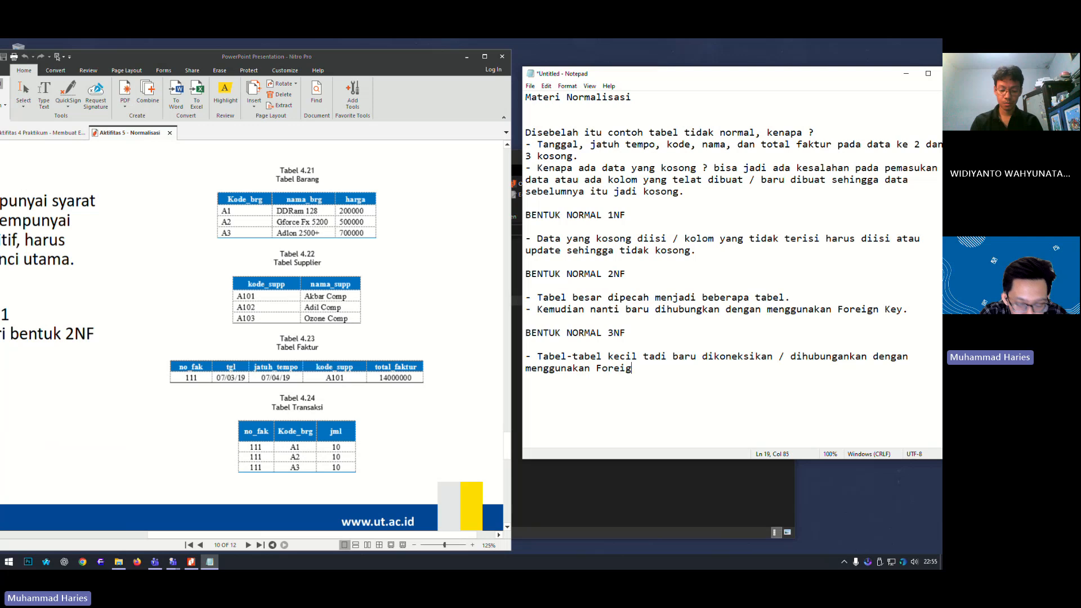
{"action": "type", "text": "n Key."}
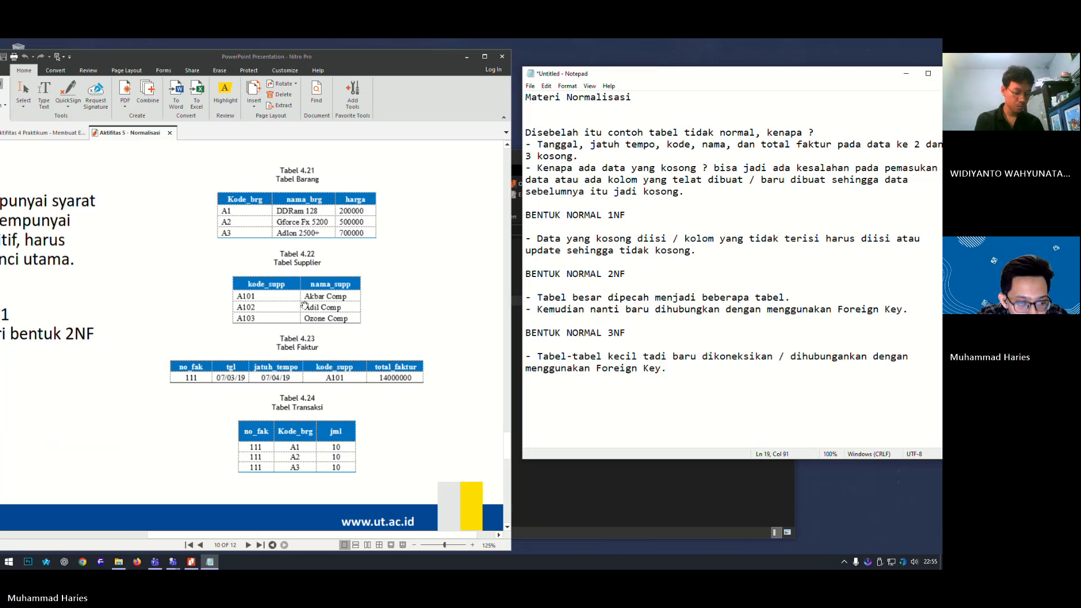
- Show the ER diagram of the four related tables on the Hasil Normalisasi slide
{"action": "left_click_drag", "start_coordinate": [275, 378], "coordinate": [311, 370]}
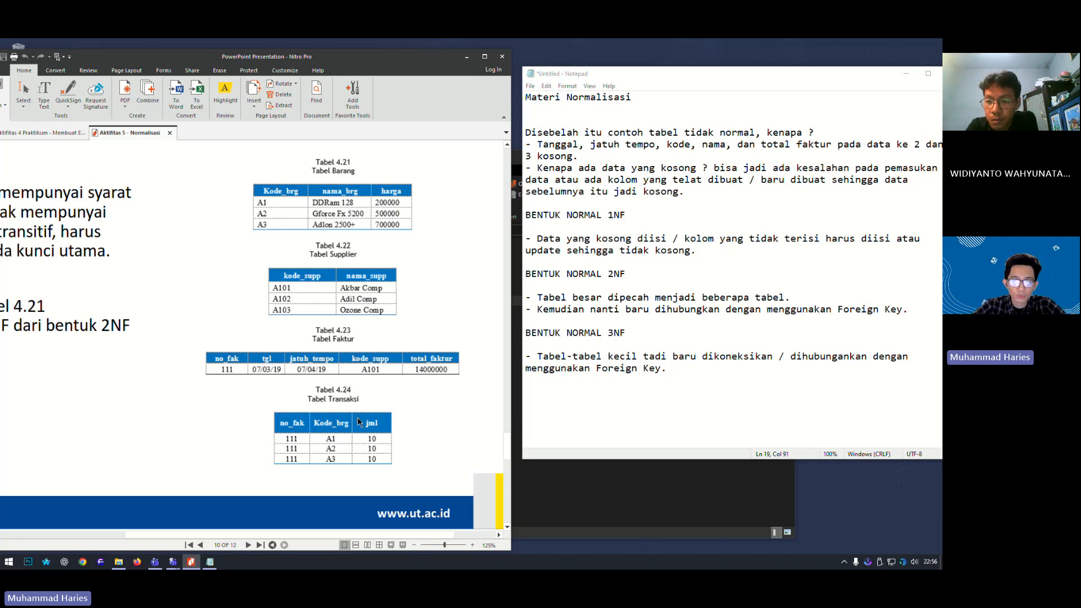
{"action": "scroll", "coordinate": [359, 385], "scroll_direction": "down", "scroll_amount": 3}
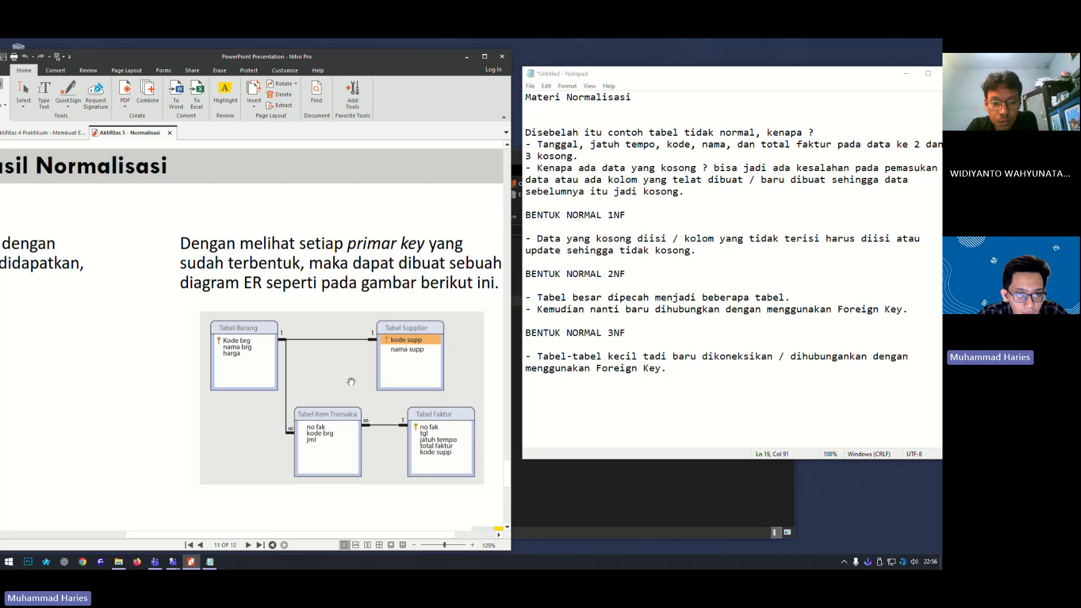
{"action": "left_click_drag", "start_coordinate": [406, 312], "coordinate": [350, 272]}
{"action": "left_click_drag", "start_coordinate": [307, 325], "coordinate": [301, 303]}
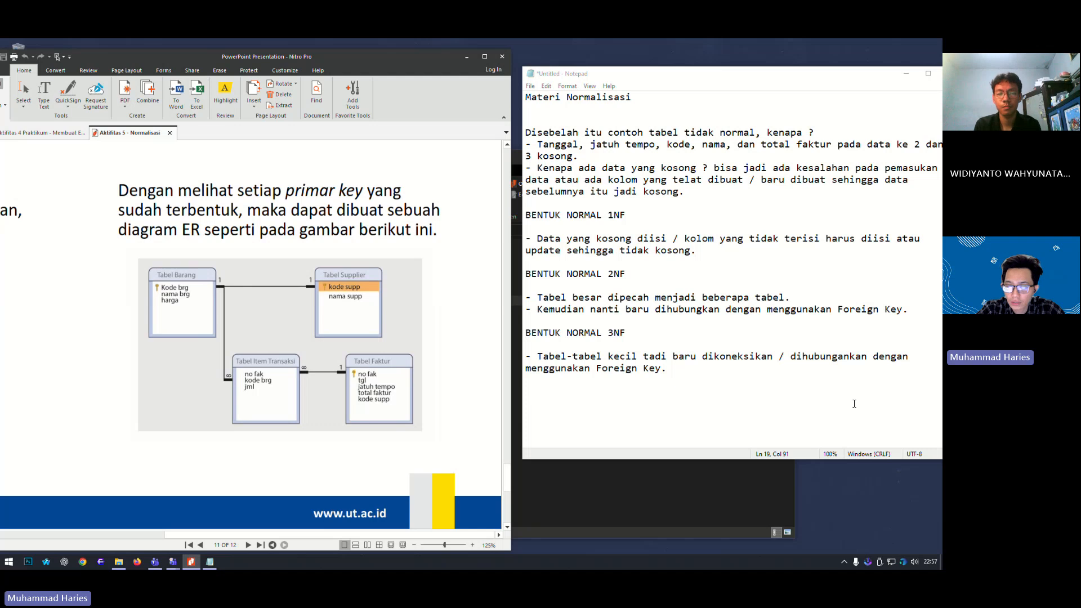
- Switch to the Teams meeting and send "Ada yang mau ditanyakan ?" in the meeting chat
{"action": "left_click", "coordinate": [933, 424]}
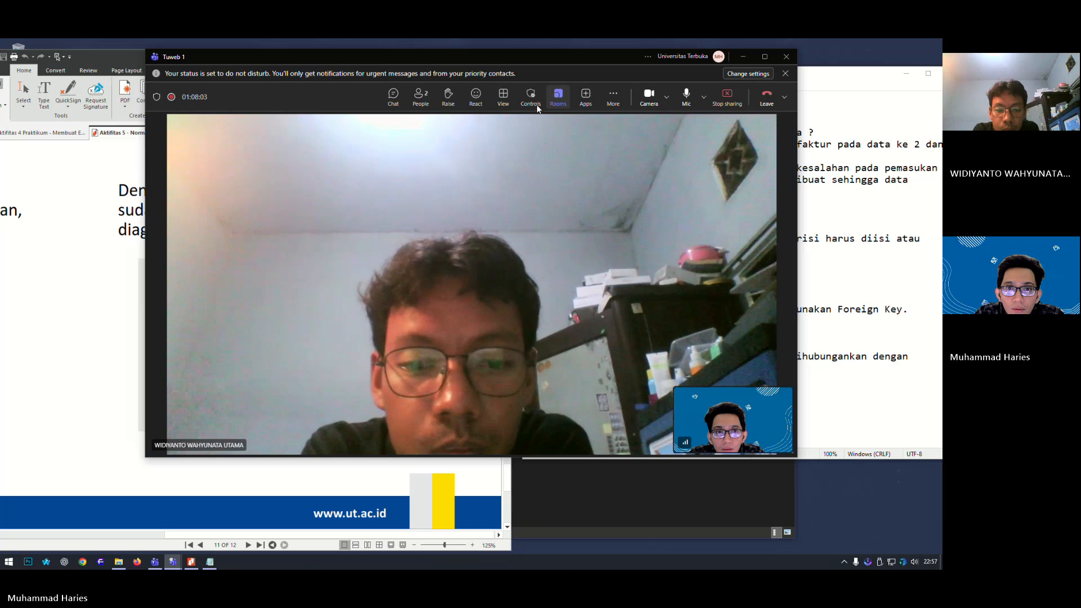
{"action": "left_click", "coordinate": [389, 100]}
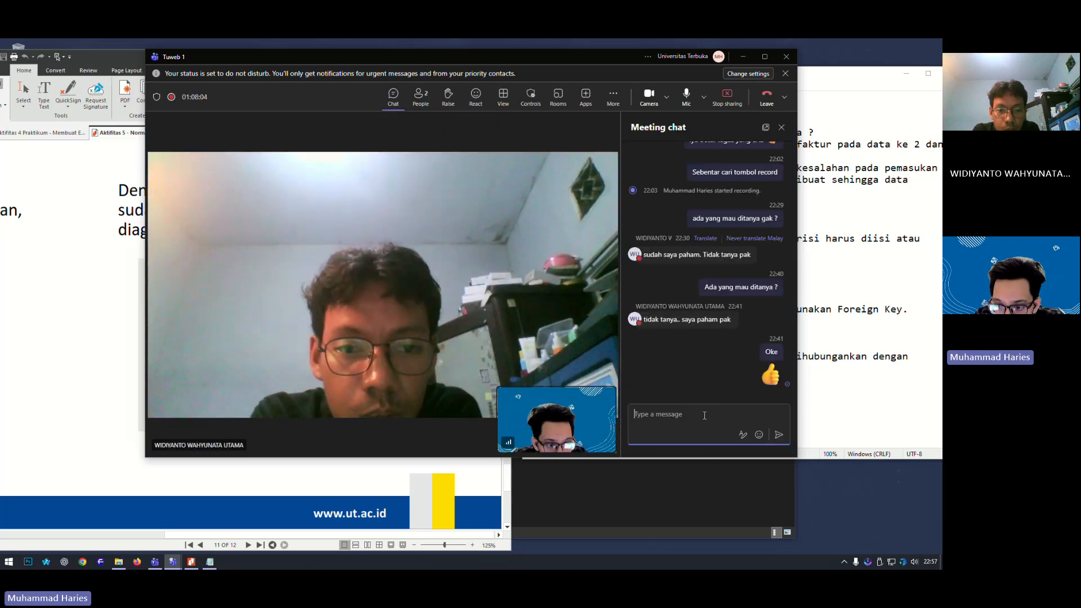
{"action": "type", "text": "Ada yanbg"}
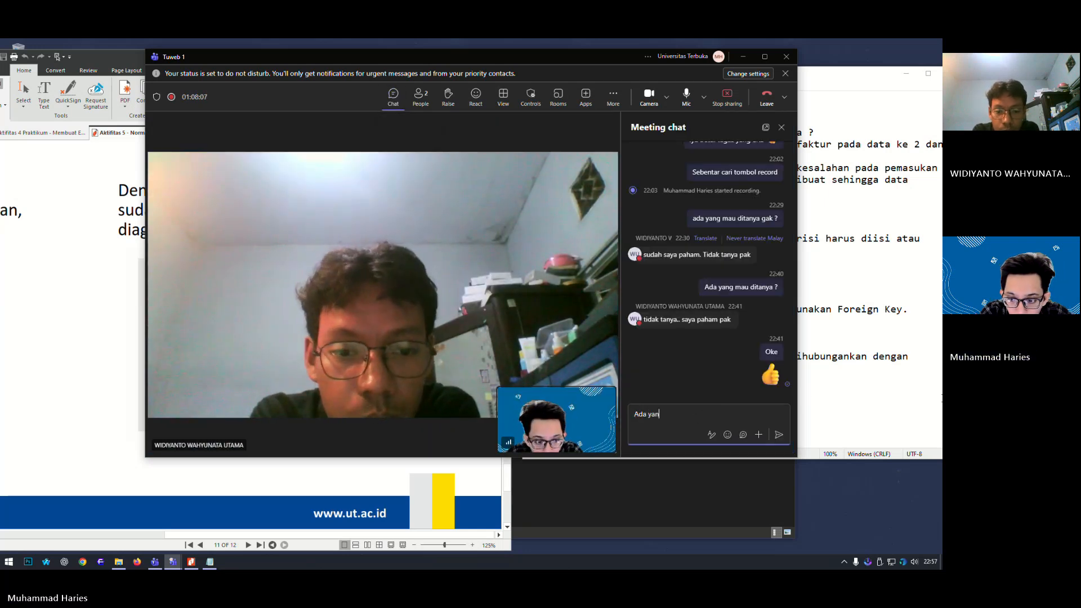
{"action": "key", "text": "BackSpace"}
{"action": "key", "text": "BackSpace"}
{"action": "key", "text": "BackSpace"}
{"action": "type", "text": "g mau ditan"}
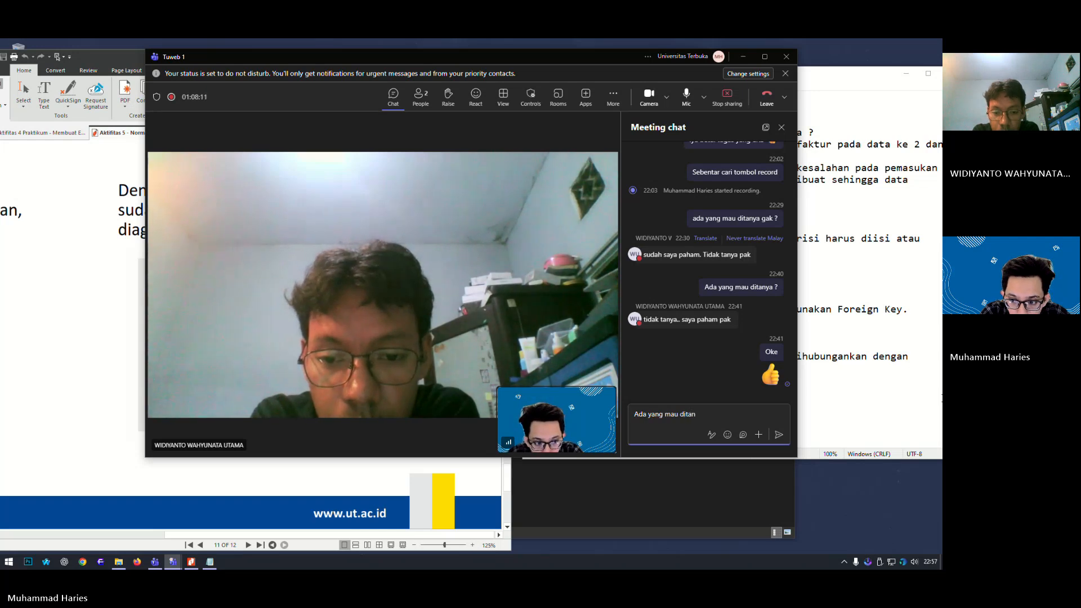
{"action": "type", "text": "yakan ?"}
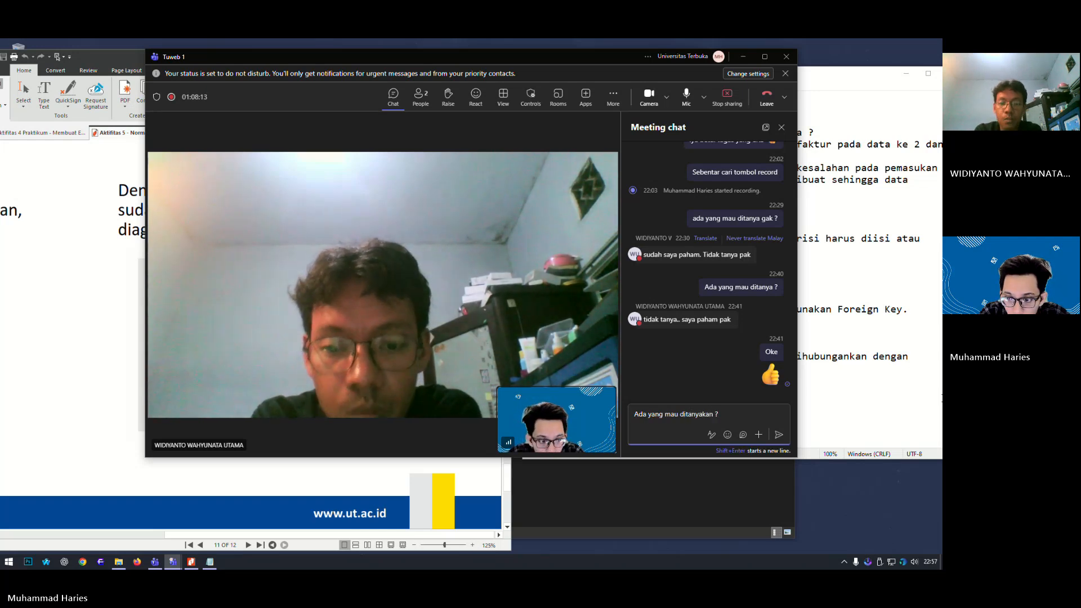
{"action": "key", "text": "Return"}
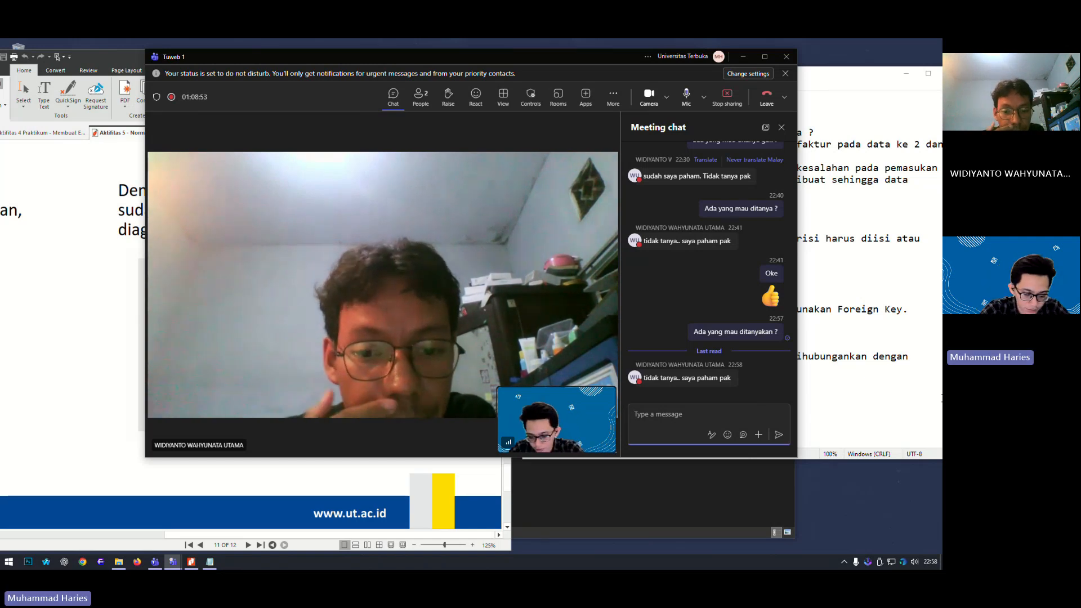
- Begin a reply in the meeting chat with "Oke, sebentar saya"
{"action": "type", "text": "Oke"}
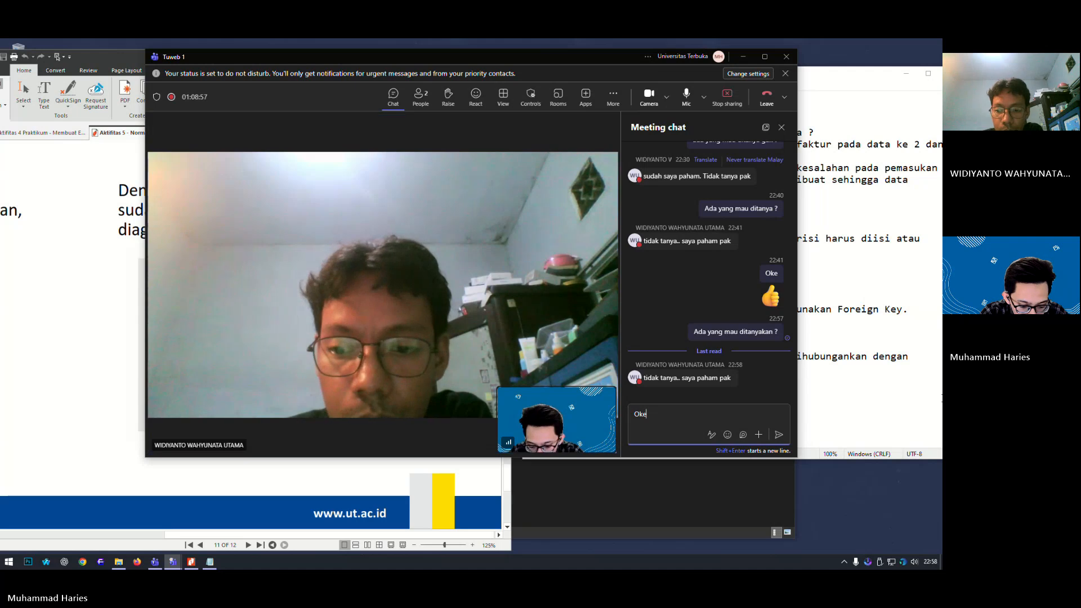
{"action": "type", "text": ", sebentar sa"}
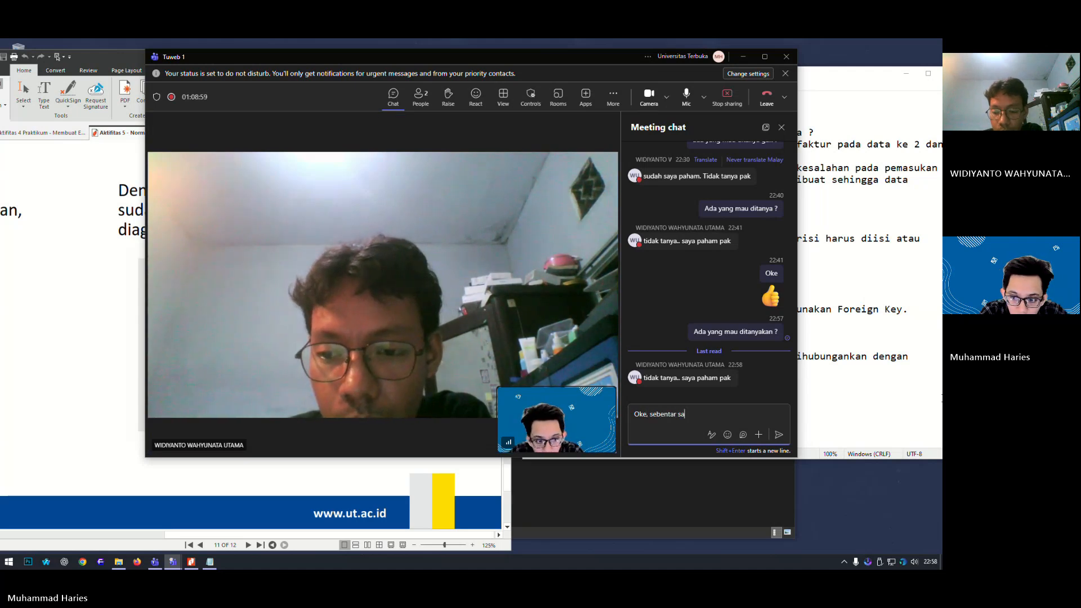
{"action": "type", "text": "ya ke"}
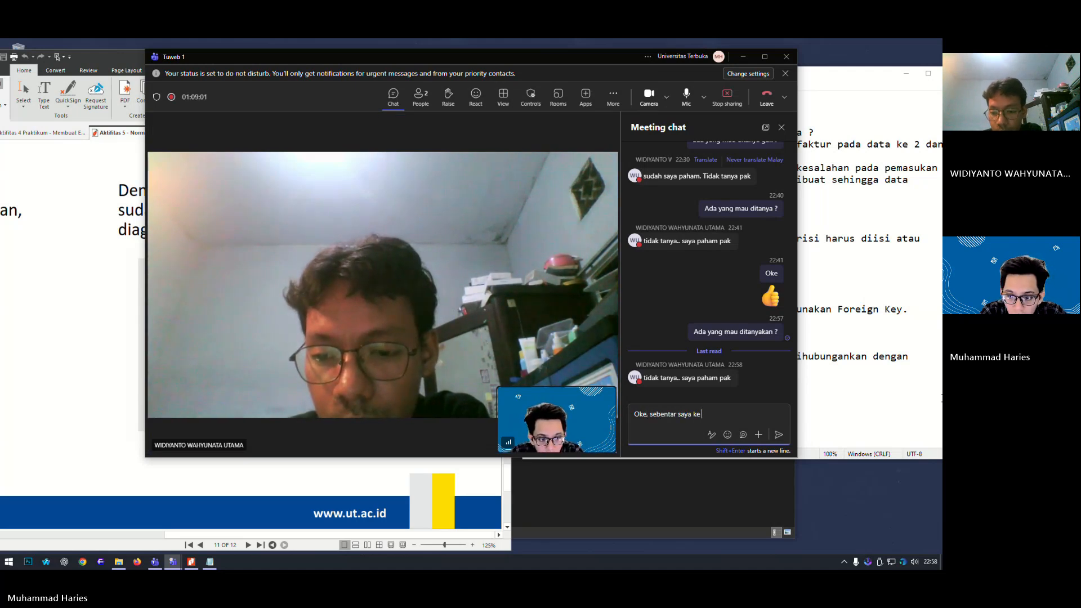
{"action": "type", "text": " be"}
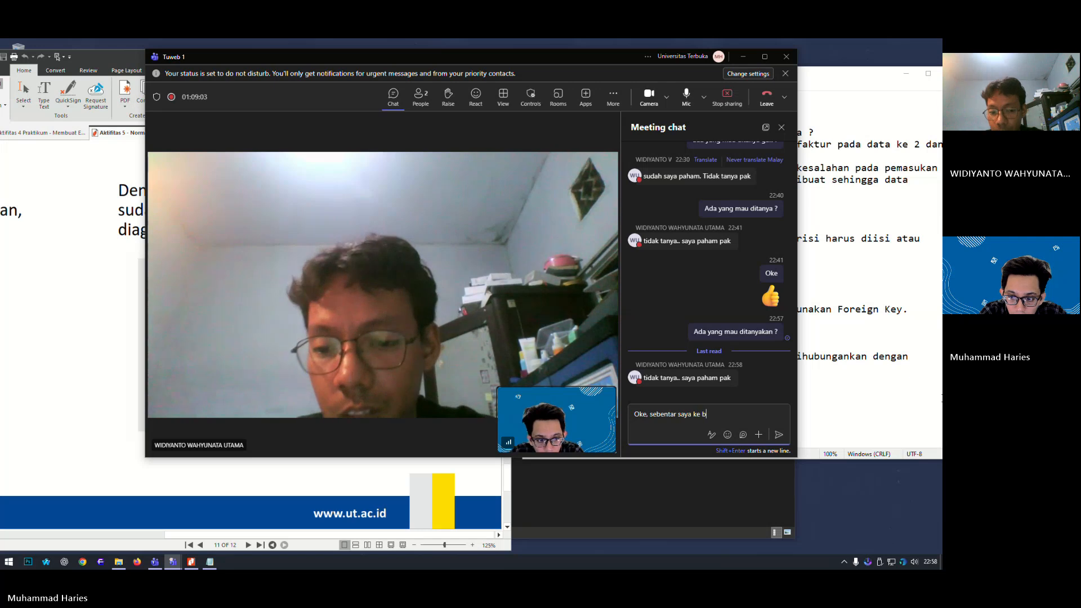
{"action": "type", "text": "lakang"}
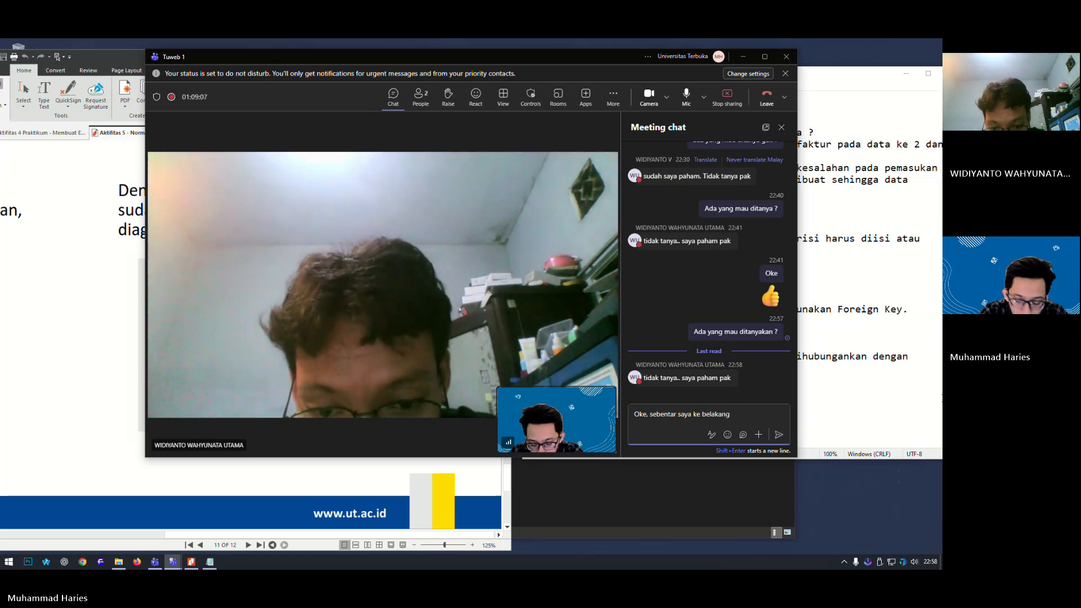
{"action": "key", "text": "BackSpace"}
{"action": "key", "text": "BackSpace"}
{"action": "key", "text": "BackSpace"}
{"action": "key", "text": "BackSpace"}
{"action": "key", "text": "BackSpace"}
{"action": "key", "text": "BackSpace"}
{"action": "key", "text": "BackSpace"}
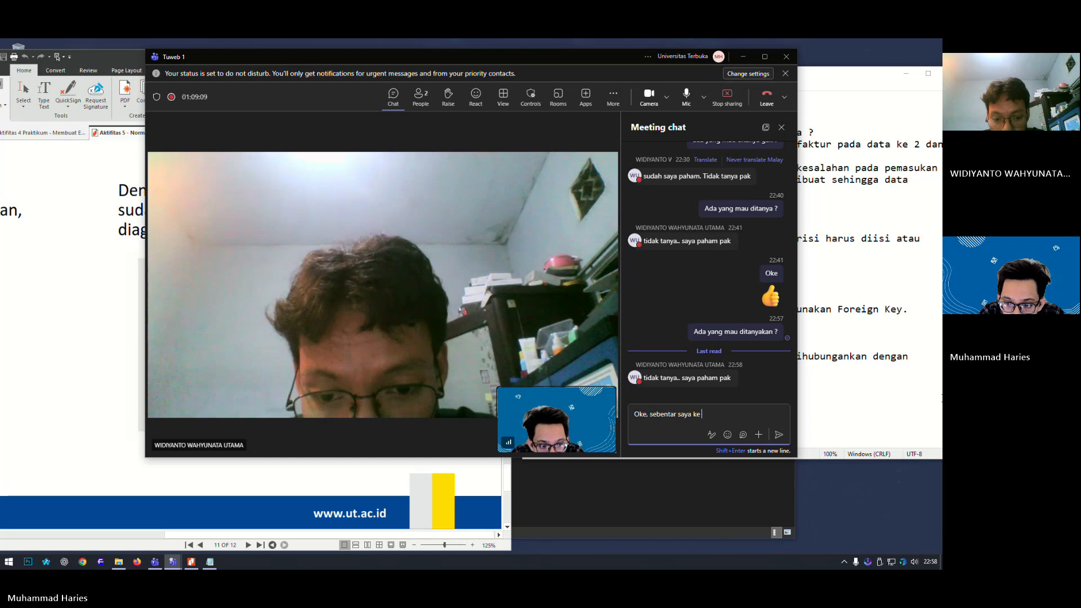
{"action": "key", "text": "BackSpace"}
{"action": "key", "text": "BackSpace"}
{"action": "key", "text": "BackSpace"}
{"action": "key", "text": "BackSpace"}
{"action": "key", "text": "BackSpace"}
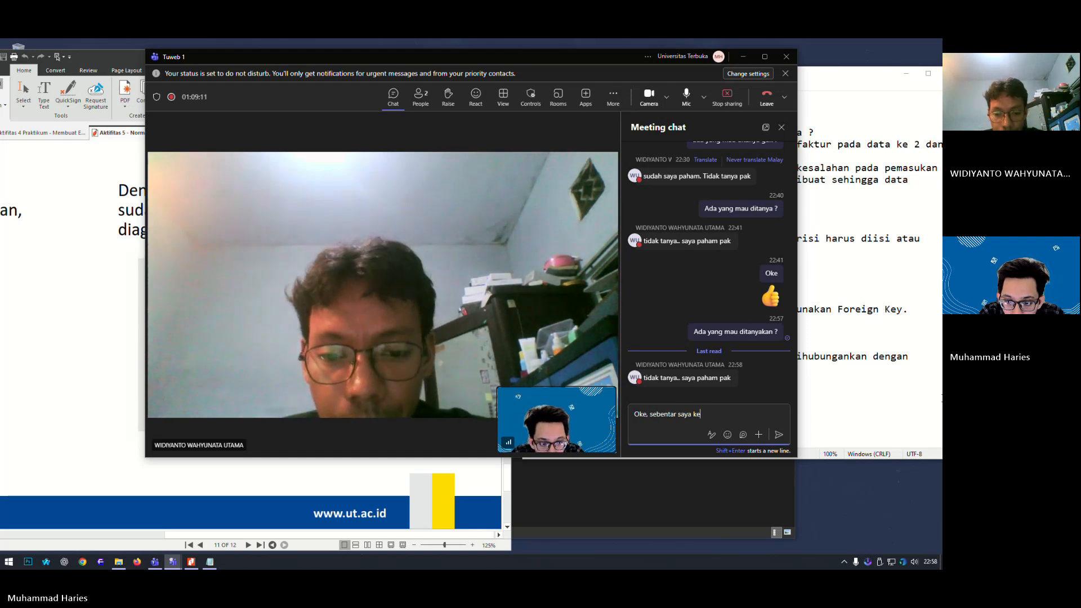
{"action": "type", "text": "ya"}
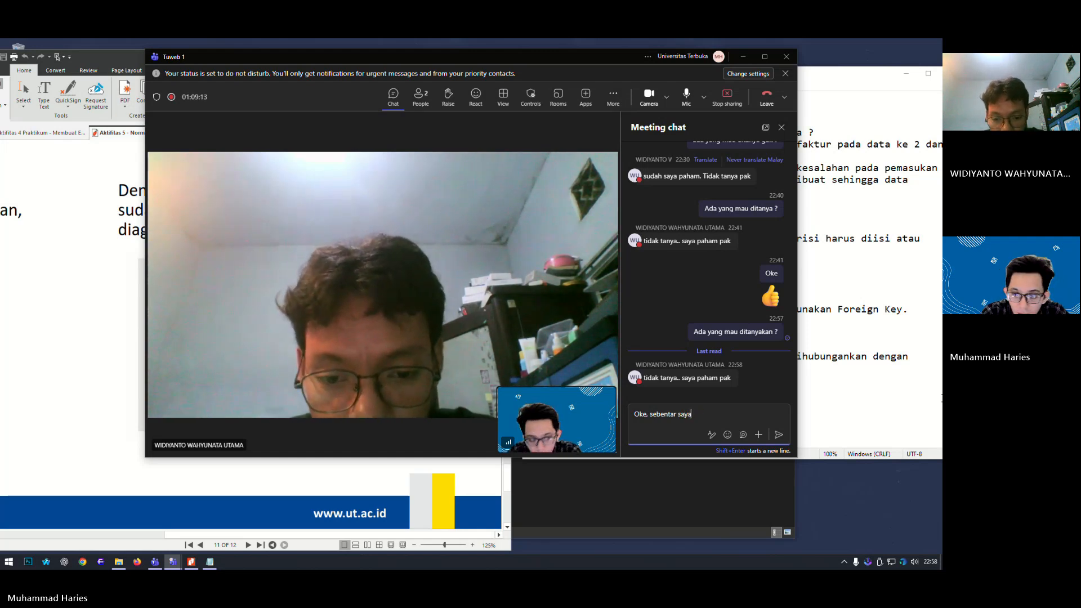
{"action": "type", "text": " matikan lam"}
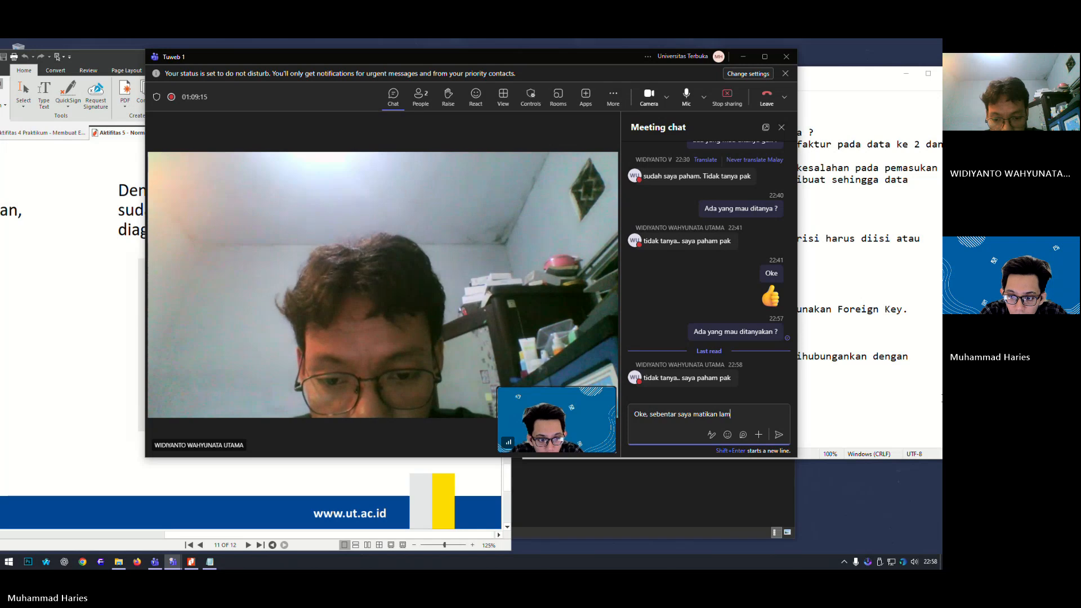
{"action": "type", "text": "pu diruangan"}
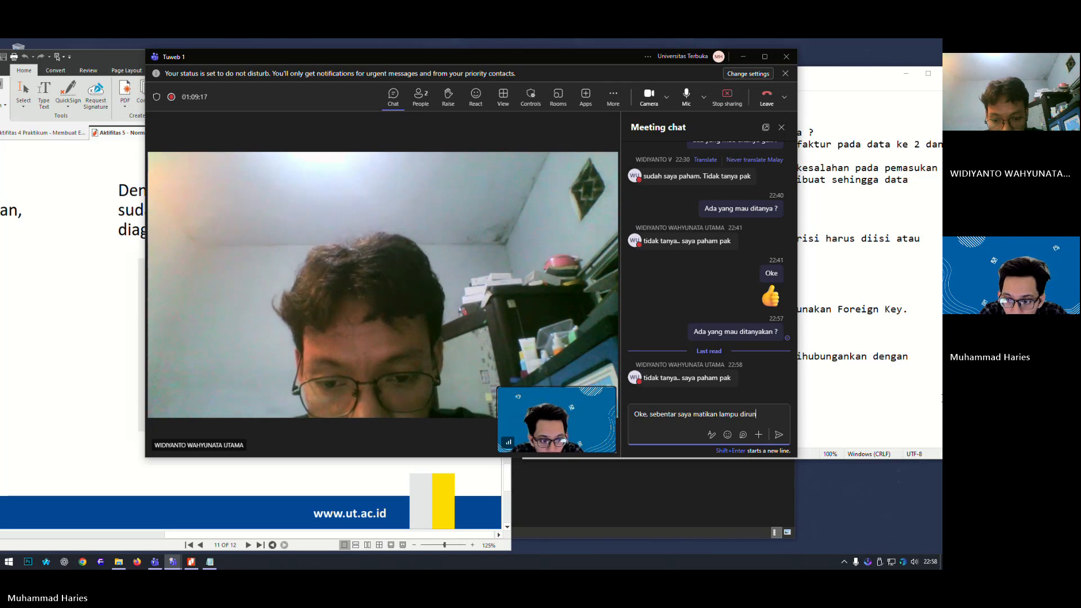
{"action": "key", "text": "BackSpace"}
{"action": "key", "text": "BackSpace"}
{"action": "key", "text": "BackSpace"}
{"action": "key", "text": "BackSpace"}
{"action": "key", "text": "BackSpace"}
{"action": "key", "text": "BackSpace"}
{"action": "key", "text": "BackSpace"}
{"action": "key", "text": "BackSpace"}
{"action": "key", "text": "BackSpace"}
{"action": "key", "text": "BackSpace"}
{"action": "key", "text": "BackSpace"}
{"action": "key", "text": "BackSpace"}
{"action": "key", "text": "BackSpace"}
{"action": "key", "text": "BackSpace"}
{"action": "key", "text": "BackSpace"}
{"action": "key", "text": "BackSpace"}
{"action": "key", "text": "BackSpace"}
{"action": "key", "text": "BackSpace"}
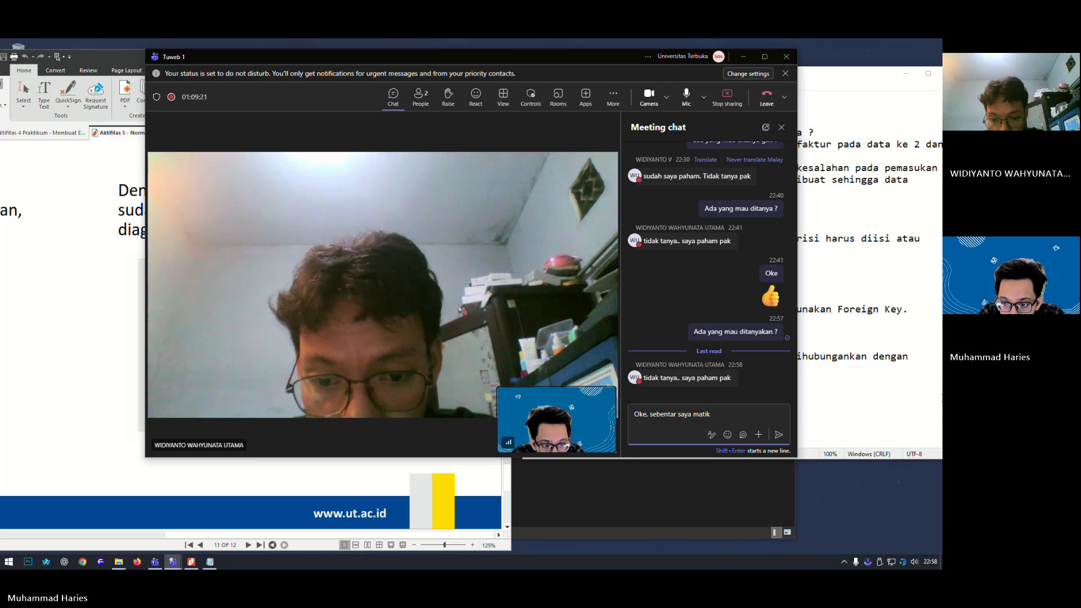
{"action": "key", "text": "BackSpace"}
{"action": "key", "text": "BackSpace"}
{"action": "key", "text": "BackSpace"}
{"action": "key", "text": "BackSpace"}
{"action": "key", "text": "BackSpace"}
{"action": "key", "text": "BackSpace"}
- Complete the chat reply as "Oke, sebentar saya izin matikan lampu ruang keluarga" and send it
{"action": "type", "text": "izin"}
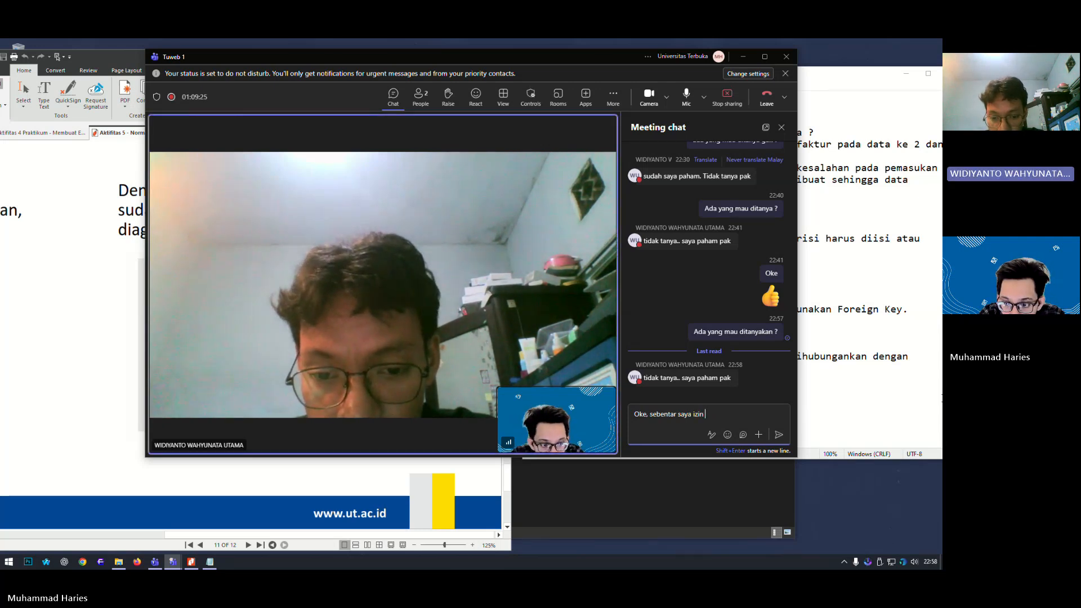
{"action": "type", "text": " matikan lampu "}
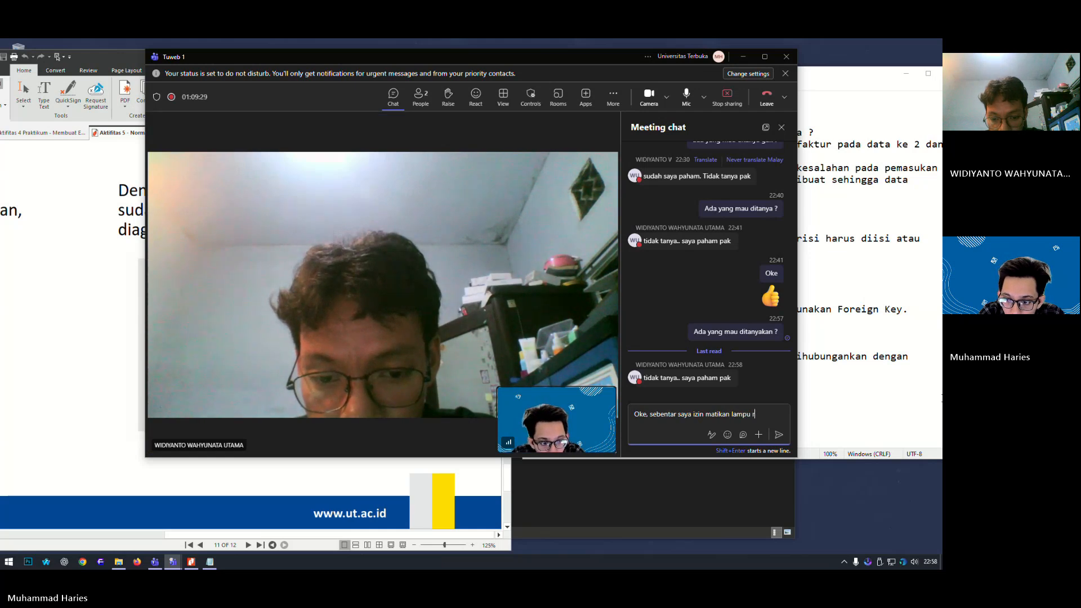
{"action": "type", "text": "ruang ten"}
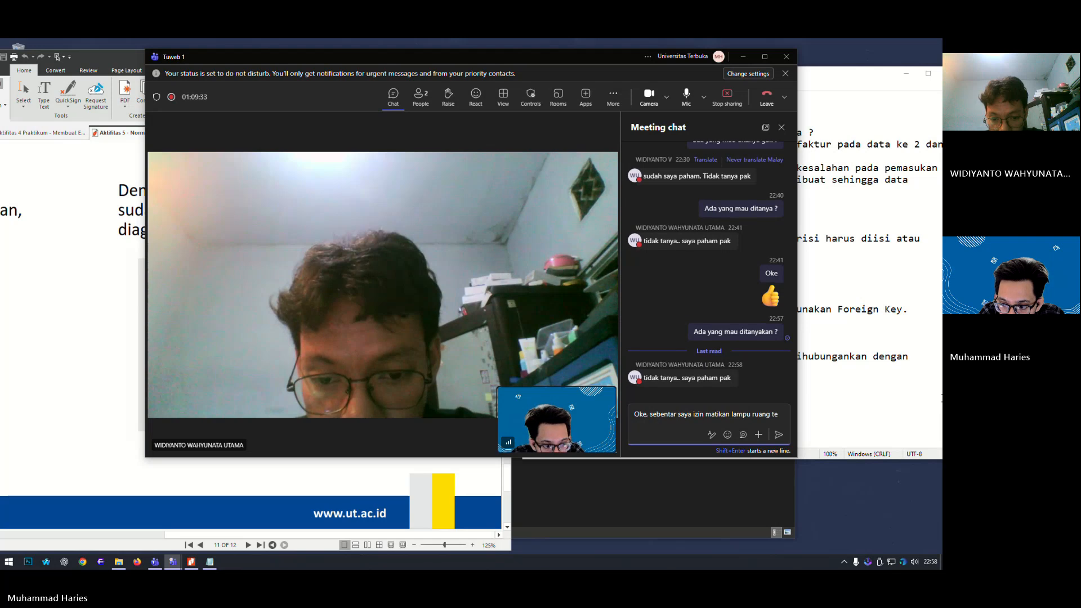
{"action": "key", "text": "BackSpace"}
{"action": "key", "text": "BackSpace"}
{"action": "key", "text": "BackSpace"}
{"action": "type", "text": "kerja"}
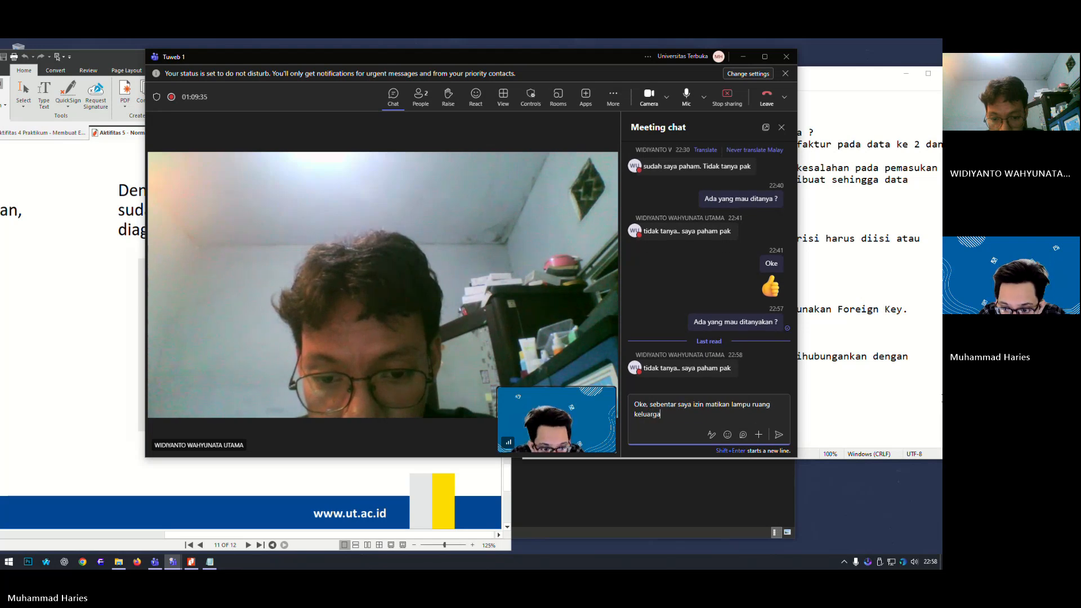
{"action": "key", "text": "Return"}
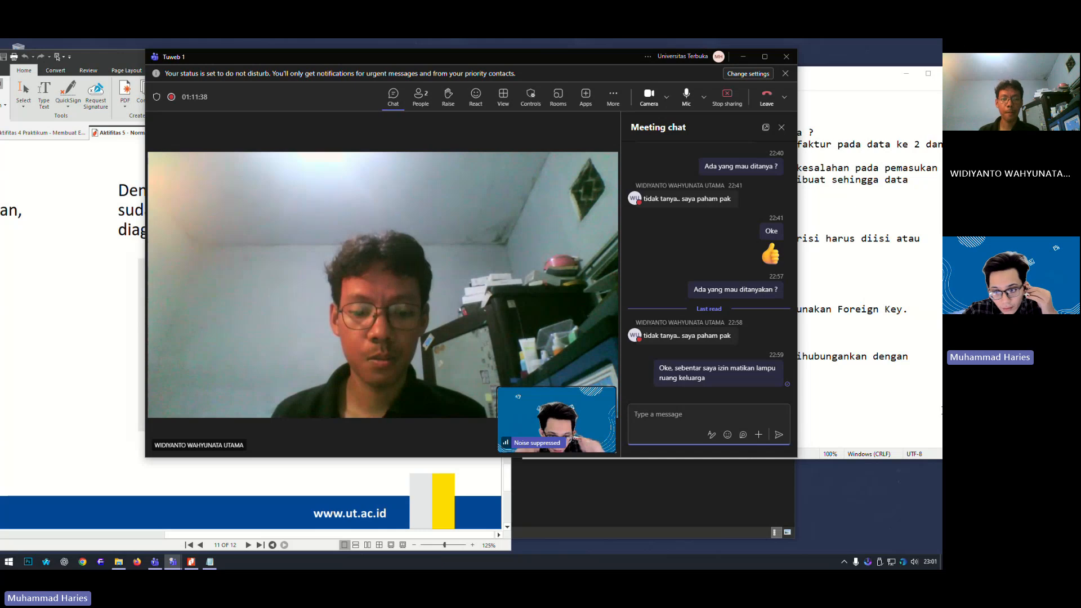
- Send the question "Untuk XAMPP nya sudah dipasang di komputer ?" in the meeting chat
{"action": "type", "text": "U"}
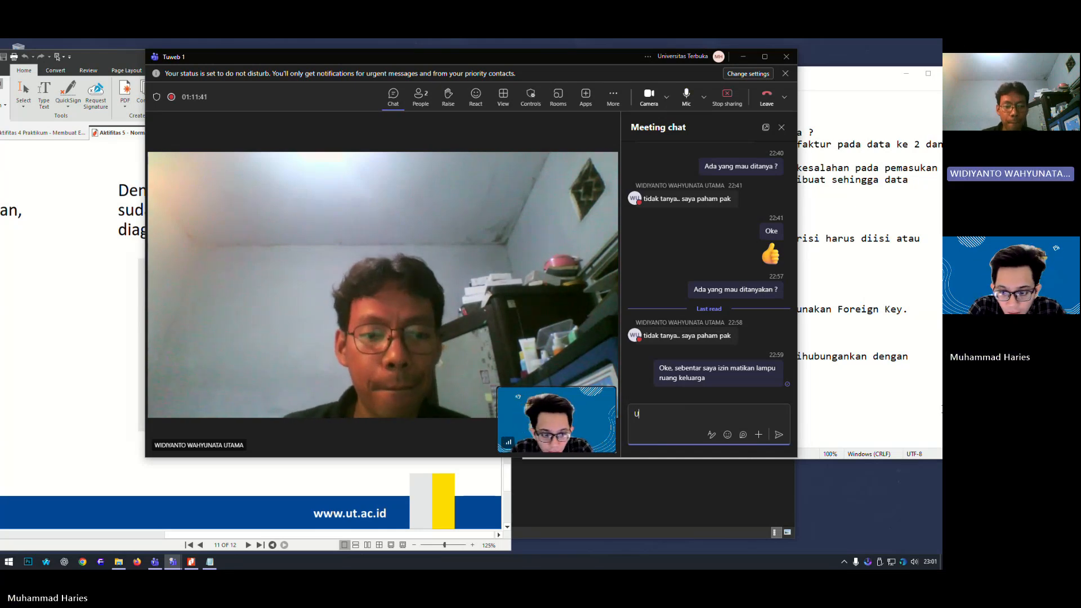
{"action": "type", "text": "ntuk XAMPP"}
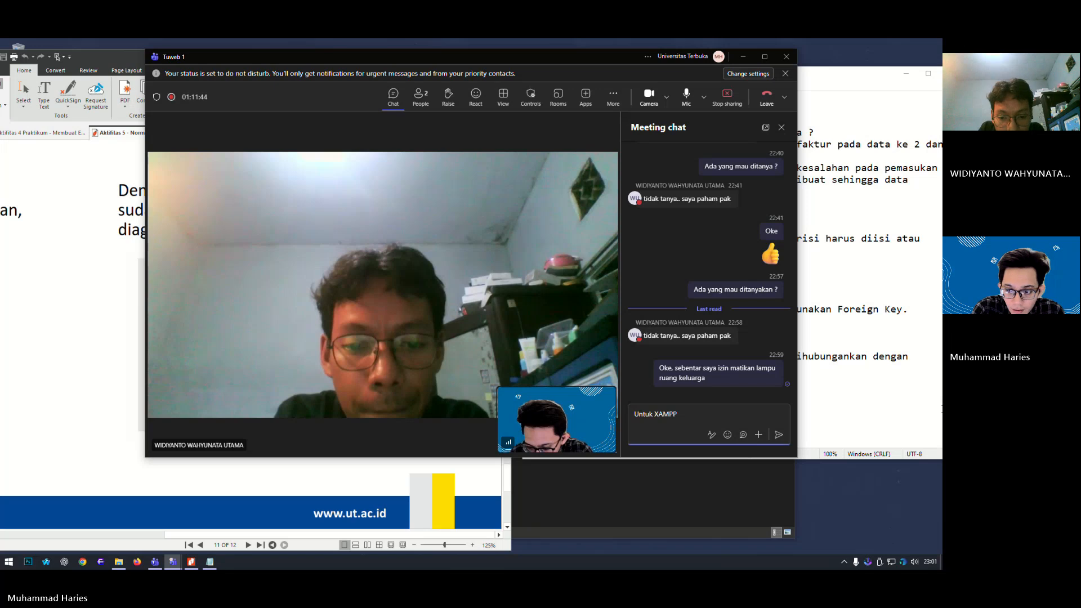
{"action": "type", "text": " nya sudah dipsang"}
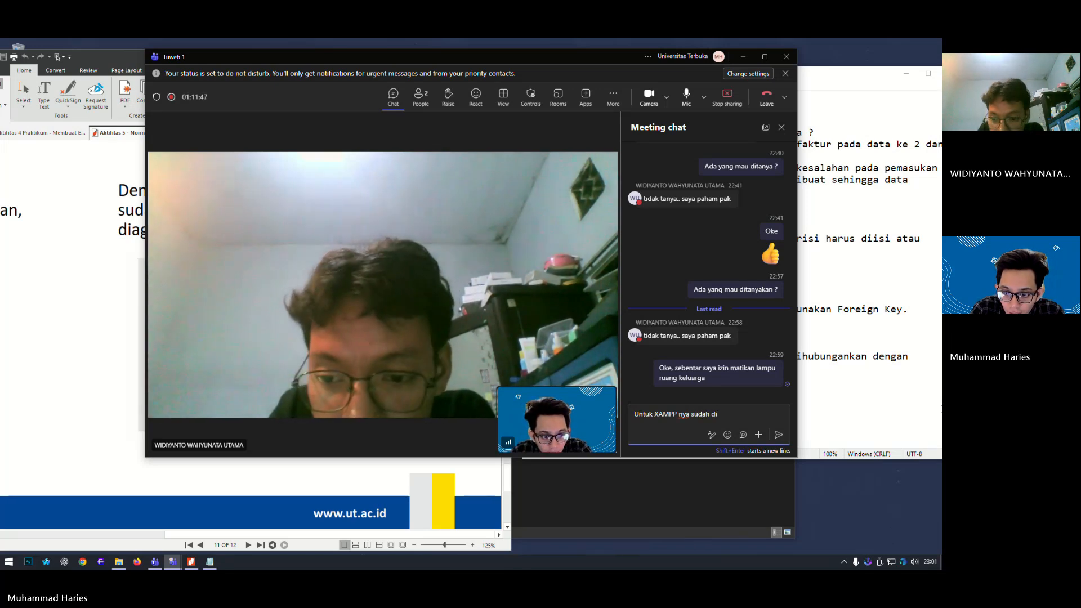
{"action": "key", "text": "BackSpace"}
{"action": "key", "text": "BackSpace"}
{"action": "key", "text": "BackSpace"}
{"action": "key", "text": "BackSpace"}
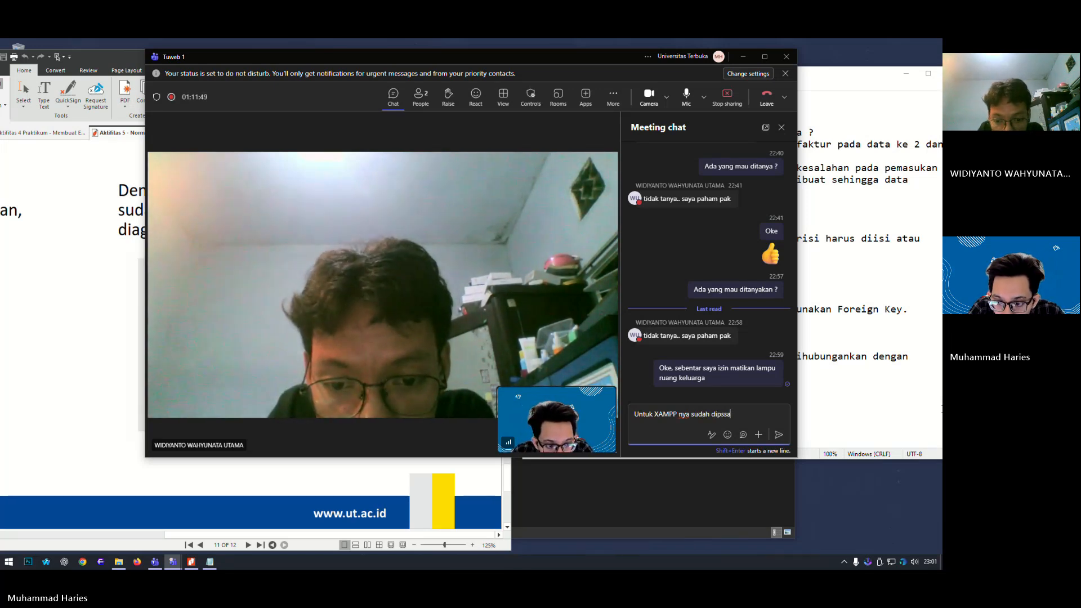
{"action": "type", "text": "asang di komp"}
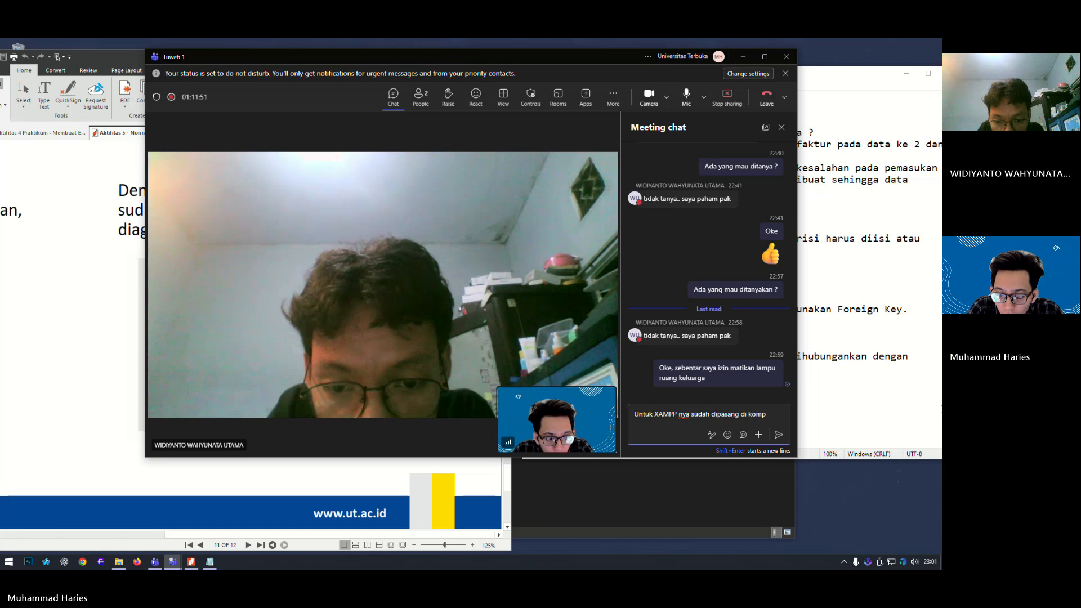
{"action": "type", "text": "uter ?"}
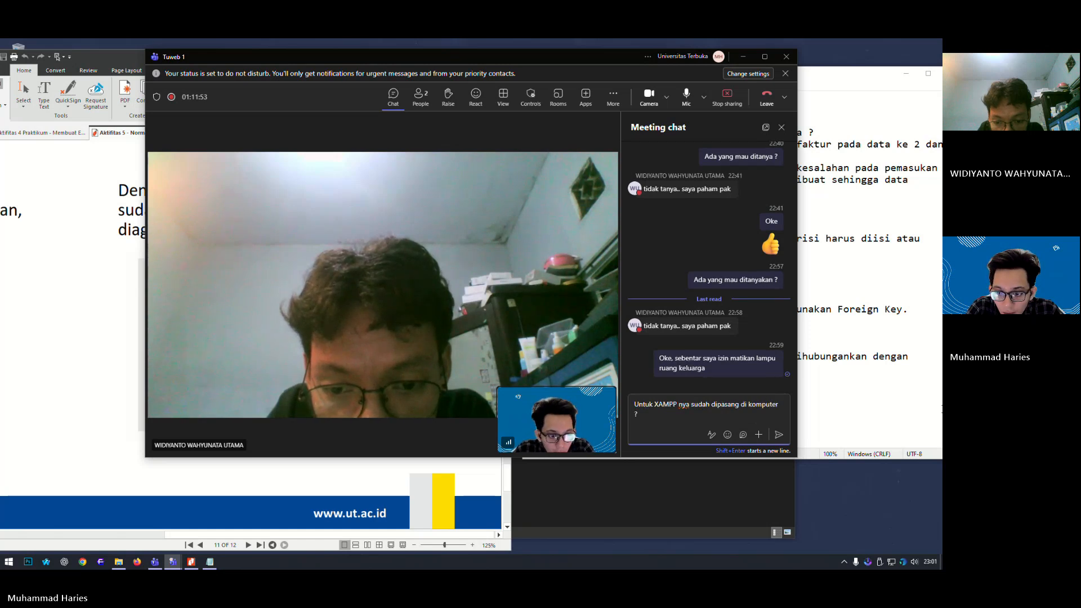
{"action": "key", "text": "Return"}
- Send the follow-up clarification "Aplikasi database XAMPP\" in the meeting chat
{"action": "type", "text": "A"}
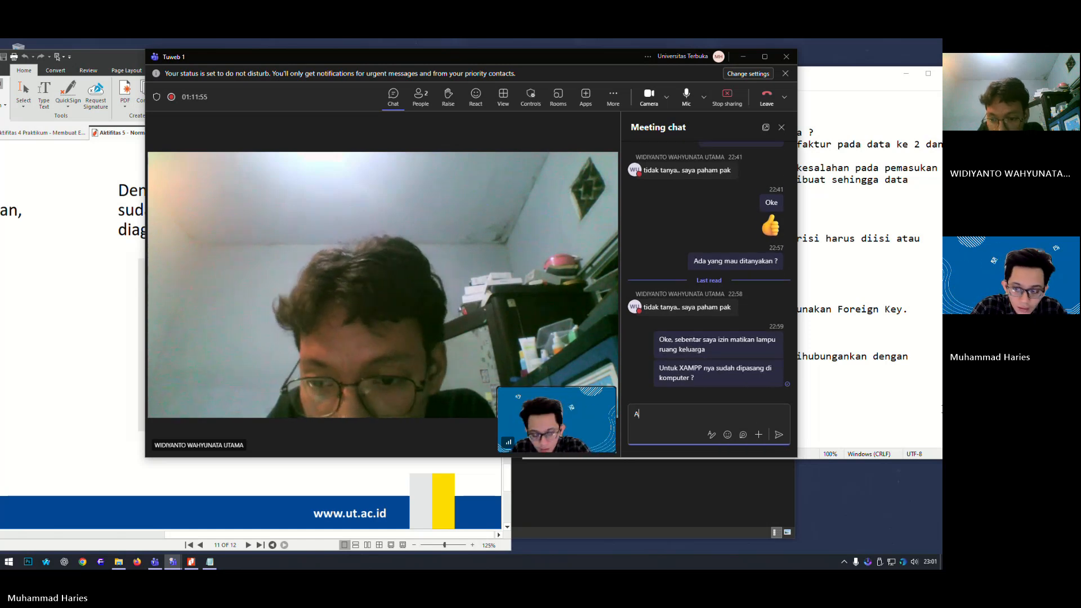
{"action": "type", "text": "plikasi database"}
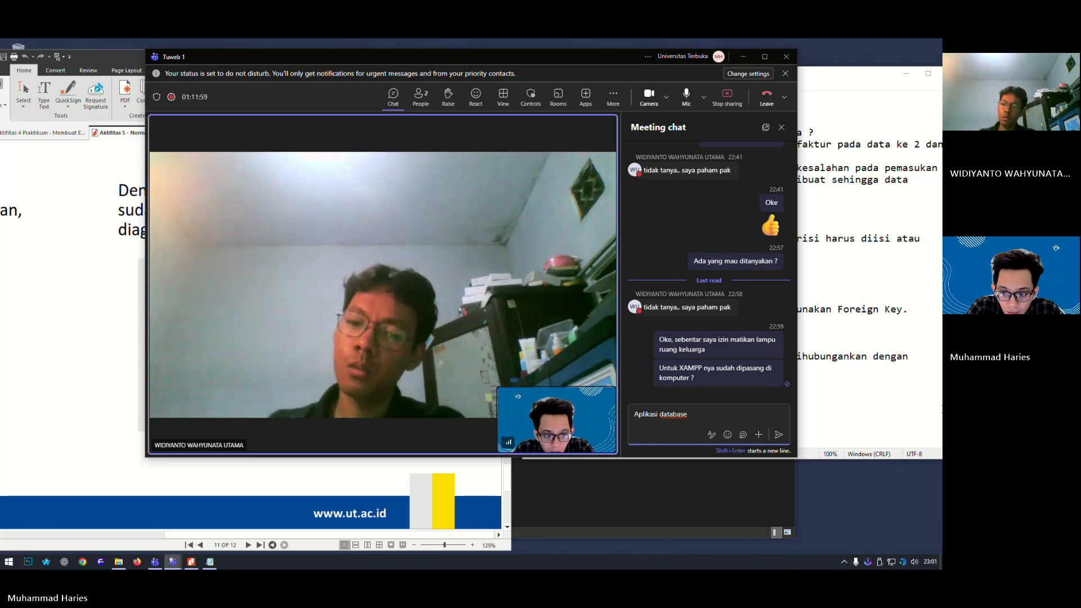
{"action": "type", "text": " XAMPP\\"}
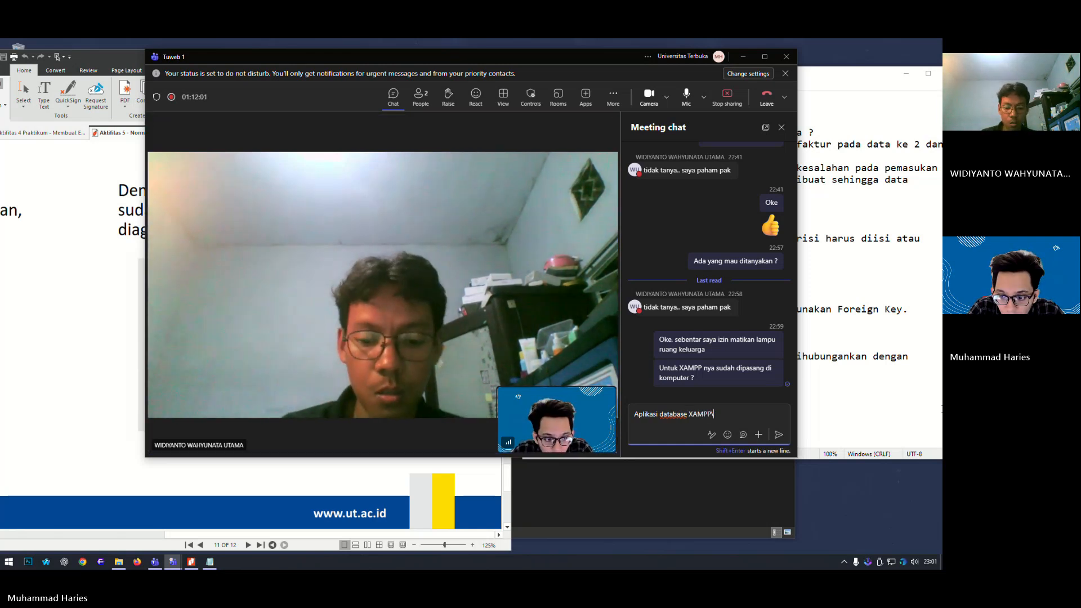
{"action": "key", "text": "Return"}
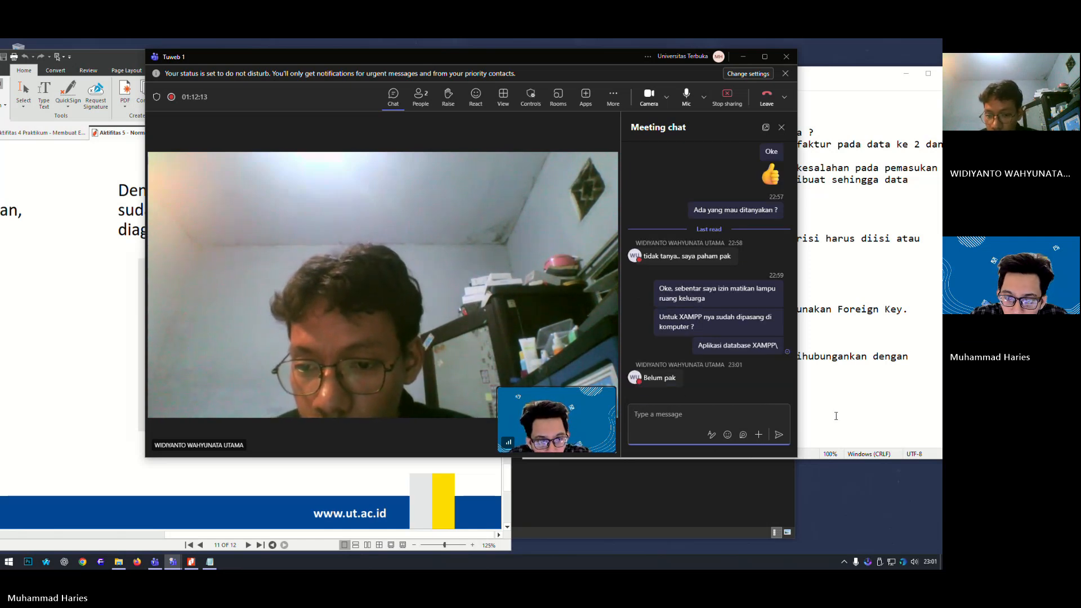
- Send the chat reply "Okelah, kalau belum malam ini sampai disini dulu. Kita lanjut praktikum XAMPPnya minggu depan saja di Tuweb 2" plus a thumbs-up emoji
{"action": "type", "text": "Okelah, kalau belum malam ini sampai disin"}
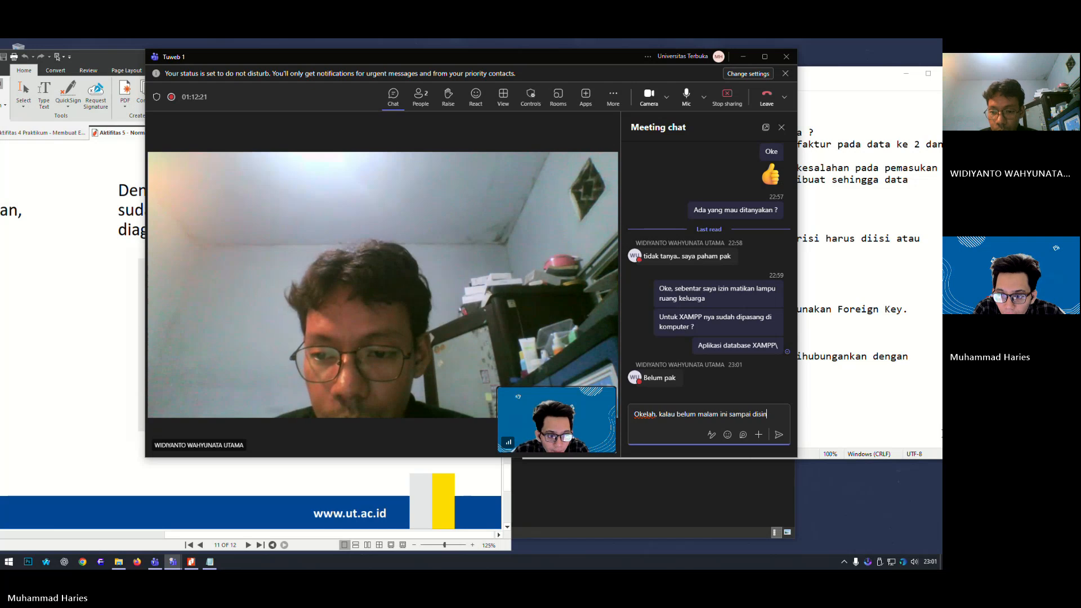
{"action": "type", "text": "i dulu. Kita lanjut praktikum"}
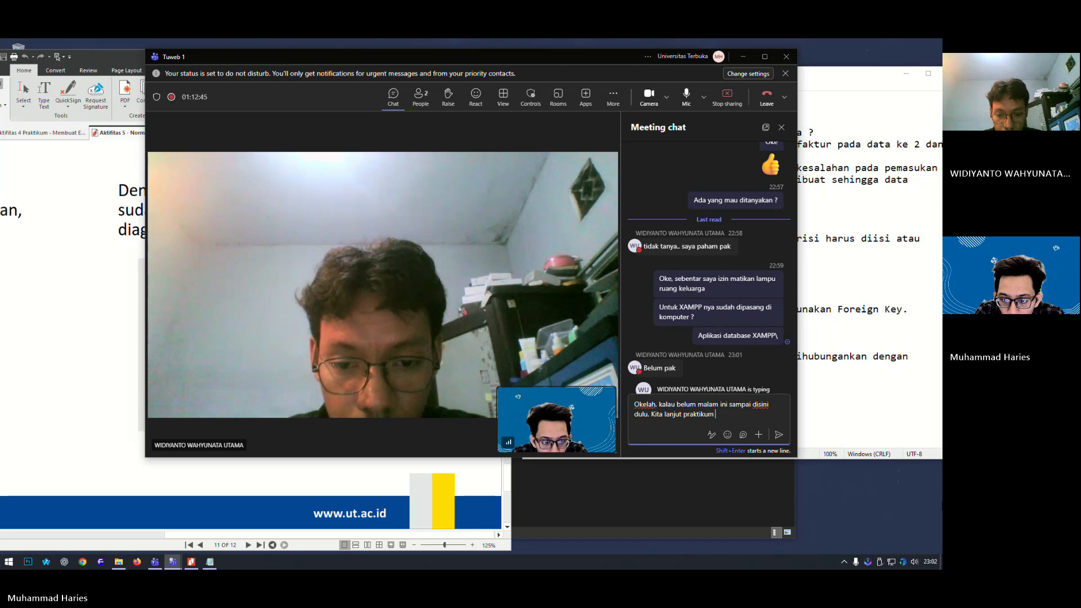
{"action": "type", "text": "XAM"}
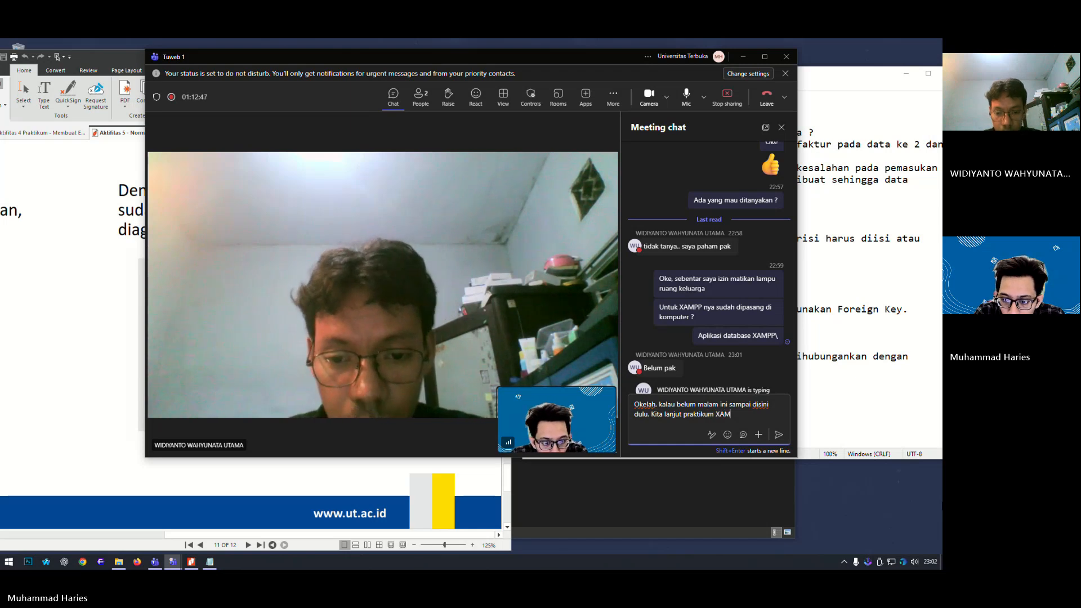
{"action": "type", "text": "PPnya m"}
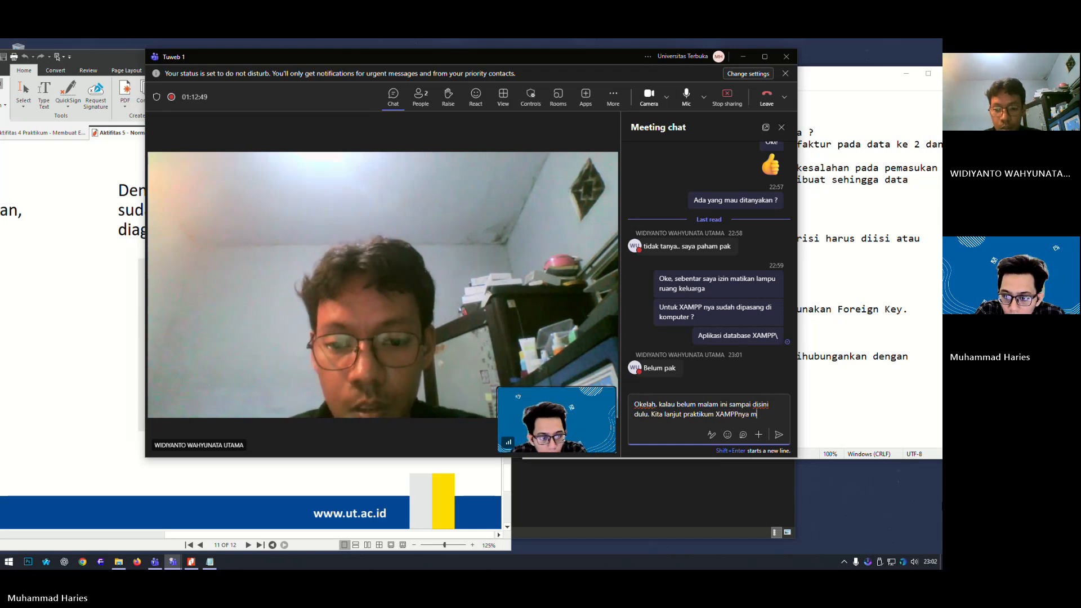
{"action": "type", "text": "int"}
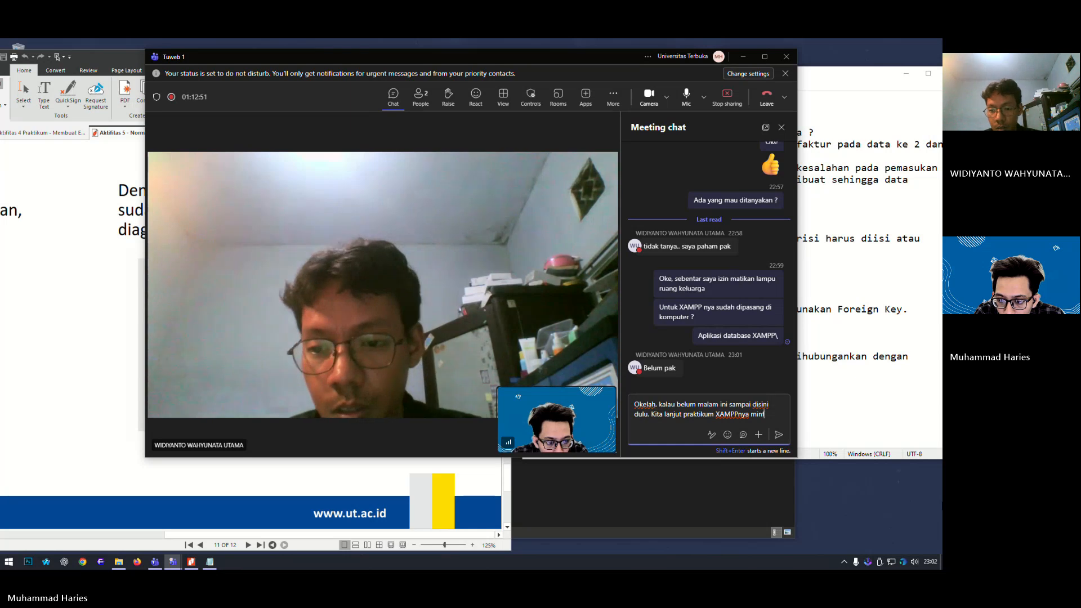
{"action": "type", "text": "gu d"}
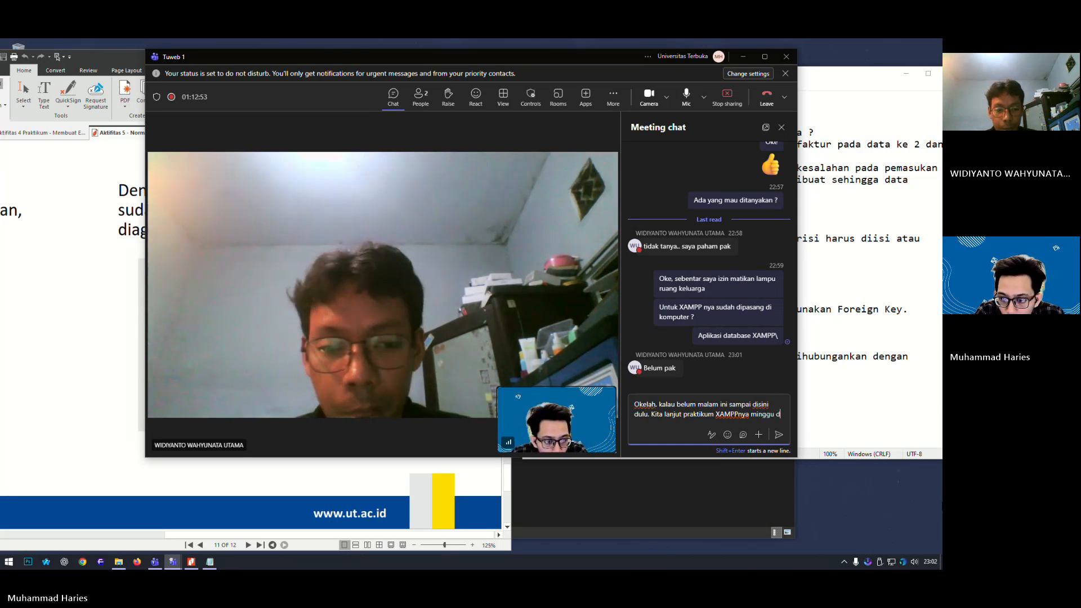
{"action": "type", "text": "epan saja di Tuweb 2"}
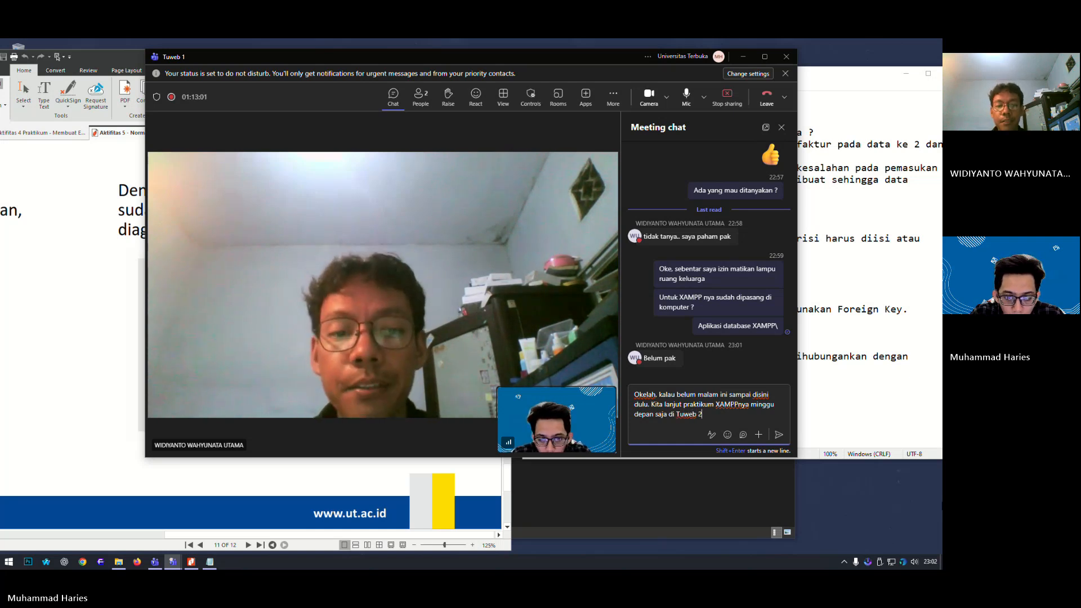
{"action": "left_click", "coordinate": [728, 435]}
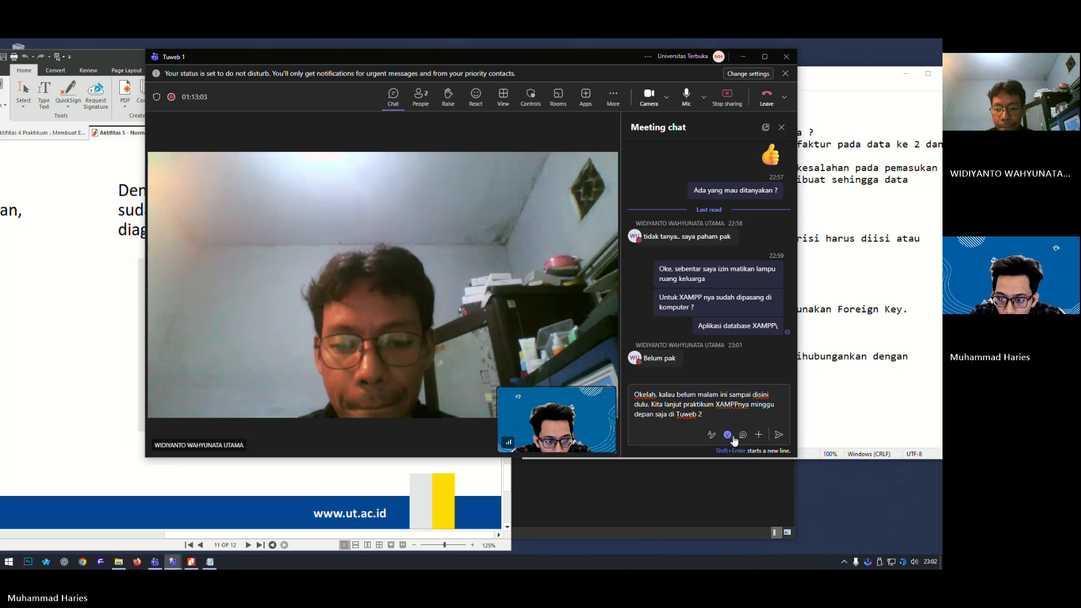
{"action": "key", "text": "Escape"}
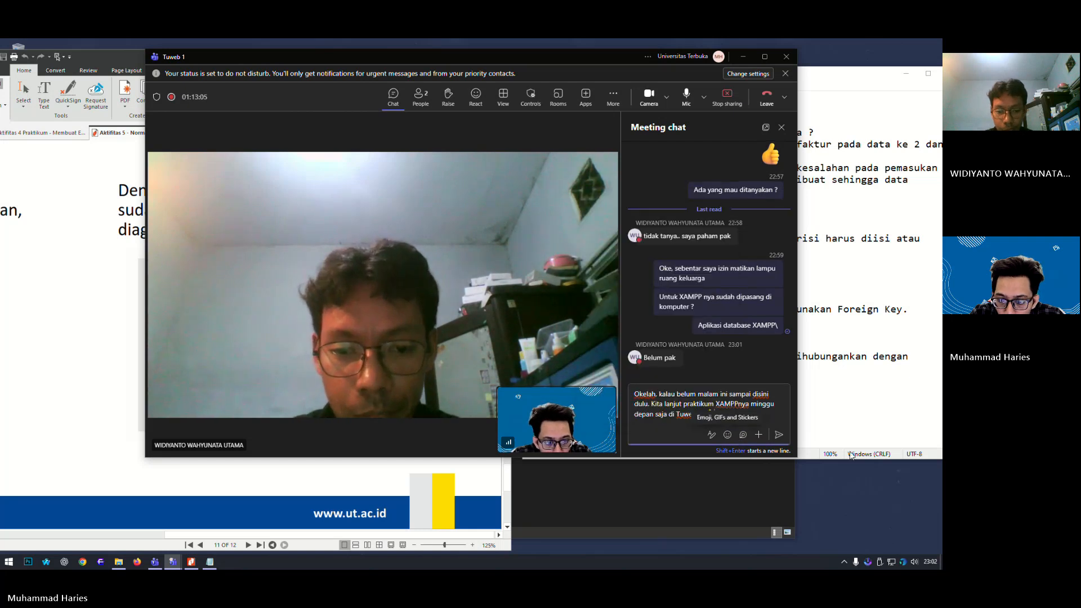
{"action": "left_click", "coordinate": [779, 438]}
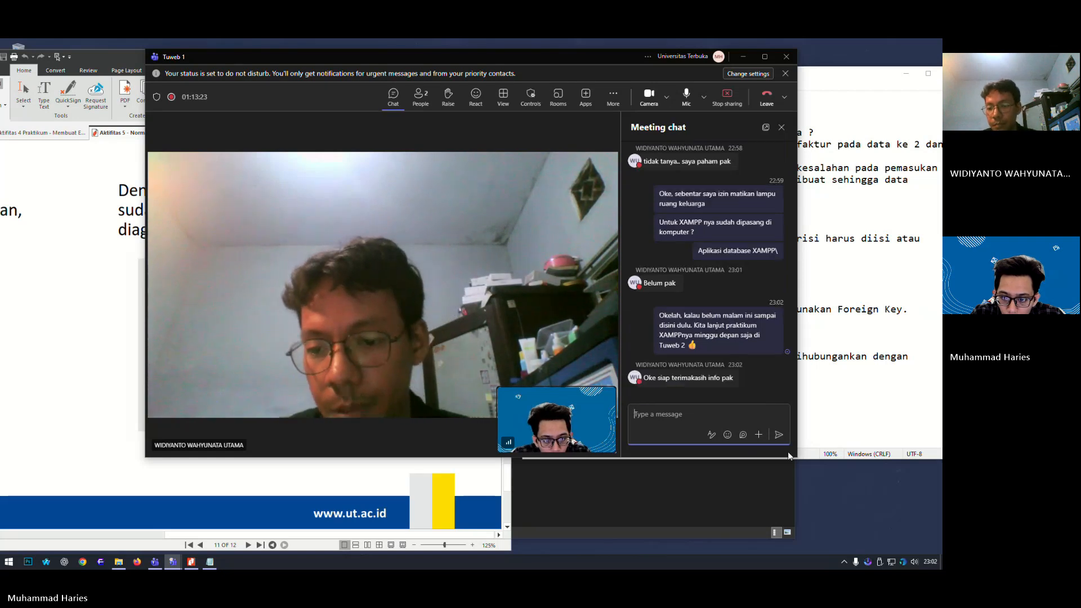
- Send the reply "Oke sama-sama, semangat kuliahnya" with a thumbs-up emoji in the meeting chat
{"action": "type", "text": "Oke"}
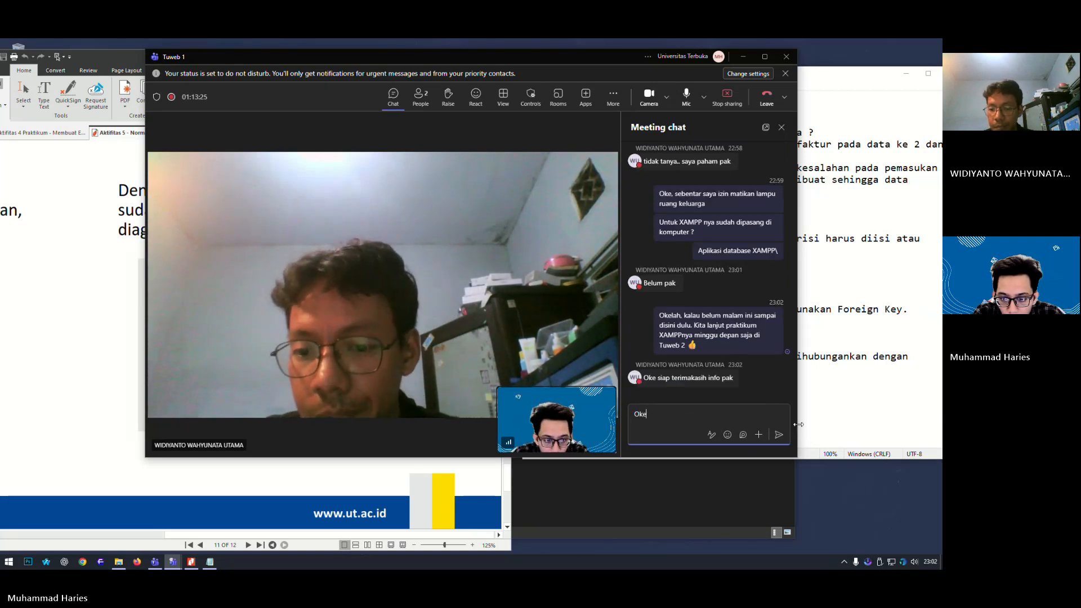
{"action": "type", "text": " sama-sama"}
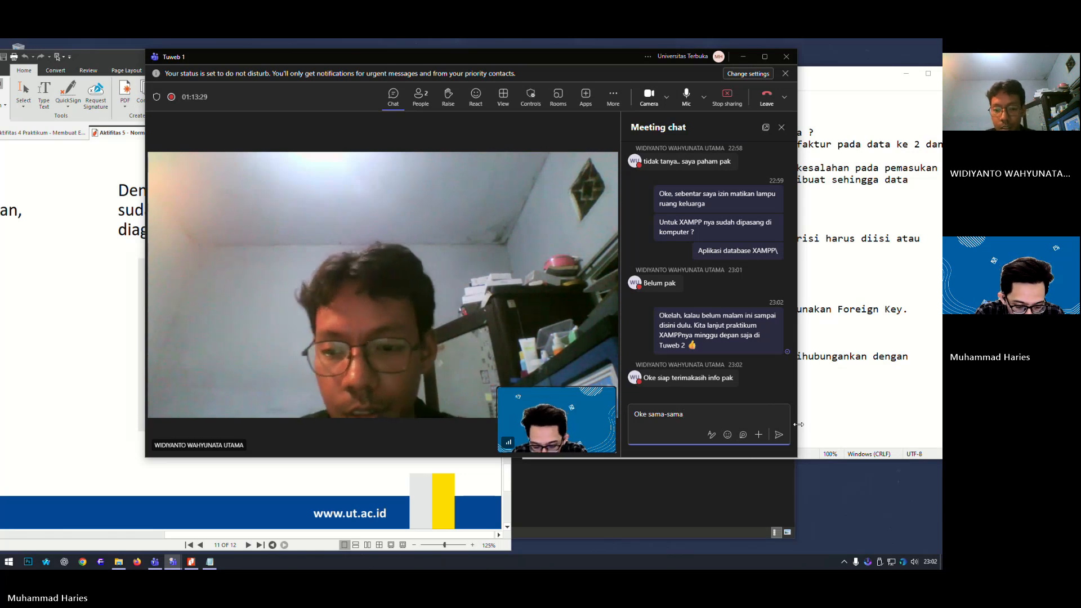
{"action": "type", "text": ". s"}
{"action": "type", "text": "emanga"}
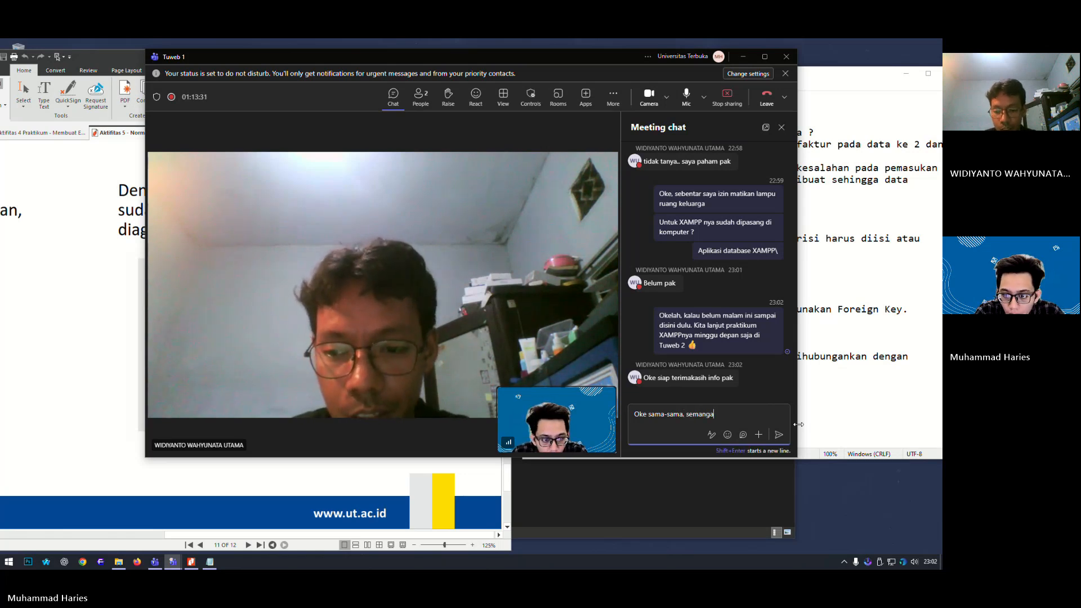
{"action": "type", "text": "t kuliany"}
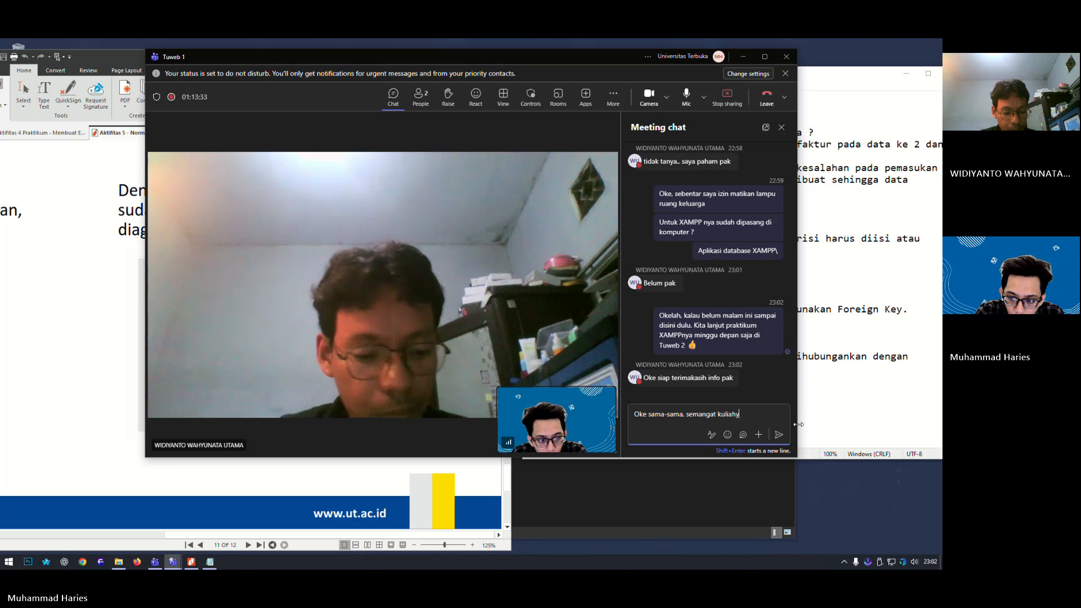
{"action": "key", "text": "BackSpace"}
{"action": "key", "text": "BackSpace"}
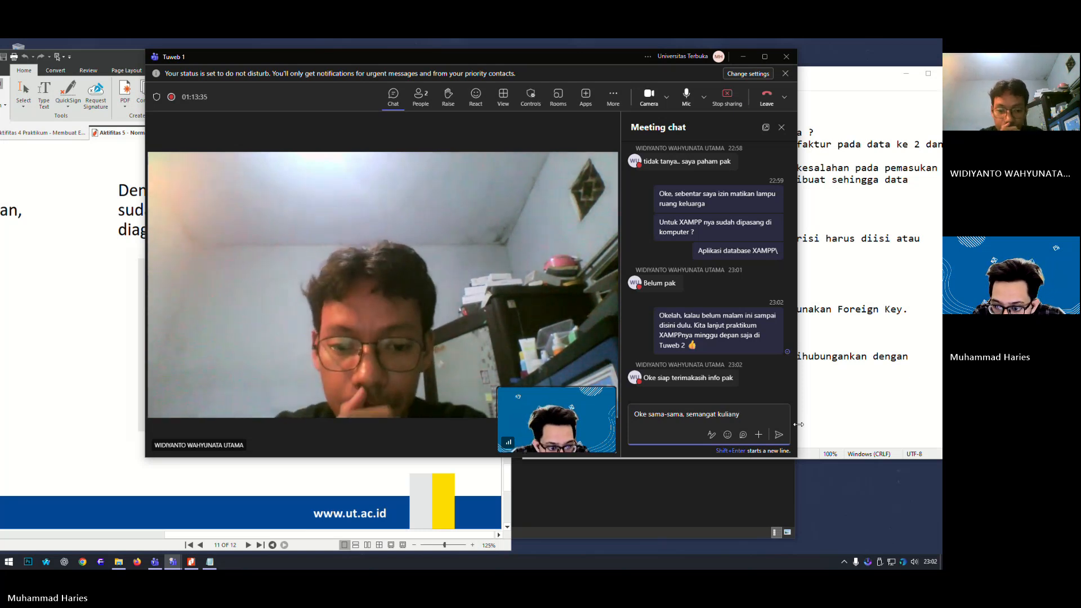
{"action": "type", "text": "hnya"}
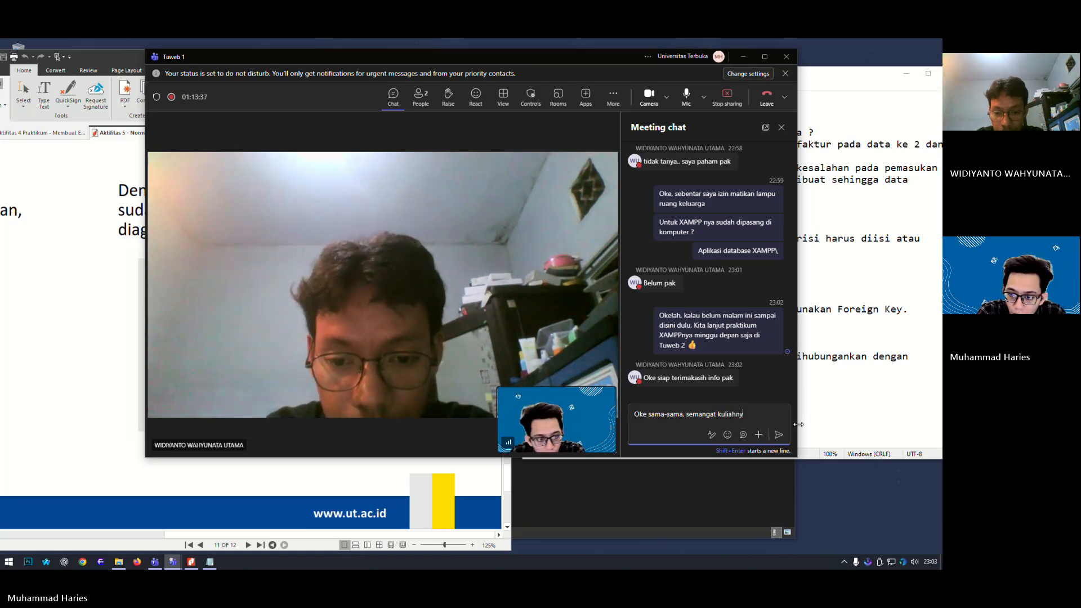
{"action": "left_click", "coordinate": [727, 435]}
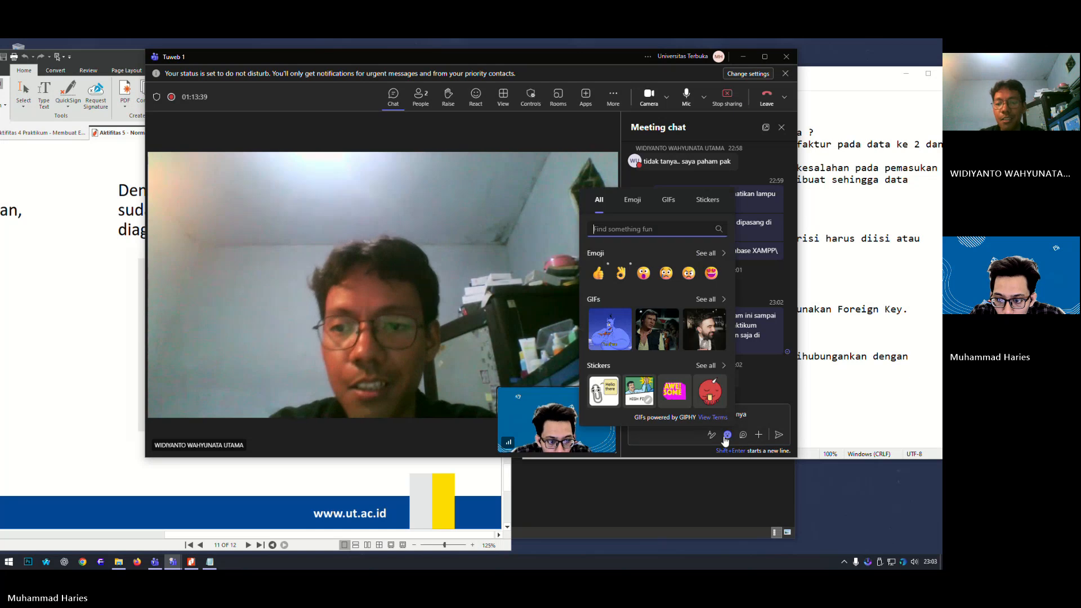
{"action": "left_click", "coordinate": [599, 274]}
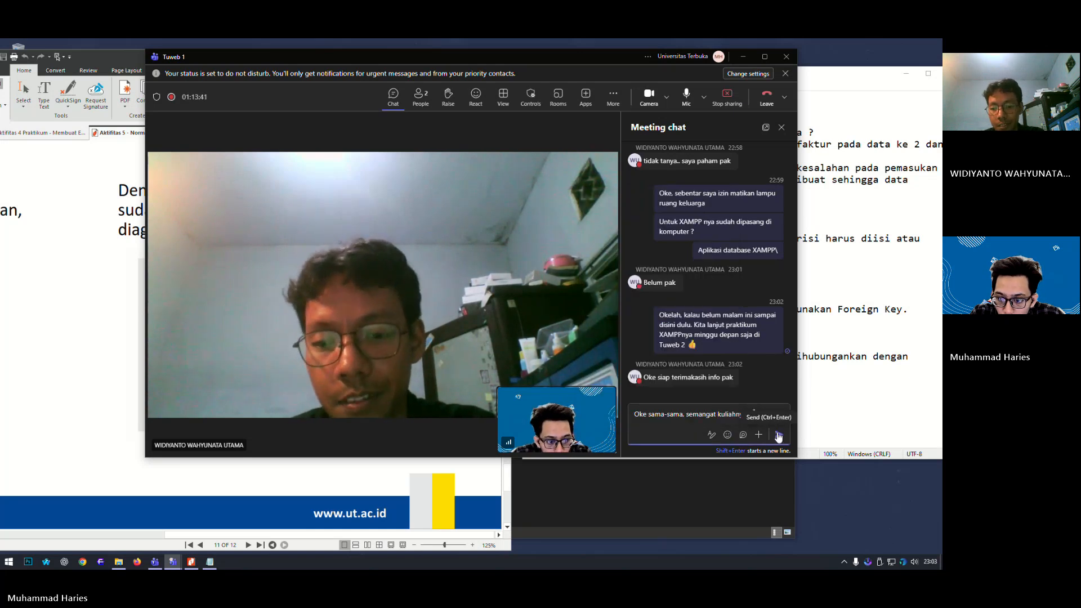
{"action": "key", "text": "Return"}
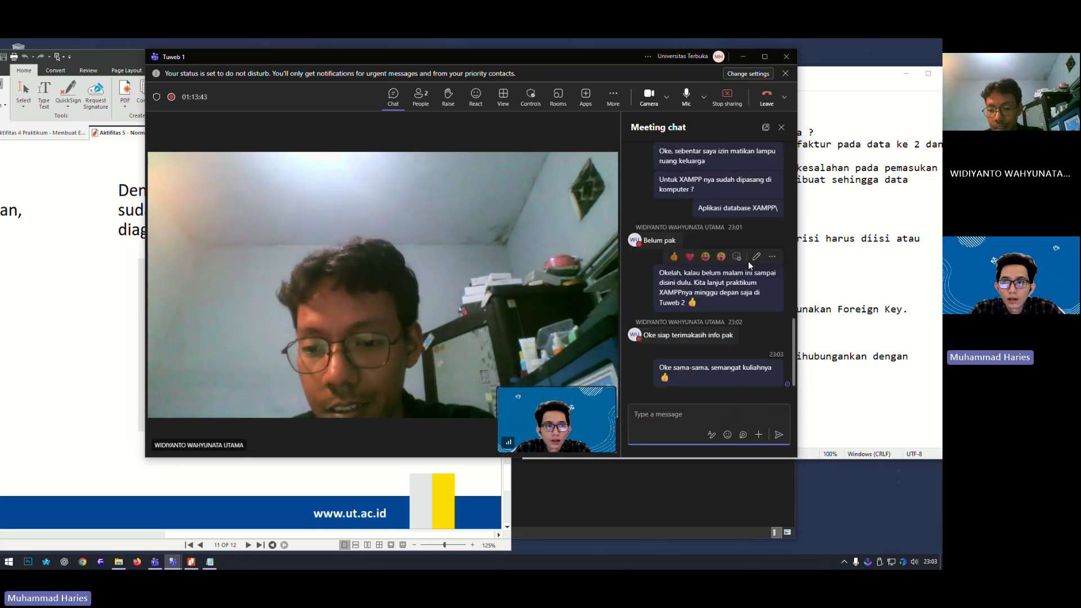
- Send the closing message "Saya akhiri saja ya. Assalamu'alaikum Wr. Wb." in the meeting chat and stop sharing the screen
{"action": "left_click", "coordinate": [406, 98]}
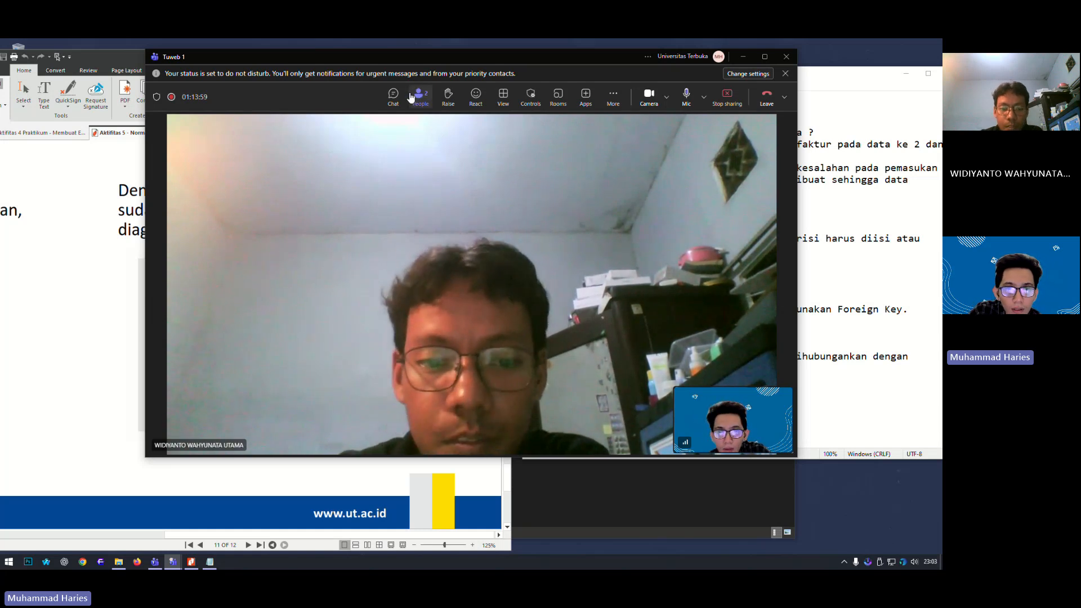
{"action": "left_click", "coordinate": [394, 99]}
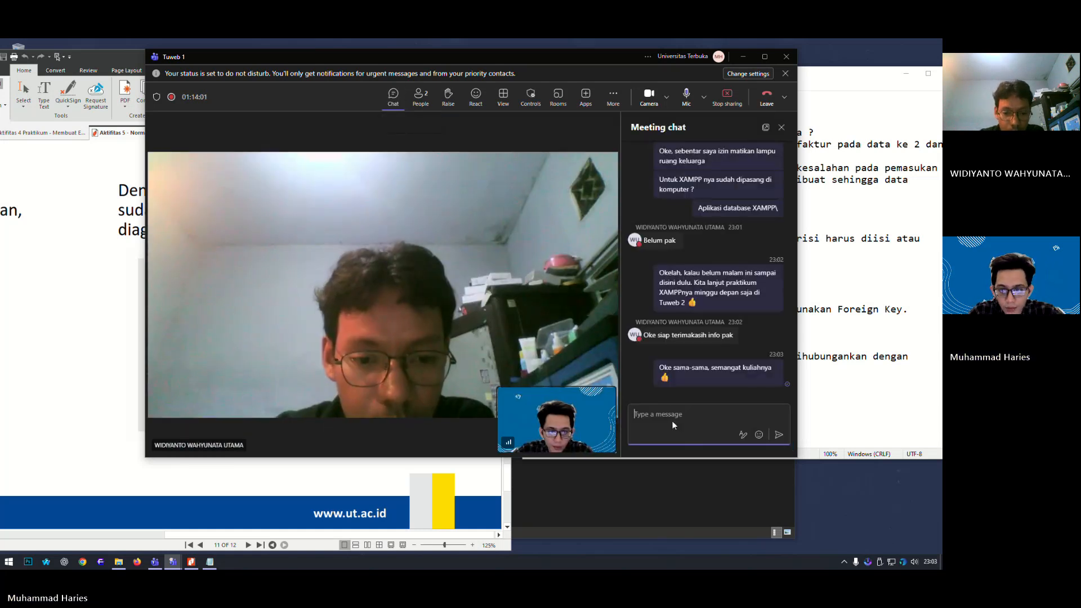
{"action": "type", "text": "say"}
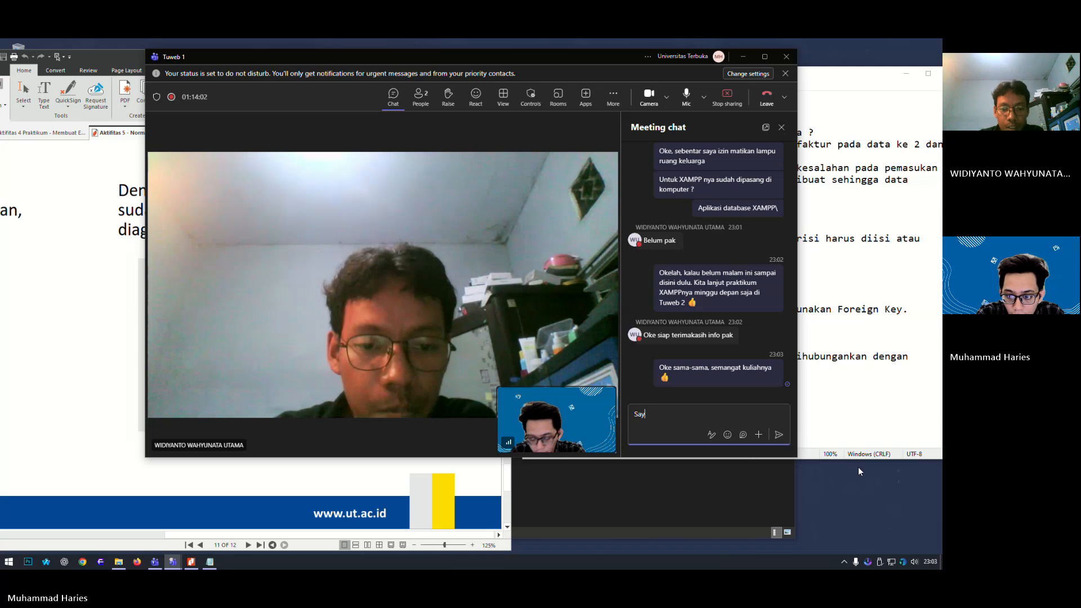
{"action": "type", "text": "a akhir"}
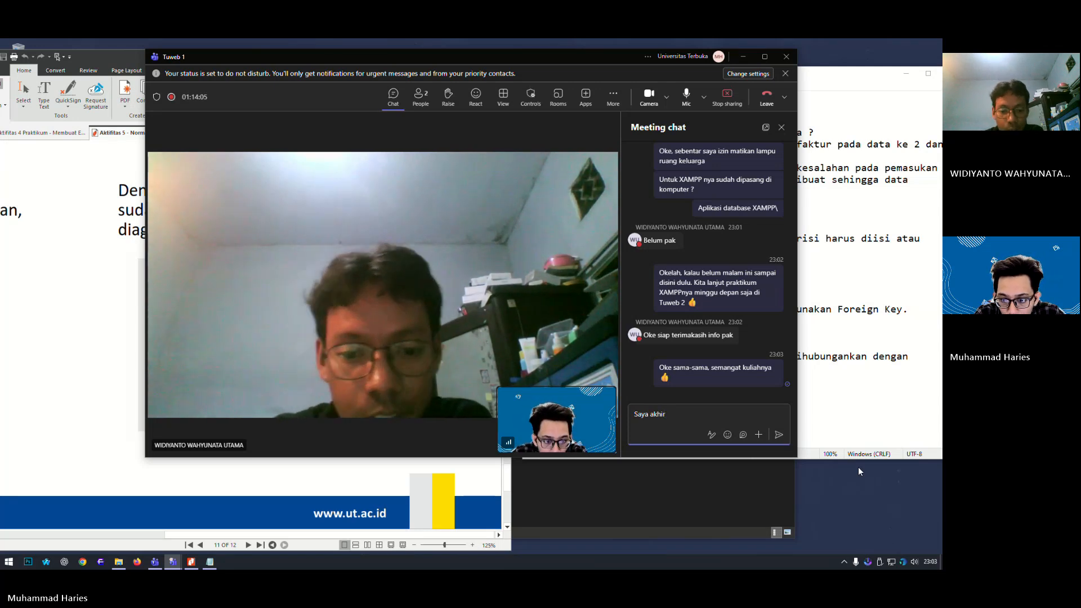
{"action": "type", "text": "i s"}
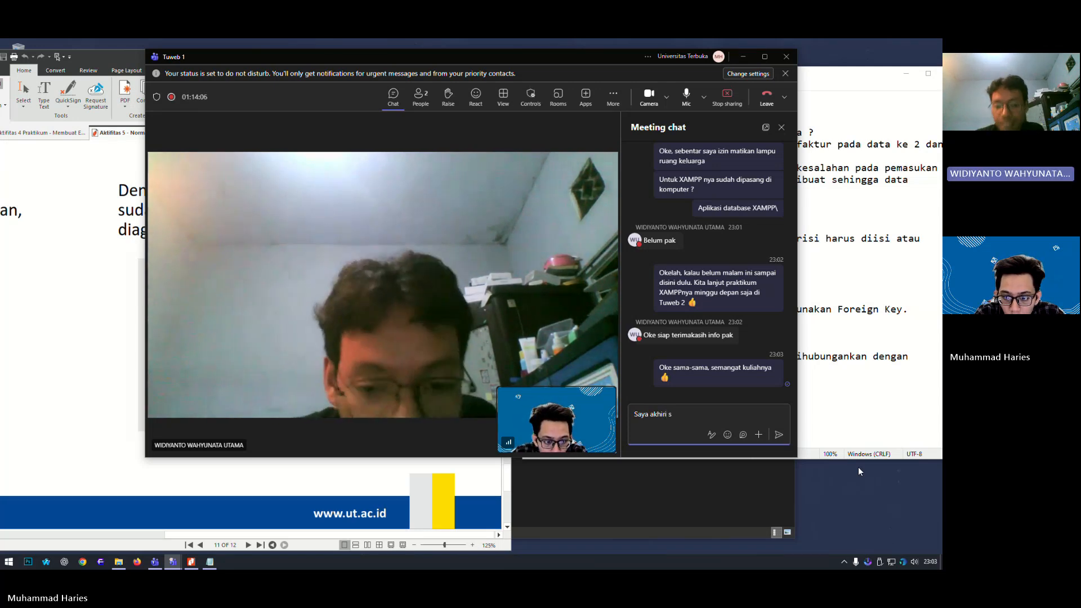
{"action": "type", "text": "aja ya. Assa"}
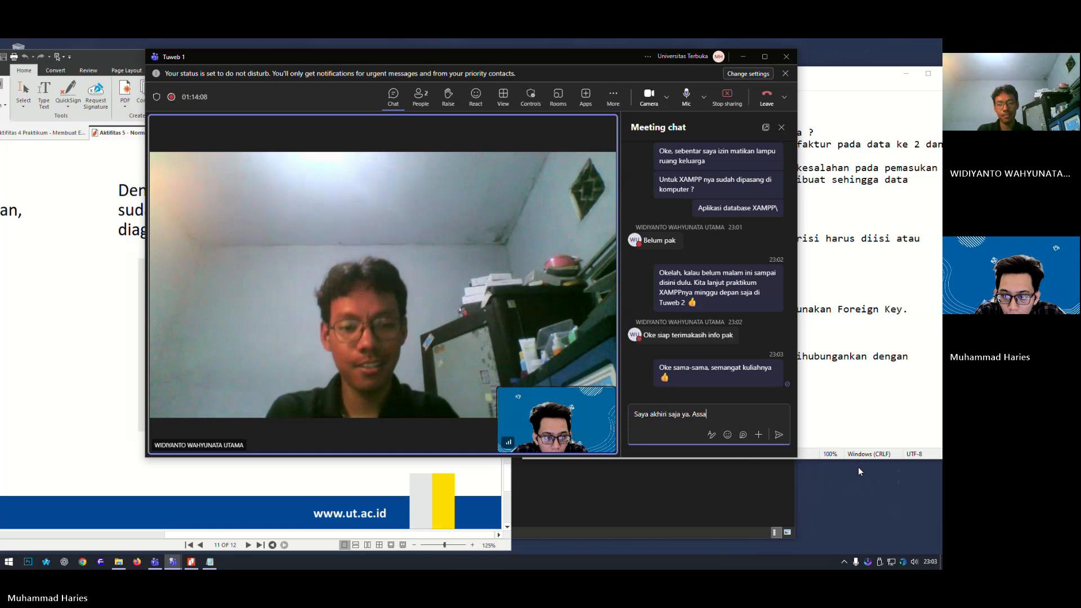
{"action": "type", "text": "lamu'alai"}
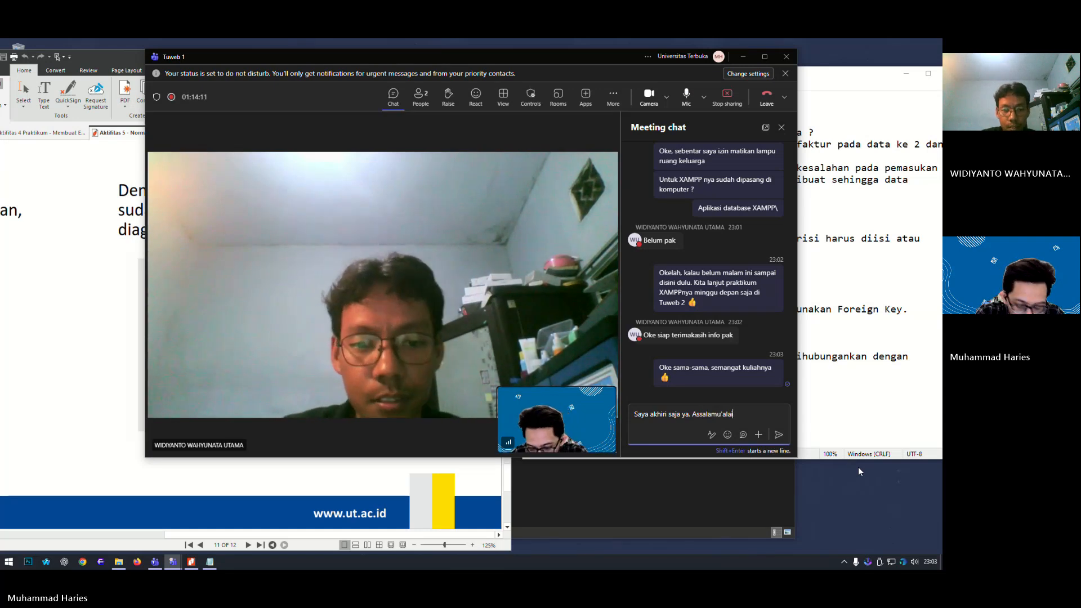
{"action": "type", "text": "kum W"}
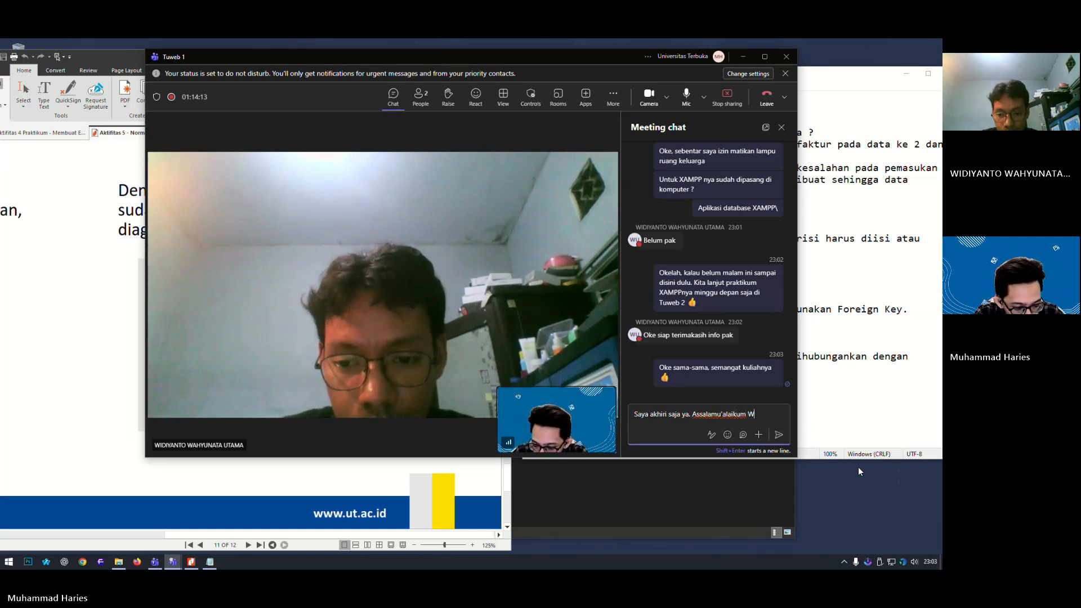
{"action": "type", "text": "r. Wb"}
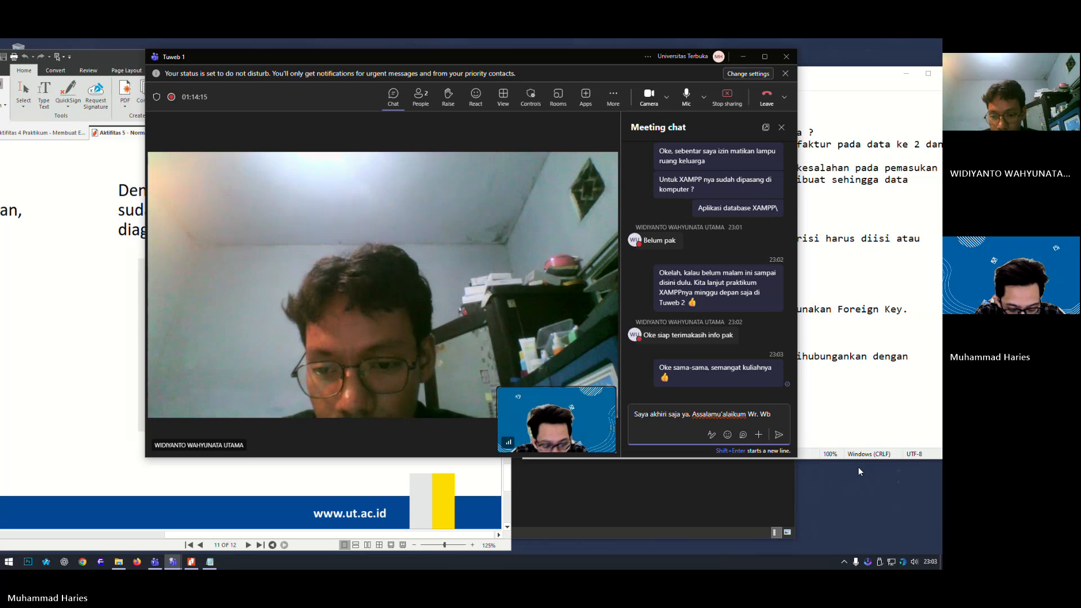
{"action": "type", "text": "."}
{"action": "key", "text": "Return"}
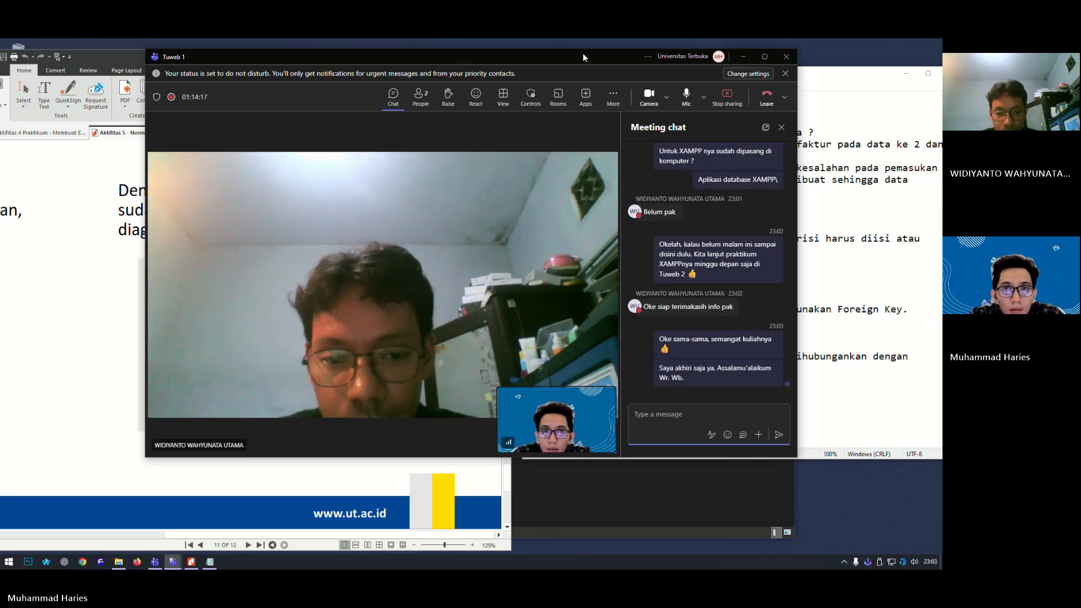
{"action": "left_click", "coordinate": [531, 56]}
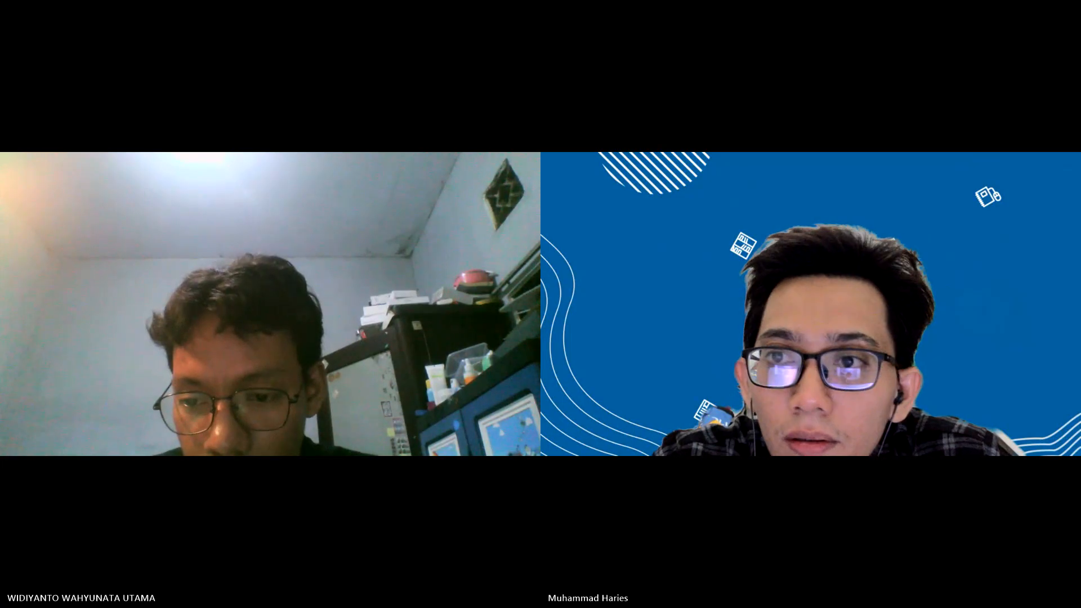